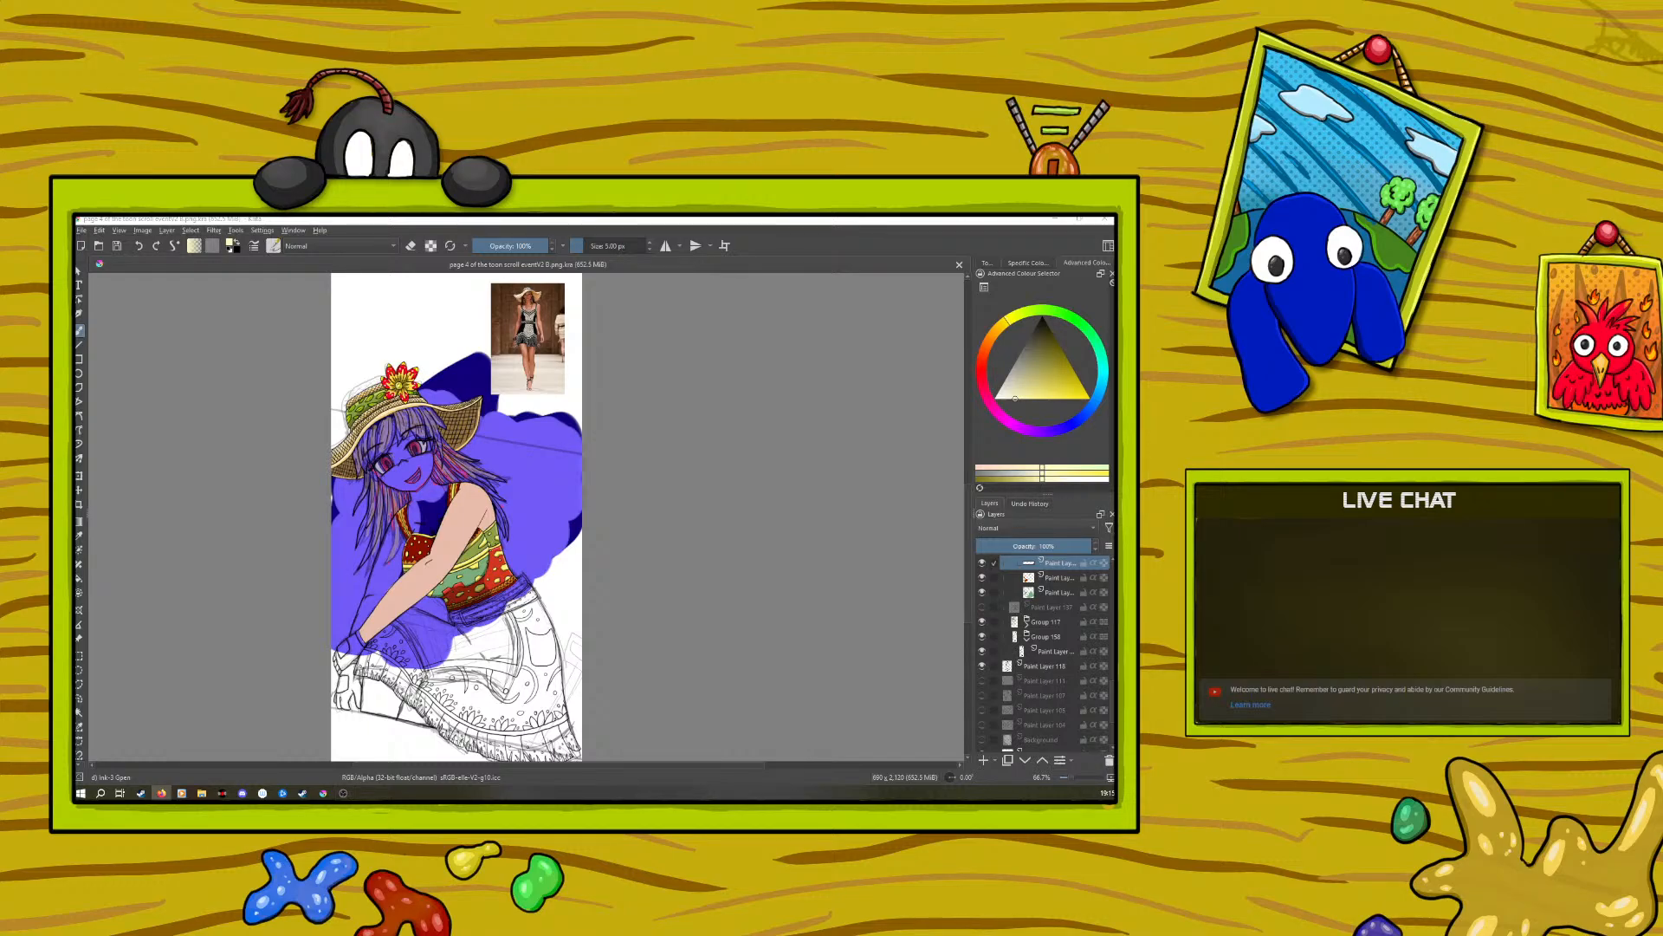
# Step: Examine the partly coloured character drawing, from the whole page to the torso and skirt linework up close
pyautogui.scroll(-3, 438, 515)
pyautogui.scroll(6, 468, 554)
pyautogui.scroll(-4, 474, 572)
pyautogui.scroll(1, 474, 572)
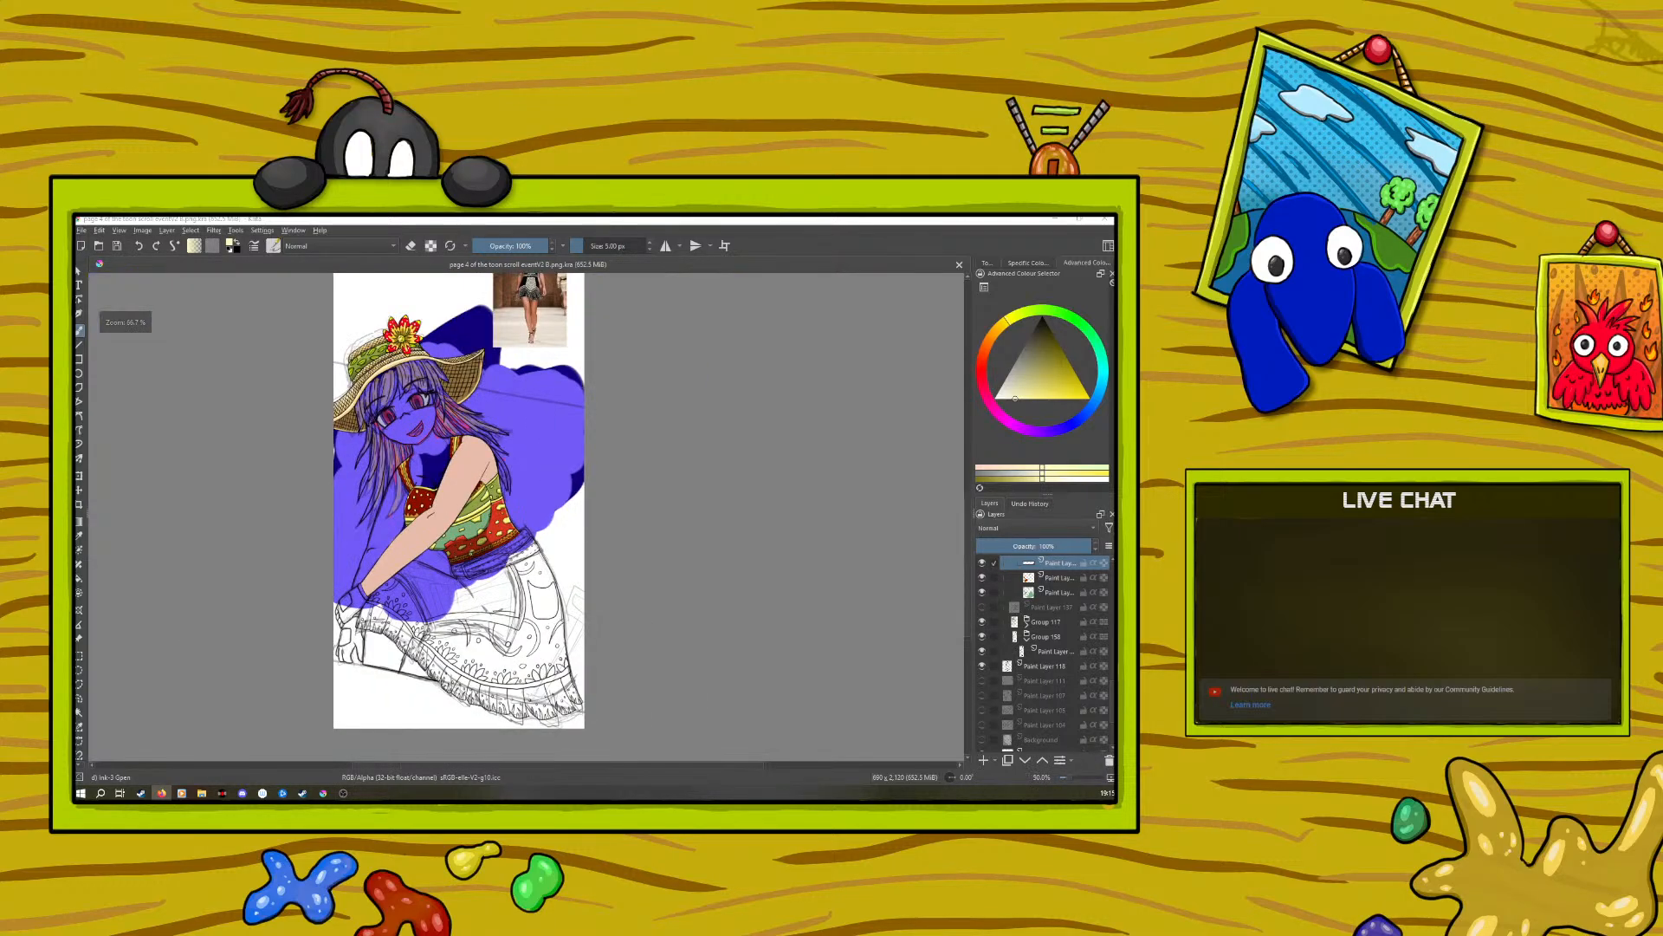
pyautogui.scroll(2, 472, 546)
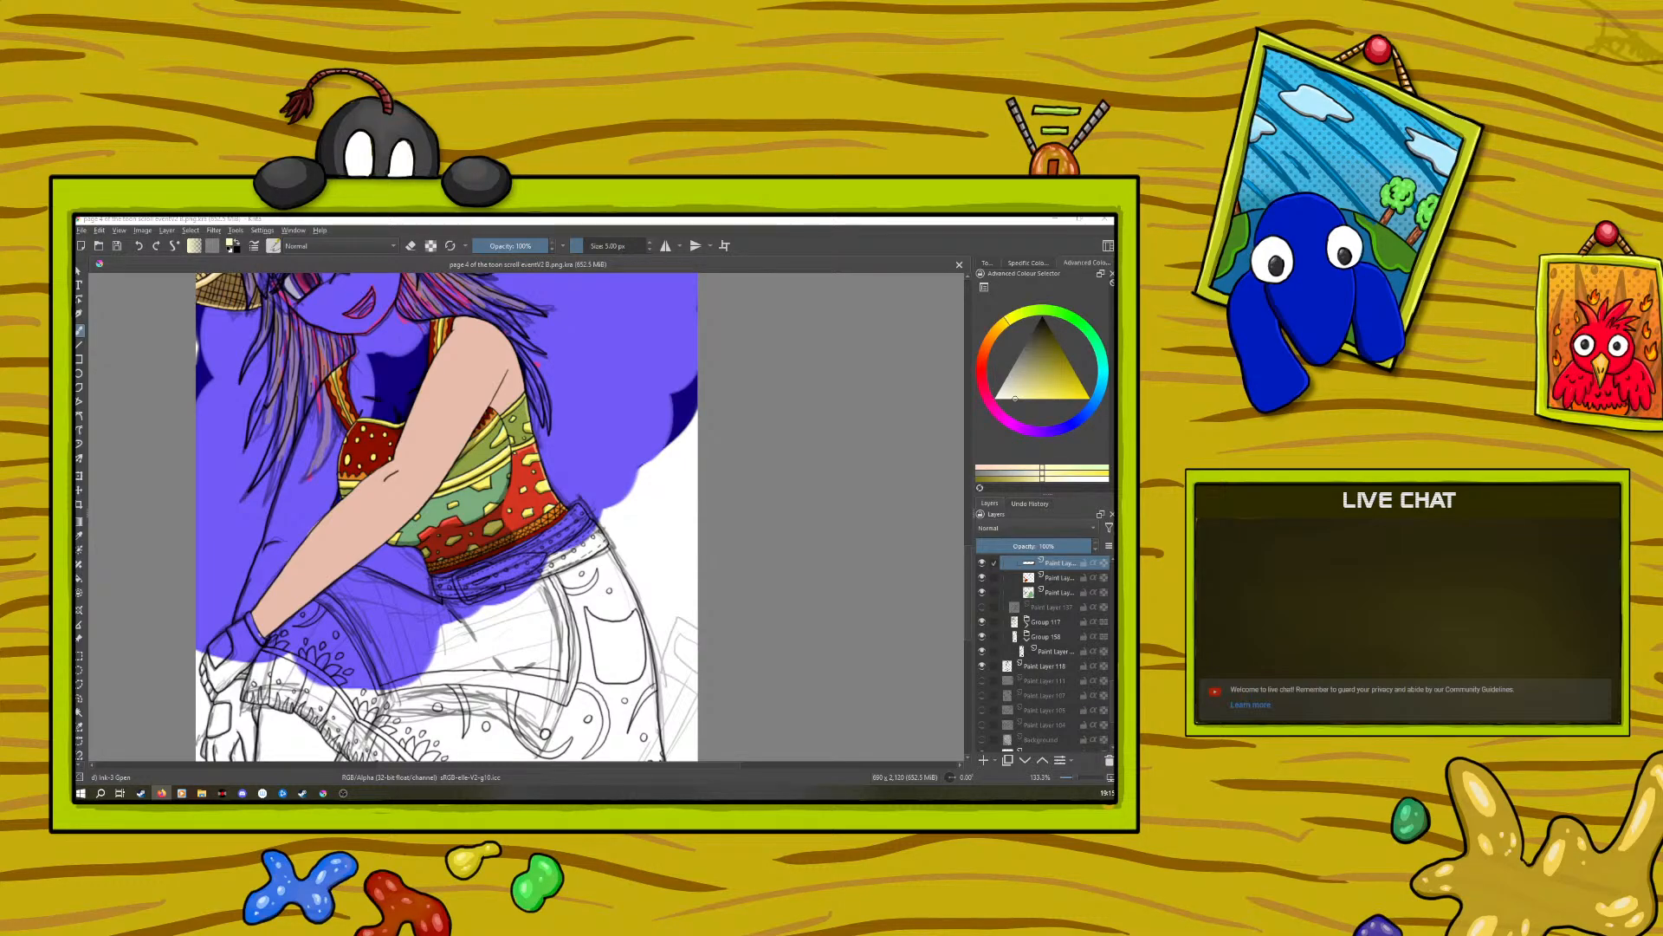
pyautogui.scroll(-5, 472, 546)
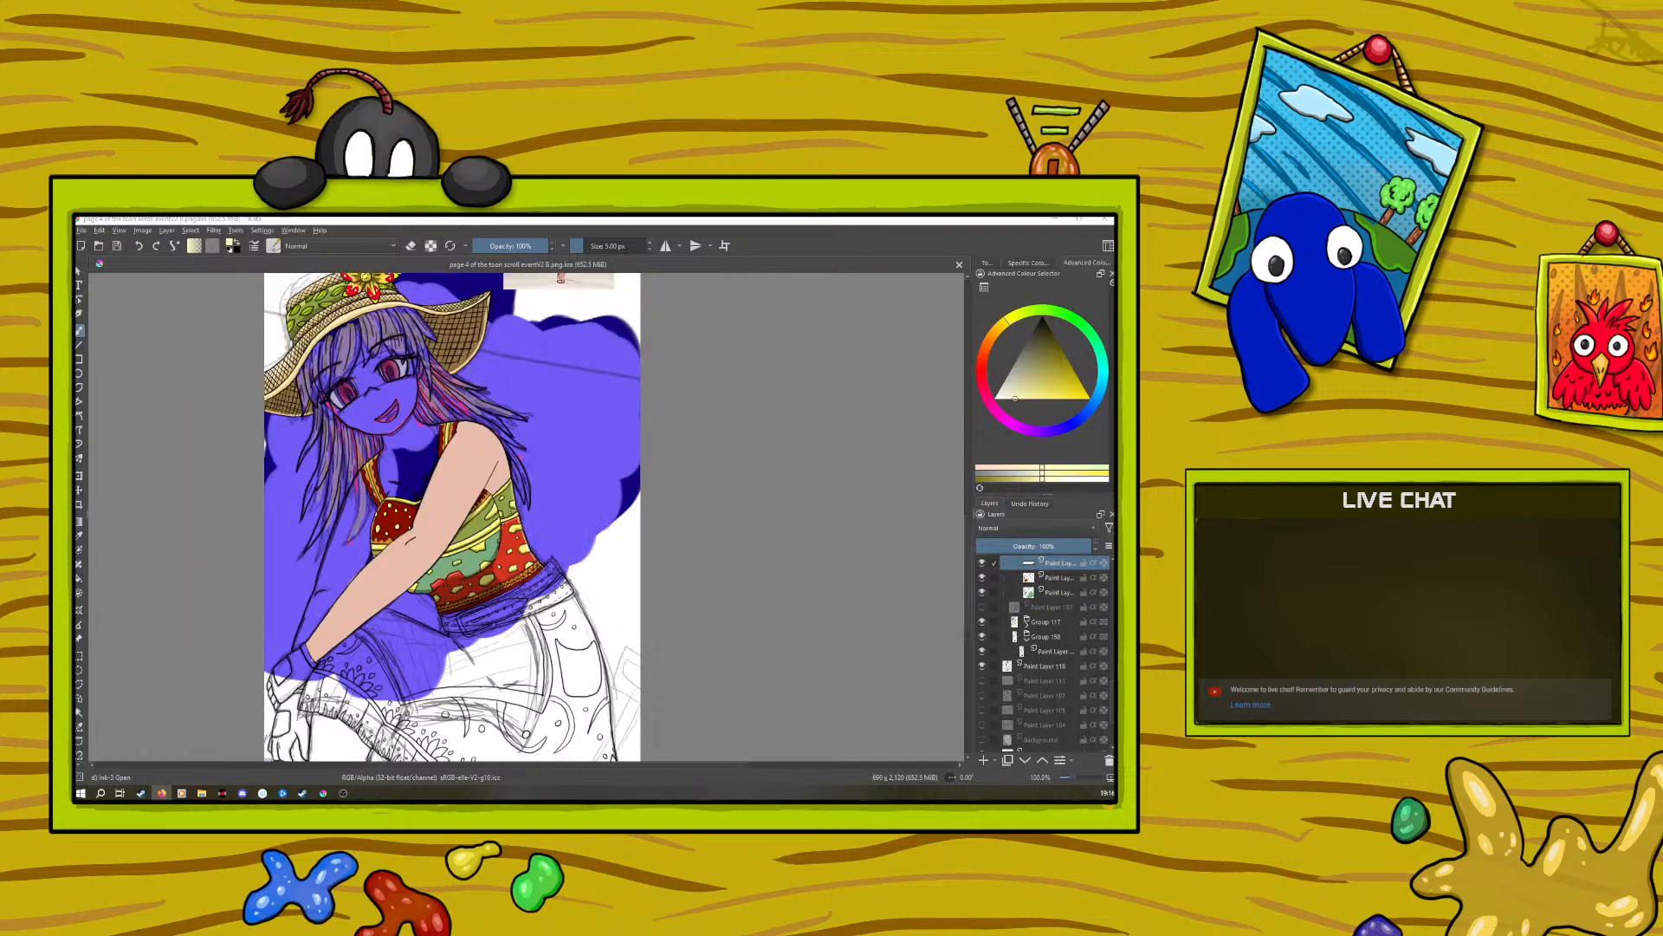
pyautogui.scroll(3, 472, 546)
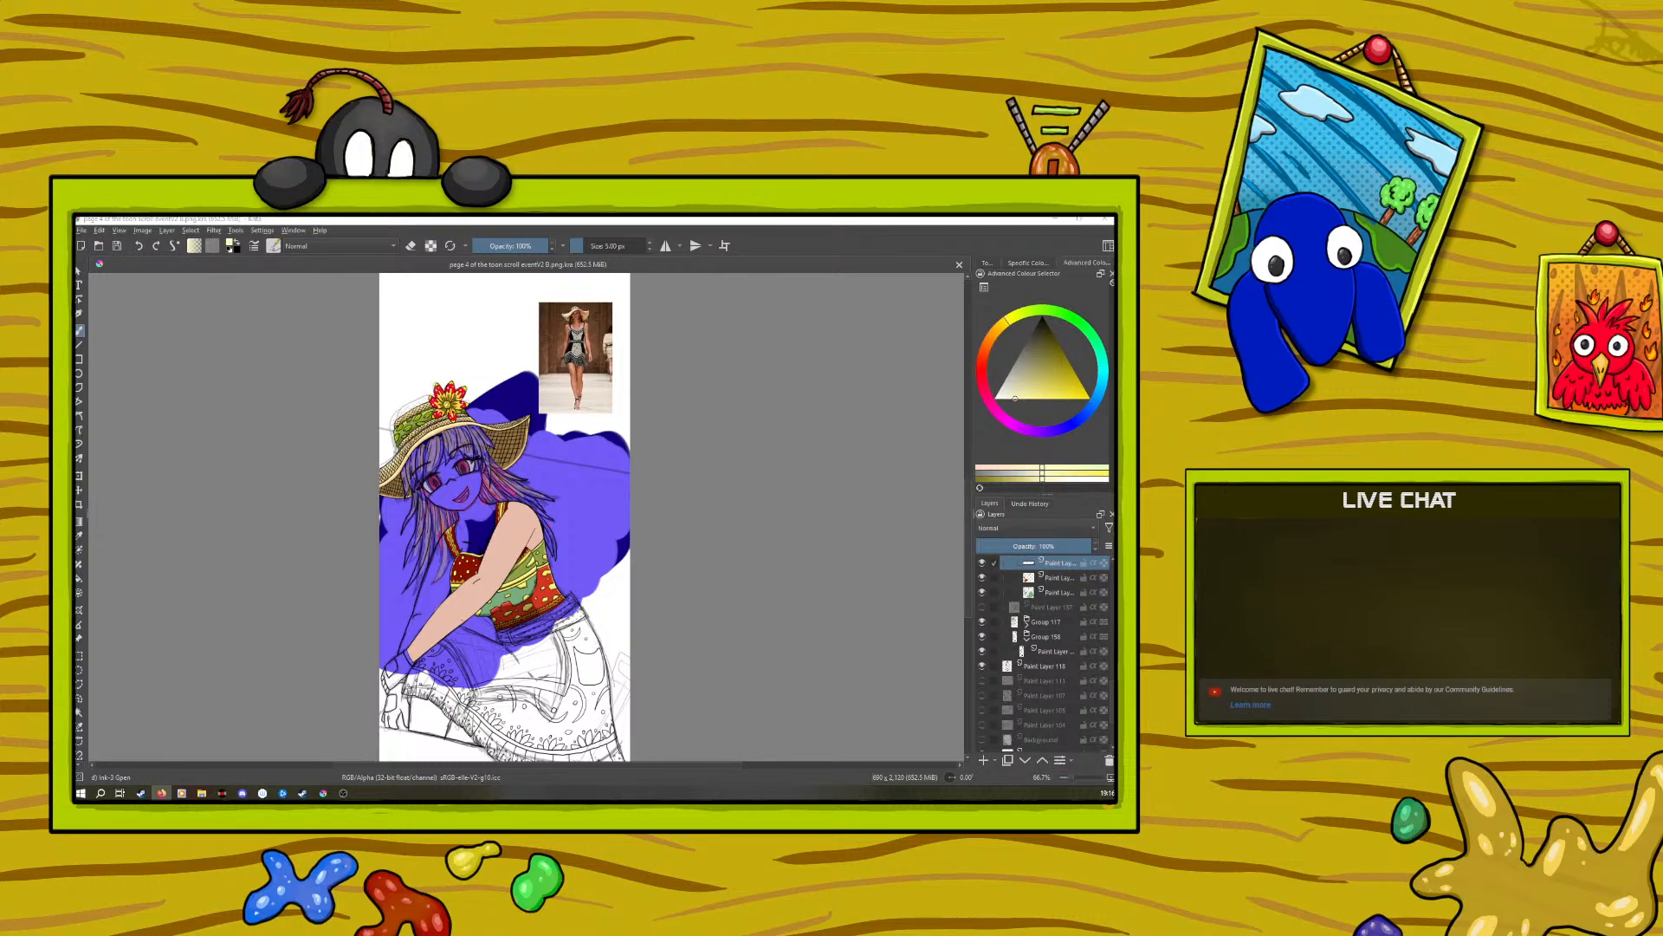
pyautogui.scroll(1, 491, 652)
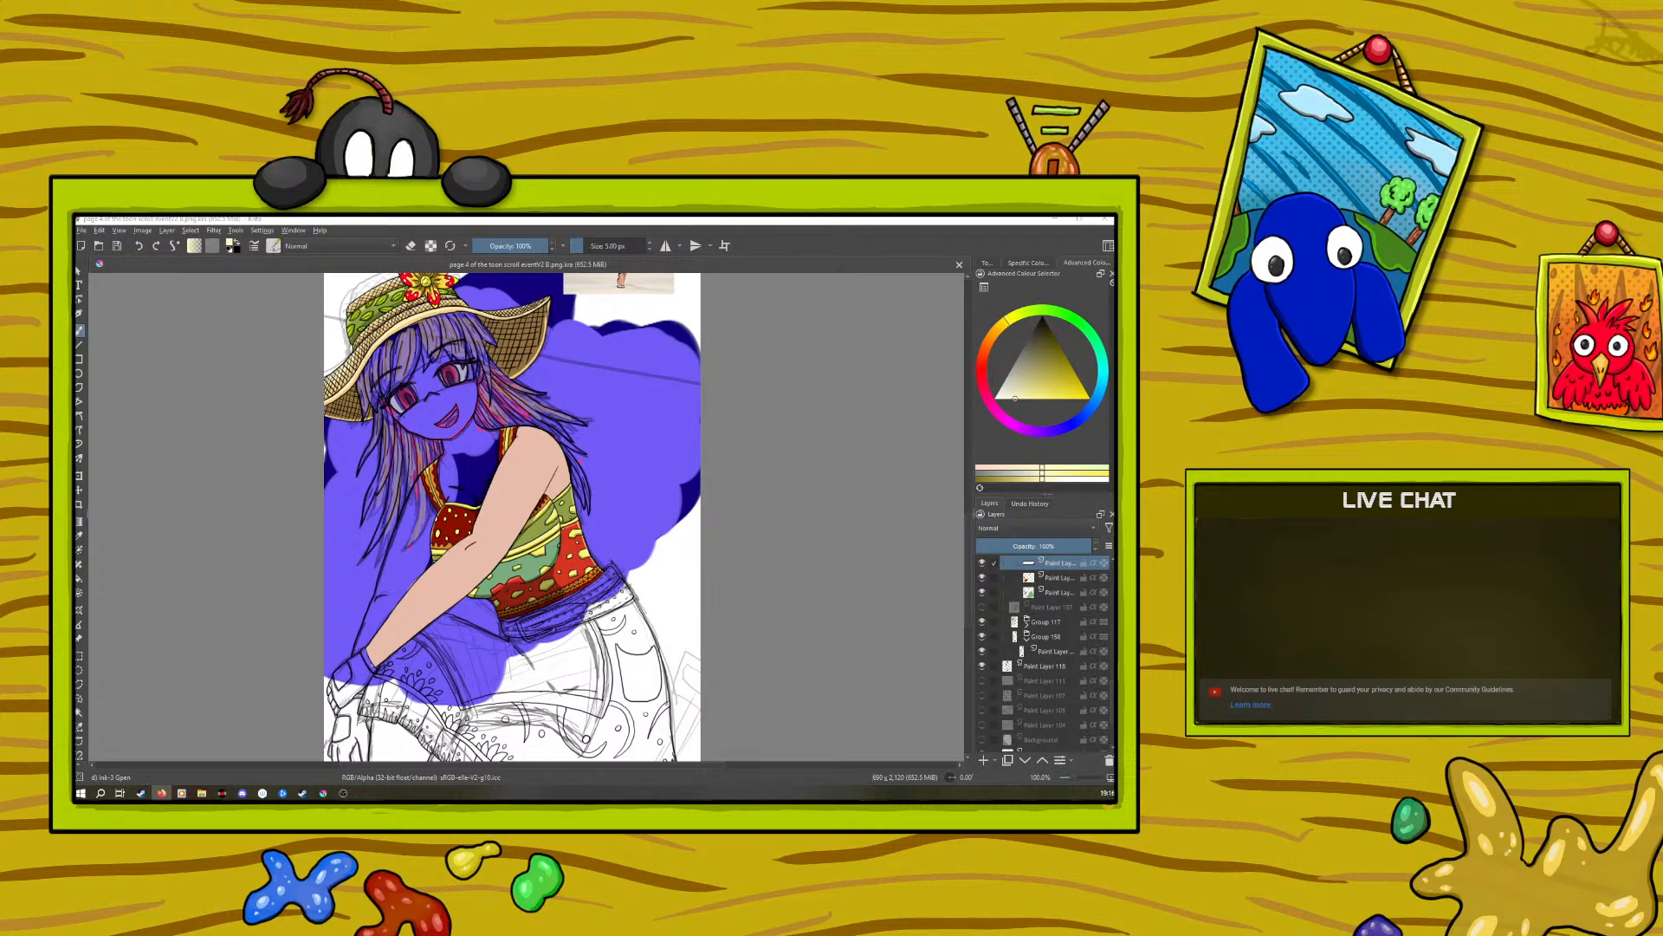
pyautogui.scroll(-2, 367, 568)
pyautogui.scroll(3, 414, 625)
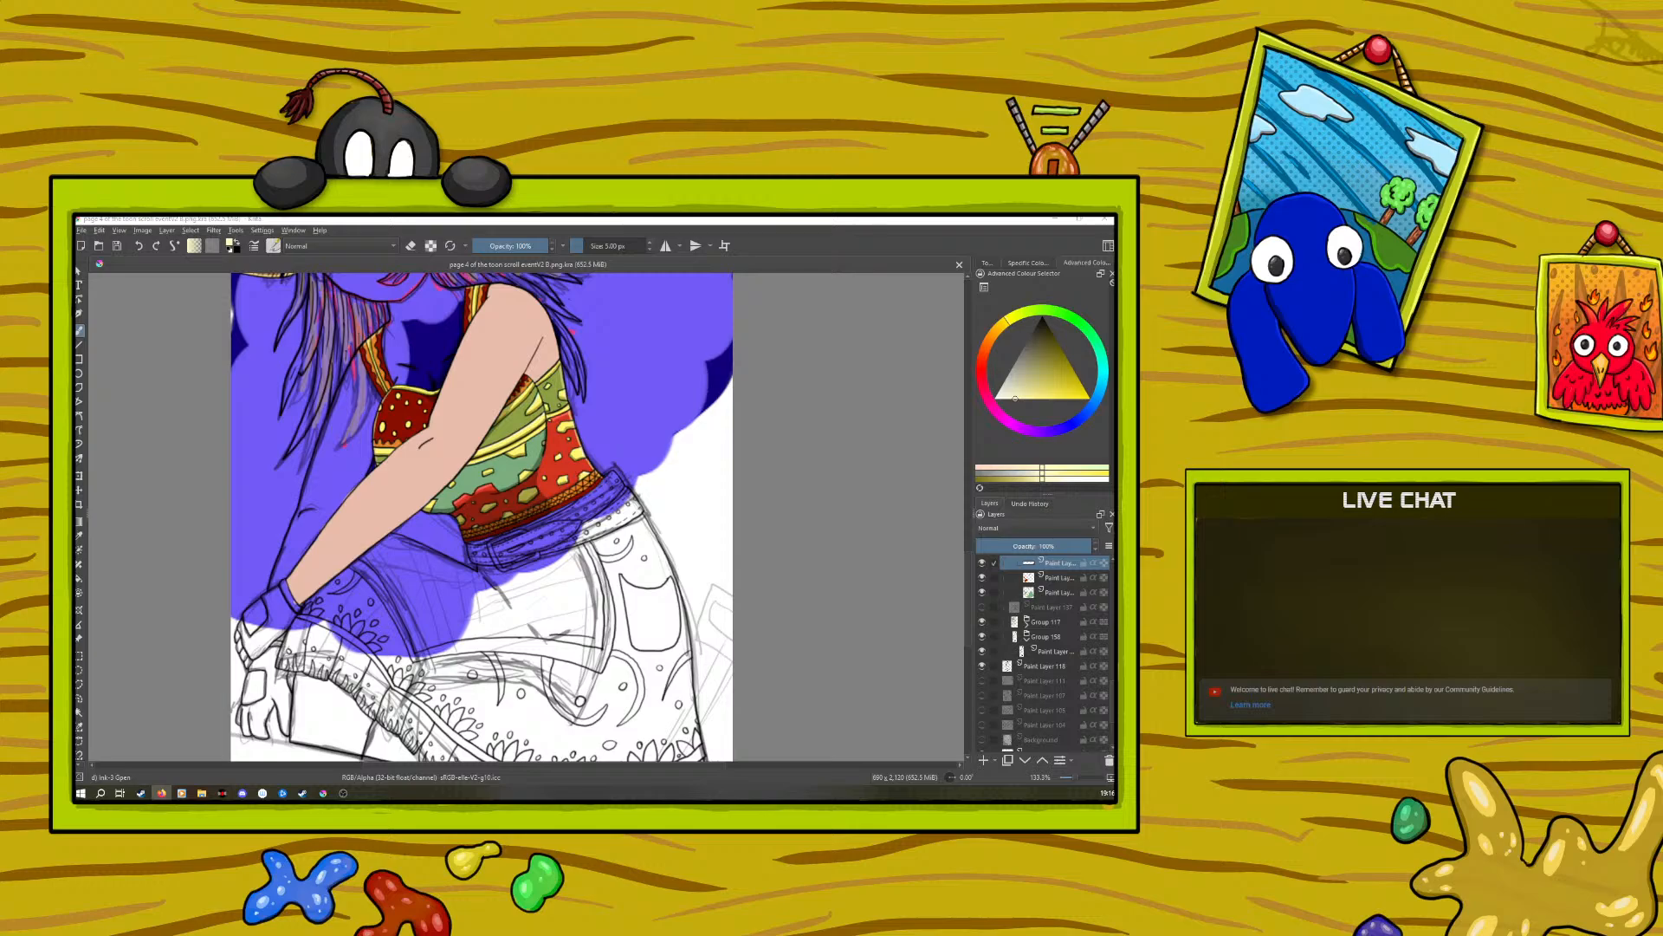
pyautogui.scroll(-3, 390, 563)
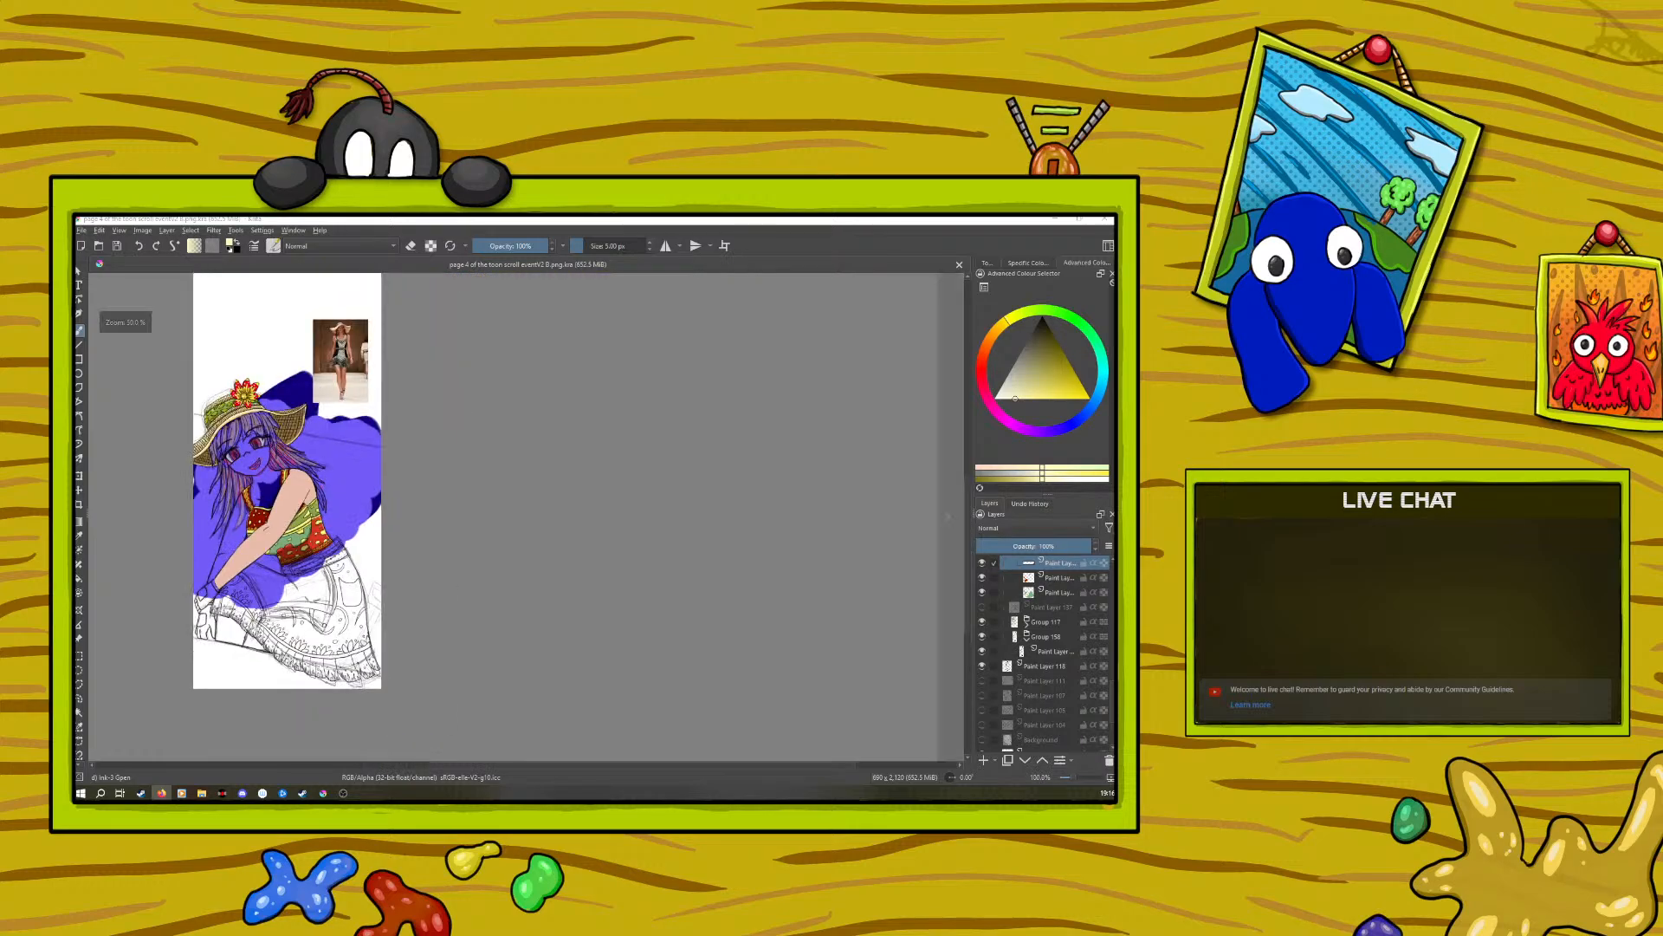
pyautogui.scroll(2, 390, 564)
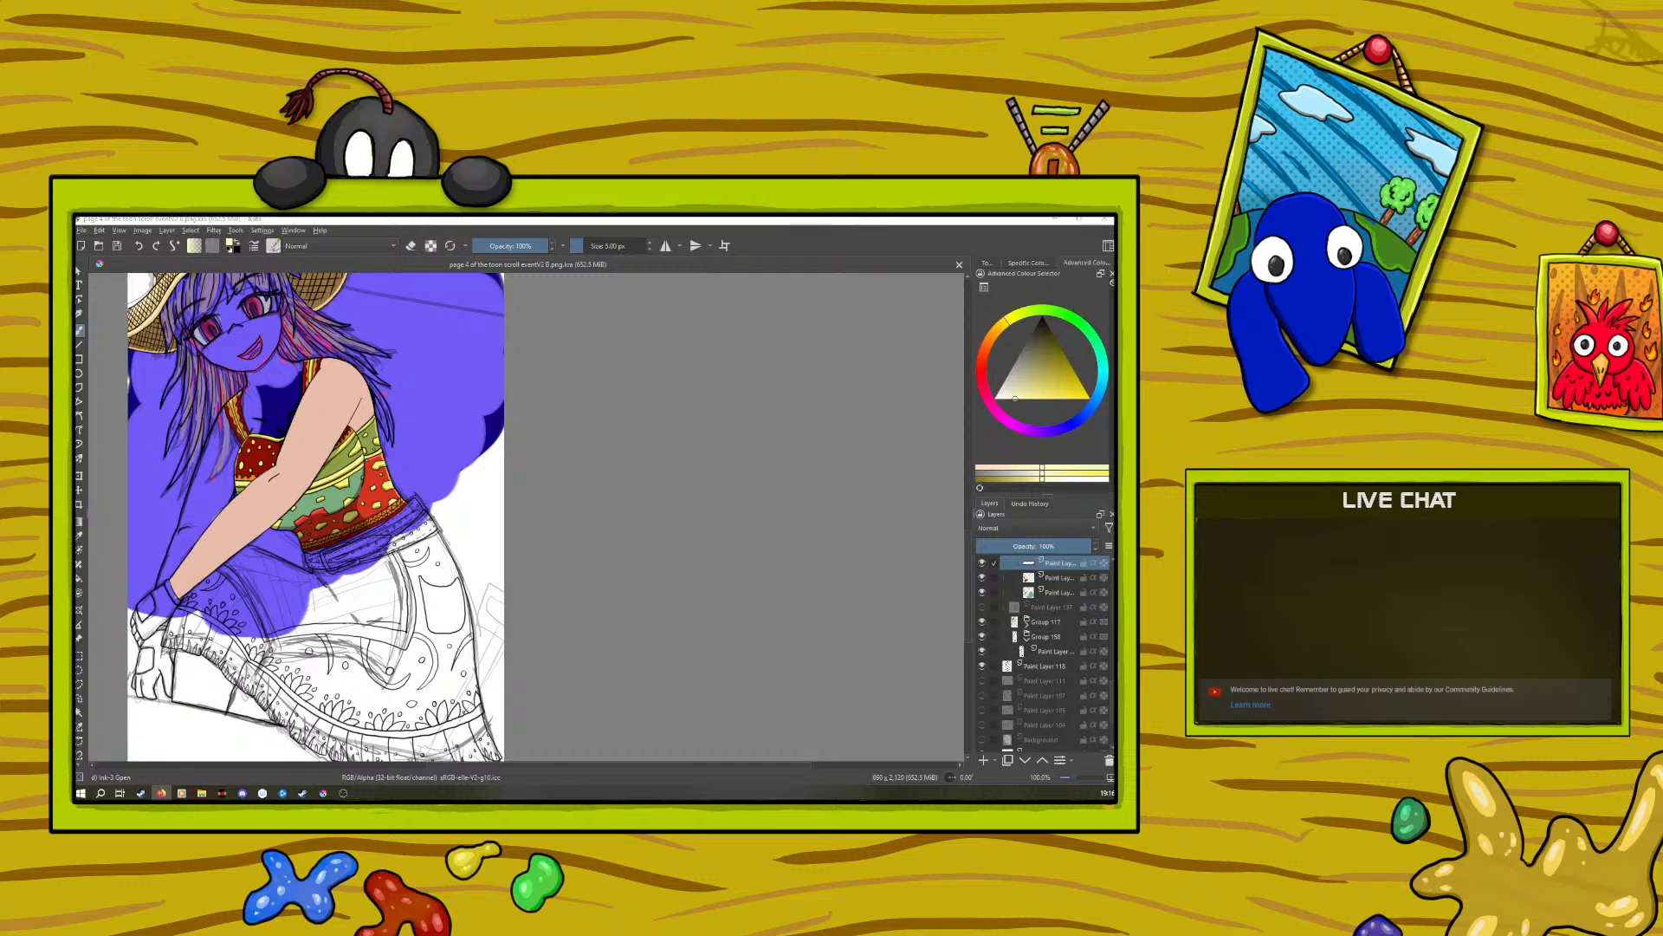
pyautogui.scroll(-1, 386, 485)
pyautogui.scroll(2, 385, 485)
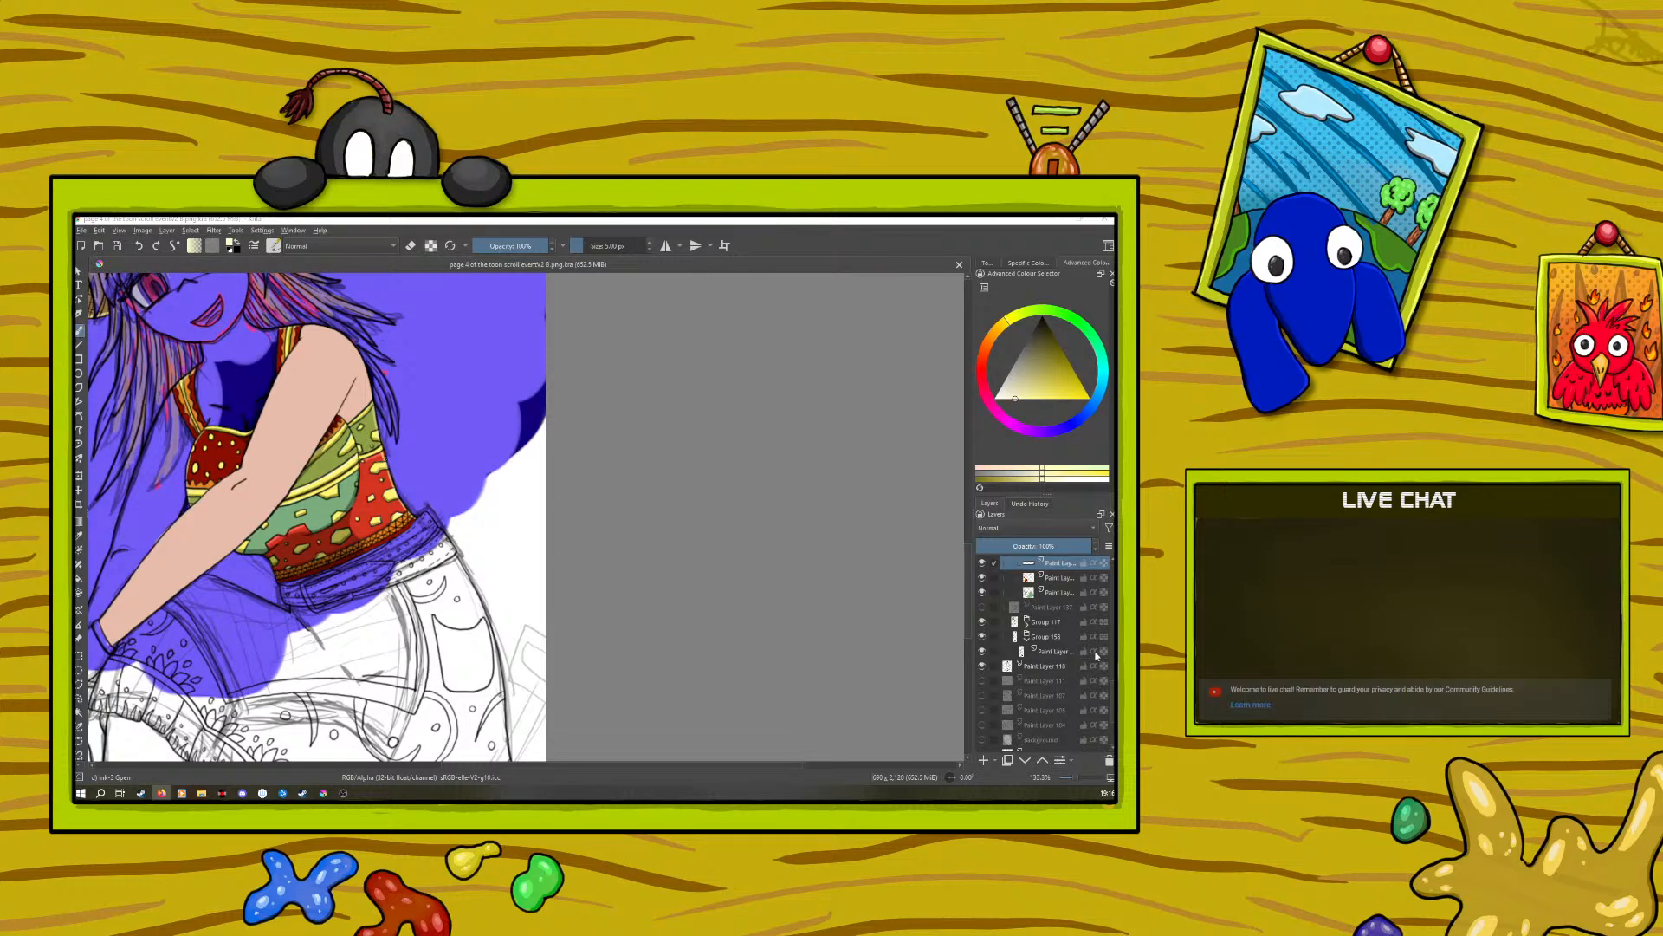
# Step: Toggle Group 139's visibility to check which part of the character it holds, and collapse the group
pyautogui.scroll(5, 1097, 654)
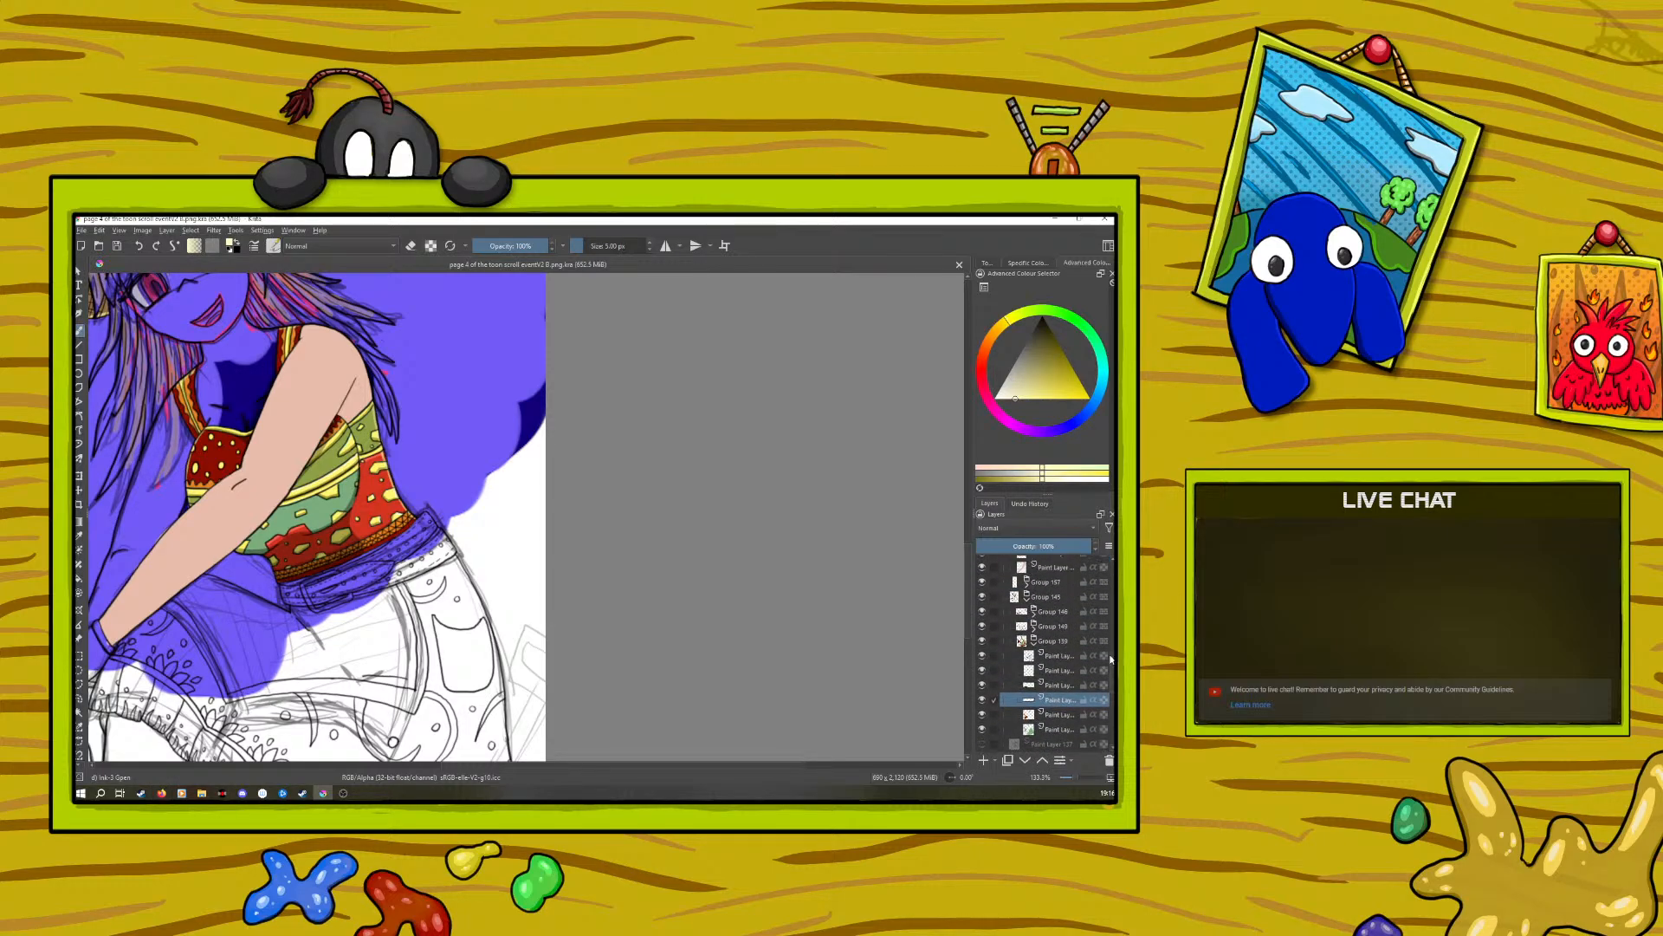
pyautogui.click(982, 640)
pyautogui.click(981, 640)
pyautogui.click(982, 641)
pyautogui.click(982, 643)
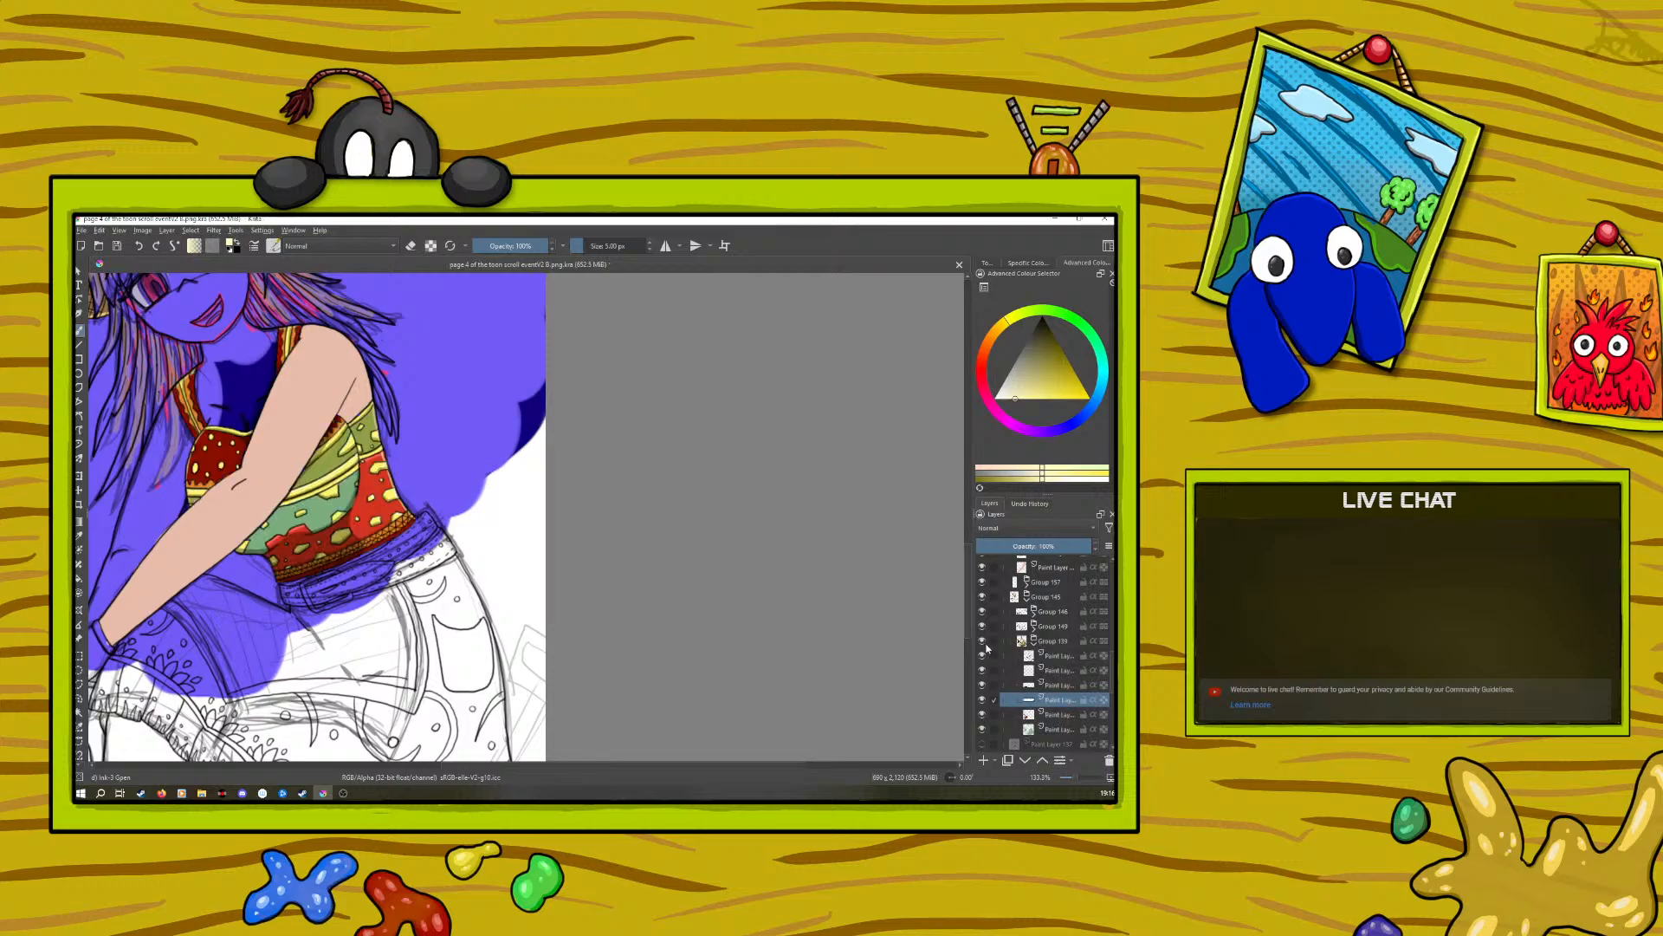
pyautogui.click(1031, 641)
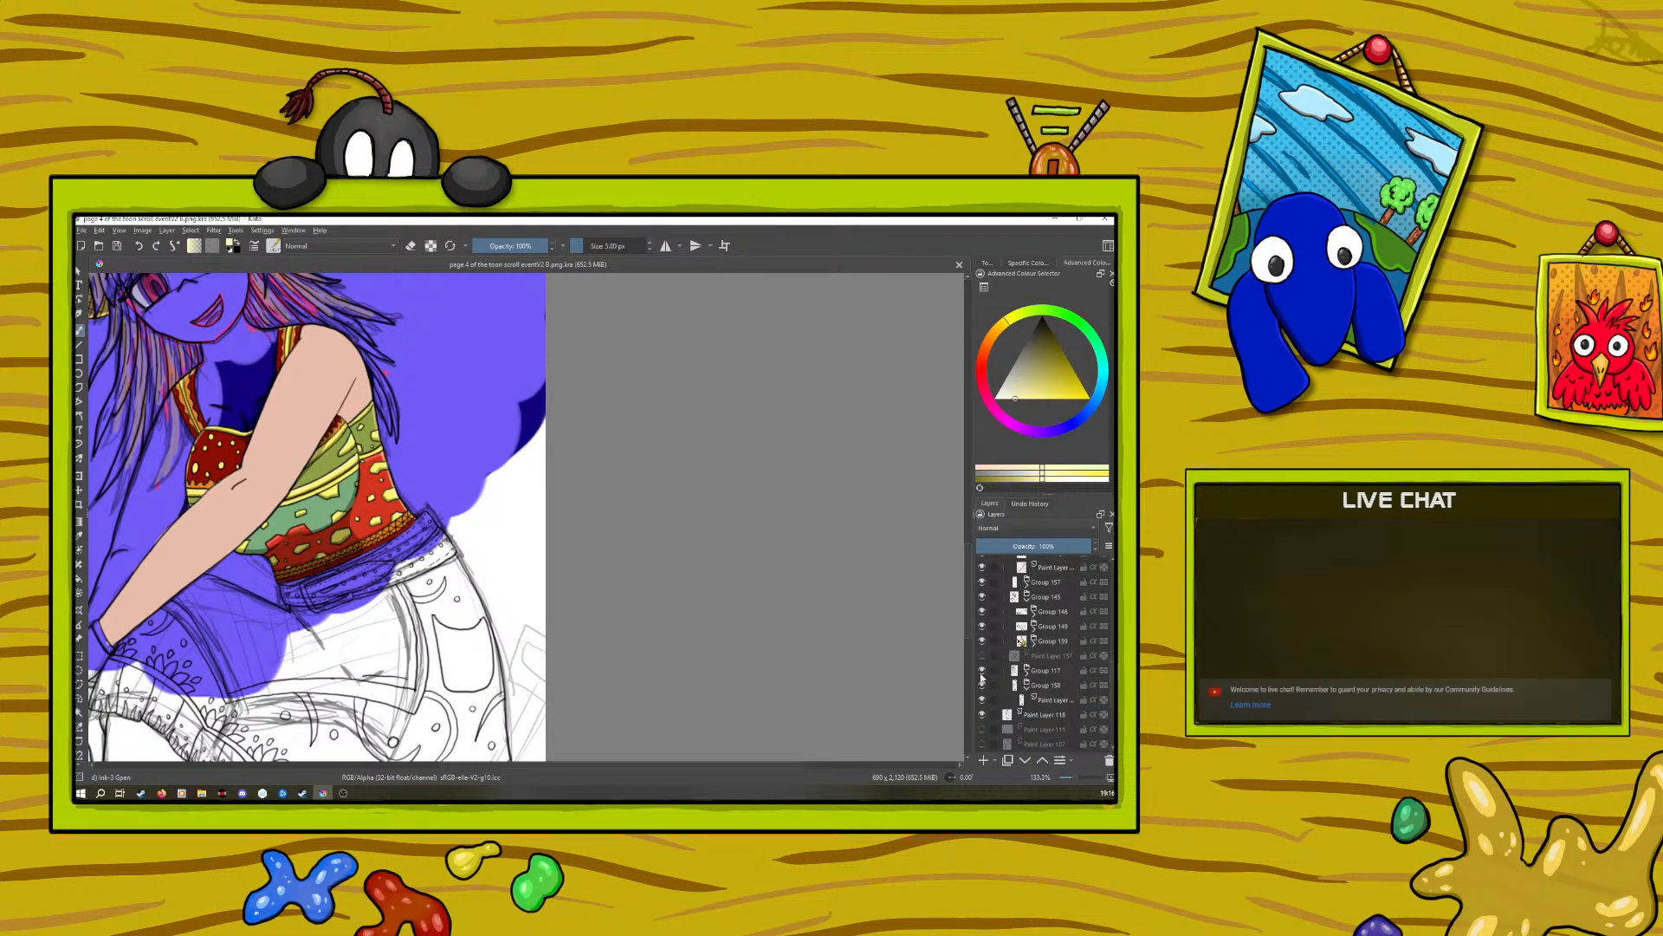
# Step: Toggle the neighbouring layer groups' visibility one by one to find the group holding the skirt linework
pyautogui.click(983, 670)
pyautogui.click(985, 670)
pyautogui.click(984, 685)
pyautogui.click(984, 686)
pyautogui.click(982, 626)
pyautogui.click(983, 626)
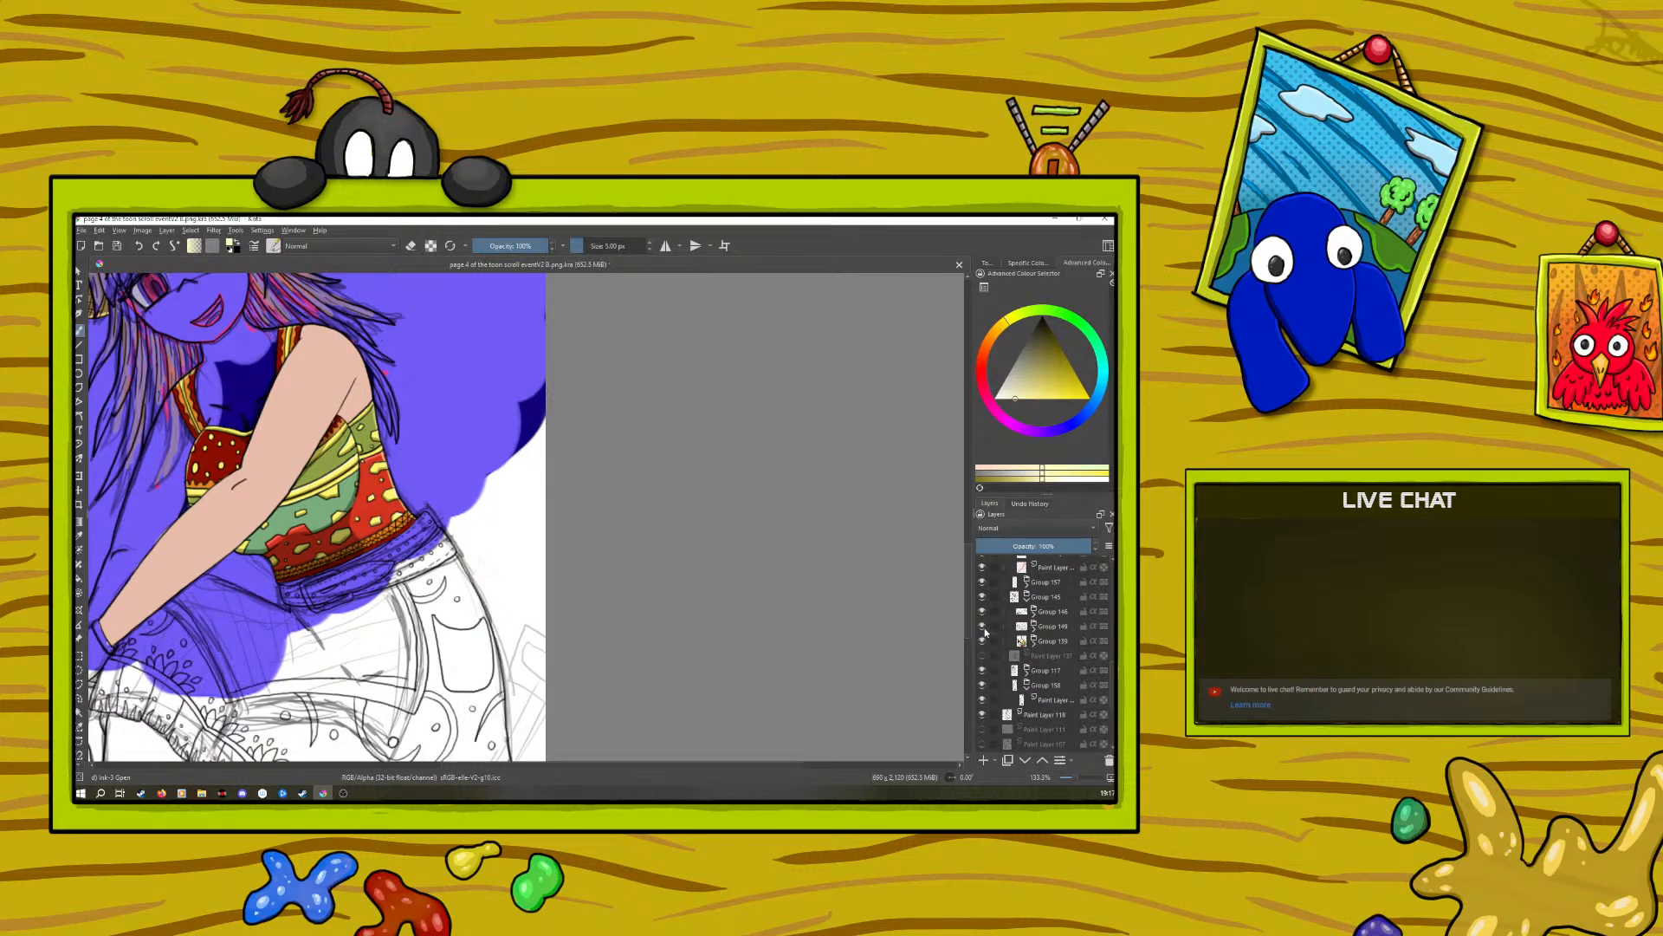
# Step: Add a new paint layer at the very bottom of the skirt linework group, Group 149
pyautogui.click(1033, 626)
pyautogui.click(1033, 704)
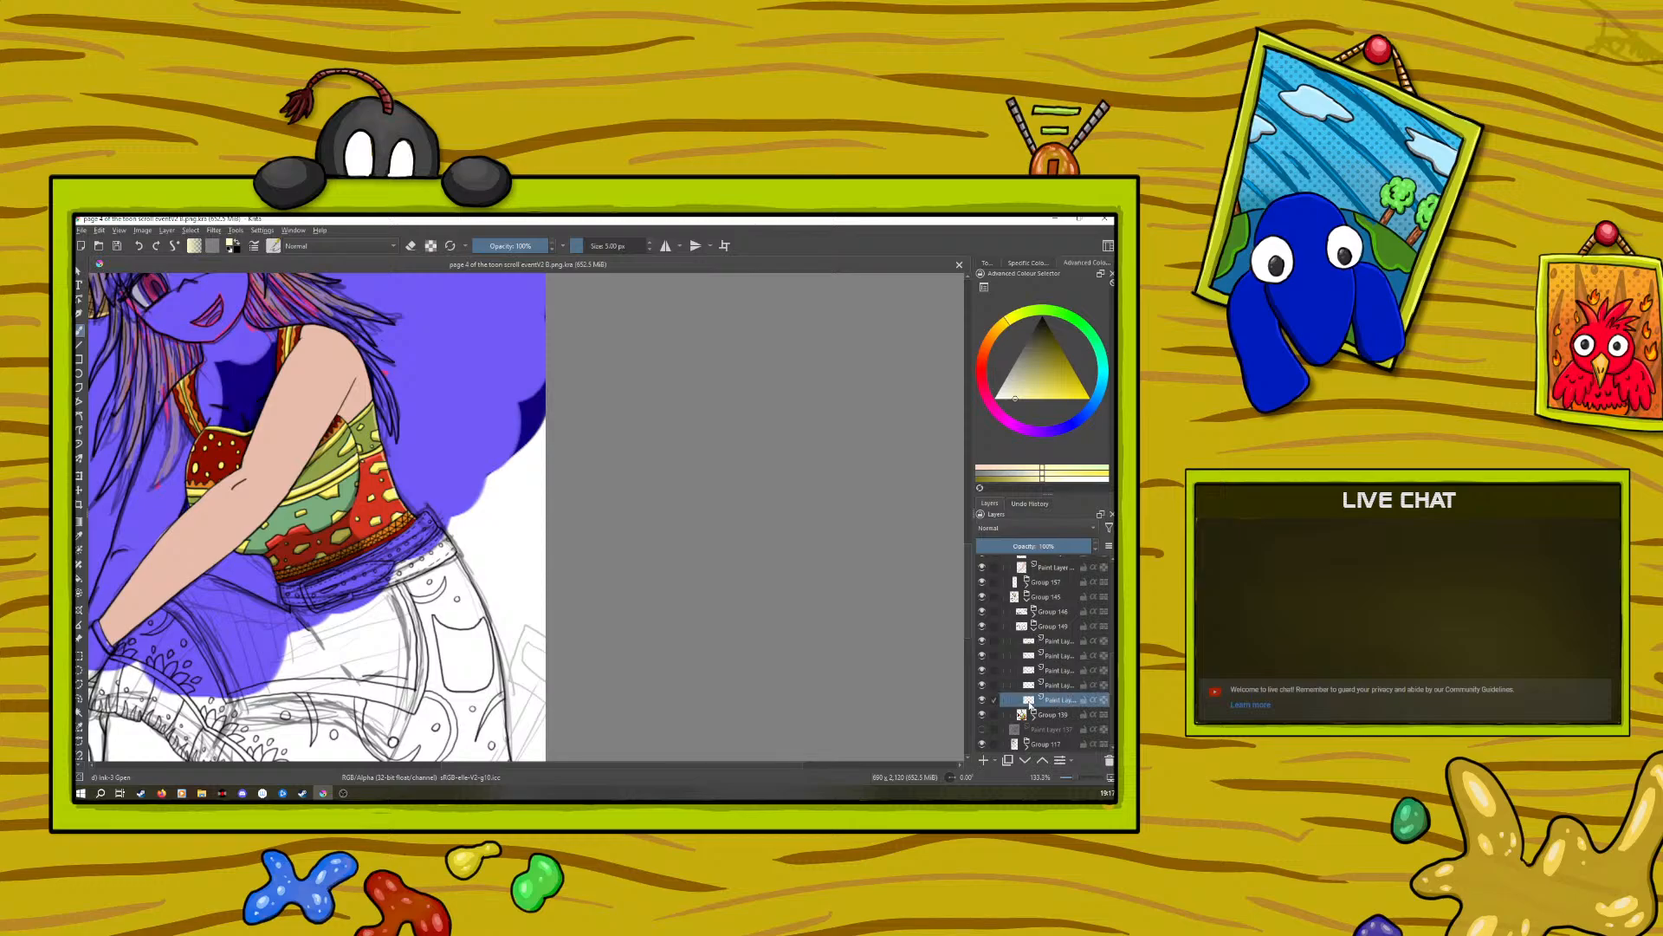
pyautogui.click(984, 761)
pyautogui.click(1024, 762)
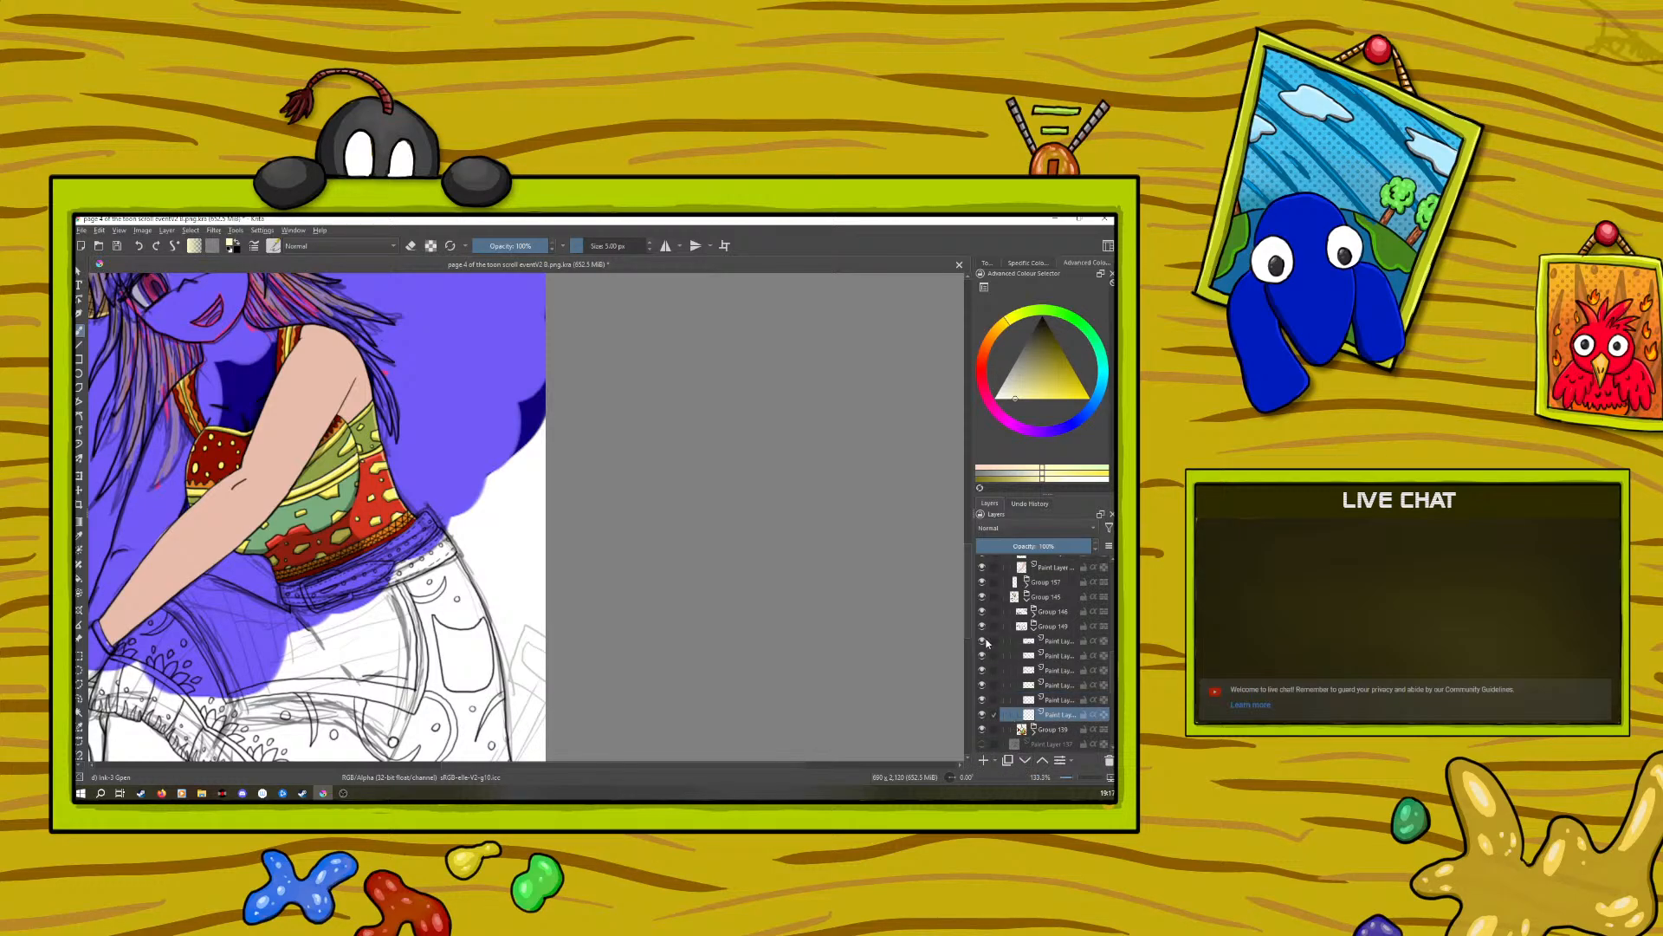
pyautogui.click(983, 626)
pyautogui.click(982, 626)
# Step: Pick a light green, enlarge the brush and paint along the skirt's edges on the new layer
pyautogui.rightClick(230, 539)
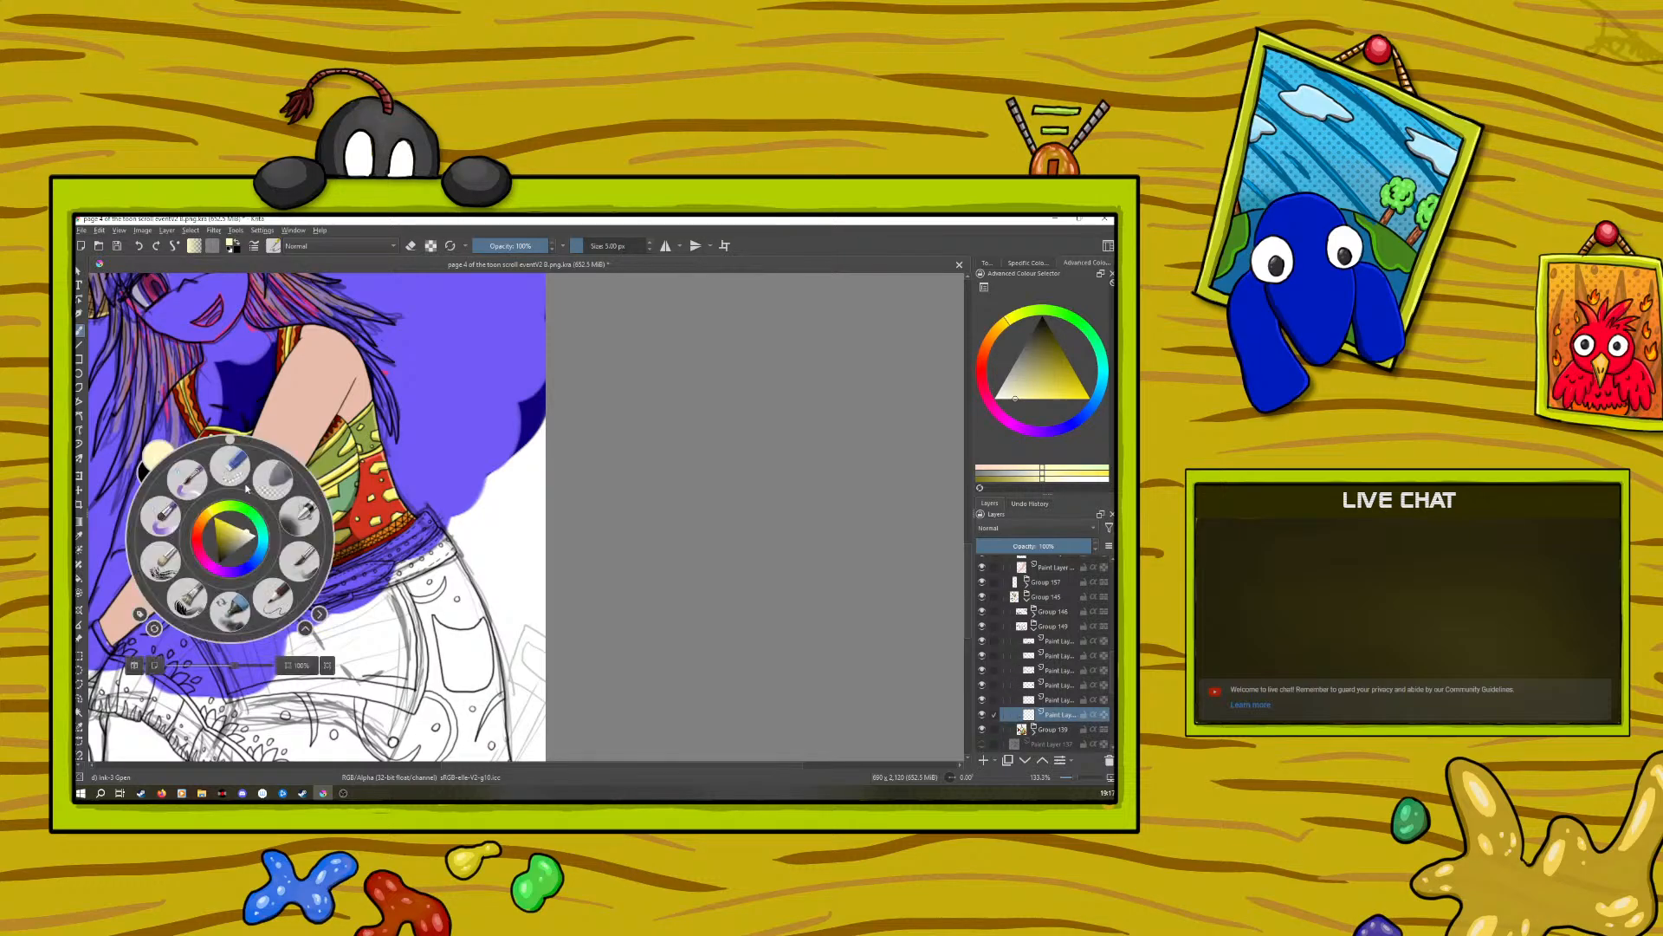
pyautogui.click(251, 517)
pyautogui.click(241, 551)
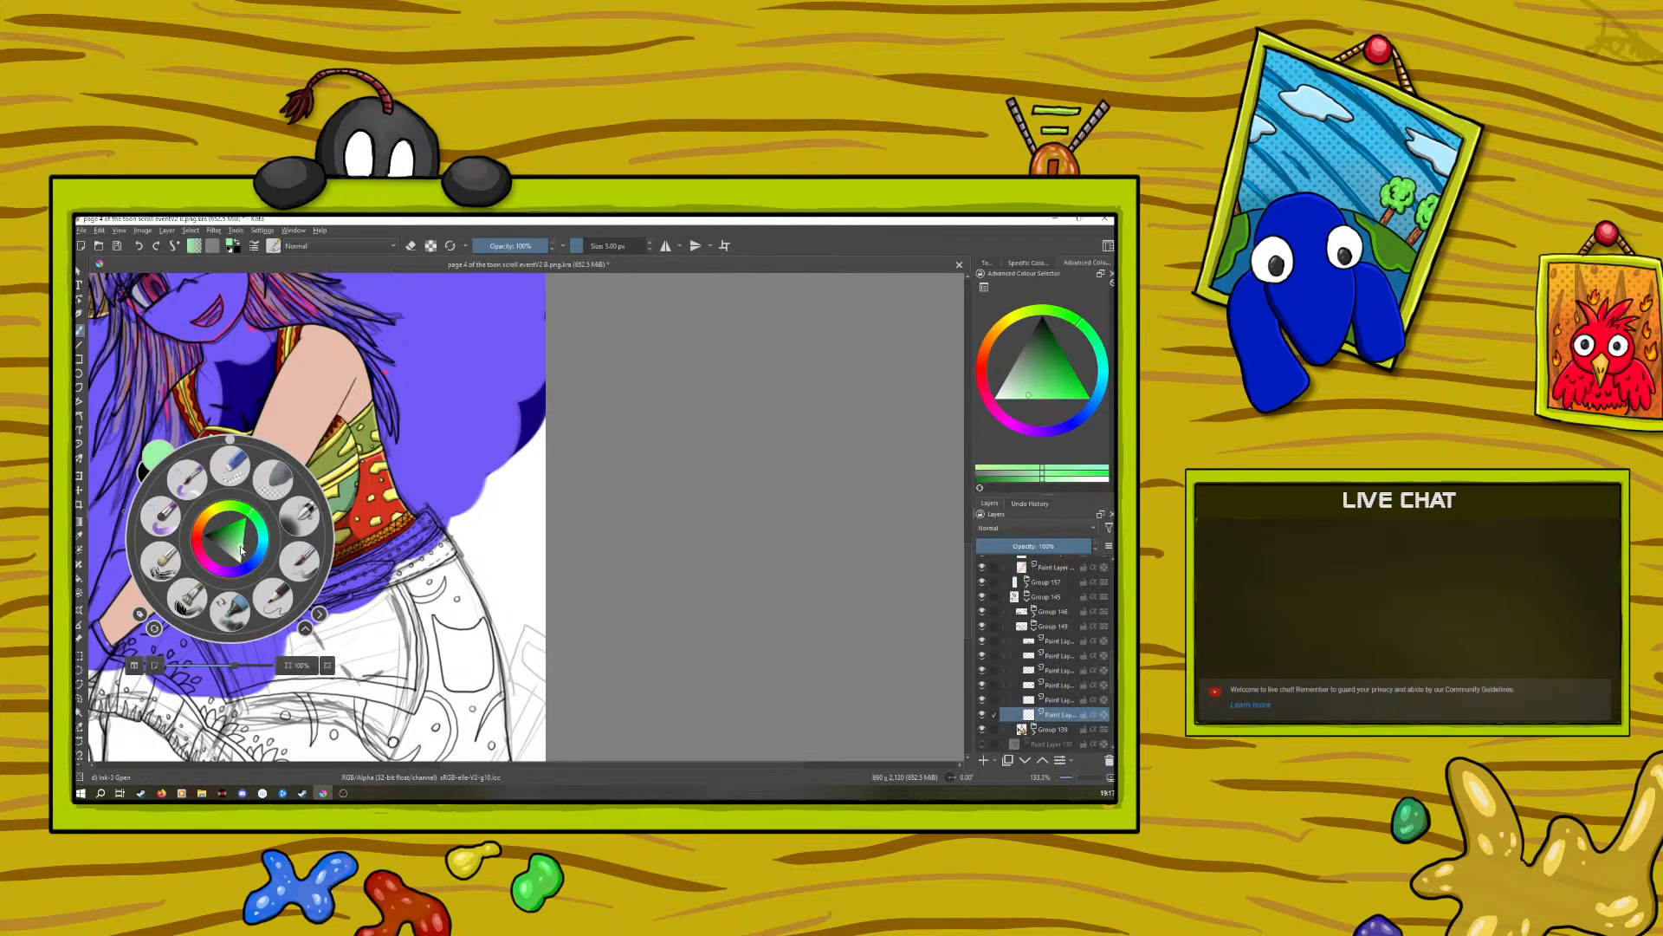
pyautogui.rightClick(217, 457)
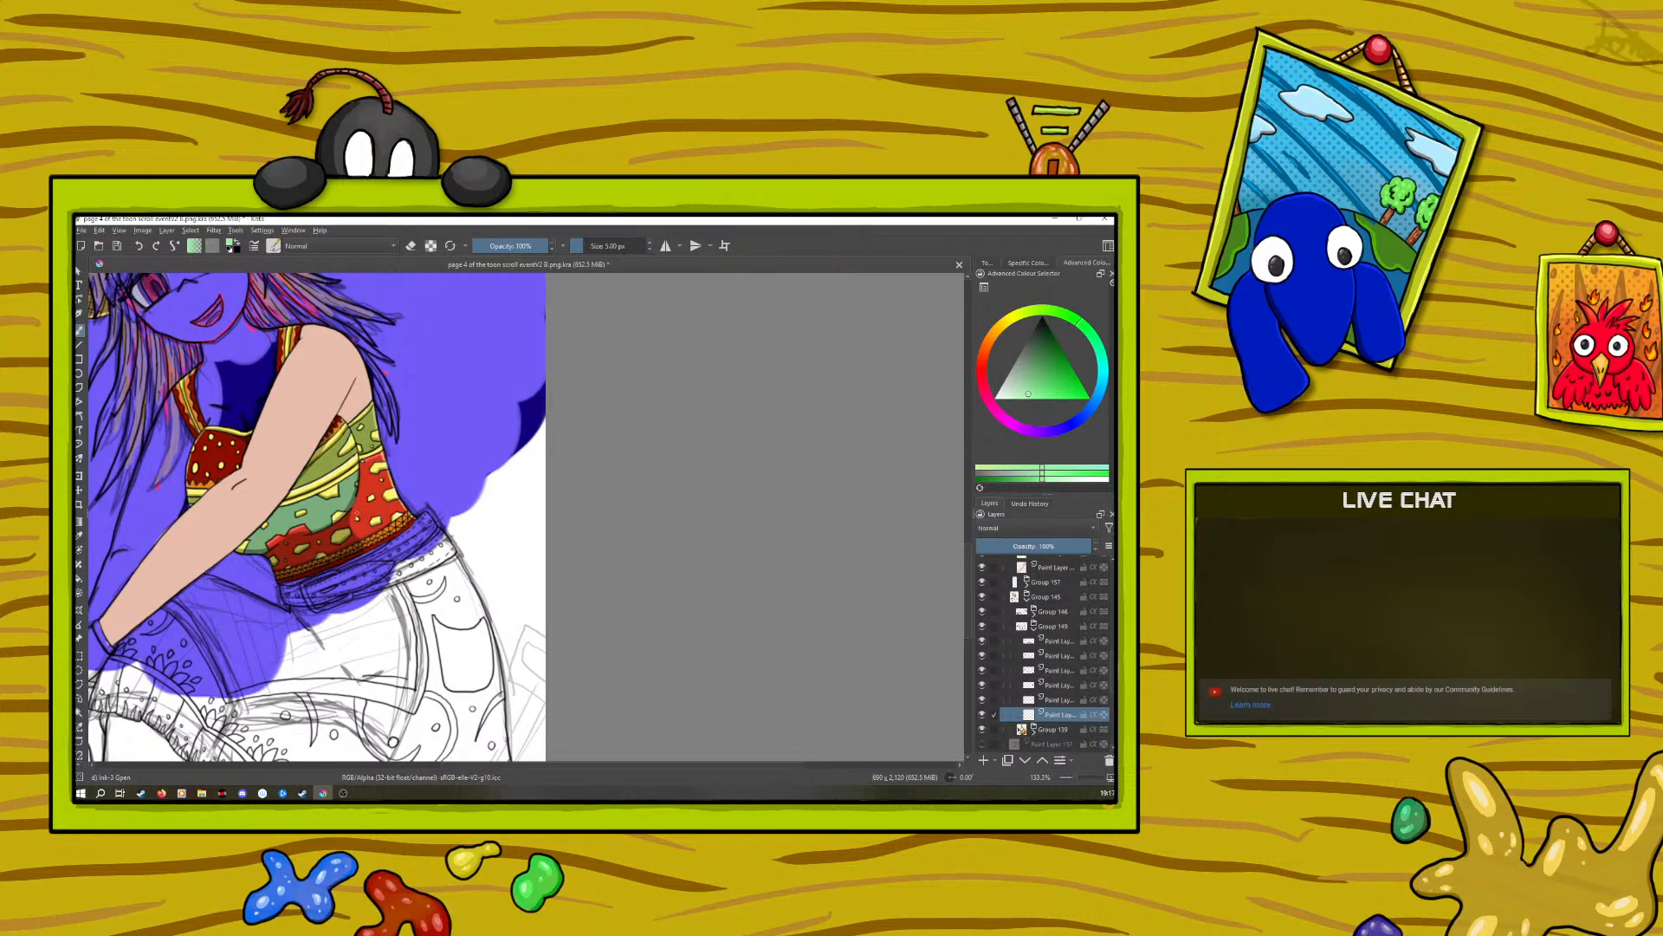
pyautogui.moveTo(575, 246); pyautogui.dragTo(596, 240)
pyautogui.moveTo(1074, 777); pyautogui.dragTo(1071, 778)
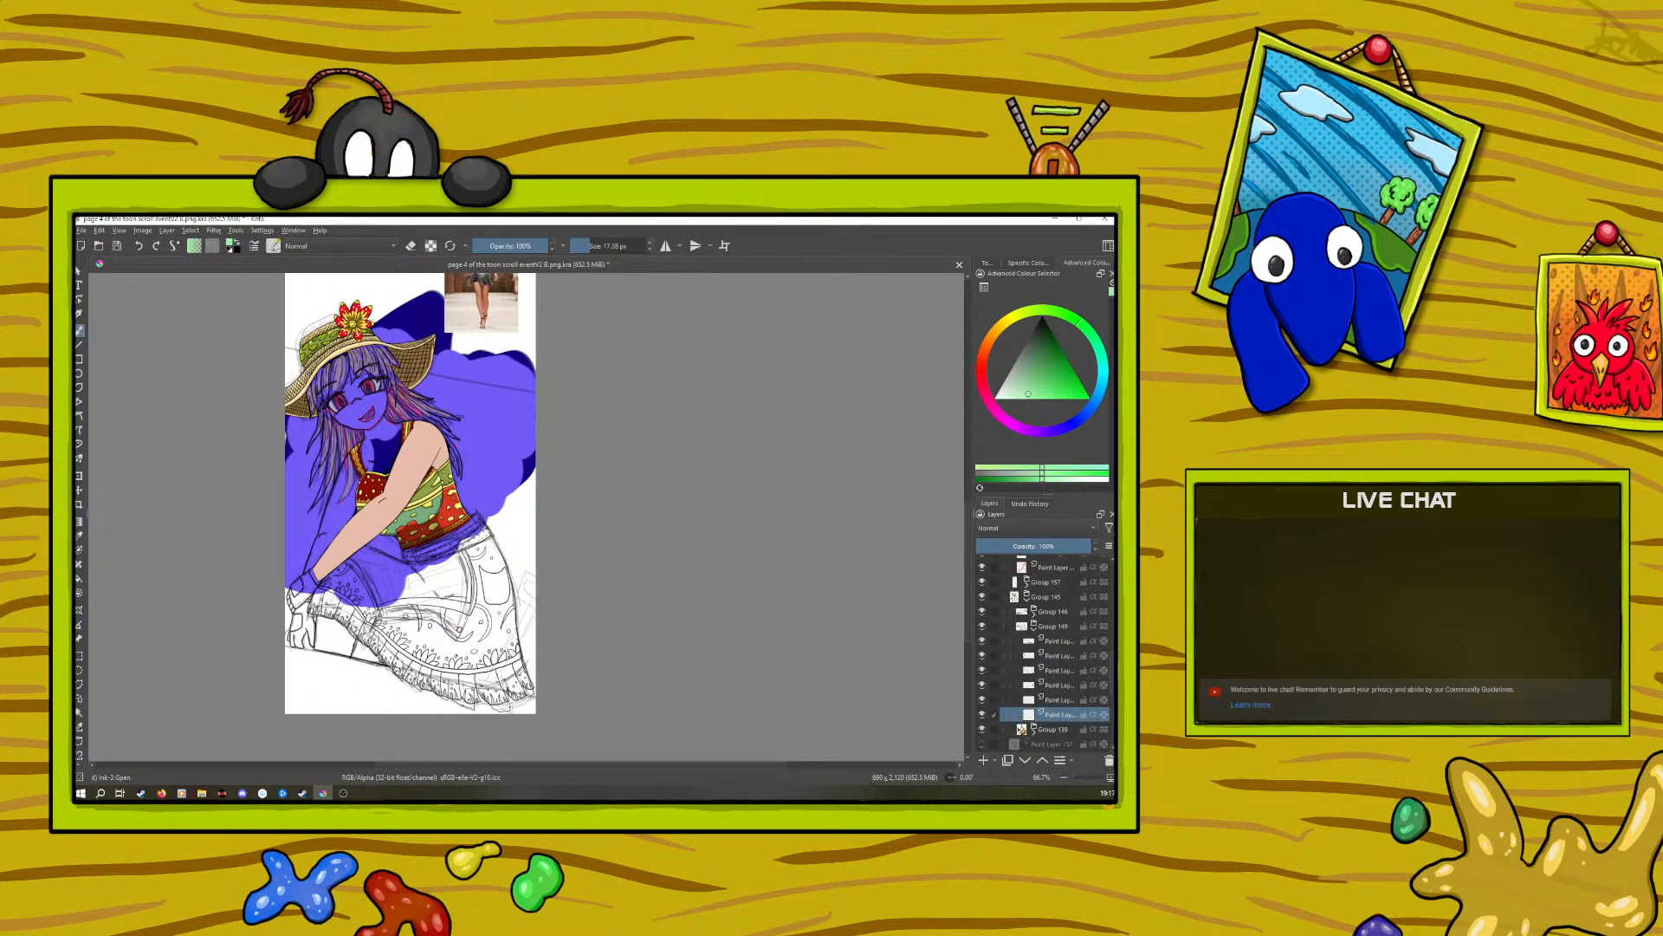
pyautogui.moveTo(570, 247); pyautogui.dragTo(617, 245)
pyautogui.moveTo(429, 646)
pyautogui.mouseDown()
pyautogui.moveTo(384, 598)
pyautogui.moveTo(356, 582)
pyautogui.moveTo(346, 606)
pyautogui.moveTo(327, 586)
pyautogui.moveTo(363, 555)
pyautogui.moveTo(413, 575)
pyautogui.moveTo(488, 539)
pyautogui.moveTo(517, 655)
pyautogui.moveTo(373, 648)
pyautogui.mouseUp()
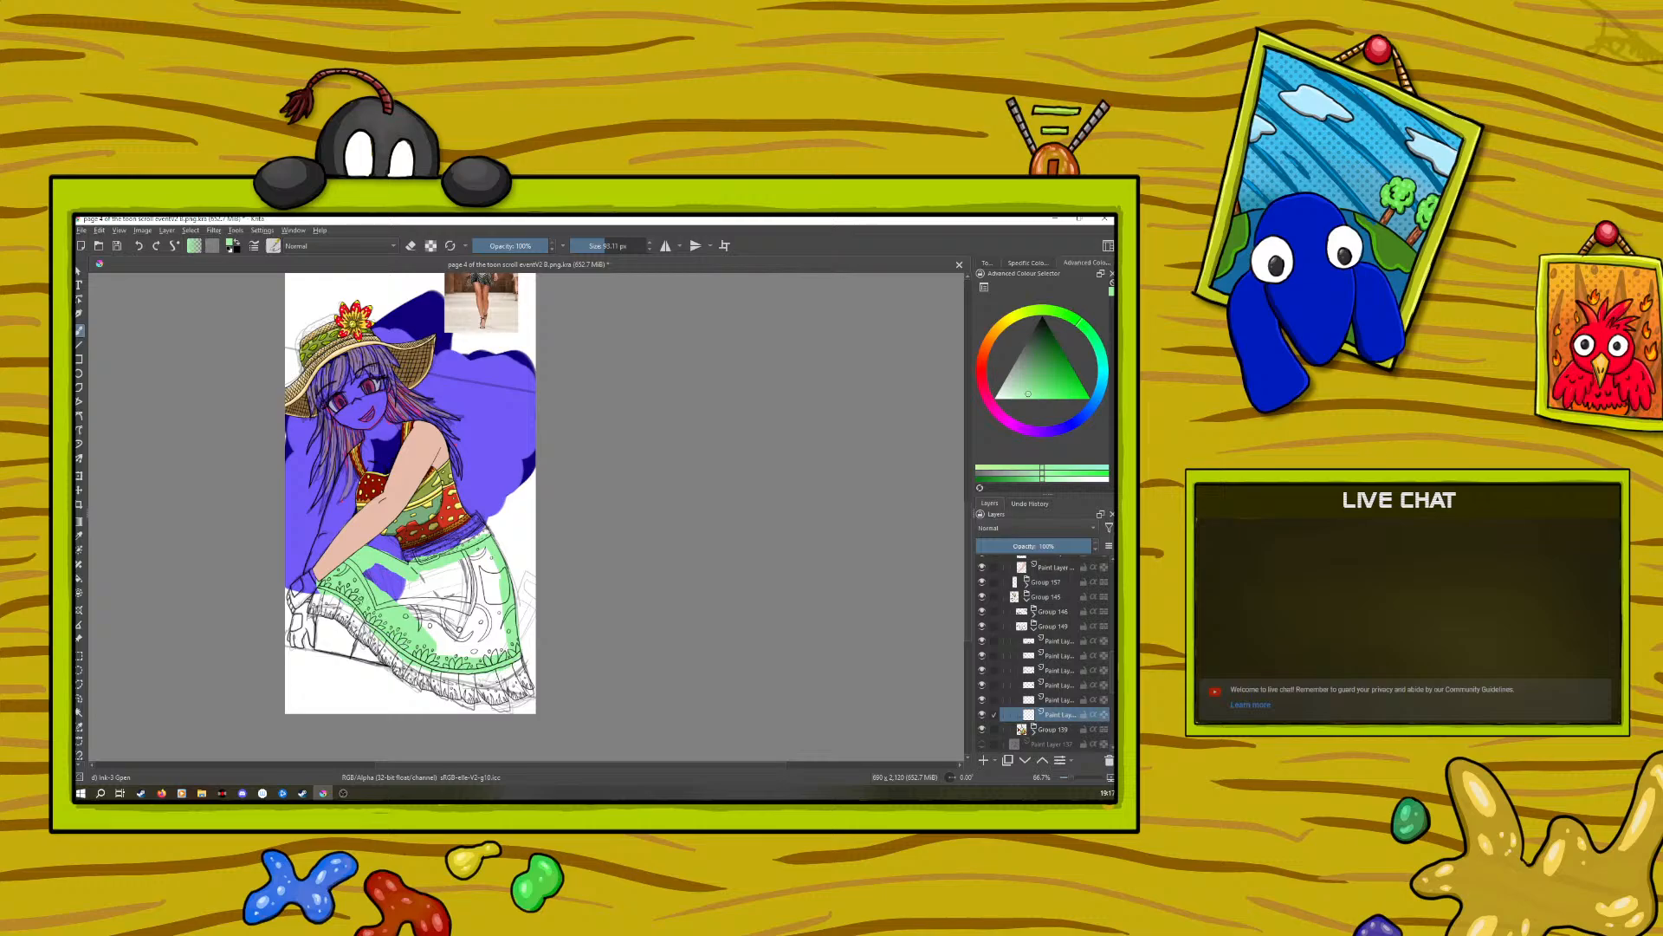
# Step: Fill the remaining unpainted interior of the skirt with the same light green
pyautogui.click(983, 626)
pyautogui.click(983, 626)
pyautogui.moveTo(448, 581)
pyautogui.mouseDown()
pyautogui.moveTo(373, 582)
pyautogui.moveTo(429, 624)
pyautogui.moveTo(400, 581)
pyautogui.moveTo(472, 637)
pyautogui.moveTo(490, 572)
pyautogui.moveTo(492, 591)
pyautogui.moveTo(445, 584)
pyautogui.mouseUp()
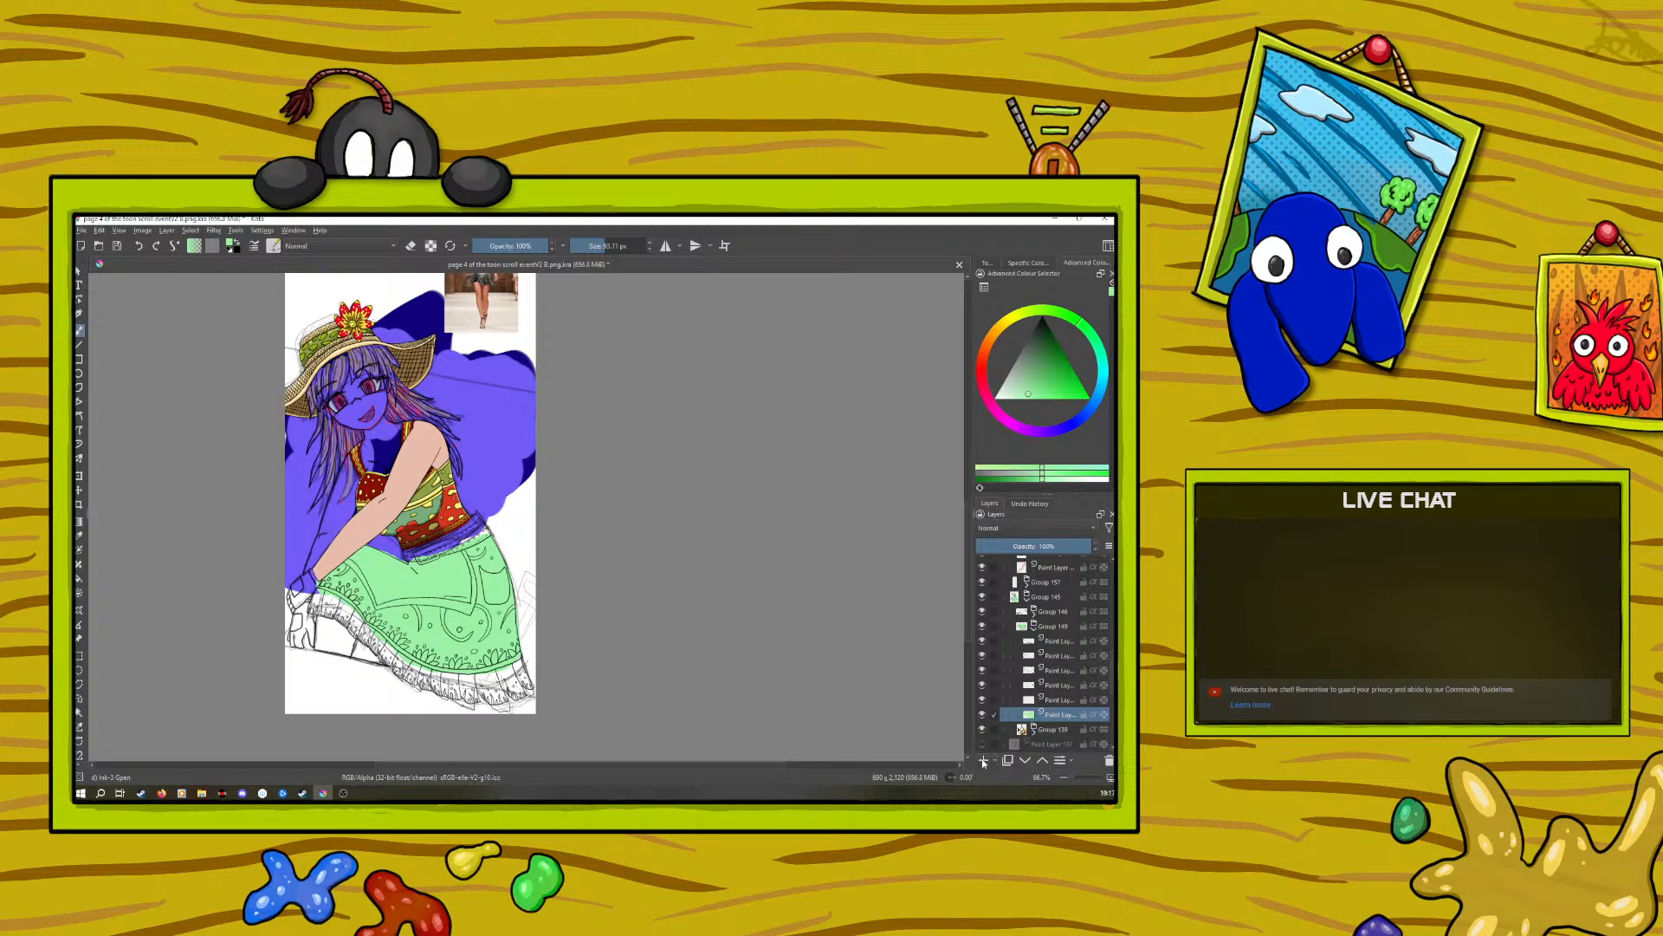
# Step: Put the green skirt layer in its own quick group and move the new empty paint layer into it
pyautogui.rightClick(1048, 730)
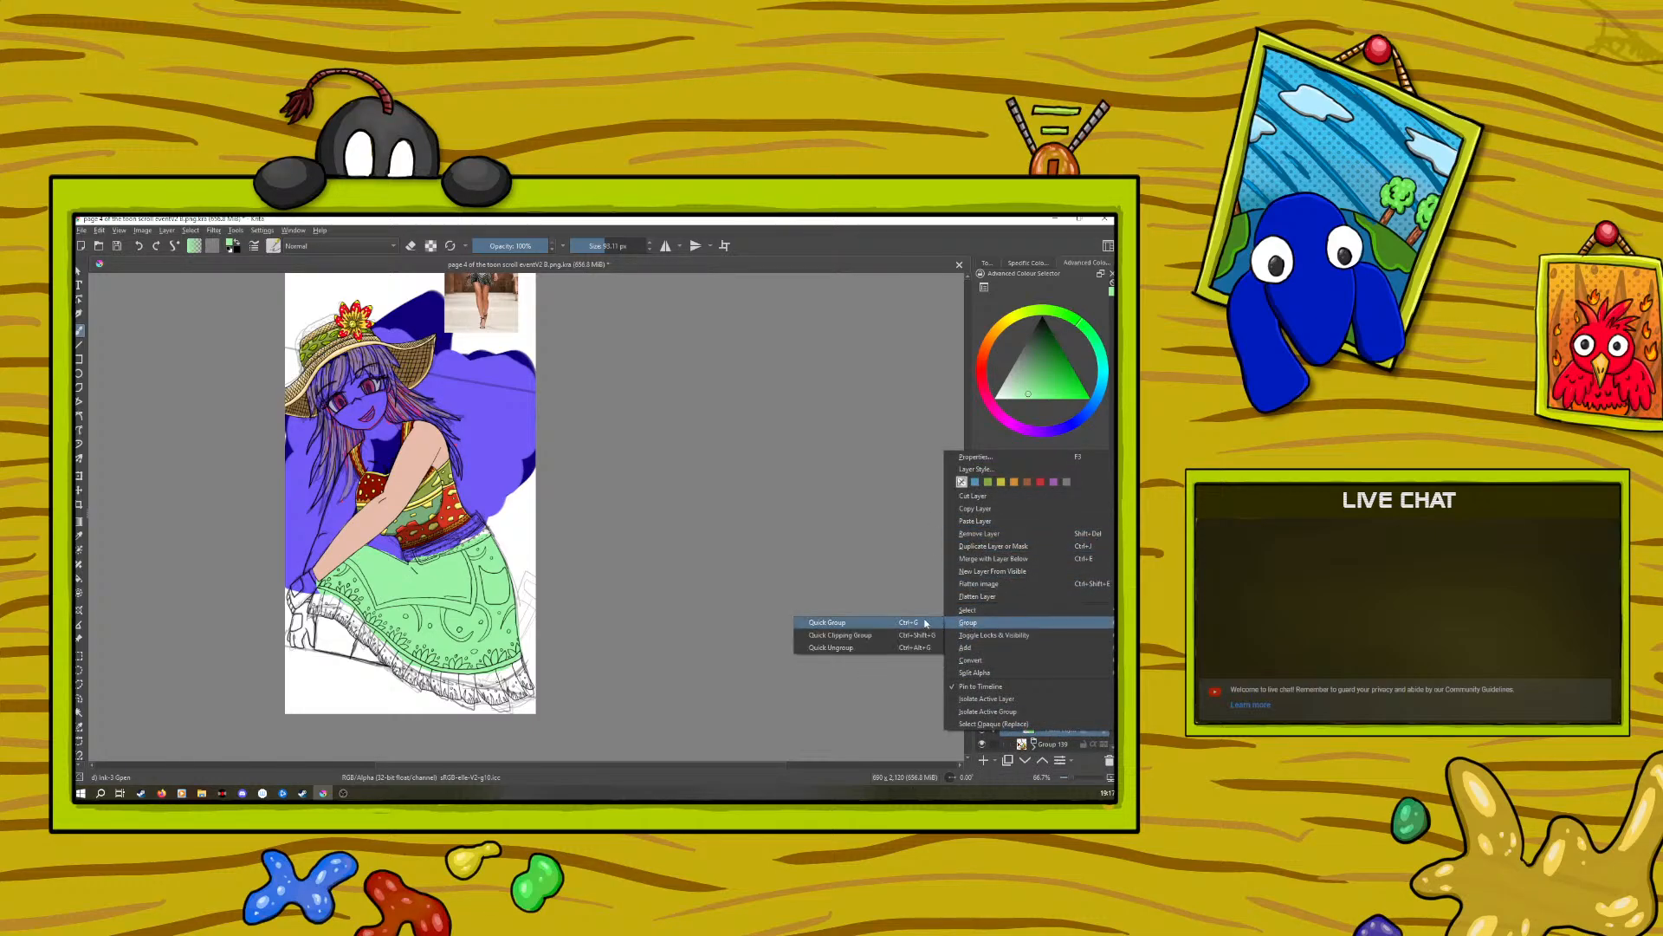
pyautogui.click(921, 622)
pyautogui.click(1048, 716)
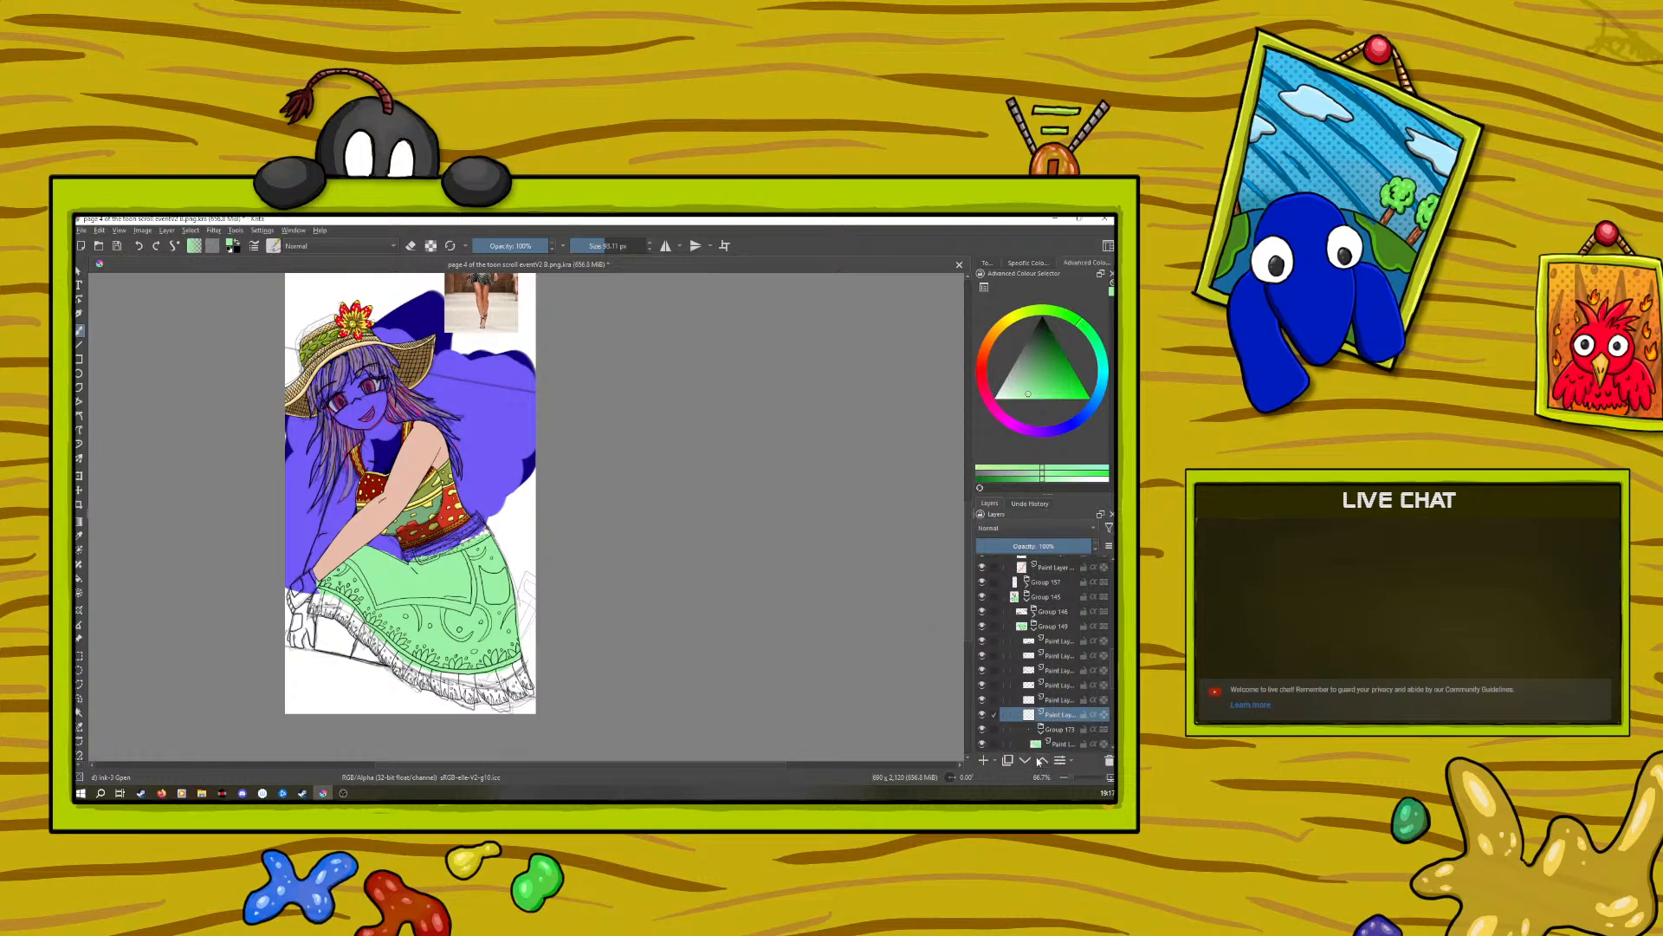
pyautogui.click(1025, 759)
pyautogui.click(1025, 759)
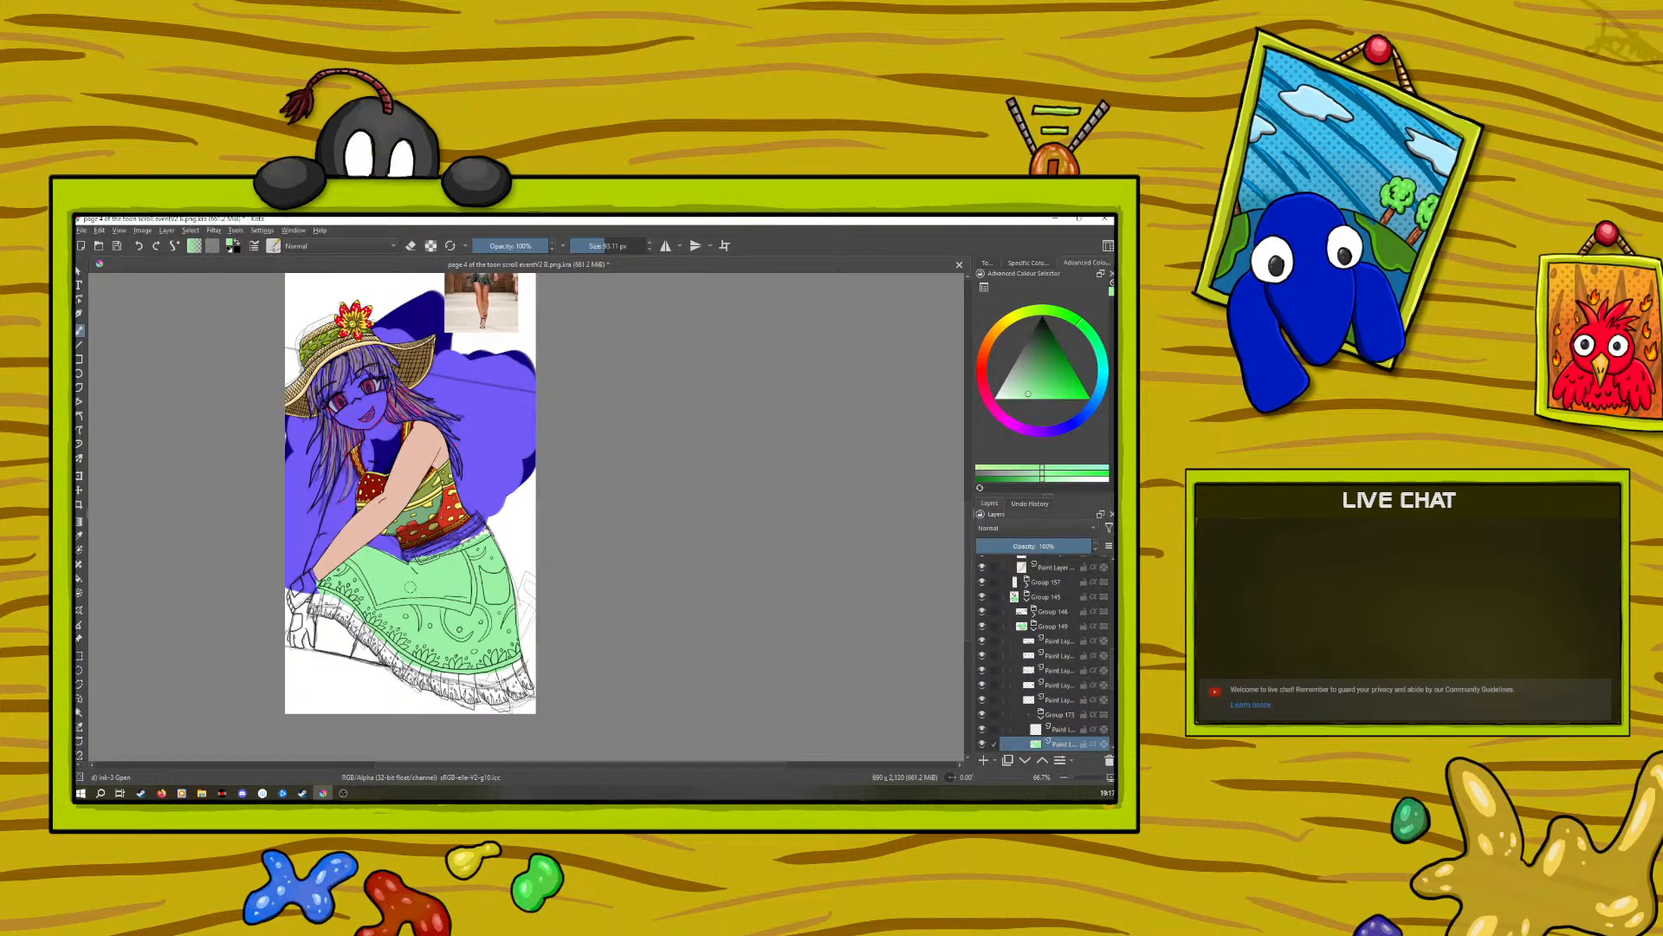
pyautogui.moveTo(407, 554); pyautogui.dragTo(456, 520)
pyautogui.click(981, 626)
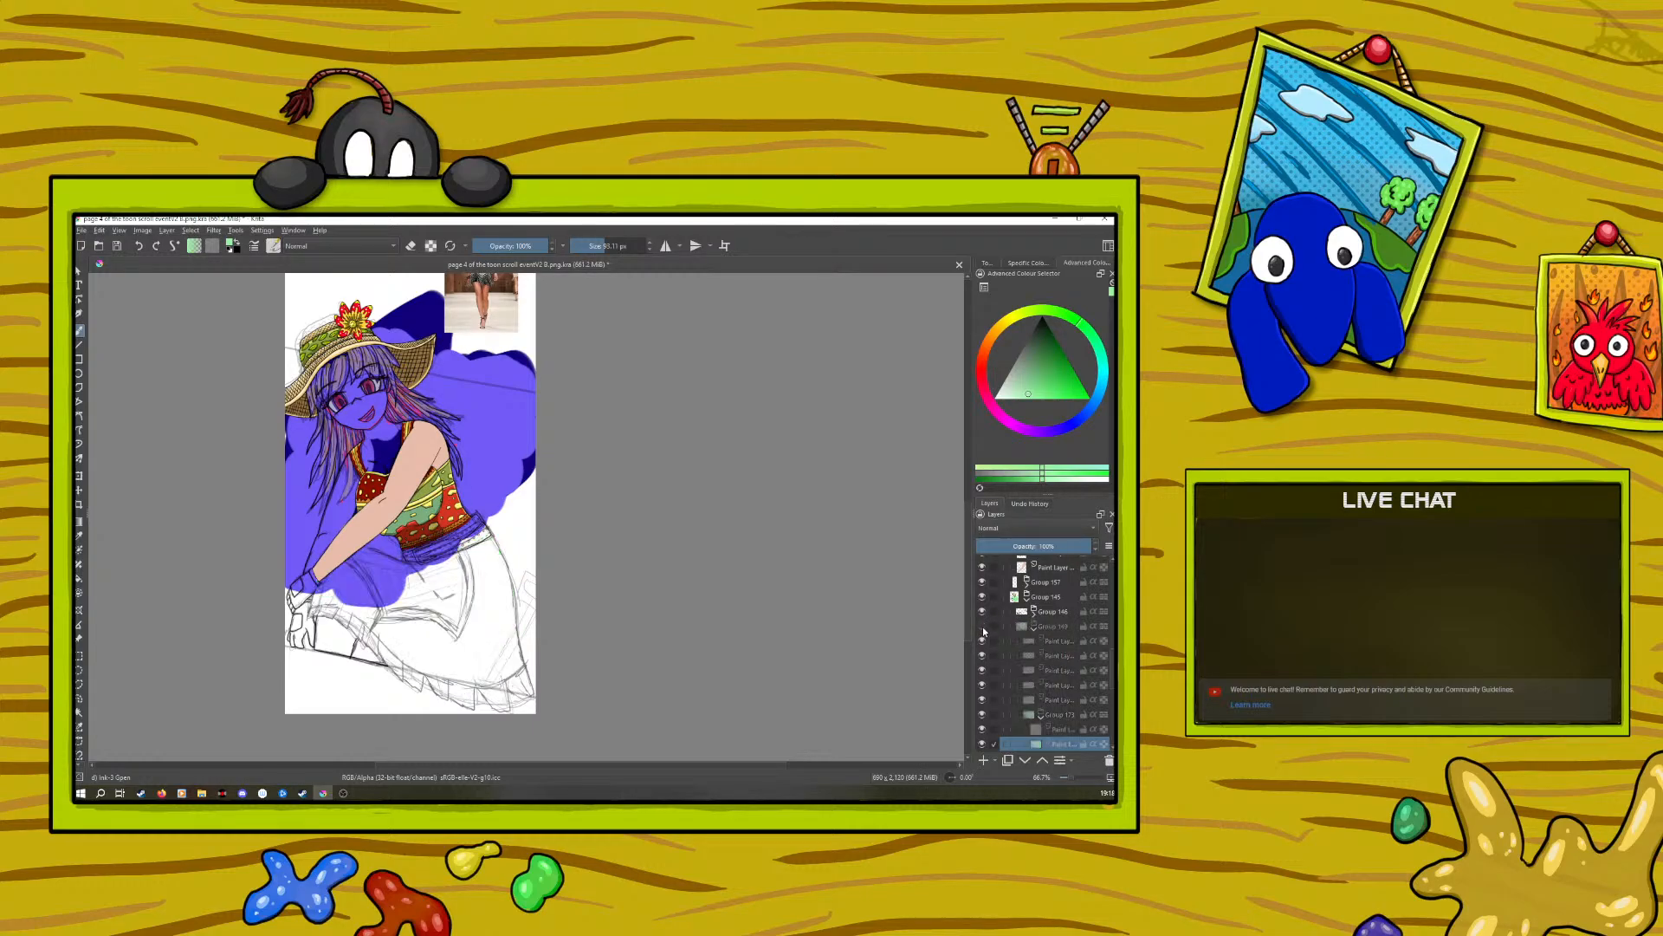
pyautogui.click(982, 627)
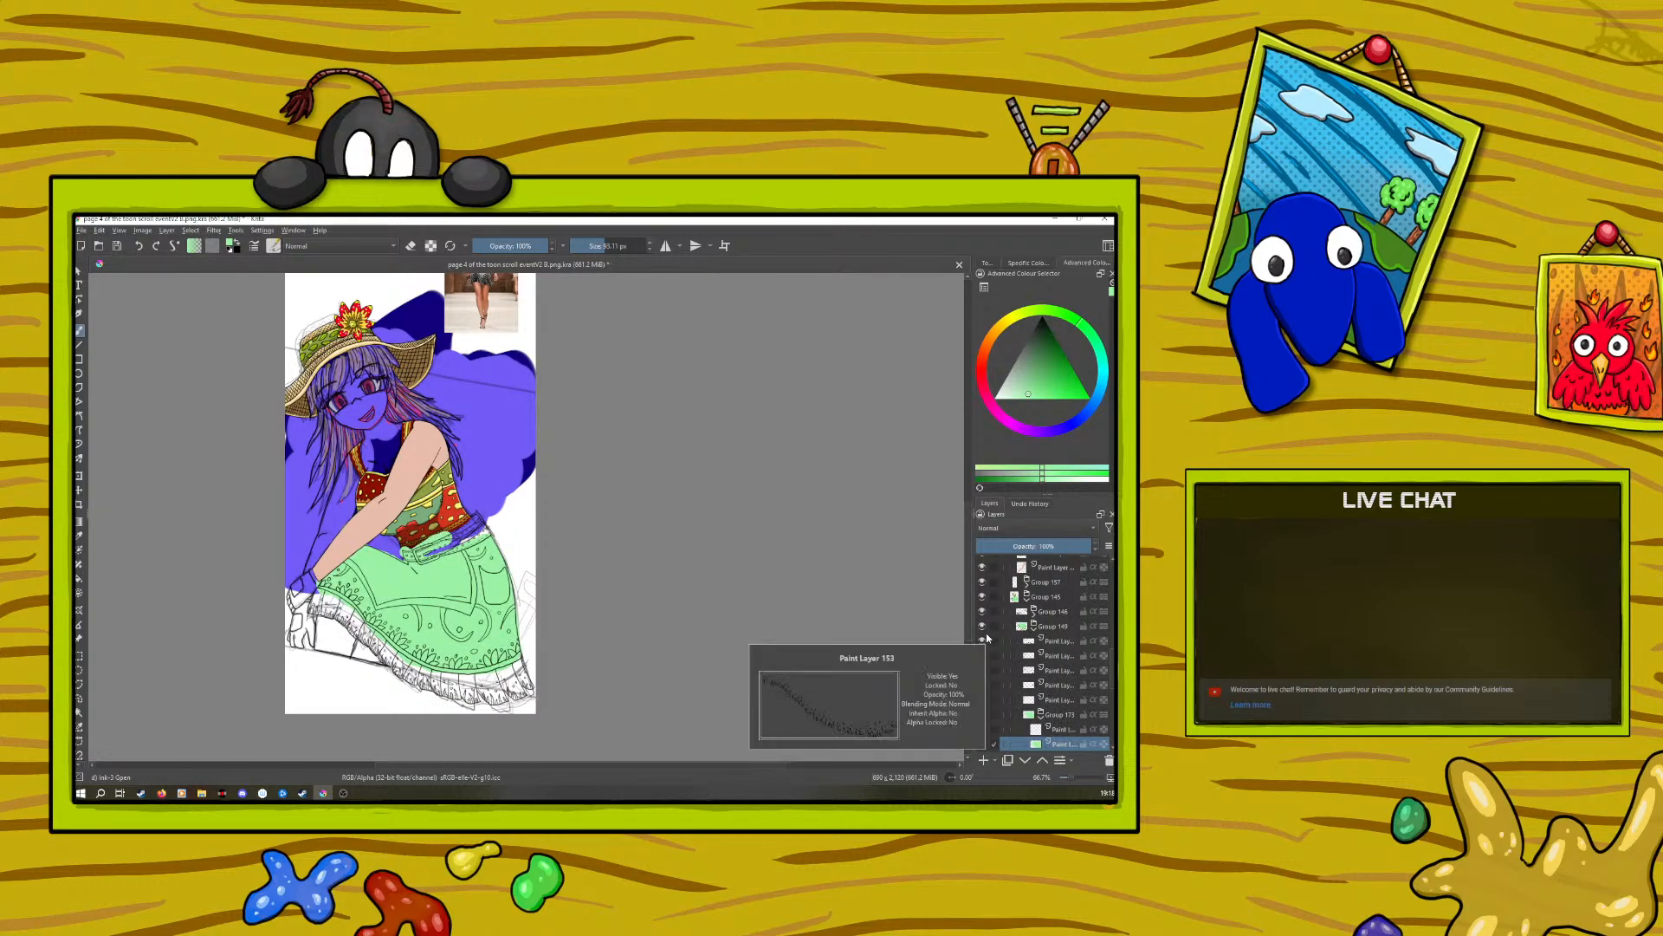
pyautogui.press('e')
pyautogui.moveTo(439, 535)
pyautogui.mouseDown()
pyautogui.moveTo(407, 553)
pyautogui.moveTo(500, 523)
pyautogui.mouseUp()
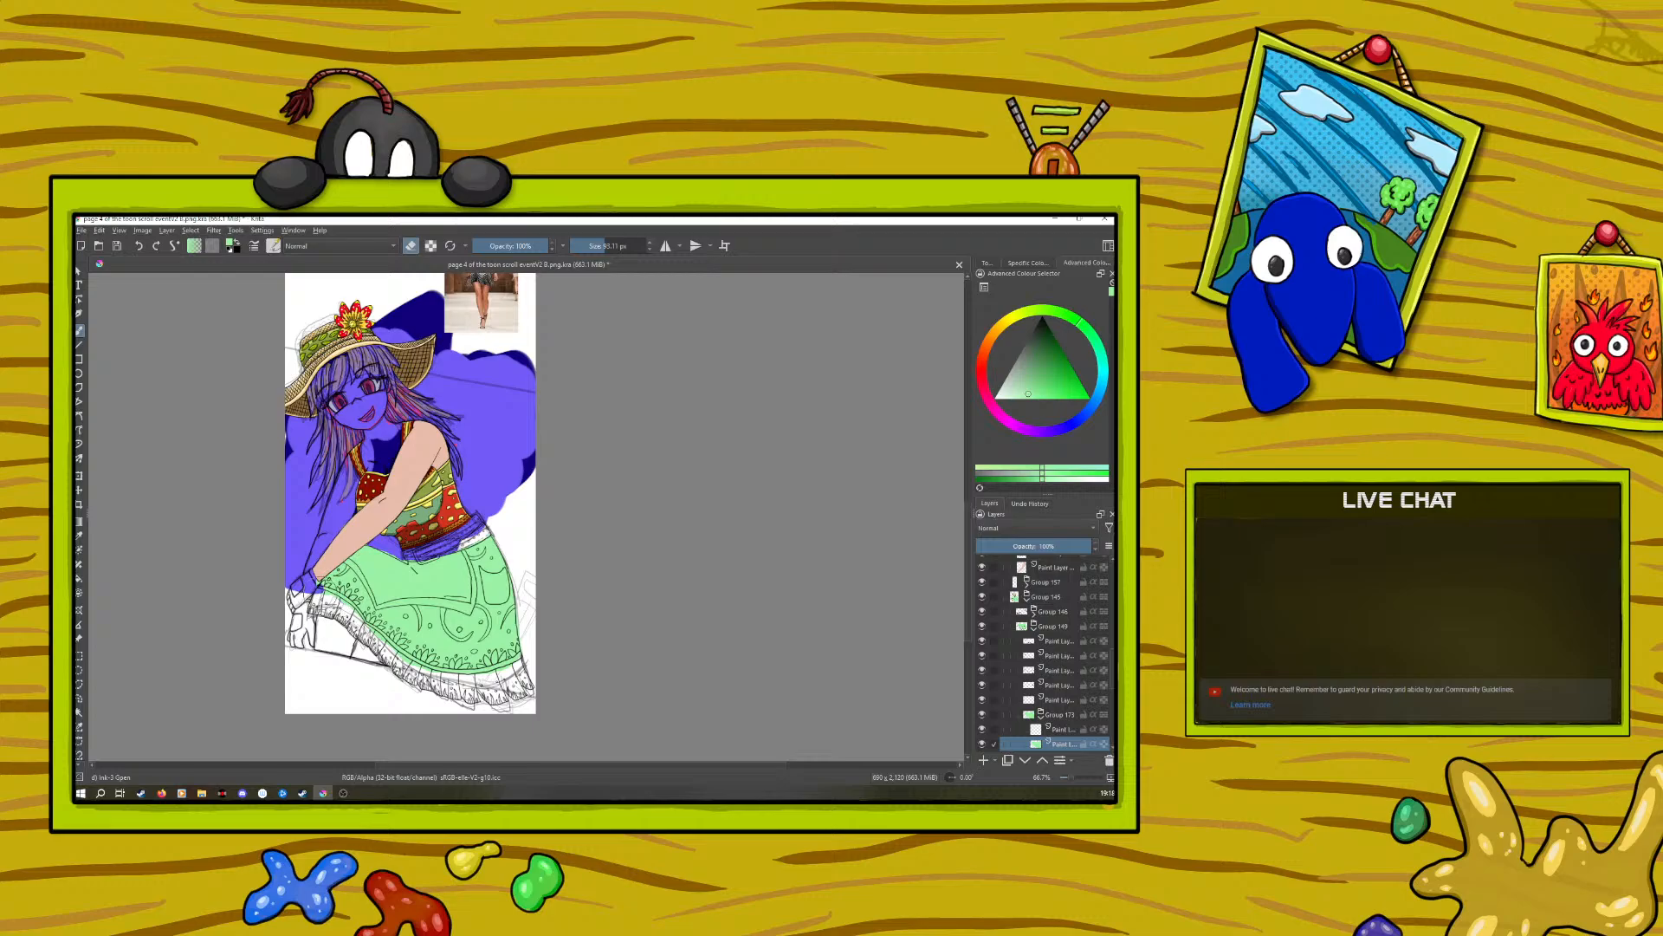
# Step: Paint the skirt's ruffled hem light green along its whole length with the brush
pyautogui.press('e')
pyautogui.moveTo(317, 596)
pyautogui.mouseDown()
pyautogui.moveTo(414, 680)
pyautogui.moveTo(464, 697)
pyautogui.moveTo(524, 680)
pyautogui.moveTo(516, 617)
pyautogui.mouseUp()
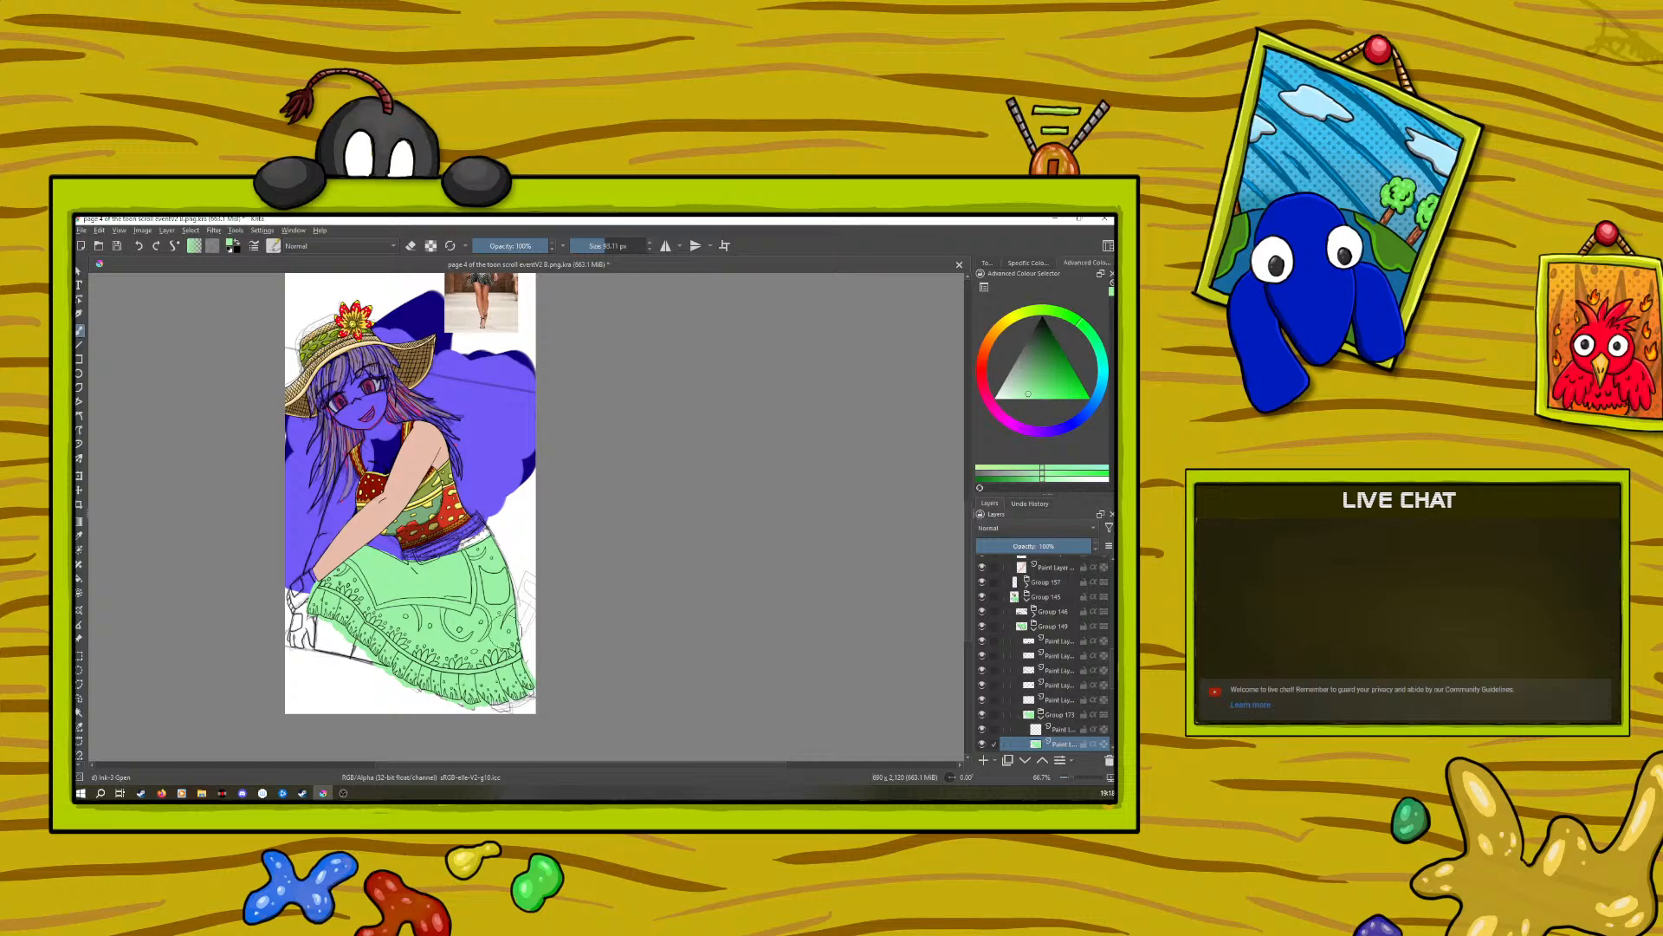
pyautogui.moveTo(1068, 777); pyautogui.dragTo(1072, 772)
# Step: Pick a dark olive yellow and paint the skirt's upper front panel and side pocket with it
pyautogui.rightClick(303, 555)
pyautogui.click(284, 546)
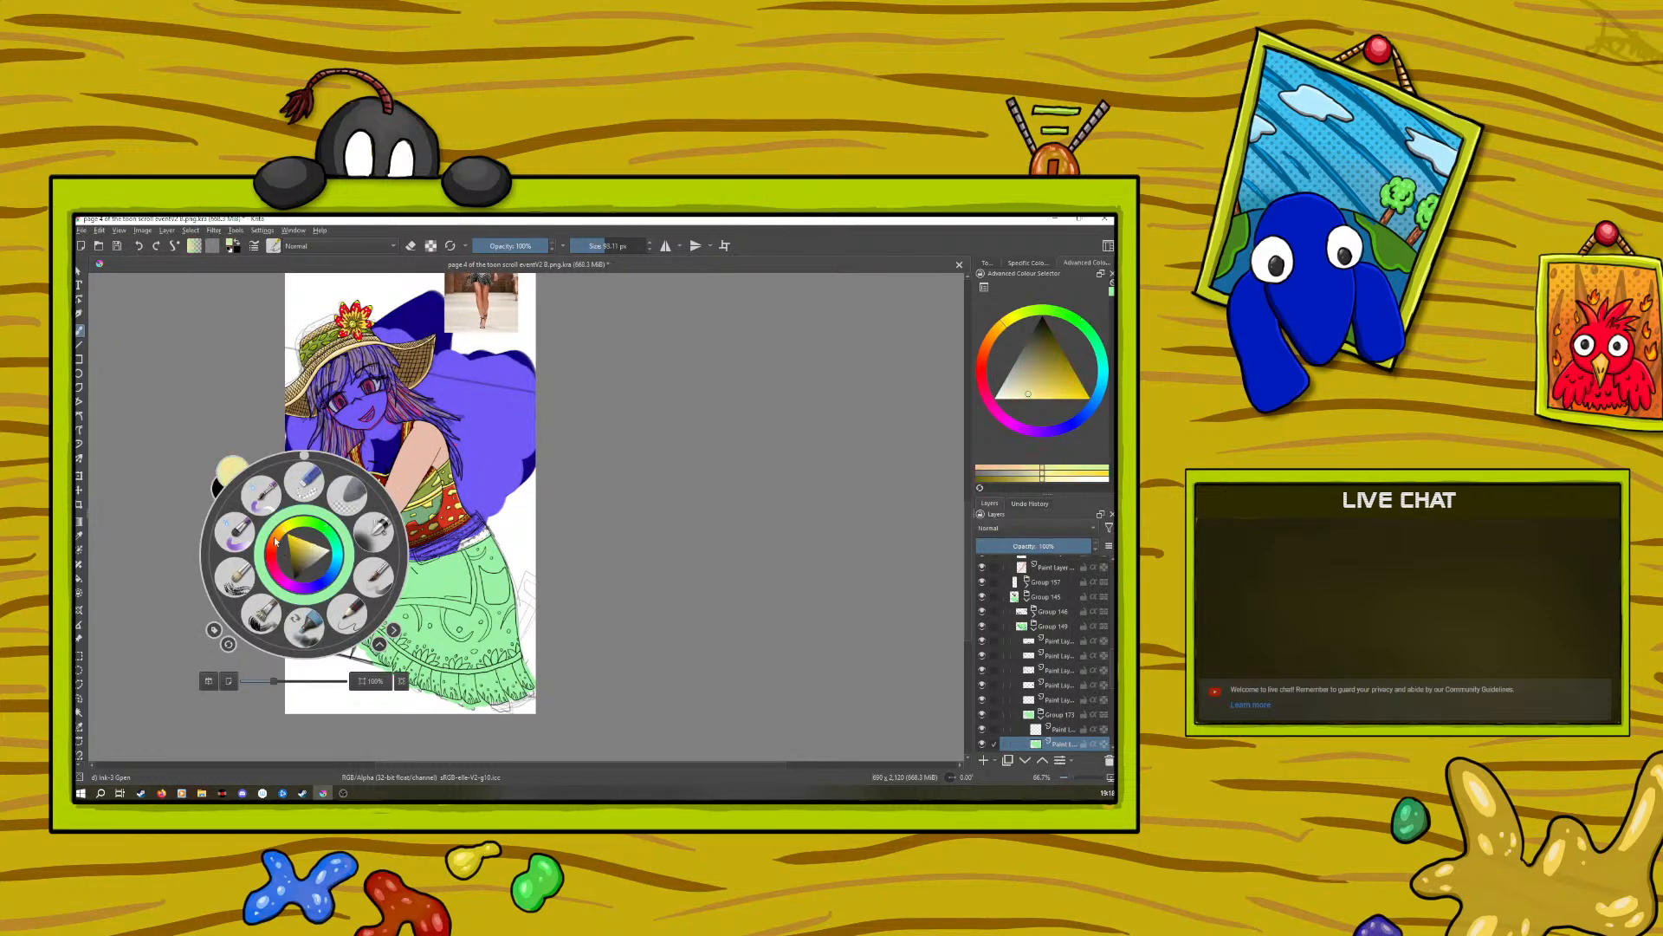
pyautogui.click(503, 567)
pyautogui.moveTo(502, 577)
pyautogui.mouseDown()
pyautogui.moveTo(485, 596)
pyautogui.moveTo(485, 574)
pyautogui.moveTo(506, 600)
pyautogui.moveTo(452, 599)
pyautogui.moveTo(464, 553)
pyautogui.moveTo(467, 605)
pyautogui.moveTo(360, 559)
pyautogui.moveTo(377, 593)
pyautogui.moveTo(386, 576)
pyautogui.mouseUp()
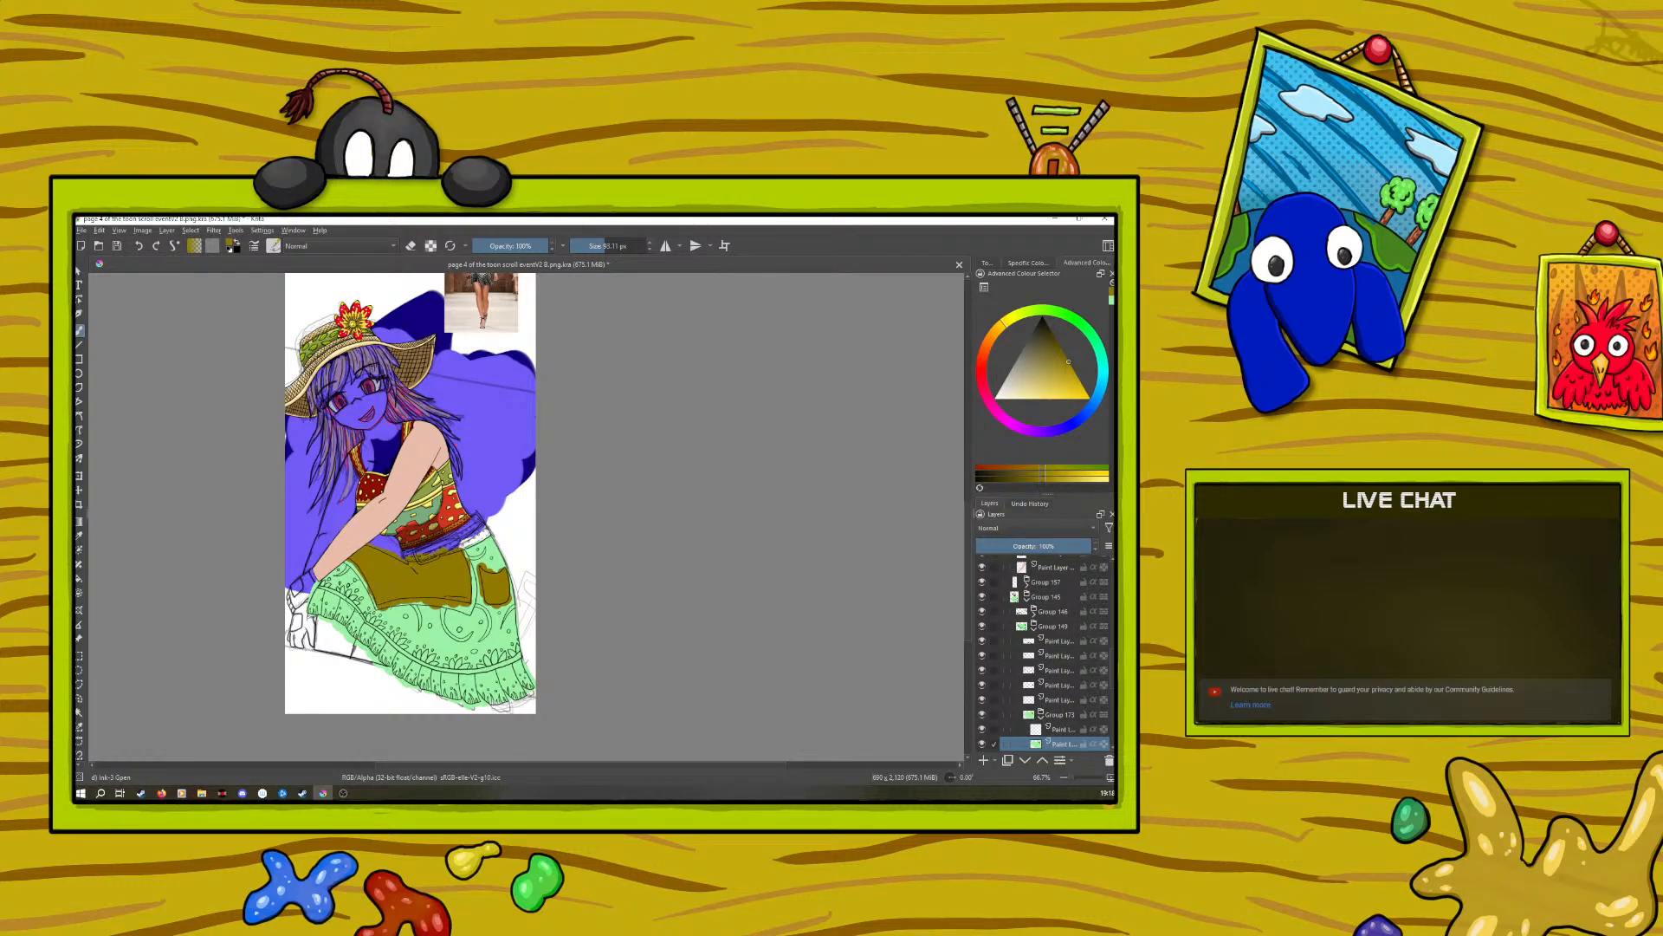
# Step: Sample the skirt's light green as the paint colour and return to the freehand brush
pyautogui.scroll(-3, 1069, 779)
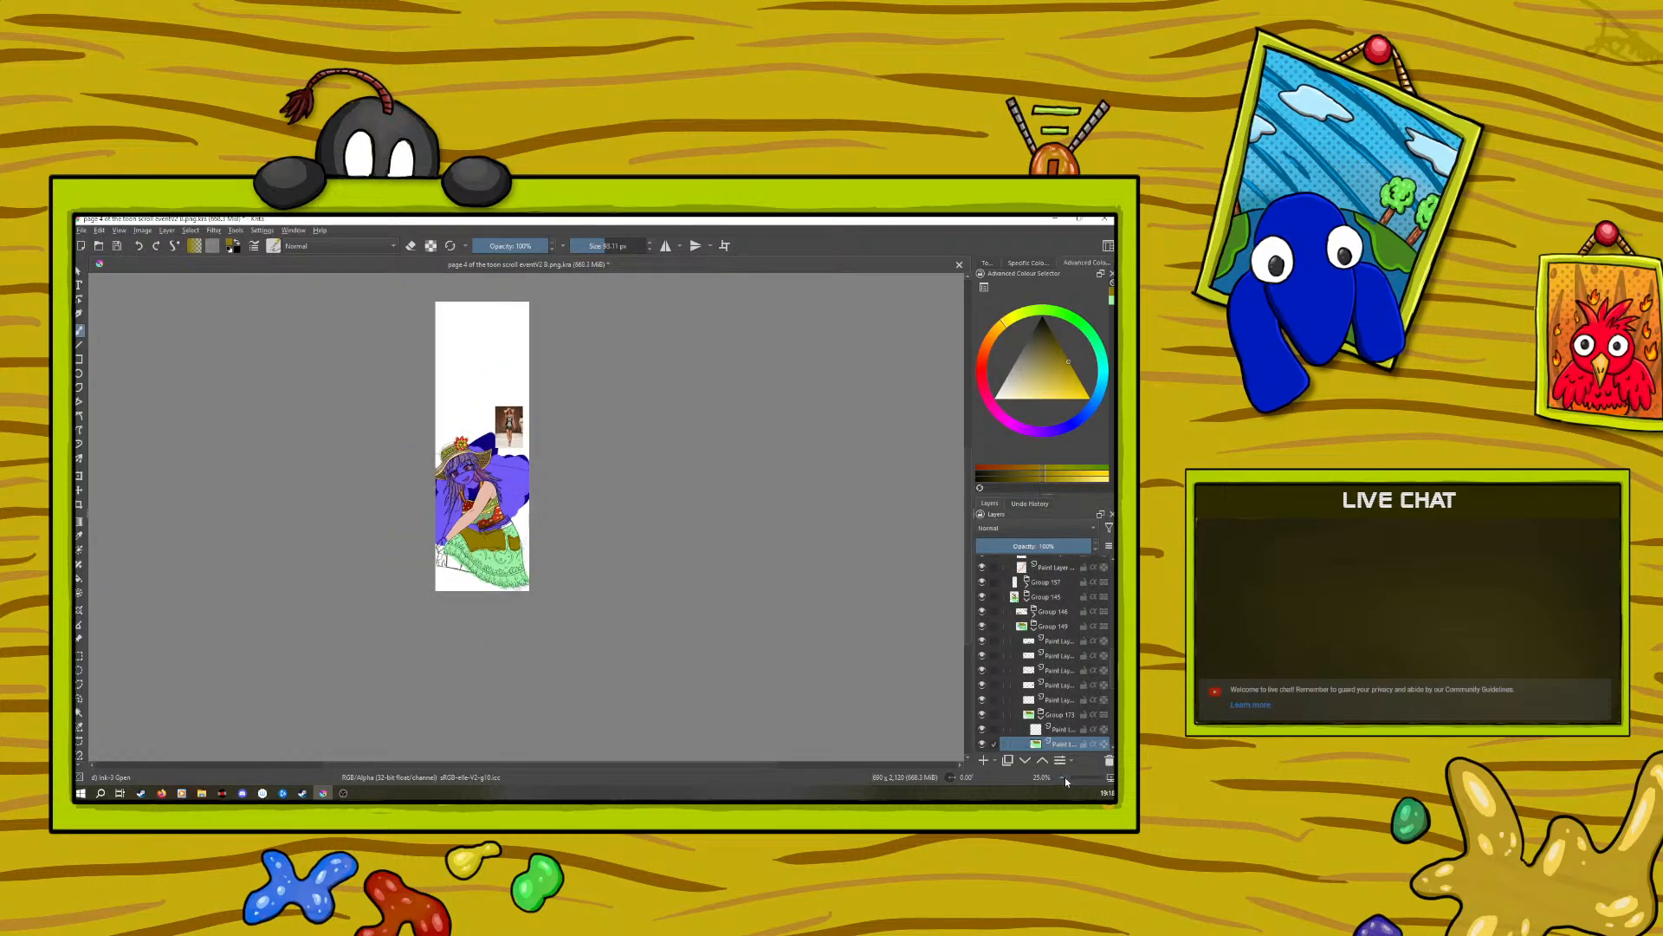
pyautogui.moveTo(1065, 779); pyautogui.dragTo(1072, 781)
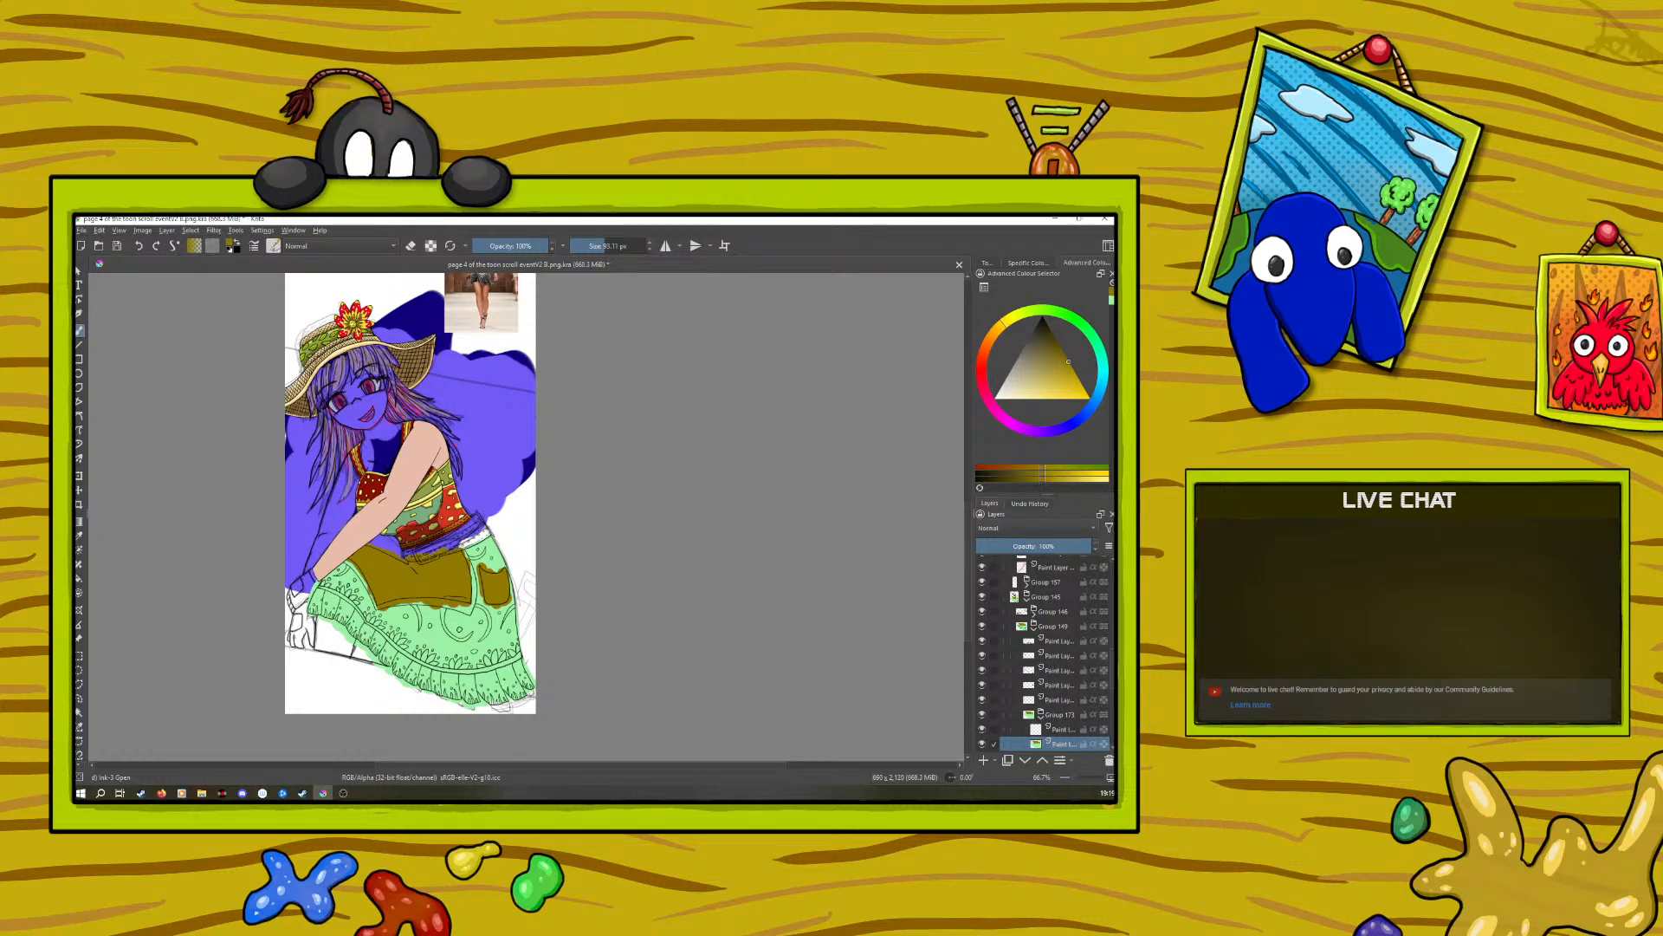
pyautogui.click(79, 537)
pyautogui.click(357, 573)
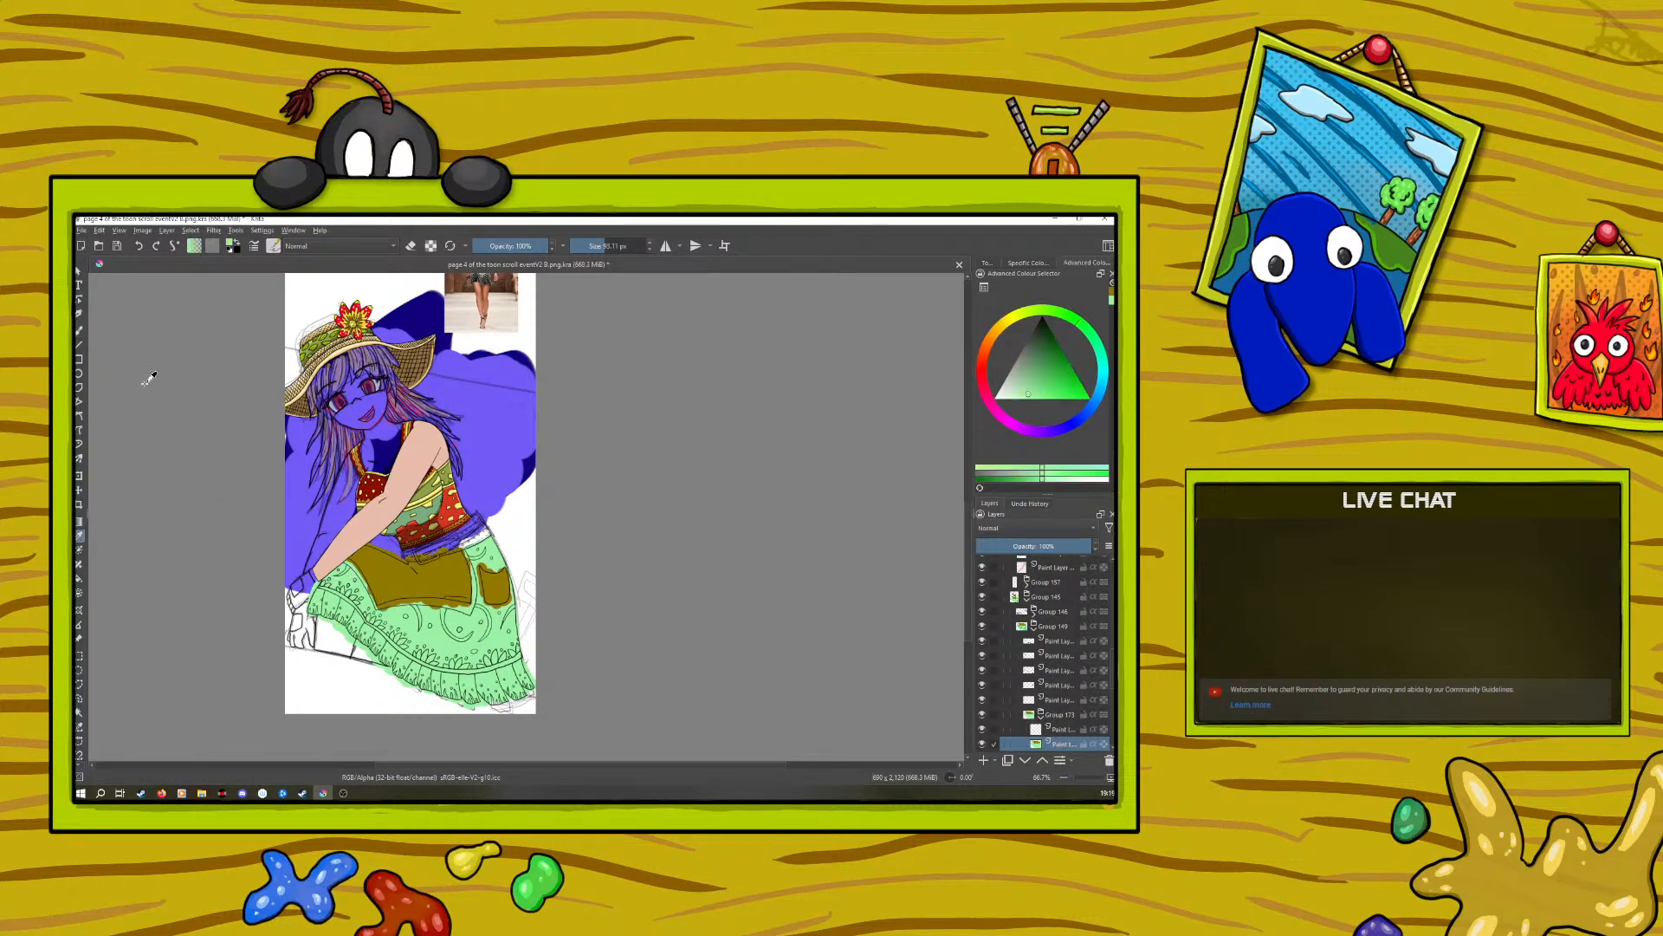
pyautogui.click(79, 332)
# Step: Try a slightly darker green over the olive side pocket
pyautogui.rightClick(391, 615)
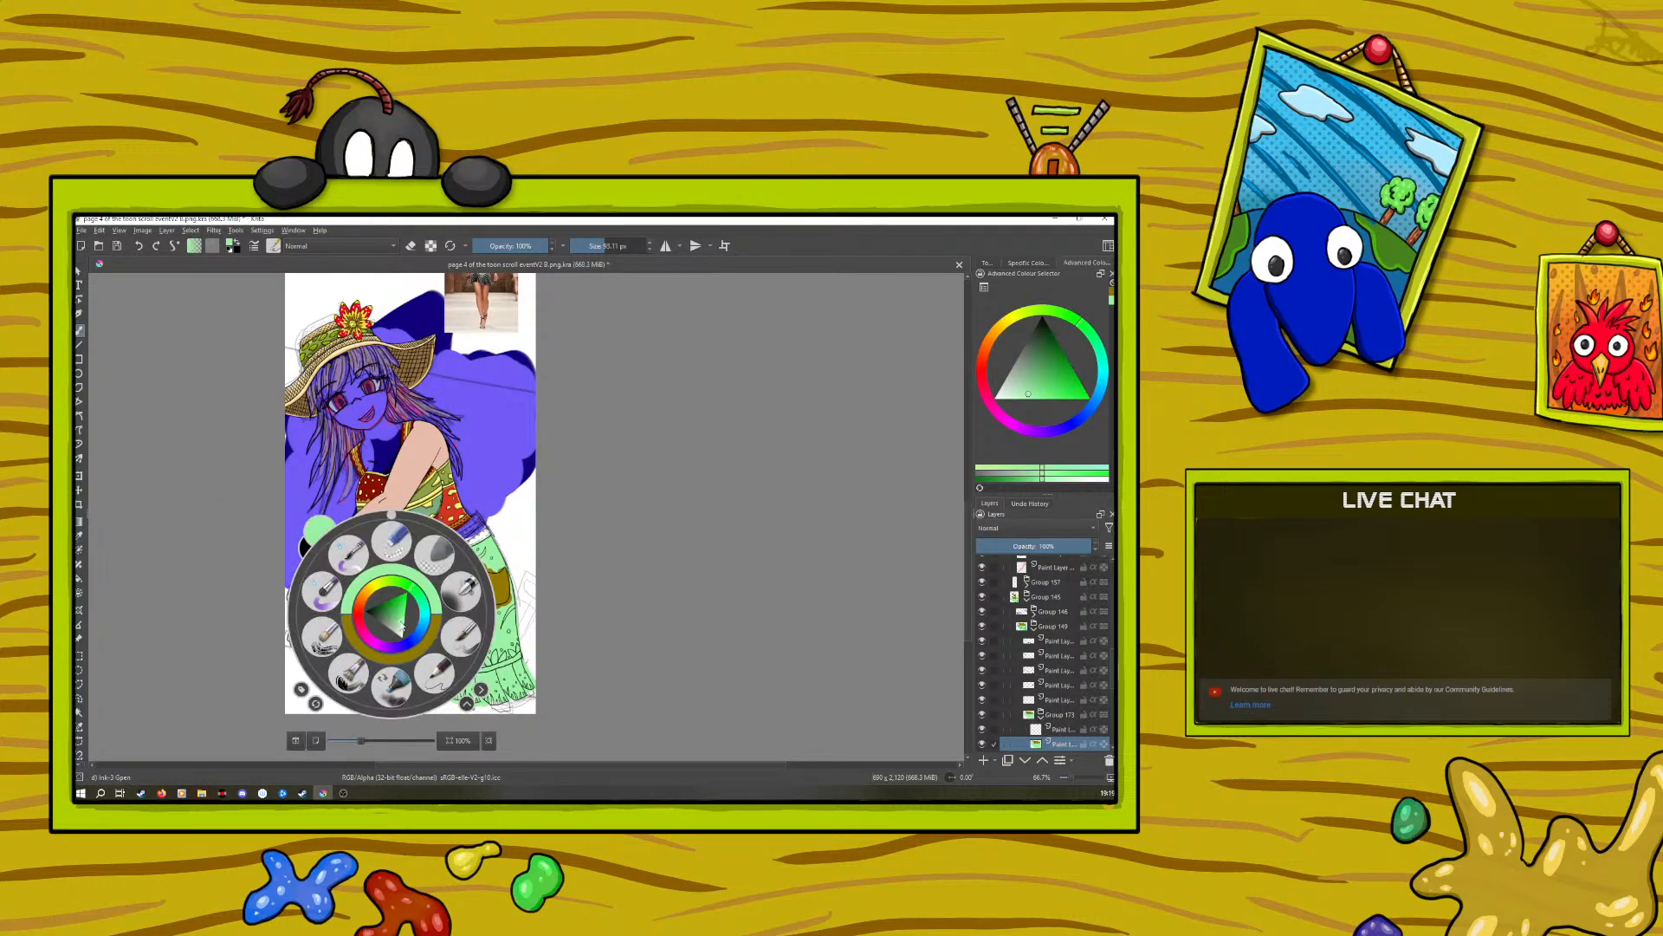
pyautogui.click(395, 618)
pyautogui.click(375, 486)
pyautogui.moveTo(469, 552)
pyautogui.mouseDown()
pyautogui.moveTo(469, 588)
pyautogui.moveTo(508, 578)
pyautogui.mouseUp()
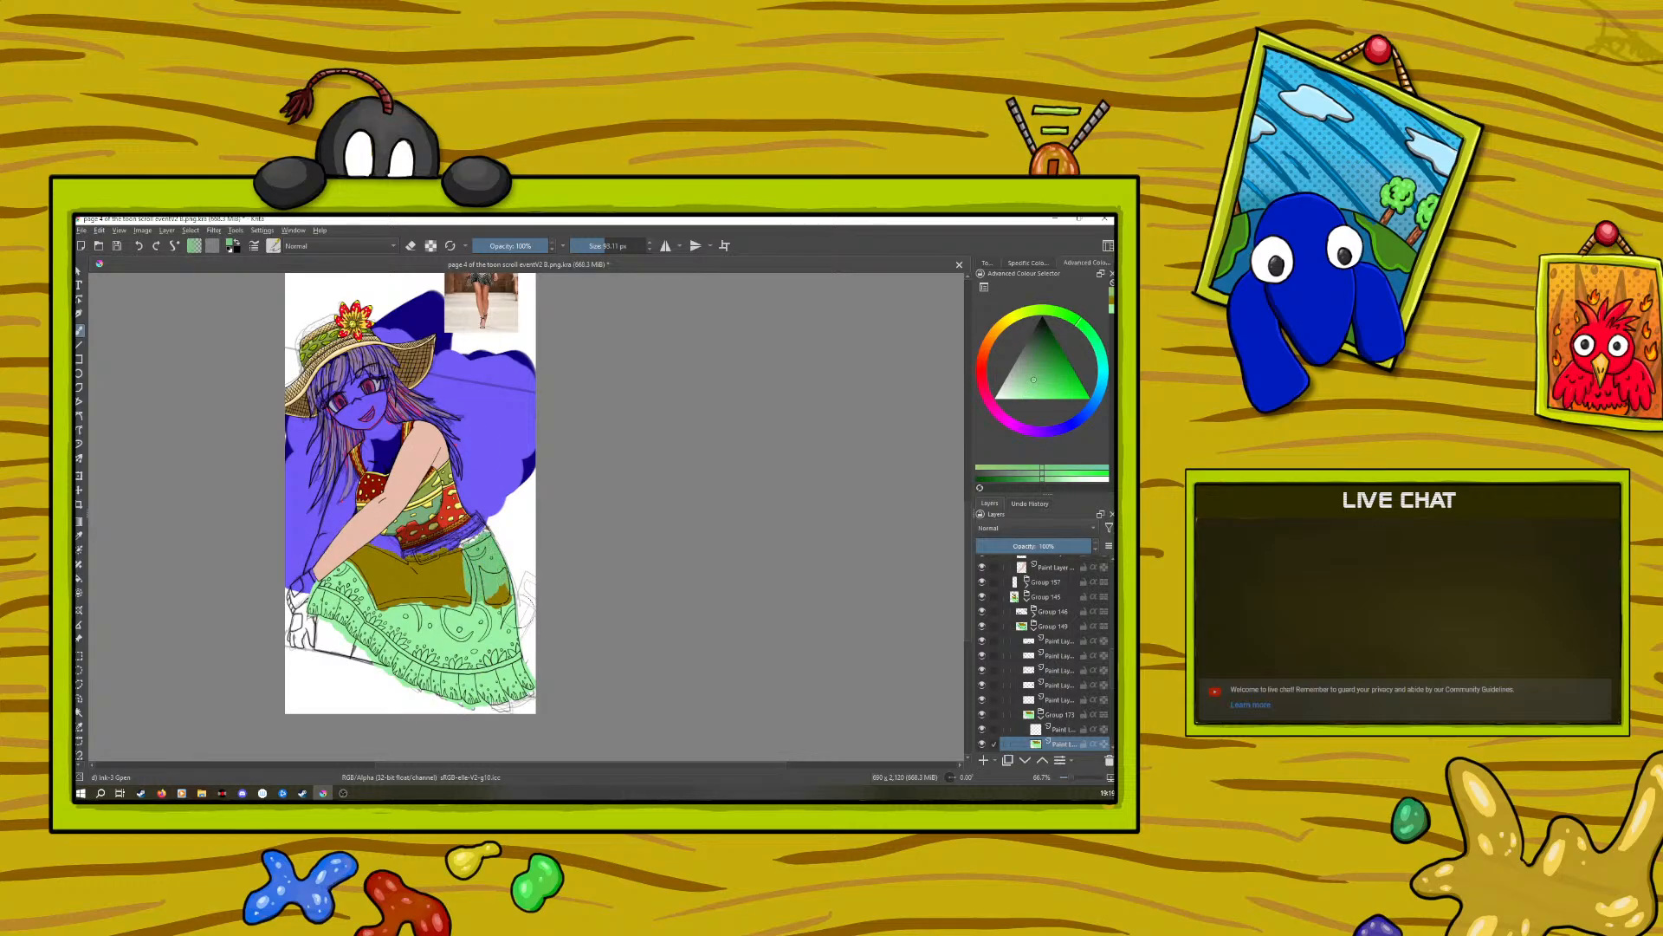
# Step: Choose a noticeably darker medium green as the paint colour
pyautogui.click(1065, 777)
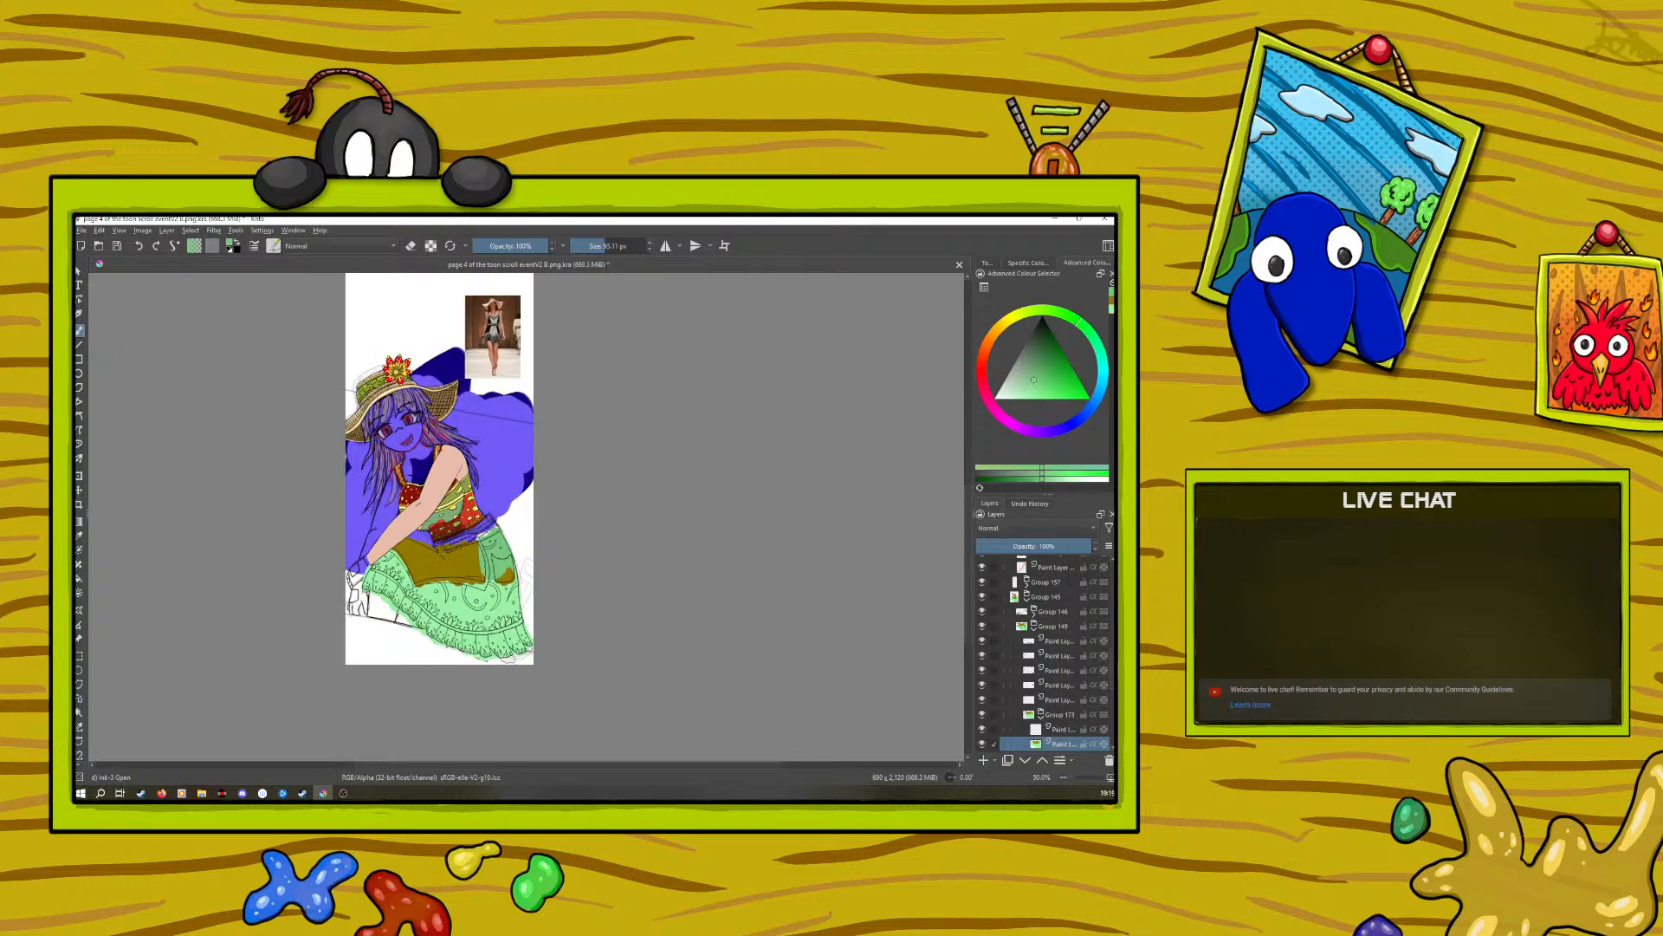
pyautogui.rightClick(412, 604)
pyautogui.click(412, 600)
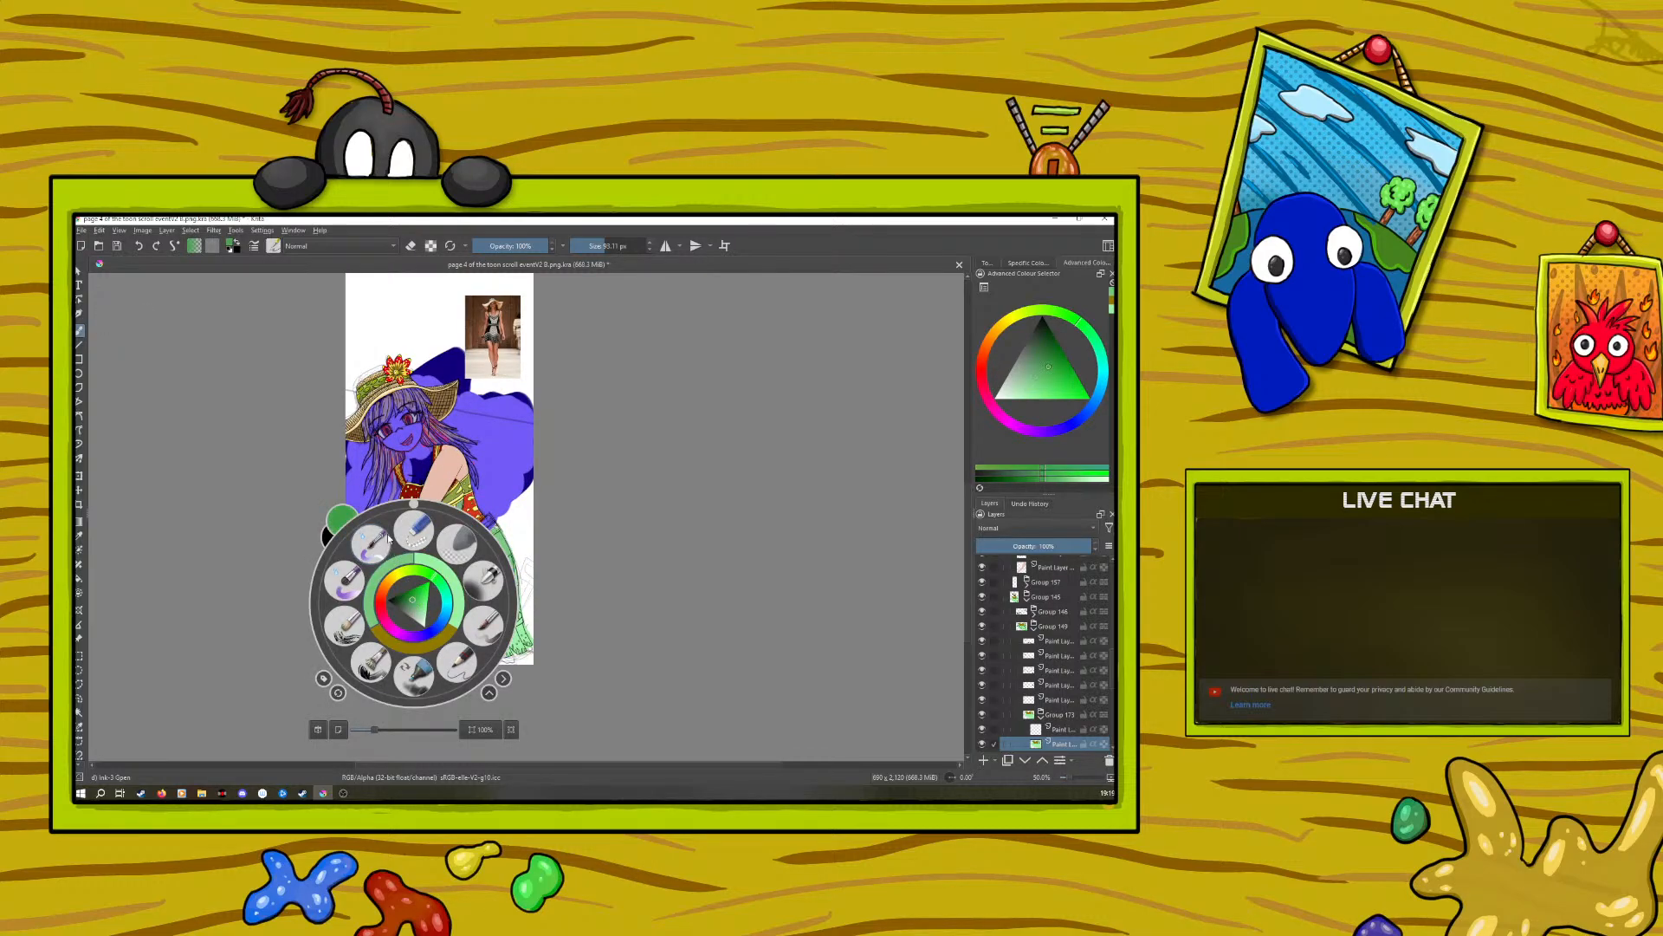
pyautogui.click(460, 480)
# Step: Try the darker green on the side pocket and undo both green passes there
pyautogui.moveTo(487, 542)
pyautogui.mouseDown()
pyautogui.moveTo(488, 565)
pyautogui.moveTo(513, 530)
pyautogui.moveTo(518, 579)
pyautogui.mouseUp()
pyautogui.click(137, 246)
pyautogui.click(137, 248)
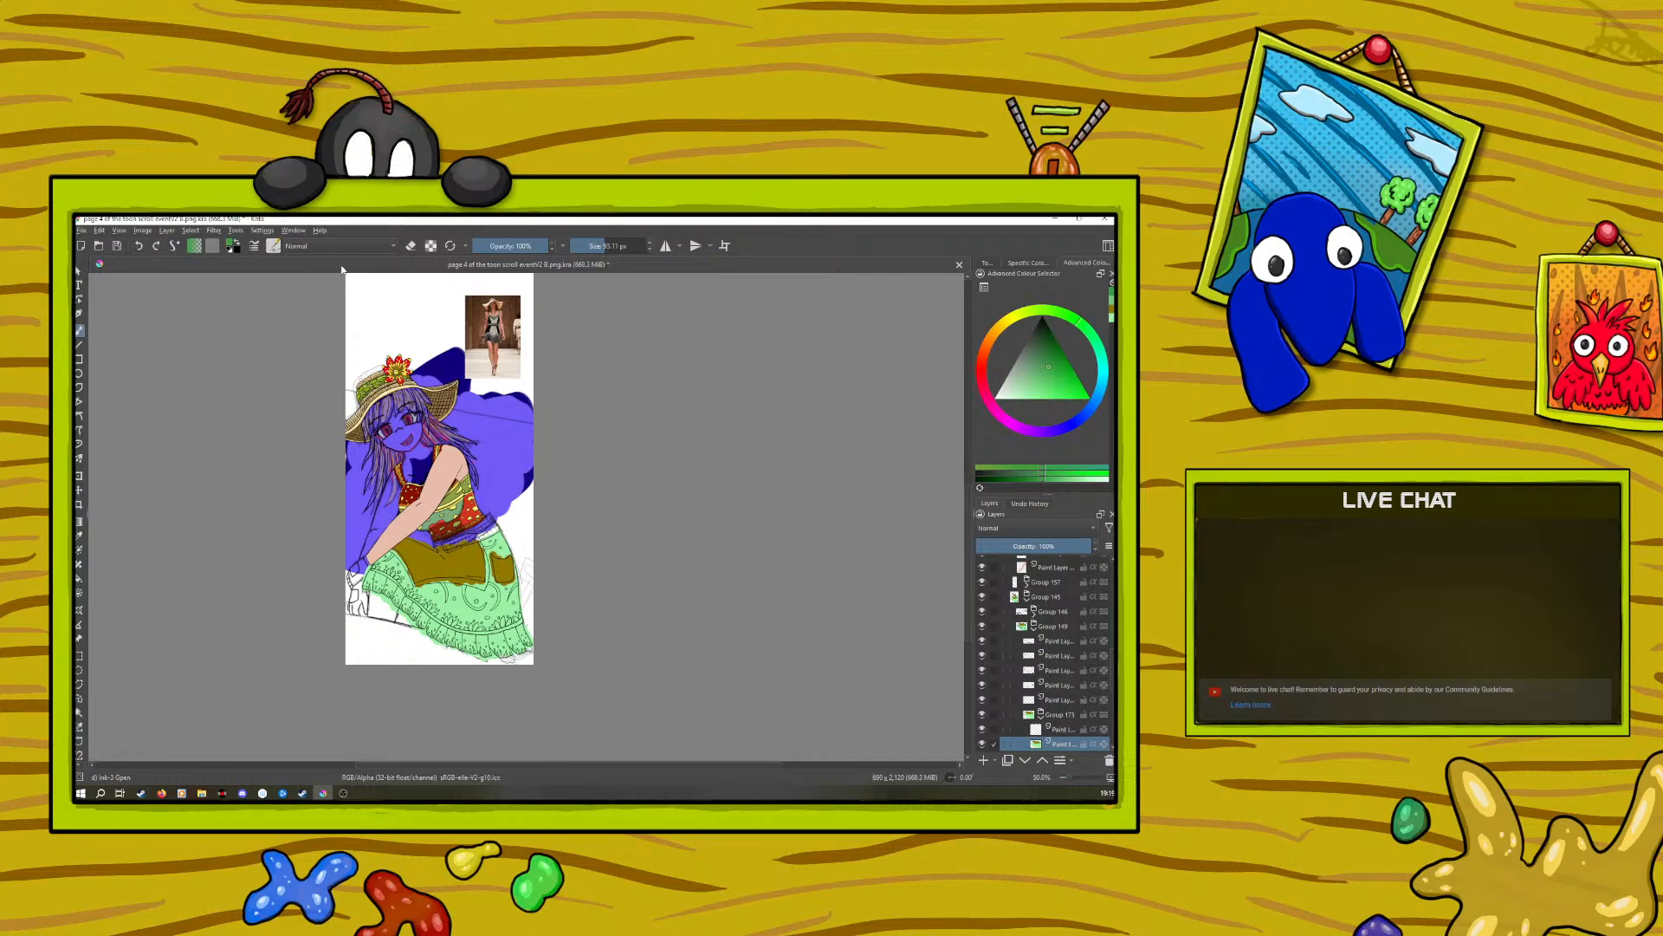
# Step: Lock the layer's alpha and fill the whole skirt, including the olive panel and pocket, with the darker green
pyautogui.click(430, 247)
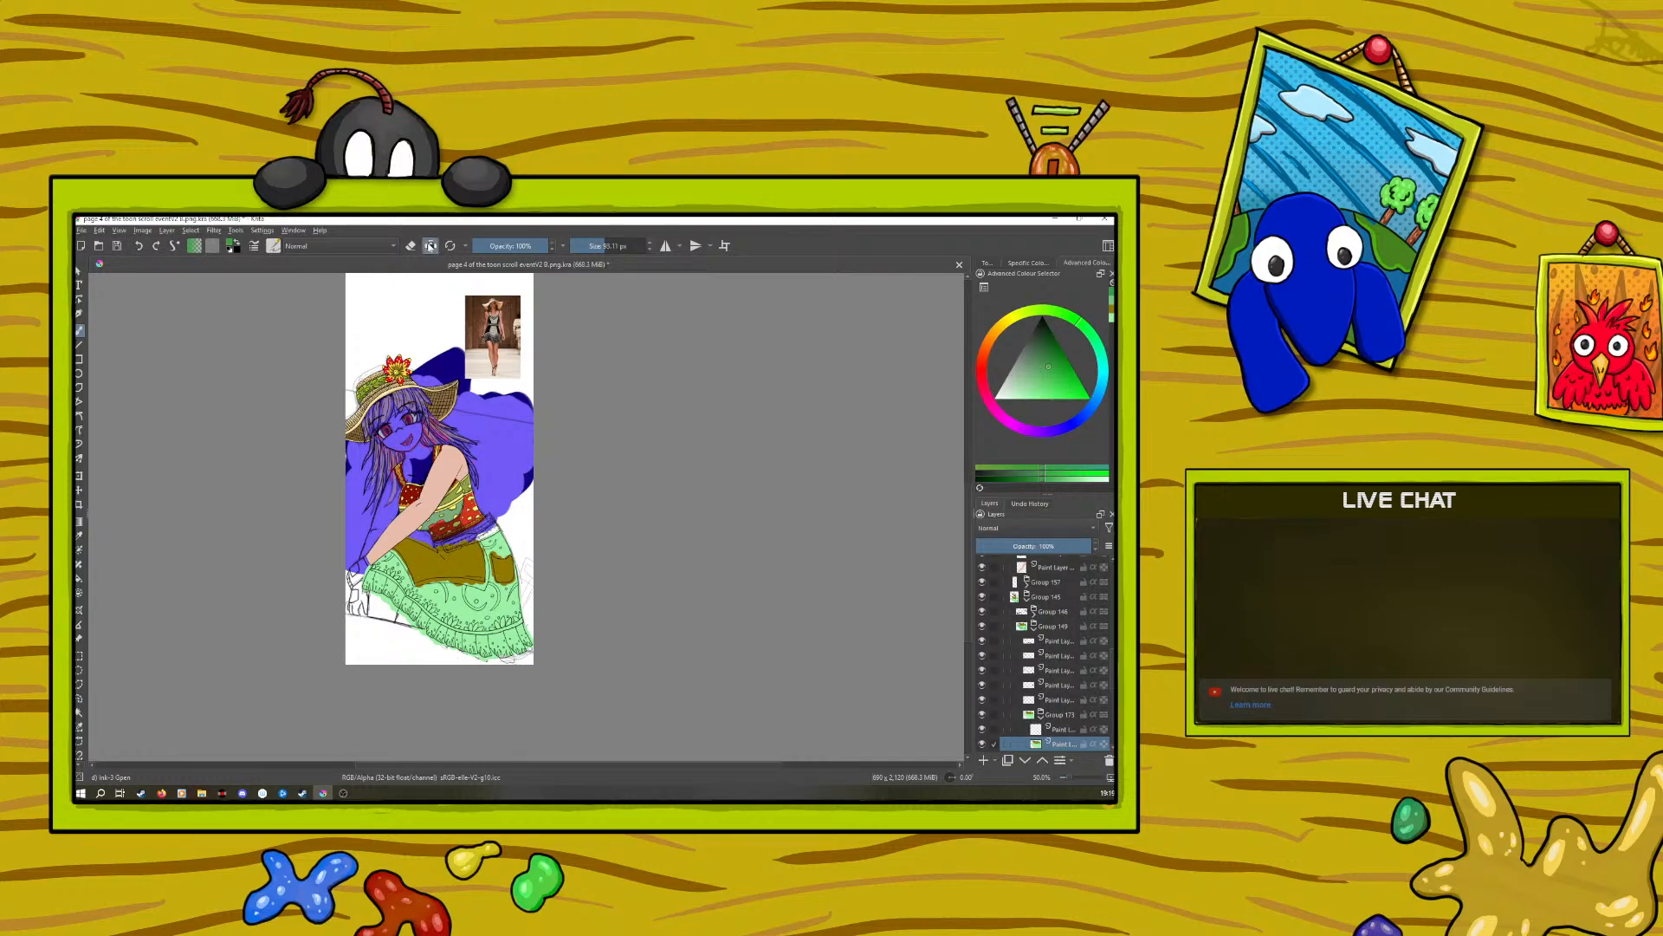
pyautogui.click(78, 579)
pyautogui.click(440, 601)
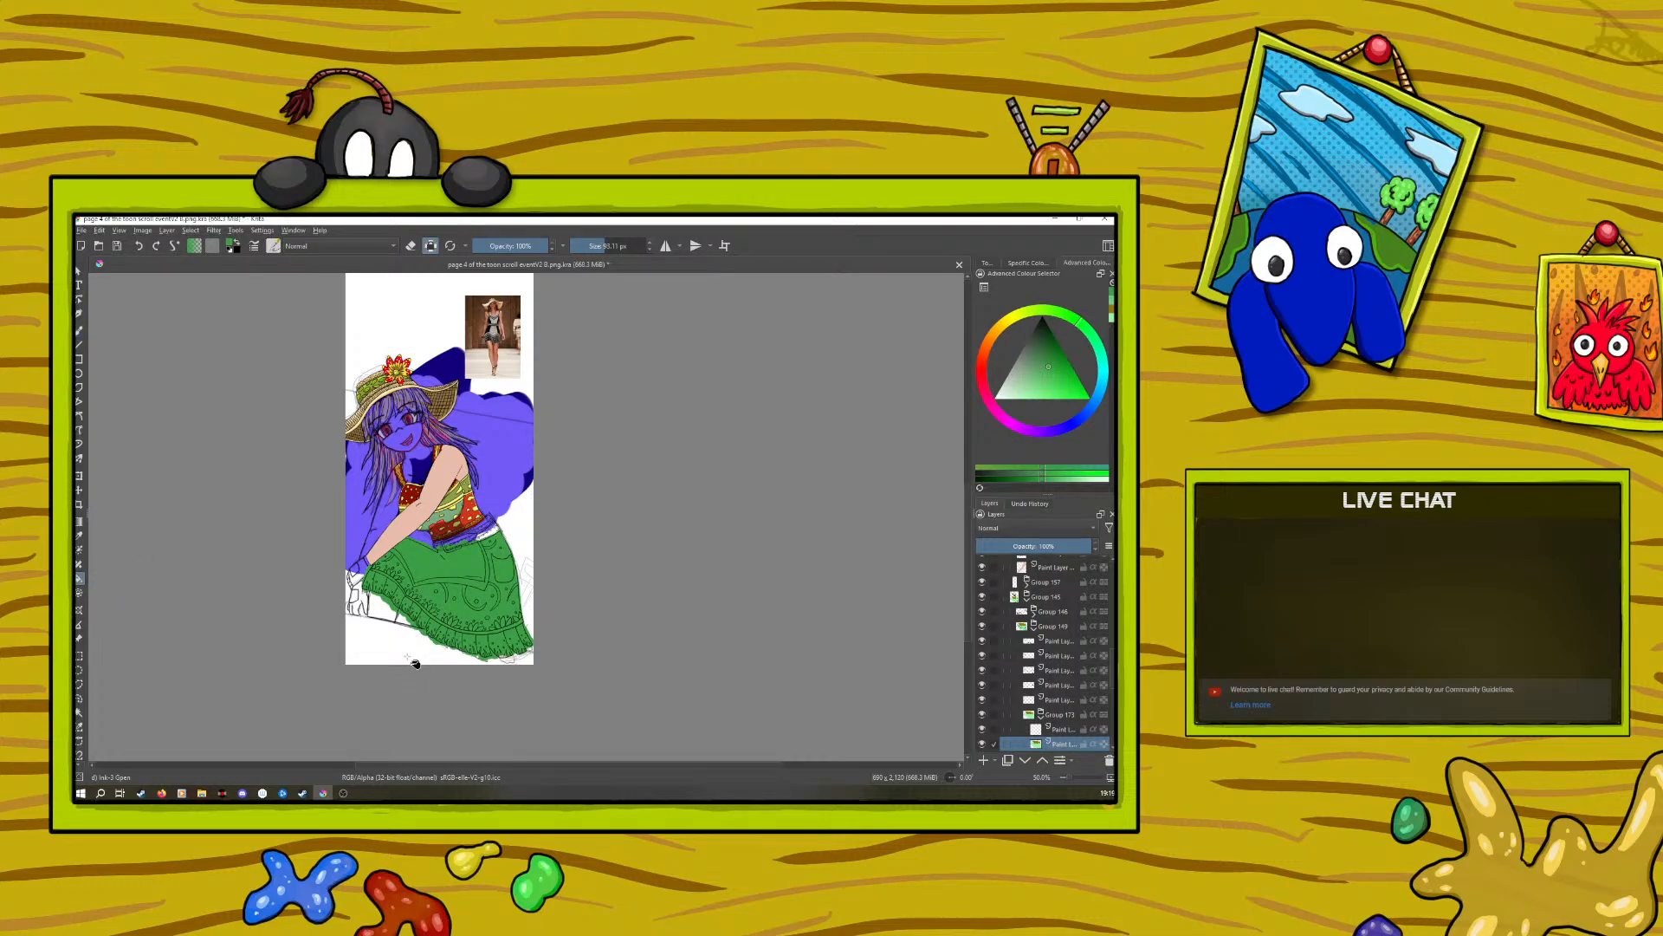
# Step: Apply a light-green gradient to the alpha-locked skirt, light at the waist and fading into the darker green at the hem
pyautogui.click(80, 521)
pyautogui.rightClick(348, 618)
pyautogui.click(370, 621)
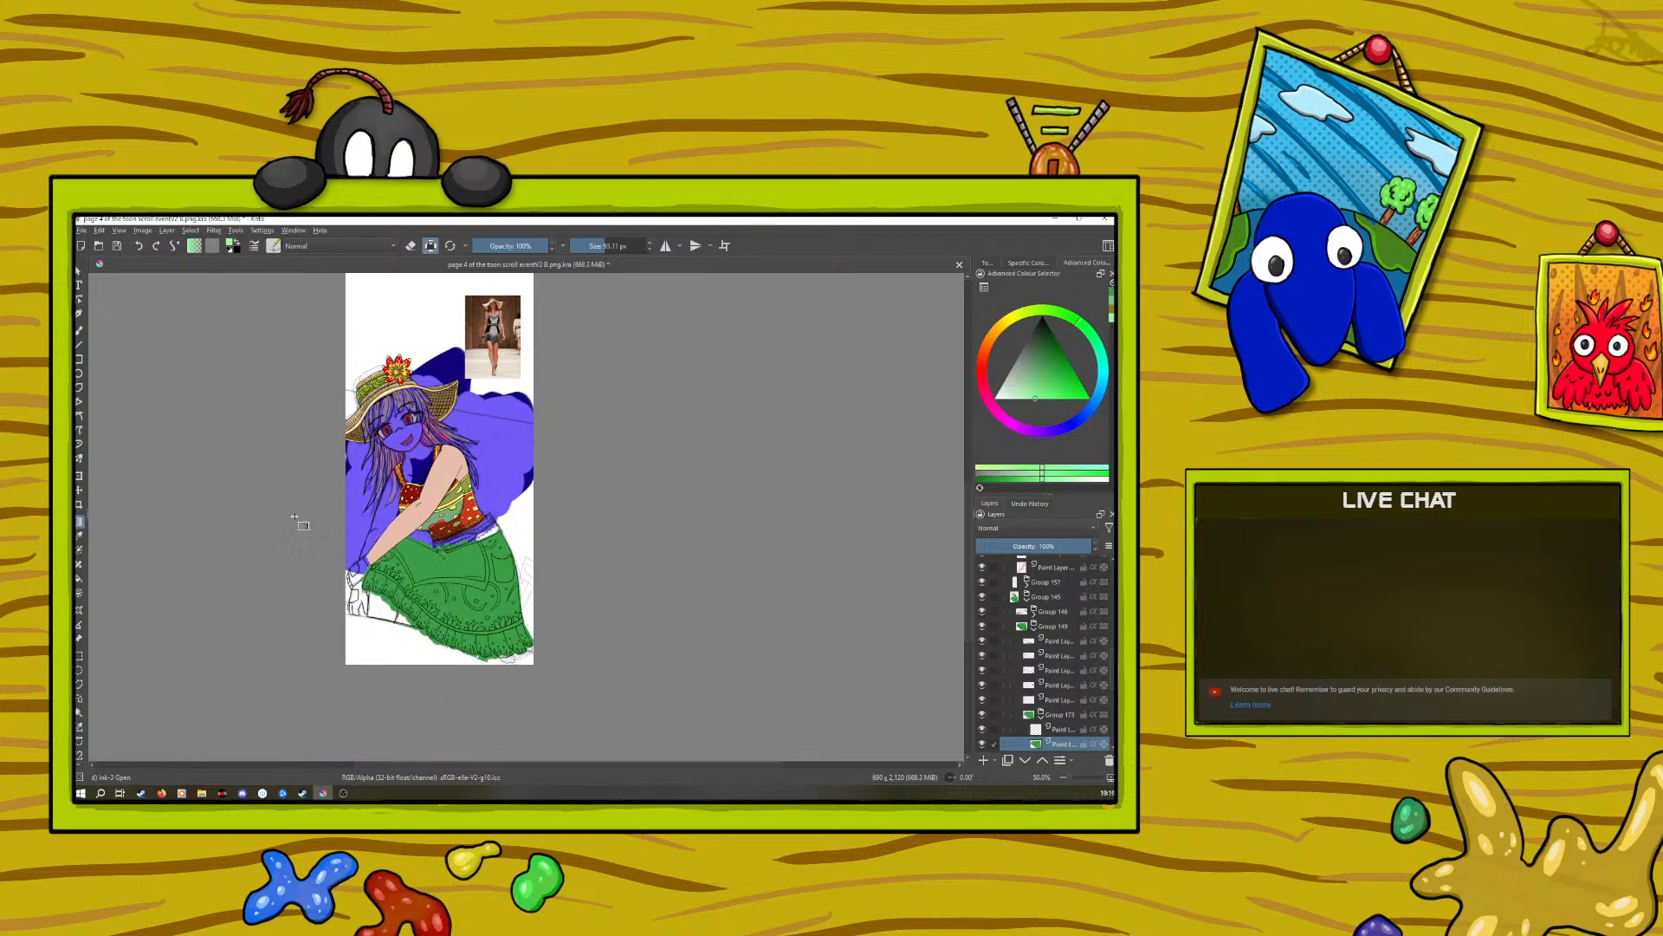
pyautogui.click(450, 594)
pyautogui.rightClick(396, 664)
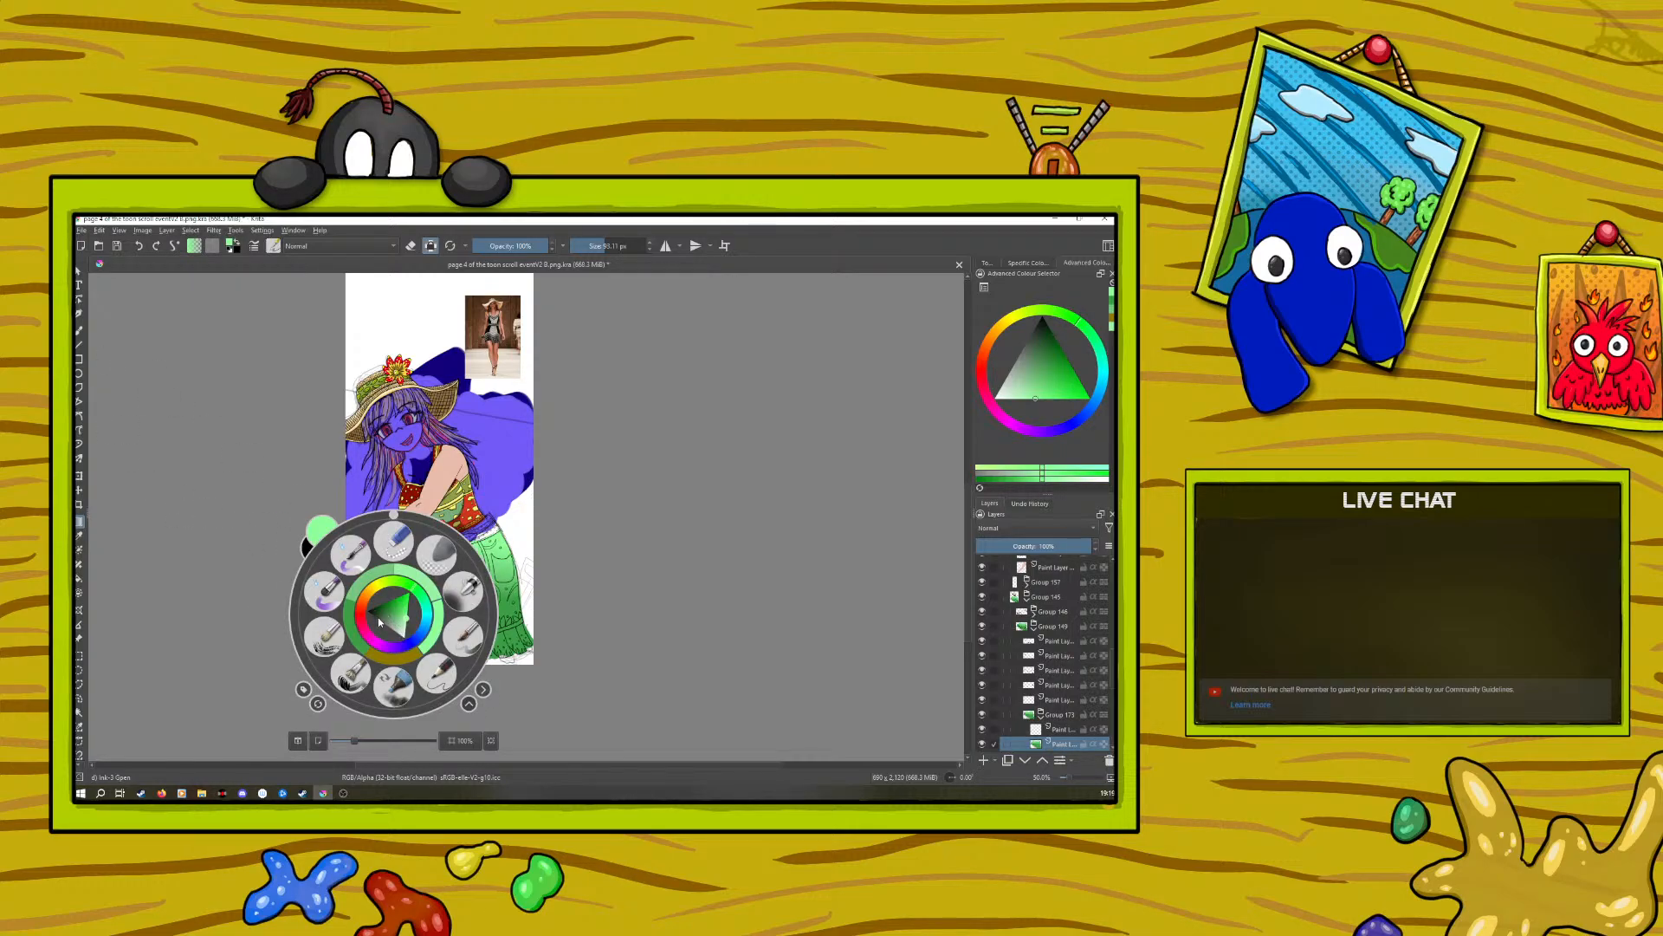
pyautogui.click(342, 510)
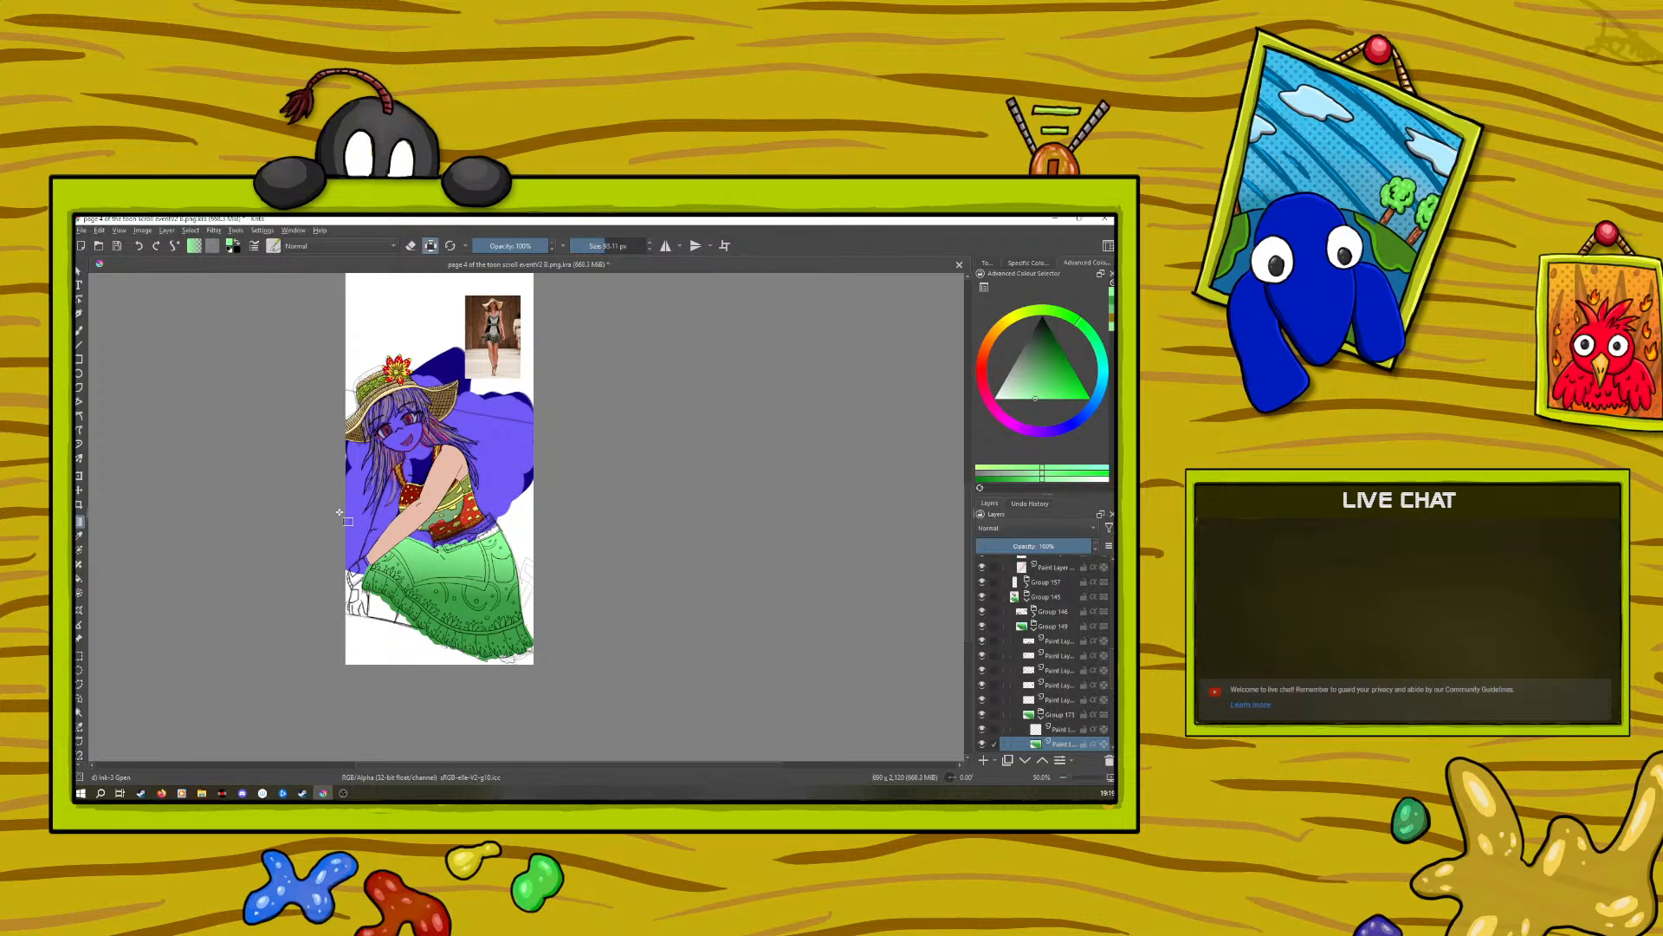
# Step: Turn off the alpha lock and sample a green from the skirt's upper part near the hand
pyautogui.moveTo(1072, 774); pyautogui.dragTo(1077, 777)
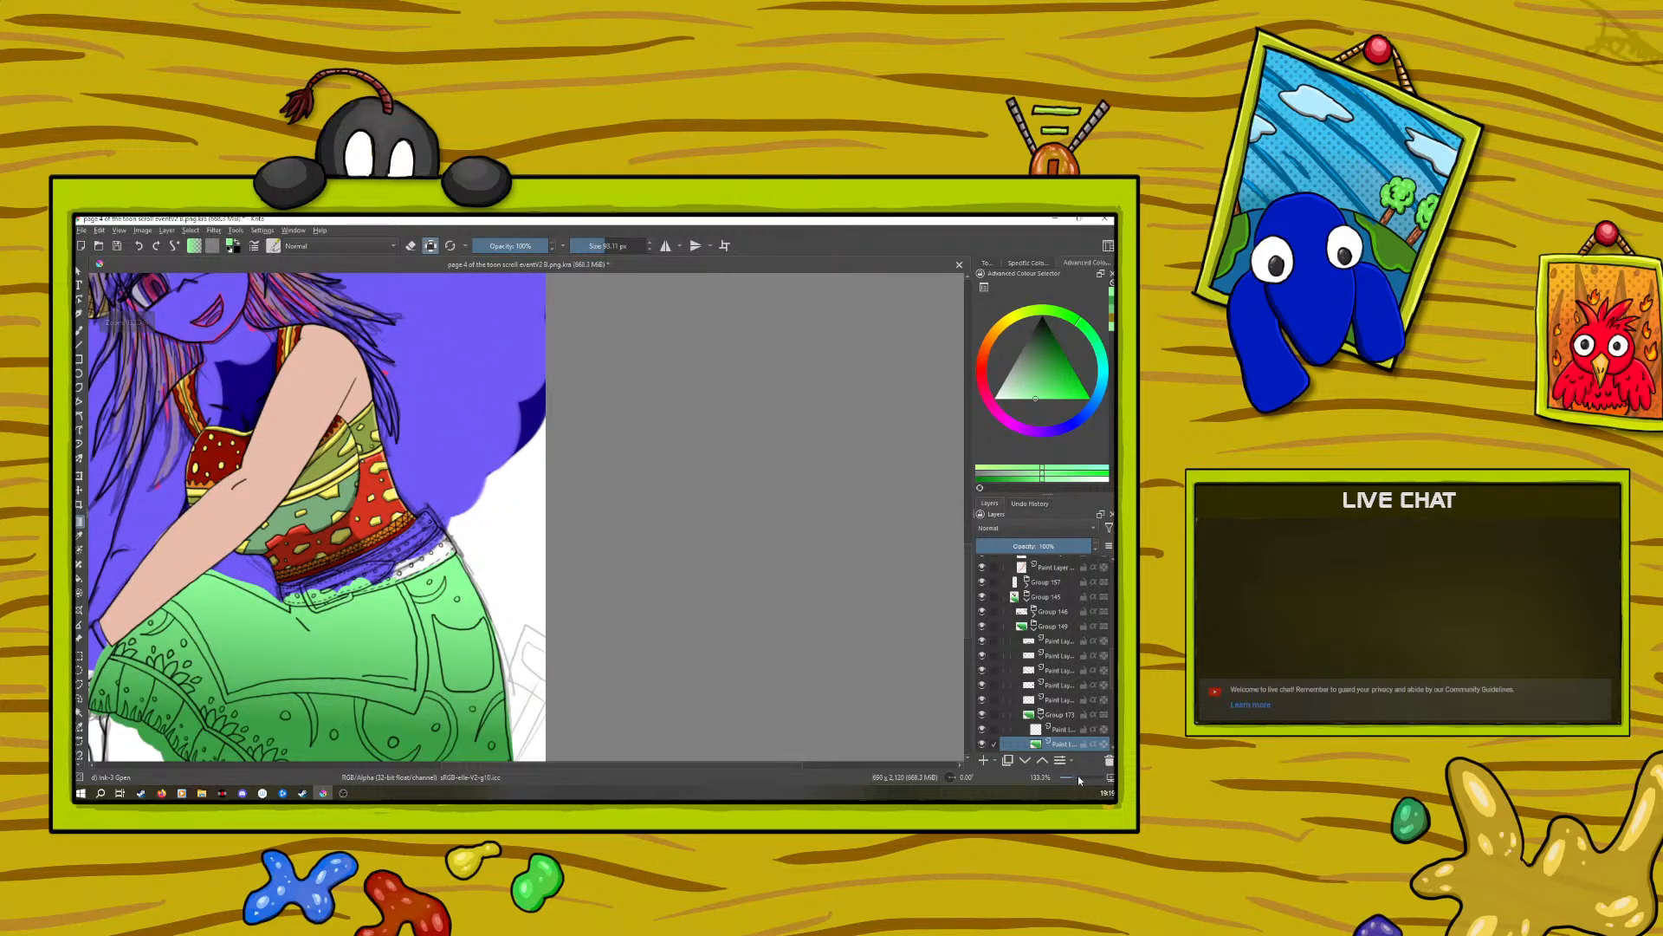
pyautogui.moveTo(511, 766); pyautogui.dragTo(434, 771)
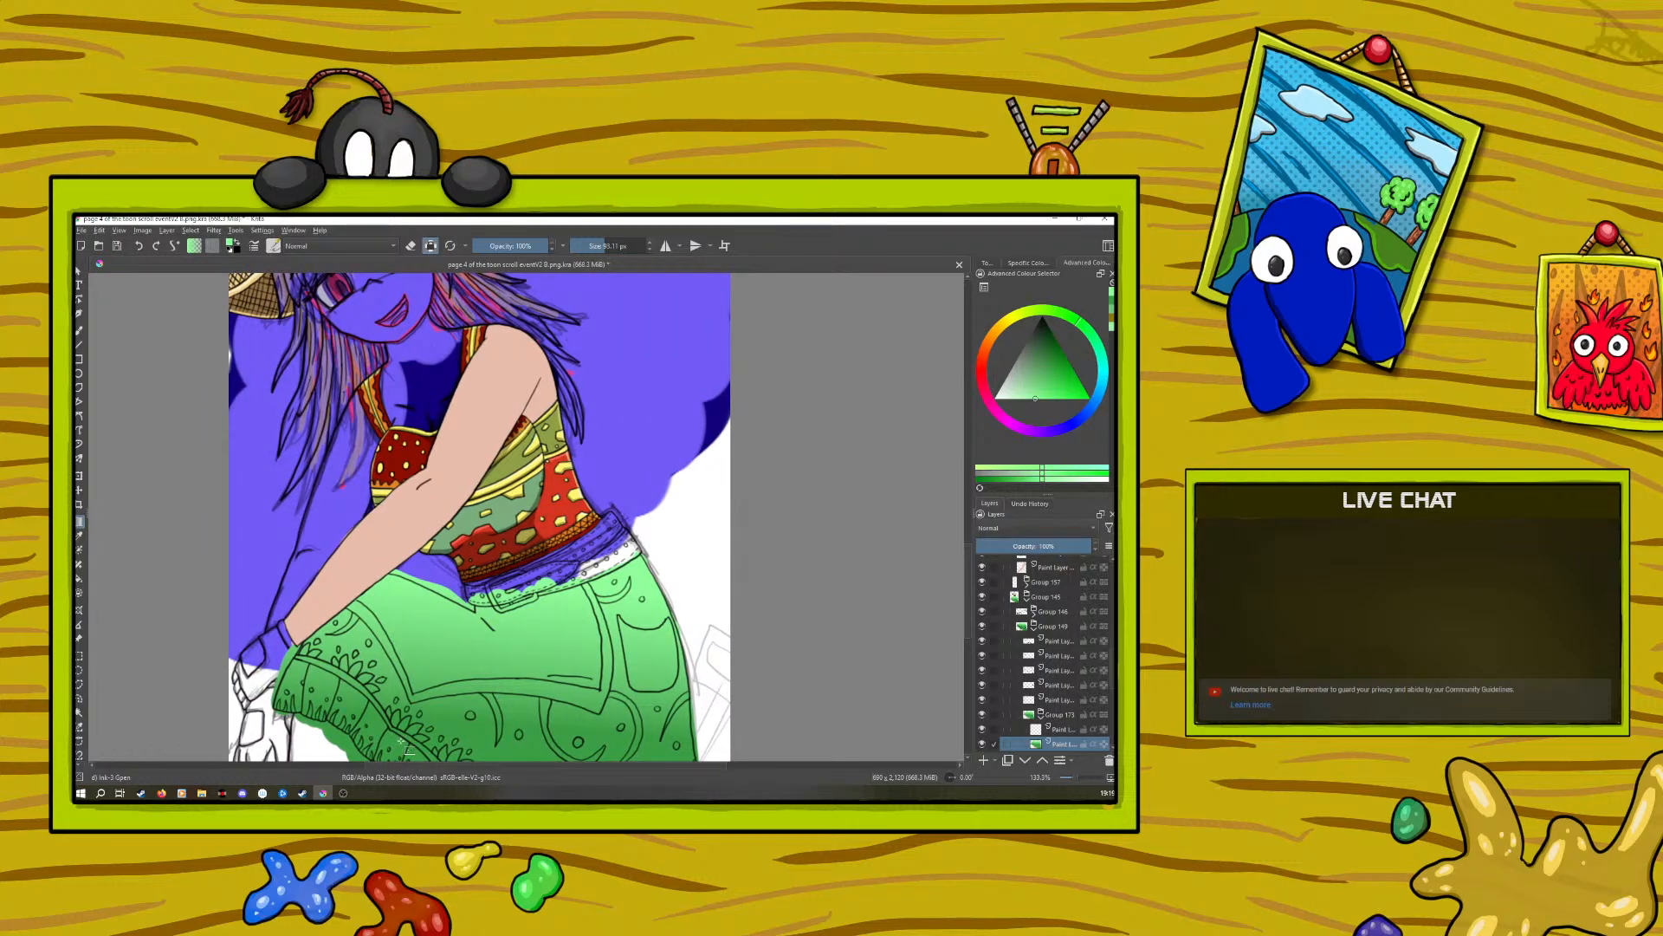
pyautogui.click(428, 247)
pyautogui.click(80, 535)
pyautogui.click(348, 639)
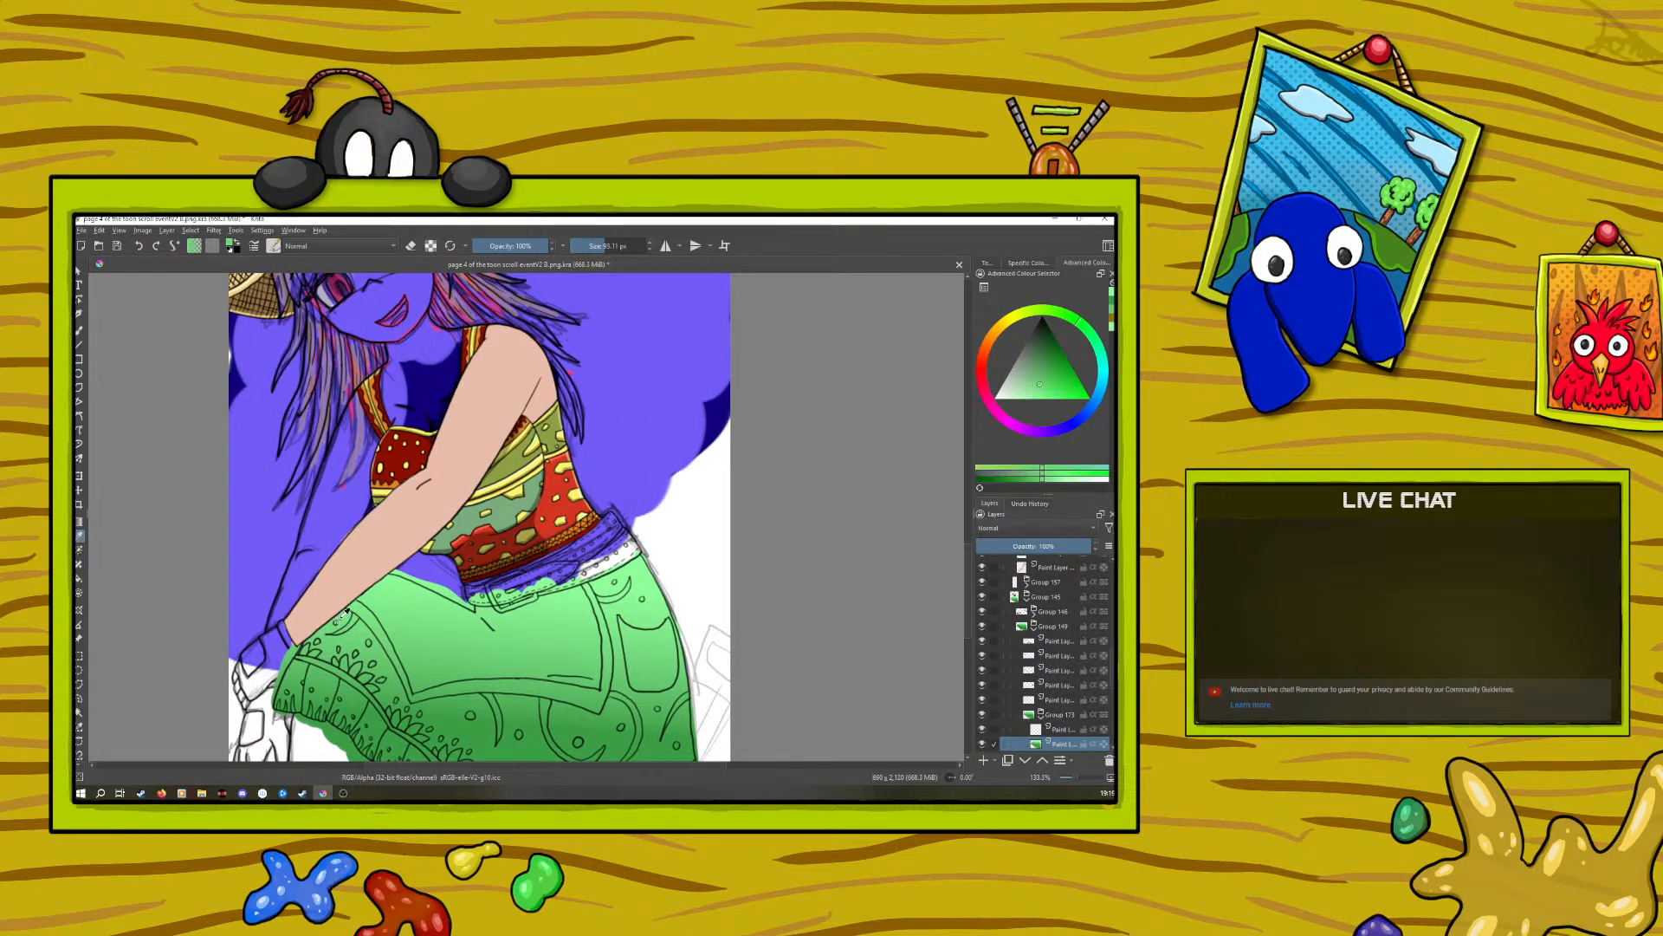
# Step: Use a smaller freehand brush, select the paint layer directly above the skirt's colour group and switch the brush to erasing
pyautogui.click(79, 331)
pyautogui.moveTo(595, 242); pyautogui.dragTo(591, 246)
pyautogui.click(982, 700)
pyautogui.click(982, 700)
pyautogui.click(1059, 699)
pyautogui.click(412, 246)
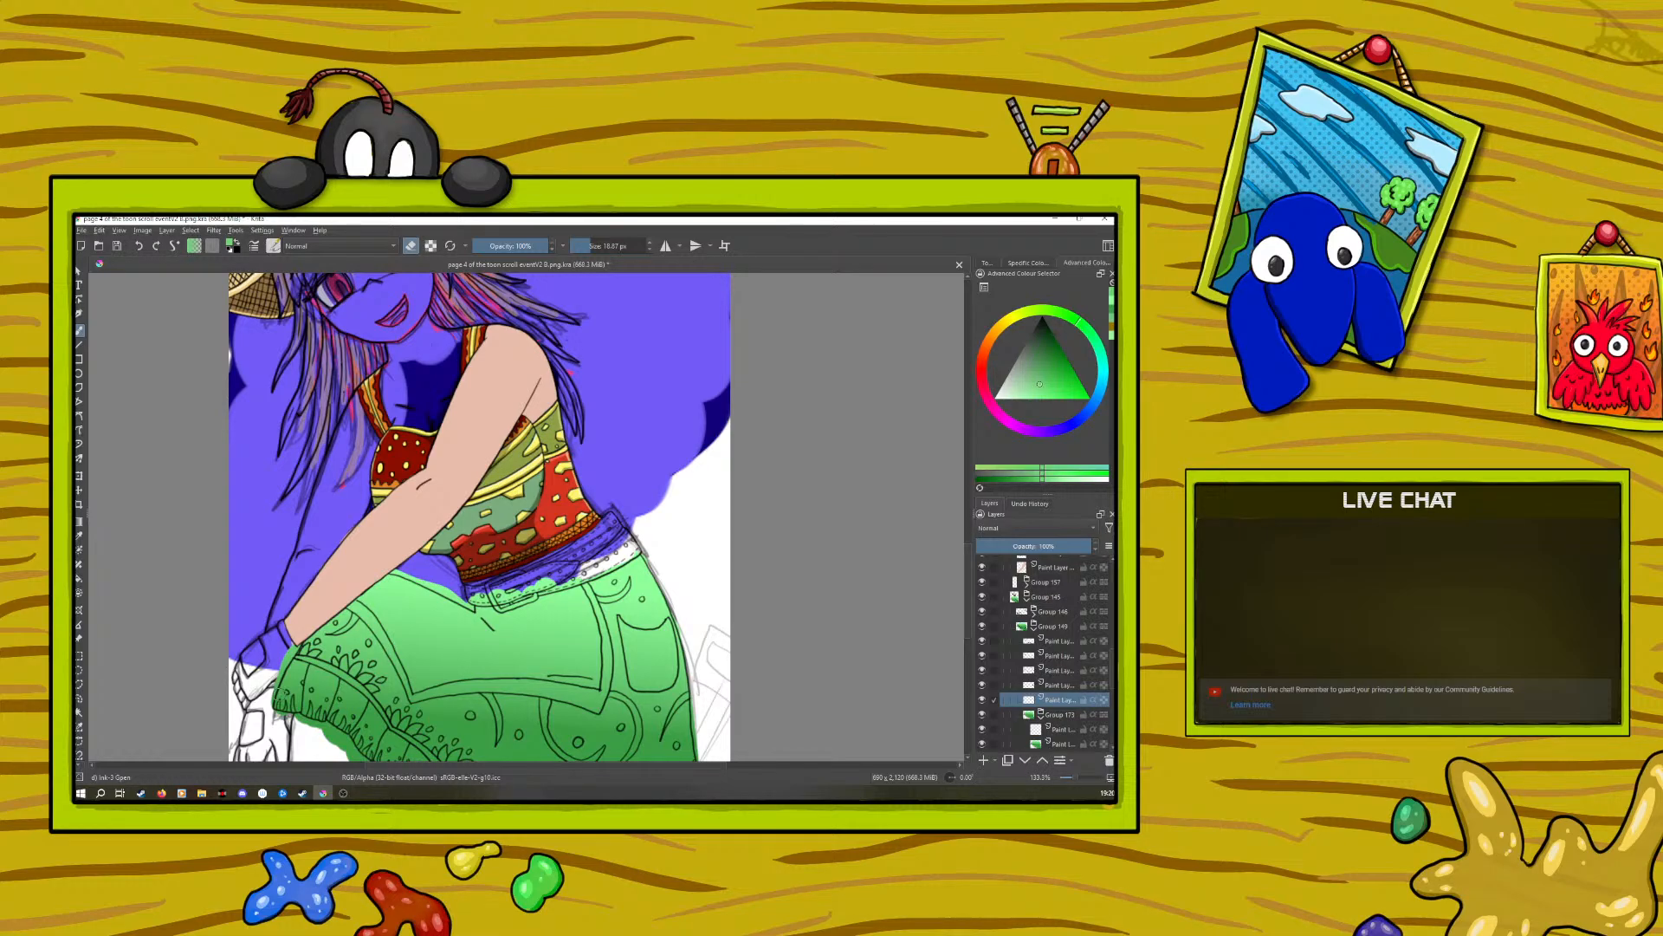
# Step: Select the purple background paint layer and move its shape down behind the skirt and its hem
pyautogui.moveTo(967, 554); pyautogui.dragTo(968, 595)
pyautogui.click(1061, 743)
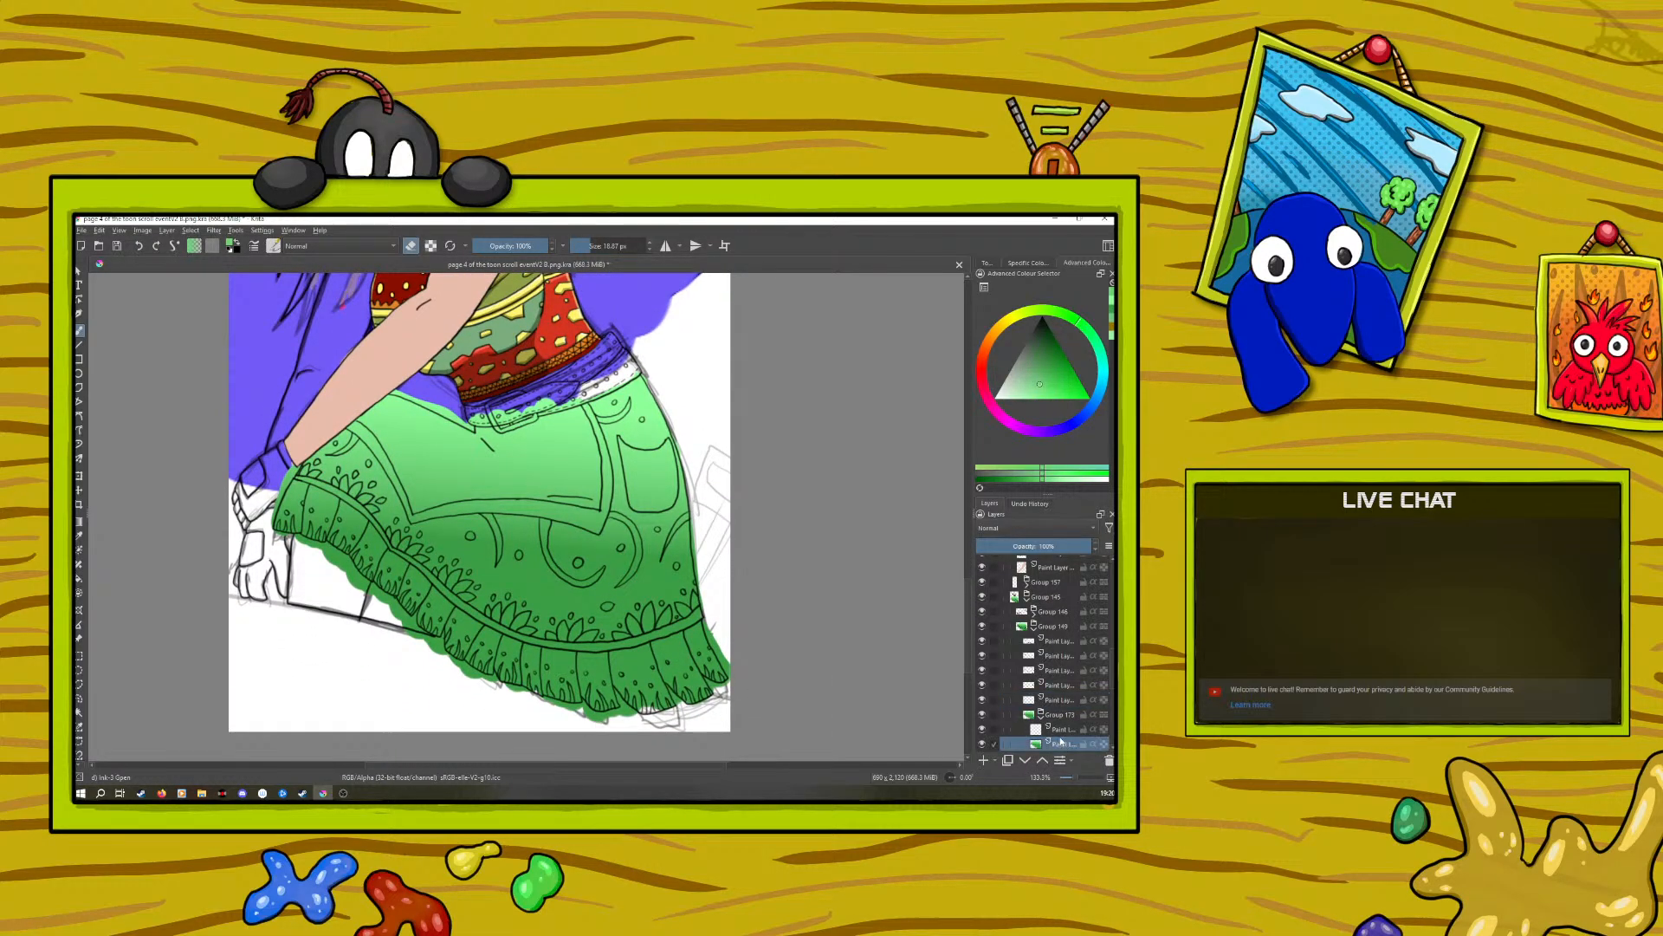
pyautogui.scroll(-3, 1044, 650)
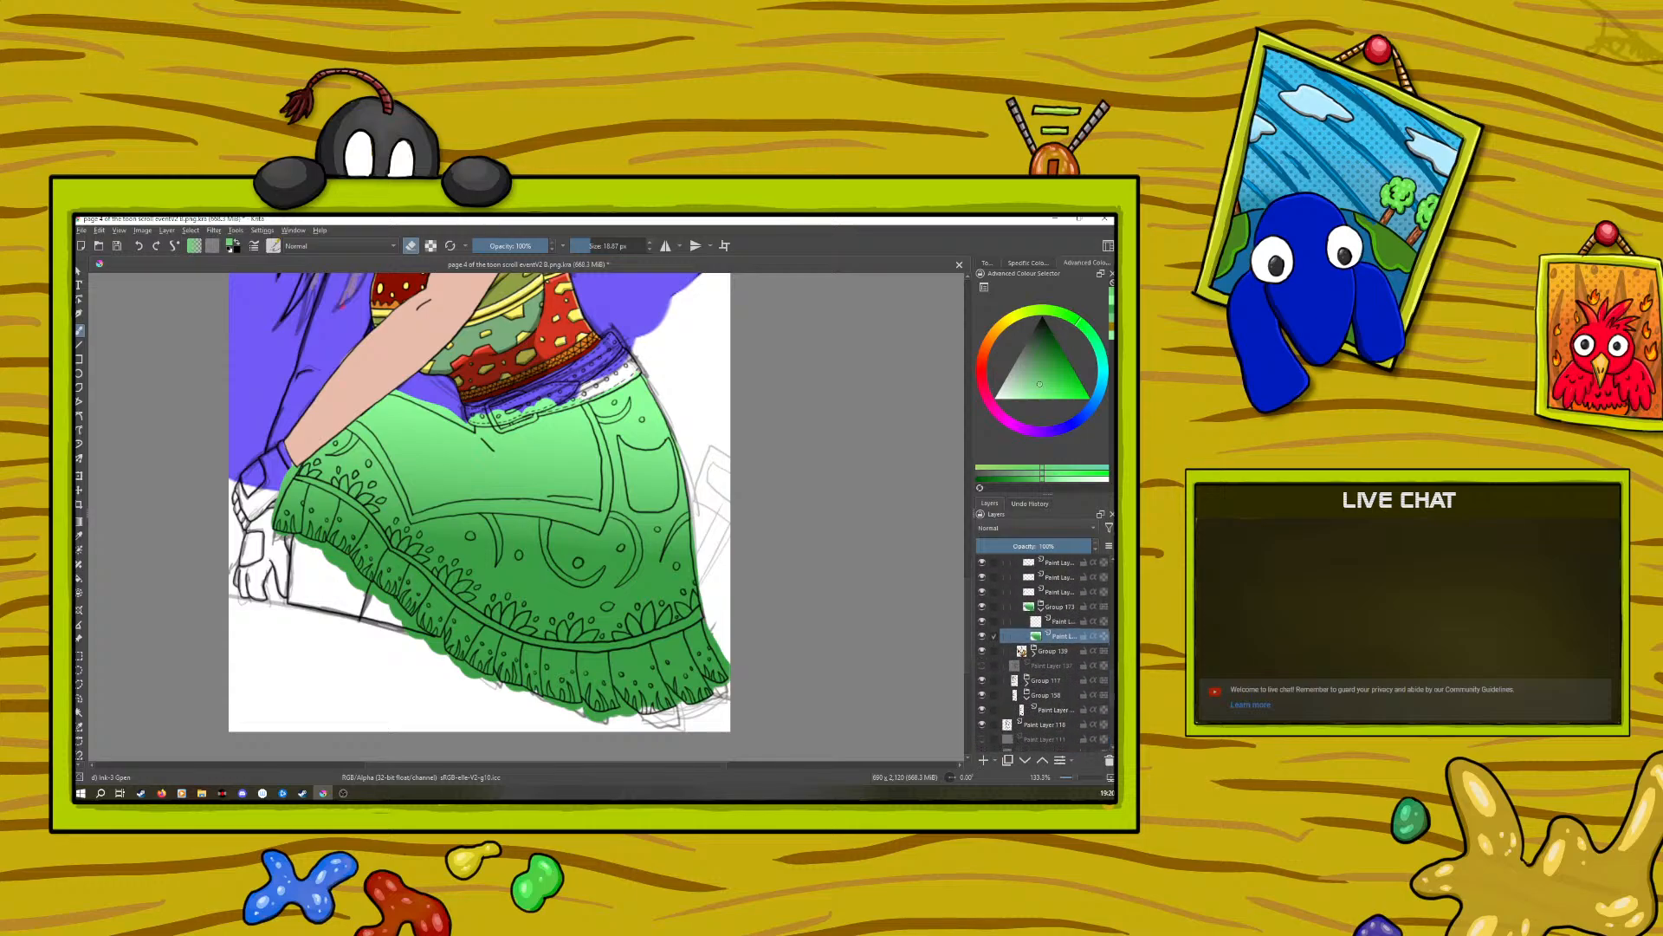
pyautogui.scroll(-5, 1044, 650)
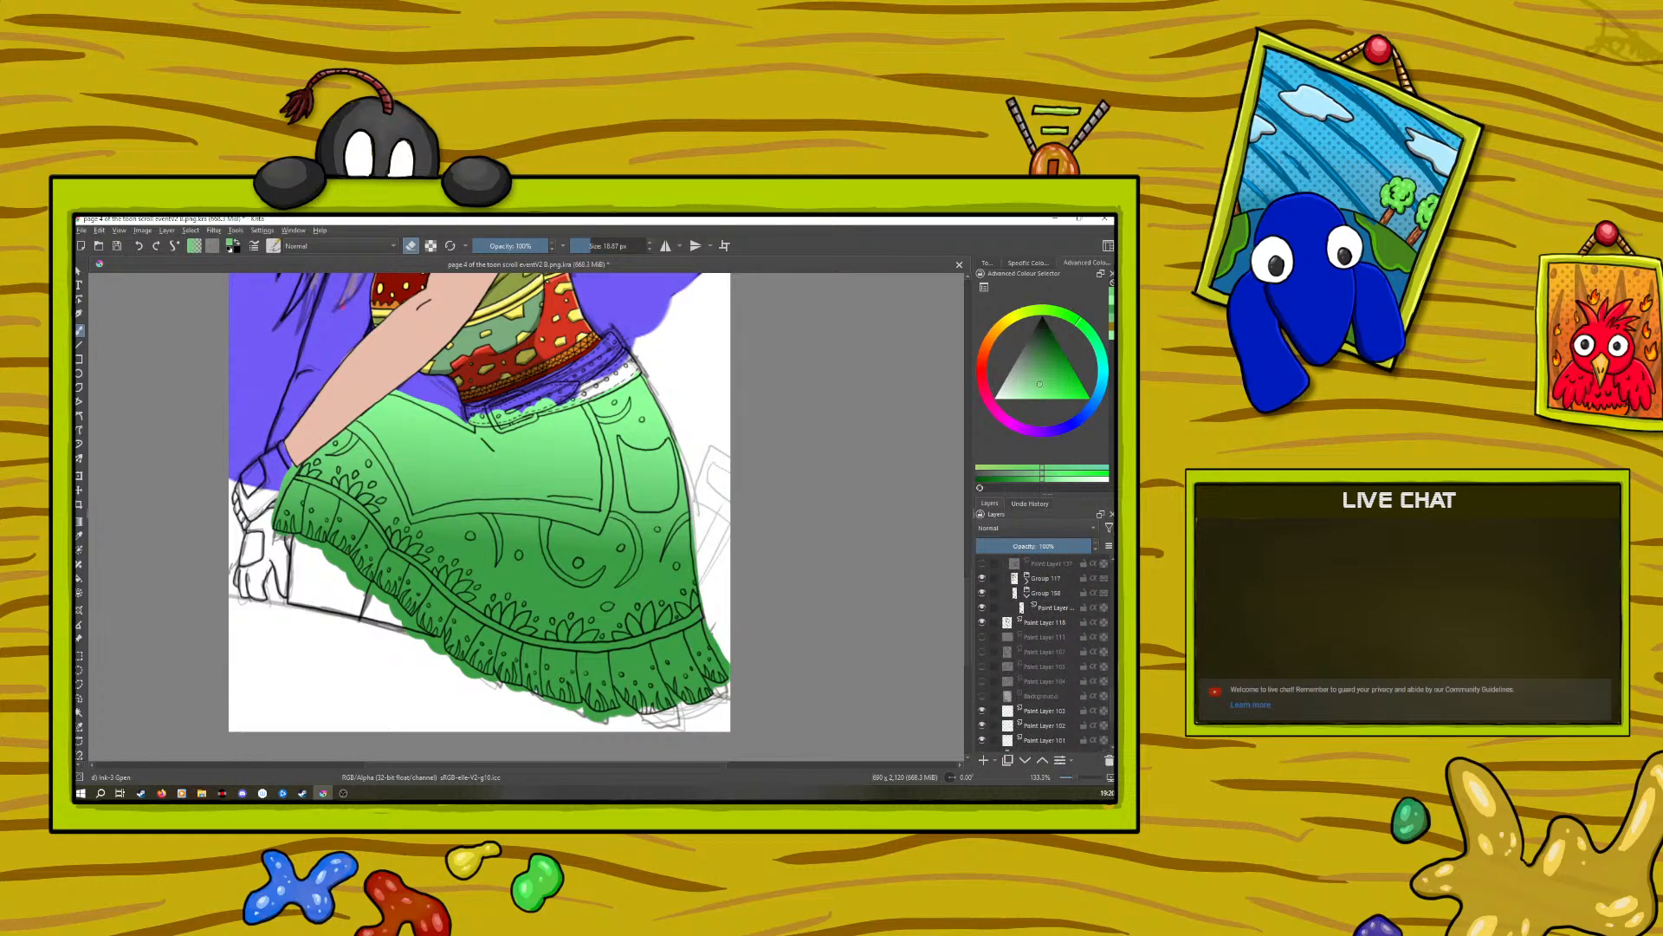
pyautogui.click(1050, 726)
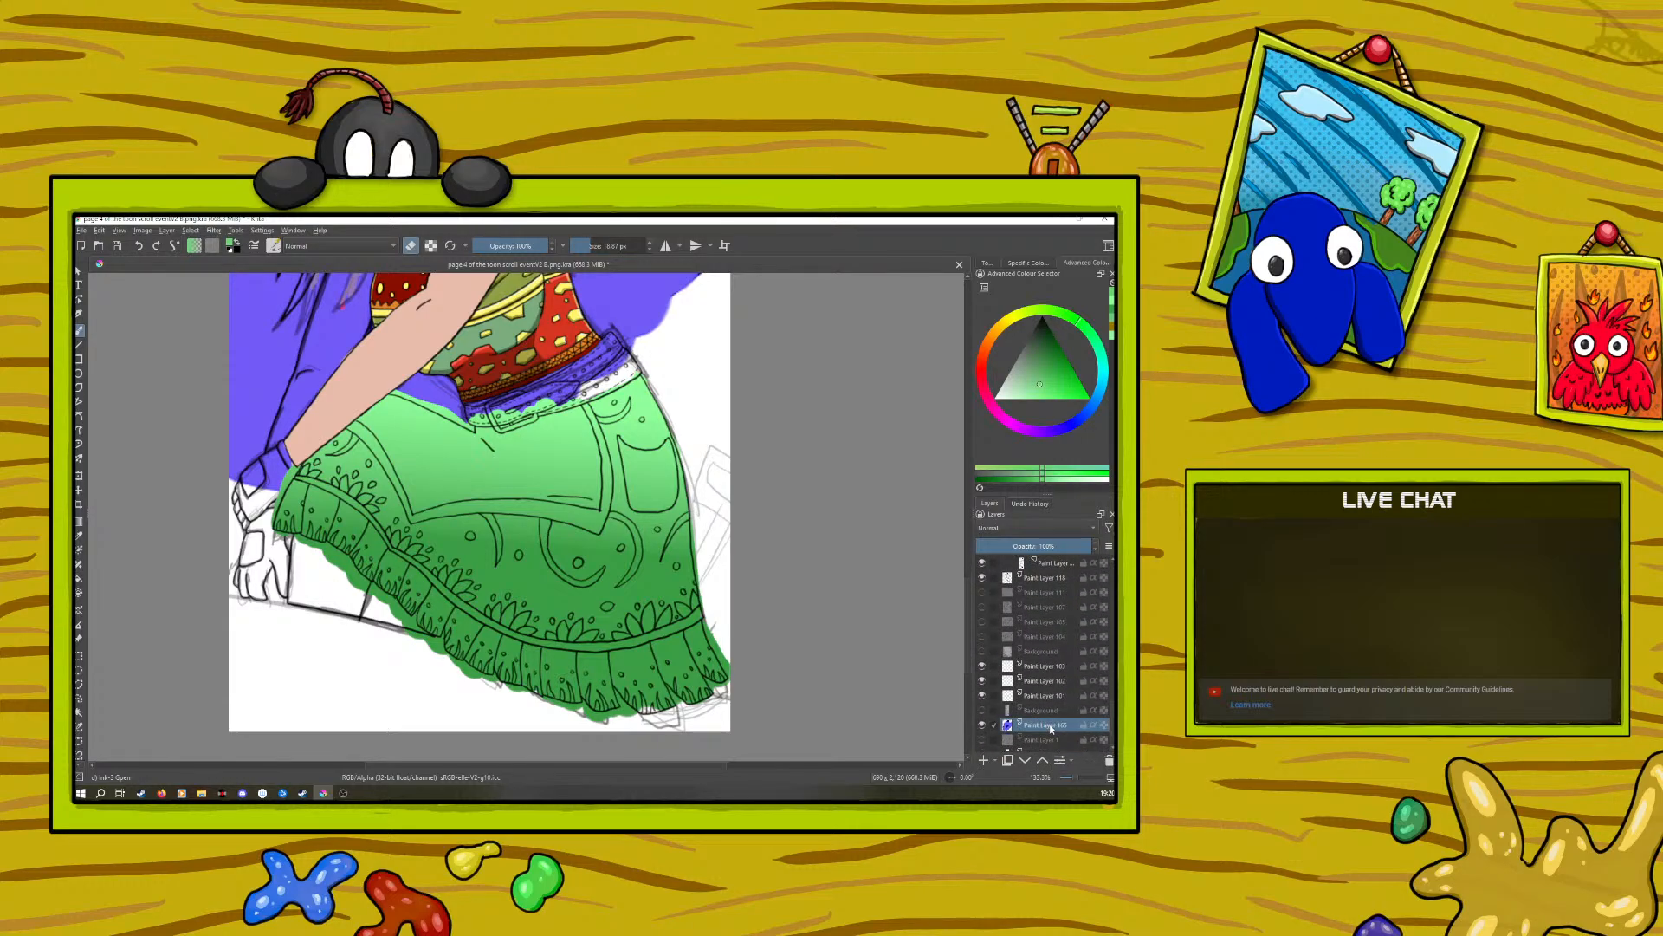
pyautogui.click(79, 490)
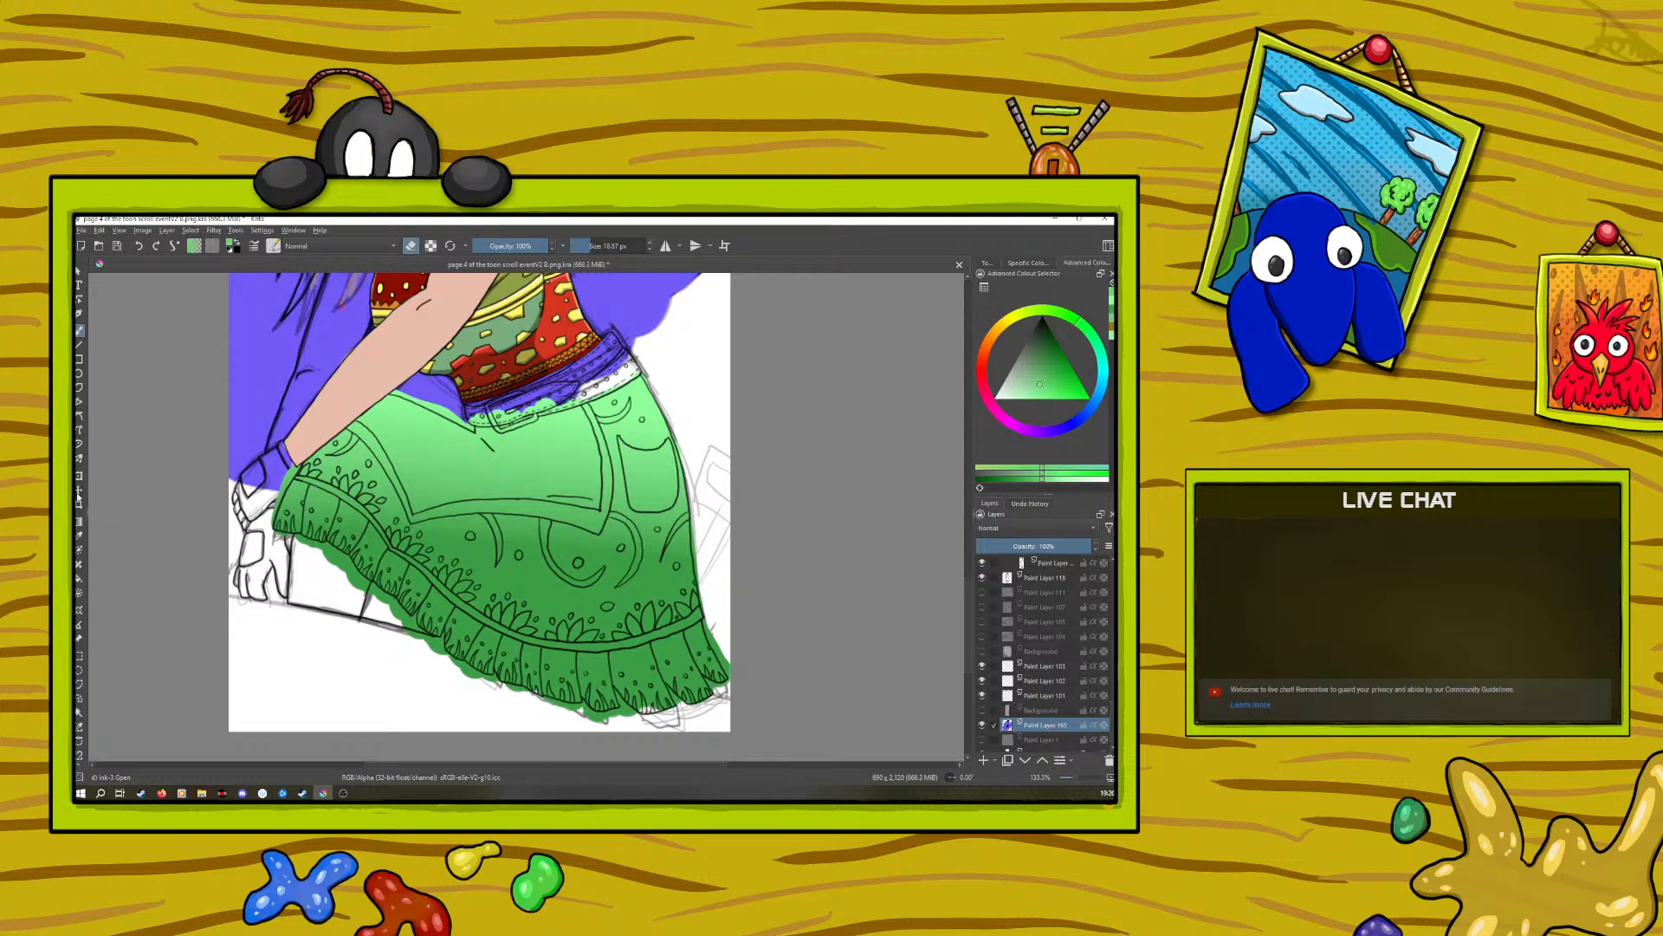
pyautogui.click(265, 478)
pyautogui.moveTo(276, 560)
pyautogui.mouseDown()
pyautogui.moveTo(308, 584)
pyautogui.moveTo(276, 637)
pyautogui.moveTo(277, 486)
pyautogui.moveTo(295, 598)
pyautogui.moveTo(325, 642)
pyautogui.mouseUp()
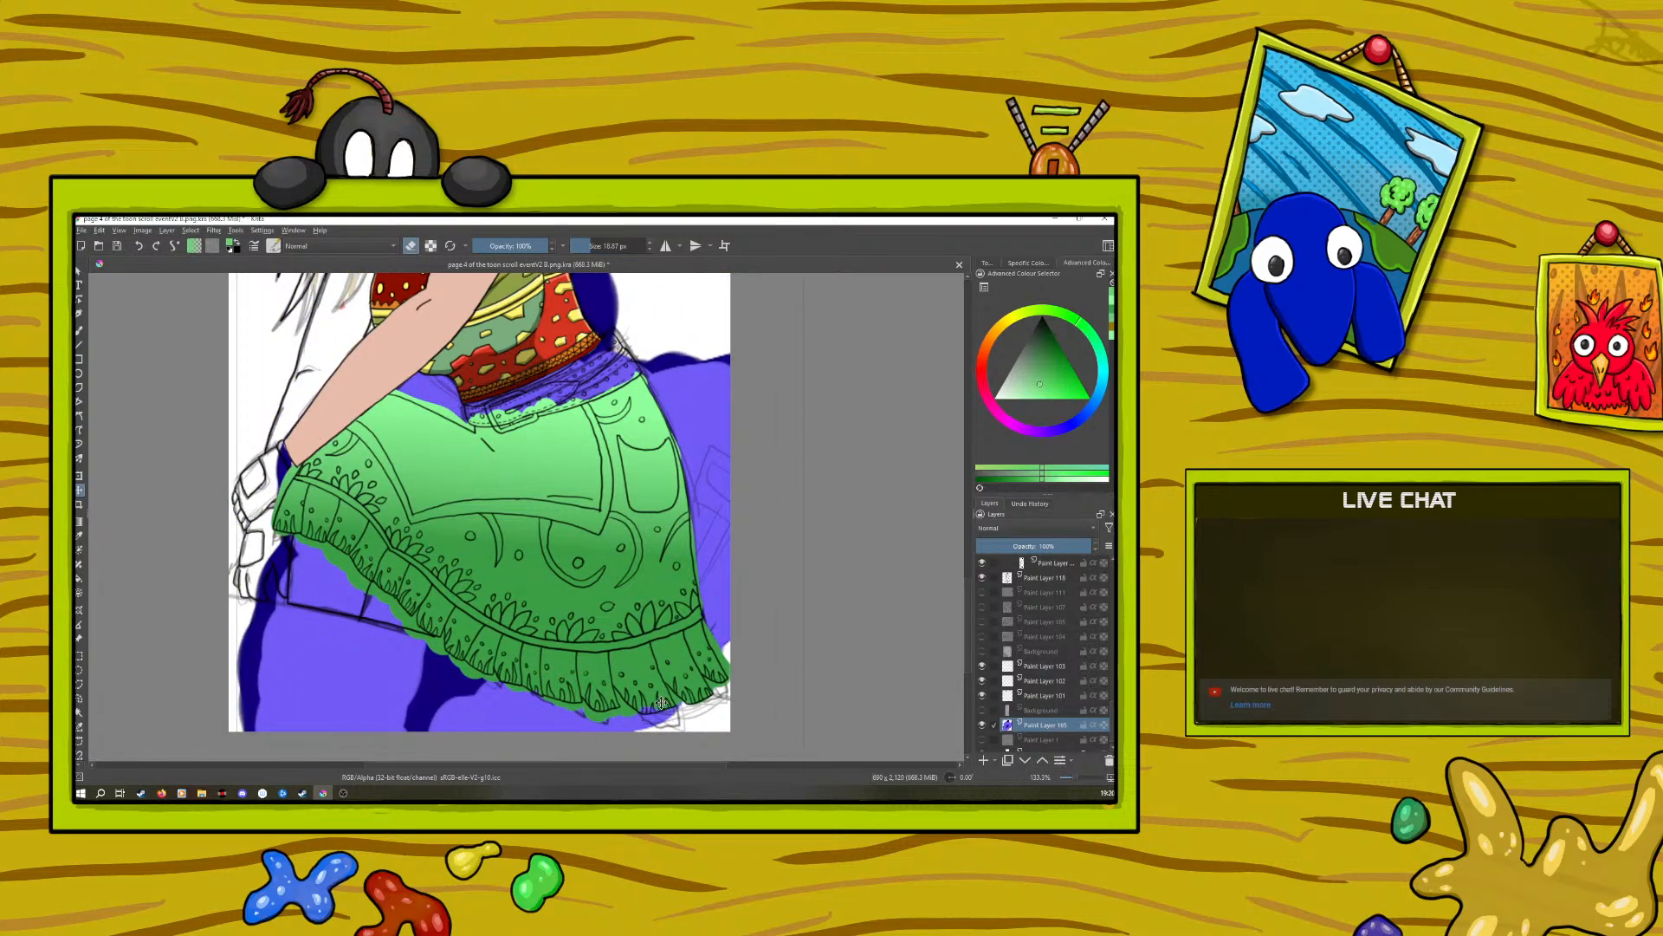
# Step: Return to the skirt's green colour layer, sample the hem's dark green and erase the spill beside the character's hand
pyautogui.scroll(10, 1074, 713)
pyautogui.click(1072, 710)
pyautogui.click(79, 534)
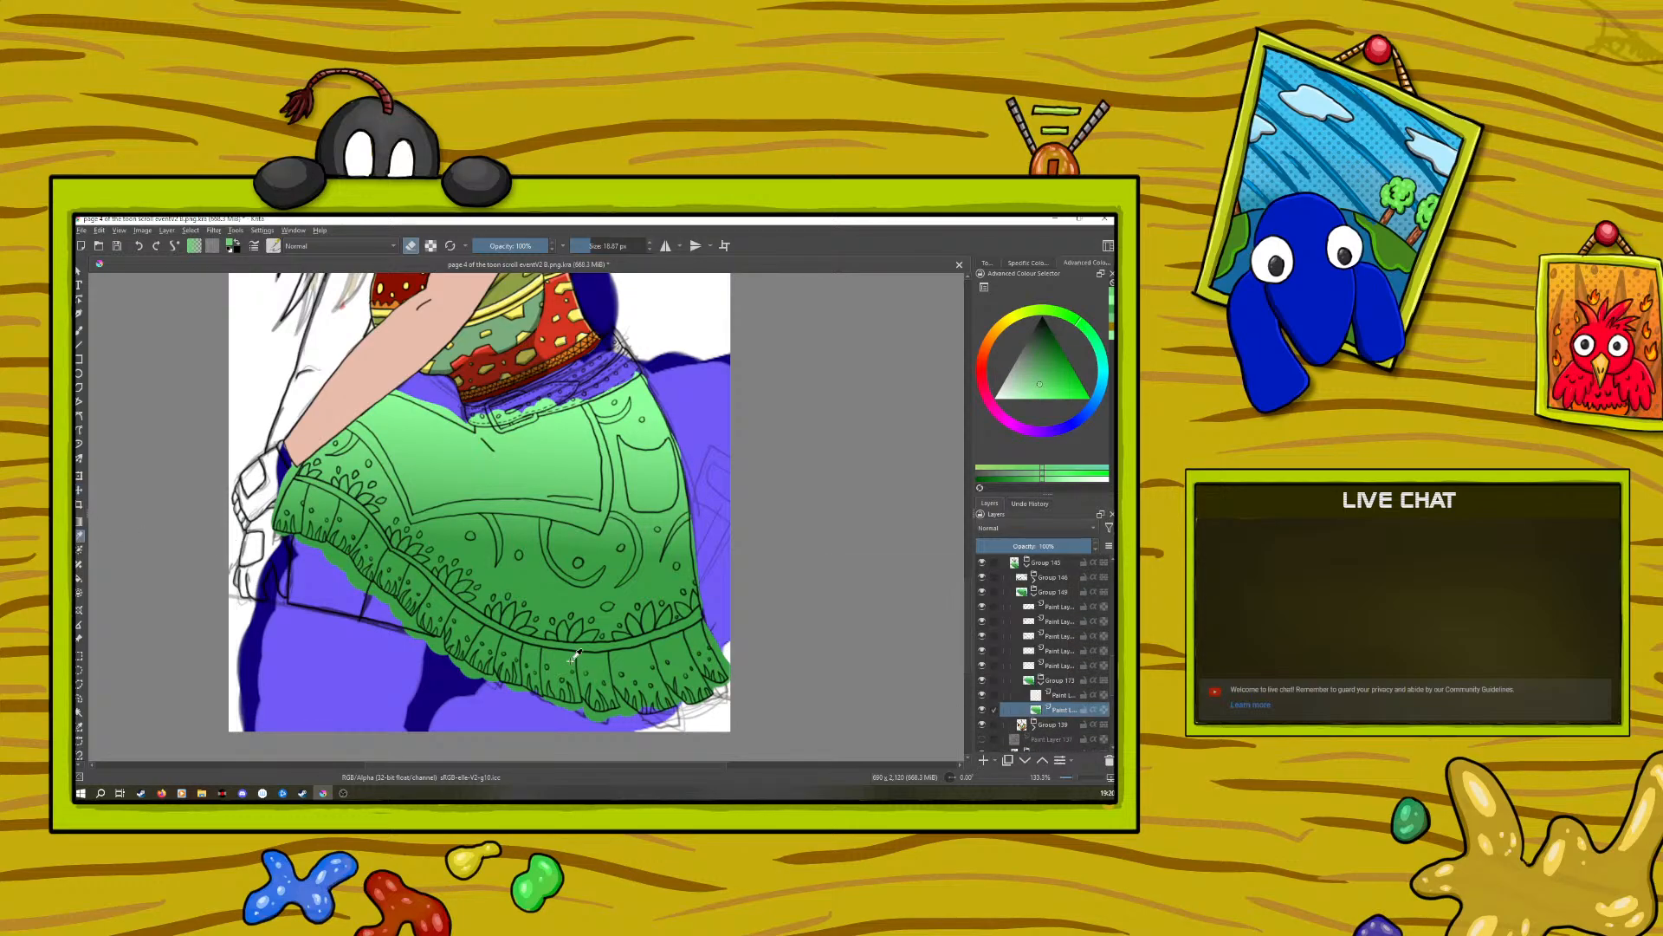
pyautogui.click(600, 656)
pyautogui.click(79, 331)
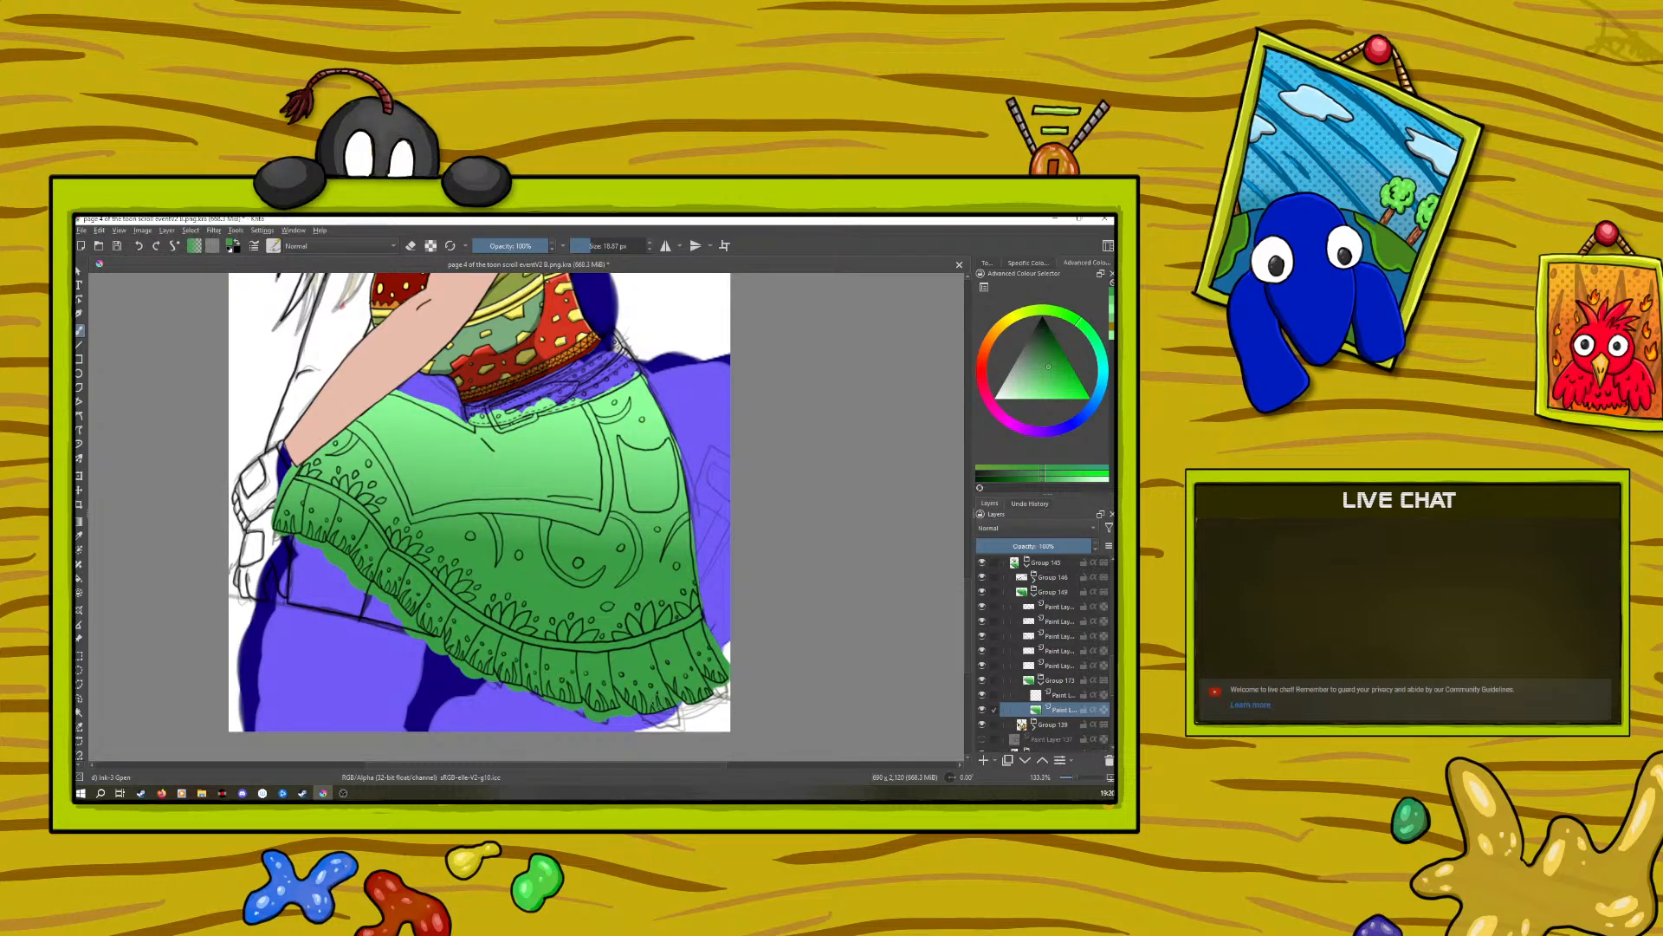
pyautogui.click(411, 245)
pyautogui.moveTo(287, 463); pyautogui.dragTo(271, 510)
# Step: Erase the green that spills past the linework along the front stretch of the ruffled hem
pyautogui.rightClick(237, 546)
pyautogui.moveTo(235, 453); pyautogui.dragTo(325, 483)
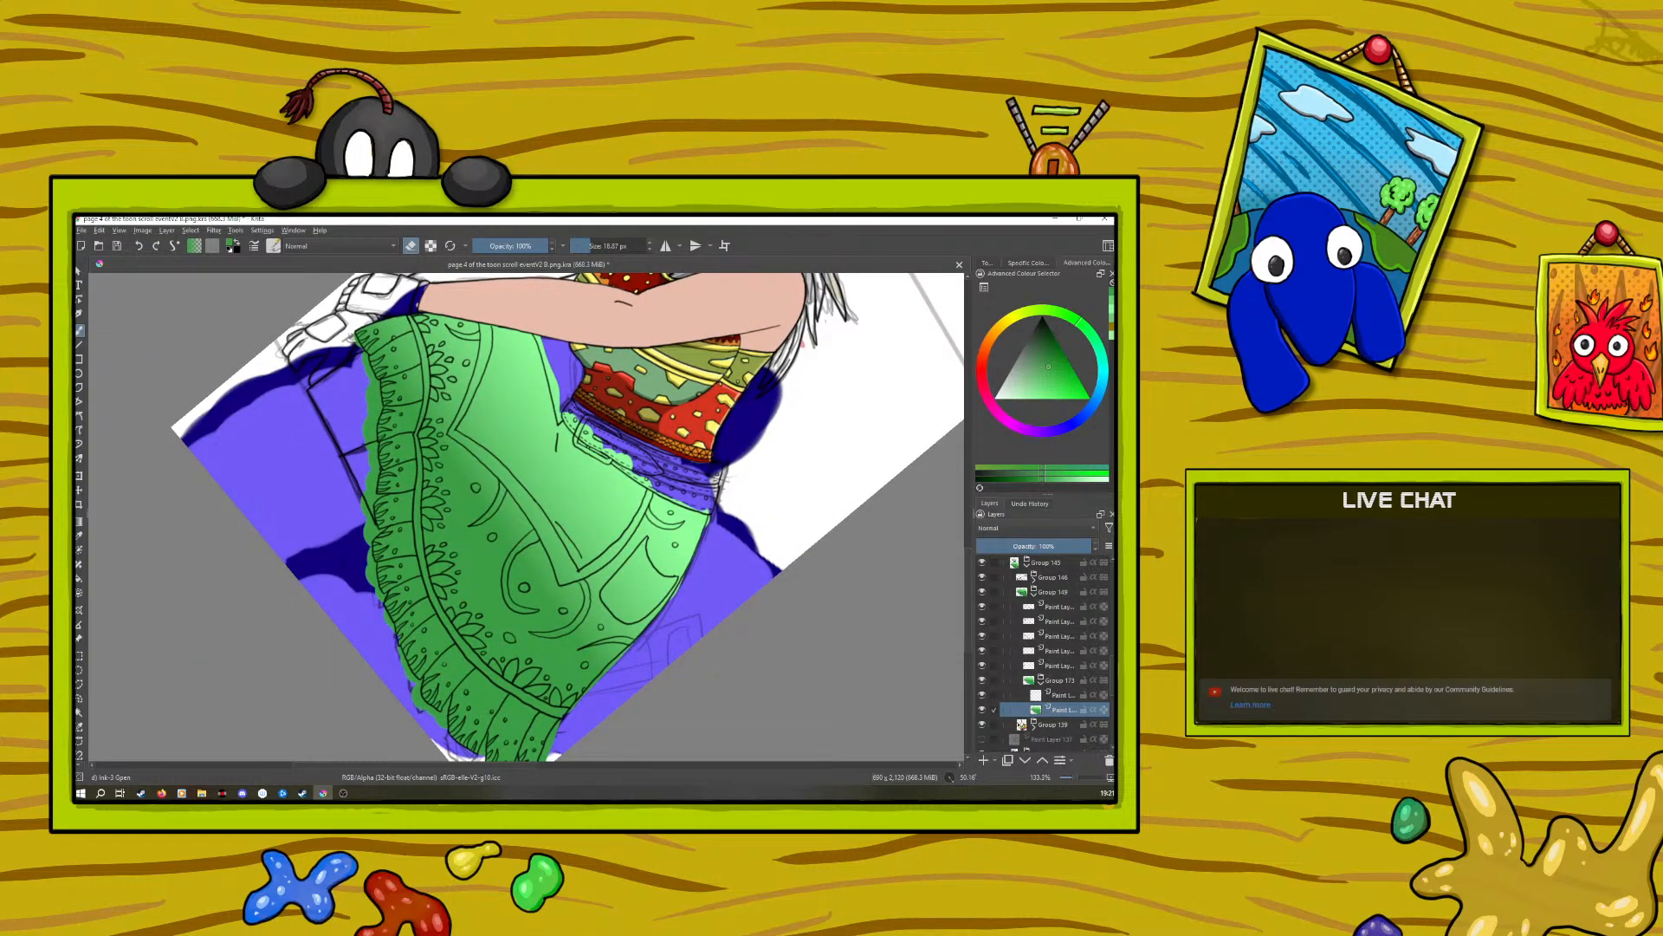
pyautogui.moveTo(358, 345); pyautogui.dragTo(363, 353)
pyautogui.moveTo(371, 445); pyautogui.dragTo(370, 391)
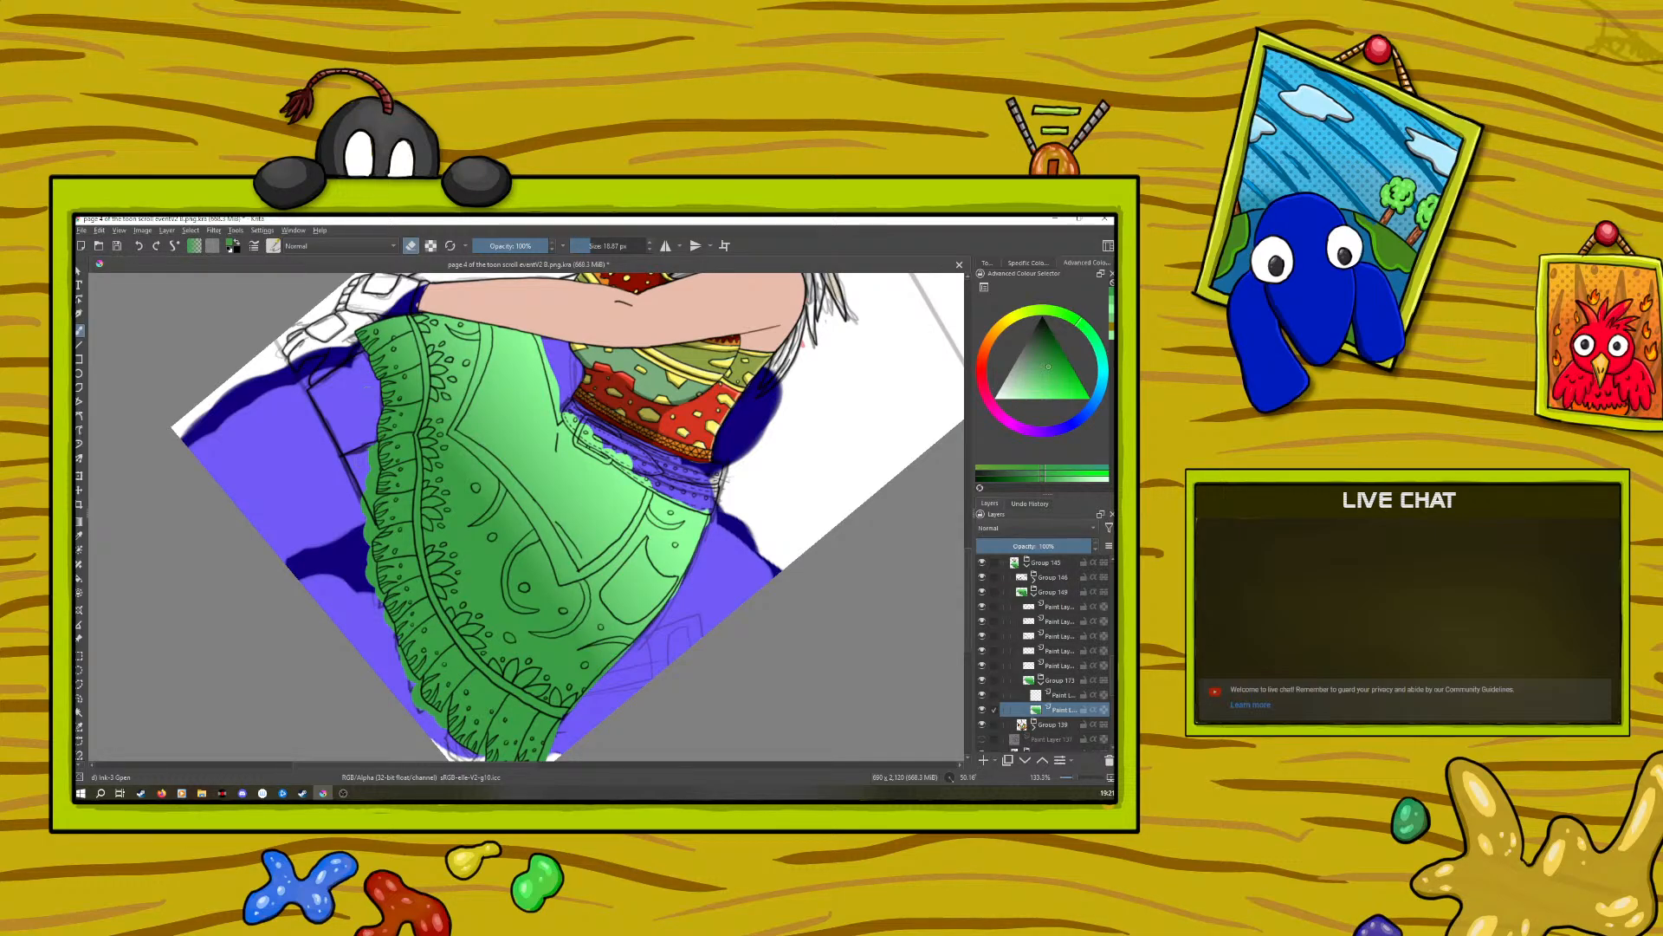
pyautogui.moveTo(370, 467); pyautogui.dragTo(372, 444)
pyautogui.moveTo(379, 469)
pyautogui.mouseDown()
pyautogui.moveTo(367, 525)
pyautogui.moveTo(369, 504)
pyautogui.mouseUp()
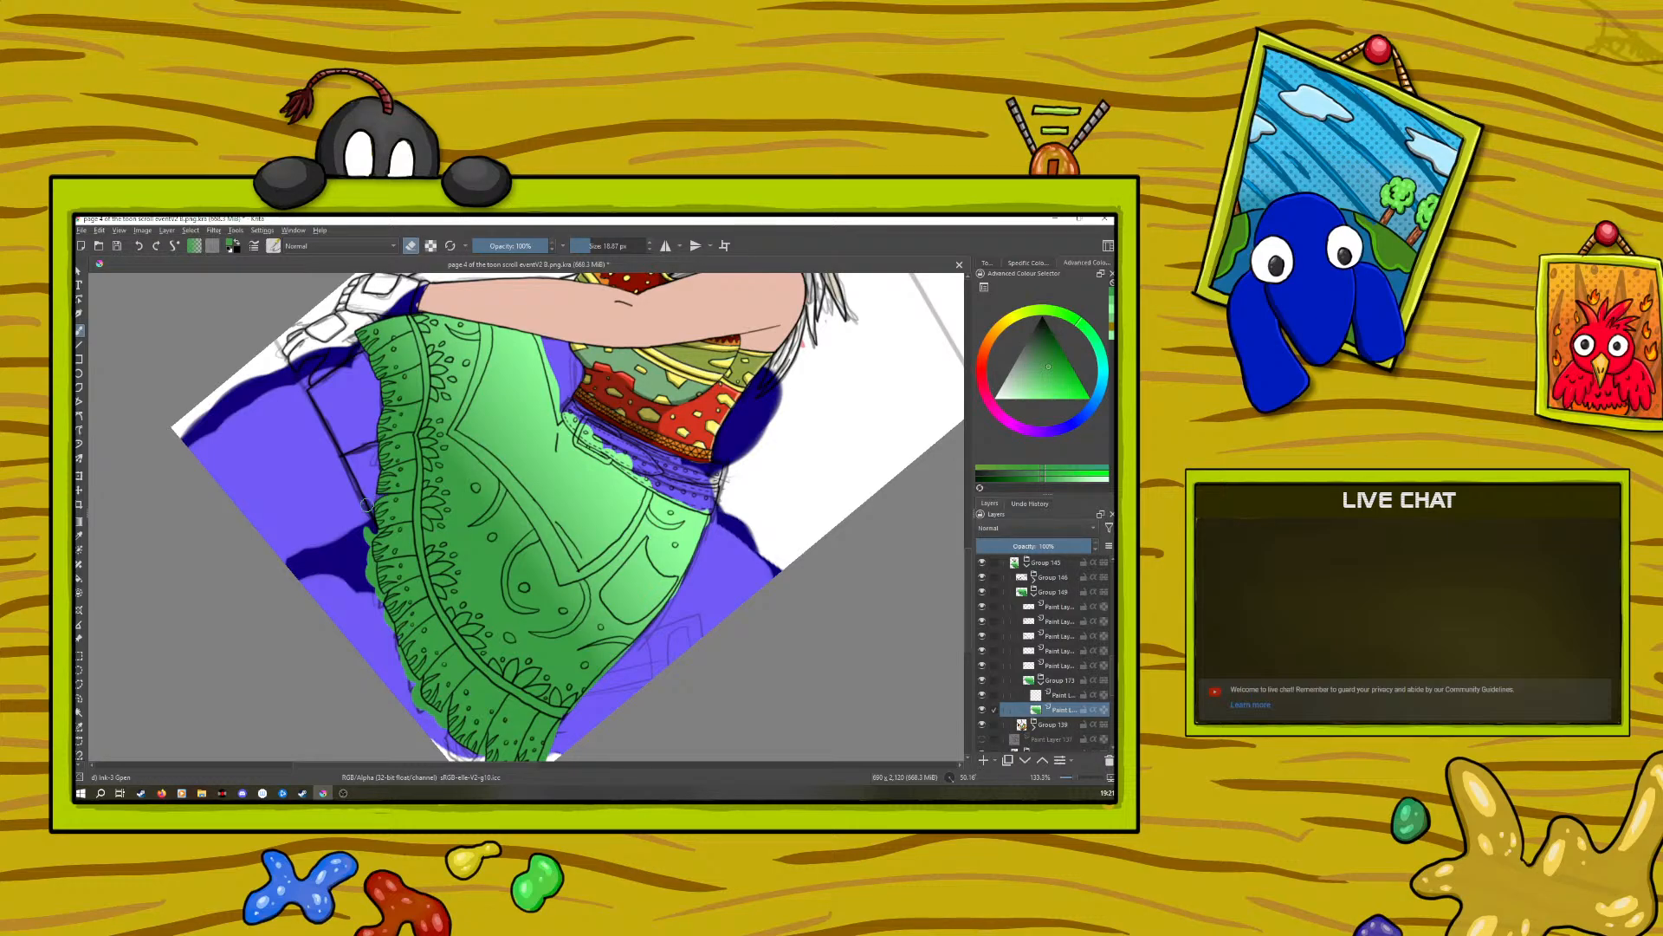
pyautogui.moveTo(367, 521)
pyautogui.mouseDown()
pyautogui.moveTo(368, 580)
pyautogui.moveTo(374, 568)
pyautogui.mouseUp()
# Step: Resample the hem's dark green and clean up the edge of the ruffle's middle stretch with the brush and eraser
pyautogui.click(77, 537)
pyautogui.click(404, 519)
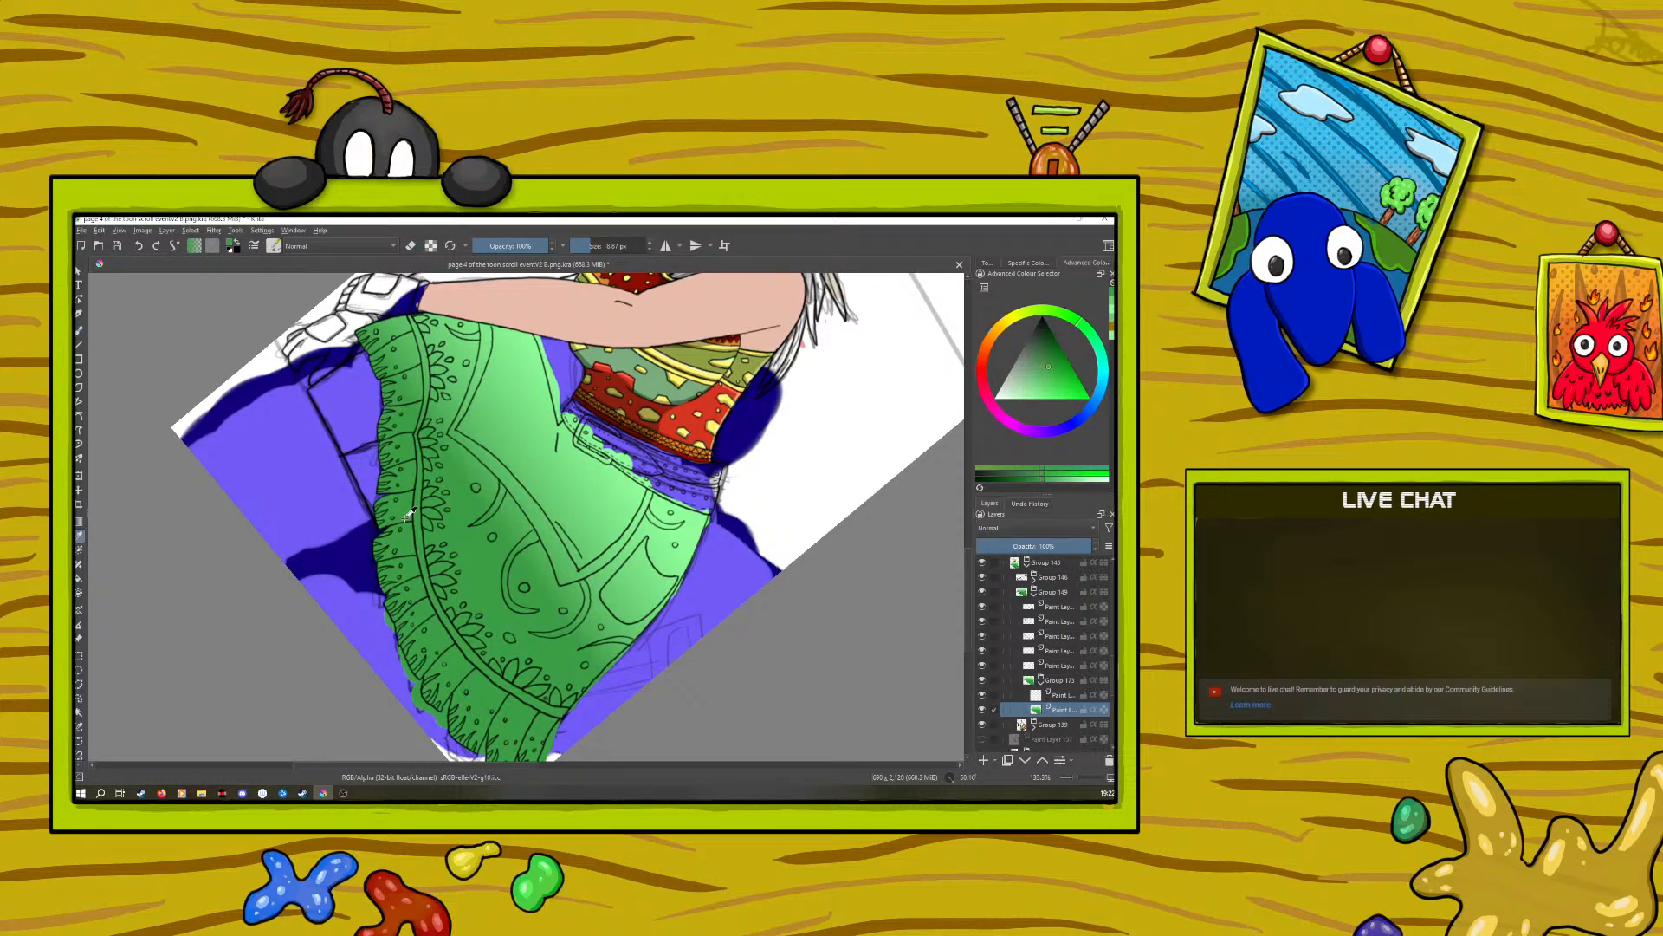
pyautogui.press('b')
pyautogui.click(412, 248)
pyautogui.click(411, 243)
pyautogui.moveTo(416, 700); pyautogui.dragTo(407, 672)
# Step: Trim the green along the rear ruffles of the hem so it follows the linework
pyautogui.rightClick(423, 614)
pyautogui.moveTo(499, 550); pyautogui.dragTo(326, 595)
pyautogui.click(389, 476)
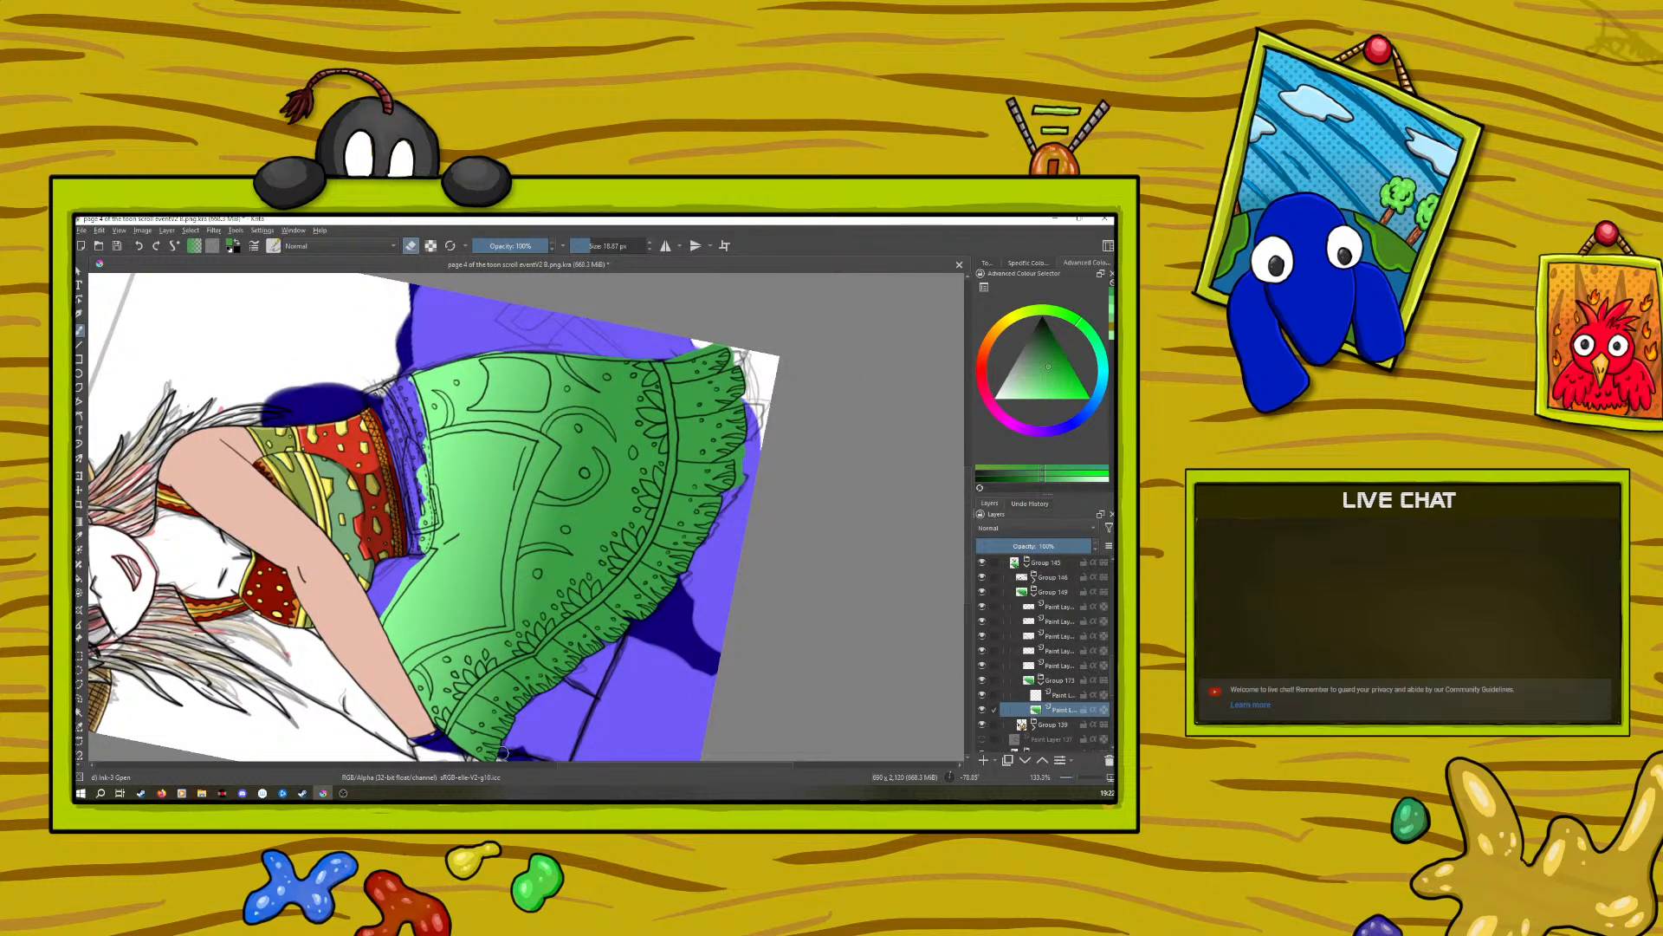
pyautogui.moveTo(590, 763); pyautogui.dragTo(634, 767)
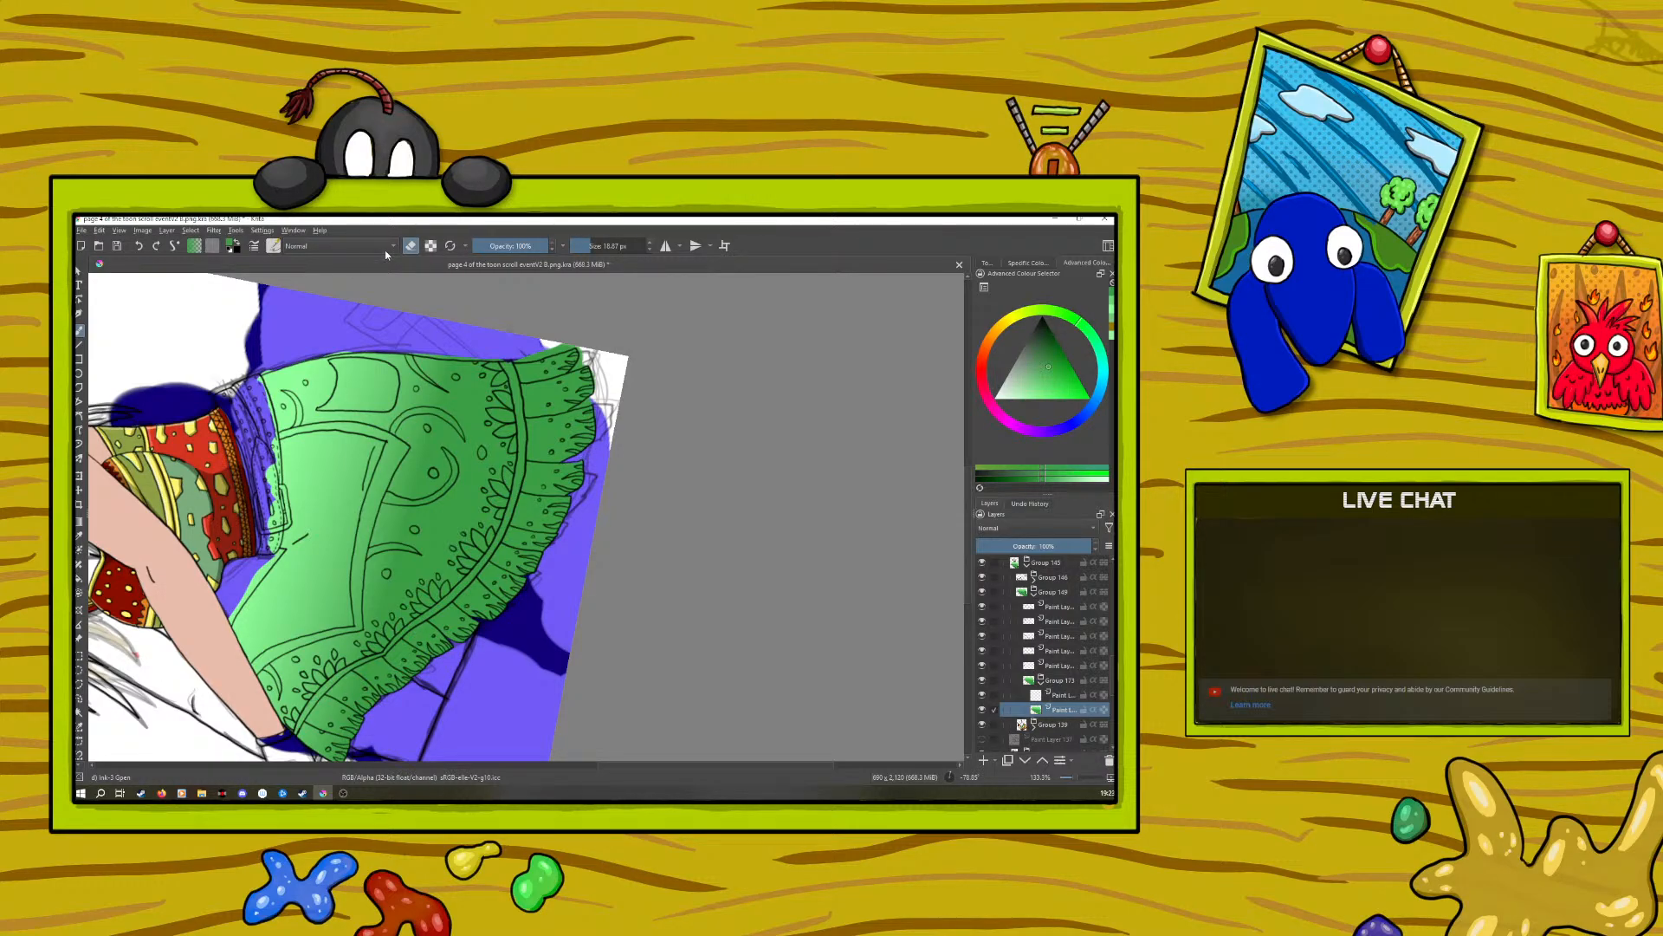
pyautogui.click(411, 246)
pyautogui.click(412, 246)
pyautogui.press('e')
pyautogui.moveTo(583, 349); pyautogui.dragTo(587, 363)
# Step: Clean the green edge at the rear tip of the ruffled hem and switch erasing off
pyautogui.rightClick(238, 456)
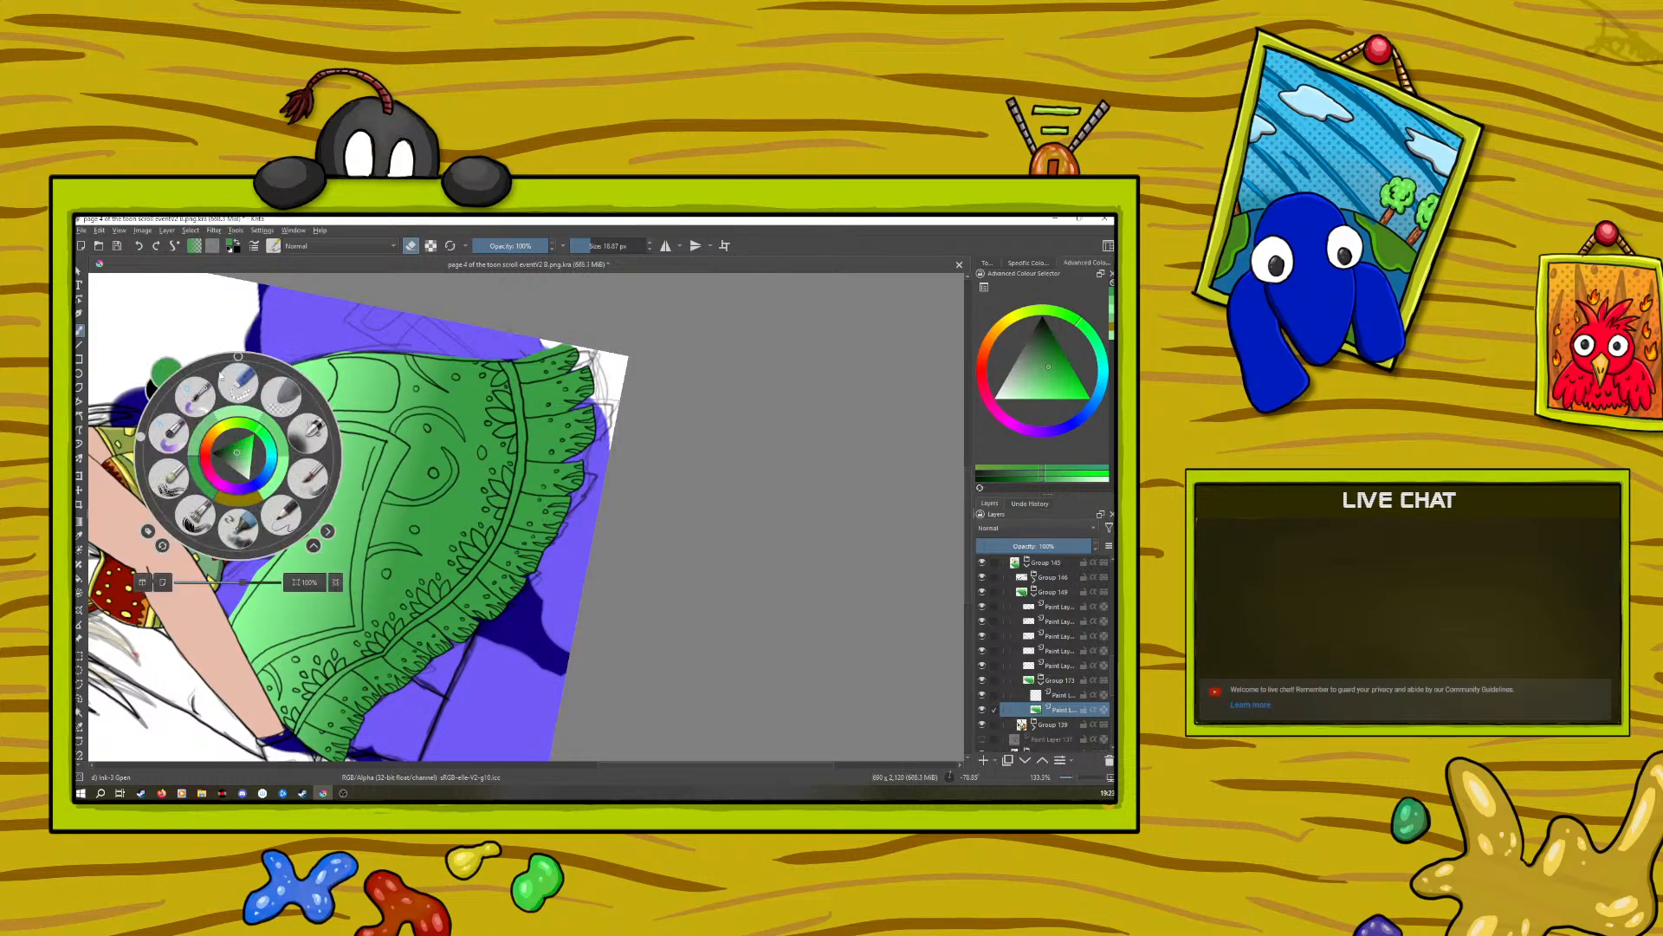
pyautogui.moveTo(142, 438); pyautogui.dragTo(248, 388)
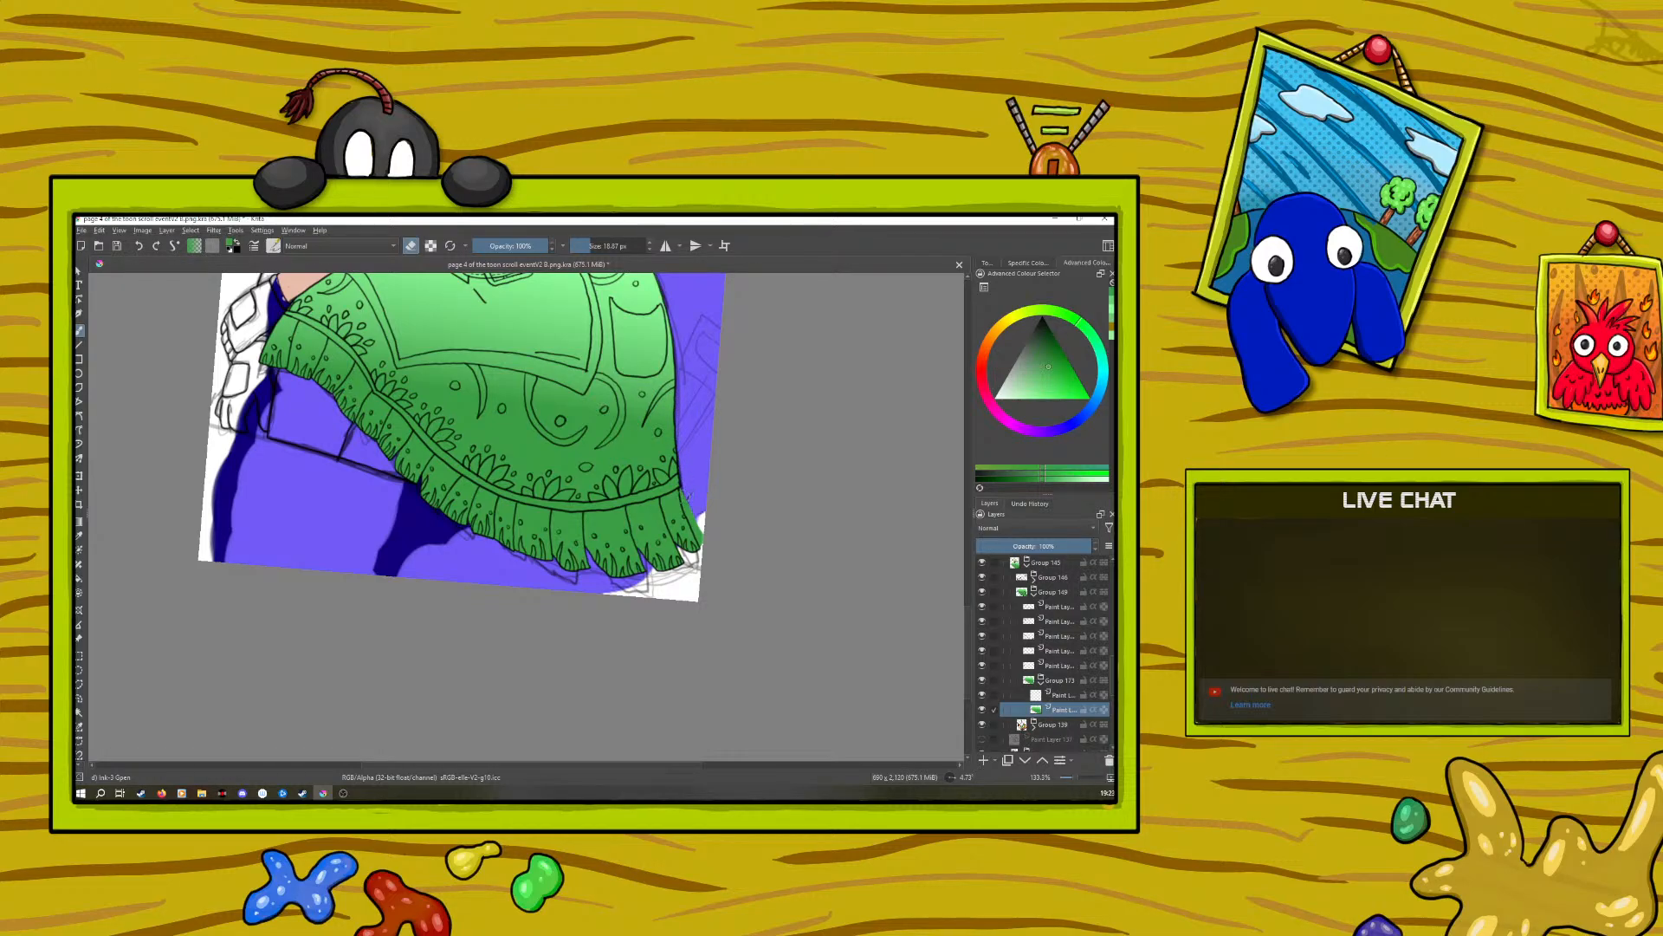
pyautogui.moveTo(690, 514); pyautogui.dragTo(702, 544)
pyautogui.click(411, 246)
# Step: Erase the green that spills past the linework along the front edge of the skirt's waist
pyautogui.moveTo(969, 643); pyautogui.dragTo(968, 612)
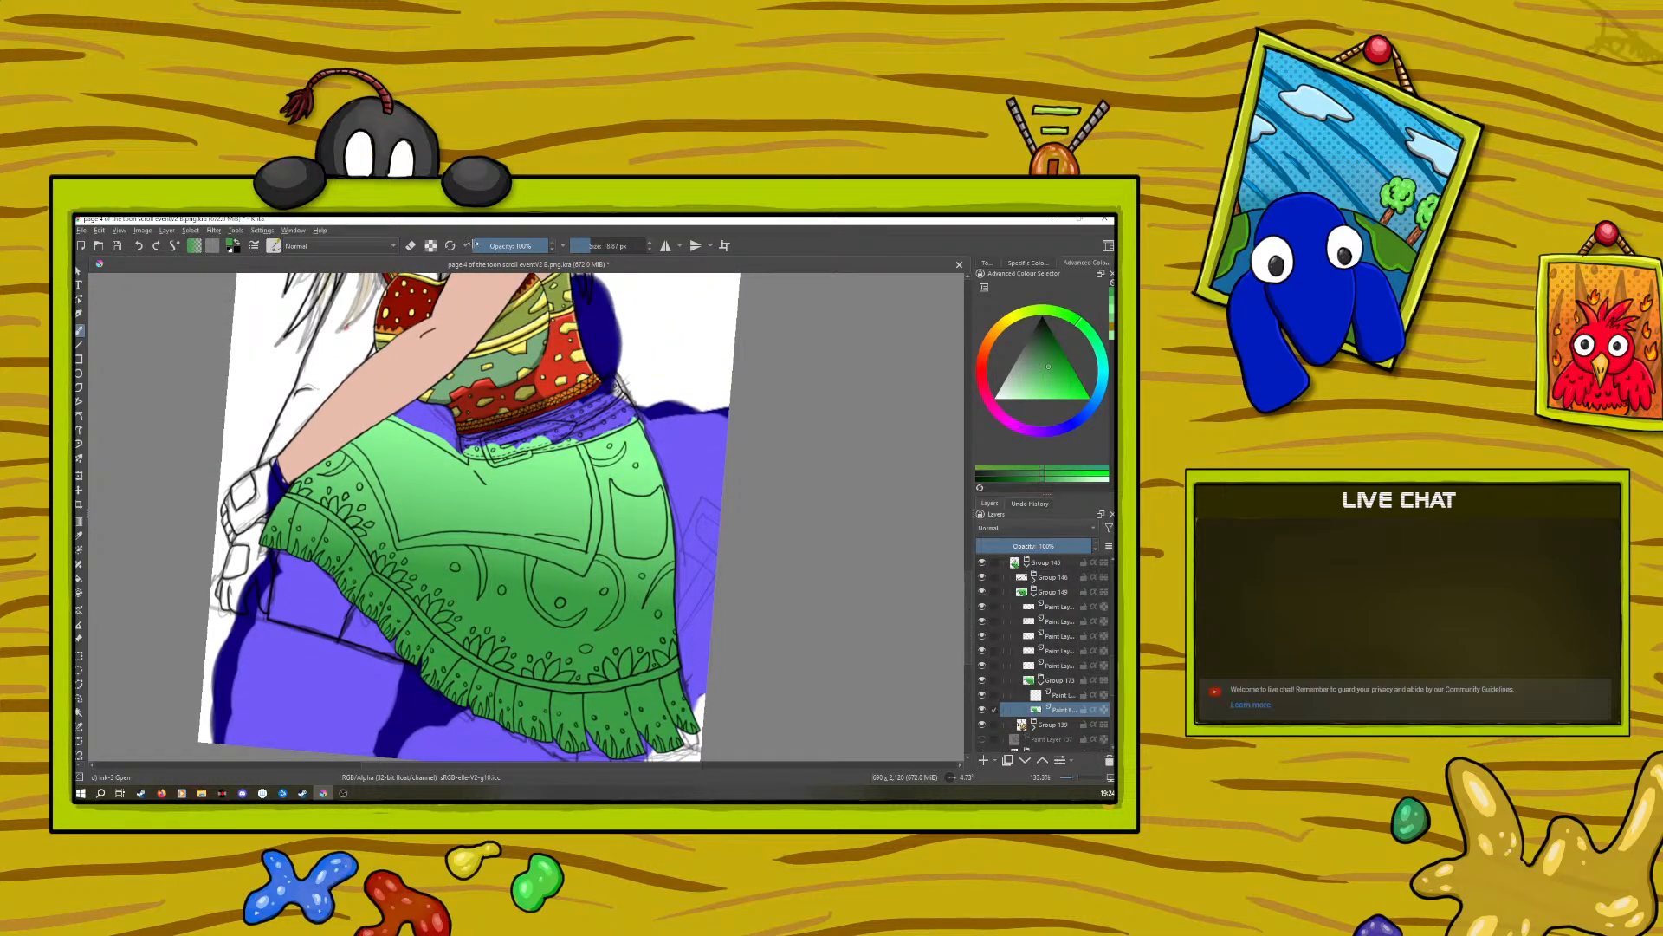
pyautogui.click(411, 246)
pyautogui.click(145, 247)
pyautogui.rightClick(505, 394)
pyautogui.moveTo(513, 297); pyautogui.dragTo(554, 310)
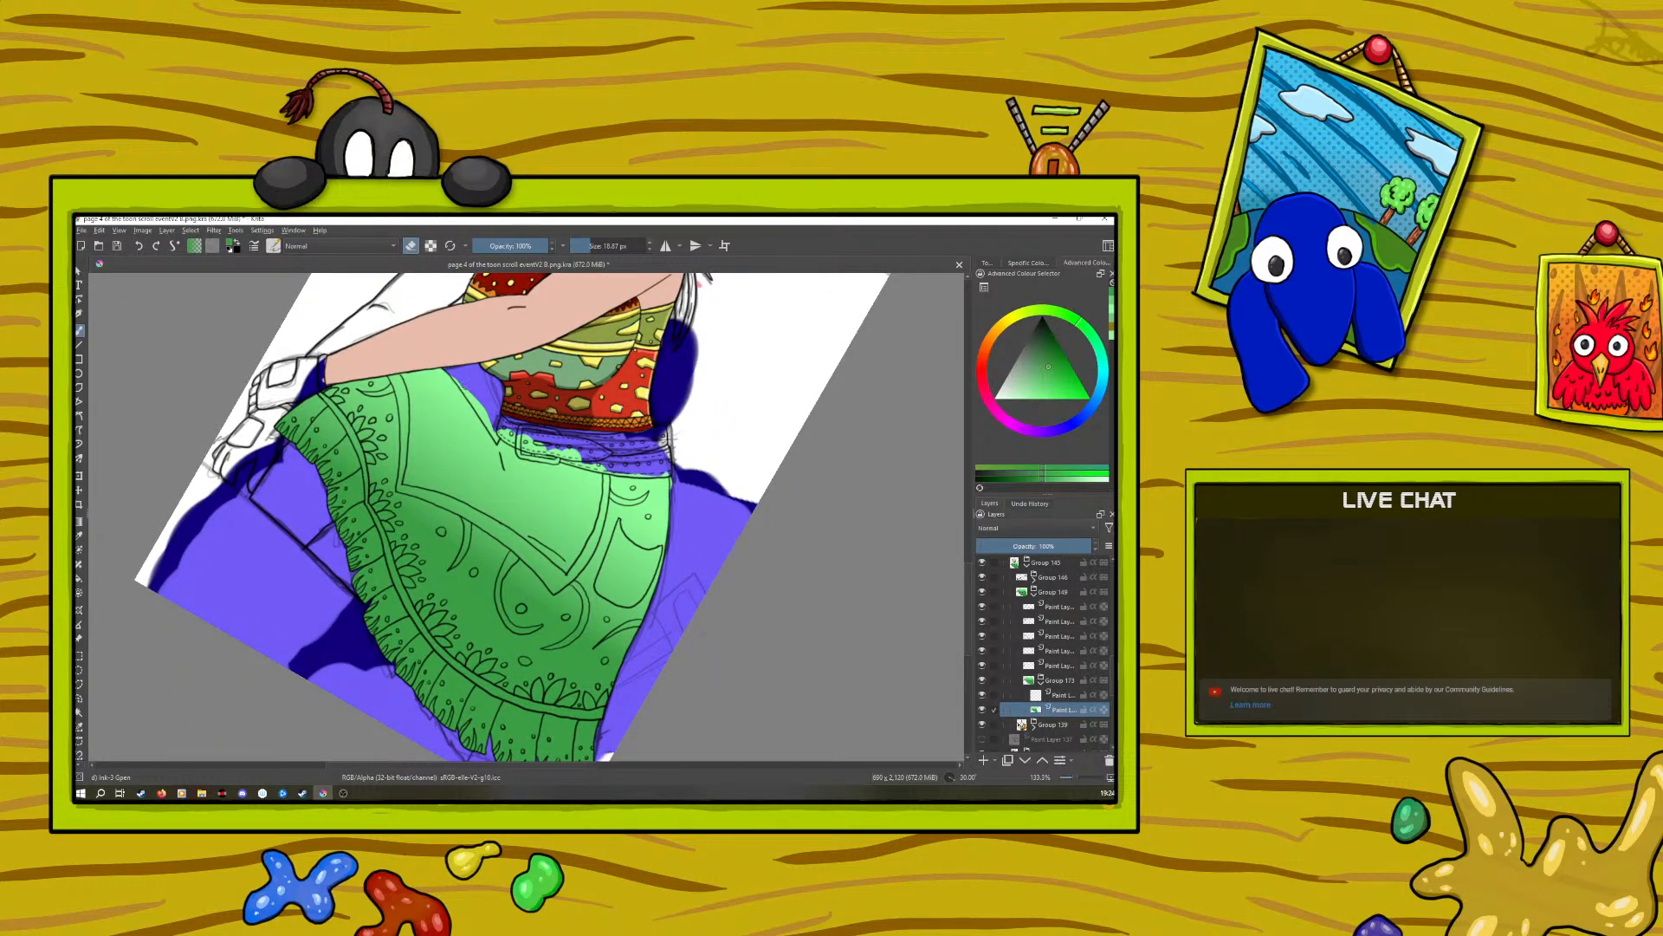
pyautogui.moveTo(465, 390); pyautogui.dragTo(486, 420)
pyautogui.moveTo(502, 425); pyautogui.dragTo(521, 440)
# Step: Erase the green that spills over the purple sash so the waistband edge follows the linework
pyautogui.rightClick(463, 438)
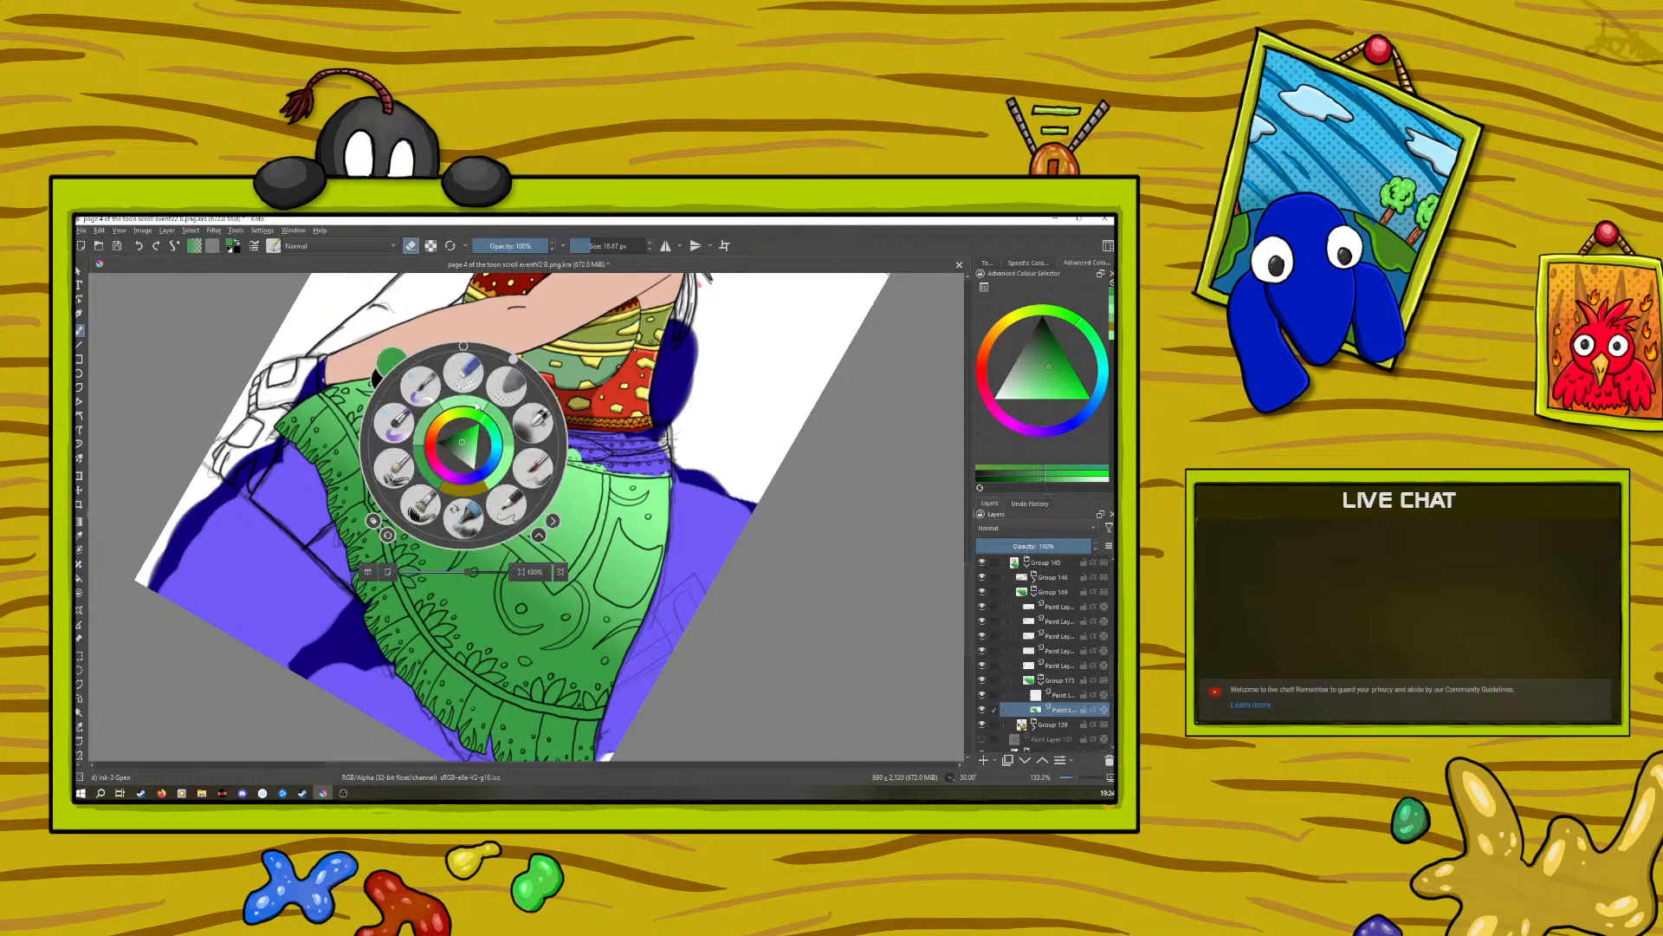
pyautogui.moveTo(515, 361); pyautogui.dragTo(501, 275)
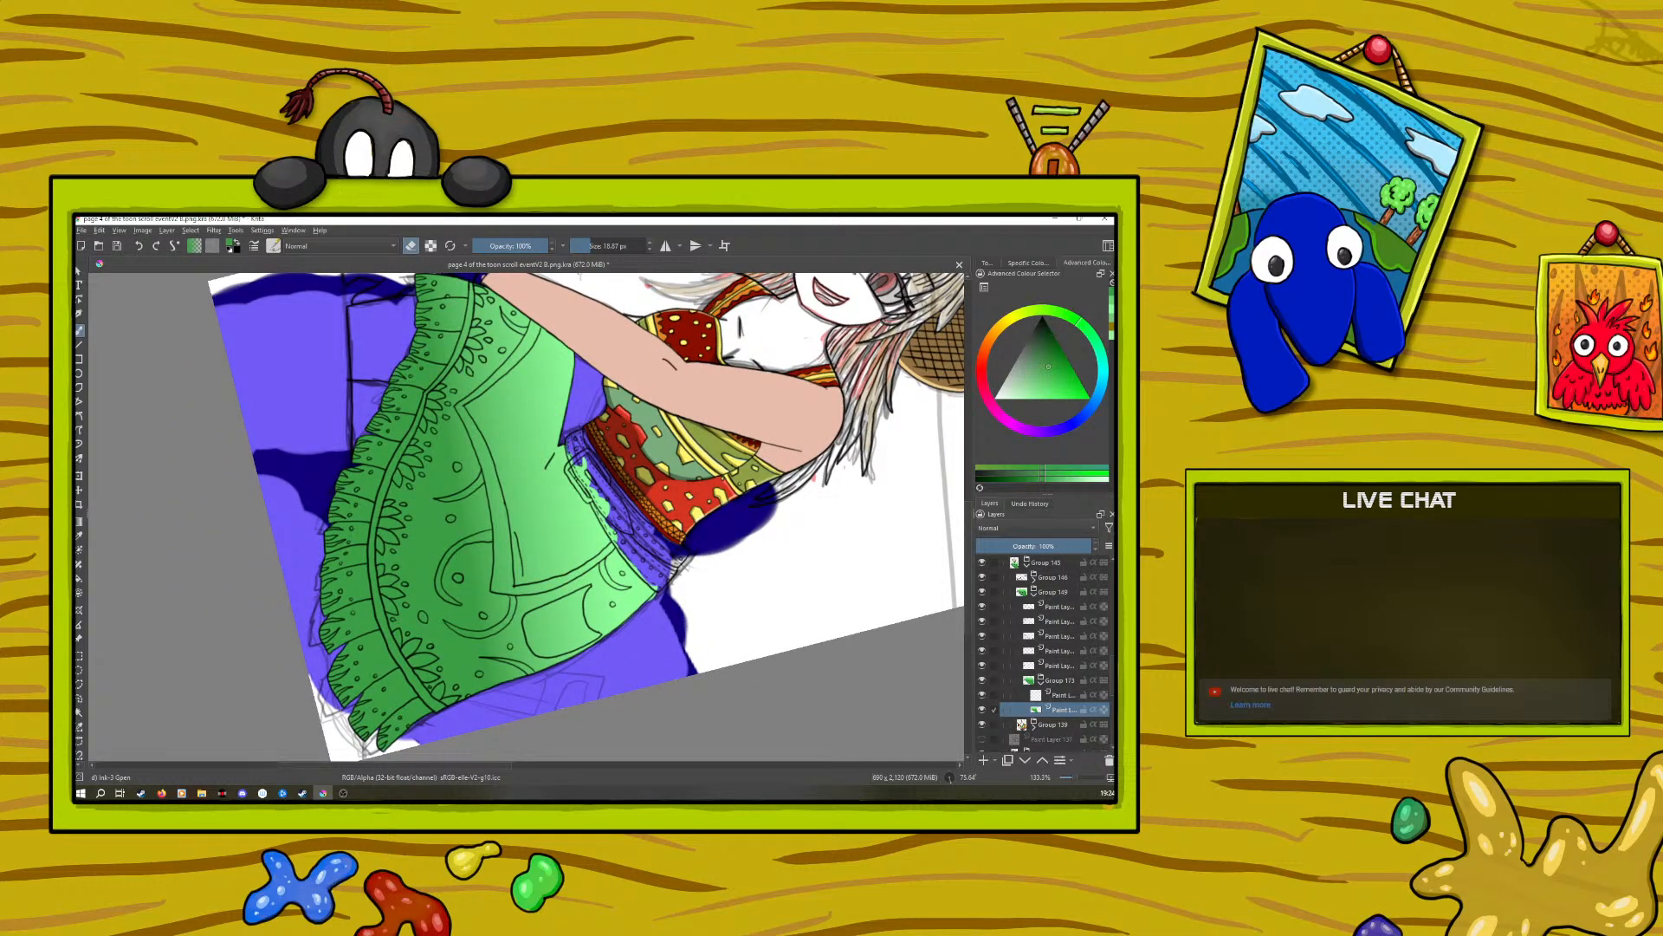
pyautogui.moveTo(579, 467)
pyautogui.mouseDown()
pyautogui.moveTo(606, 507)
pyautogui.moveTo(580, 466)
pyautogui.mouseUp()
pyautogui.moveTo(615, 537)
pyautogui.mouseDown()
pyautogui.moveTo(594, 501)
pyautogui.moveTo(661, 592)
pyautogui.mouseUp()
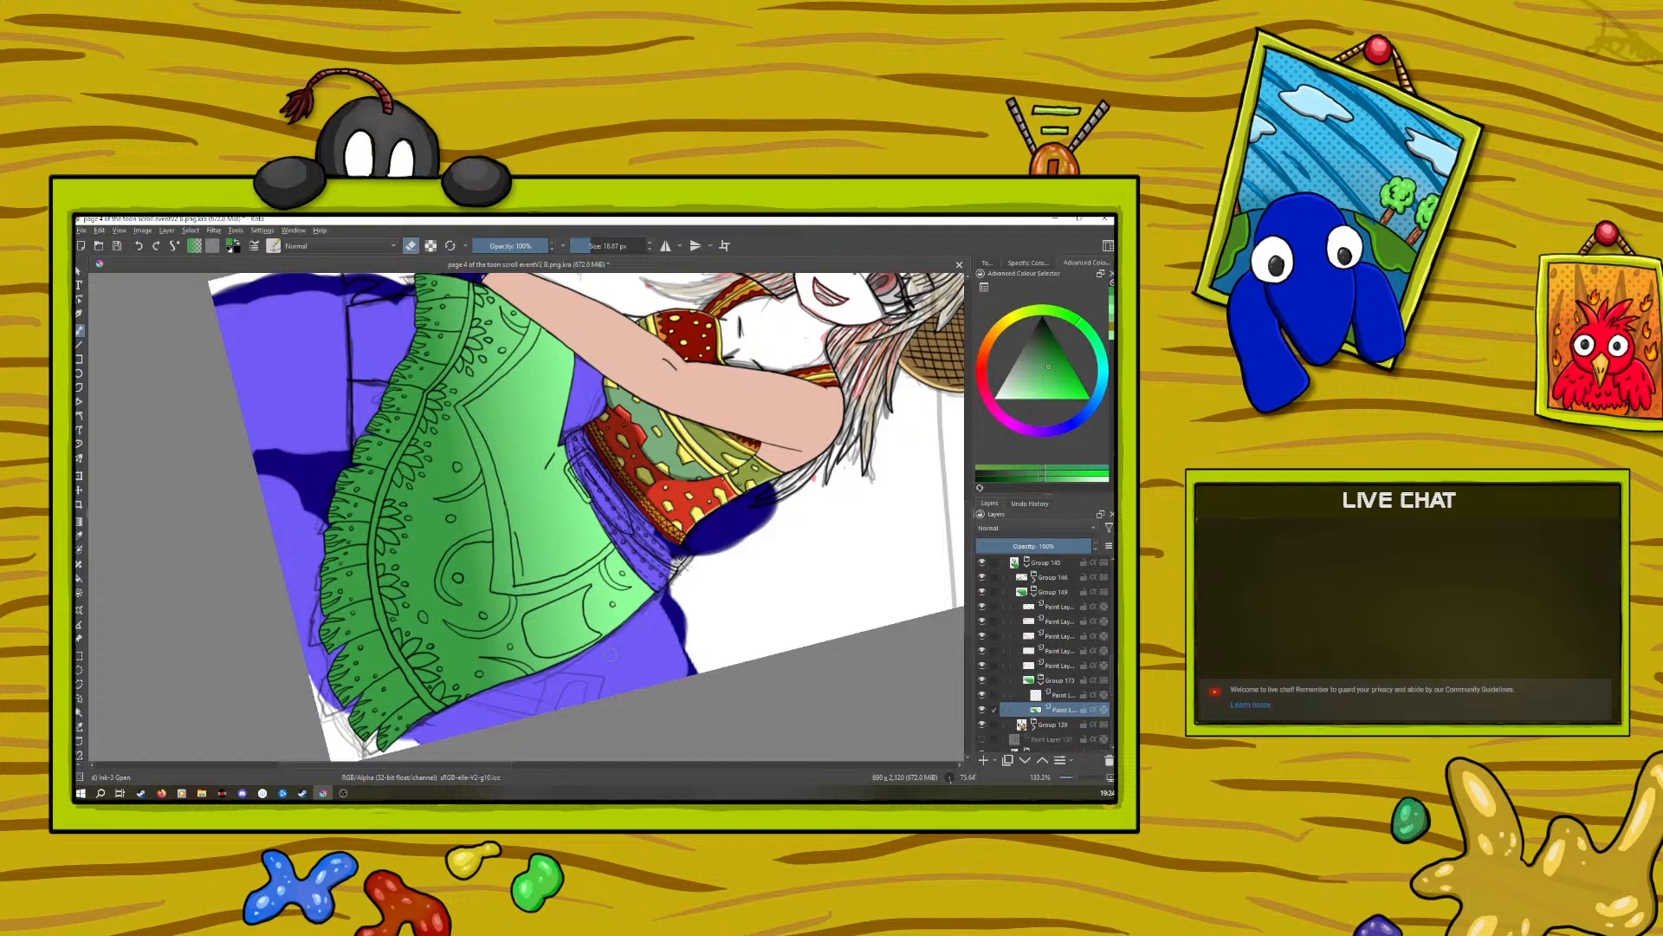
# Step: On the paint layer directly above the skirt's green, sample yellow from the hat's flower and paint the front stretch of the trim band
pyautogui.scroll(4, 967, 573)
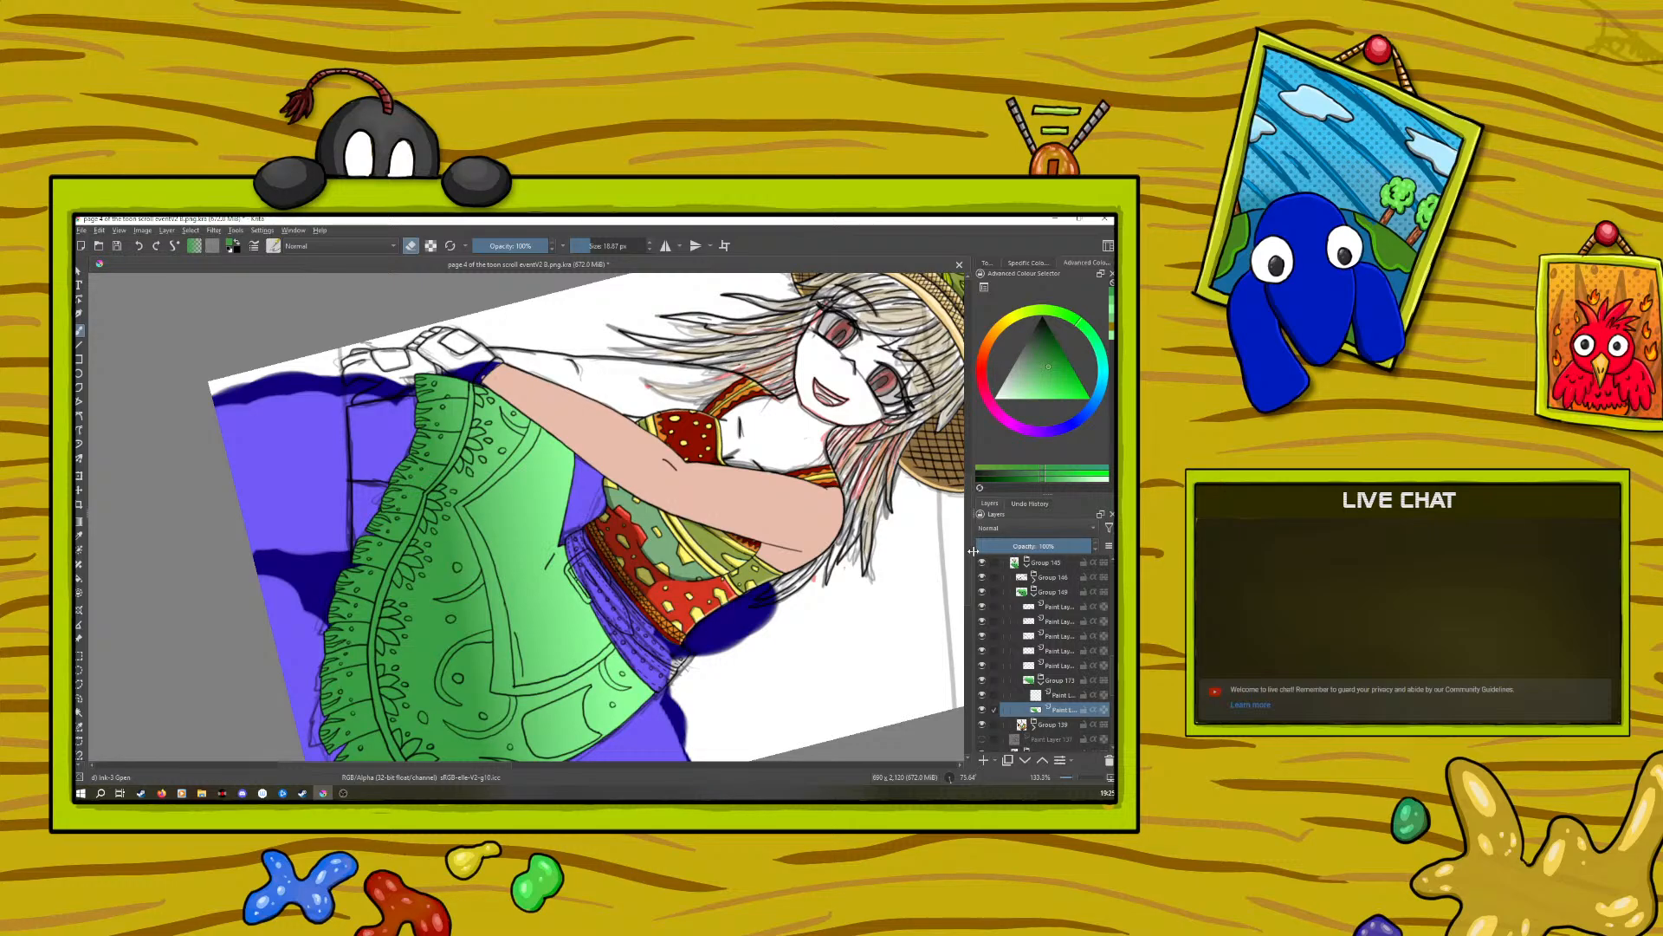
pyautogui.click(1061, 694)
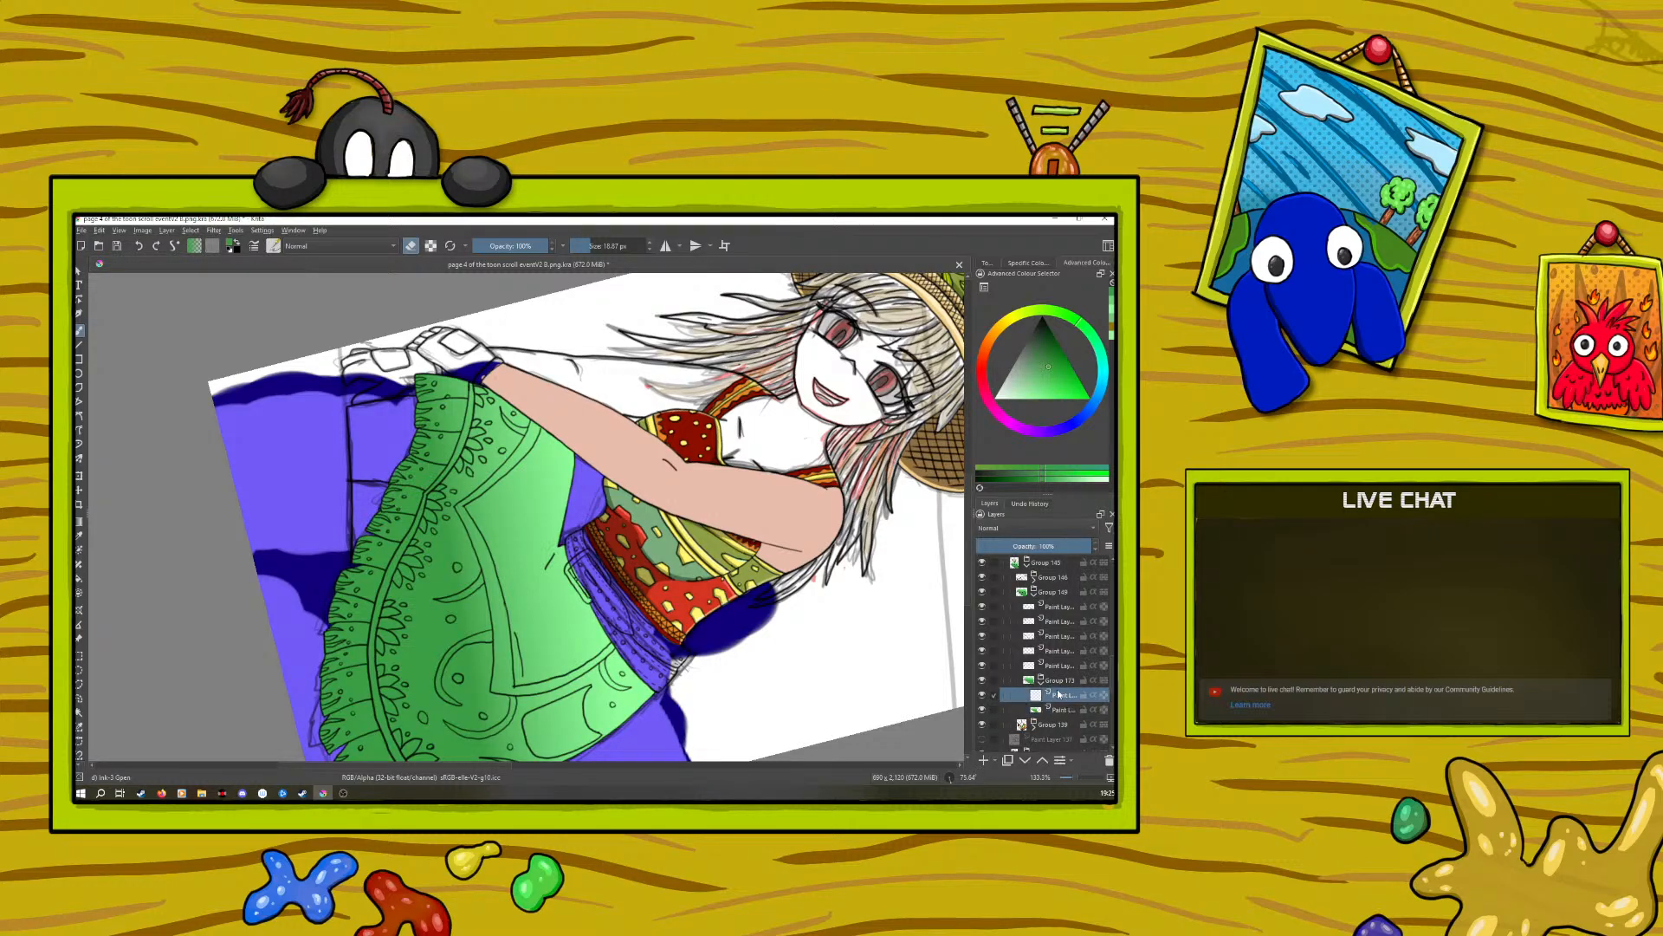
pyautogui.rightClick(371, 547)
pyautogui.moveTo(469, 523); pyautogui.dragTo(398, 450)
pyautogui.click(378, 372)
pyautogui.moveTo(968, 582); pyautogui.dragTo(971, 513)
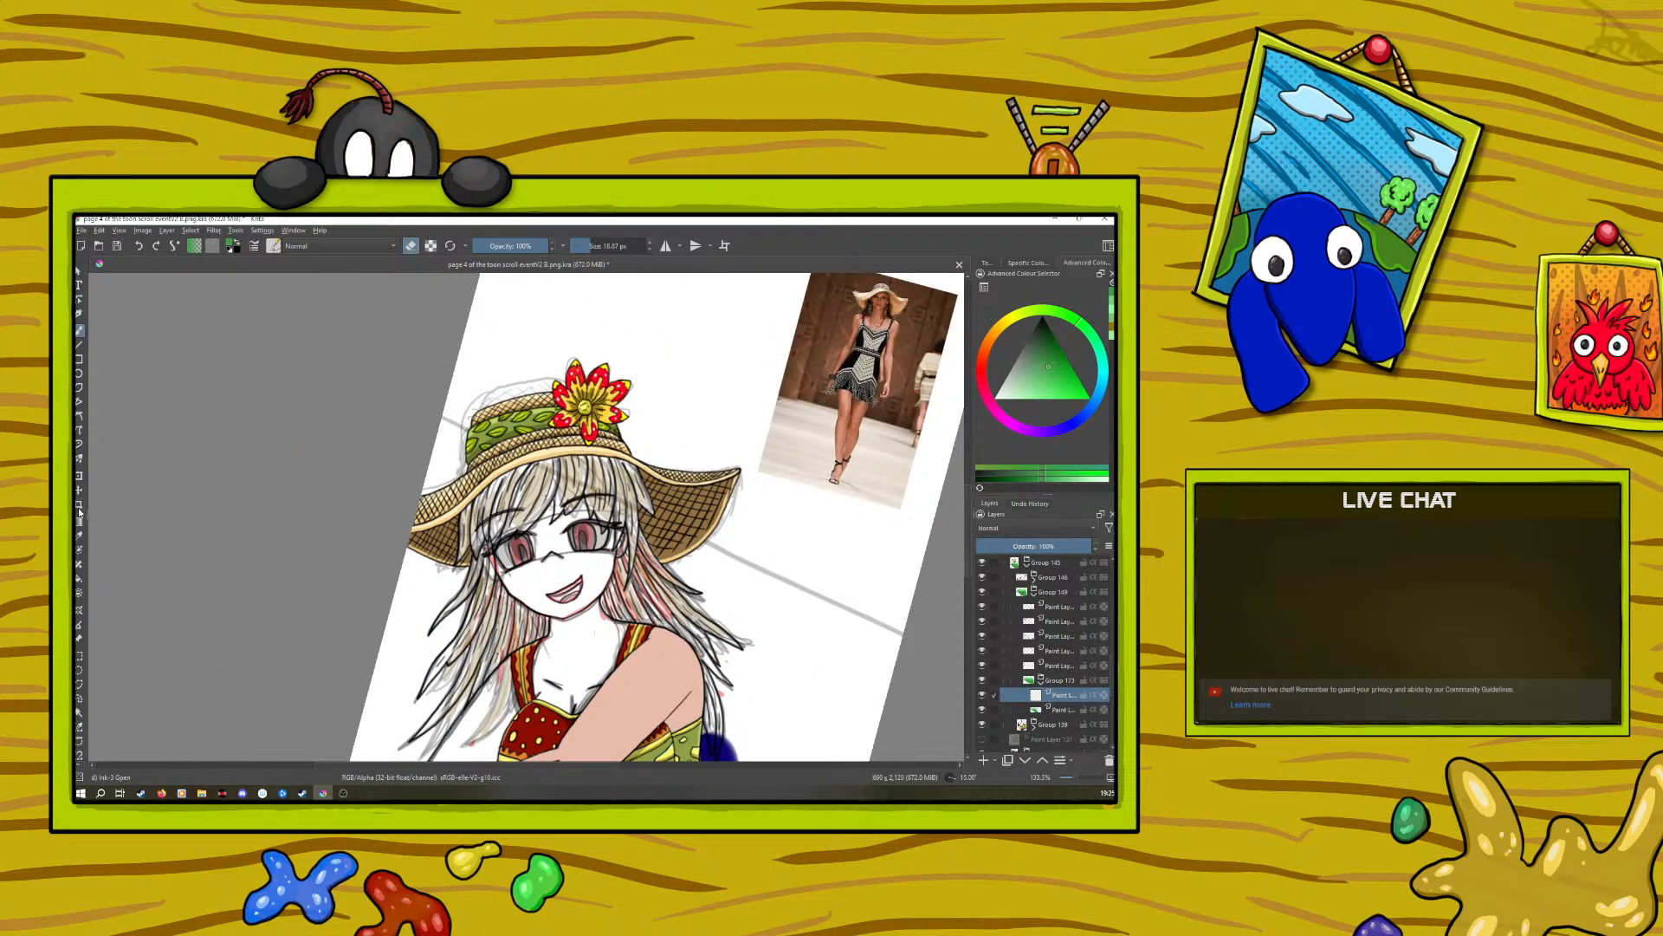
pyautogui.click(79, 535)
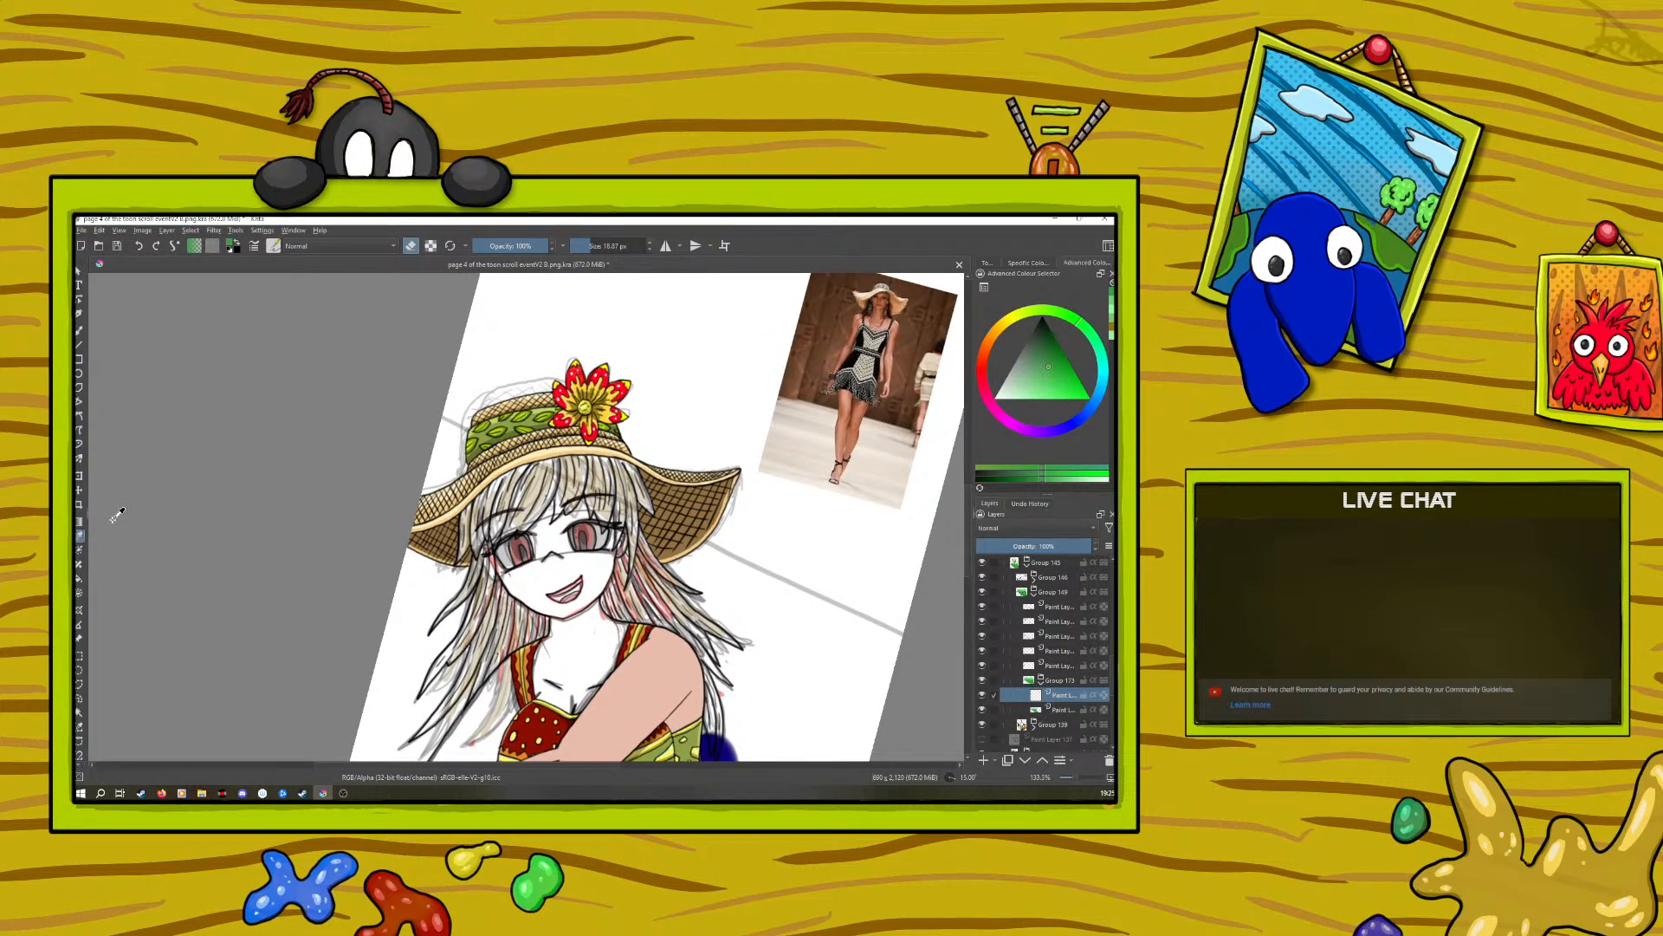
pyautogui.click(593, 396)
pyautogui.click(79, 332)
pyautogui.moveTo(969, 524); pyautogui.dragTo(970, 597)
pyautogui.click(452, 481)
pyautogui.moveTo(451, 477); pyautogui.dragTo(485, 571)
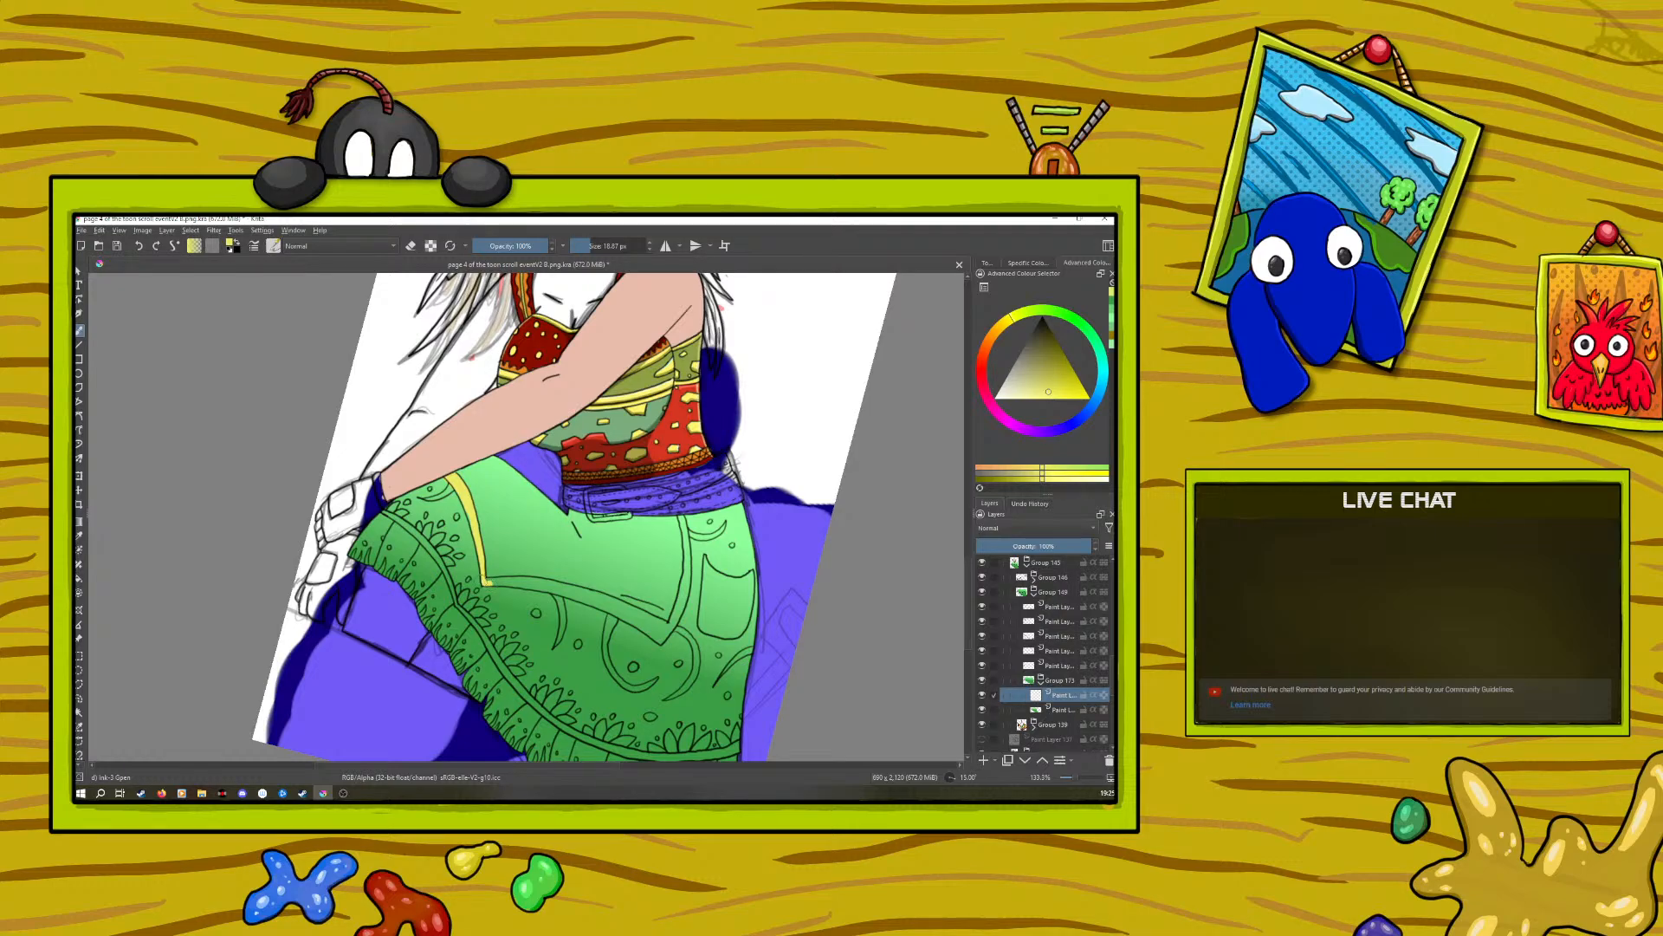
# Step: Paint the lower stretch of the skirt's trim band yellow and trim its edge with the eraser
pyautogui.rightClick(415, 548)
pyautogui.moveTo(440, 456)
pyautogui.mouseDown()
pyautogui.moveTo(495, 498)
pyautogui.moveTo(467, 463)
pyautogui.moveTo(474, 565)
pyautogui.moveTo(452, 516)
pyautogui.moveTo(495, 605)
pyautogui.moveTo(472, 561)
pyautogui.moveTo(501, 699)
pyautogui.mouseUp()
pyautogui.moveTo(502, 668)
pyautogui.mouseDown()
pyautogui.moveTo(494, 697)
pyautogui.moveTo(497, 639)
pyautogui.mouseUp()
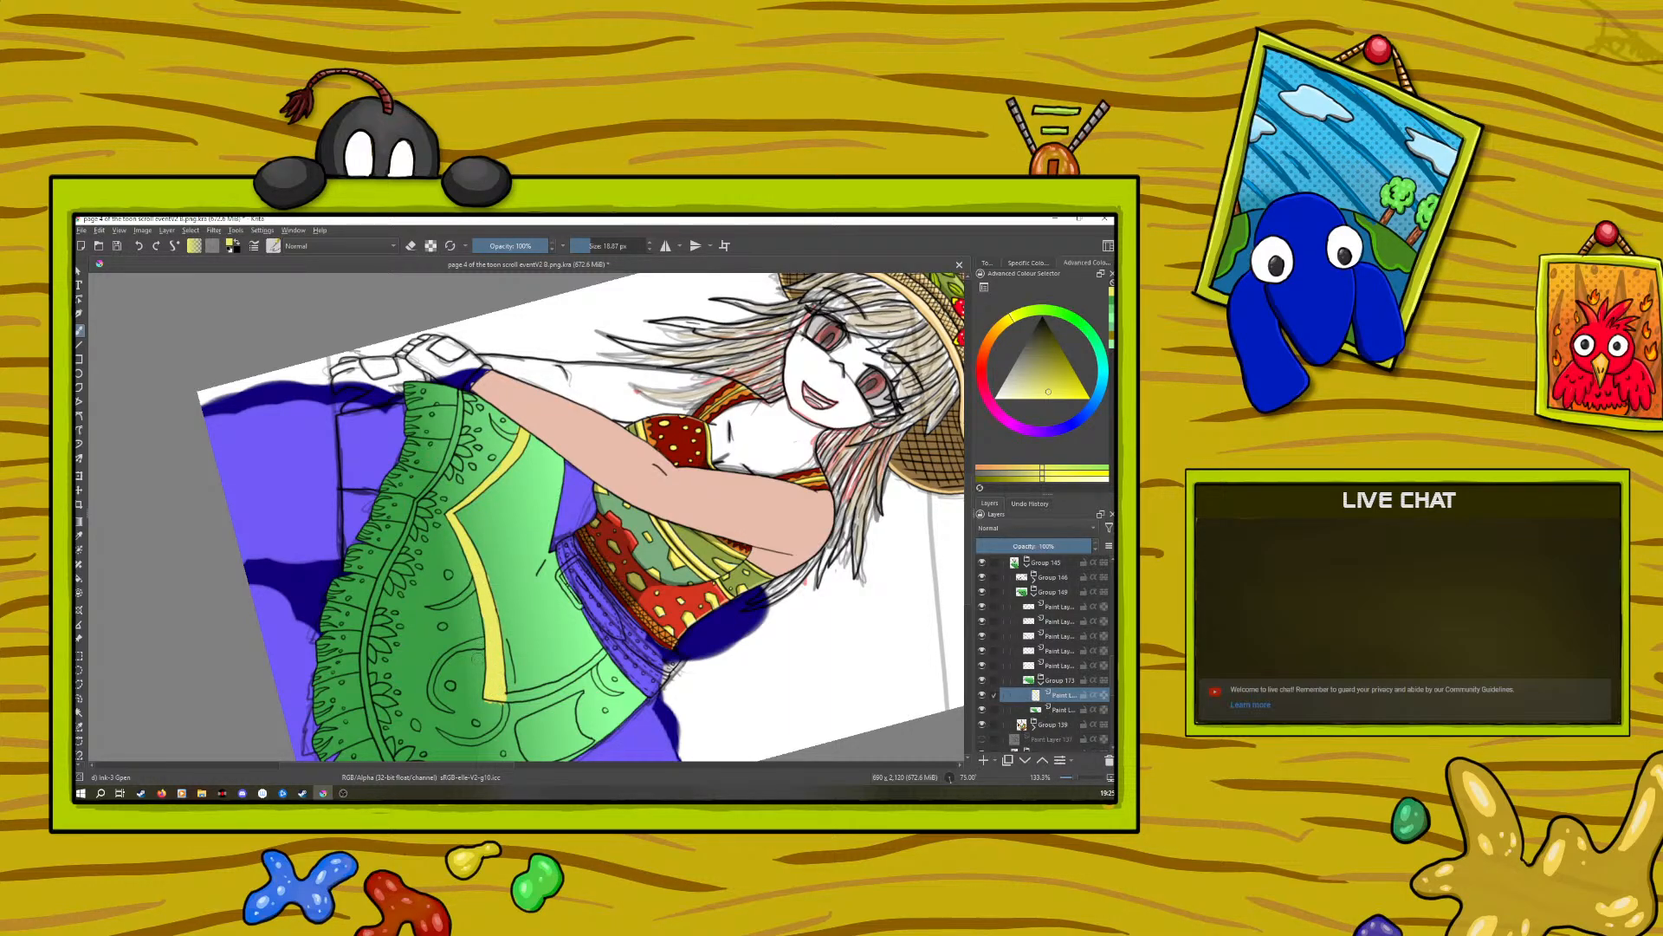
pyautogui.click(410, 247)
pyautogui.moveTo(499, 612); pyautogui.dragTo(506, 637)
# Step: Paint the rear stretch of the trim band yellow from its lower corner up to the sash
pyautogui.rightClick(483, 615)
pyautogui.moveTo(579, 590); pyautogui.dragTo(482, 516)
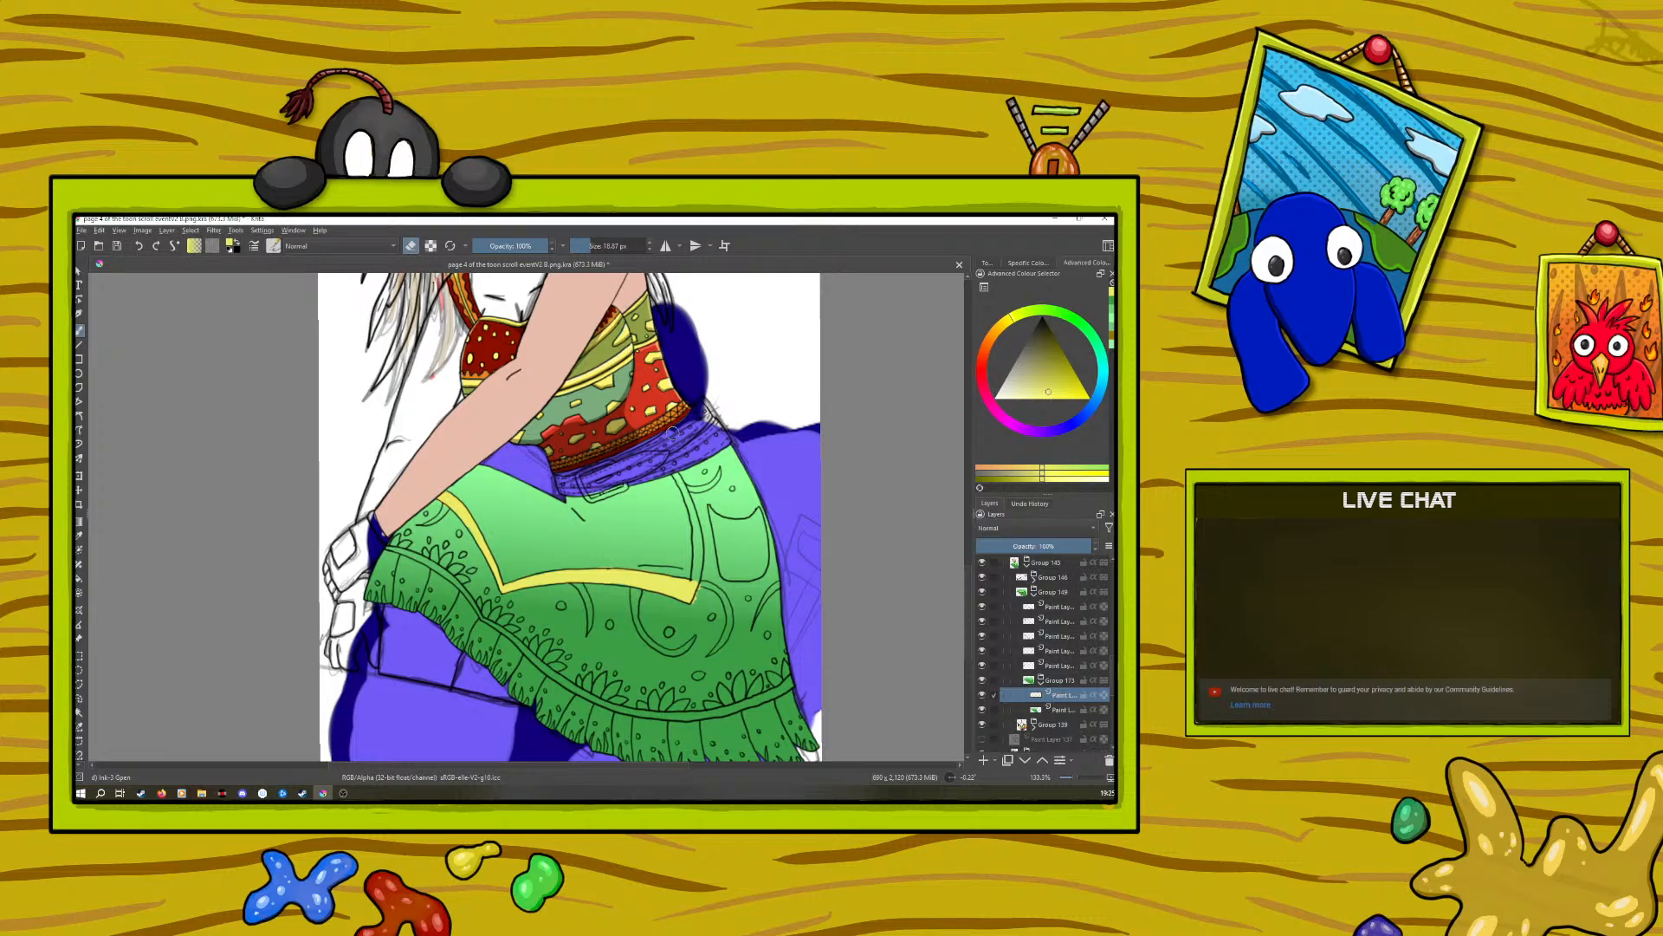
pyautogui.press('e')
pyautogui.moveTo(686, 491); pyautogui.dragTo(699, 585)
pyautogui.click(412, 246)
# Step: Sample red from the hat's flower and colour the leafy motifs above the hem nearest the character's hand
pyautogui.moveTo(969, 572); pyautogui.dragTo(972, 517)
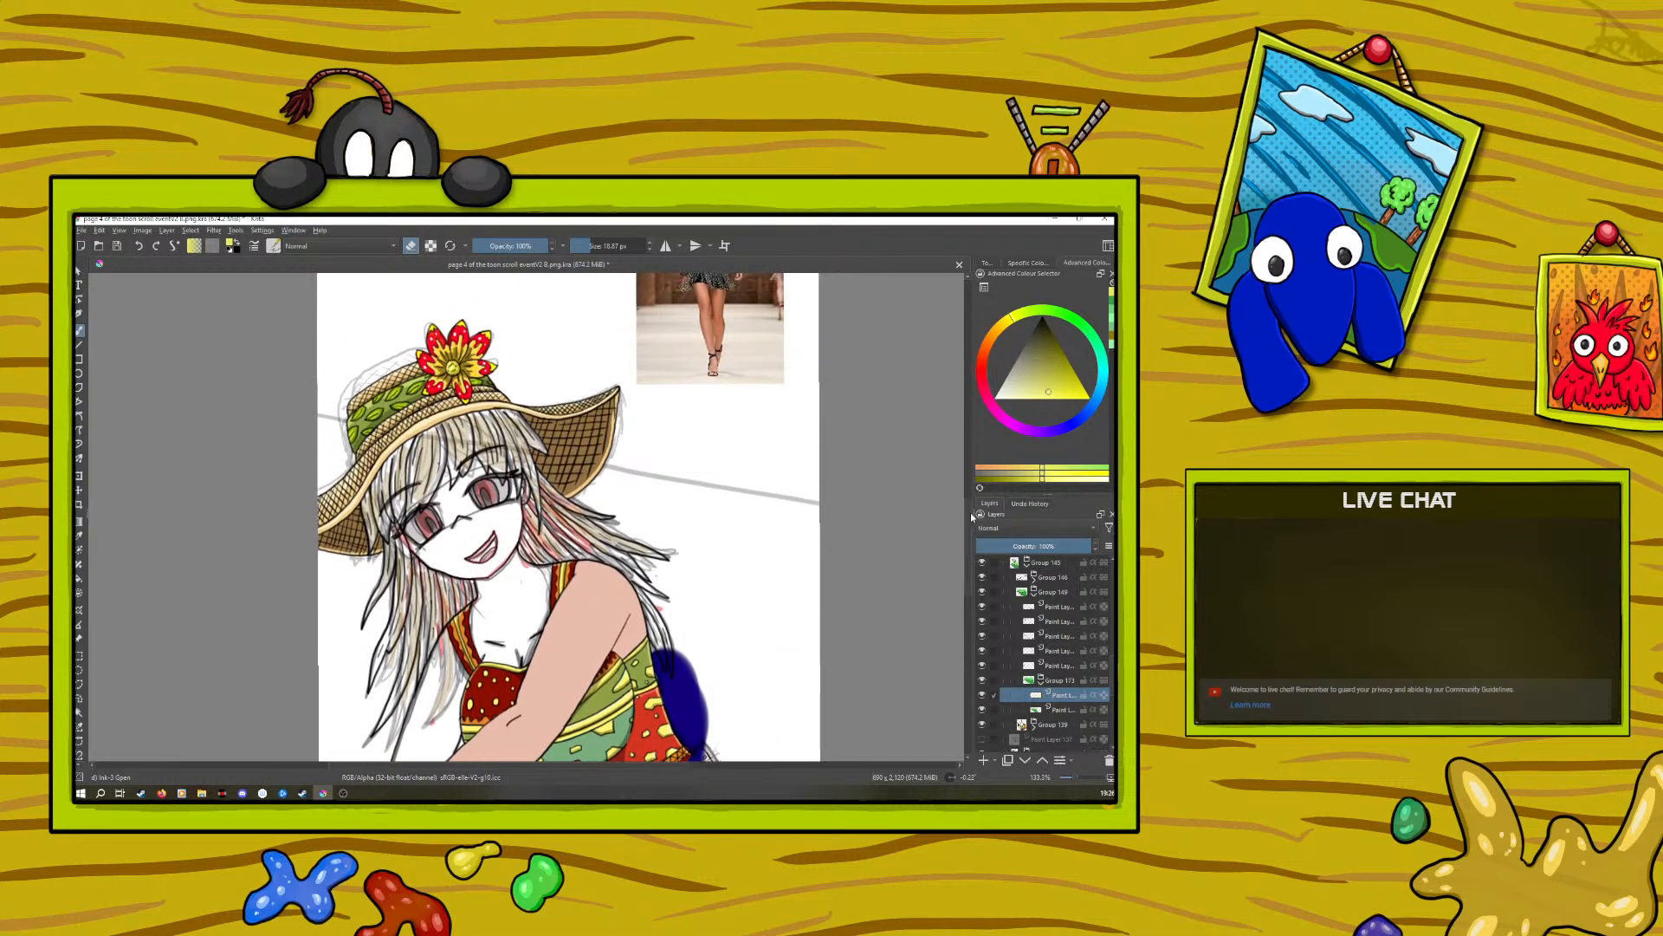
pyautogui.click(80, 535)
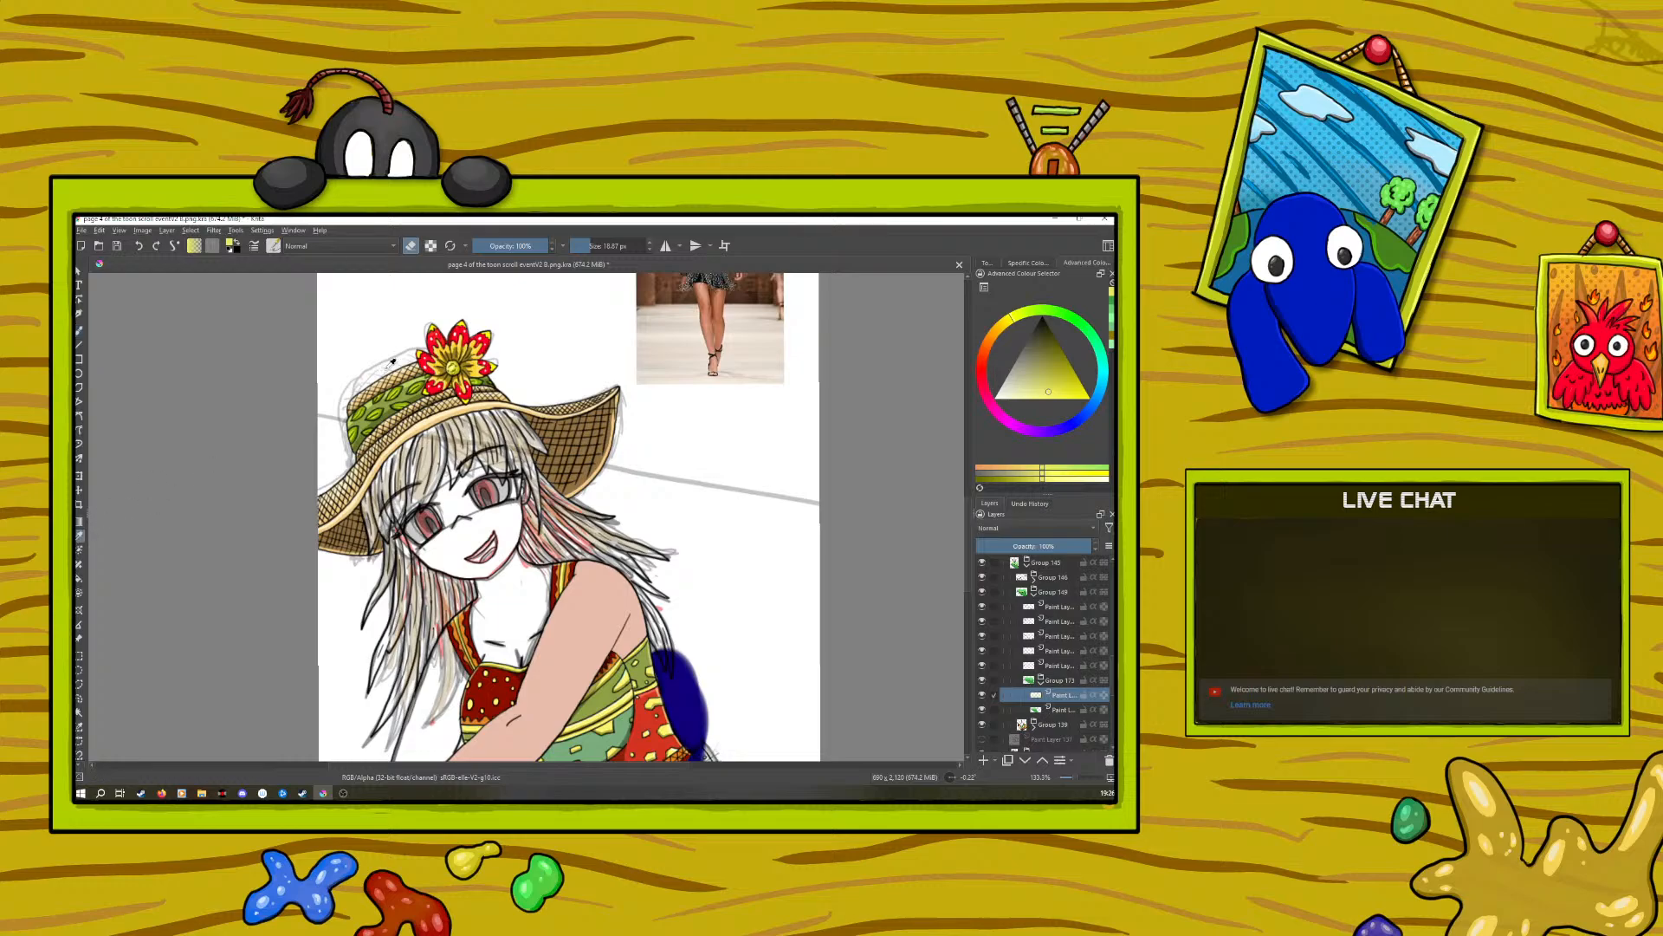
pyautogui.click(437, 335)
pyautogui.click(80, 331)
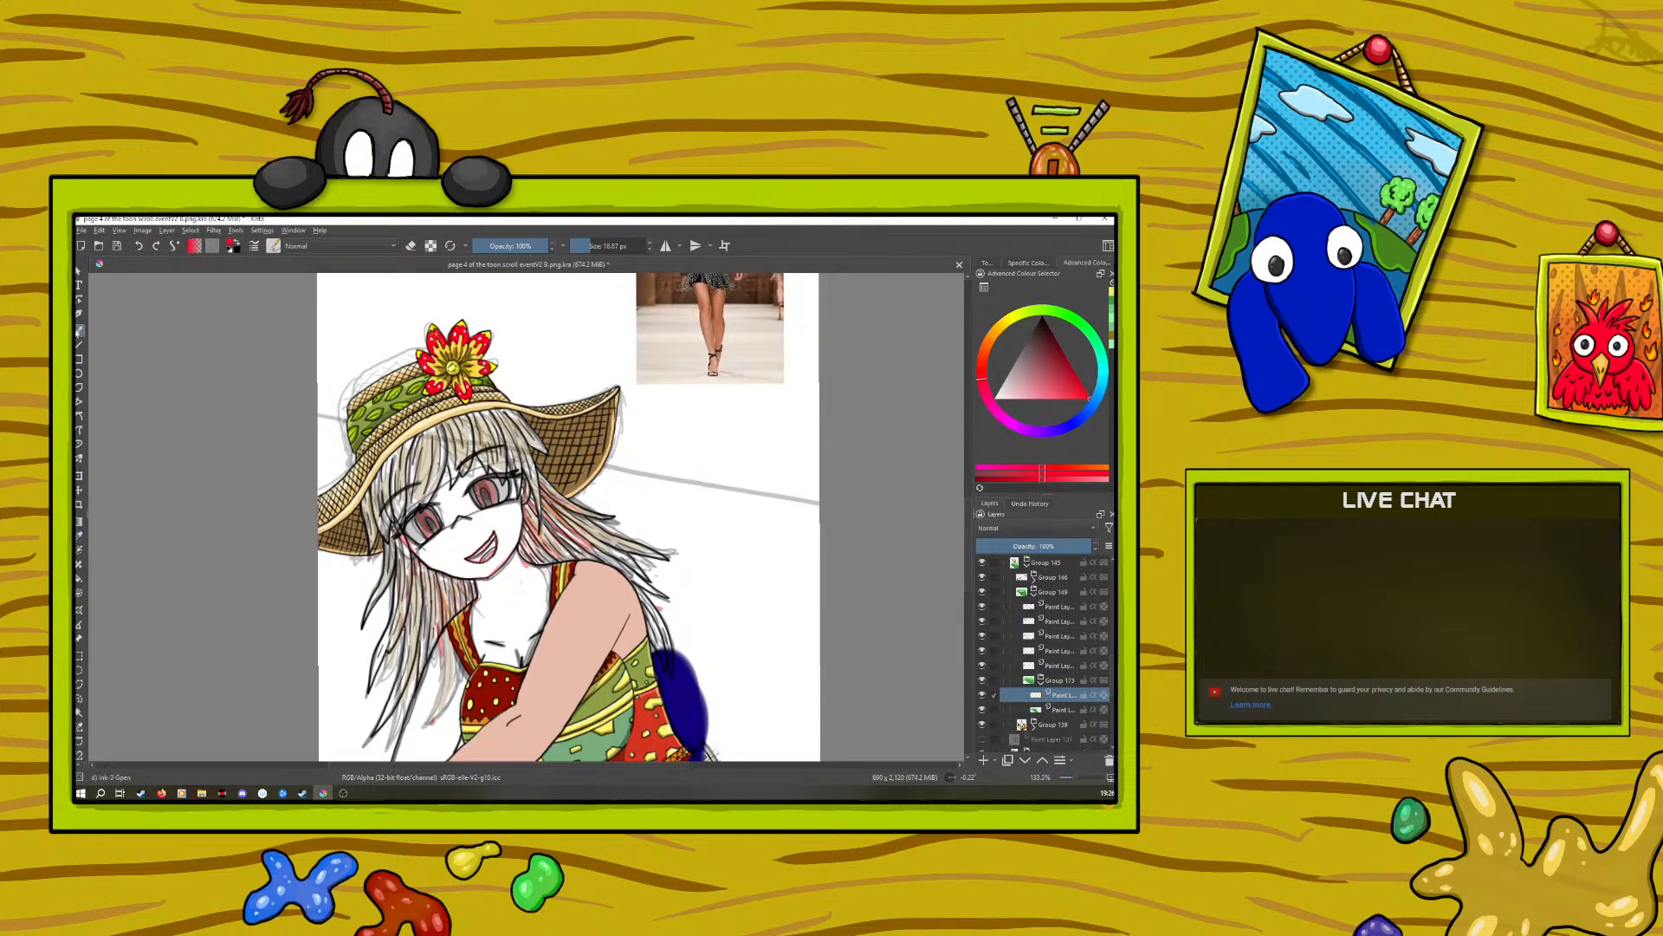
pyautogui.moveTo(968, 520); pyautogui.dragTo(973, 575)
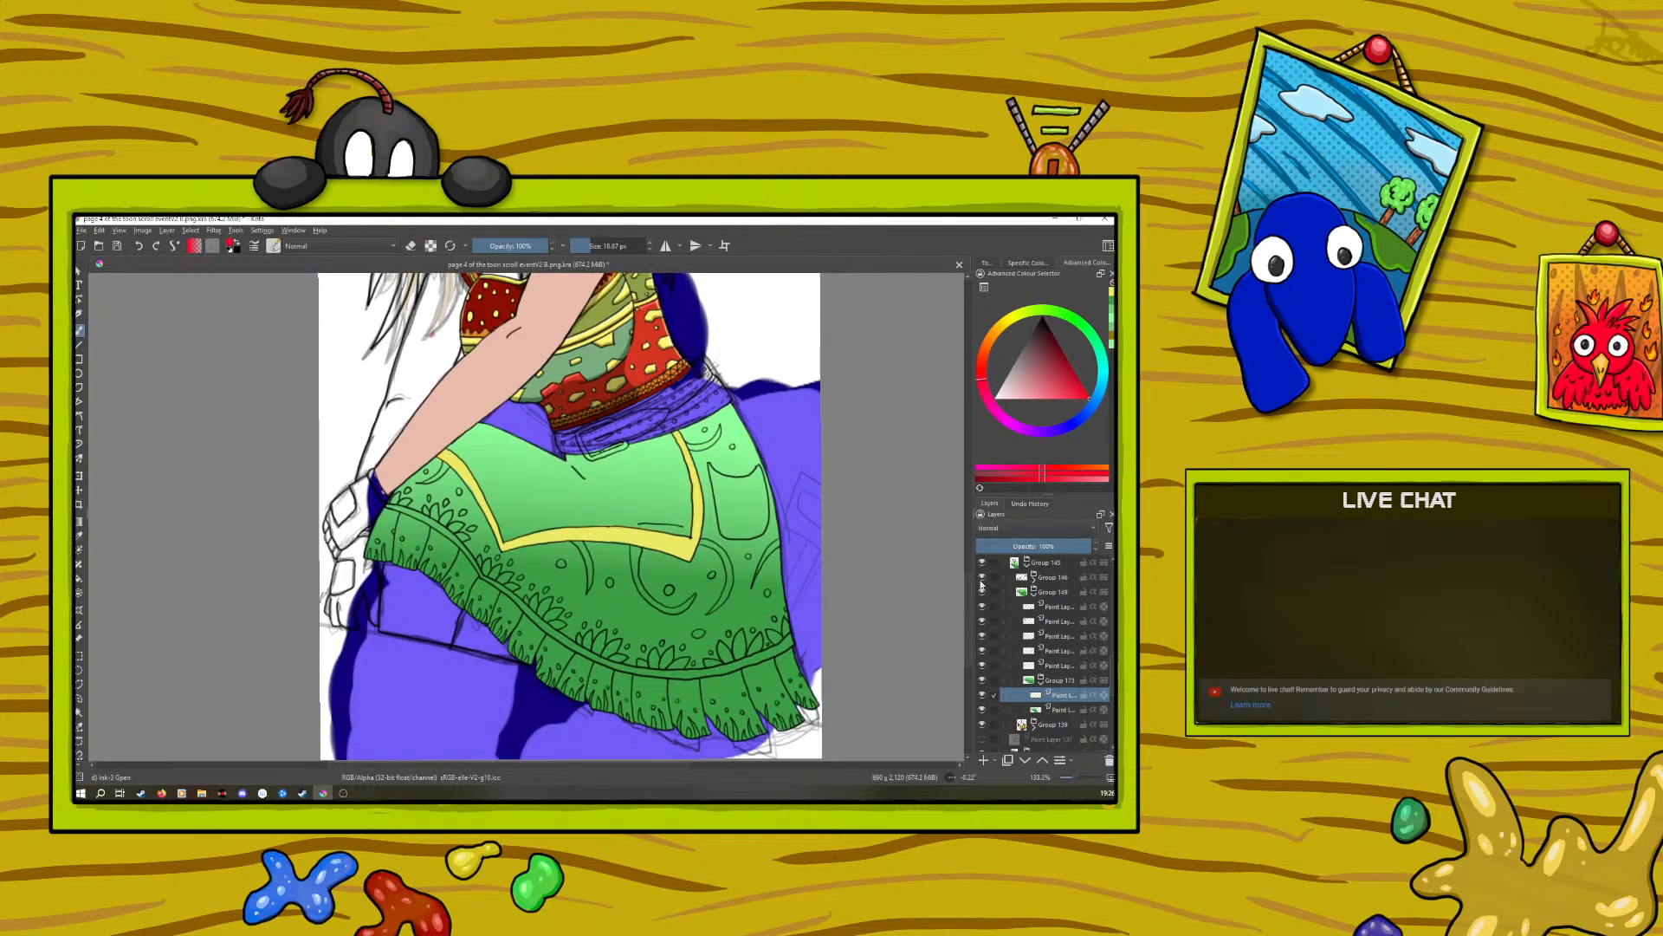
pyautogui.moveTo(506, 509)
pyautogui.mouseDown()
pyautogui.moveTo(492, 491)
pyautogui.moveTo(505, 523)
pyautogui.moveTo(488, 493)
pyautogui.mouseUp()
pyautogui.click(140, 246)
pyautogui.moveTo(442, 520); pyautogui.dragTo(427, 511)
pyautogui.moveTo(512, 765); pyautogui.dragTo(483, 765)
pyautogui.moveTo(462, 498); pyautogui.dragTo(466, 501)
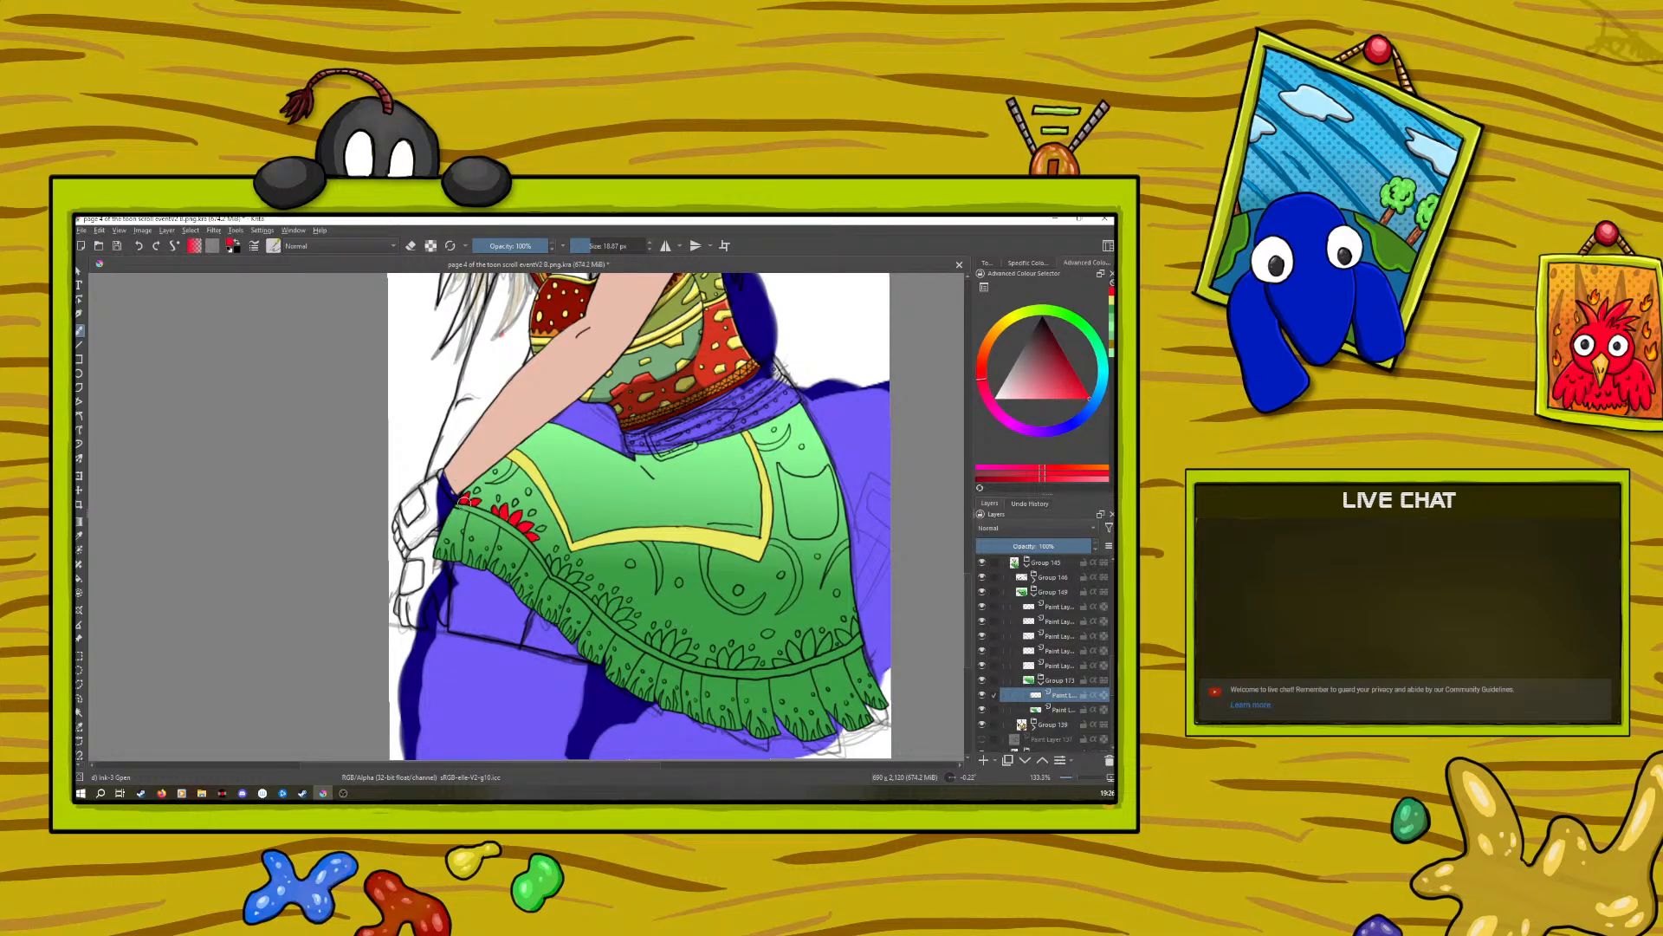
# Step: Continue colouring the leafy motifs red along the front and middle stretches above the hem
pyautogui.rightClick(452, 614)
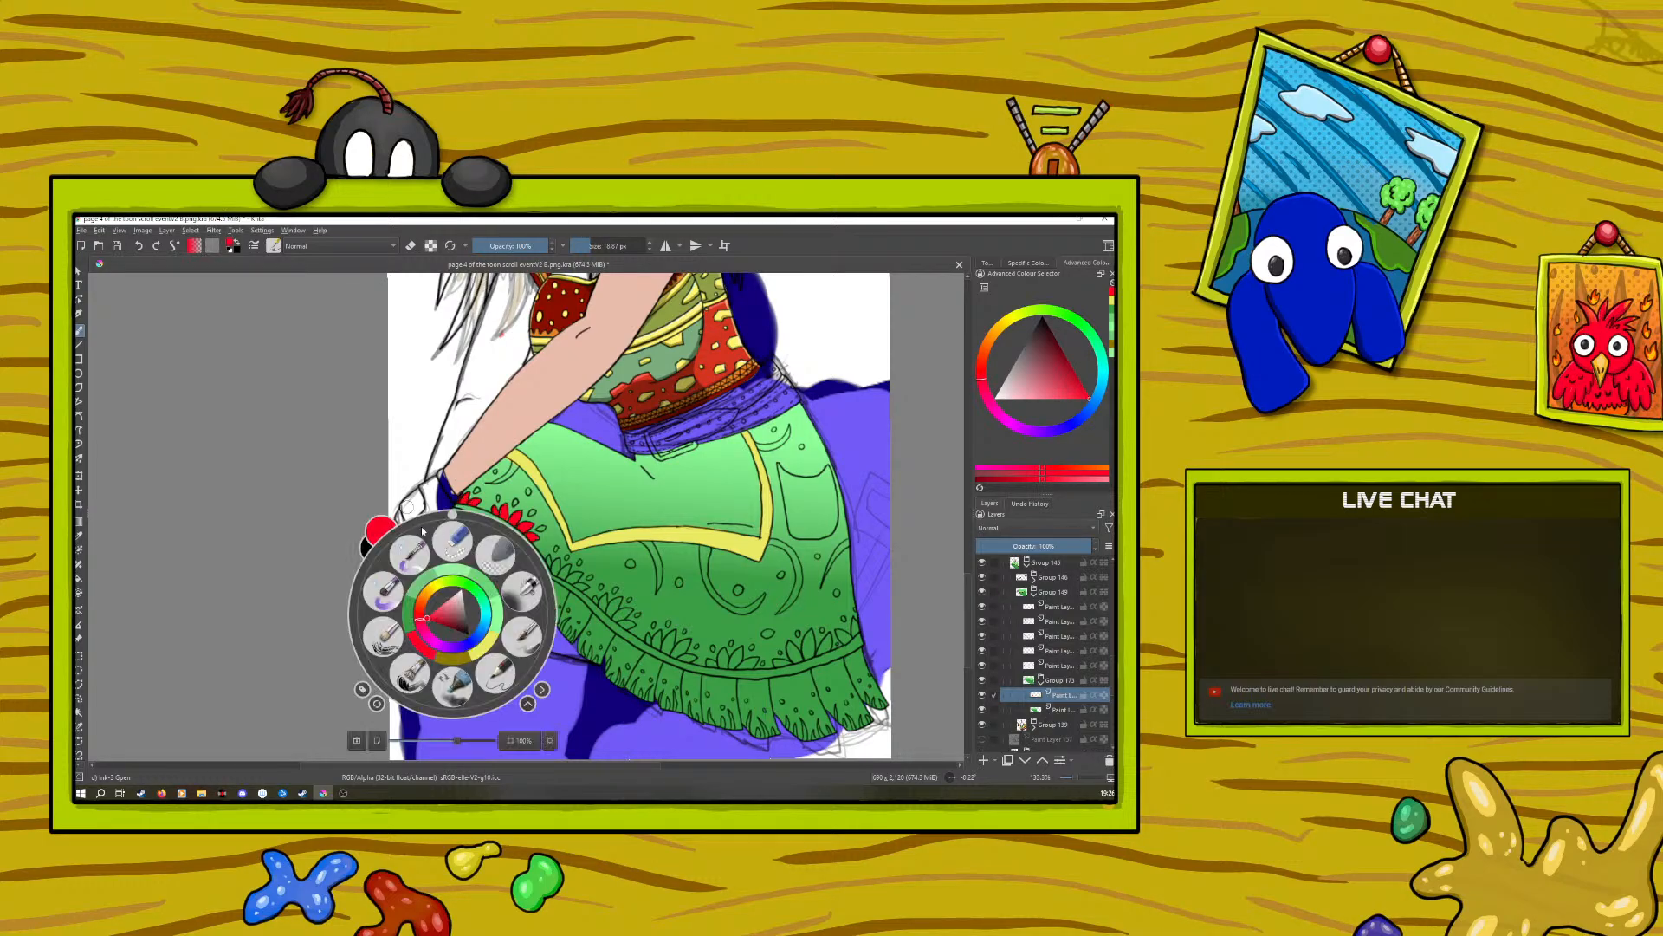
pyautogui.moveTo(452, 517); pyautogui.dragTo(535, 563)
pyautogui.click(245, 539)
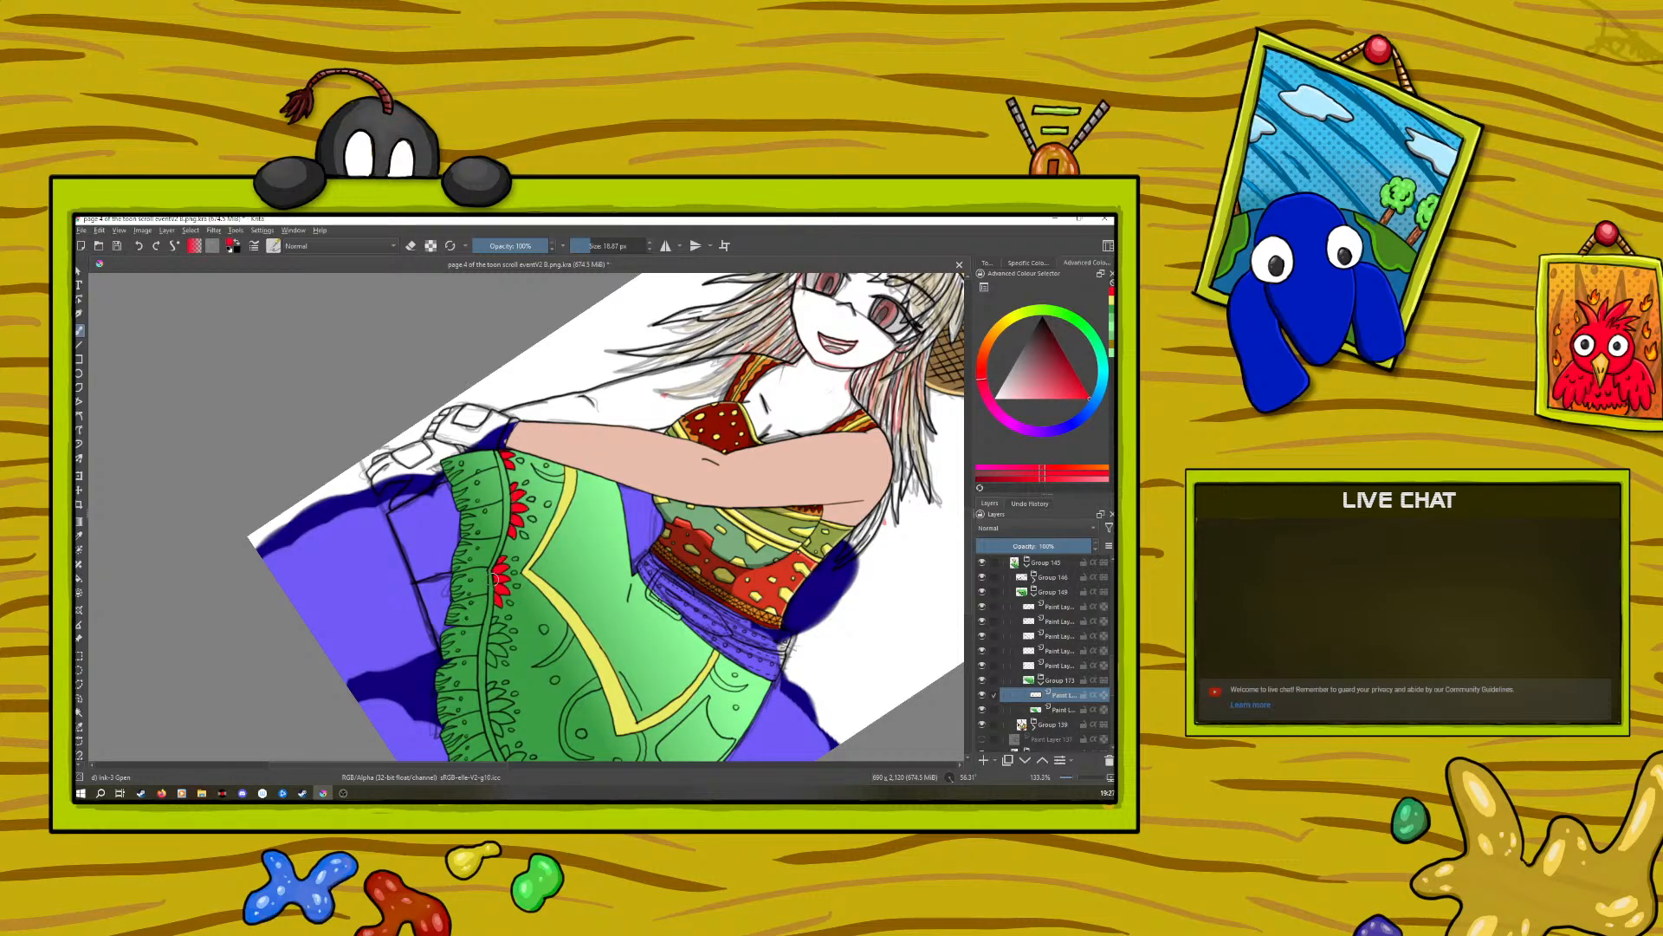
pyautogui.scroll(-5, 964, 542)
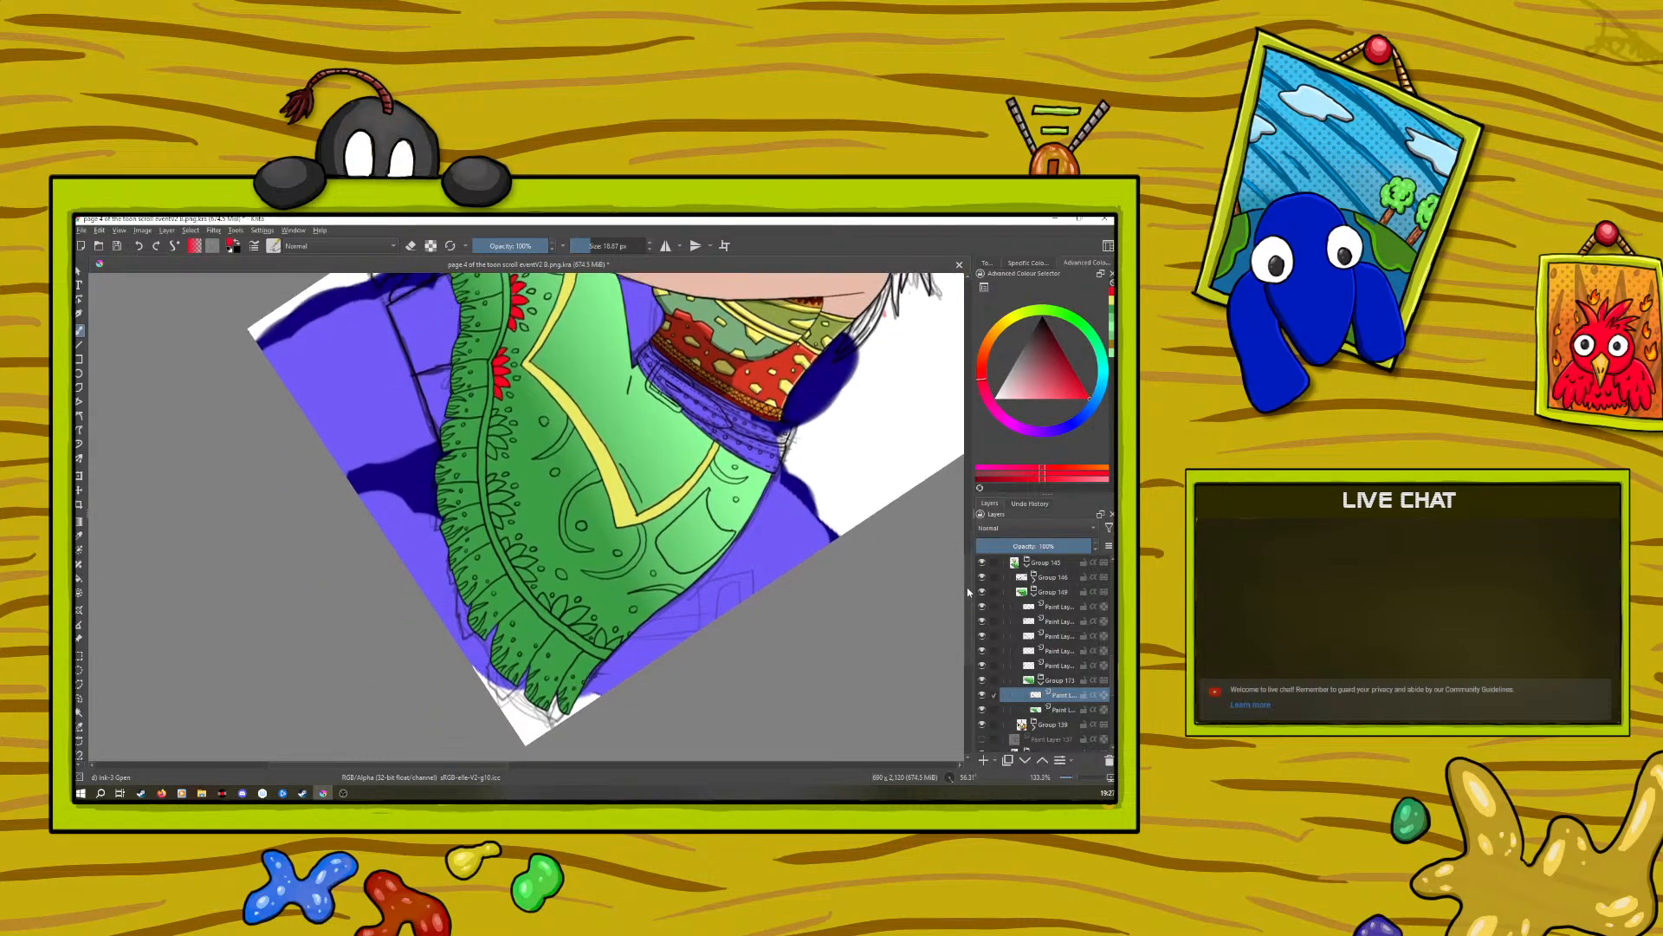
pyautogui.scroll(7, 962, 532)
pyautogui.scroll(-5, 964, 529)
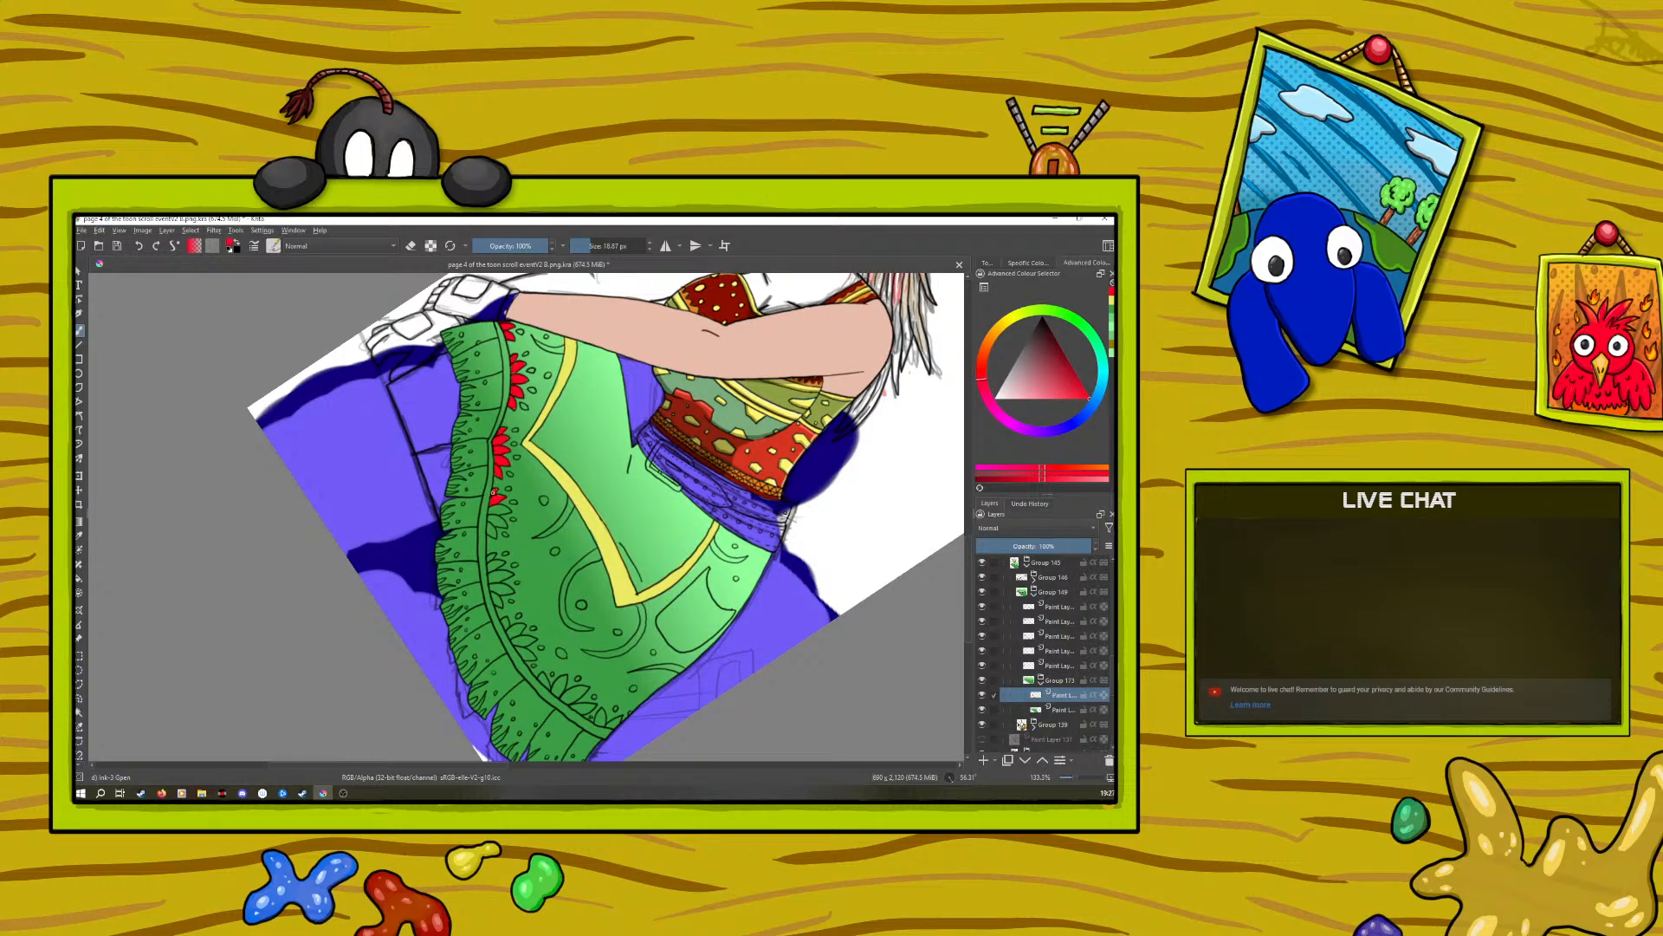
pyautogui.moveTo(490, 521); pyautogui.dragTo(492, 530)
pyautogui.moveTo(495, 599); pyautogui.dragTo(497, 563)
# Step: Turn the canvas upside down and colour the leafy motifs between the hem's middle and rear red
pyautogui.rightClick(394, 609)
pyautogui.moveTo(472, 555); pyautogui.dragTo(354, 658)
pyautogui.rightClick(353, 658)
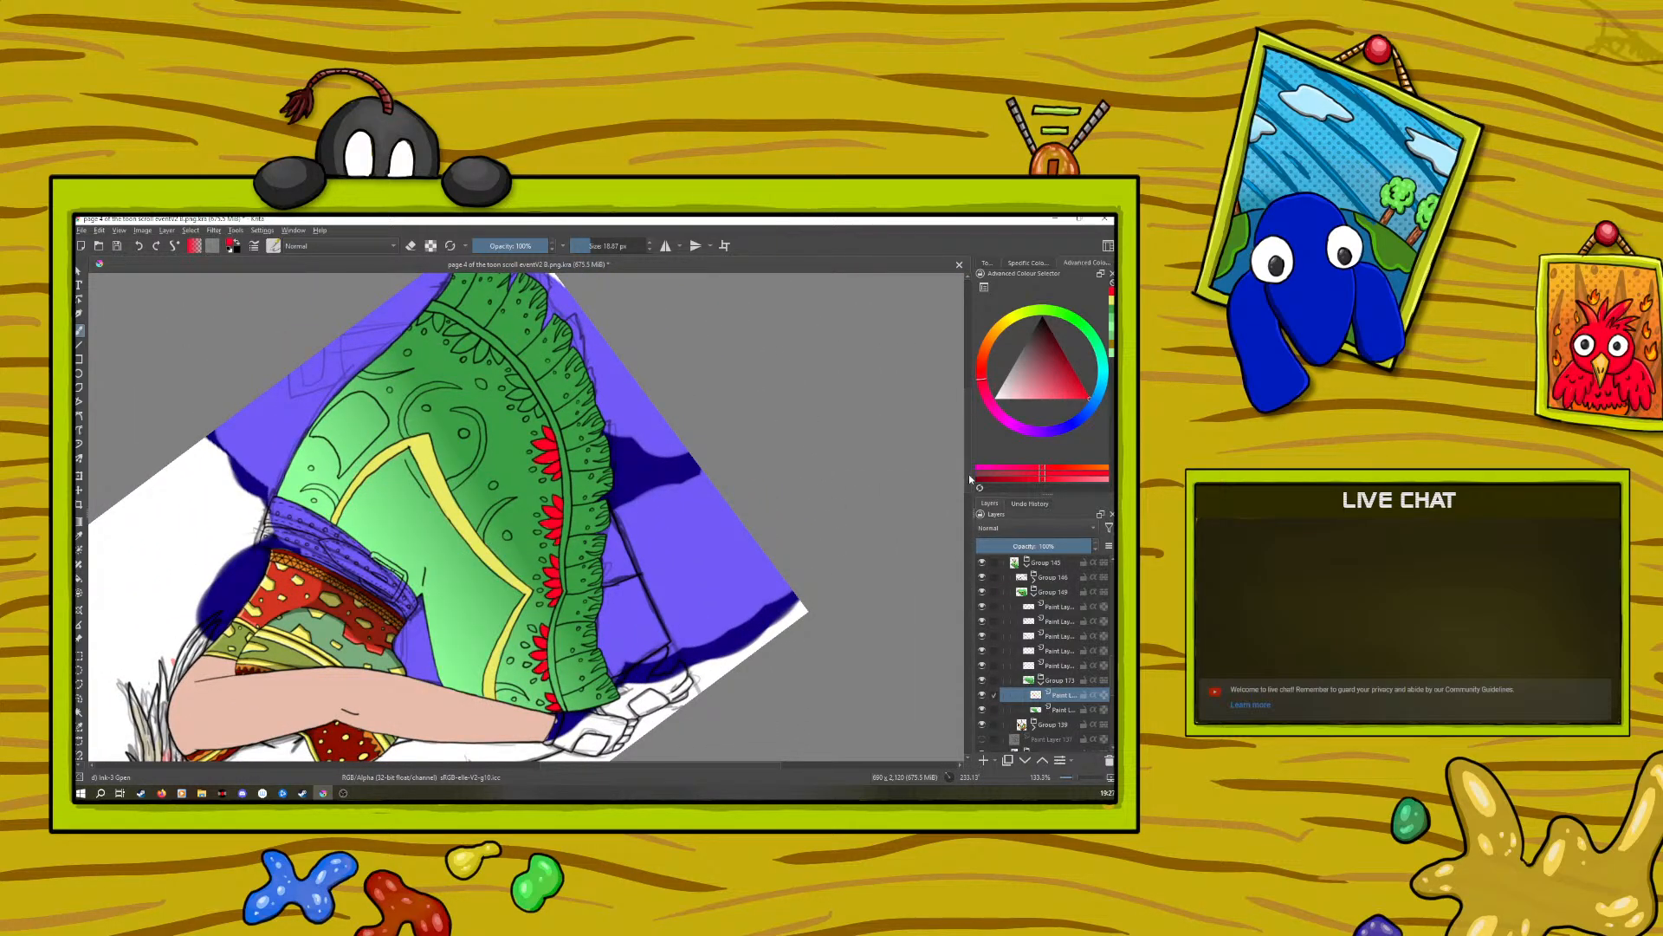
pyautogui.moveTo(970, 479); pyautogui.dragTo(969, 461)
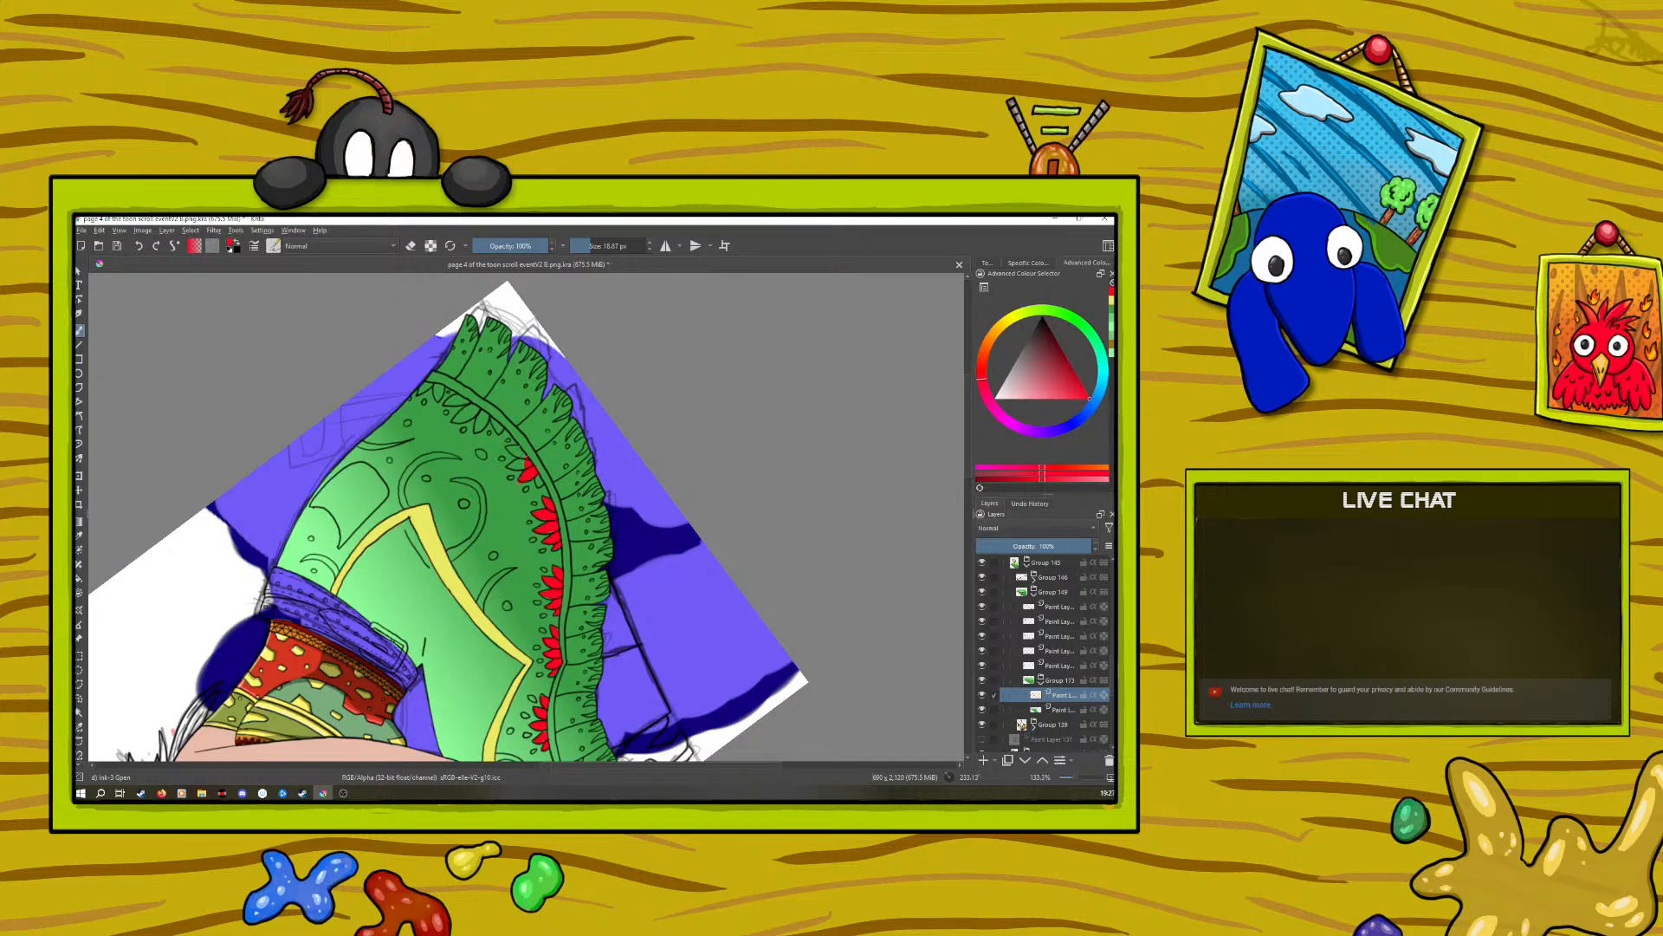
pyautogui.press('e')
pyautogui.press('e')
pyautogui.moveTo(519, 462); pyautogui.dragTo(509, 447)
# Step: Colour the rearmost leafy motifs above the hem red, then rotate the canvas back to nearly upright
pyautogui.moveTo(584, 766); pyautogui.dragTo(533, 784)
pyautogui.moveTo(609, 382); pyautogui.dragTo(611, 385)
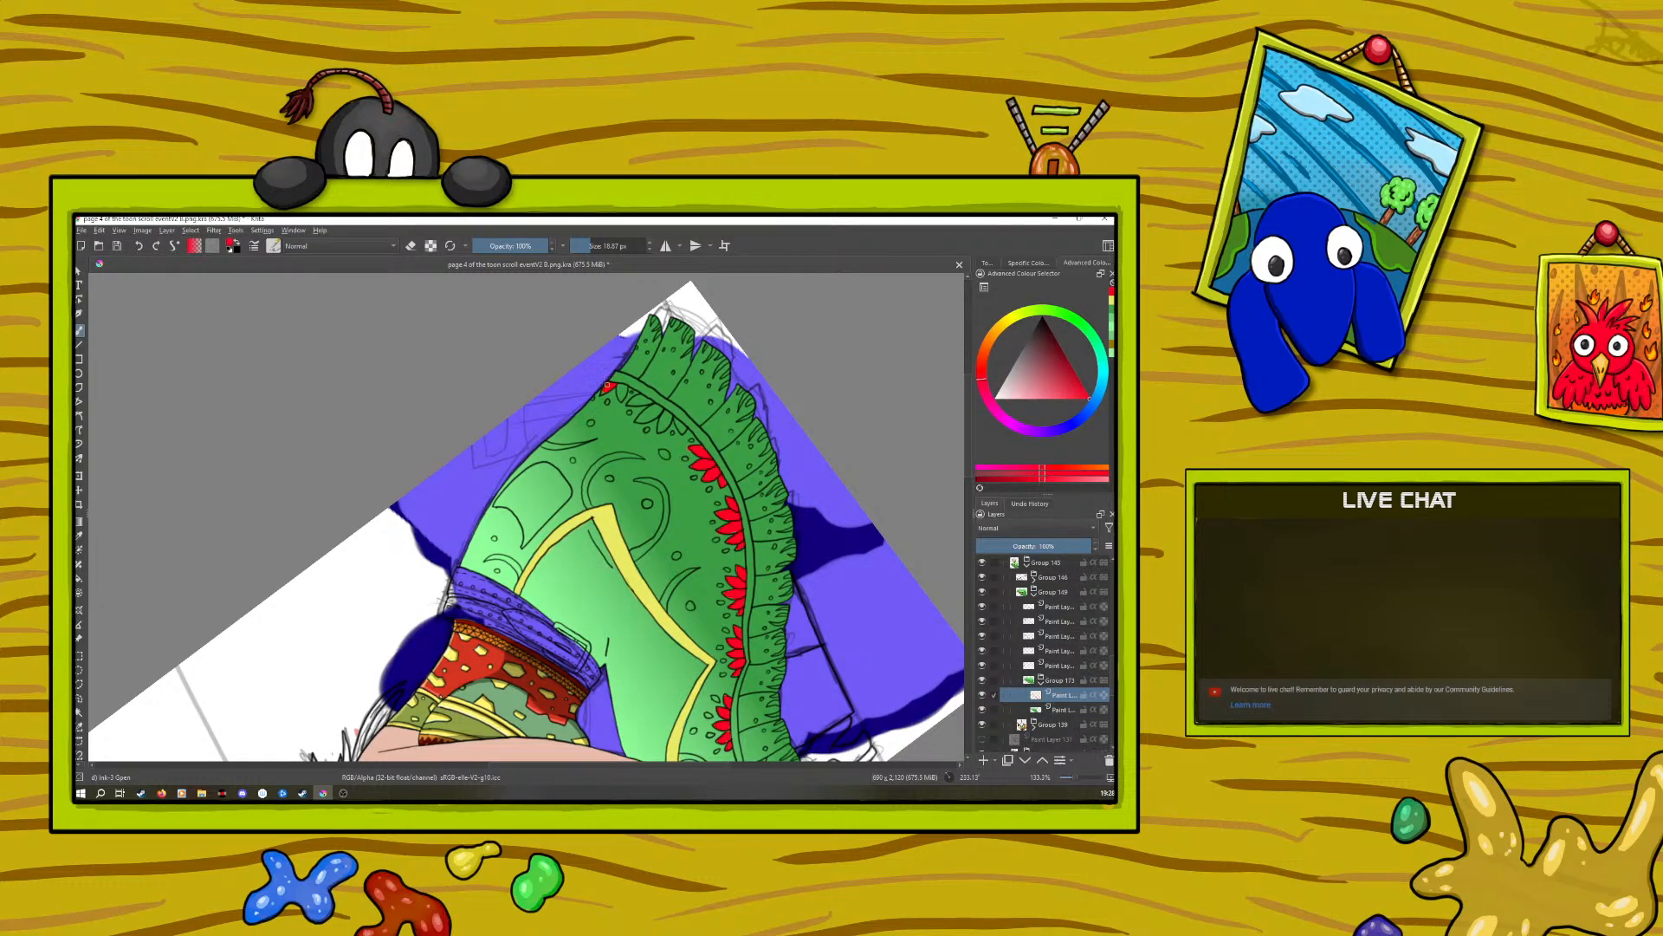
pyautogui.moveTo(605, 389); pyautogui.dragTo(612, 390)
pyautogui.moveTo(645, 416); pyautogui.dragTo(651, 417)
pyautogui.press('e')
pyautogui.click(411, 247)
pyautogui.rightClick(428, 593)
pyautogui.moveTo(350, 656); pyautogui.dragTo(422, 485)
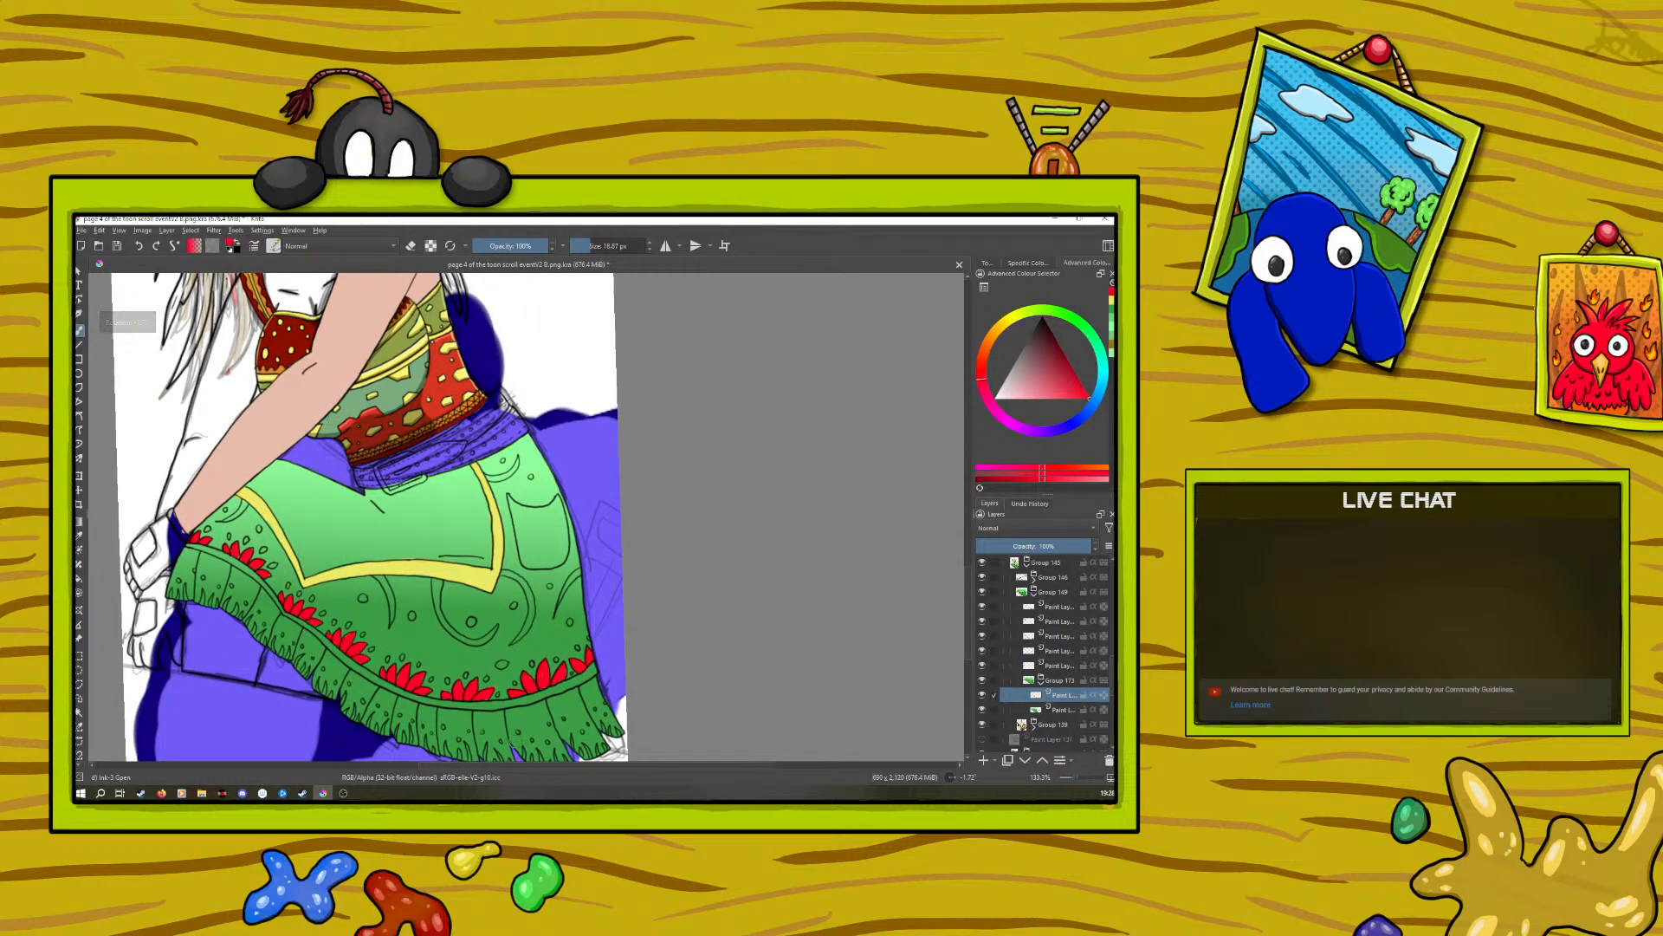
# Step: Sample white beside the hat's flower and paint the small ovals above the front and middle red motifs
pyautogui.moveTo(546, 766); pyautogui.dragTo(444, 771)
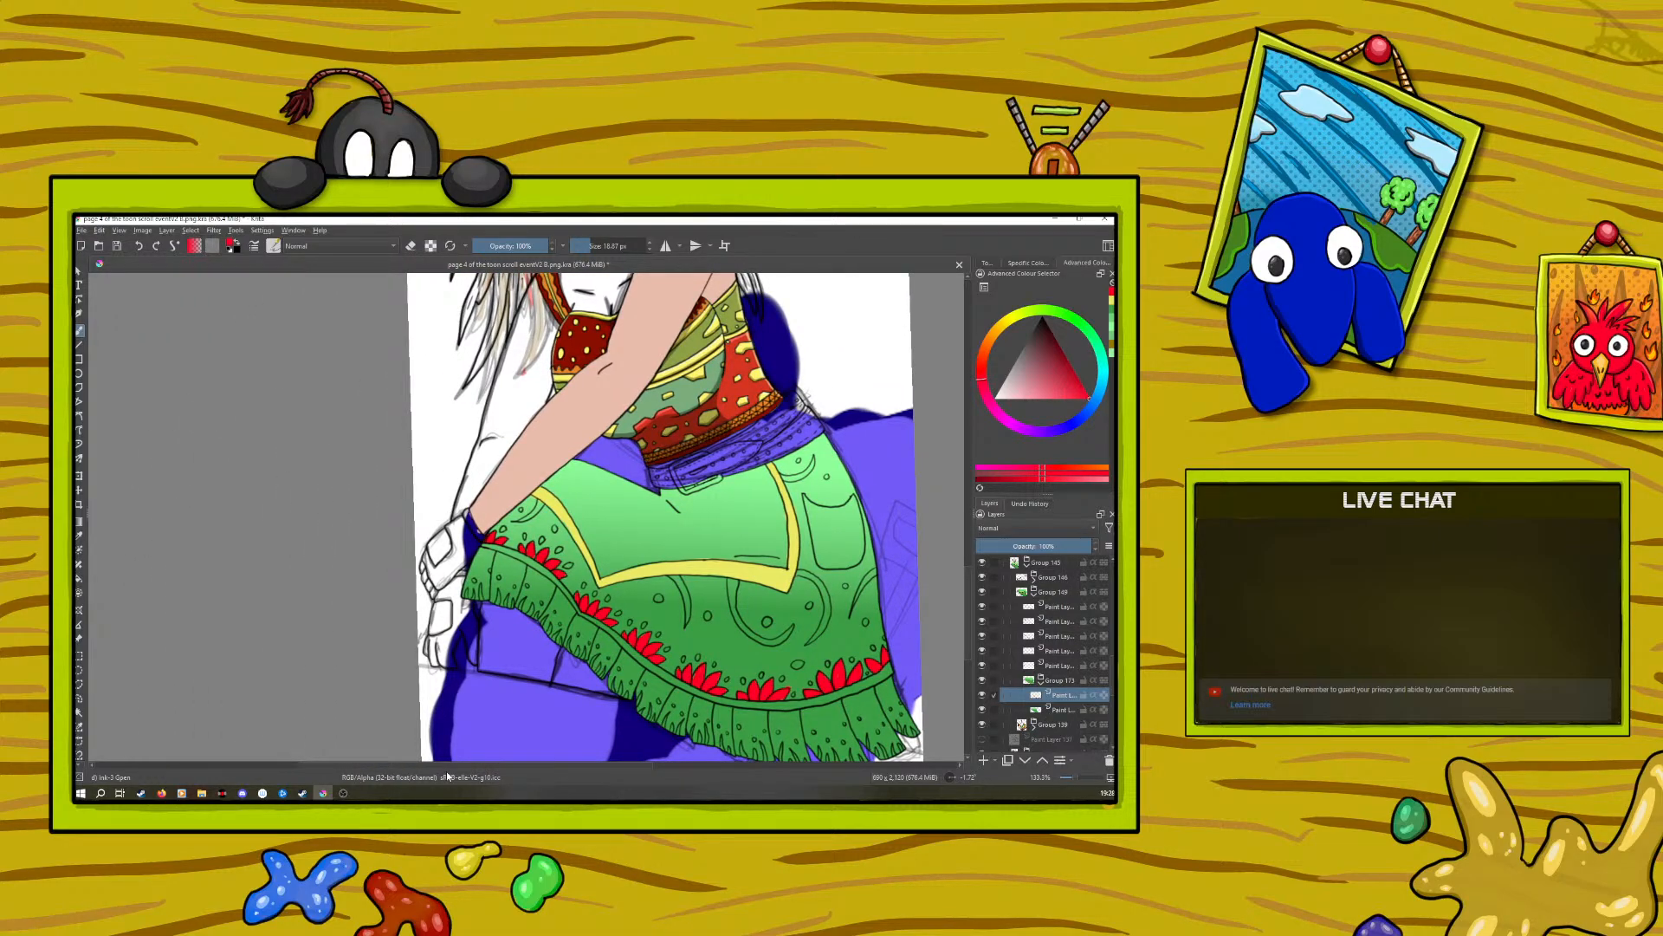
pyautogui.moveTo(968, 608)
pyautogui.mouseDown()
pyautogui.moveTo(969, 483)
pyautogui.moveTo(966, 618)
pyautogui.moveTo(964, 603)
pyautogui.mouseUp()
pyautogui.moveTo(964, 569); pyautogui.dragTo(965, 496)
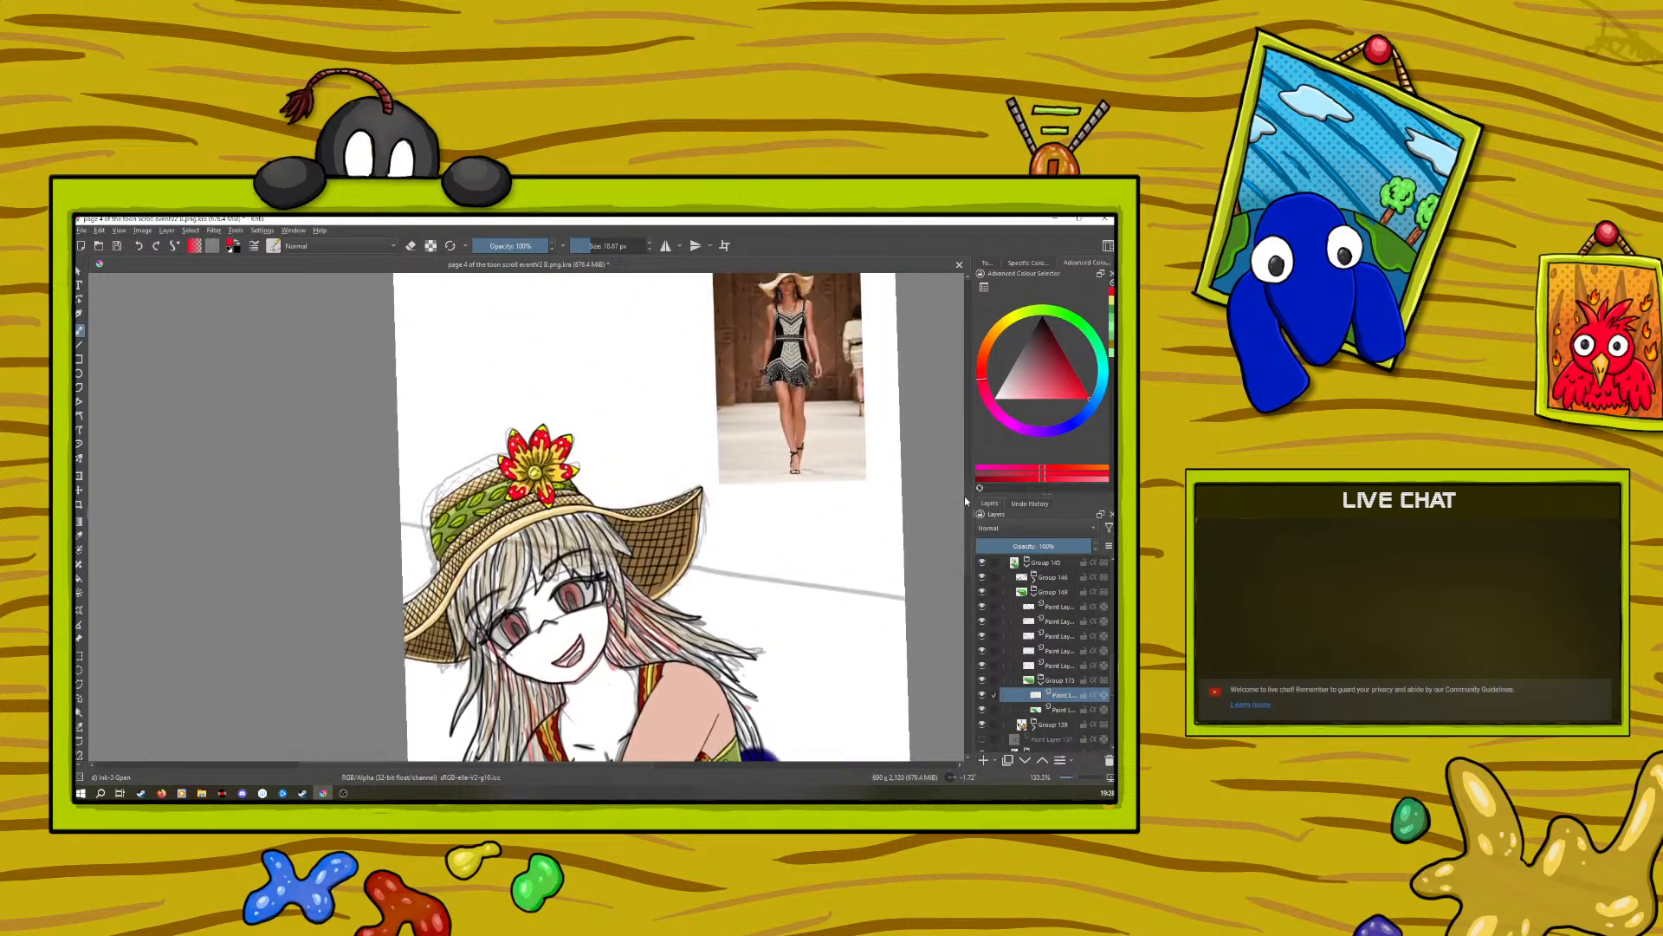
pyautogui.click(80, 535)
pyautogui.click(513, 465)
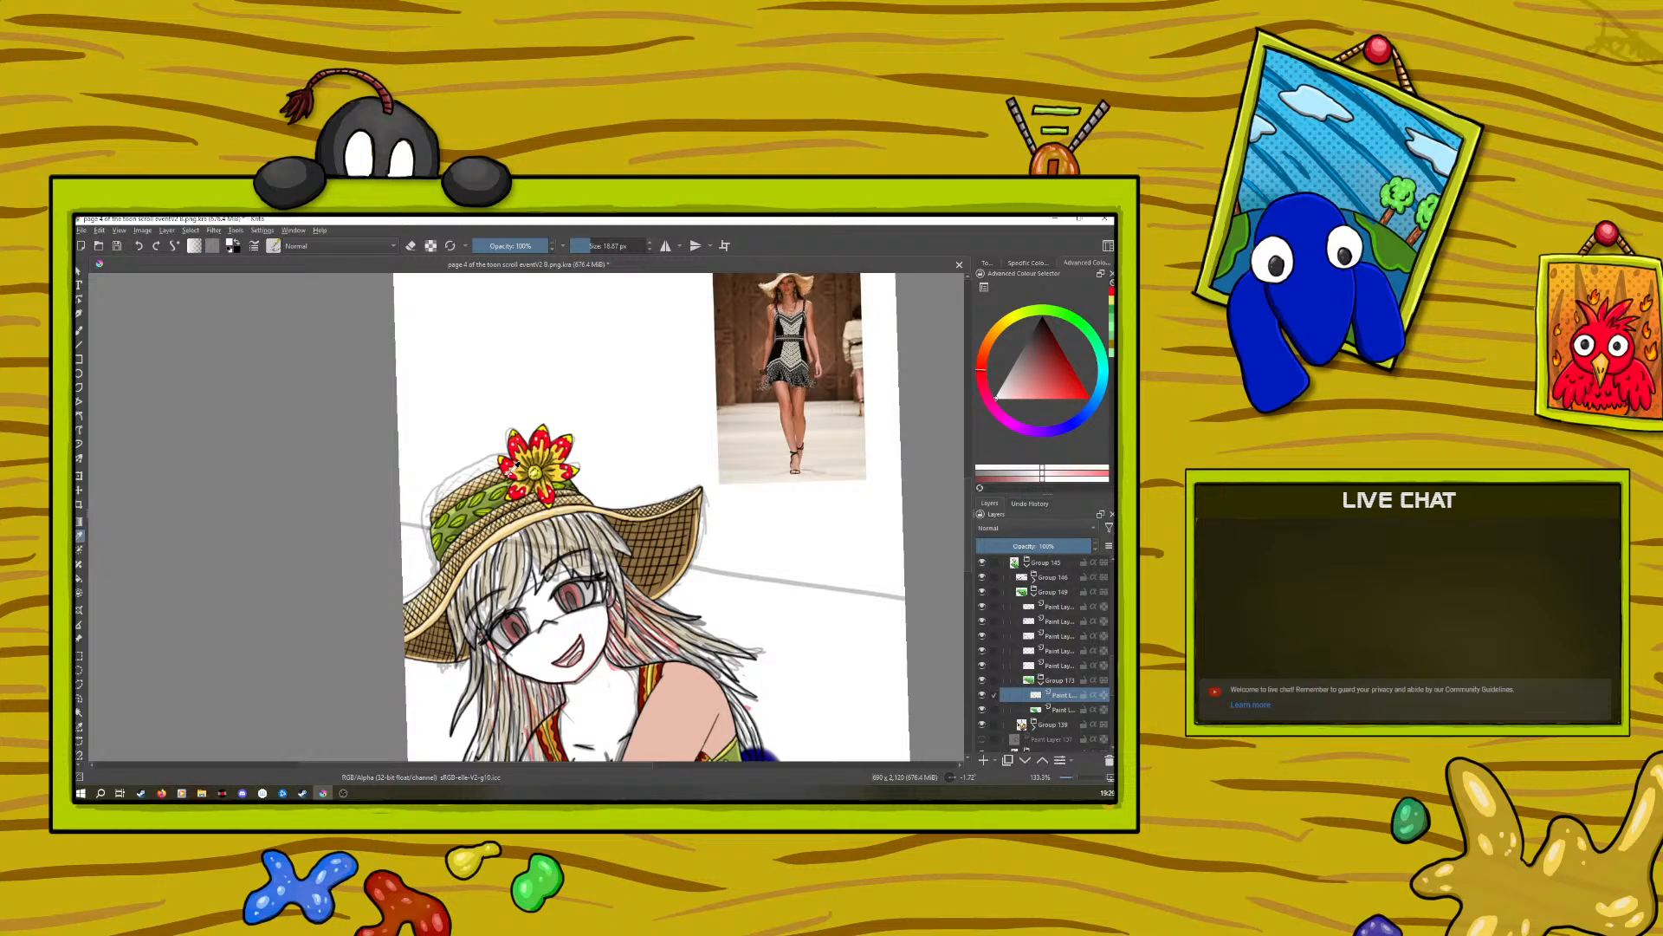
pyautogui.click(79, 331)
pyautogui.moveTo(969, 528); pyautogui.dragTo(972, 648)
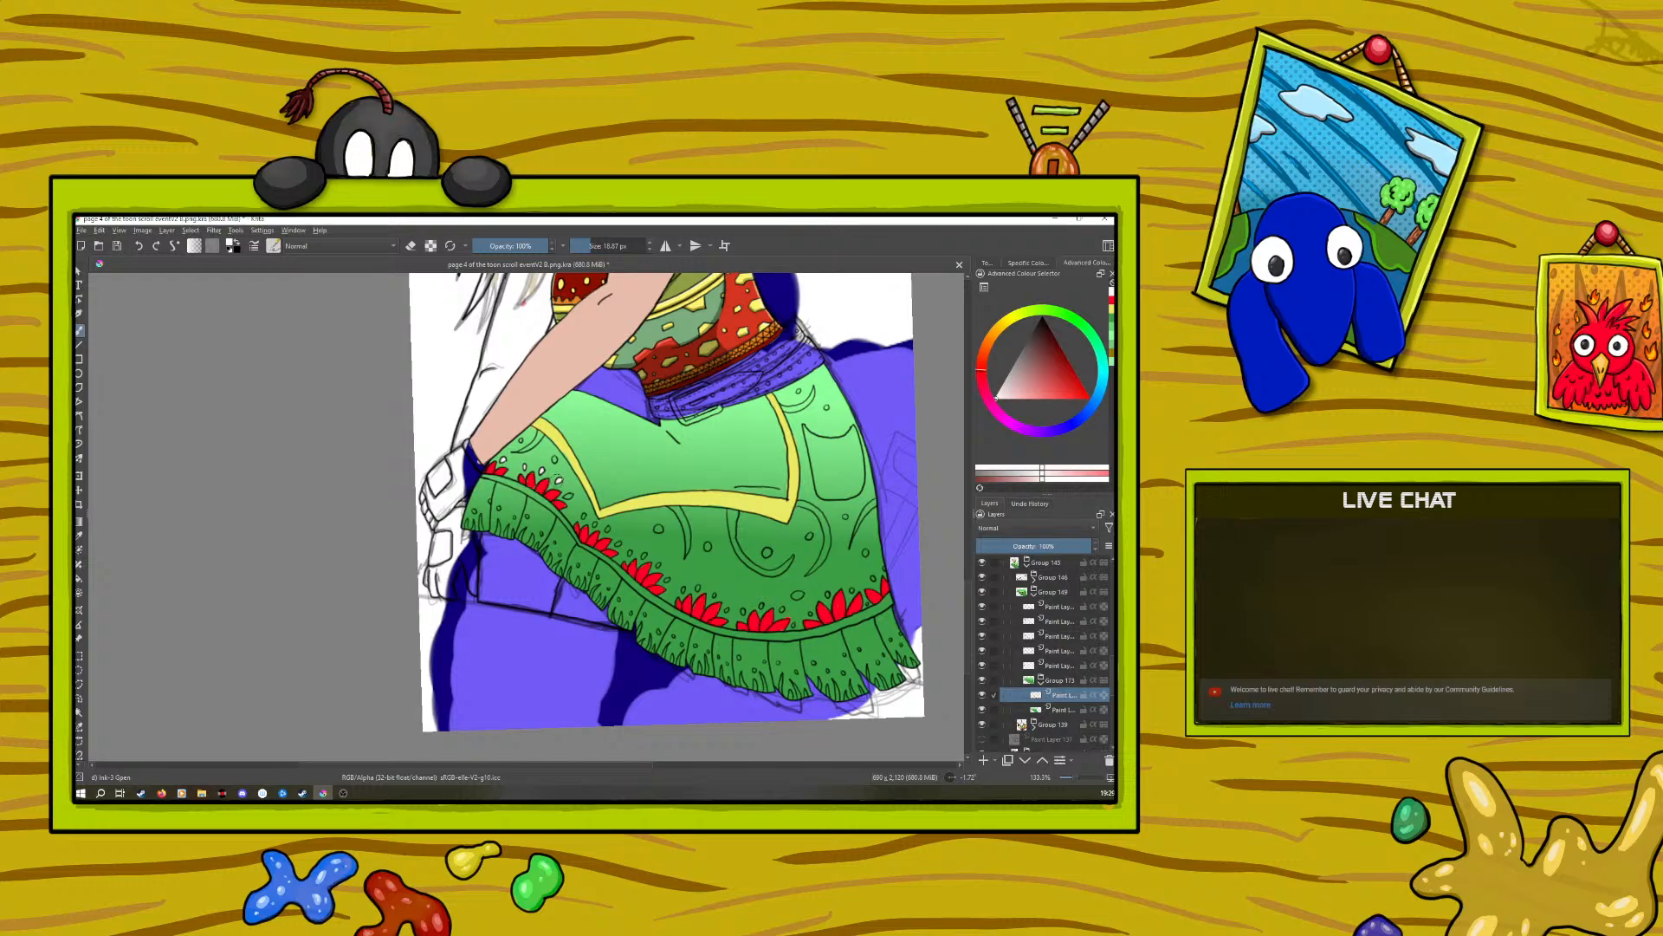
pyautogui.moveTo(567, 498); pyautogui.dragTo(570, 495)
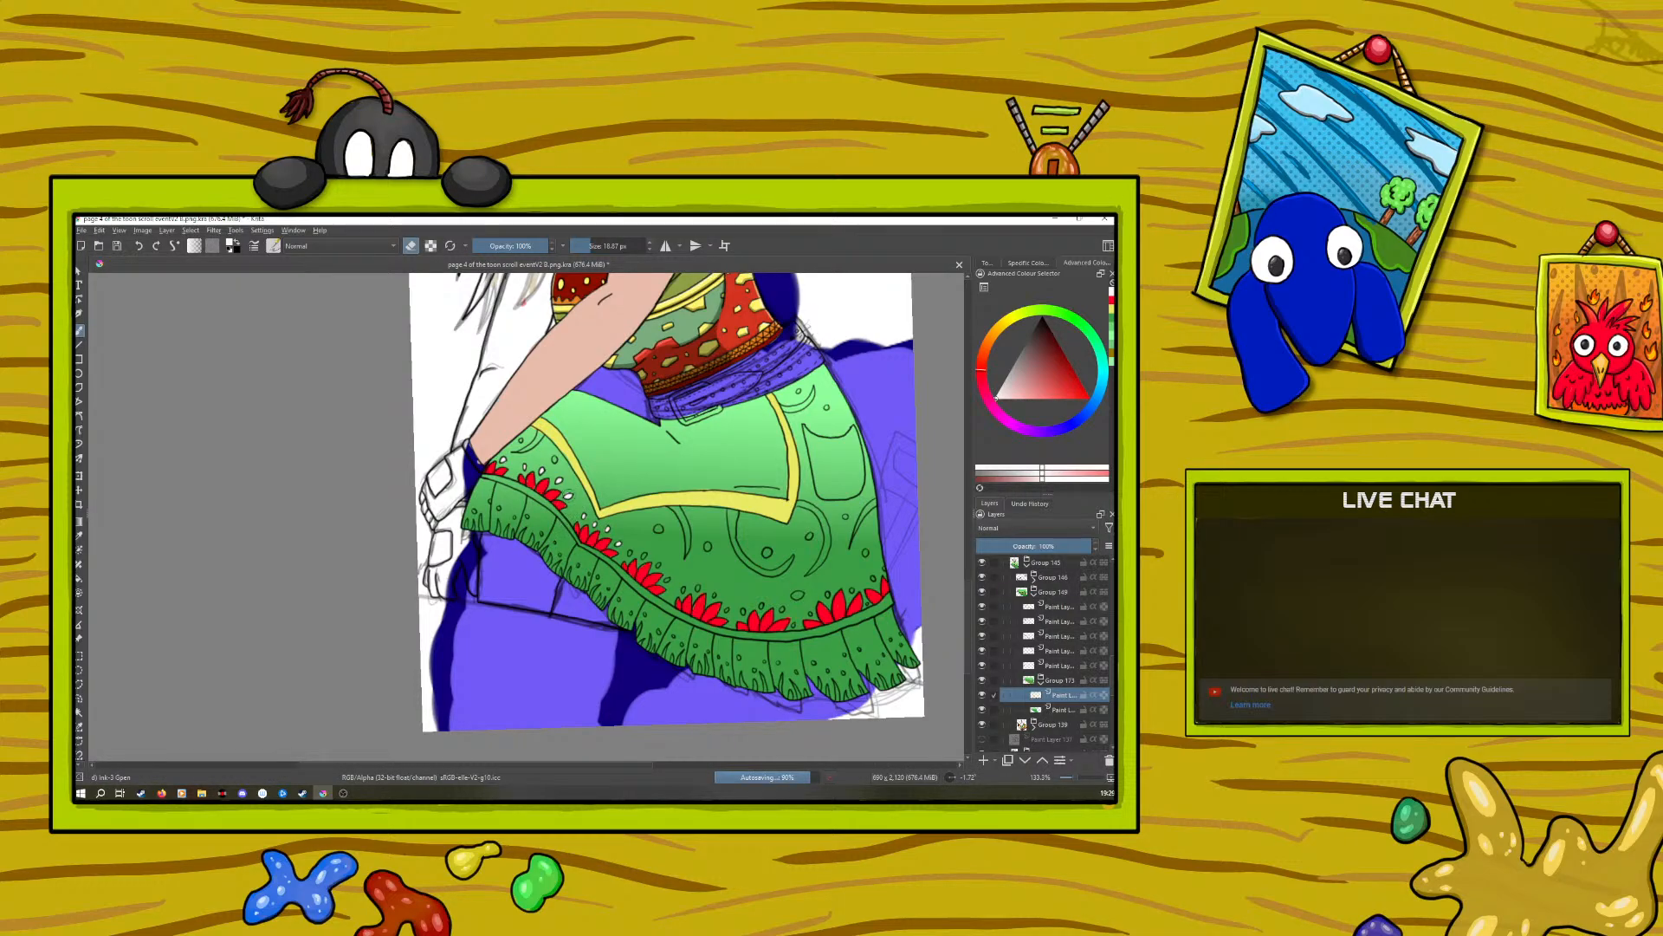
pyautogui.click(409, 247)
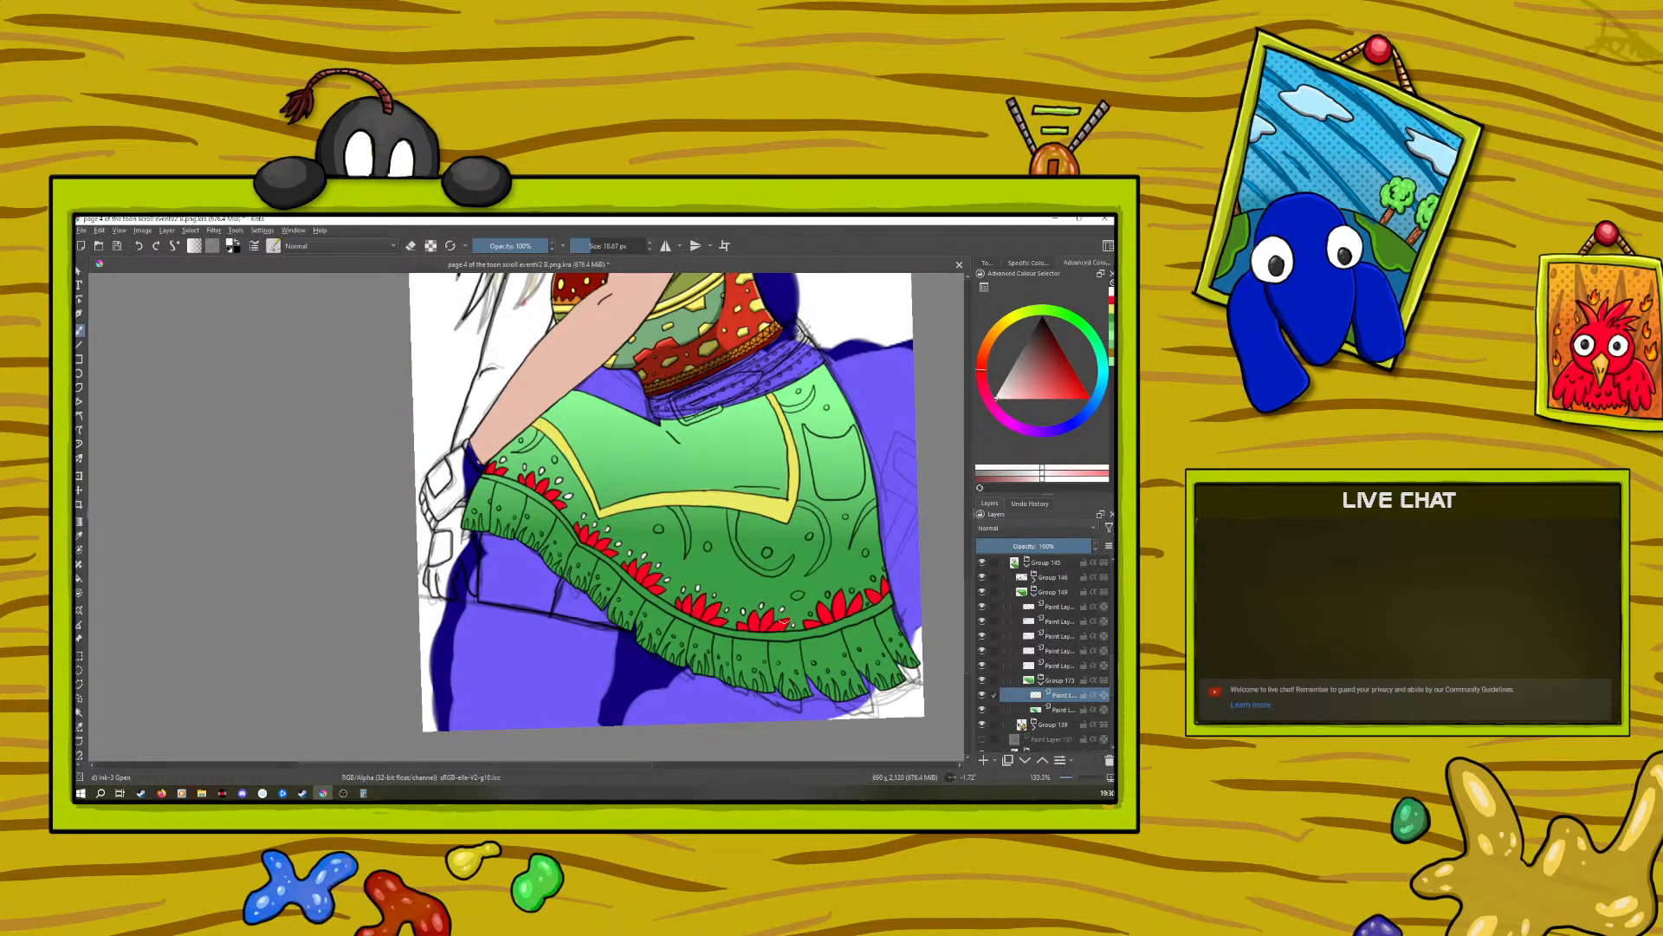
# Step: Resample the red from a middle leafy motif and touch up the motifs with the brush and eraser
pyautogui.click(79, 536)
pyautogui.click(648, 565)
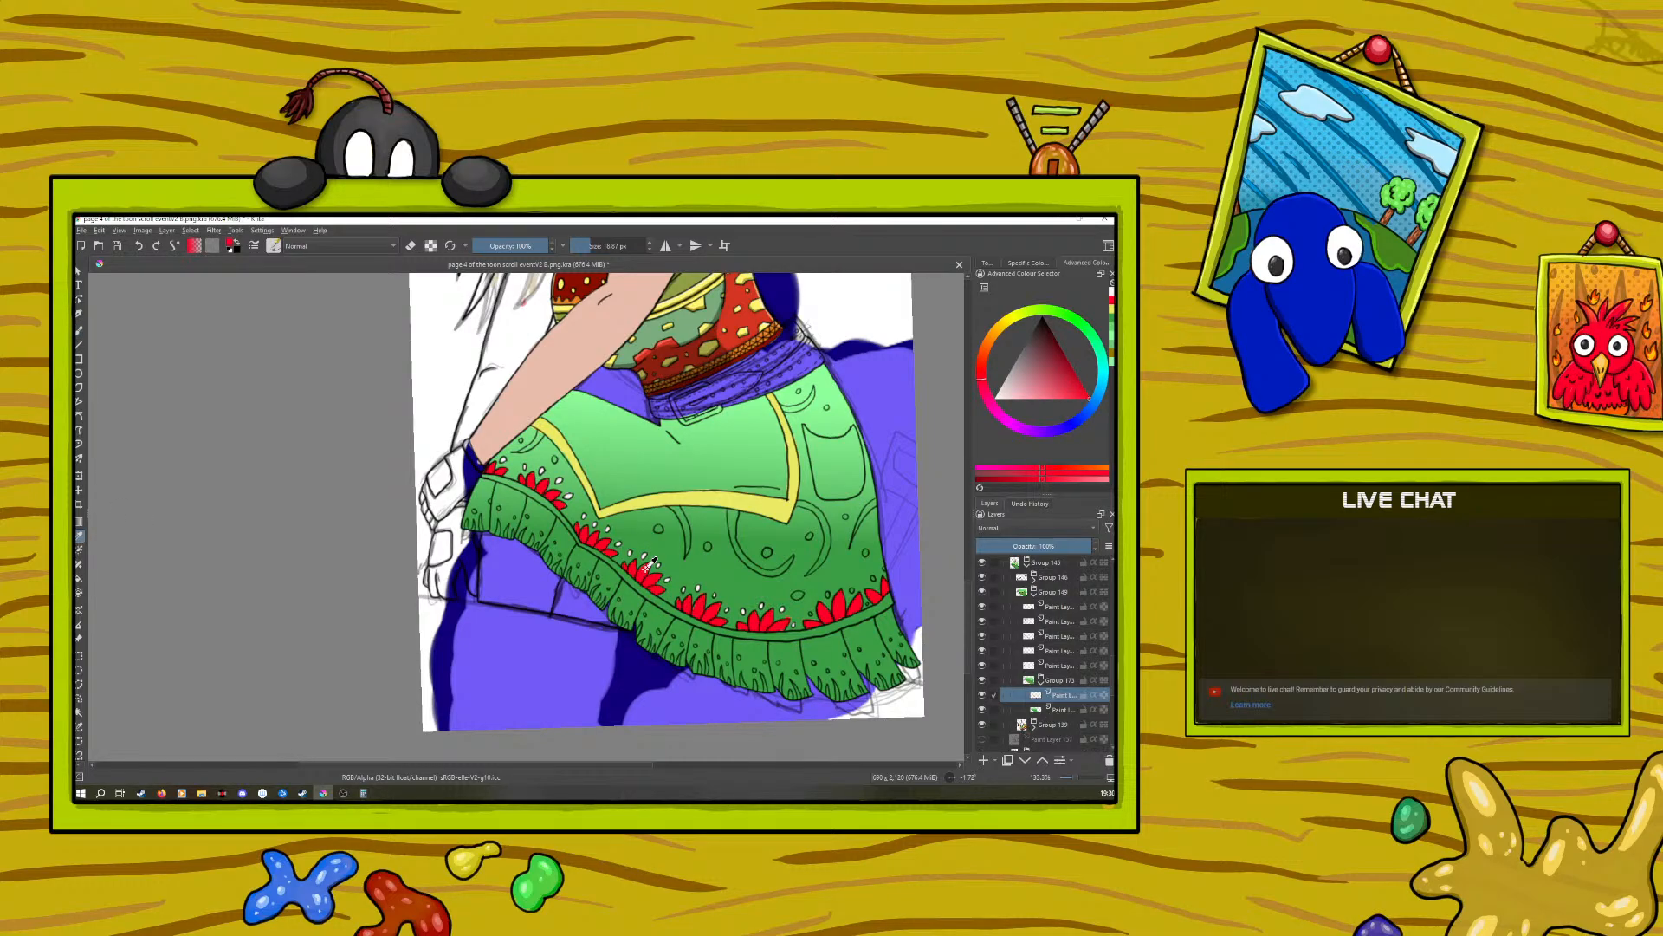
pyautogui.press('b')
pyautogui.click(411, 246)
pyautogui.rightClick(491, 572)
pyautogui.rightClick(491, 573)
# Step: Sample white from an oval above the front red motifs and paint the small ovals above the rear motifs, erasing overspill
pyautogui.click(79, 536)
pyautogui.click(568, 471)
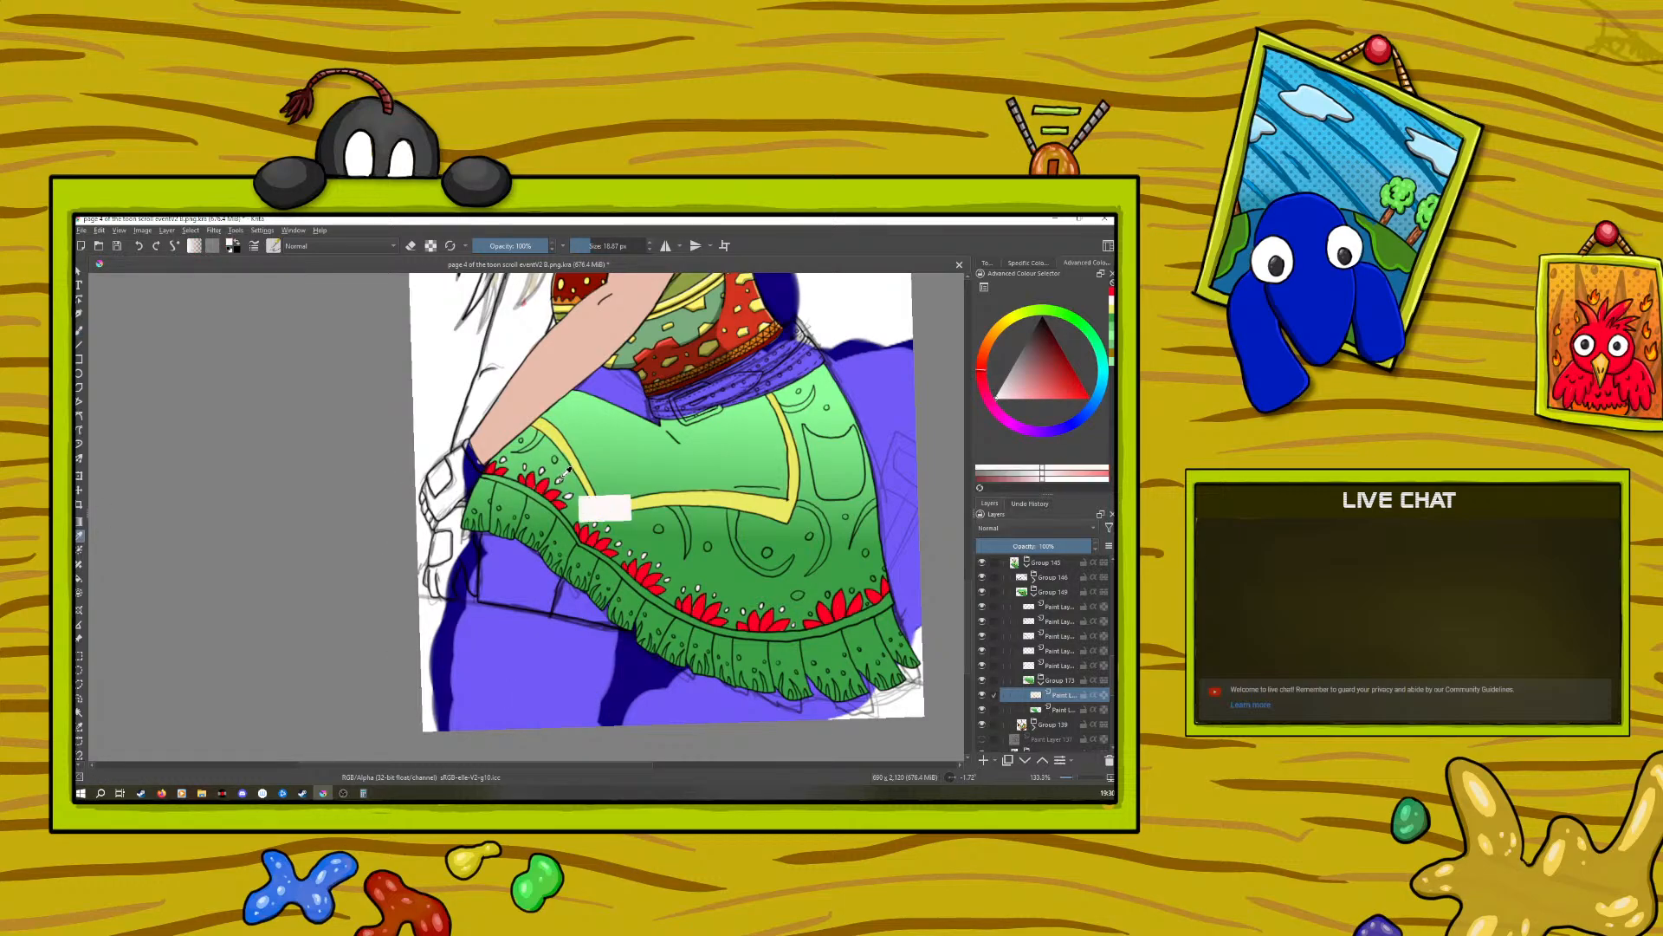
pyautogui.press('b')
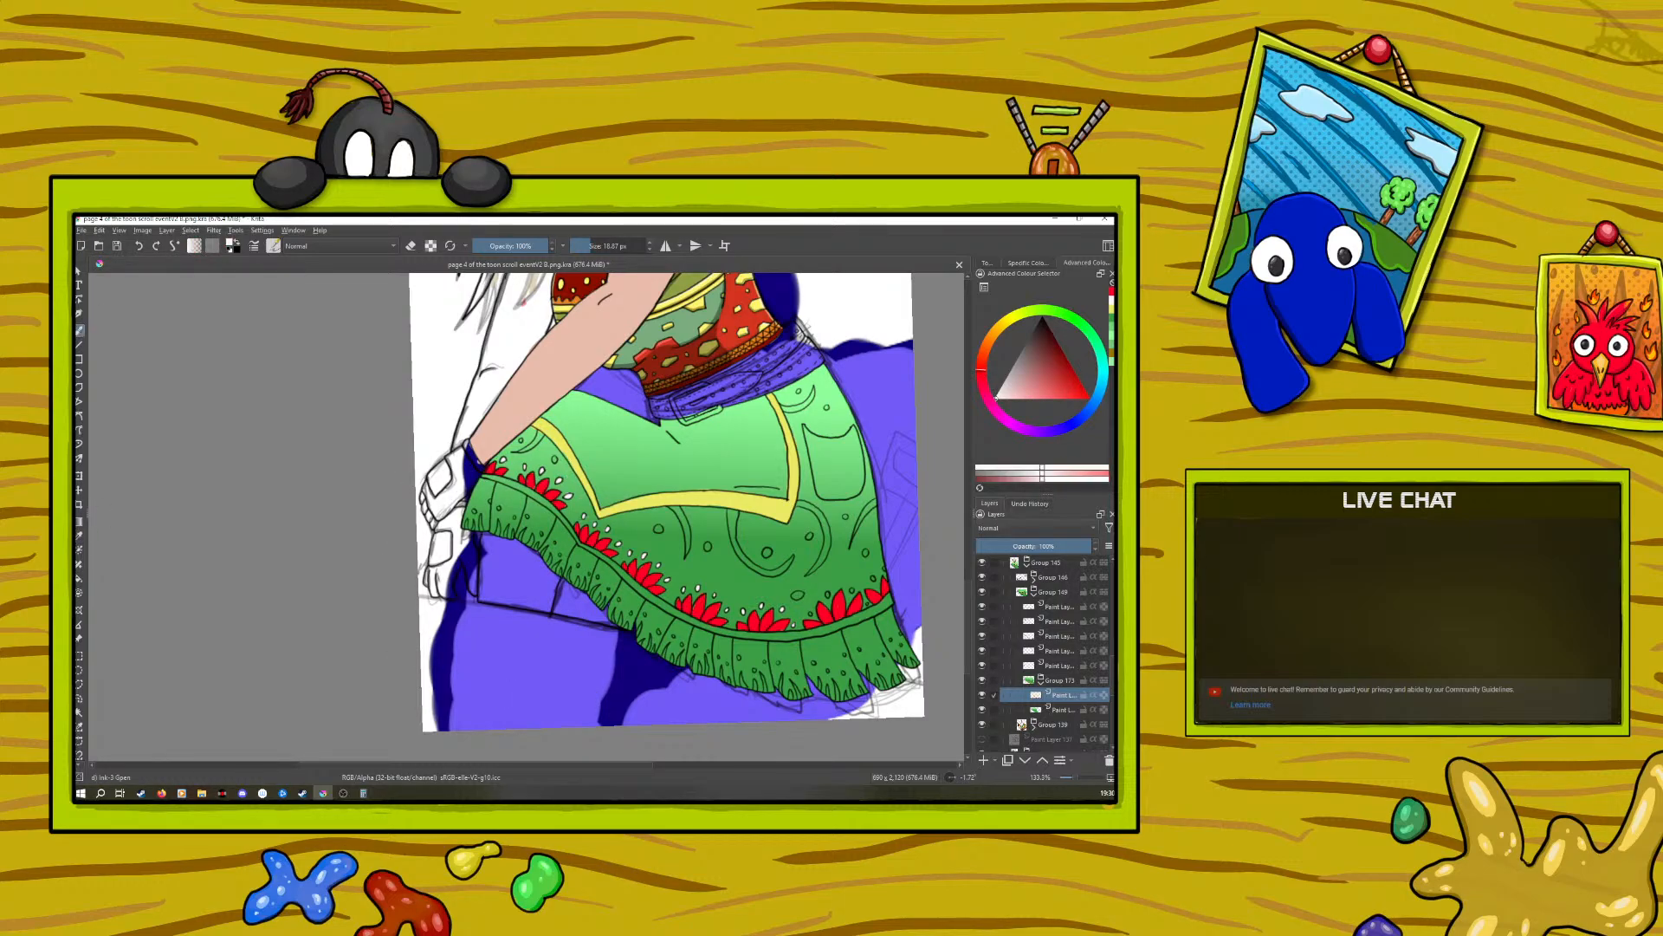
pyautogui.moveTo(819, 602); pyautogui.dragTo(823, 604)
pyautogui.click(410, 247)
pyautogui.moveTo(863, 602); pyautogui.dragTo(856, 613)
# Step: On a new paint layer, fill the skirt panel enclosed by the yellow trim with medium brown using a larger brush
pyautogui.moveTo(970, 597)
pyautogui.mouseDown()
pyautogui.moveTo(970, 485)
pyautogui.moveTo(972, 638)
pyautogui.moveTo(980, 586)
pyautogui.mouseUp()
pyautogui.rightClick(467, 607)
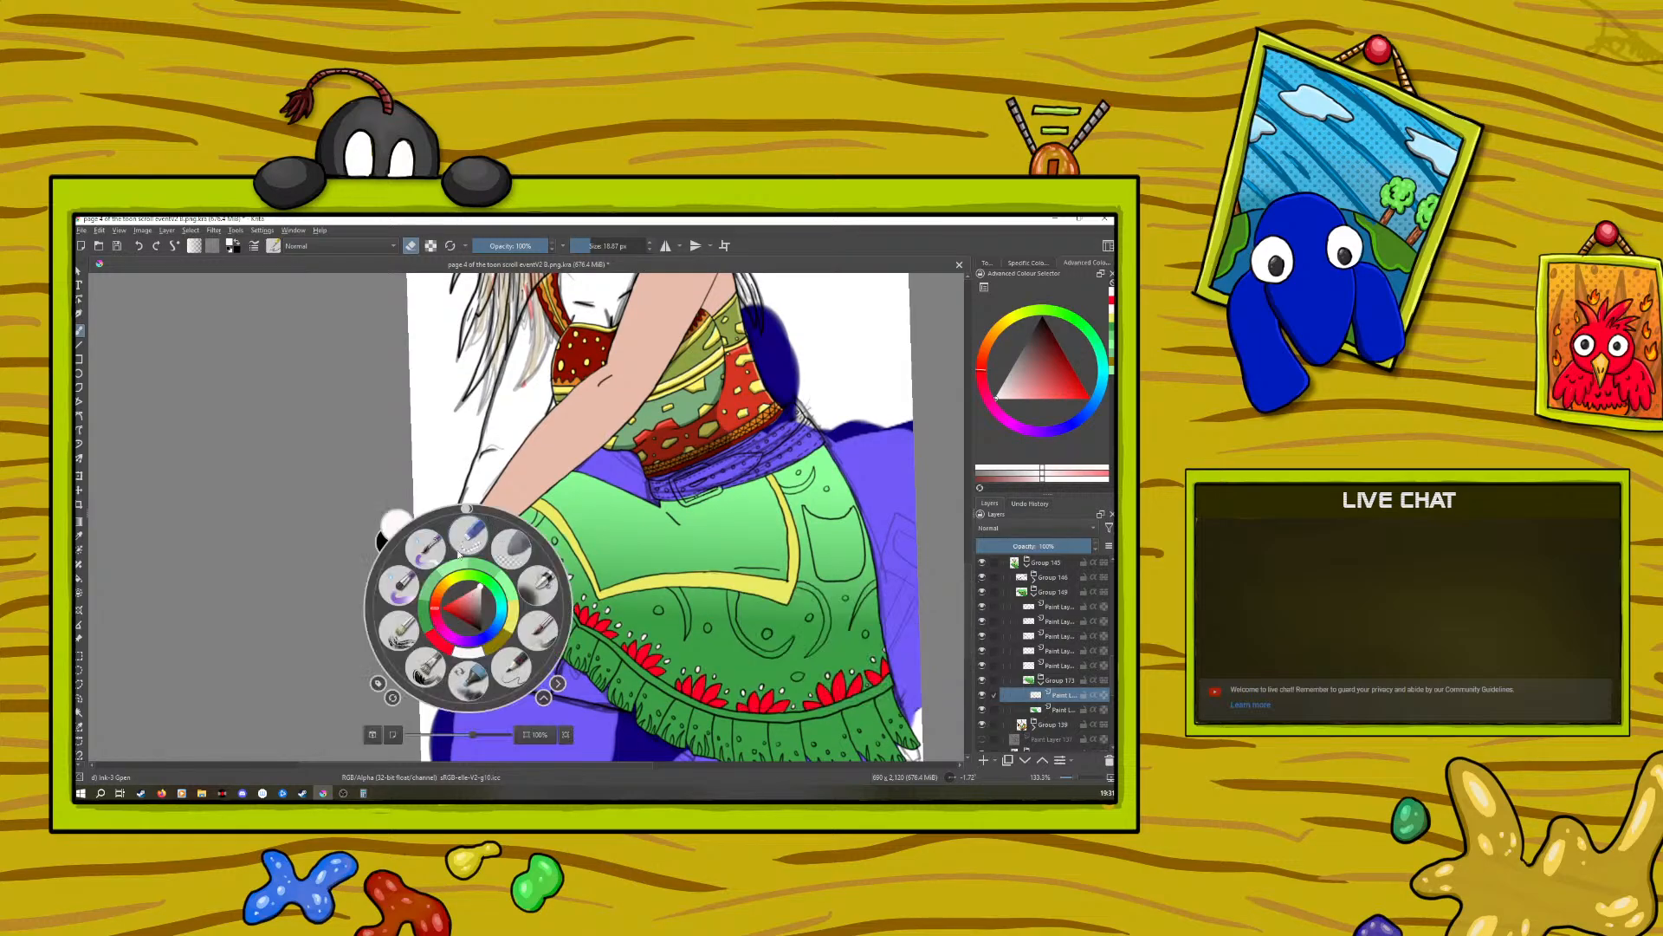
pyautogui.click(466, 621)
pyautogui.moveTo(466, 621)
pyautogui.mouseDown()
pyautogui.moveTo(436, 596)
pyautogui.moveTo(468, 624)
pyautogui.mouseUp()
pyautogui.click(461, 614)
pyautogui.click(465, 613)
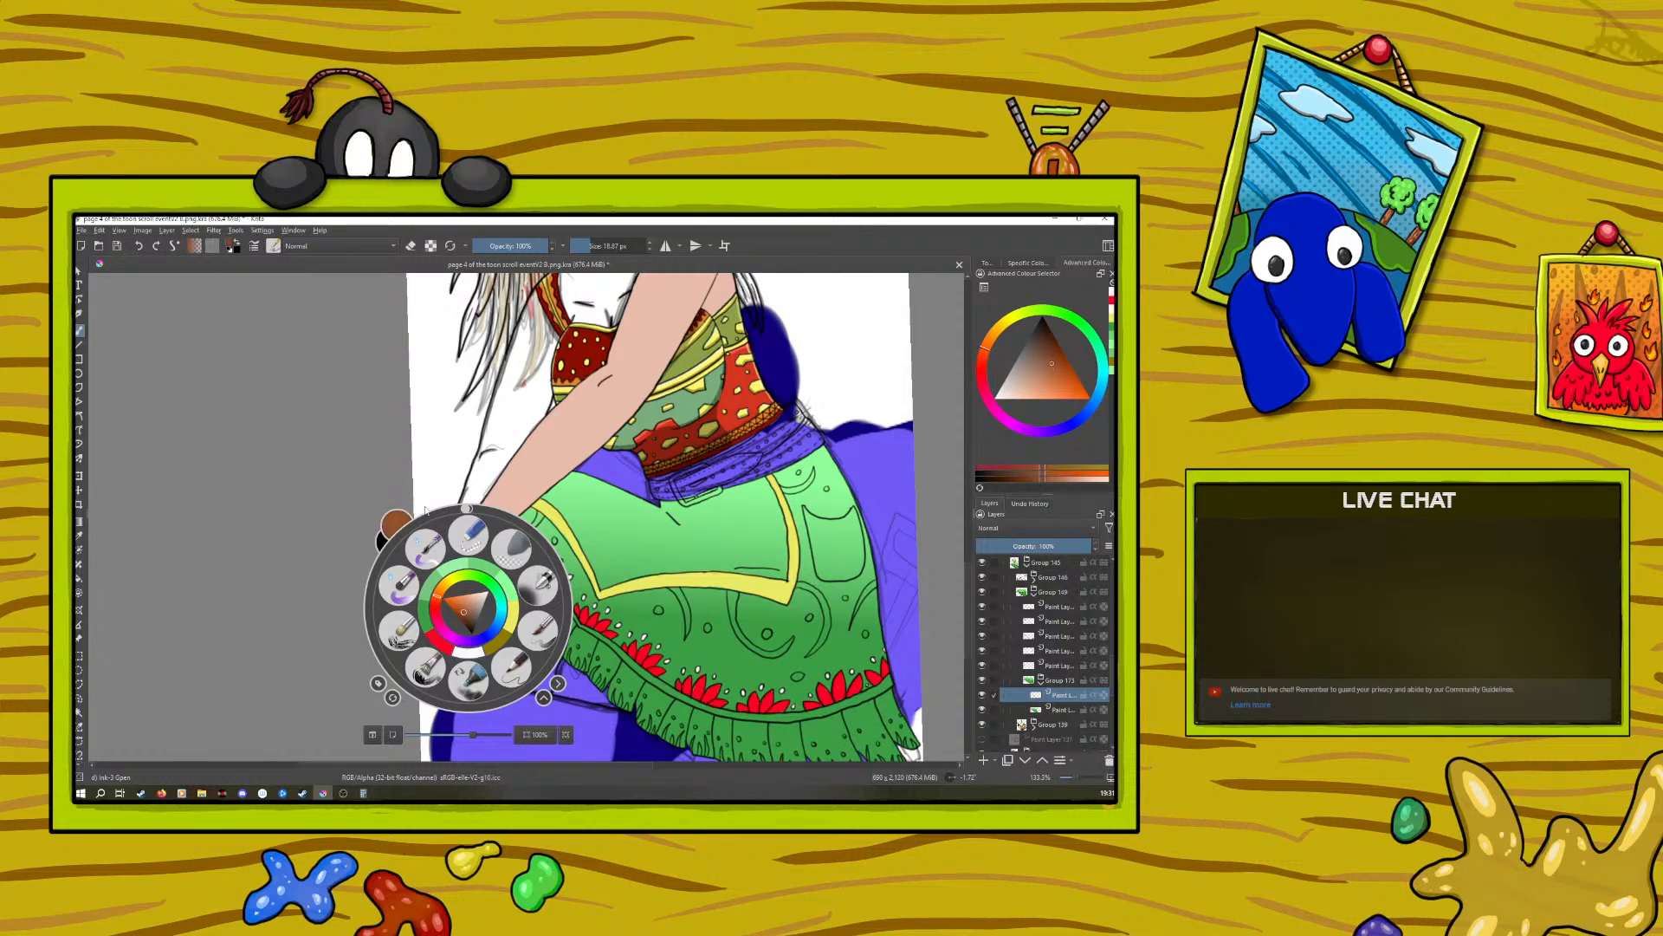
pyautogui.click(431, 465)
pyautogui.click(985, 761)
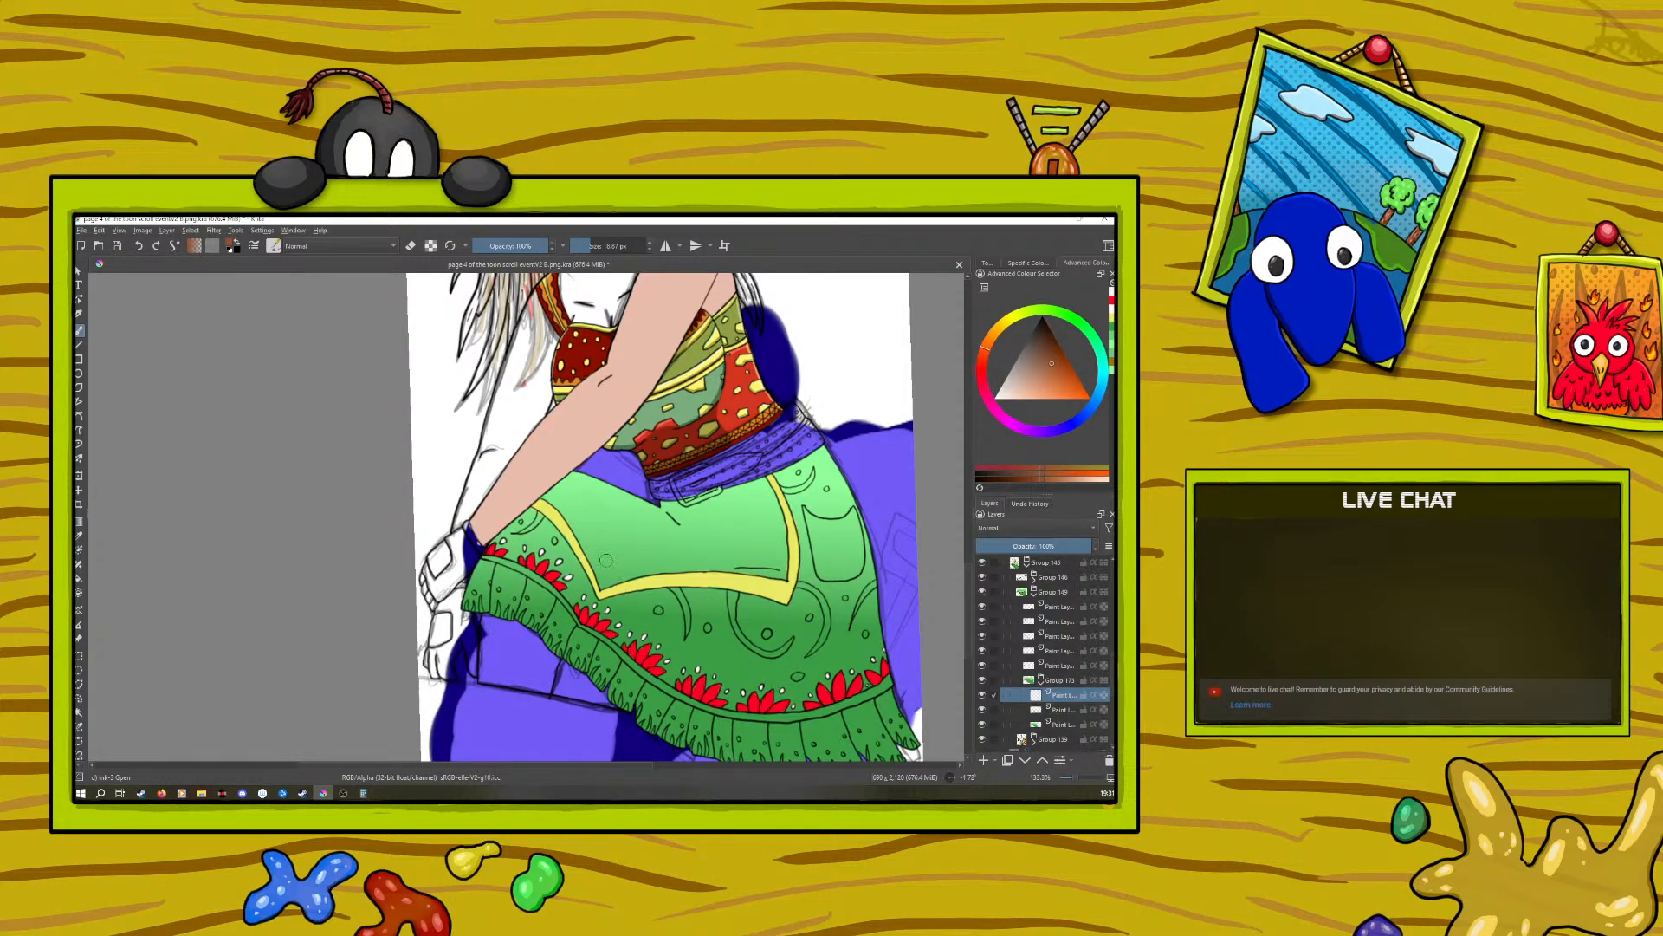
pyautogui.click(601, 246)
pyautogui.moveTo(607, 565)
pyautogui.mouseDown()
pyautogui.moveTo(553, 498)
pyautogui.moveTo(568, 483)
pyautogui.moveTo(659, 512)
pyautogui.moveTo(759, 483)
pyautogui.moveTo(778, 522)
pyautogui.moveTo(785, 578)
pyautogui.moveTo(704, 562)
pyautogui.moveTo(606, 580)
pyautogui.moveTo(624, 529)
pyautogui.moveTo(608, 539)
pyautogui.moveTo(605, 503)
pyautogui.moveTo(581, 496)
pyautogui.moveTo(643, 553)
pyautogui.moveTo(648, 526)
pyautogui.moveTo(626, 534)
pyautogui.moveTo(641, 520)
pyautogui.moveTo(668, 544)
pyautogui.moveTo(691, 517)
pyautogui.moveTo(681, 533)
pyautogui.moveTo(702, 542)
pyautogui.moveTo(729, 505)
pyautogui.moveTo(726, 540)
pyautogui.moveTo(752, 505)
pyautogui.moveTo(755, 560)
pyautogui.mouseUp()
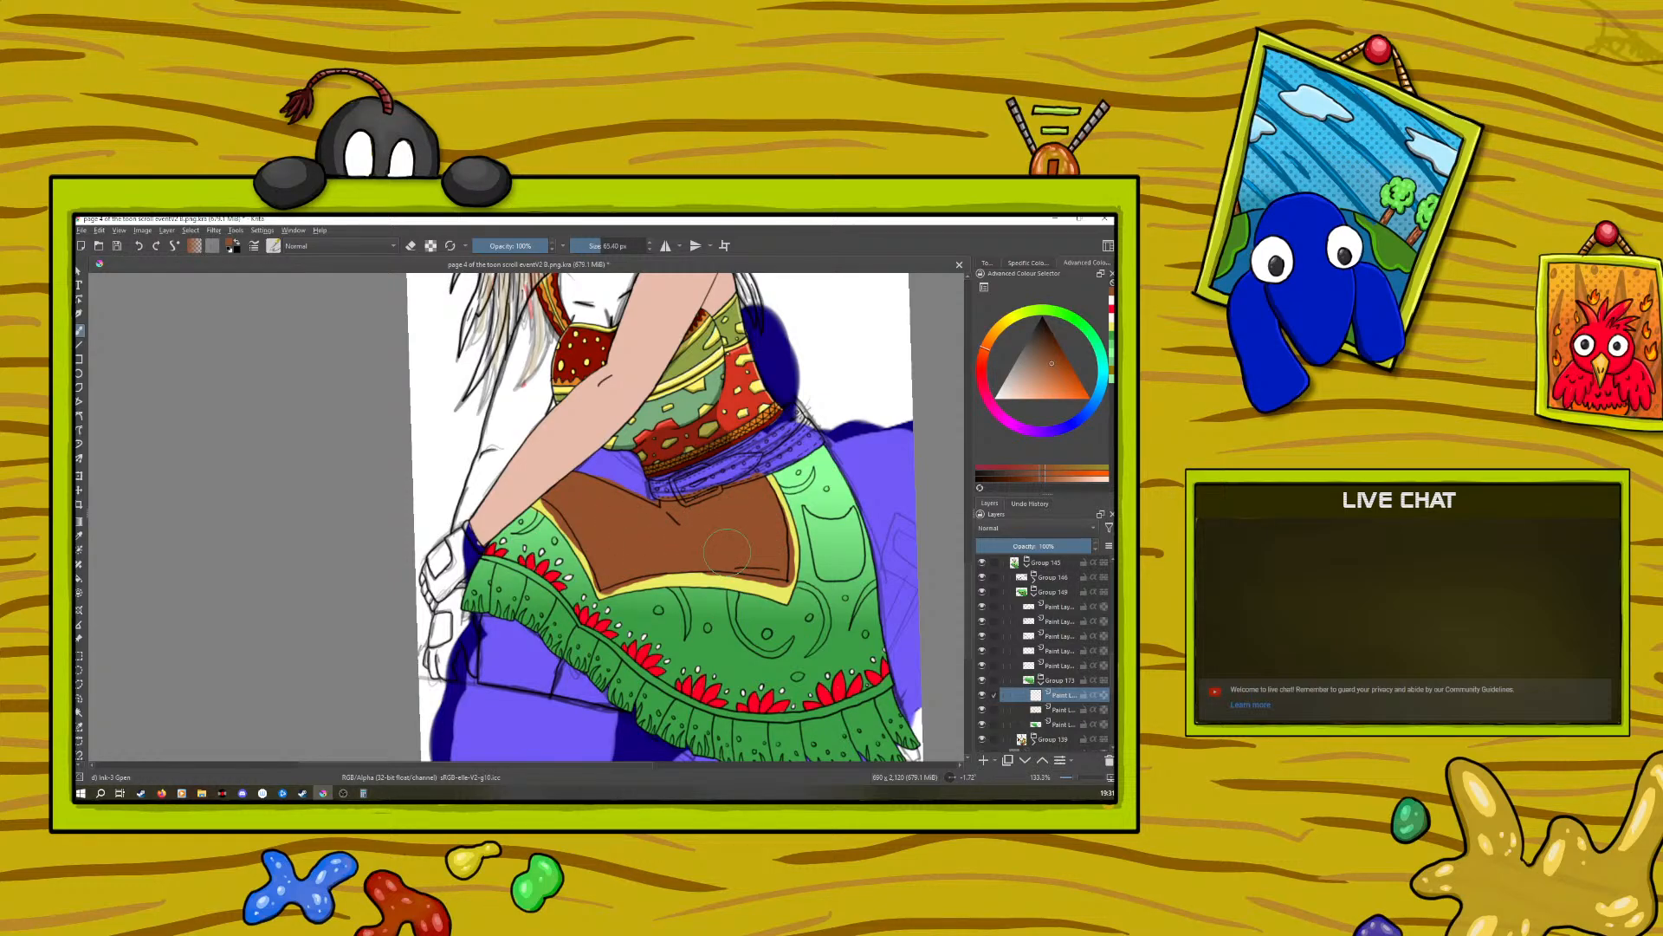
# Step: Move the brown panel layer below the trim and motif layer and pick a darker brown
pyautogui.press('-')
pyautogui.press('-')
pyautogui.press('-')
pyautogui.press('-')
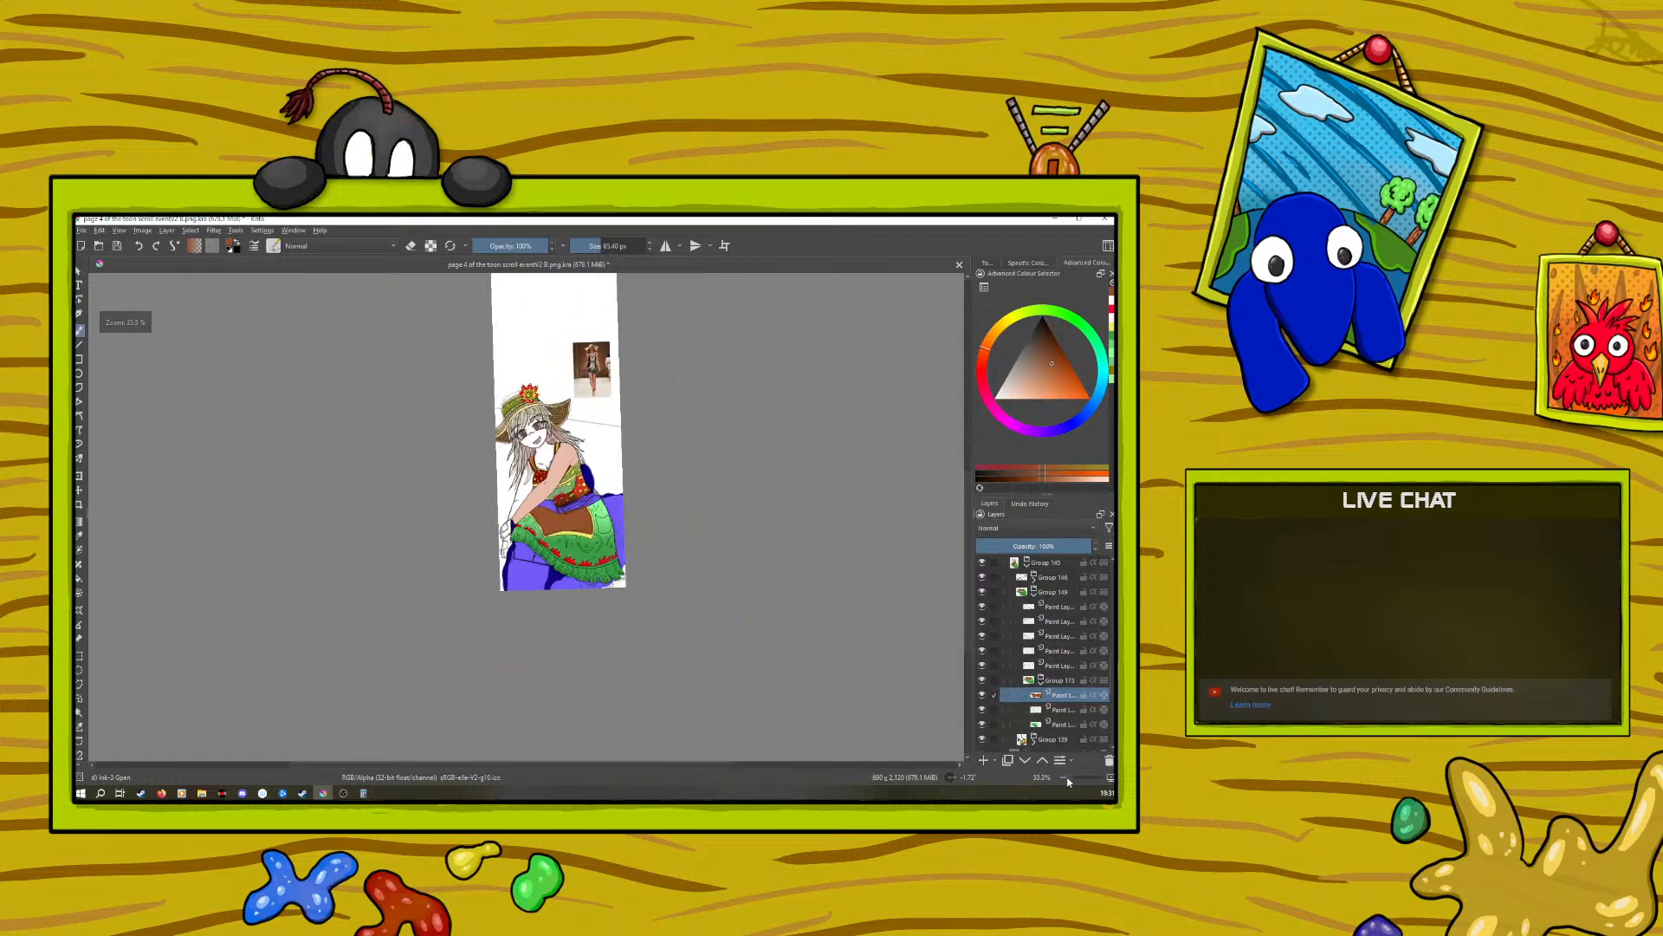
pyautogui.moveTo(1067, 778); pyautogui.dragTo(1071, 777)
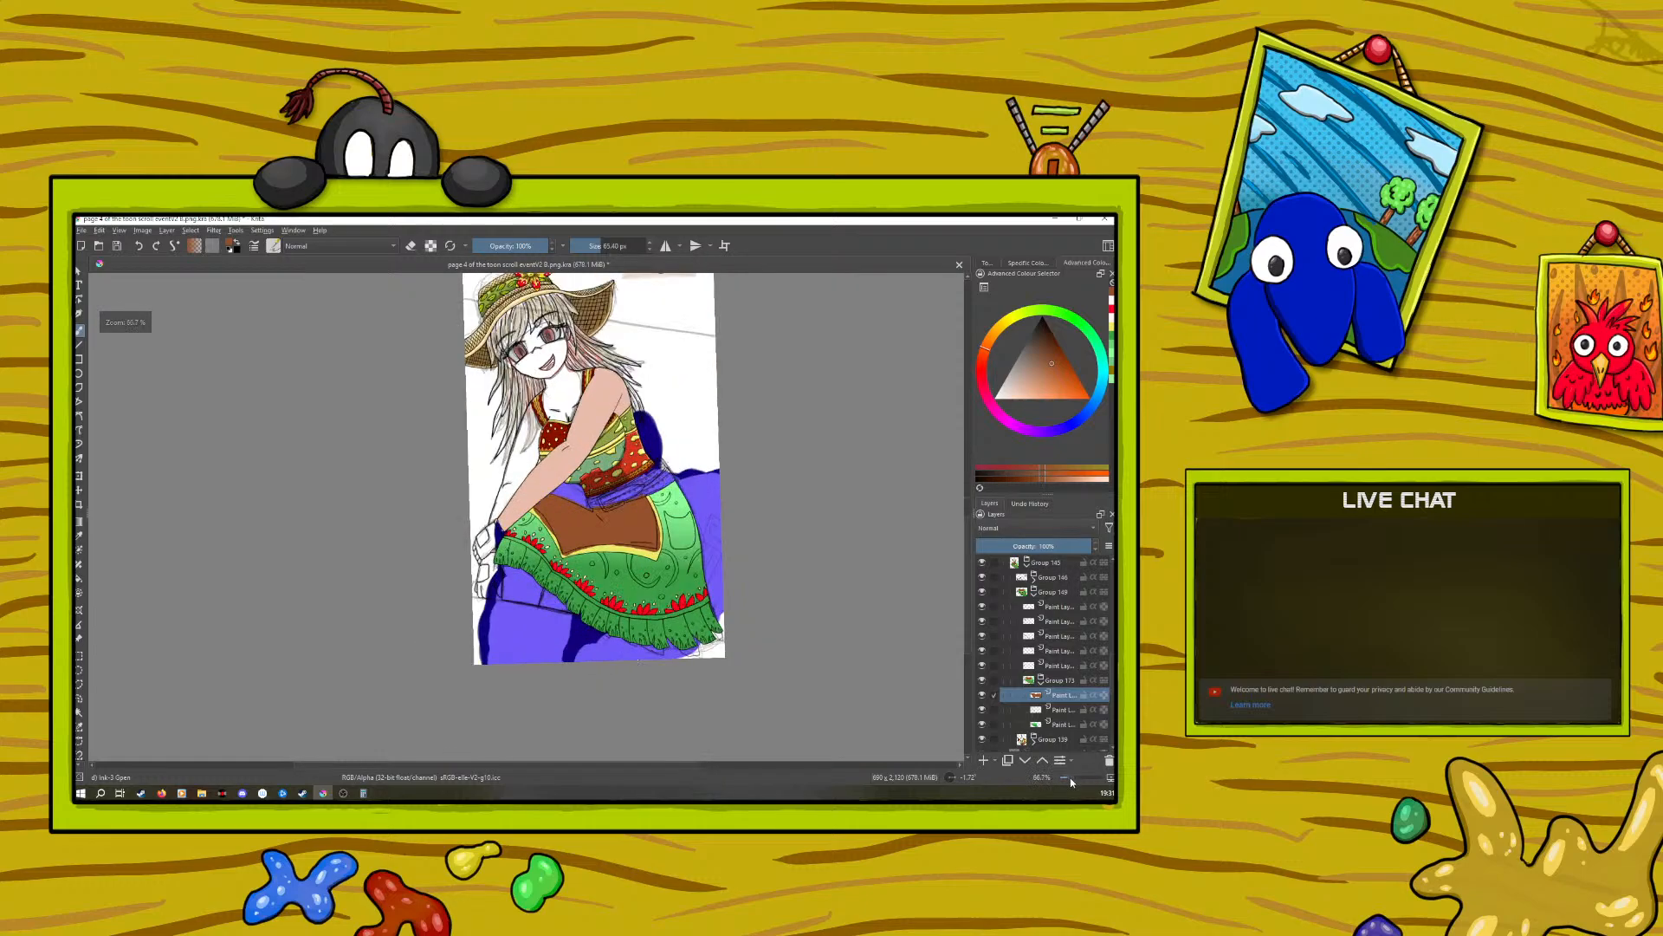
pyautogui.click(1026, 760)
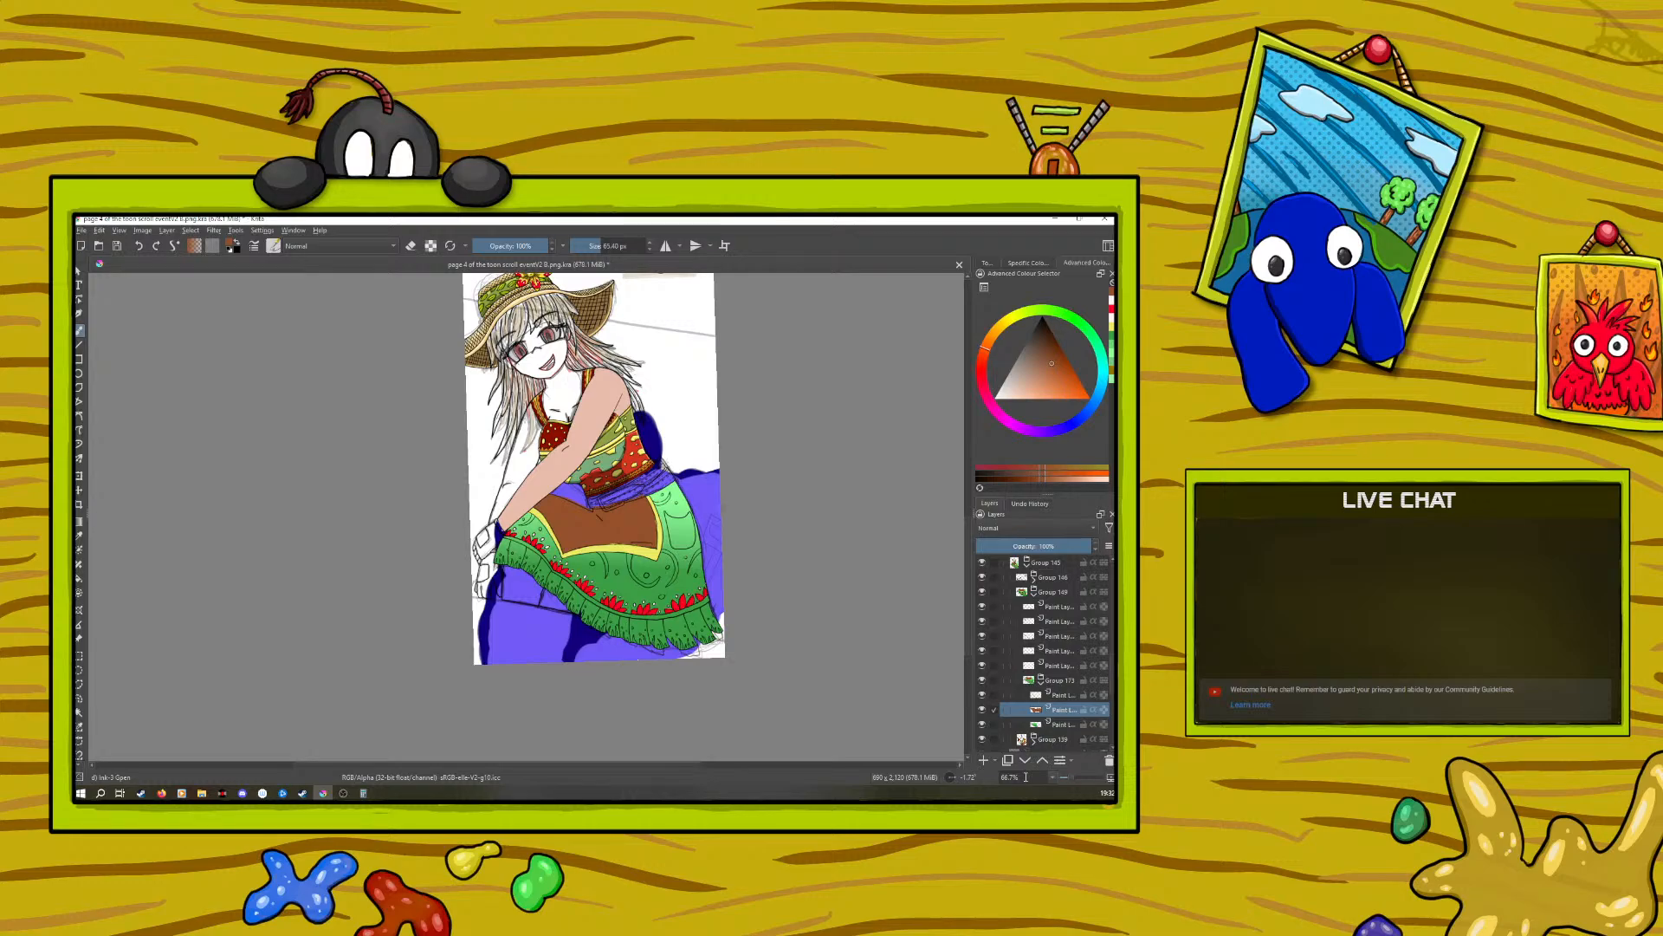
pyautogui.rightClick(449, 585)
pyautogui.click(446, 599)
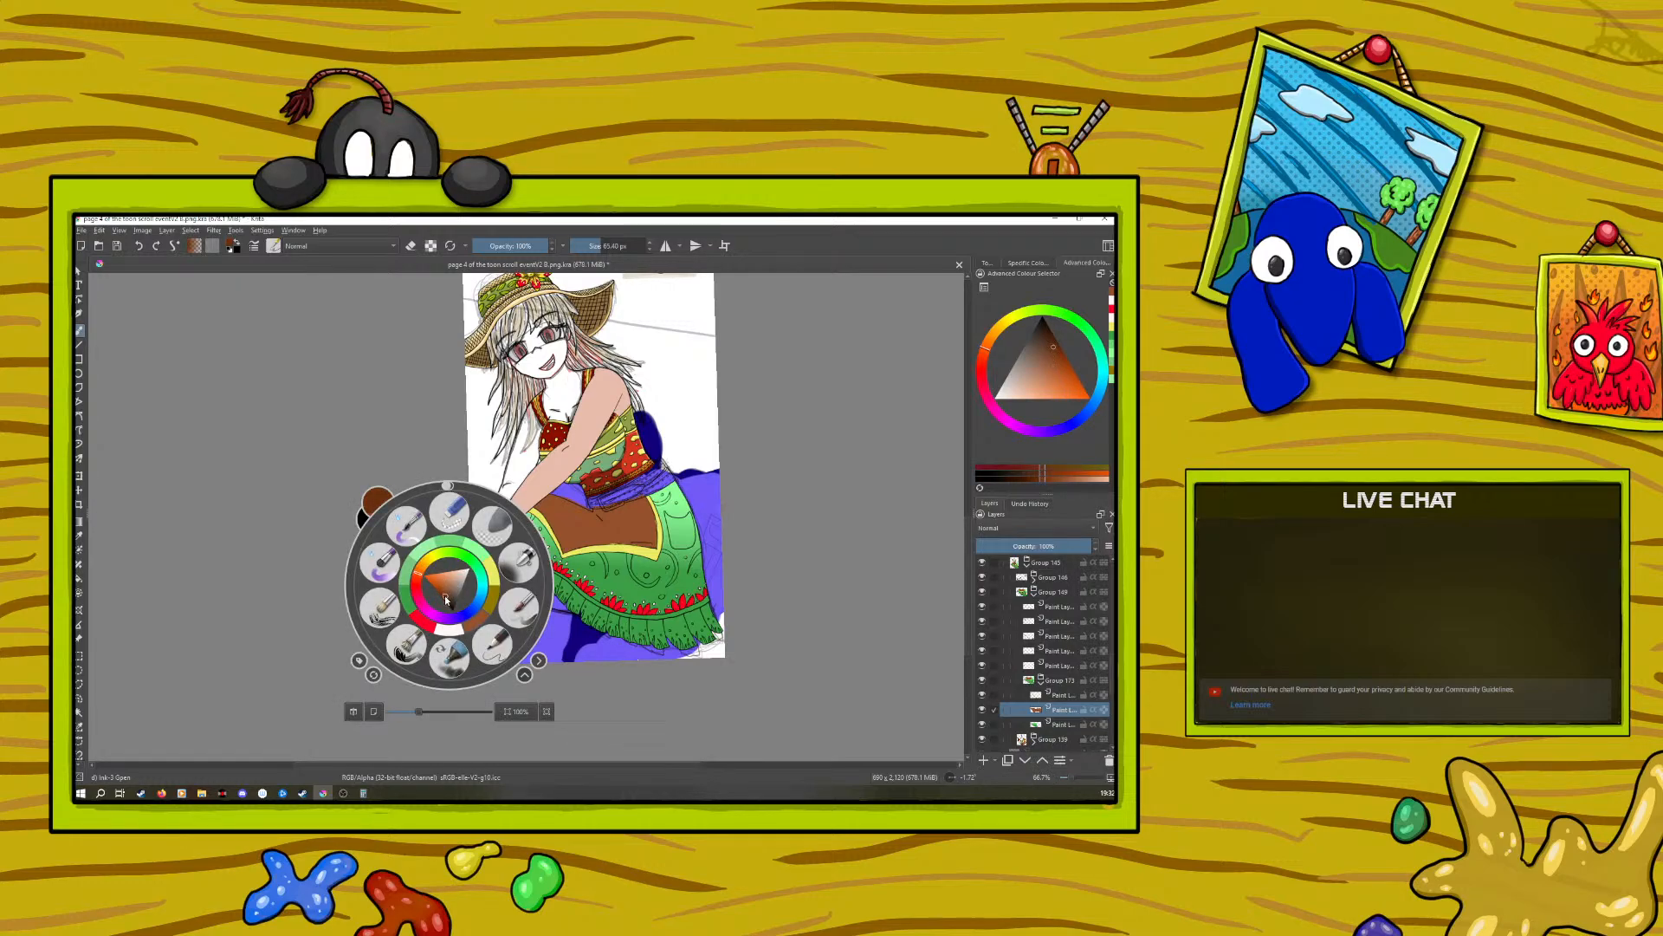
pyautogui.click(371, 472)
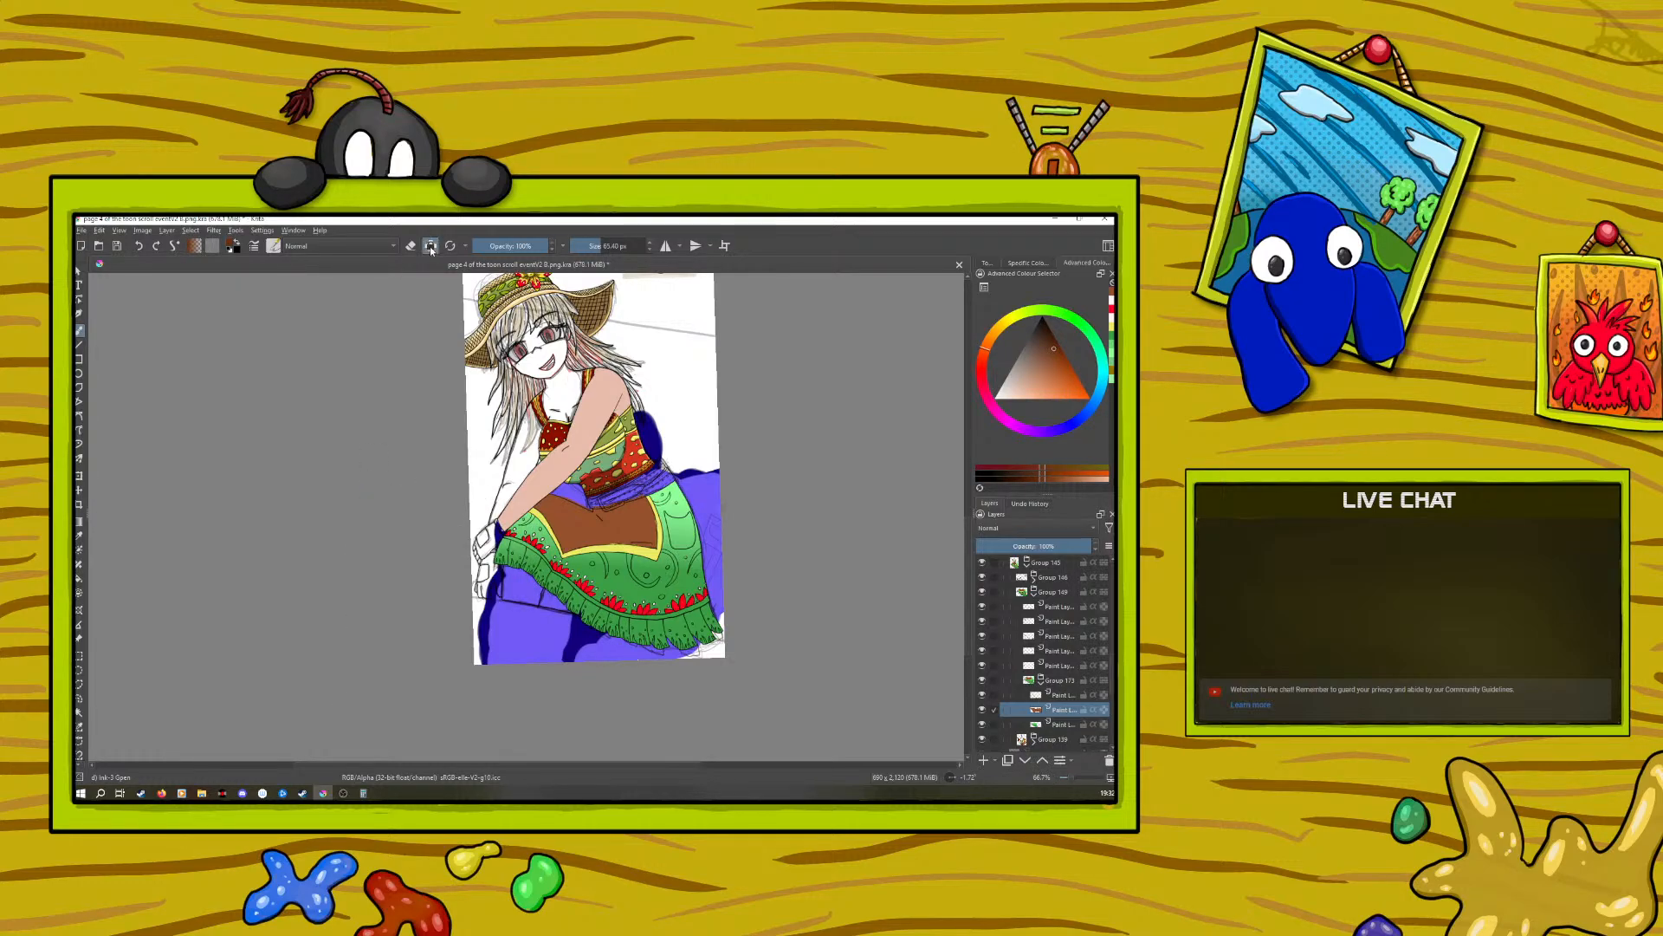
# Step: Try shading the brown panel with a dark brown gradient while its transparency is locked
pyautogui.click(79, 520)
pyautogui.moveTo(573, 557); pyautogui.dragTo(614, 469)
pyautogui.hotkey('ctrl', 'z')
pyautogui.moveTo(574, 556)
pyautogui.mouseDown()
pyautogui.moveTo(592, 504)
pyautogui.moveTo(585, 524)
pyautogui.mouseUp()
pyautogui.moveTo(575, 526); pyautogui.dragTo(591, 513)
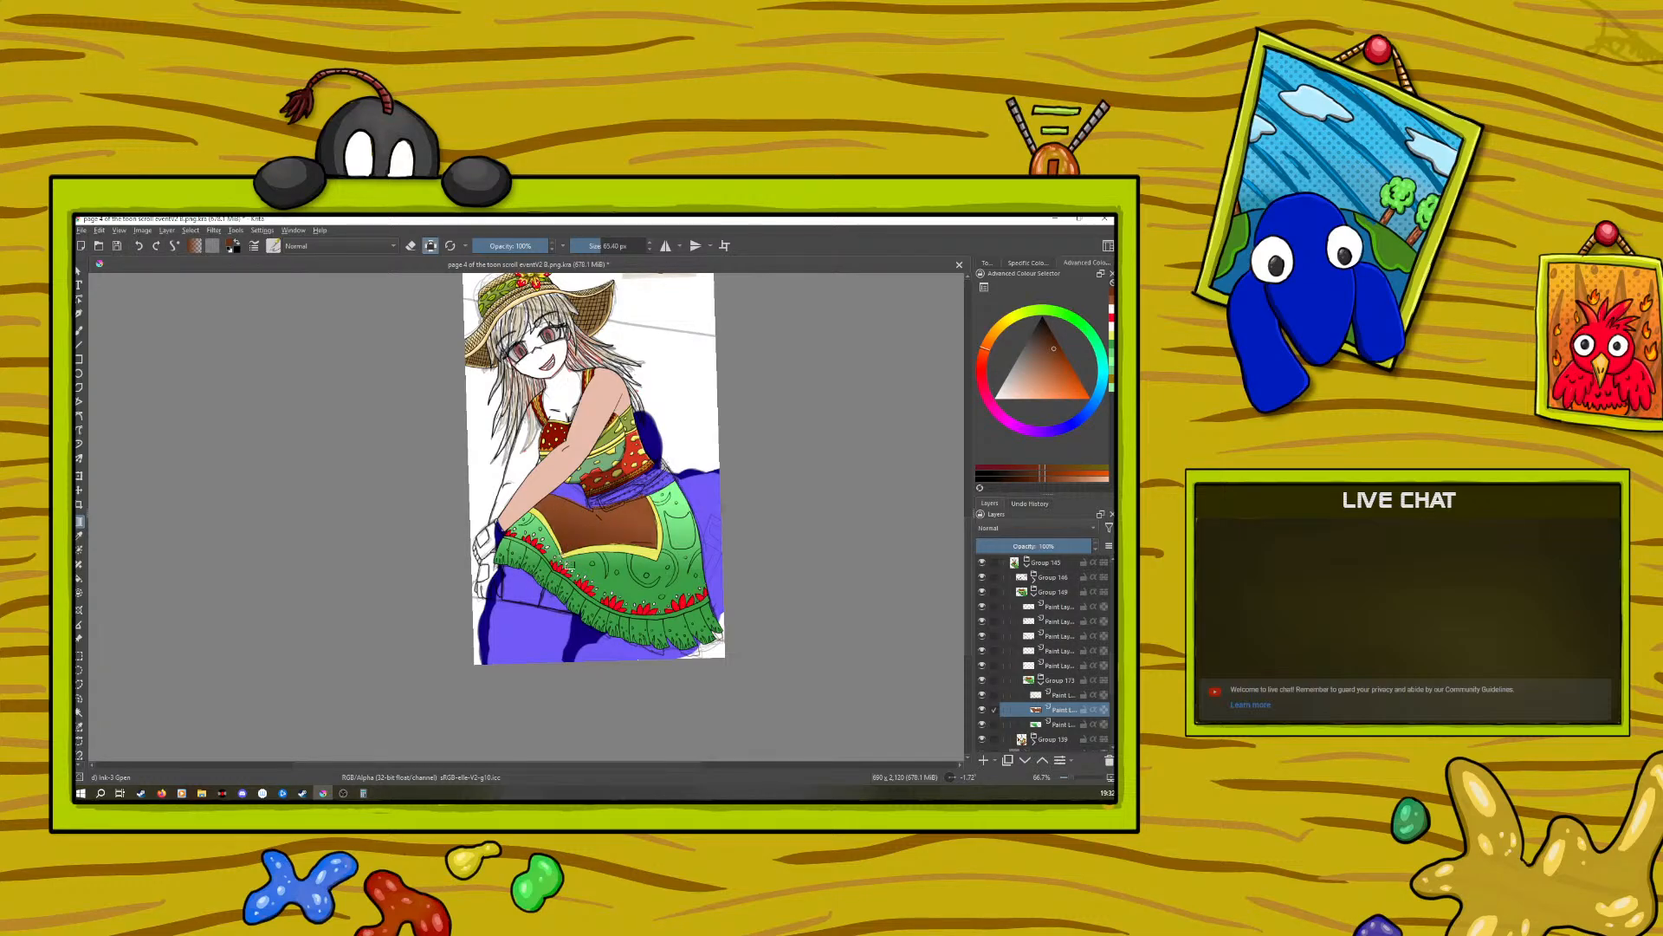
# Step: Unlock the layer's transparency and repaint the whole skirt panel in flat dark brown
pyautogui.press('b')
pyautogui.rightClick(507, 614)
pyautogui.rightClick(500, 624)
pyautogui.click(431, 246)
pyautogui.moveTo(543, 504)
pyautogui.mouseDown()
pyautogui.moveTo(564, 548)
pyautogui.moveTo(572, 526)
pyautogui.moveTo(575, 549)
pyautogui.moveTo(591, 530)
pyautogui.moveTo(595, 548)
pyautogui.moveTo(611, 511)
pyautogui.moveTo(613, 544)
pyautogui.moveTo(625, 505)
pyautogui.moveTo(635, 540)
pyautogui.moveTo(638, 506)
pyautogui.moveTo(651, 537)
pyautogui.moveTo(634, 508)
pyautogui.moveTo(610, 530)
pyautogui.moveTo(532, 513)
pyautogui.mouseUp()
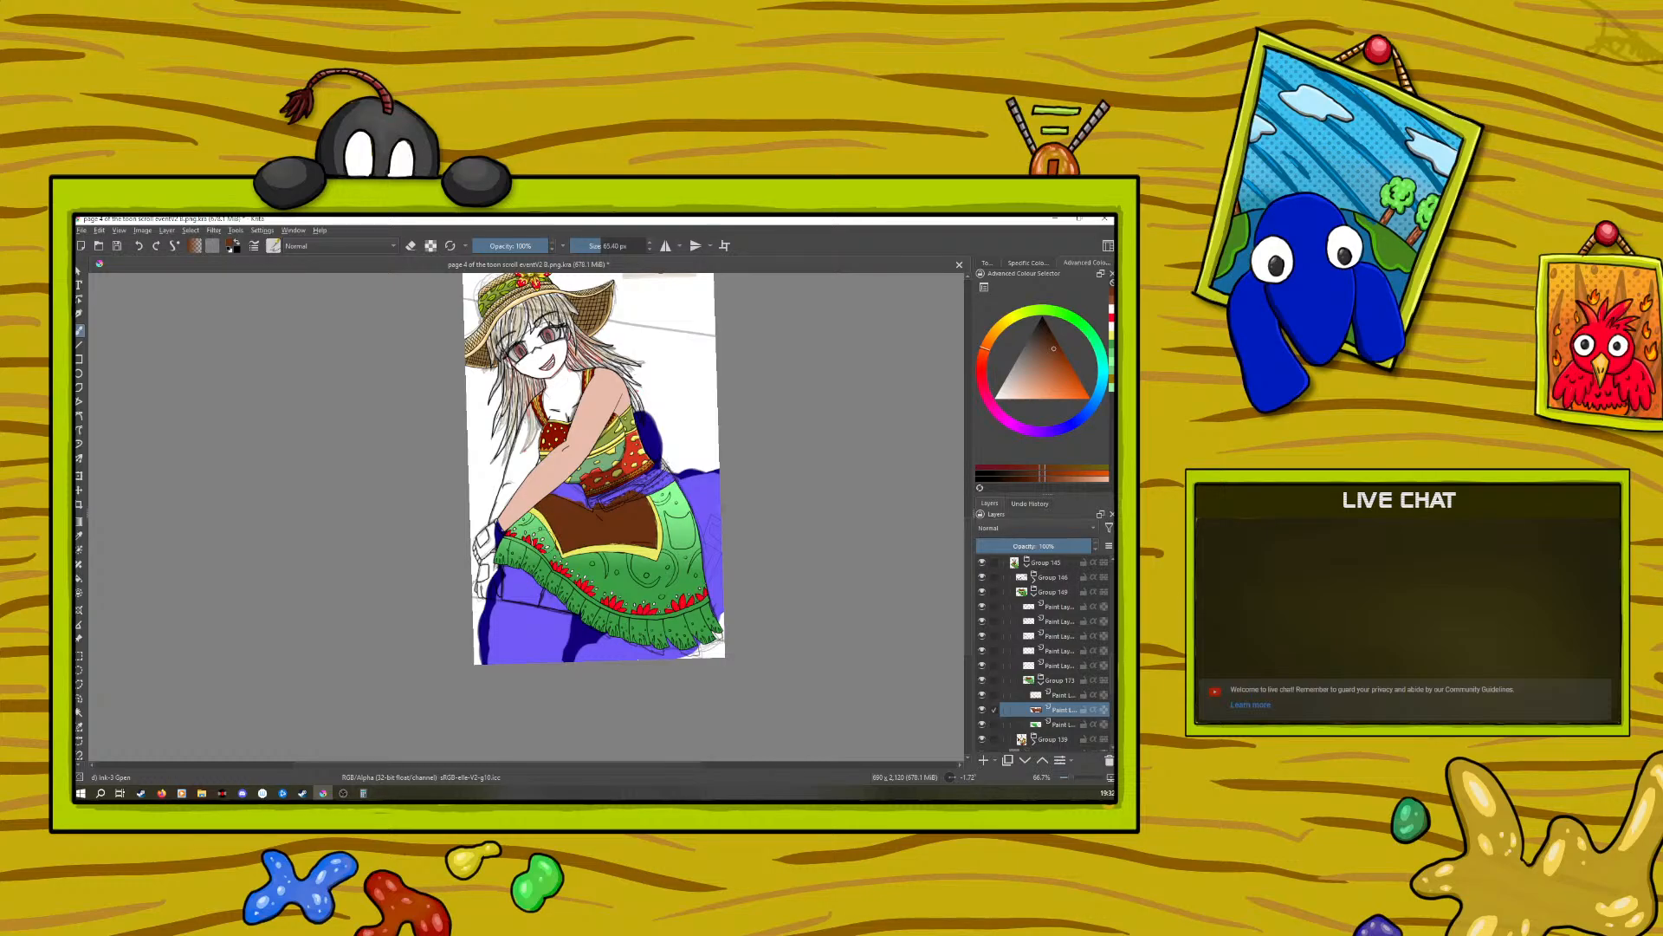
# Step: Shrink the brush and check the brown panel's coverage by toggling its layer's visibility
pyautogui.moveTo(1072, 777); pyautogui.dragTo(1068, 777)
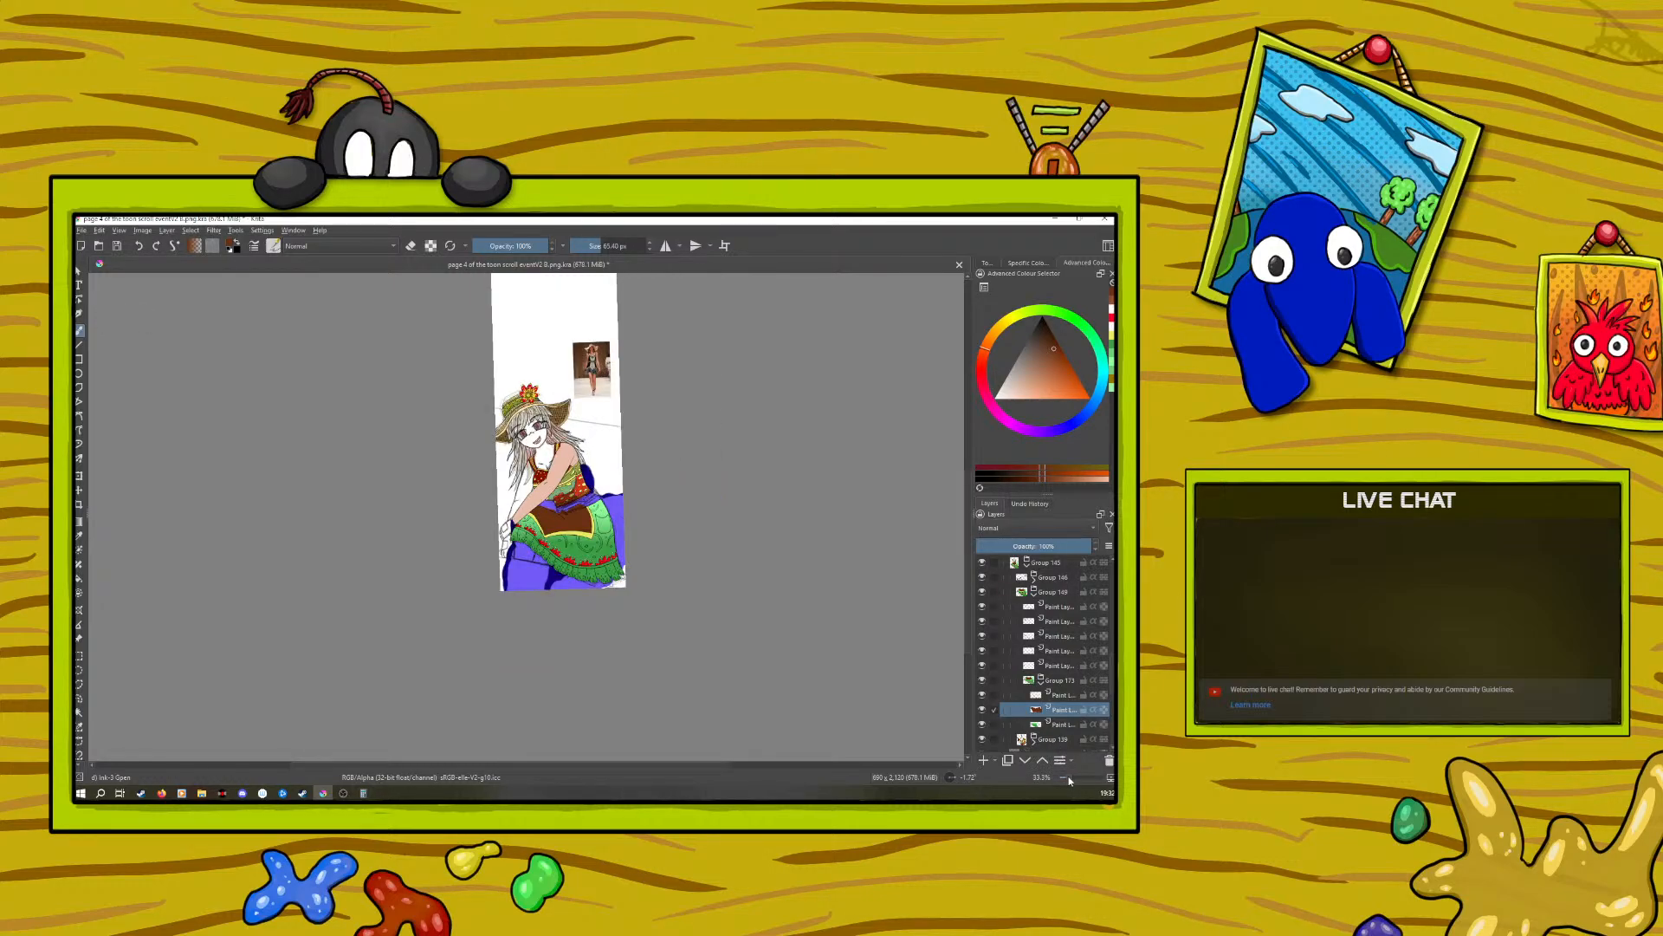
pyautogui.moveTo(1069, 778); pyautogui.dragTo(1078, 783)
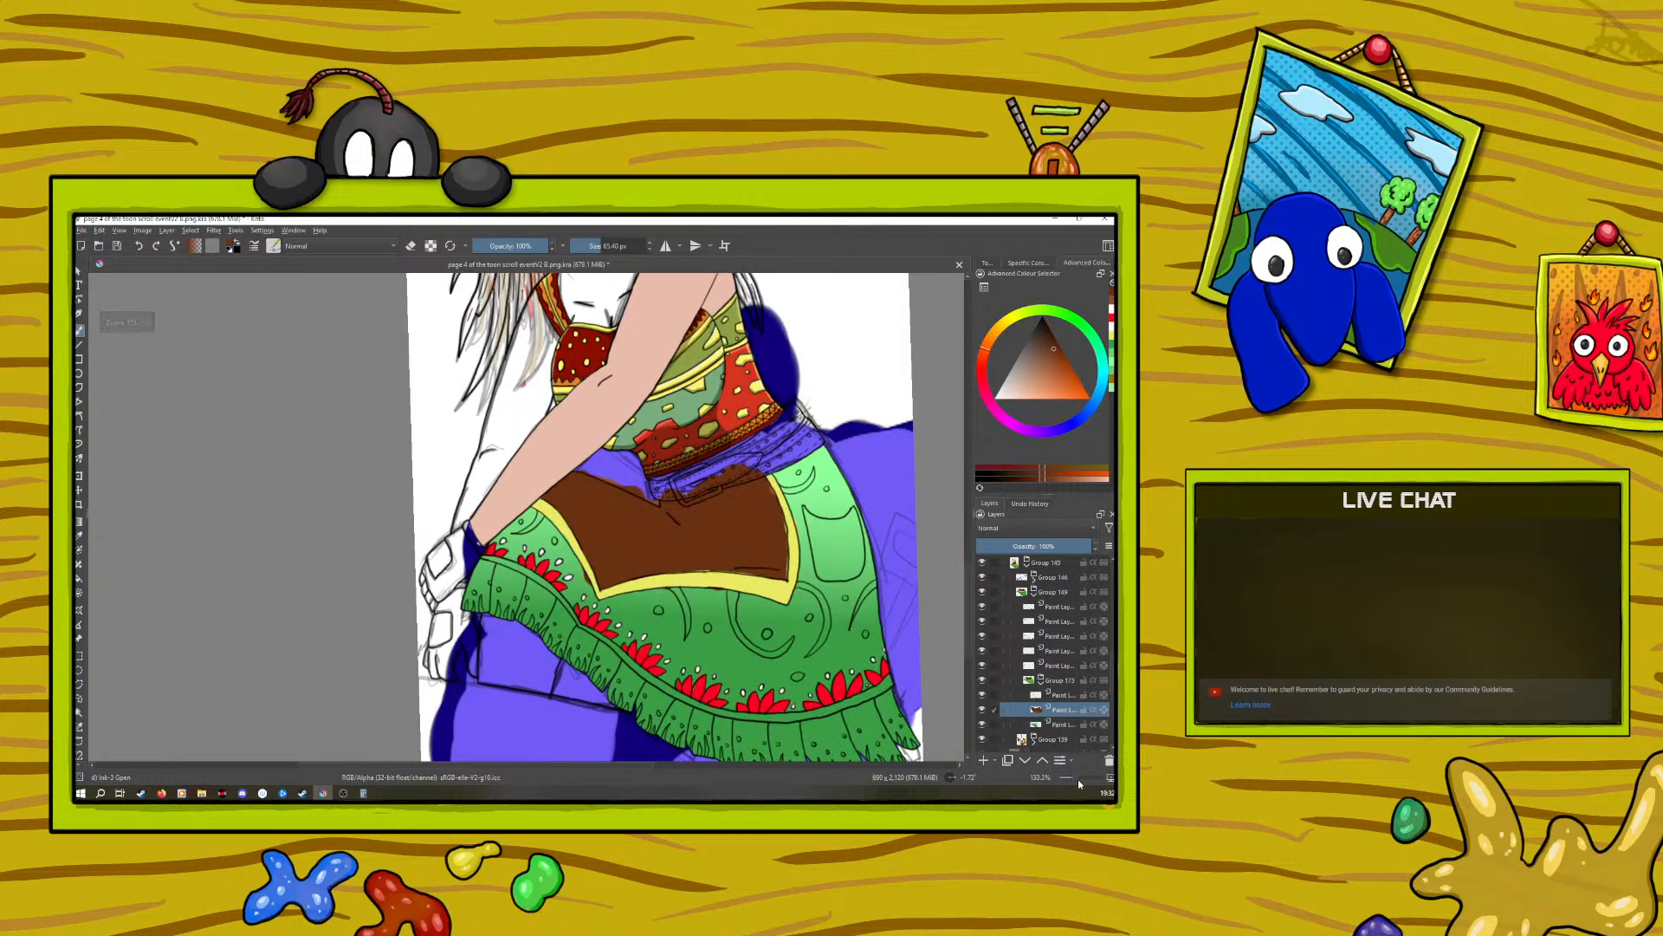
pyautogui.moveTo(476, 768); pyautogui.dragTo(508, 766)
pyautogui.click(408, 247)
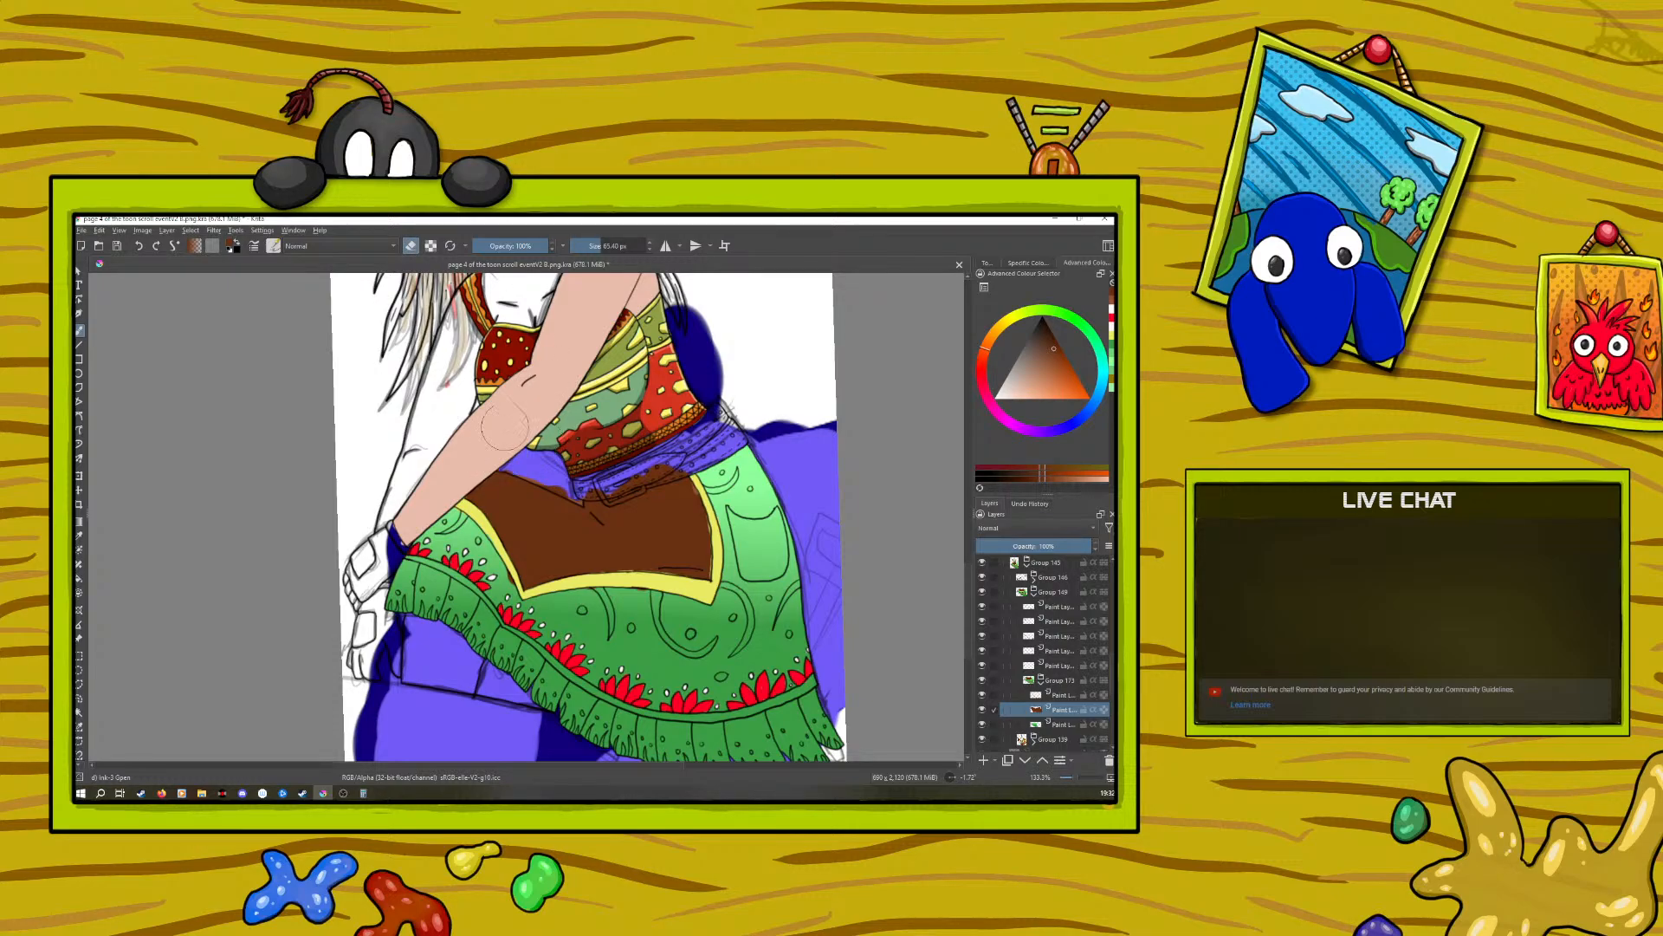
pyautogui.click(591, 244)
pyautogui.click(983, 707)
pyautogui.click(982, 707)
pyautogui.click(983, 707)
pyautogui.click(983, 708)
# Step: On the trim layer, rotate the canvas about 65° and clean up the panel's front corner with the eraser
pyautogui.press('e')
pyautogui.click(1061, 696)
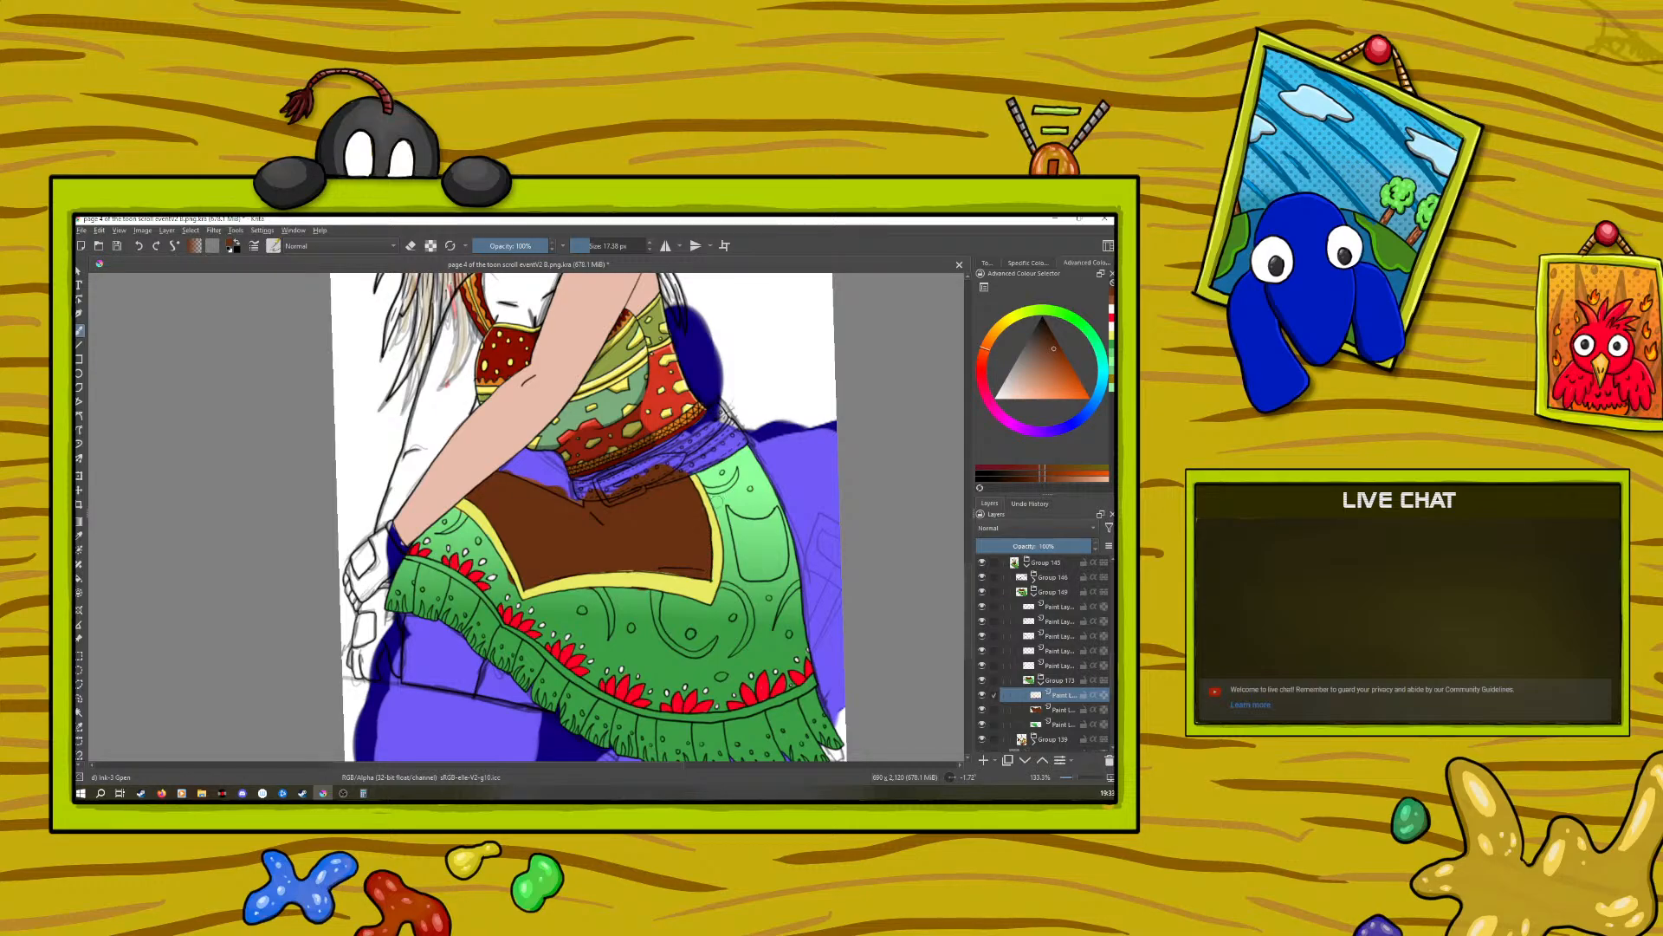
pyautogui.rightClick(465, 544)
pyautogui.moveTo(463, 440); pyautogui.dragTo(558, 497)
pyautogui.rightClick(472, 547)
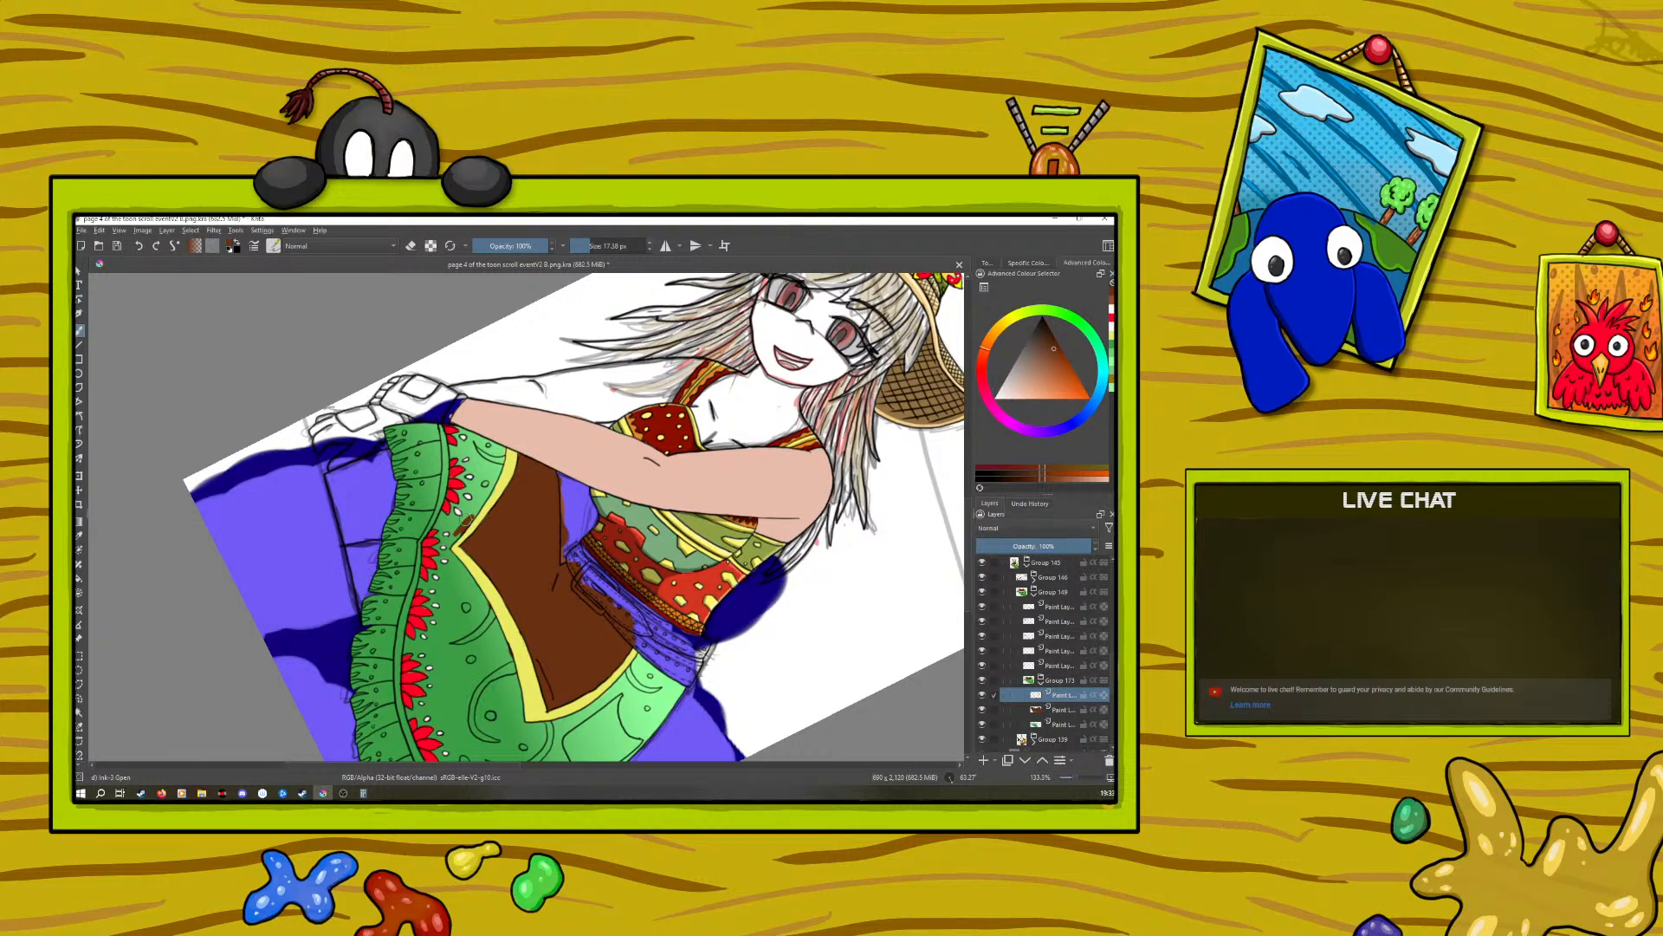
pyautogui.press('e')
pyautogui.moveTo(473, 516)
pyautogui.mouseDown()
pyautogui.moveTo(459, 530)
pyautogui.moveTo(471, 518)
pyautogui.mouseUp()
# Step: Keep the trim and motif layer above the brown panel layer and merge it with the layer below
pyautogui.click(1057, 710)
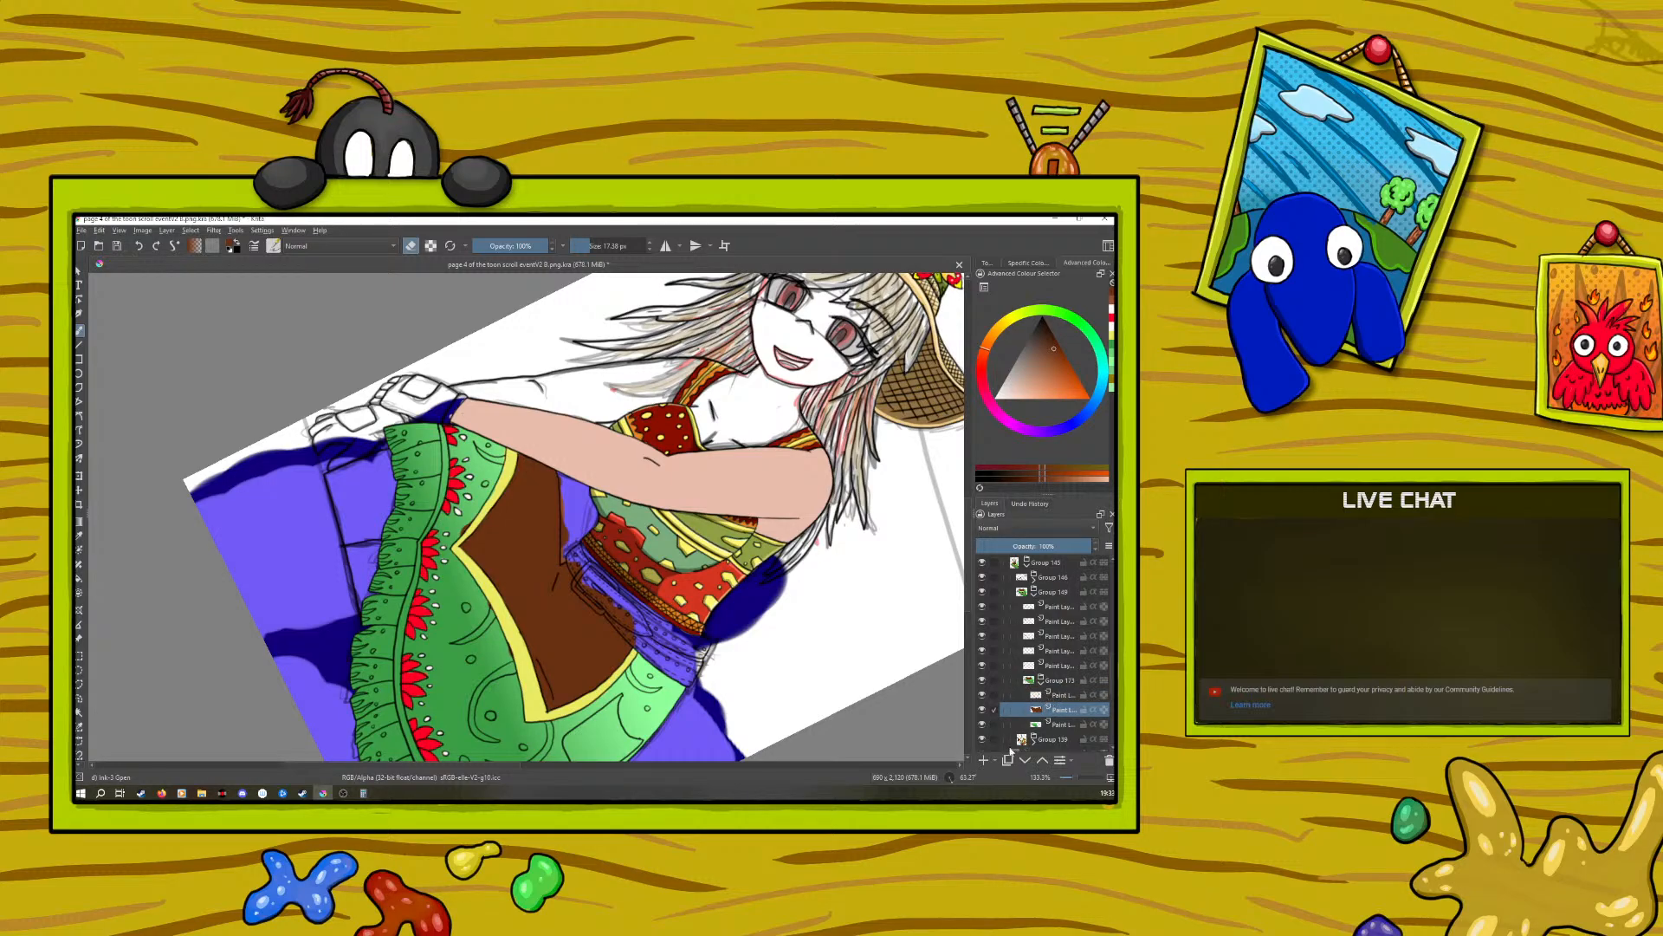
pyautogui.click(1042, 760)
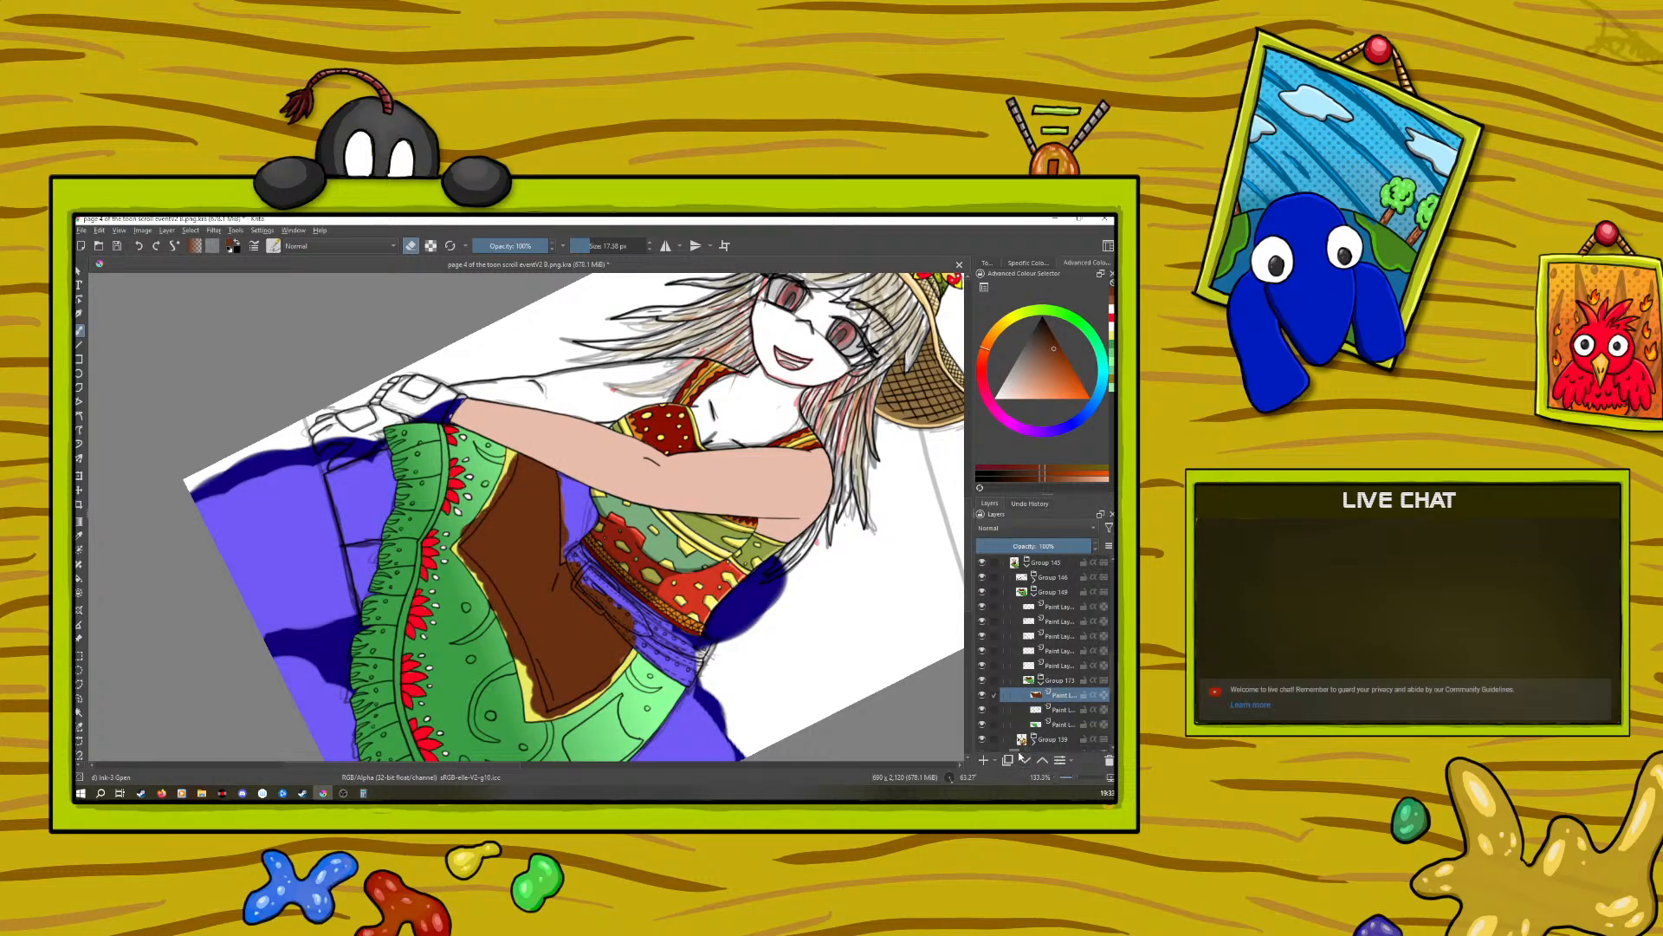
pyautogui.click(1025, 760)
pyautogui.rightClick(1057, 698)
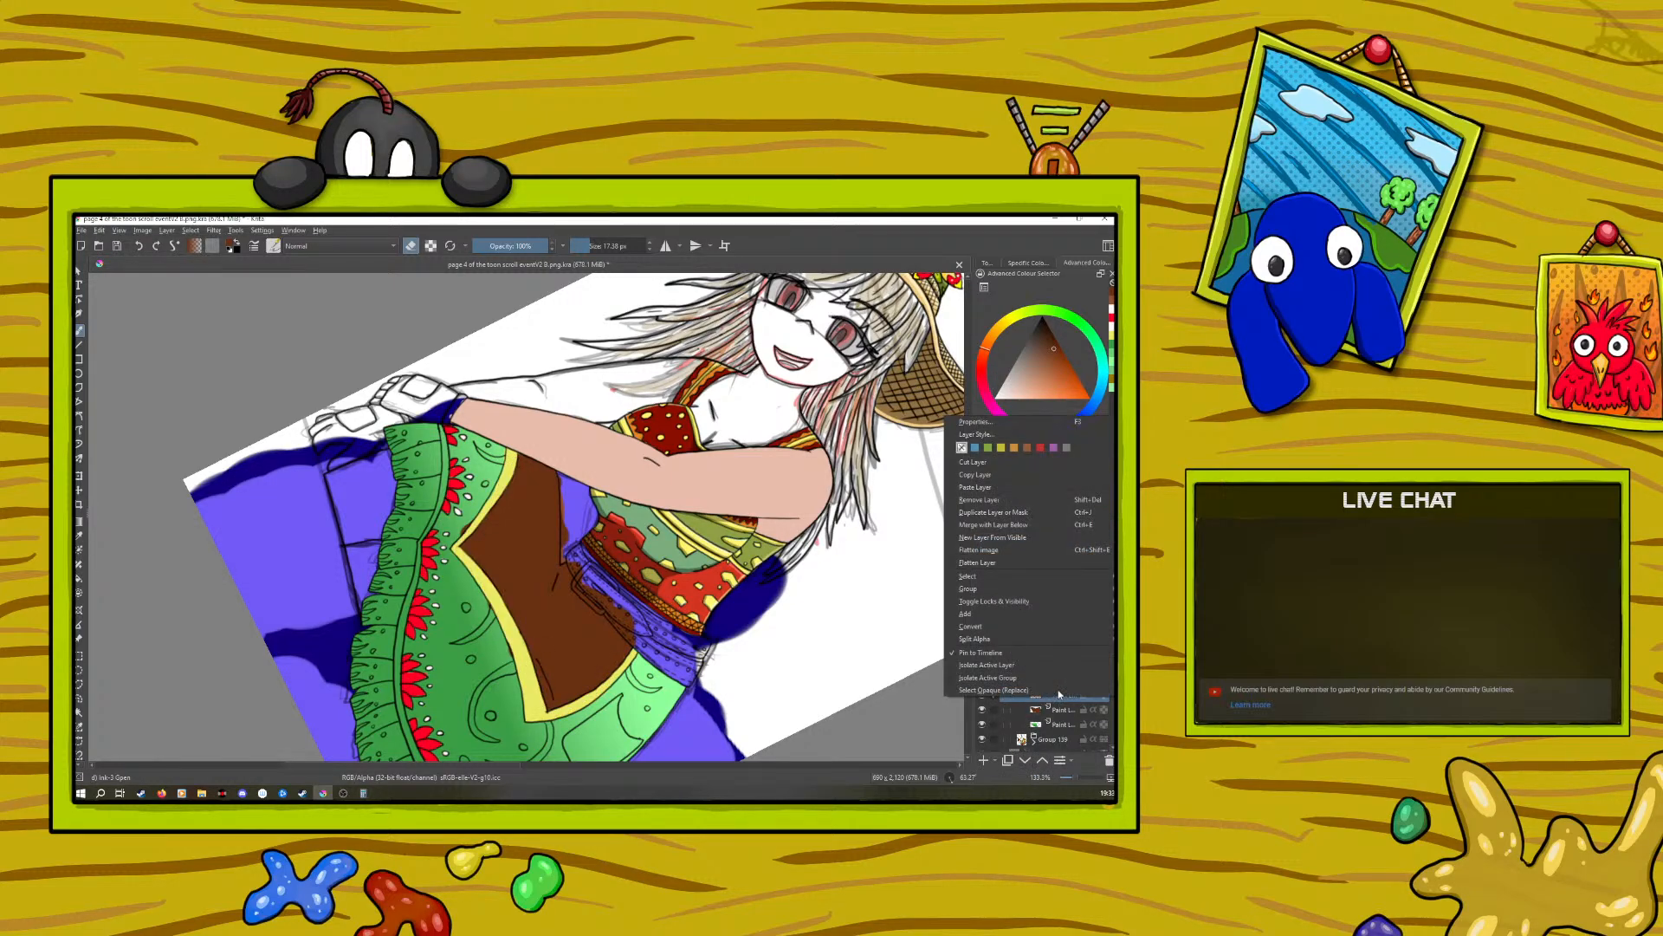
pyautogui.click(968, 525)
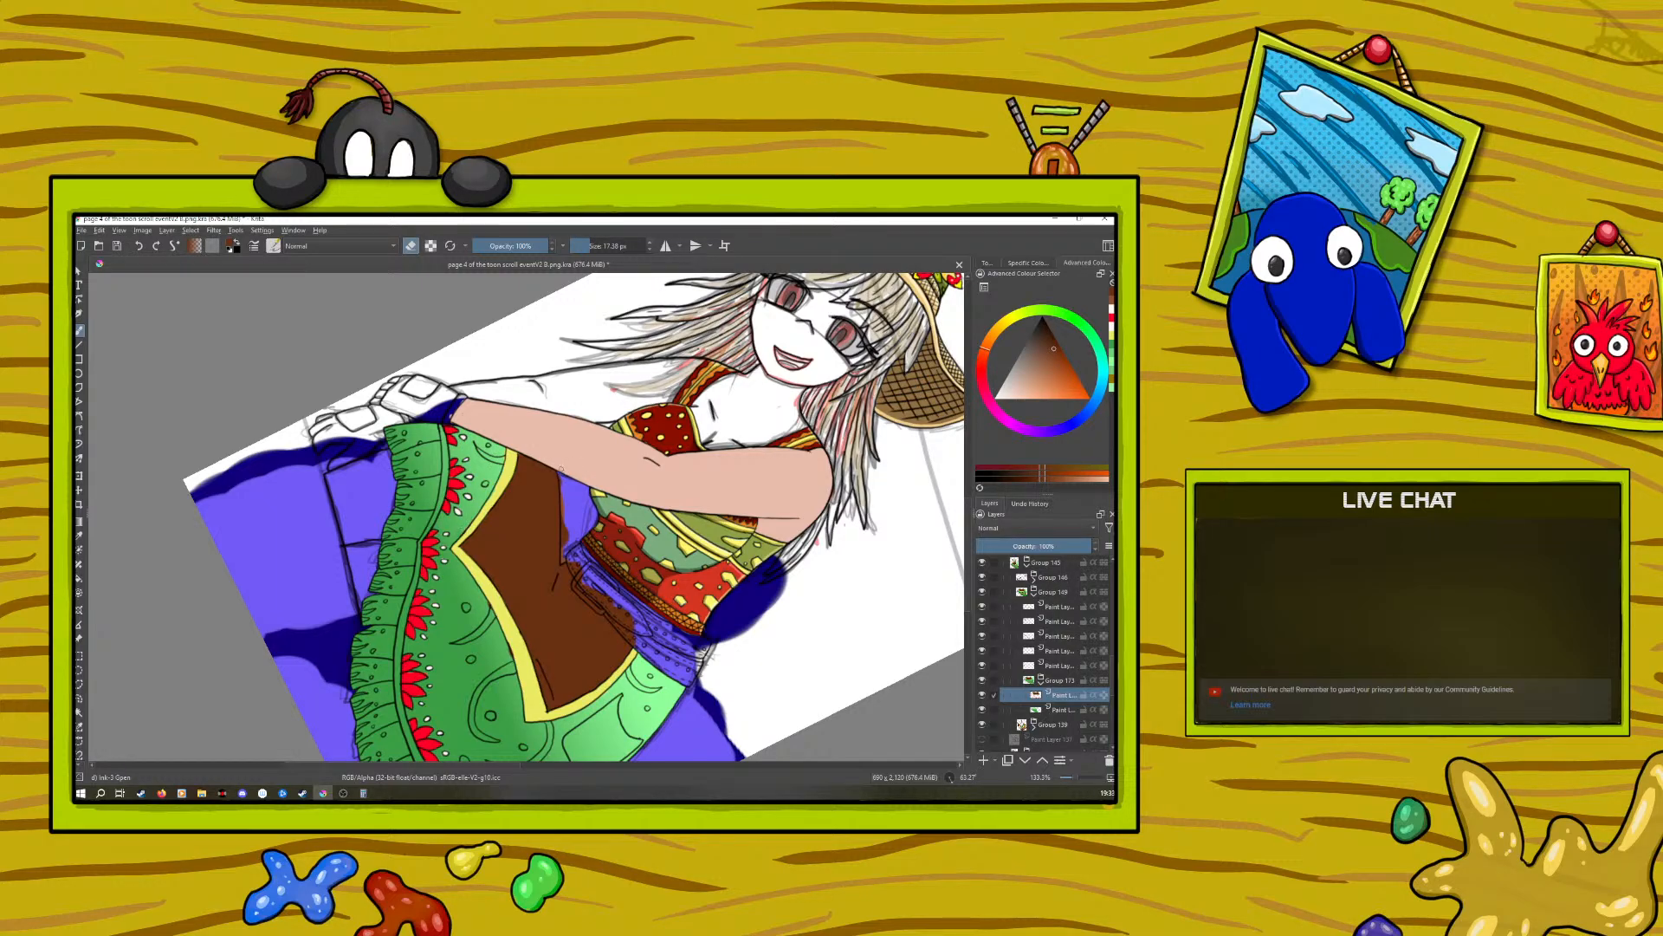
# Step: Clean up the brown panel's edge along the purple waist sash, erasing the overspill
pyautogui.moveTo(564, 523); pyautogui.dragTo(567, 551)
pyautogui.moveTo(563, 540)
pyautogui.mouseDown()
pyautogui.moveTo(561, 559)
pyautogui.moveTo(553, 539)
pyautogui.mouseUp()
pyautogui.click(409, 247)
pyautogui.click(411, 247)
pyautogui.moveTo(624, 613); pyautogui.dragTo(633, 626)
# Step: Rotate the canvas further to nearly sideways, sample the trim's yellow and touch up the band beside the brown panel
pyautogui.moveTo(1075, 781); pyautogui.dragTo(1070, 782)
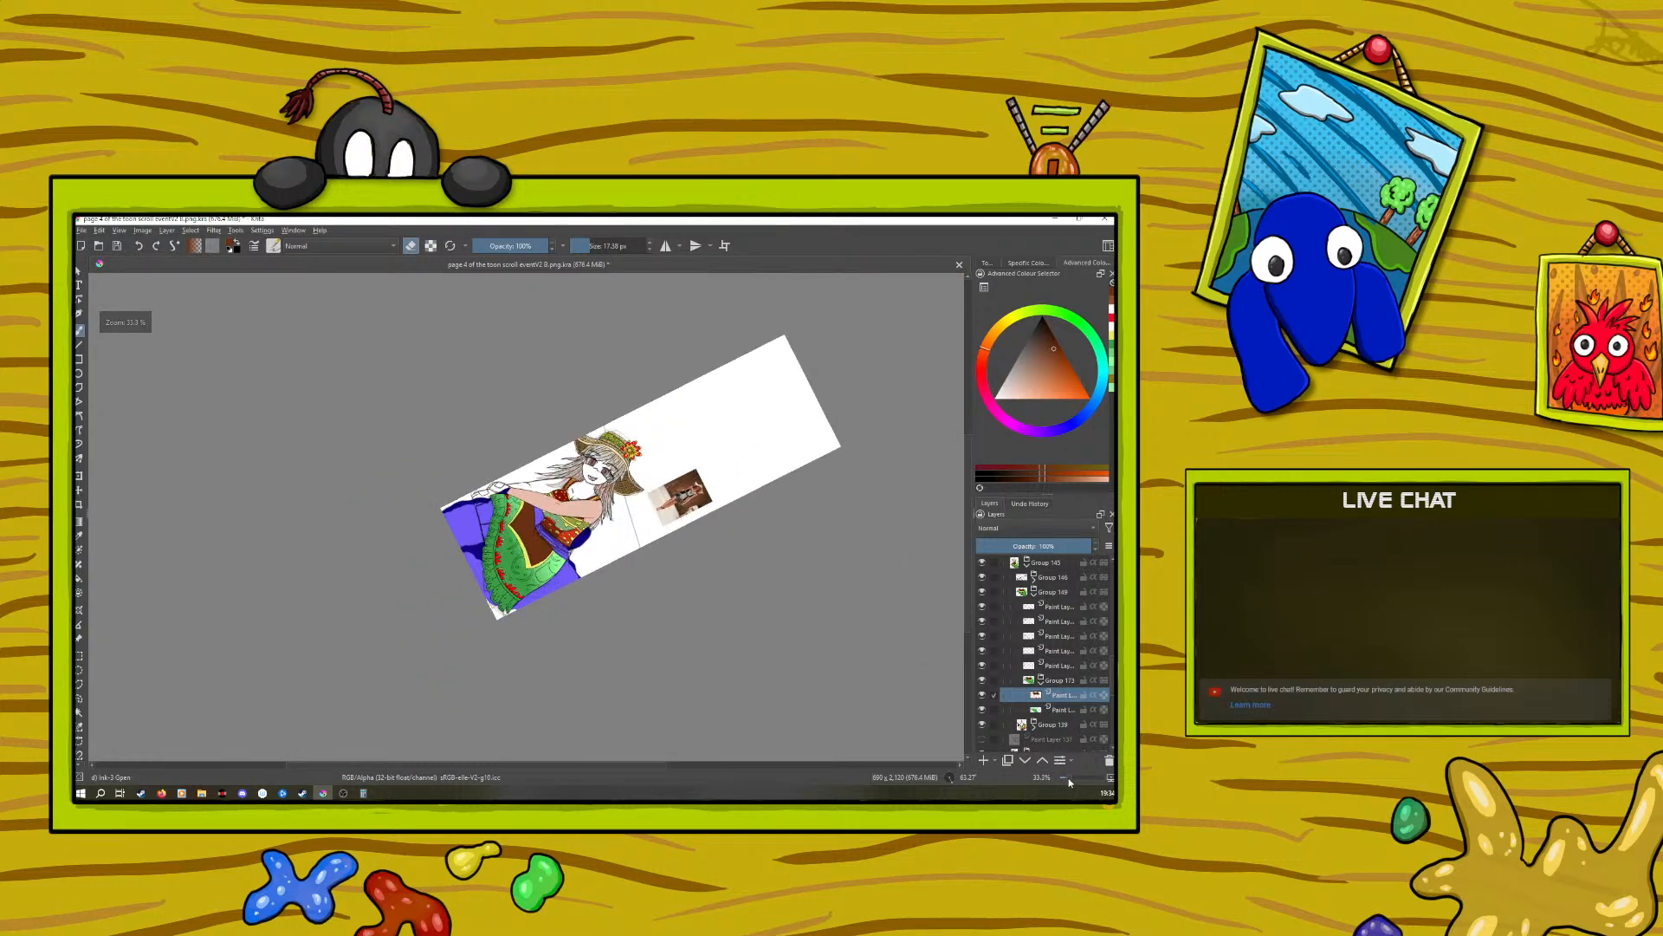
pyautogui.rightClick(381, 550)
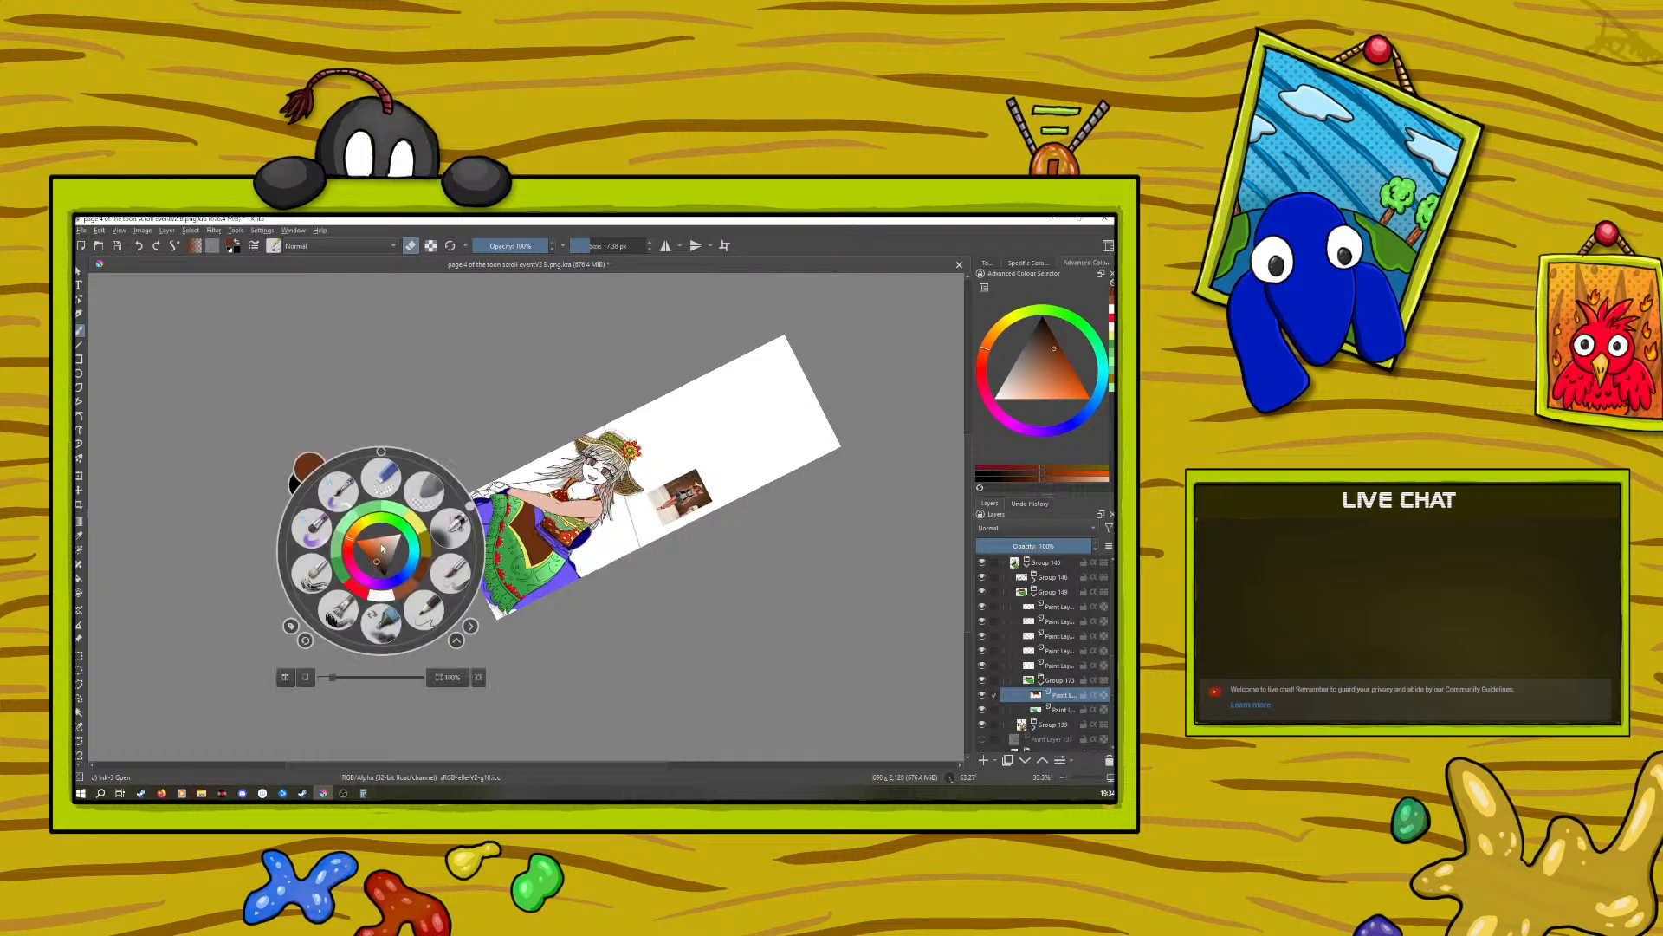
pyautogui.moveTo(469, 505)
pyautogui.mouseDown()
pyautogui.moveTo(405, 449)
pyautogui.moveTo(362, 451)
pyautogui.moveTo(482, 525)
pyautogui.mouseUp()
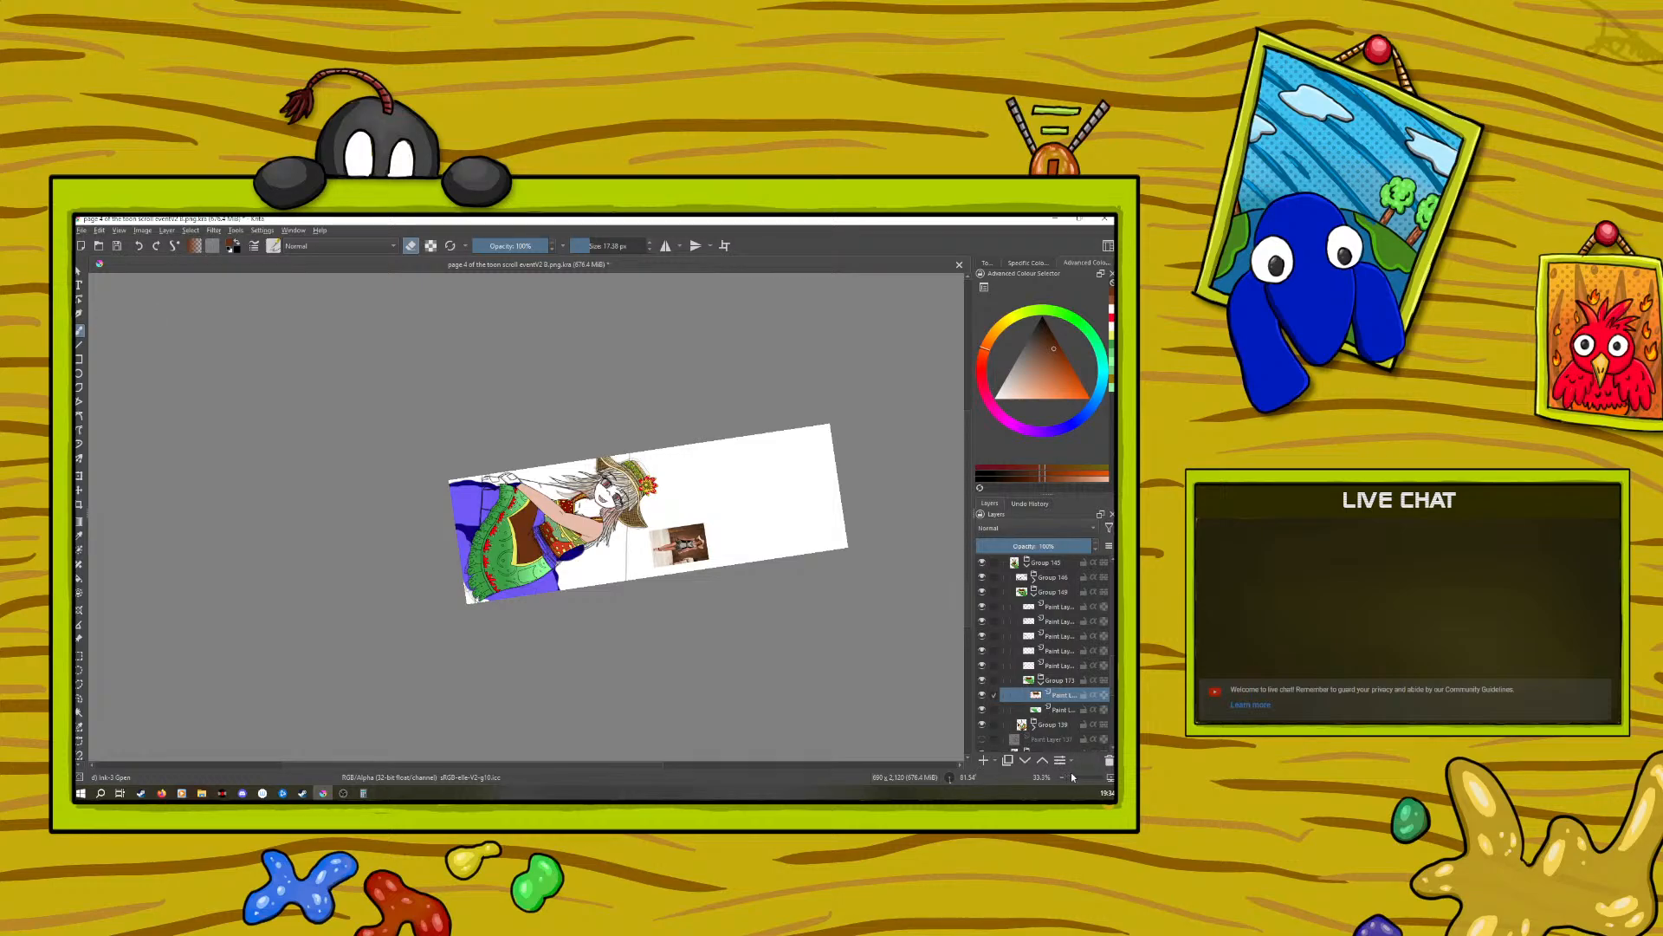
pyautogui.moveTo(1058, 777); pyautogui.dragTo(1078, 776)
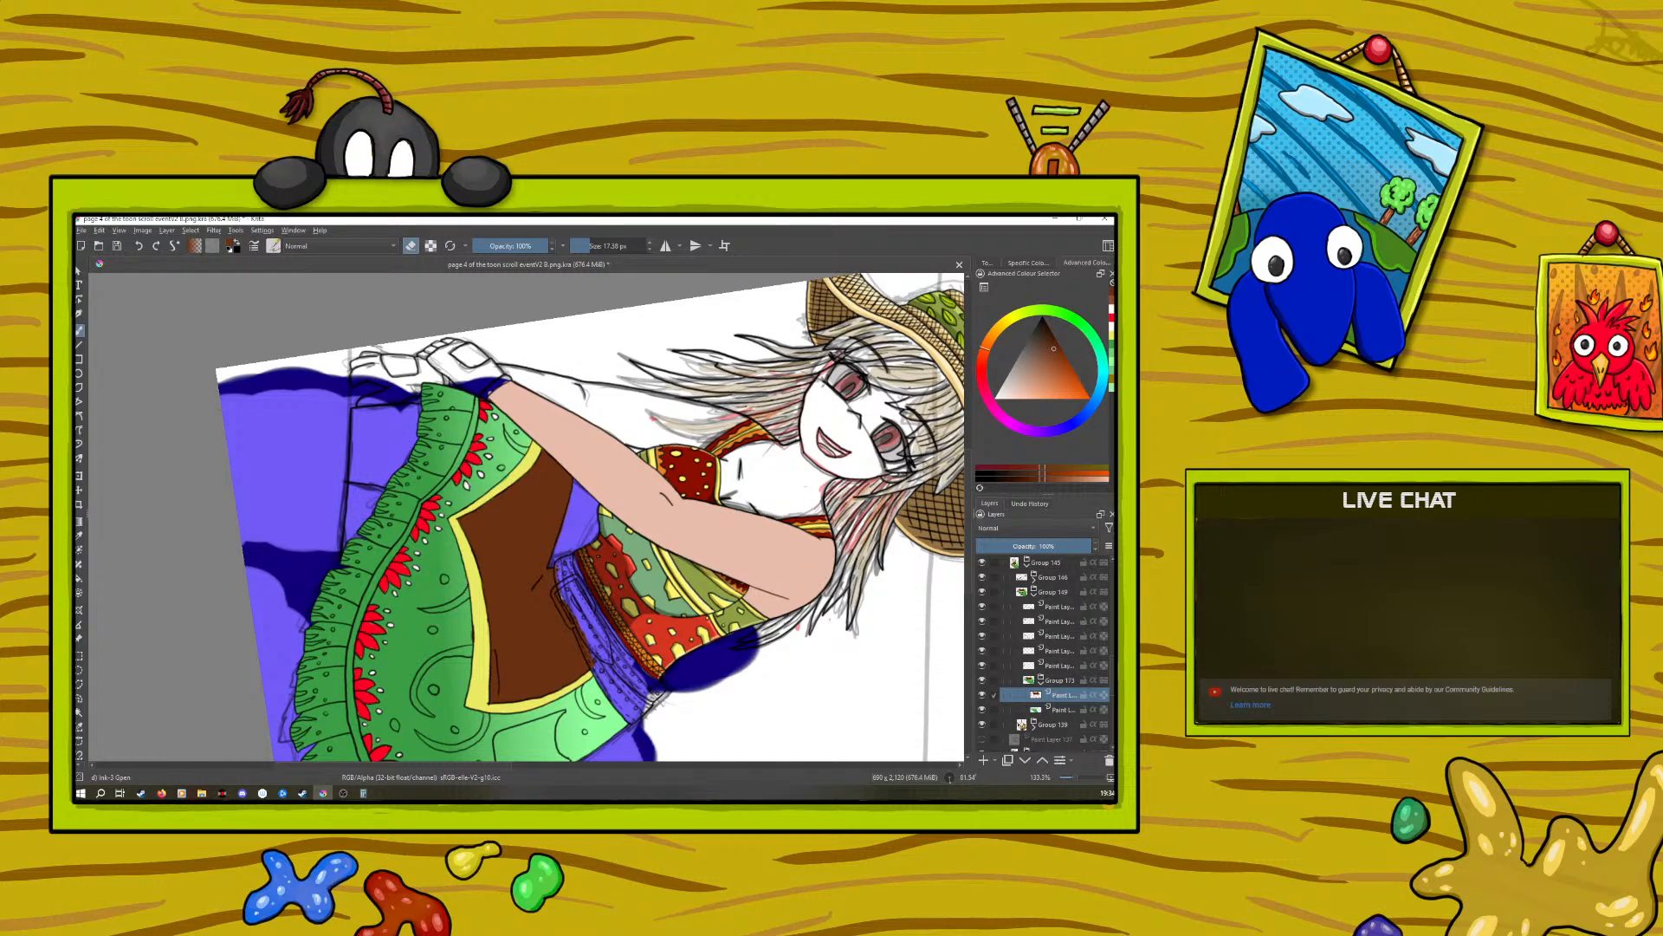
pyautogui.click(78, 536)
pyautogui.click(478, 598)
pyautogui.click(79, 331)
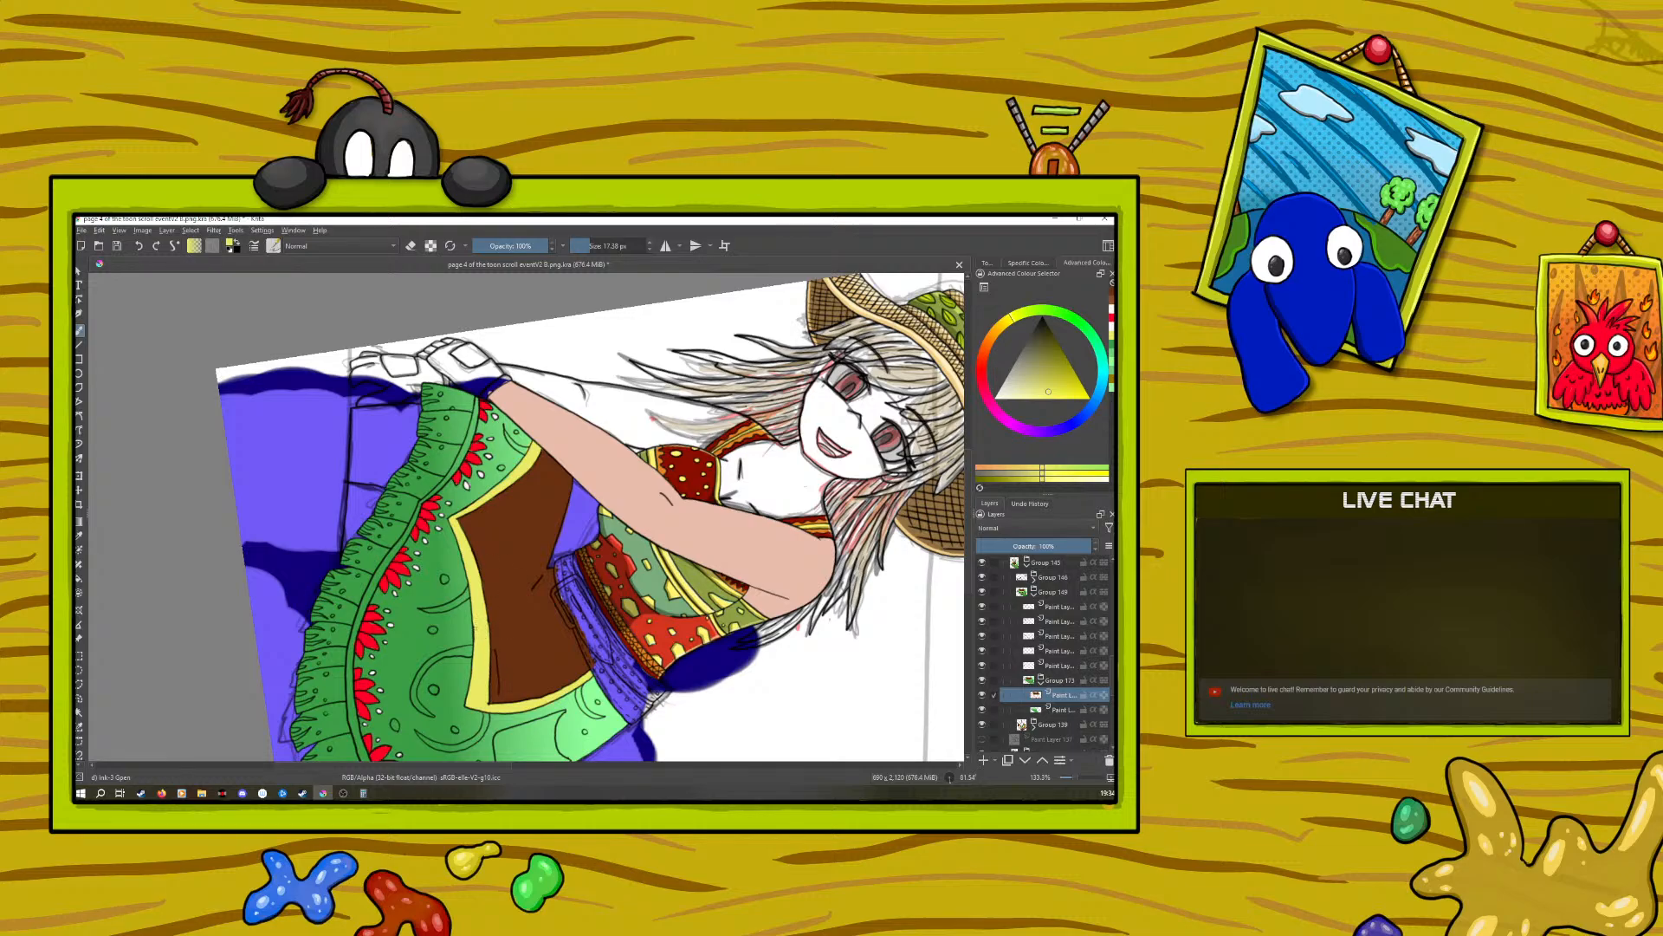
pyautogui.moveTo(476, 621); pyautogui.dragTo(477, 638)
# Step: Sample the golden yellow from the flower on the hat and return to the brush
pyautogui.scroll(-1, 163, 451)
pyautogui.scroll(1, 143, 537)
pyautogui.scroll(-2, 373, 594)
pyautogui.scroll(1, 658, 533)
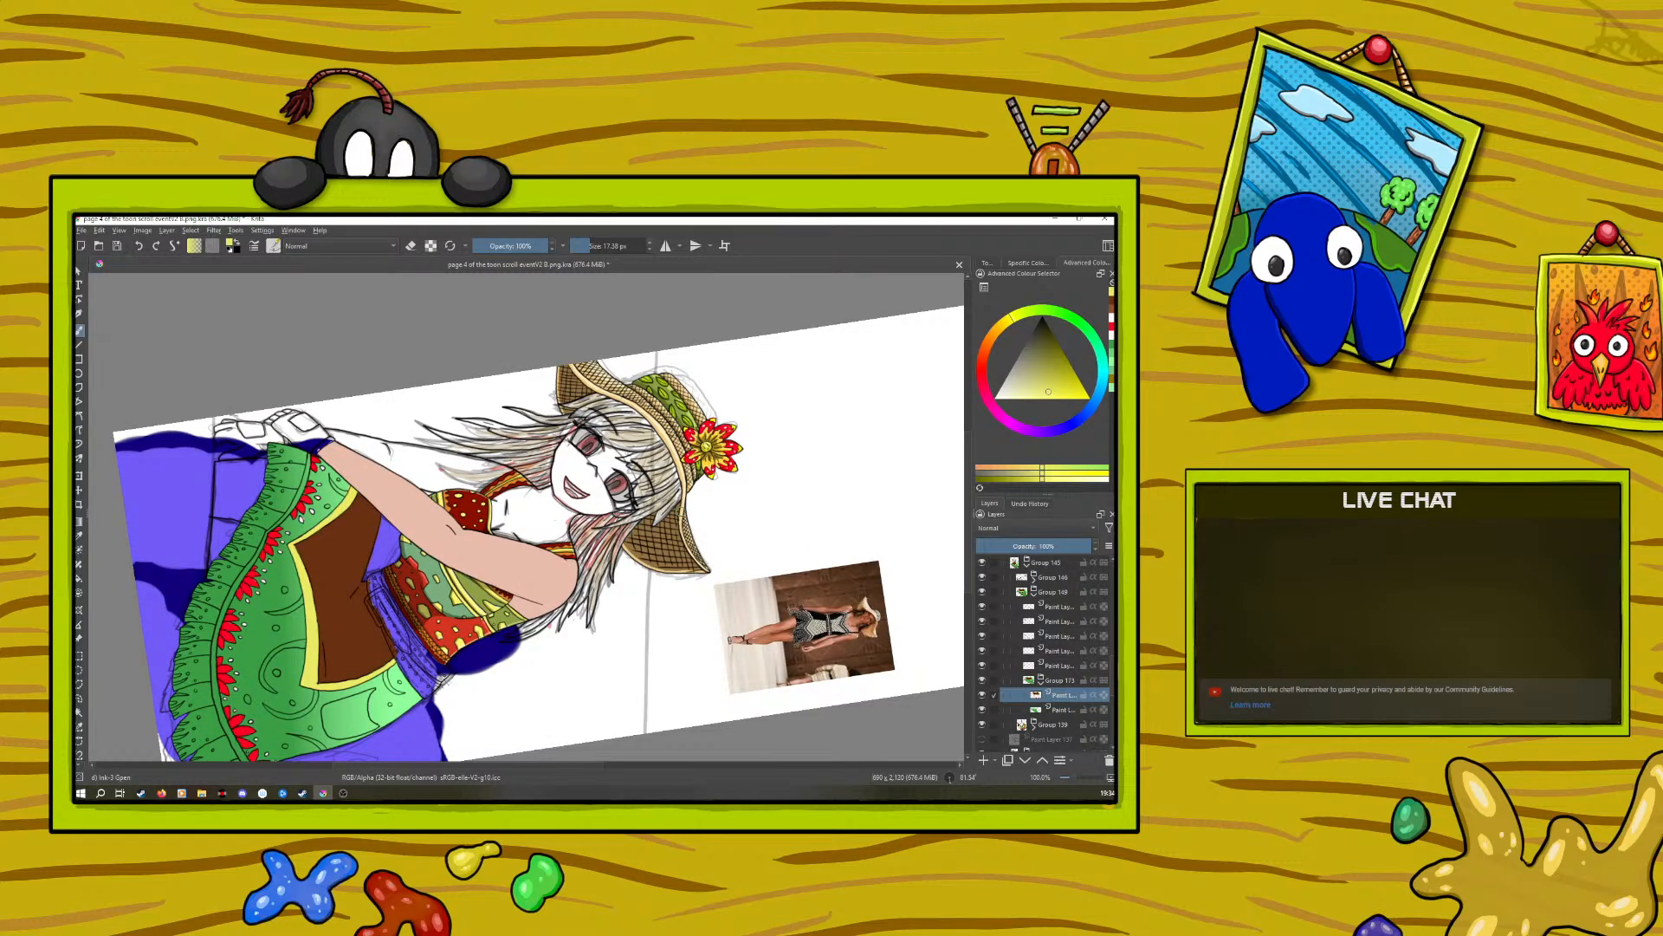
pyautogui.press('t')
pyautogui.press('p')
pyautogui.click(731, 450)
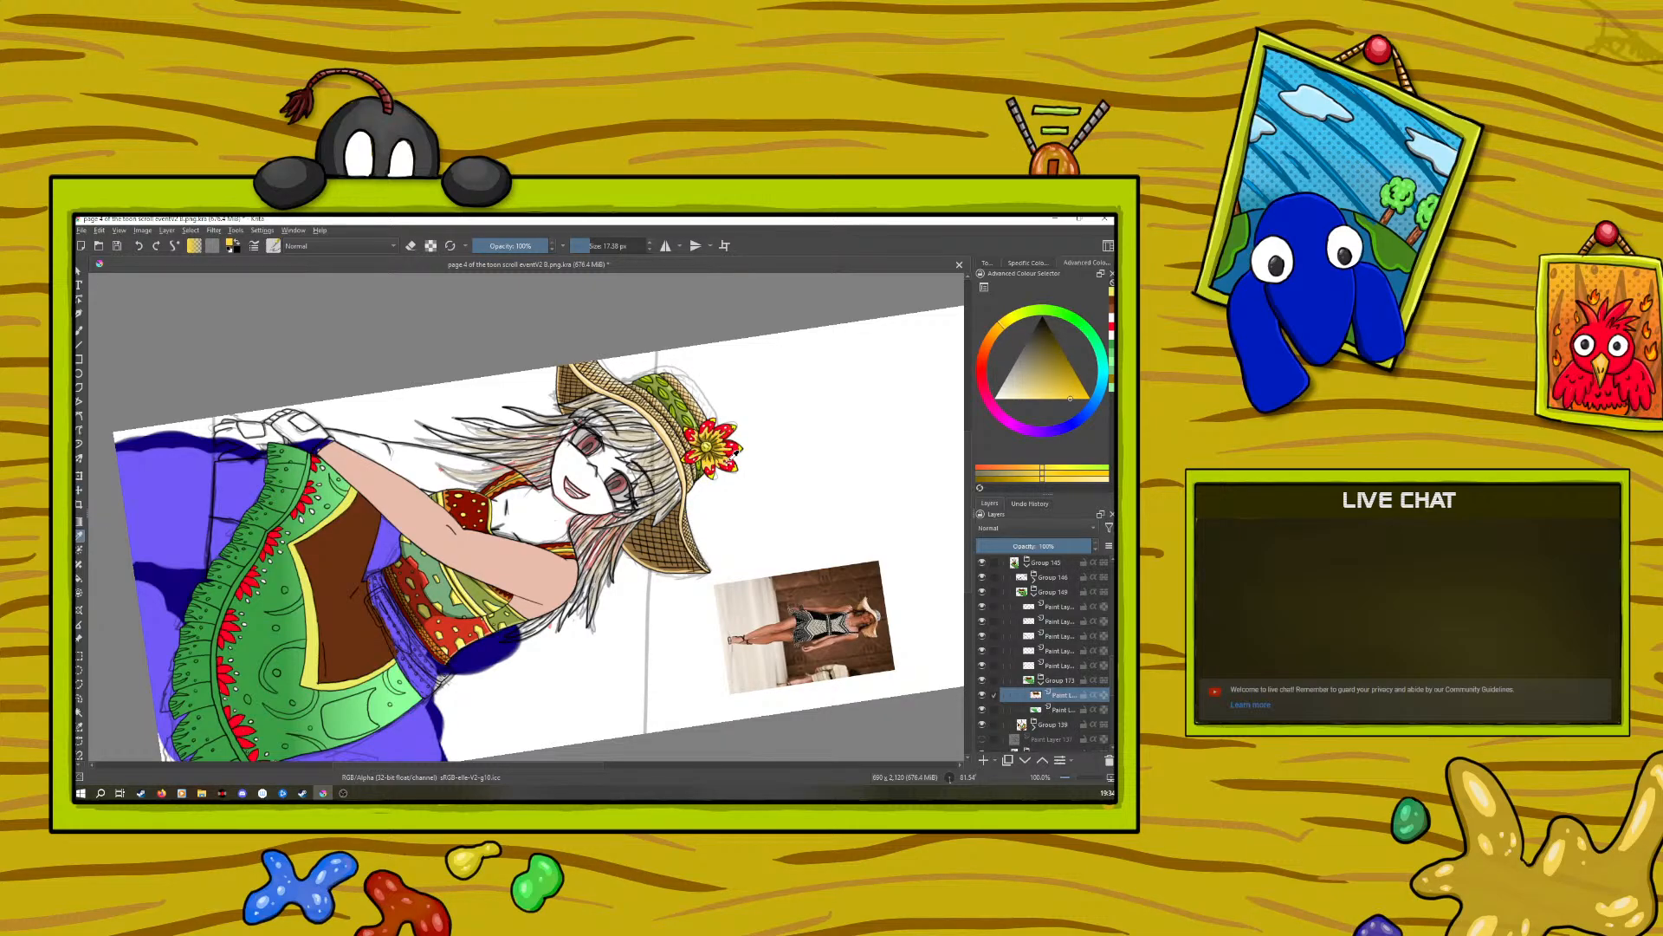
pyautogui.press('b')
# Step: Rotate the canvas back to nearly upright and paint the curved motifs on the green skirt golden yellow
pyautogui.rightClick(325, 517)
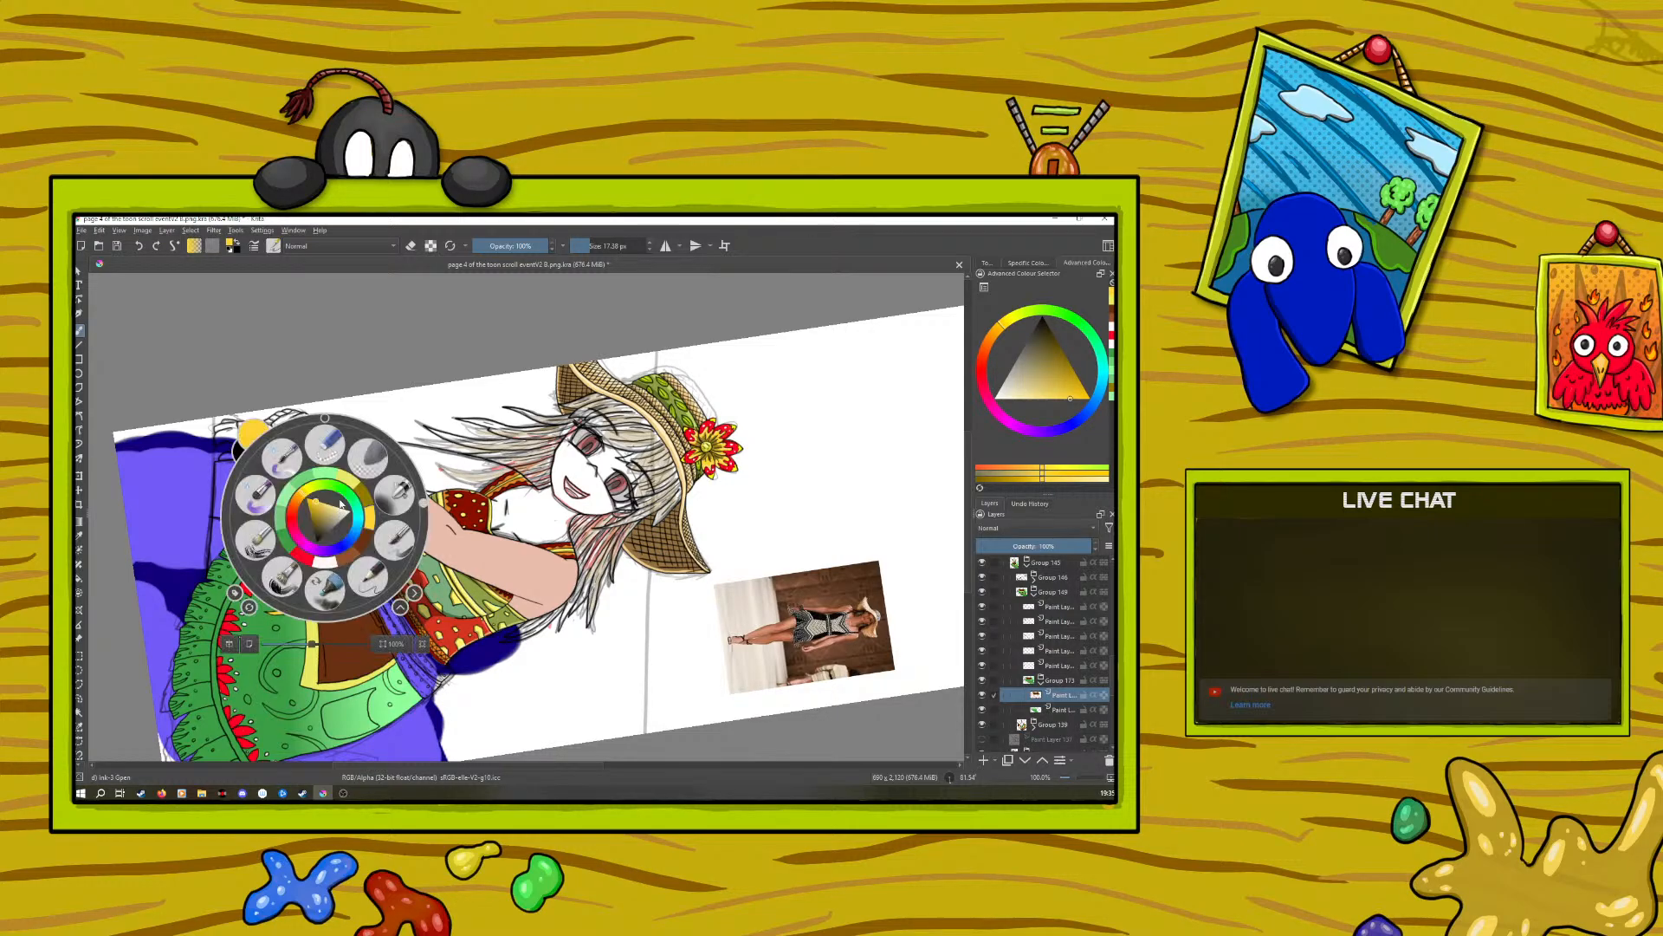
pyautogui.moveTo(422, 503); pyautogui.dragTo(330, 418)
pyautogui.rightClick(330, 419)
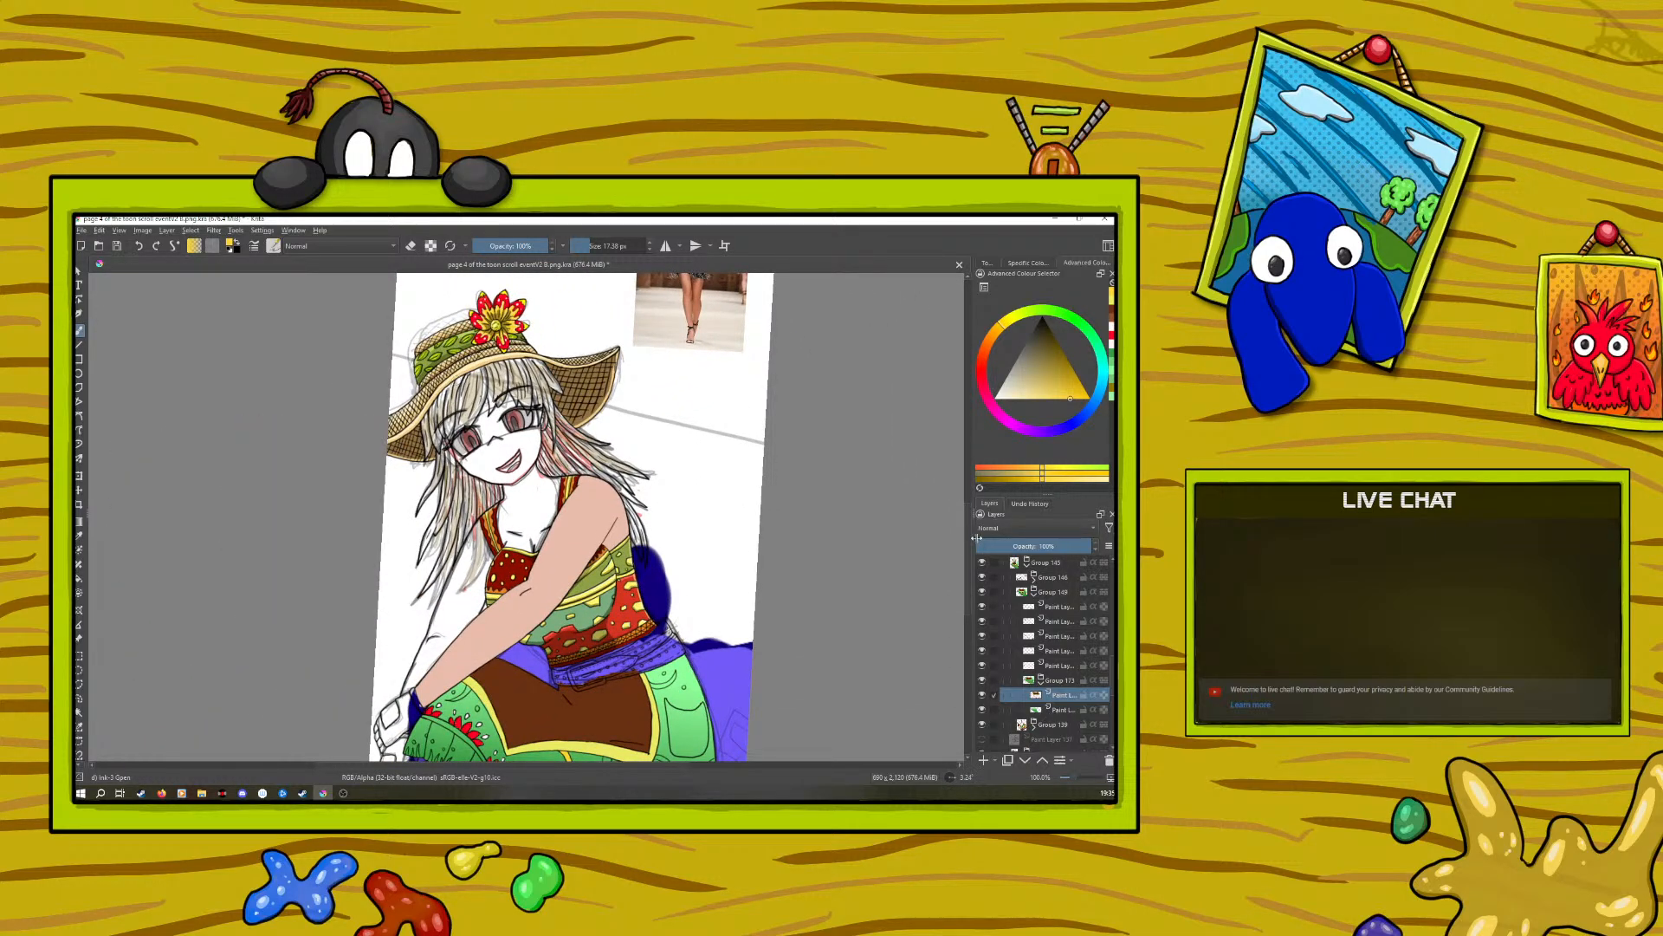
pyautogui.moveTo(968, 557); pyautogui.dragTo(976, 598)
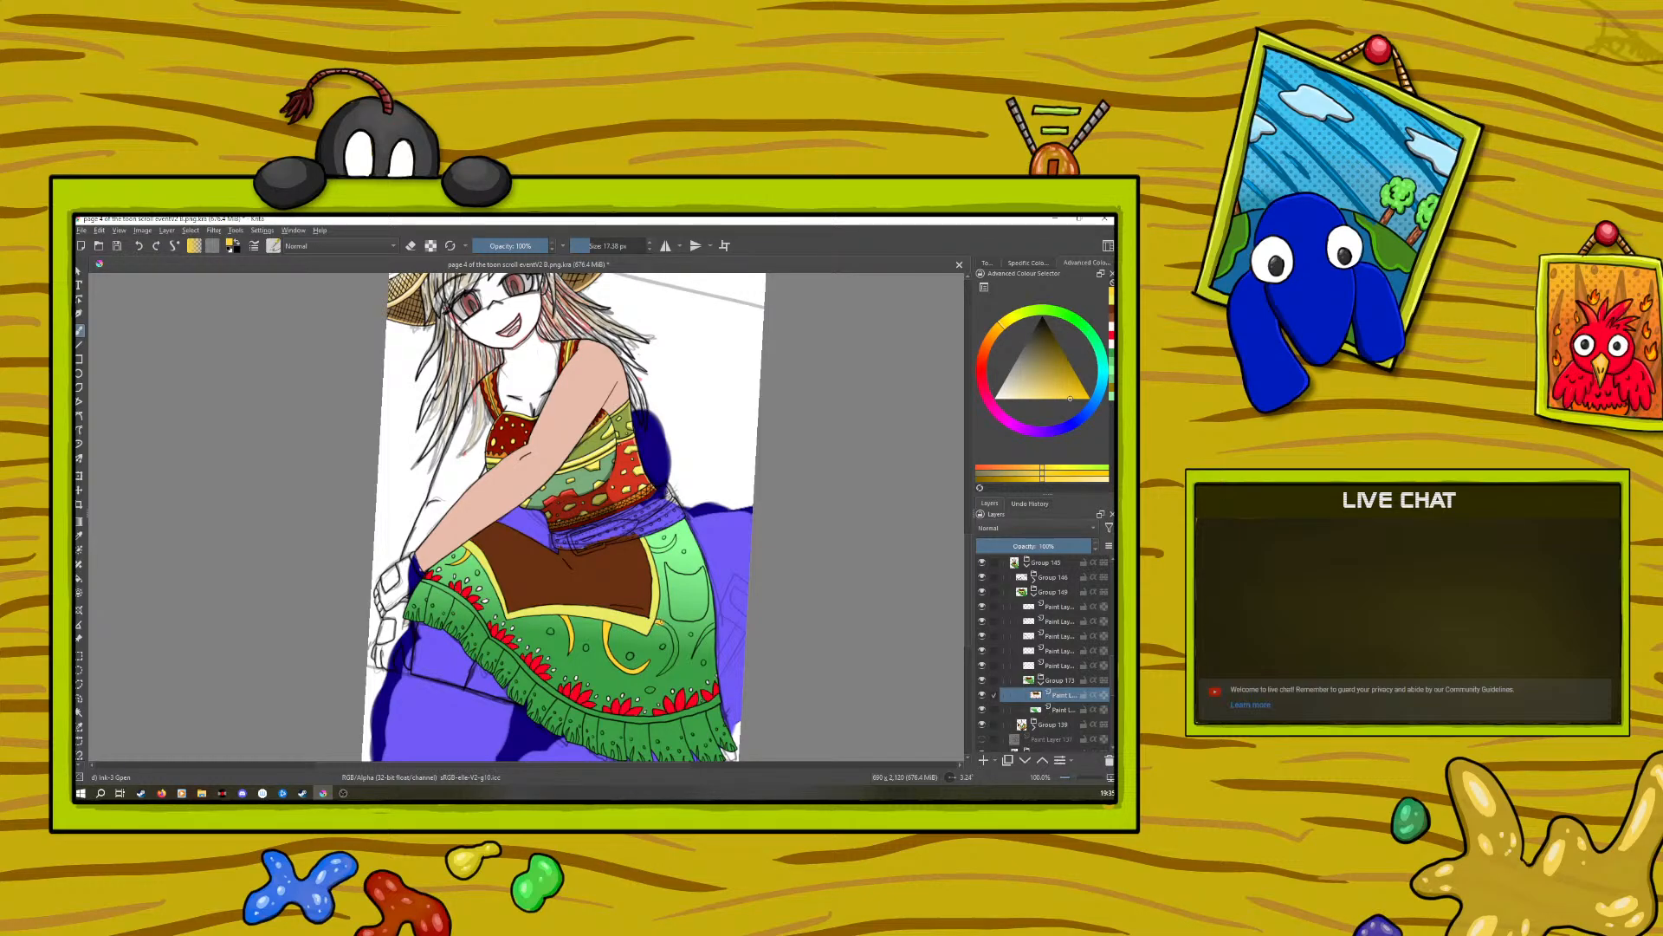
pyautogui.moveTo(675, 638); pyautogui.dragTo(676, 649)
pyautogui.click(412, 246)
# Step: Sample the panel's dark brown and colour the skirt's pocket with it, tidying its edges with the eraser
pyautogui.click(80, 490)
pyautogui.click(80, 535)
pyautogui.click(524, 558)
pyautogui.click(79, 330)
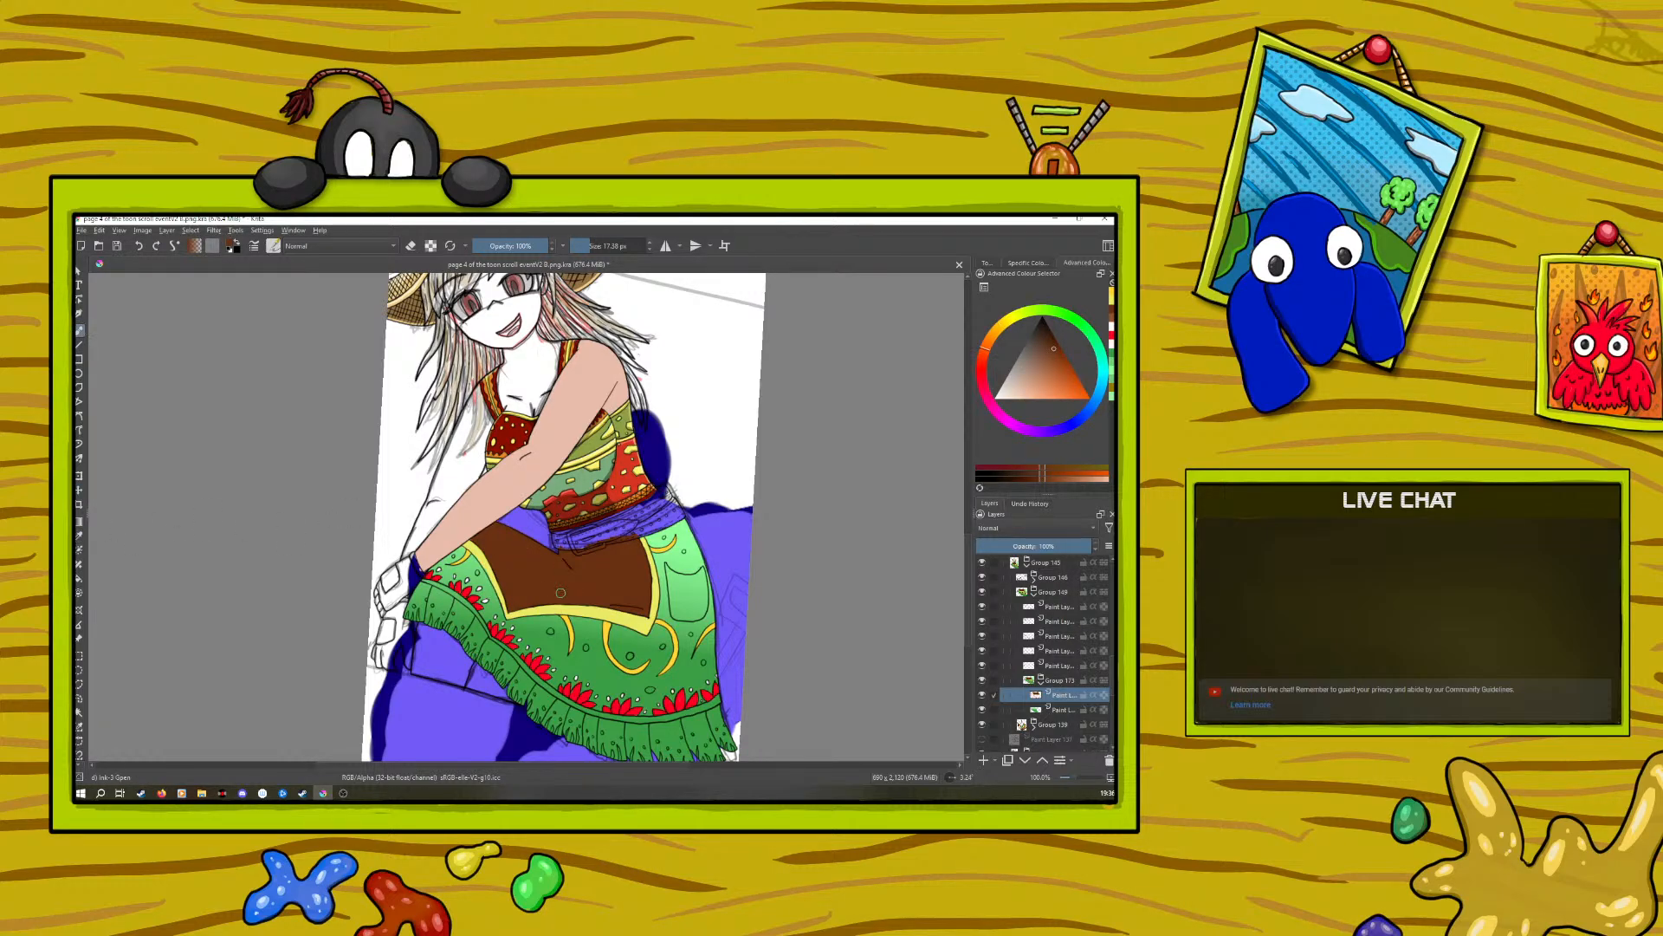
pyautogui.moveTo(695, 595)
pyautogui.mouseDown()
pyautogui.moveTo(702, 572)
pyautogui.moveTo(700, 619)
pyautogui.moveTo(673, 620)
pyautogui.moveTo(665, 566)
pyautogui.moveTo(700, 576)
pyautogui.moveTo(700, 611)
pyautogui.moveTo(678, 613)
pyautogui.moveTo(671, 577)
pyautogui.moveTo(678, 598)
pyautogui.moveTo(696, 586)
pyautogui.mouseUp()
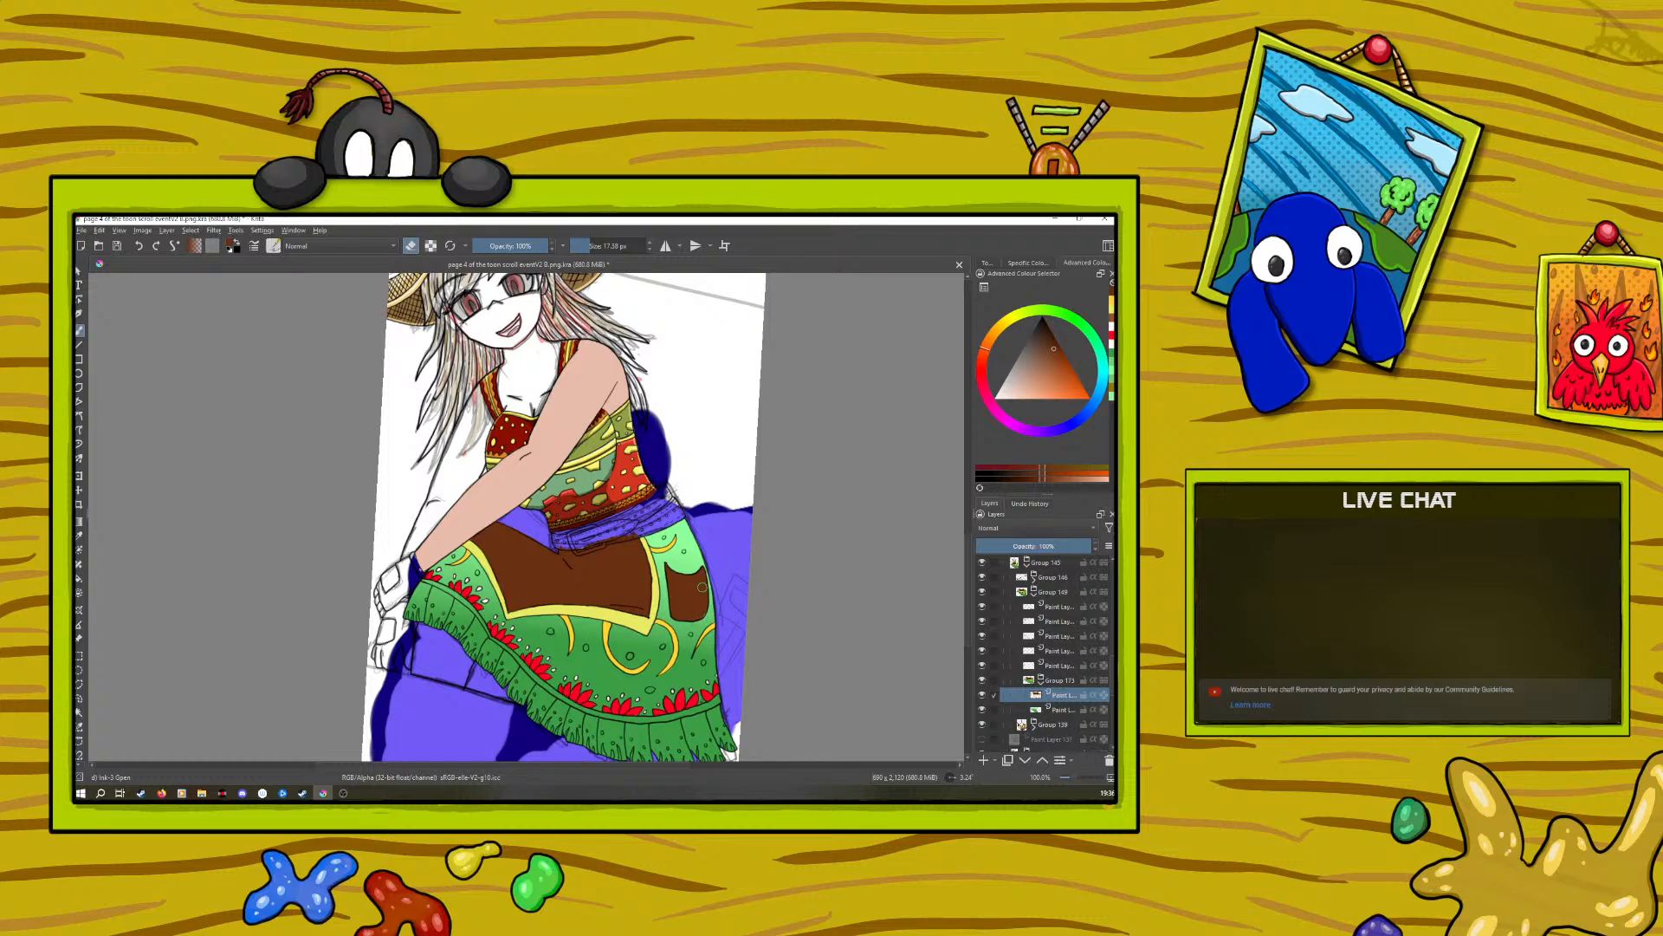
pyautogui.click(408, 248)
pyautogui.moveTo(1074, 778); pyautogui.dragTo(1078, 785)
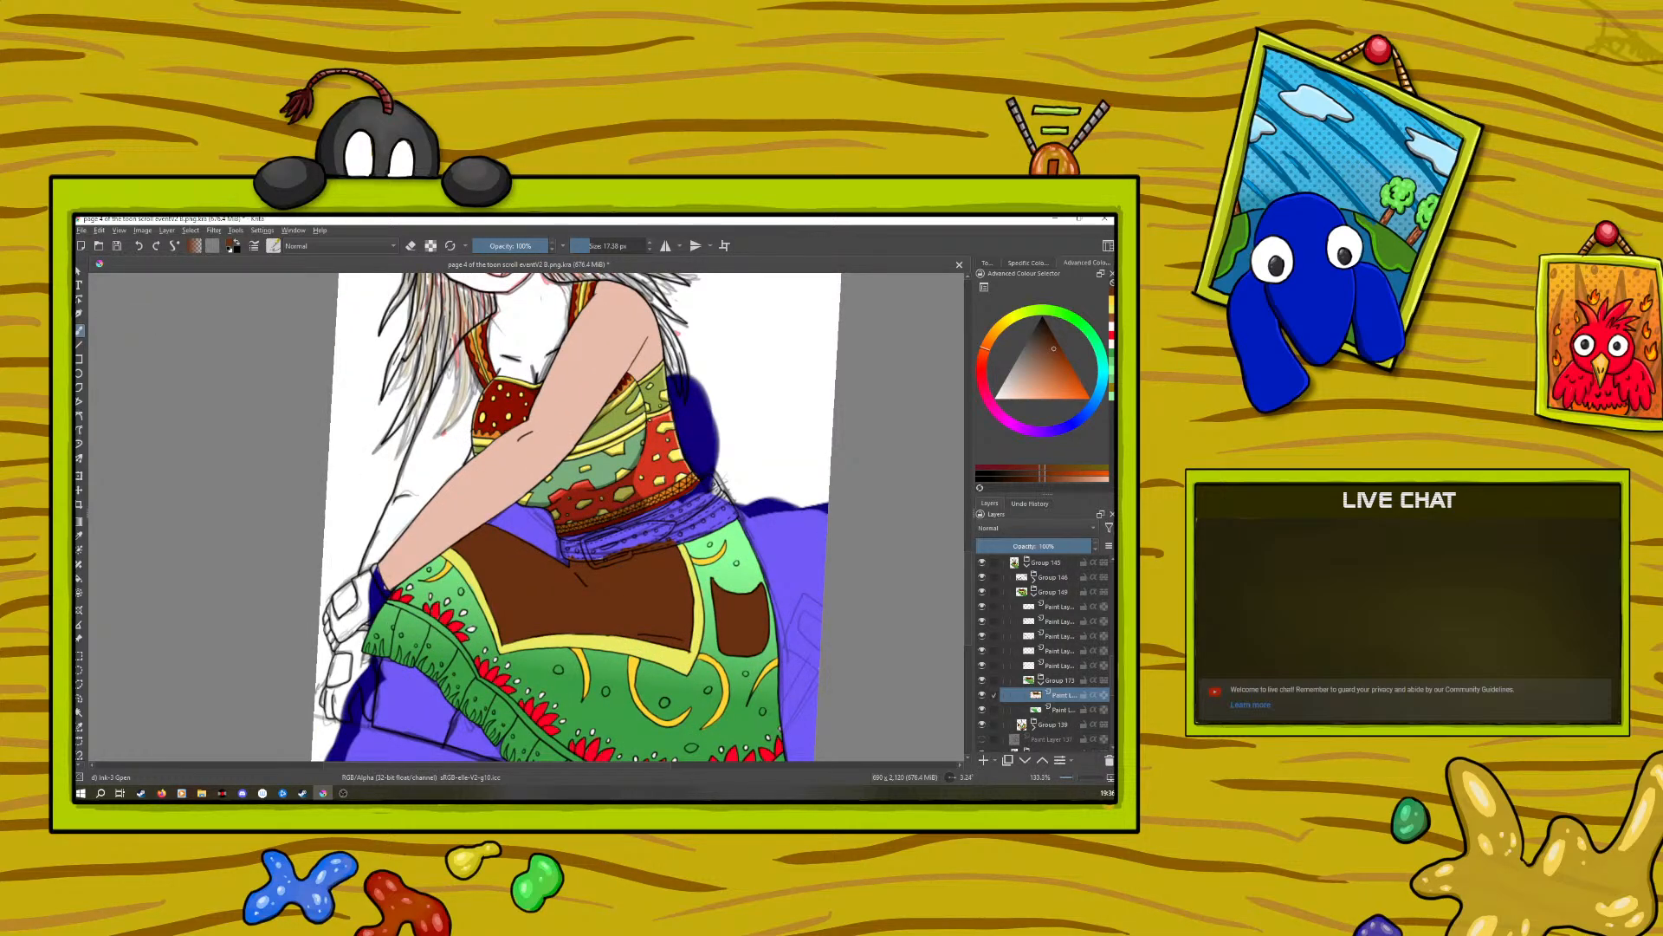
pyautogui.click(78, 535)
pyautogui.click(616, 419)
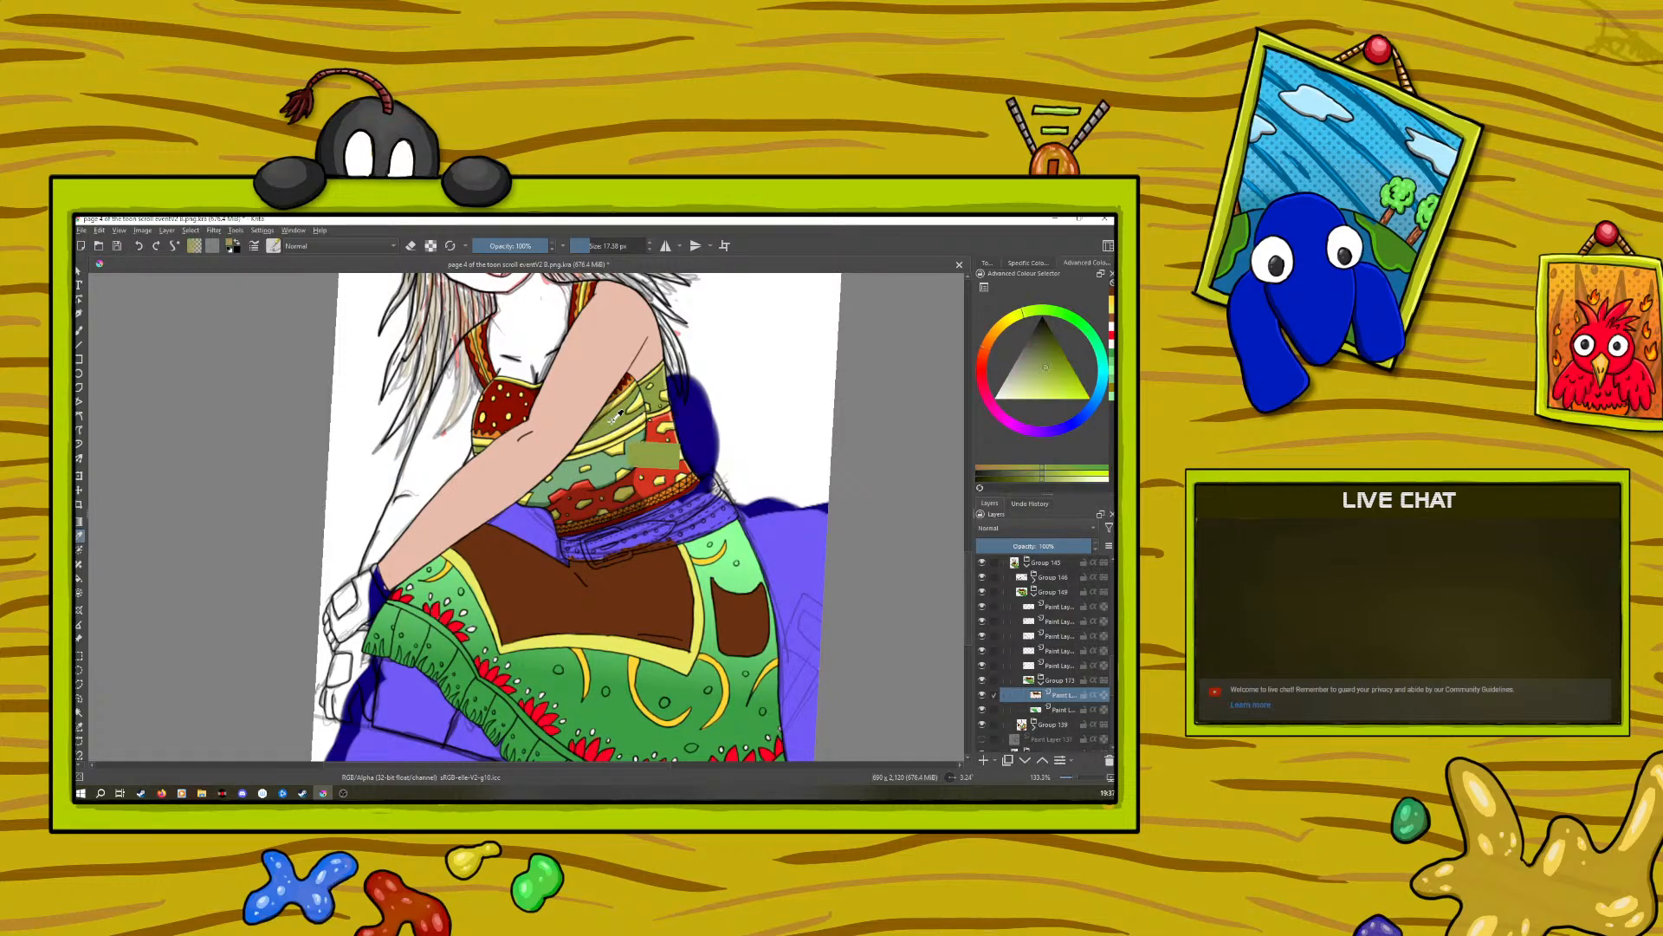
pyautogui.click(79, 331)
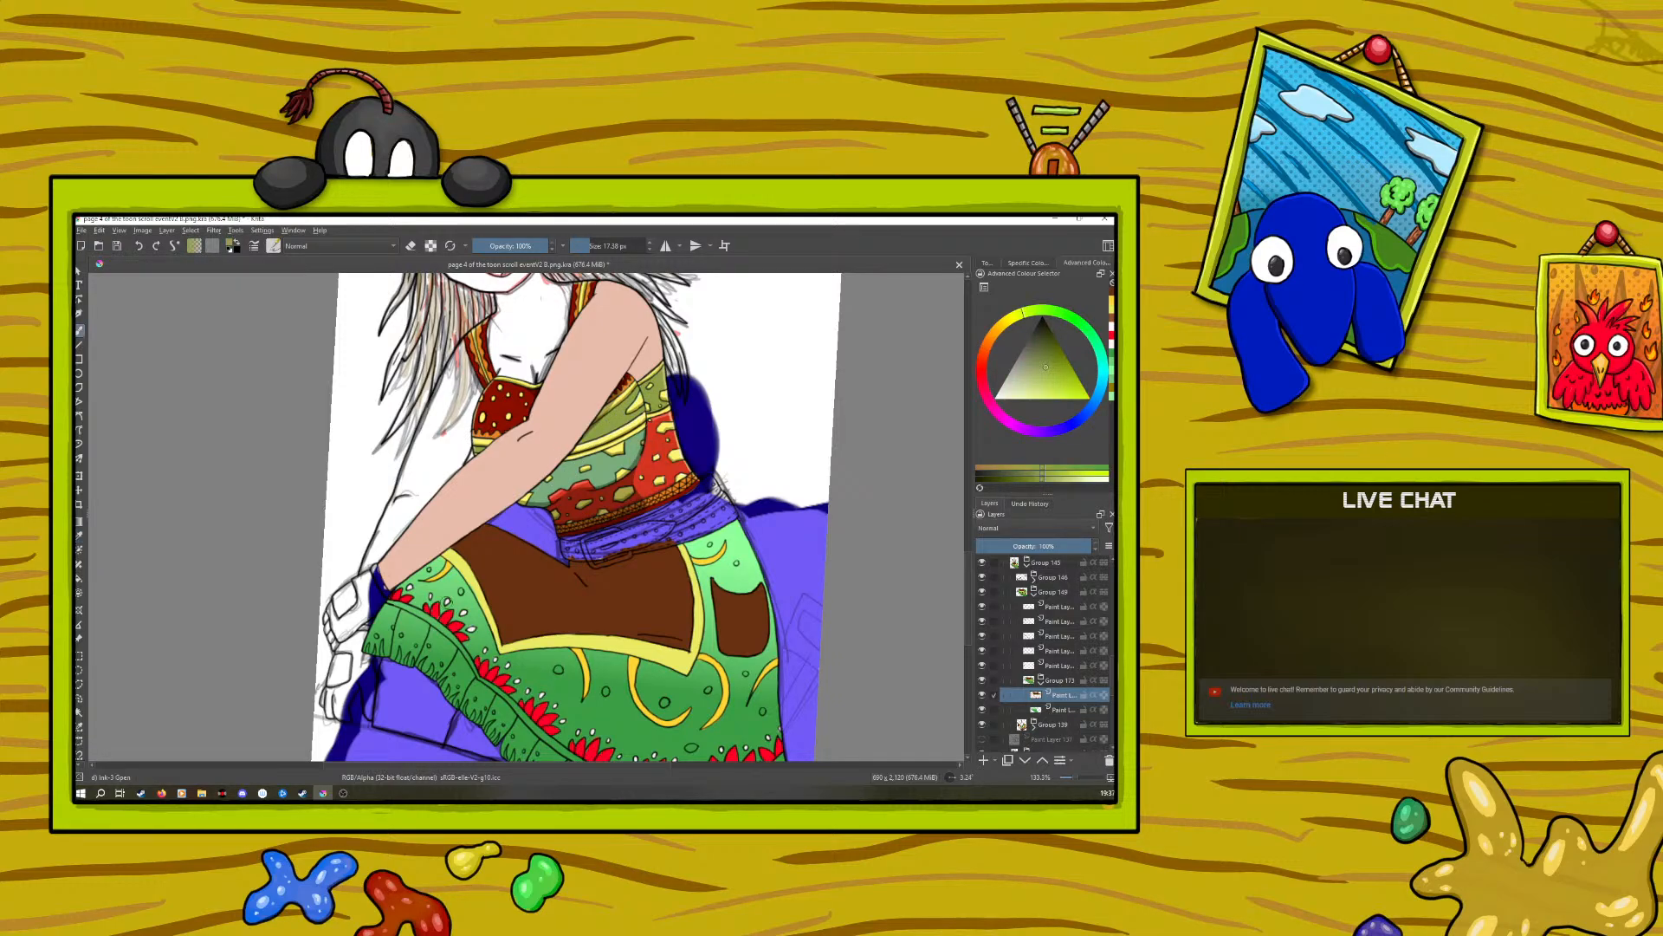
pyautogui.click(427, 569)
# Step: Sample the bright red from the character's top and paint the small dots on the green skirt with it
pyautogui.click(79, 535)
pyautogui.click(655, 460)
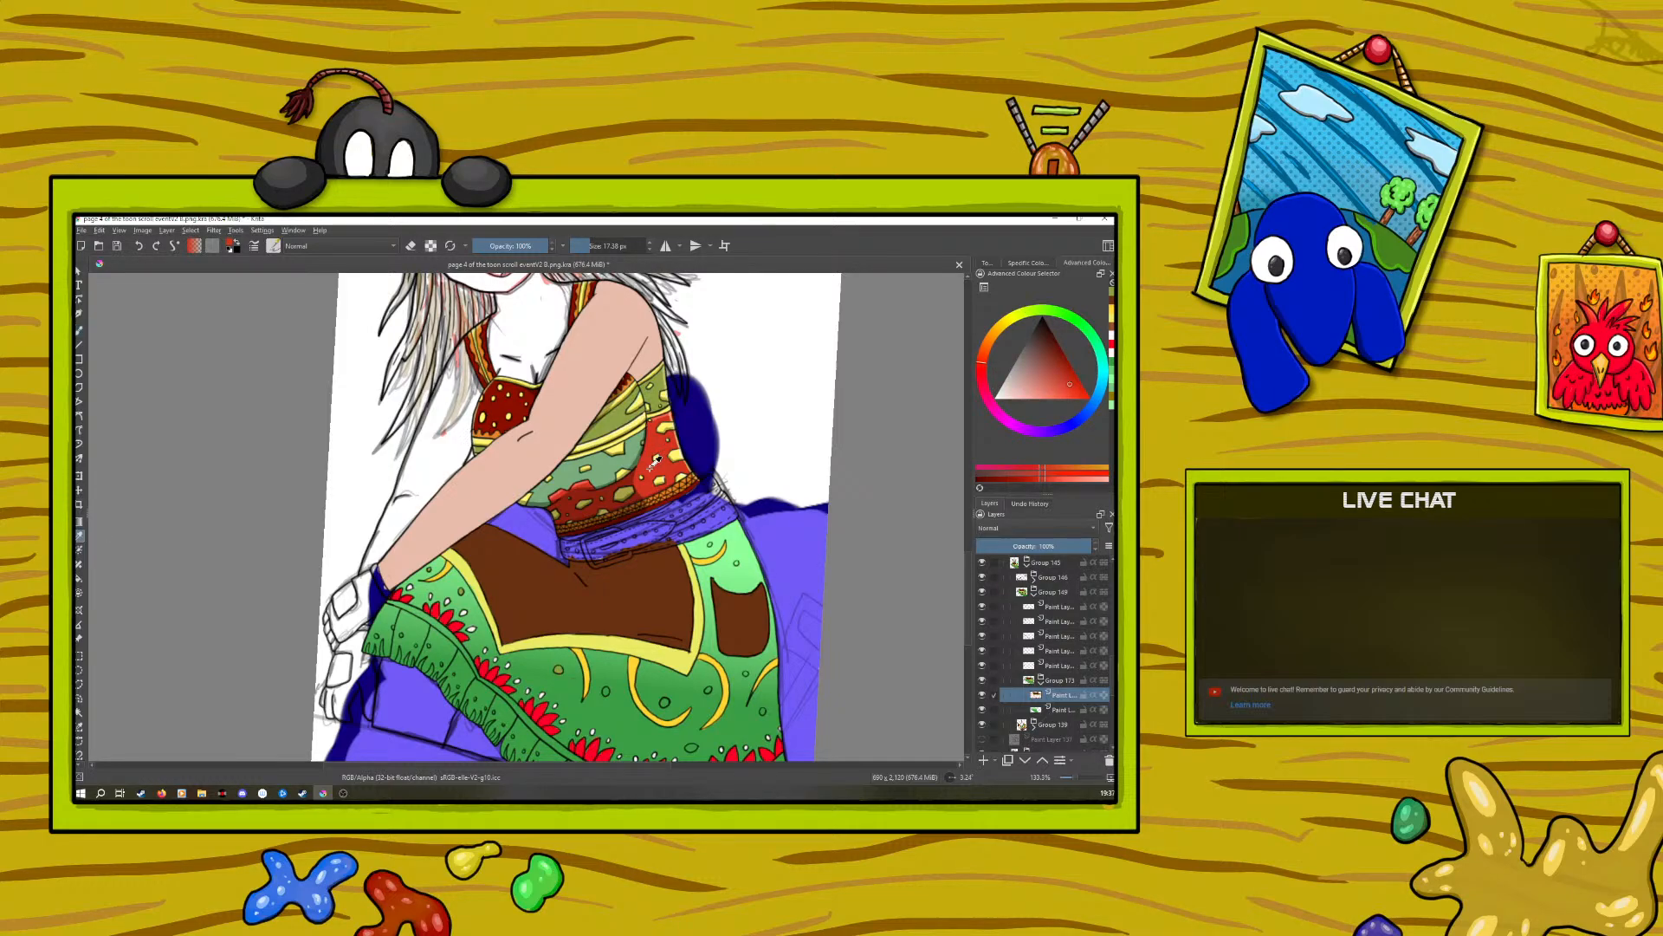
pyautogui.press('b')
pyautogui.click(461, 591)
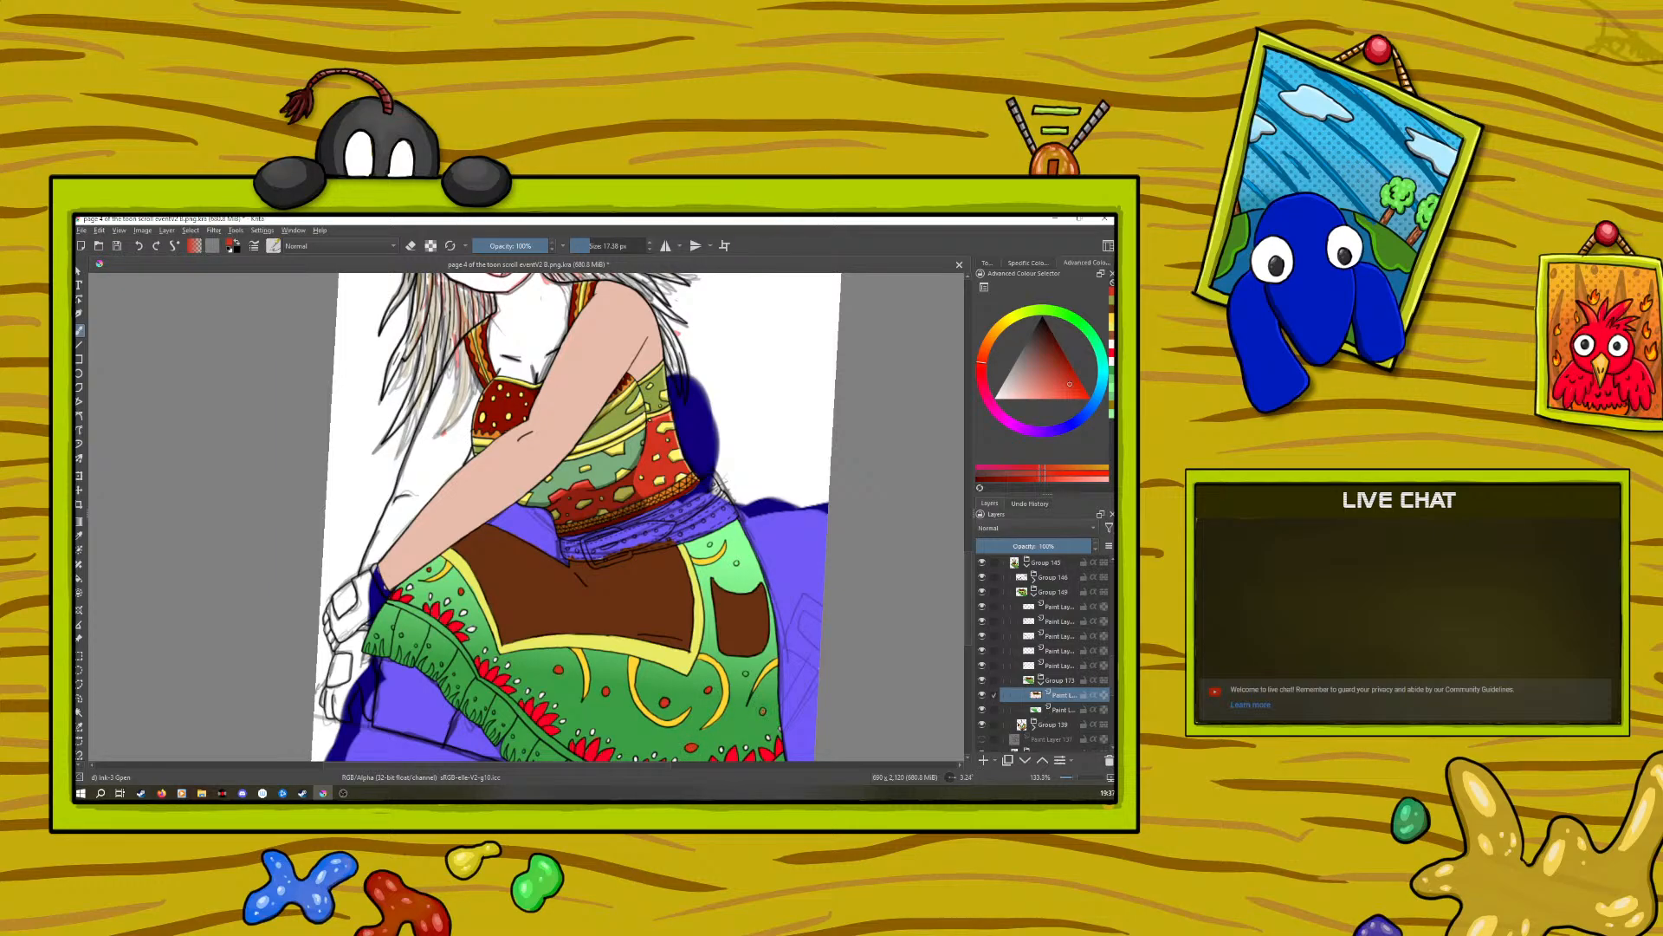
pyautogui.click(745, 672)
# Step: Sample an olive green from the hat band and try it on the skirt's ruffled edge
pyautogui.moveTo(1071, 779); pyautogui.dragTo(1076, 777)
pyautogui.moveTo(970, 590); pyautogui.dragTo(968, 523)
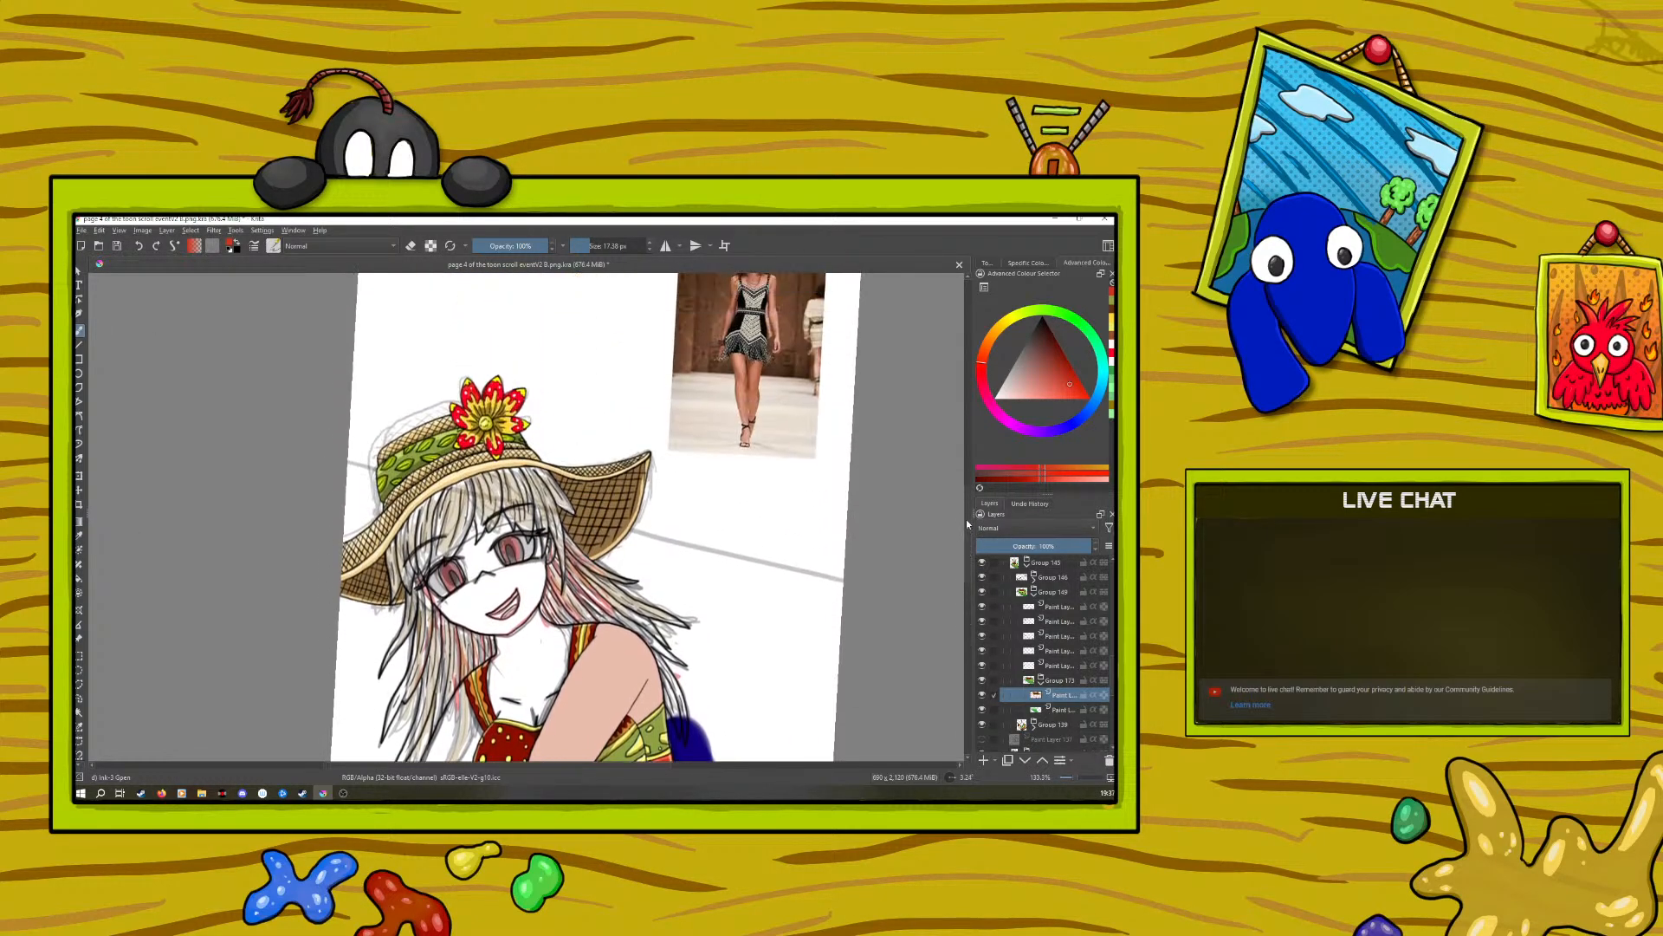
pyautogui.press('p')
pyautogui.click(415, 452)
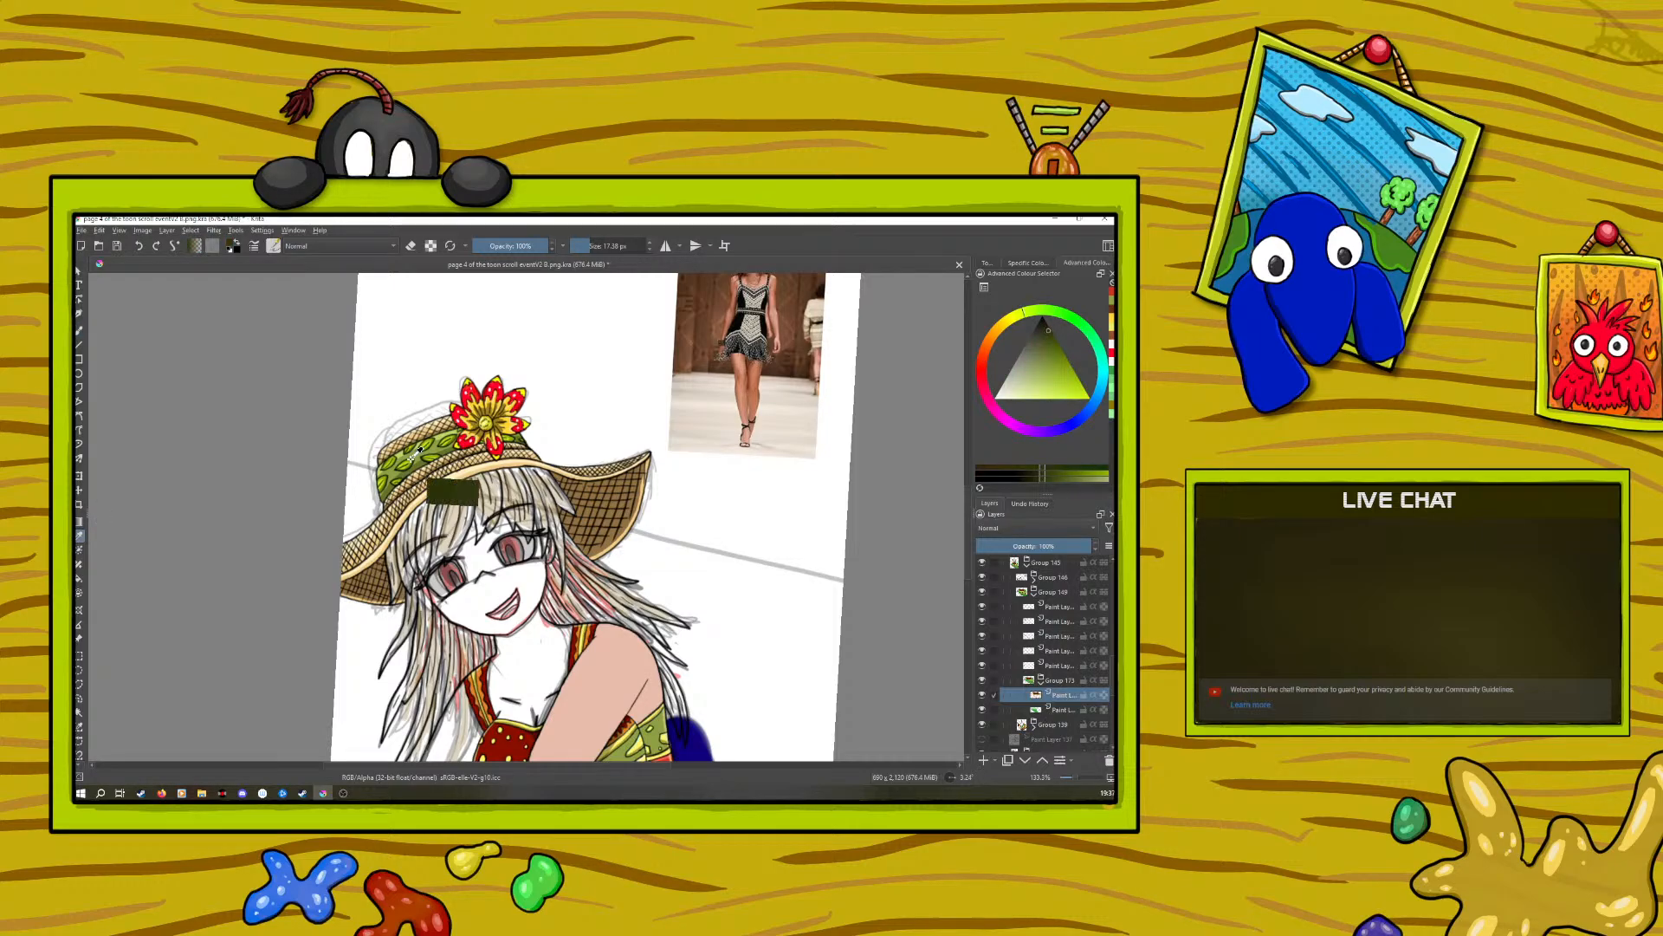
pyautogui.click(415, 452)
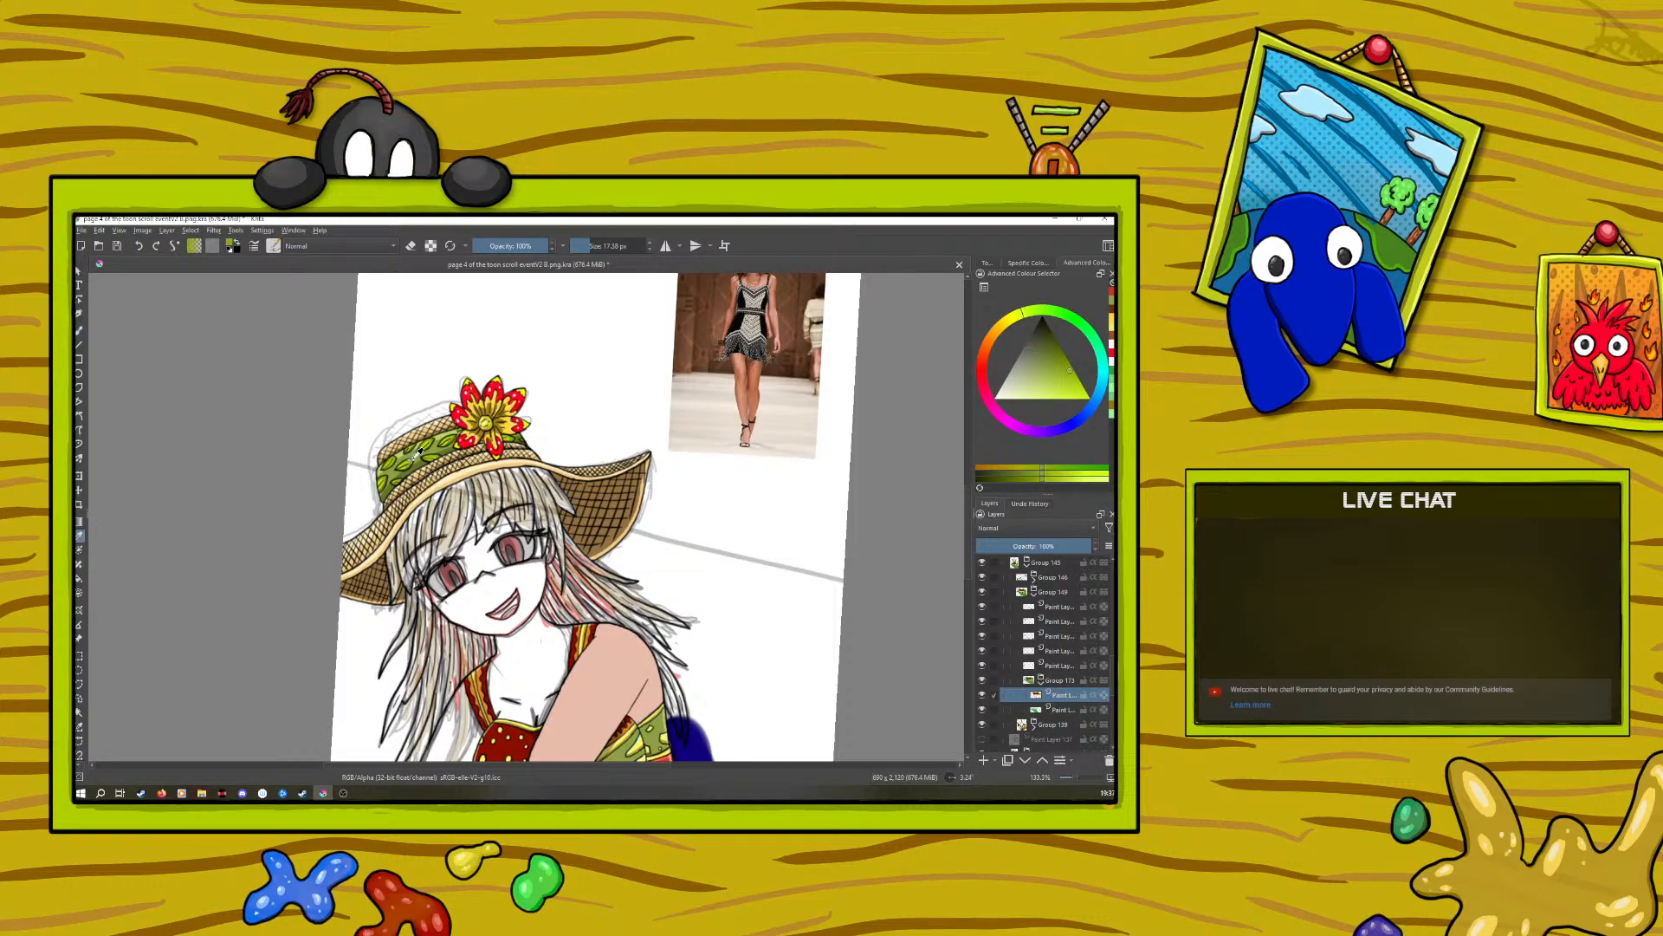
pyautogui.press('b')
pyautogui.scroll(-10, 967, 636)
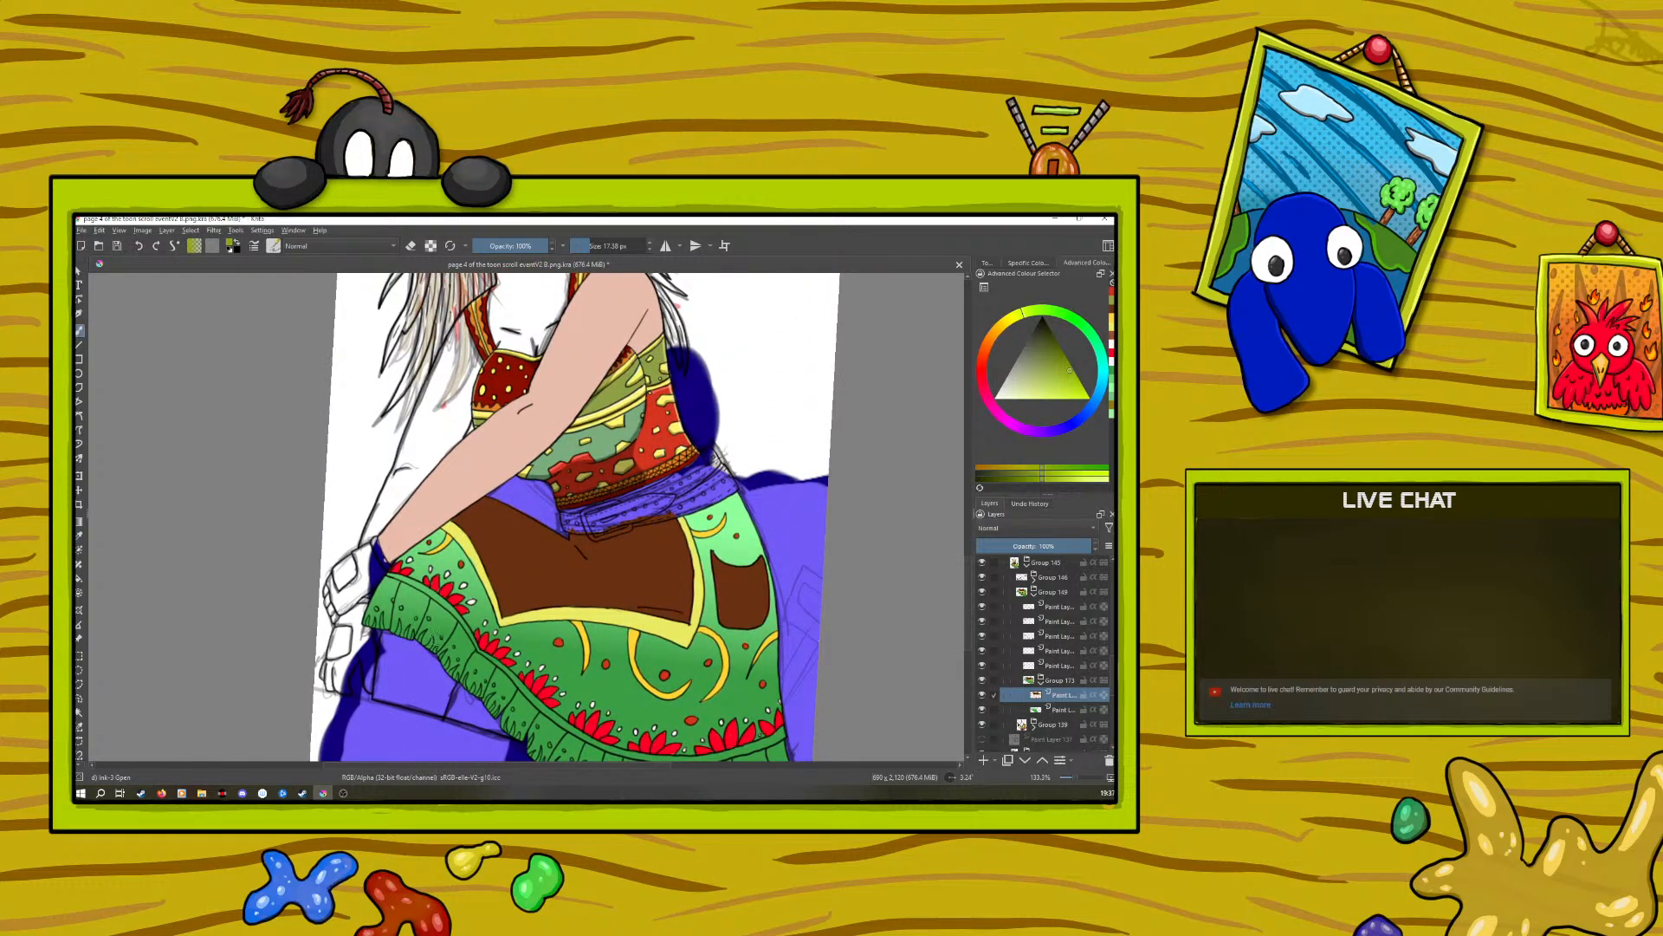
pyautogui.moveTo(429, 646); pyautogui.dragTo(431, 644)
# Step: Resample a lighter olive green from the hat band and paint the ruffle section nearest the hand with it
pyautogui.scroll(10, 964, 575)
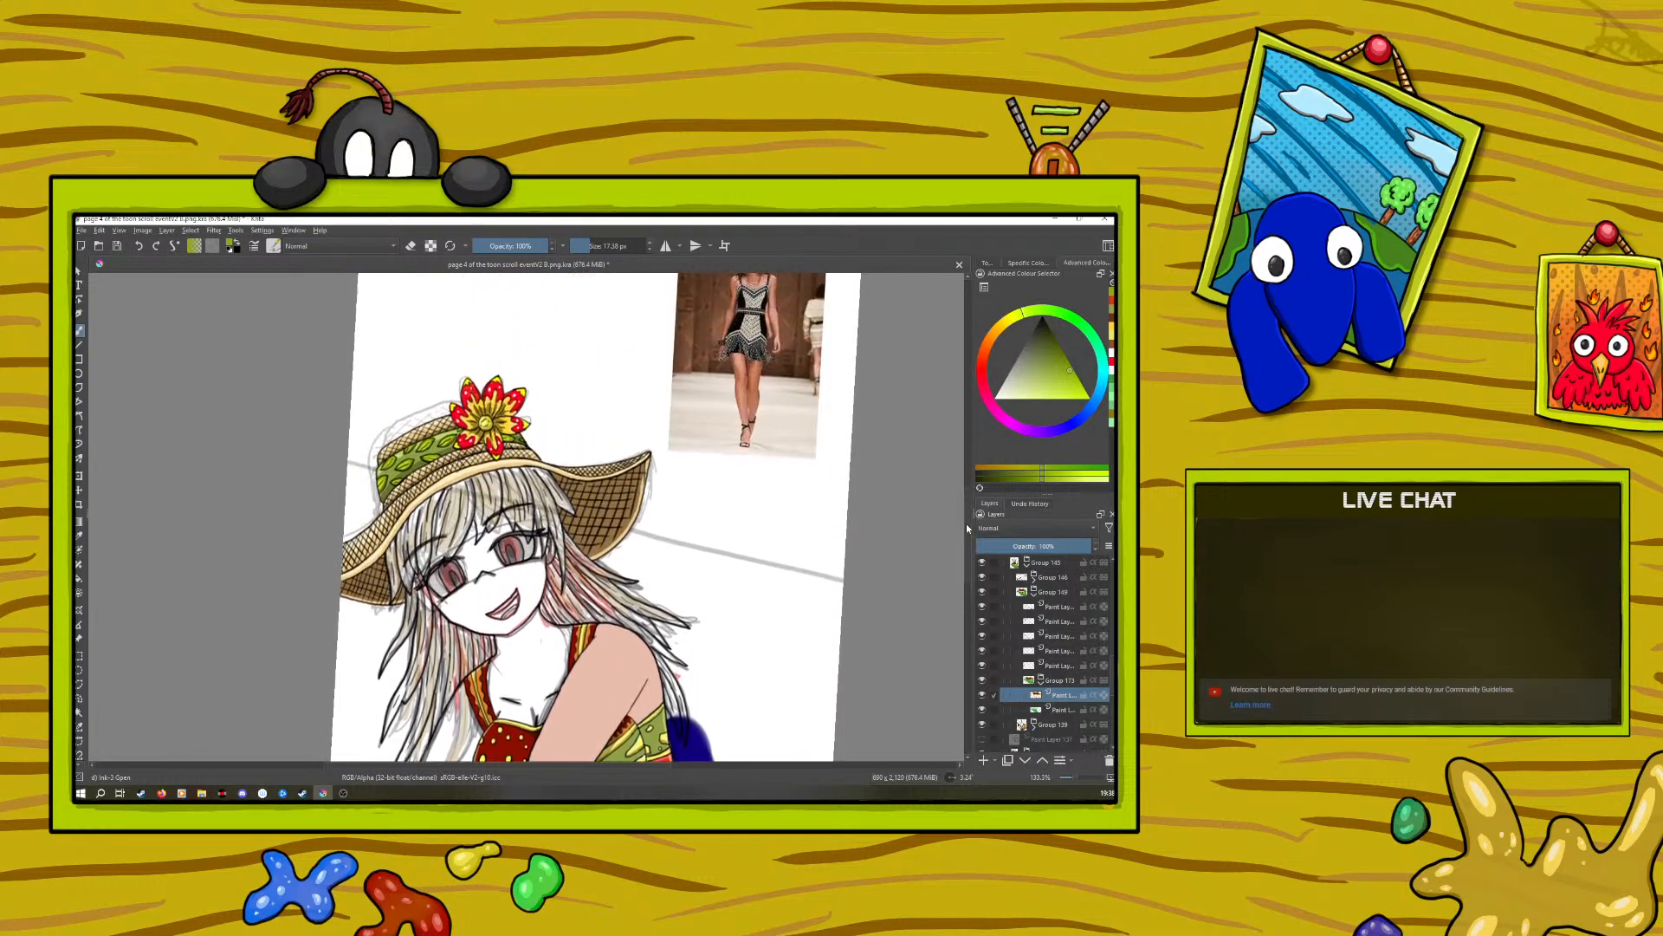
pyautogui.click(79, 537)
pyautogui.click(396, 499)
pyautogui.click(79, 331)
pyautogui.moveTo(969, 555); pyautogui.dragTo(972, 636)
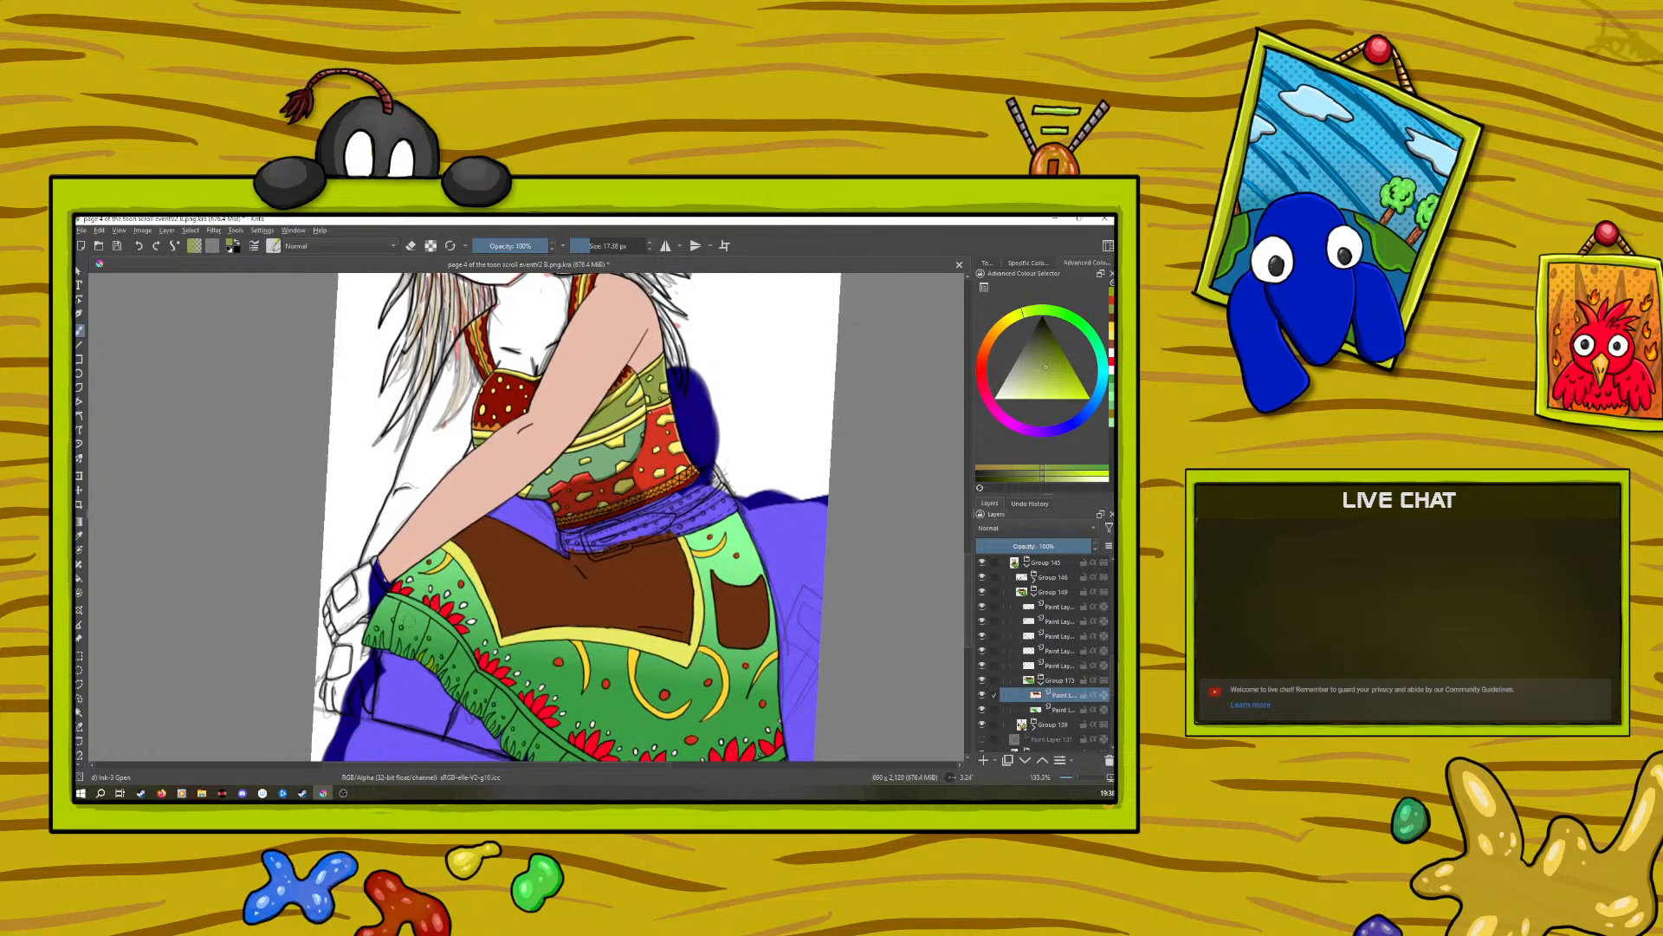
pyautogui.moveTo(428, 645)
pyautogui.mouseDown()
pyautogui.moveTo(458, 676)
pyautogui.moveTo(431, 656)
pyautogui.moveTo(451, 661)
pyautogui.mouseUp()
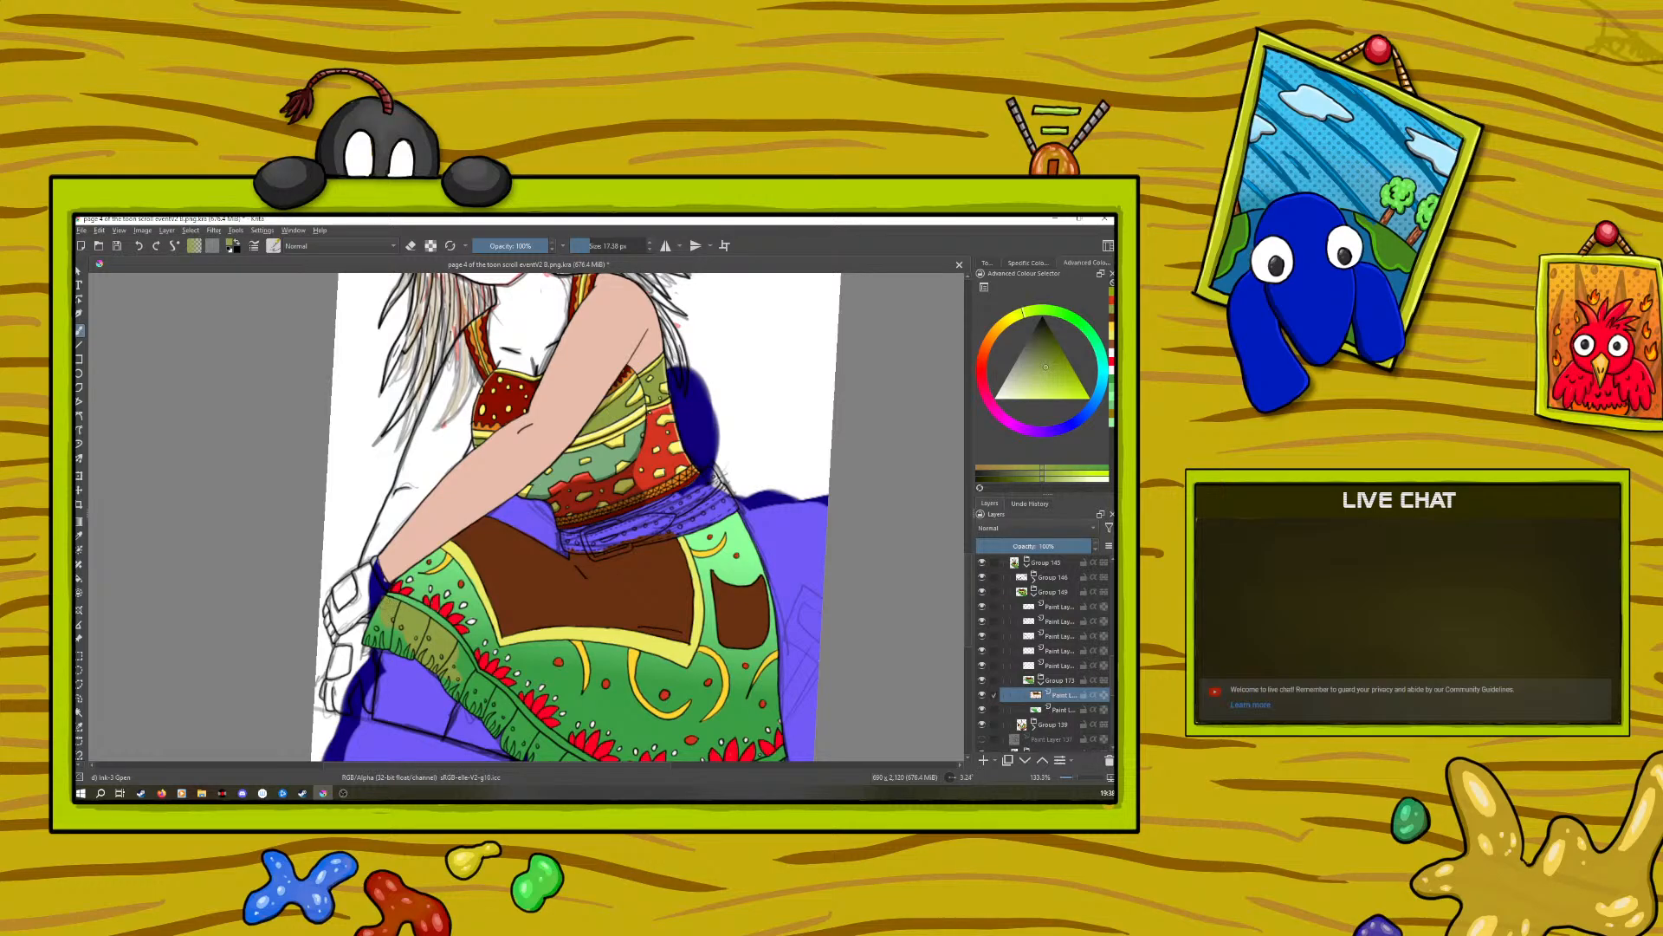
pyautogui.moveTo(381, 614); pyautogui.dragTo(372, 640)
pyautogui.moveTo(471, 691); pyautogui.dragTo(469, 671)
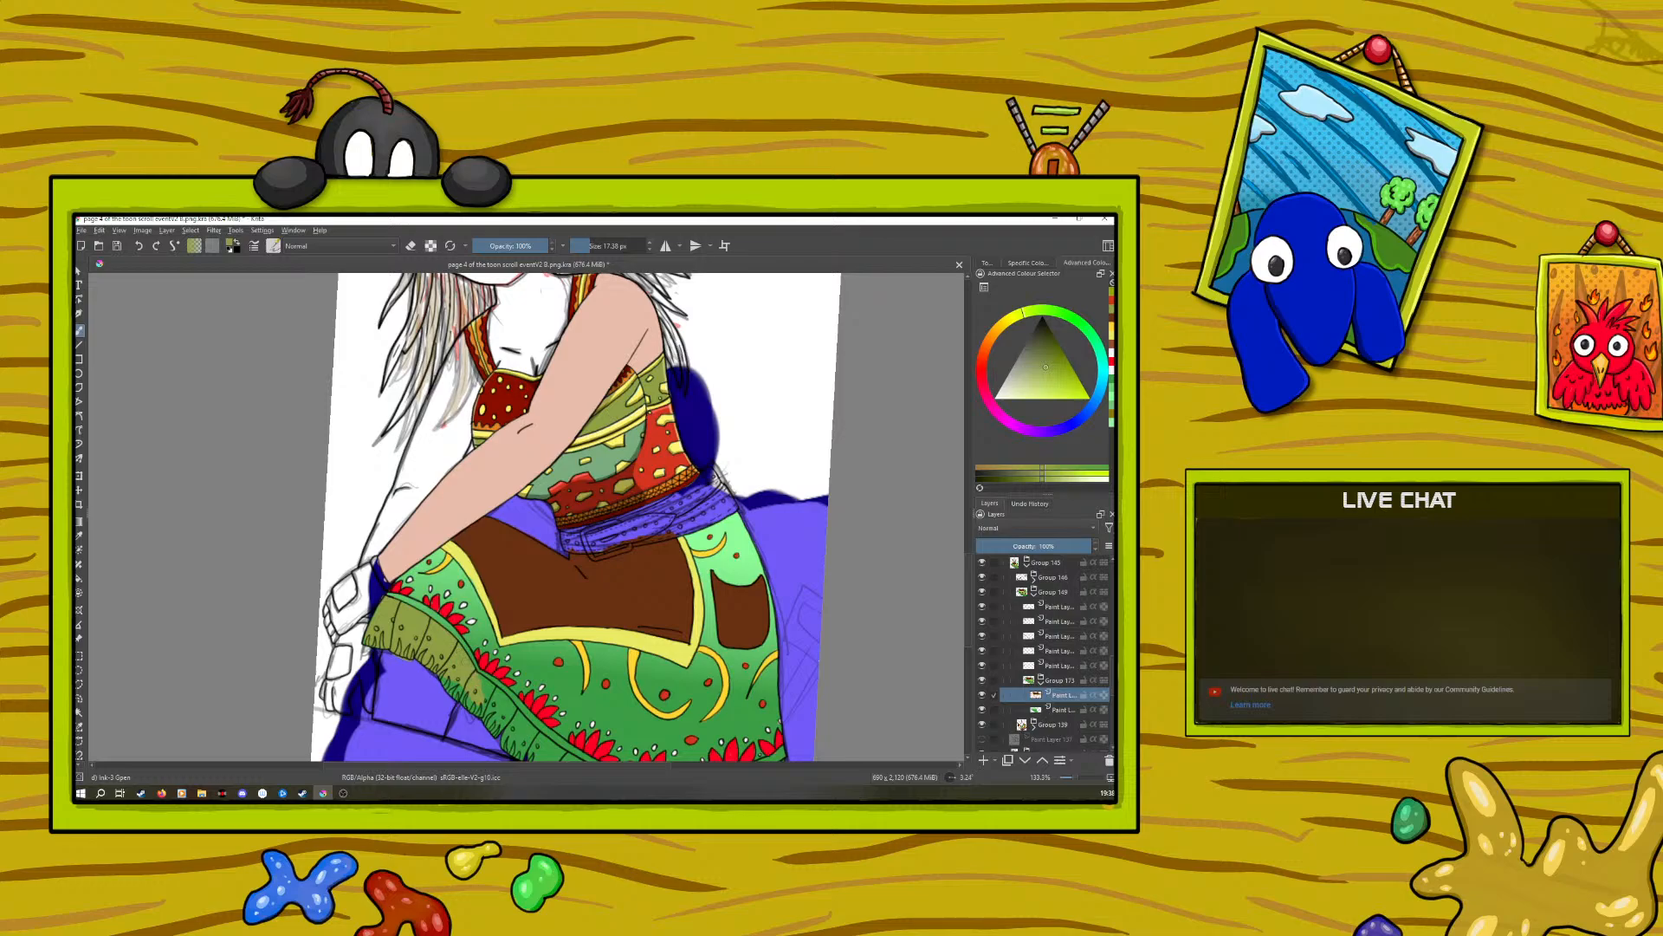
pyautogui.moveTo(404, 626); pyautogui.dragTo(412, 632)
# Step: Sample the trim's yellow, rotate the canvas to 45° and paint the narrow band beside the ruffle near the hand
pyautogui.click(1071, 779)
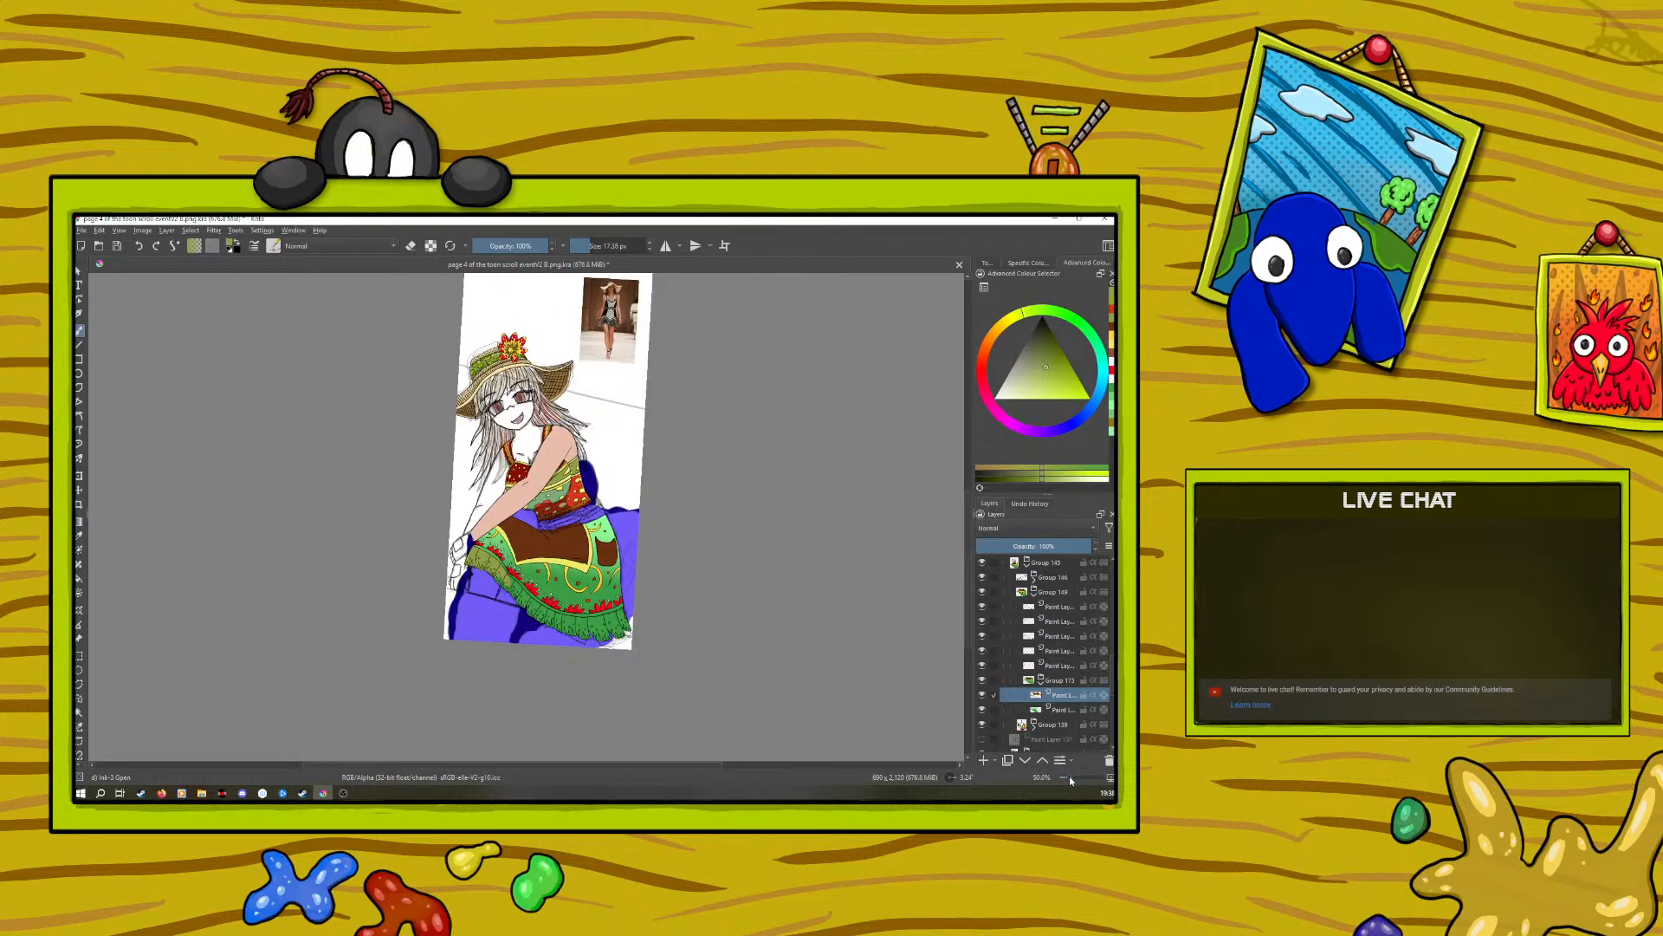
pyautogui.moveTo(1069, 777); pyautogui.dragTo(1078, 773)
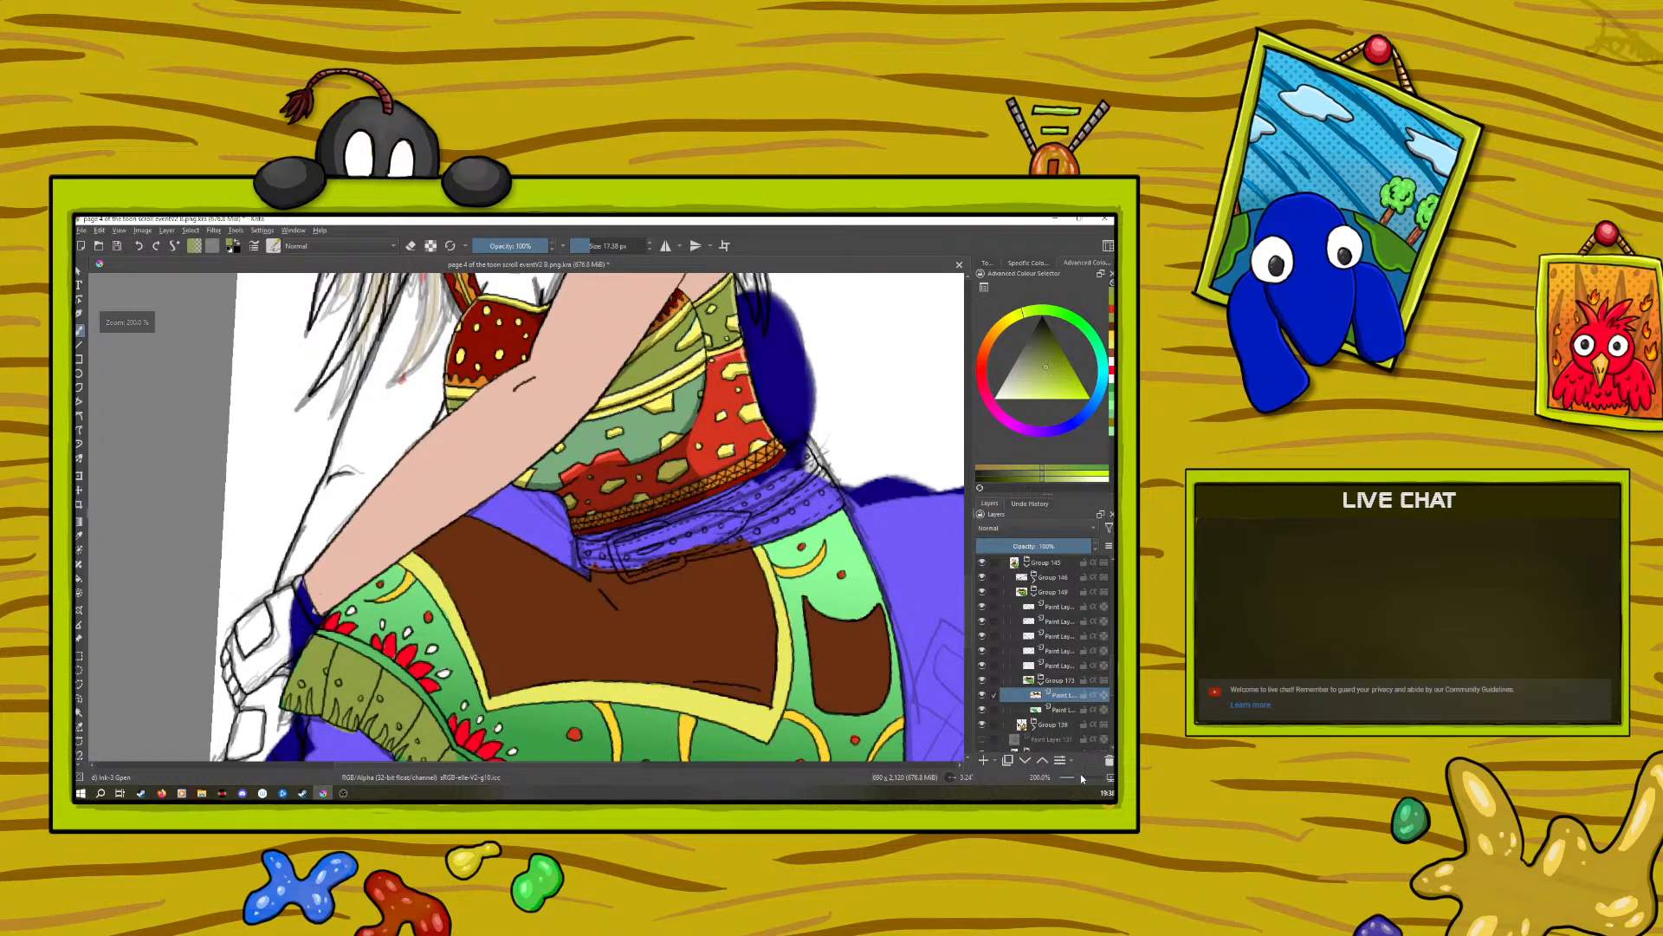
pyautogui.click(80, 535)
pyautogui.click(432, 574)
pyautogui.press('b')
pyautogui.rightClick(350, 579)
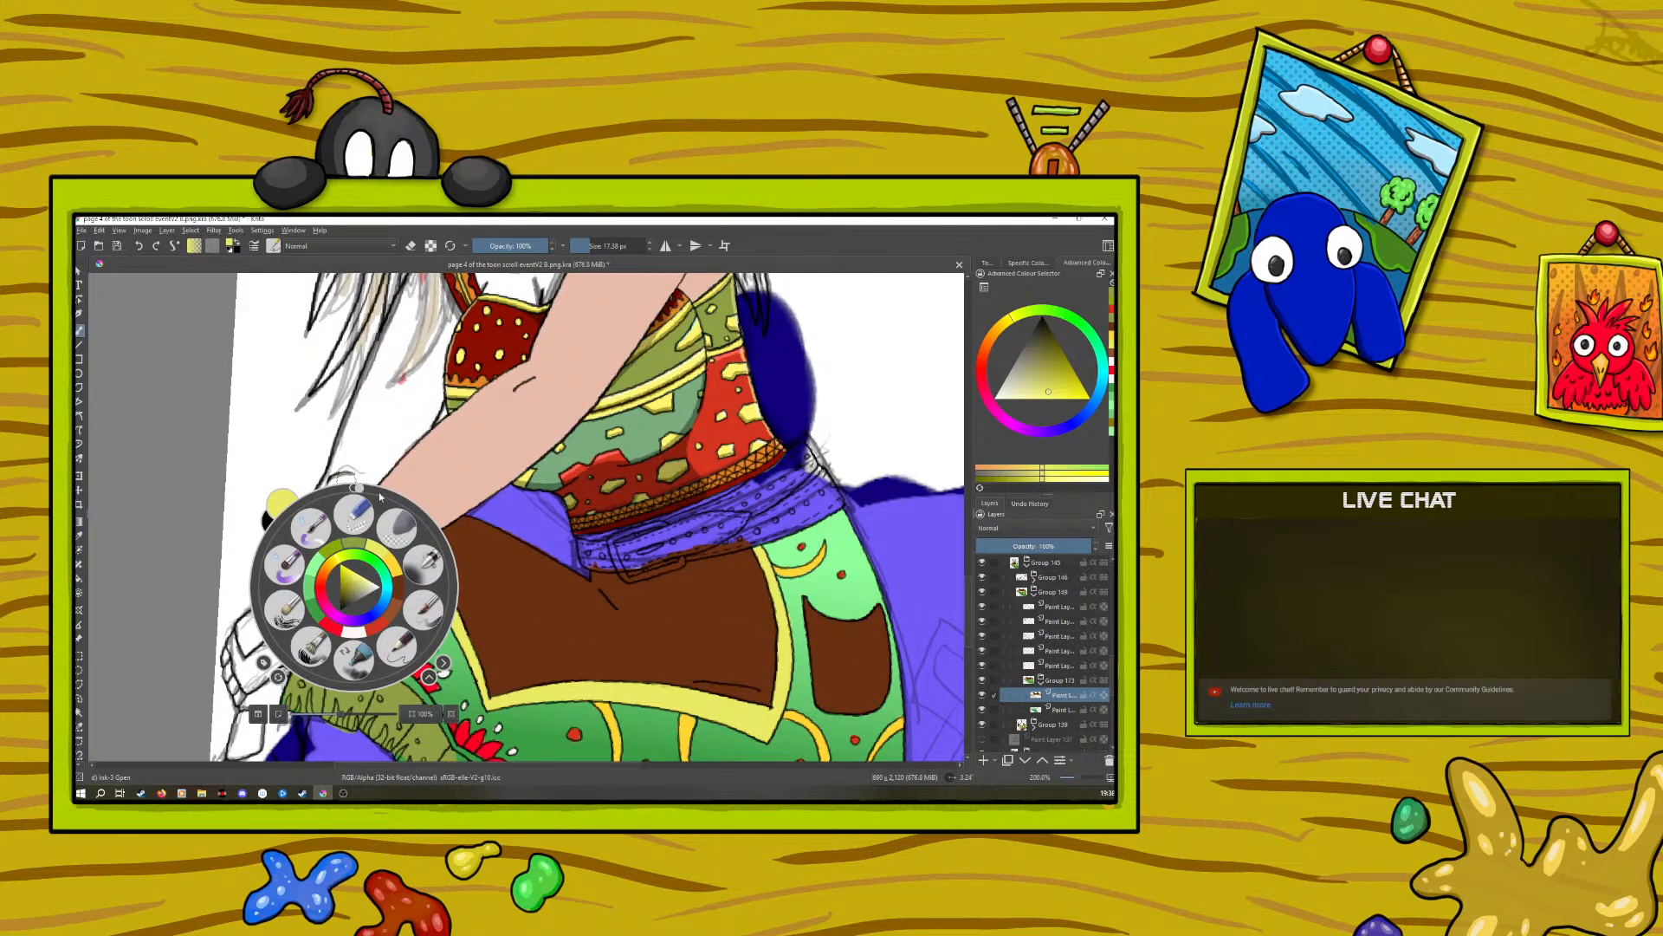
pyautogui.moveTo(364, 495); pyautogui.dragTo(425, 518)
pyautogui.click(312, 406)
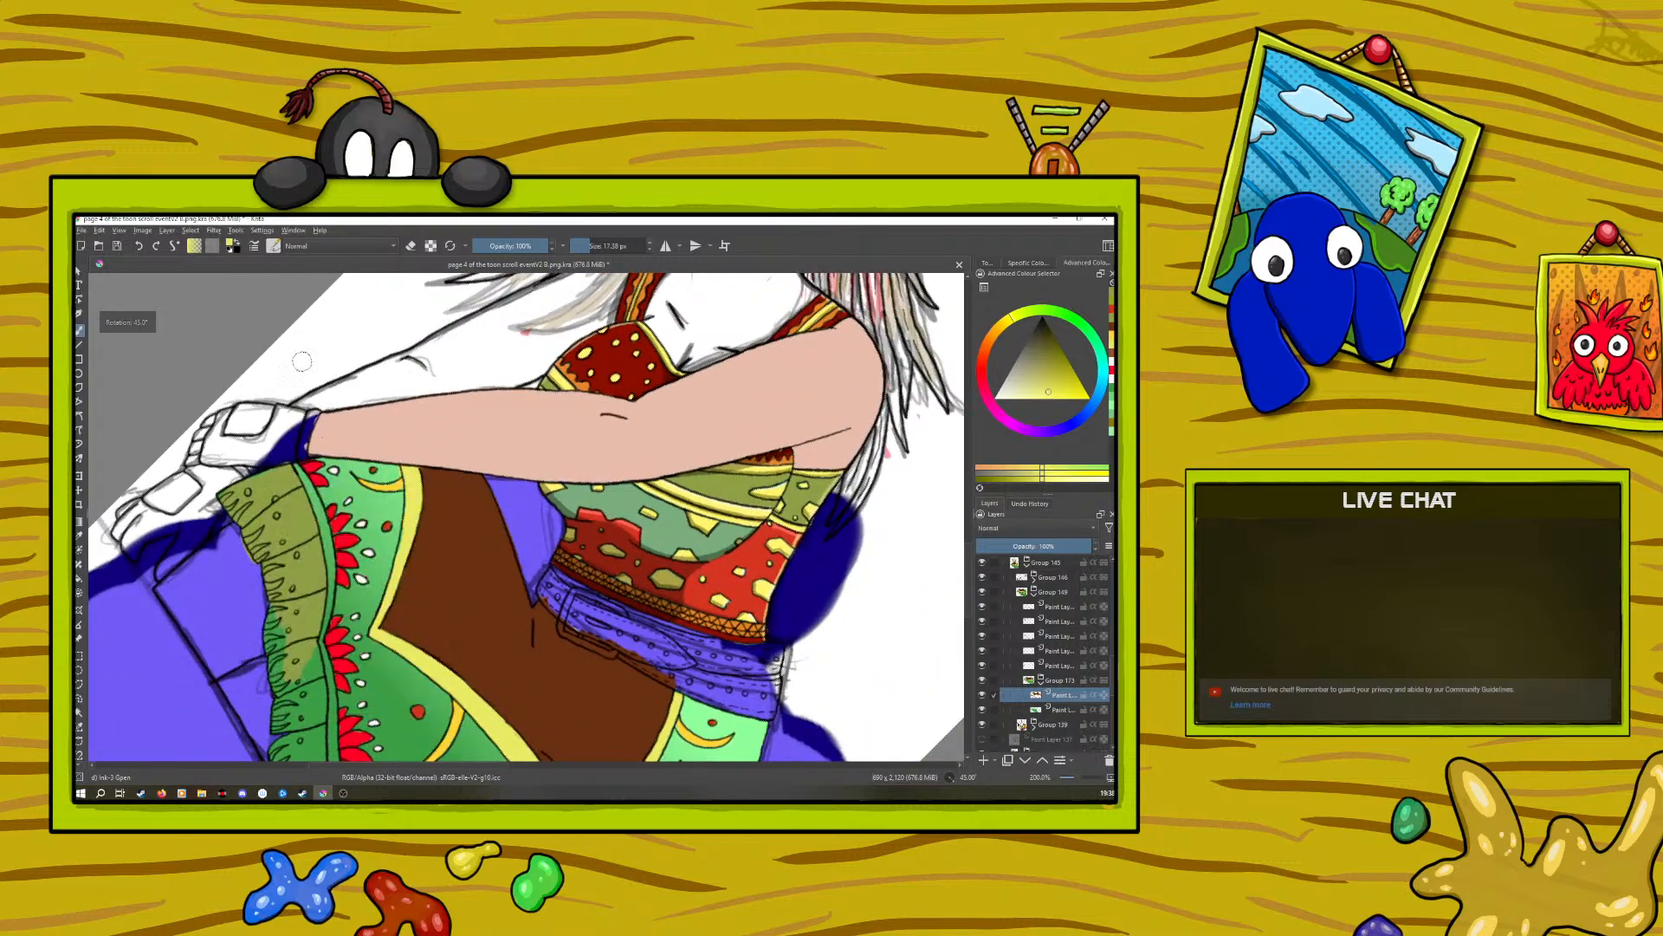
pyautogui.moveTo(297, 466)
pyautogui.mouseDown()
pyautogui.moveTo(326, 529)
pyautogui.moveTo(324, 632)
pyautogui.mouseUp()
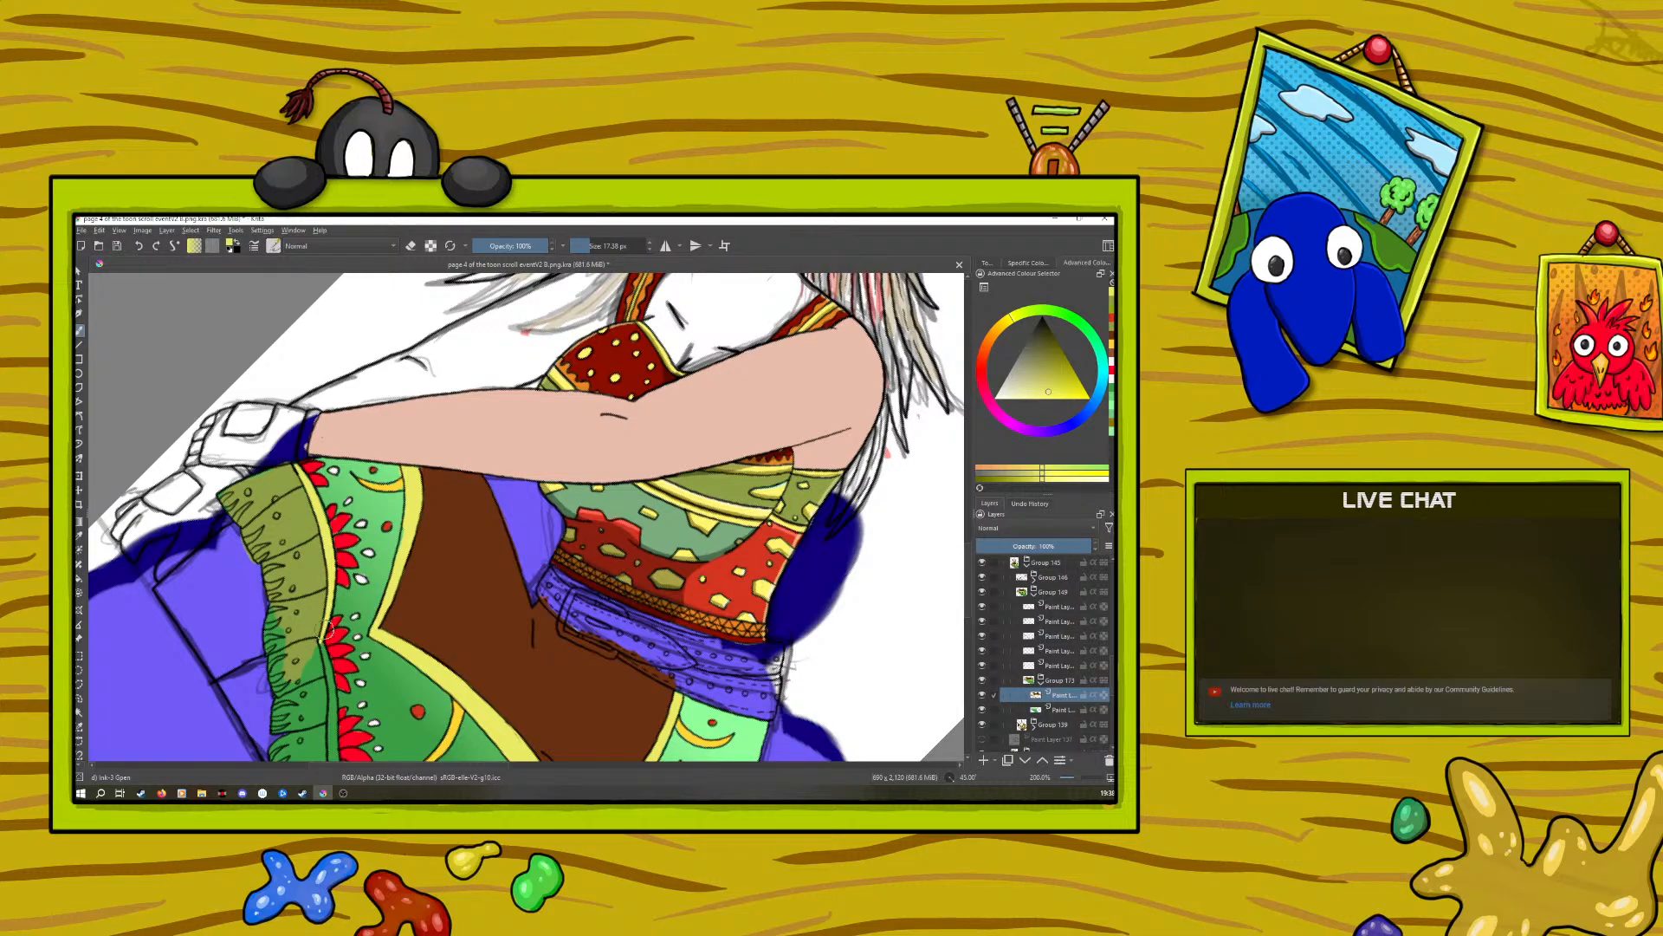
# Step: Continue the yellow band along the ruffle to the skirt's far edge, rotating the canvas to nearly sideways
pyautogui.scroll(-5, 968, 561)
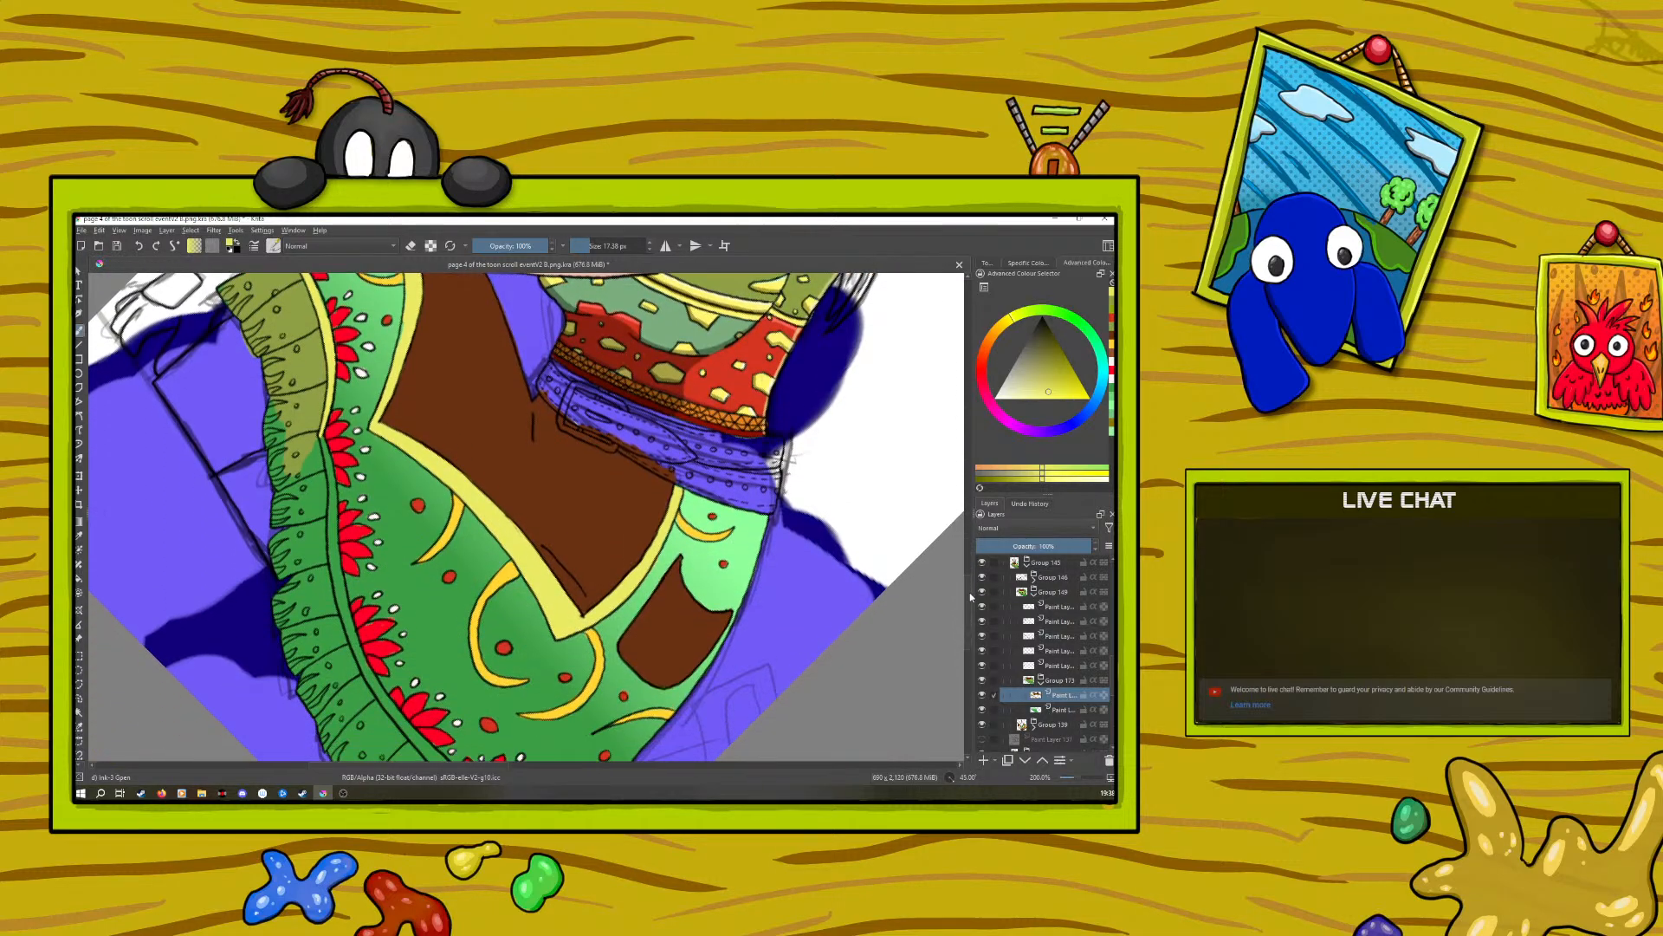
pyautogui.moveTo(328, 301); pyautogui.dragTo(332, 420)
pyautogui.moveTo(331, 390)
pyautogui.mouseDown()
pyautogui.moveTo(367, 537)
pyautogui.moveTo(446, 623)
pyautogui.mouseUp()
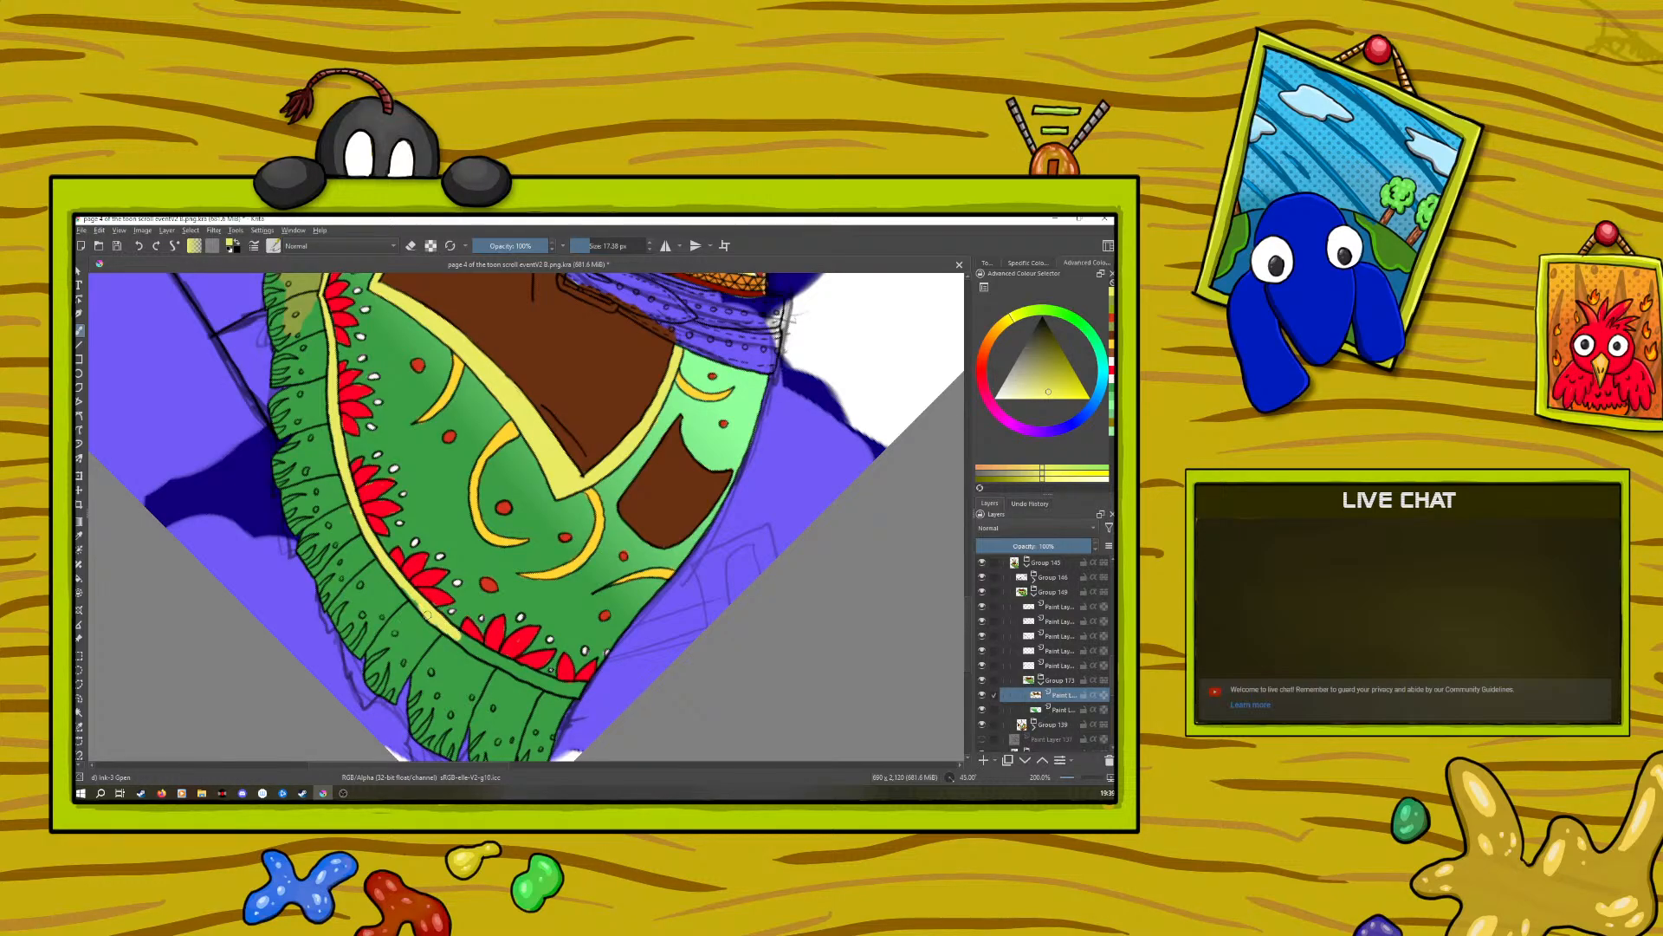
pyautogui.rightClick(326, 511)
pyautogui.moveTo(400, 439)
pyautogui.mouseDown()
pyautogui.moveTo(453, 503)
pyautogui.moveTo(395, 559)
pyautogui.moveTo(397, 591)
pyautogui.moveTo(387, 523)
pyautogui.moveTo(445, 680)
pyautogui.mouseUp()
pyautogui.rightClick(442, 512)
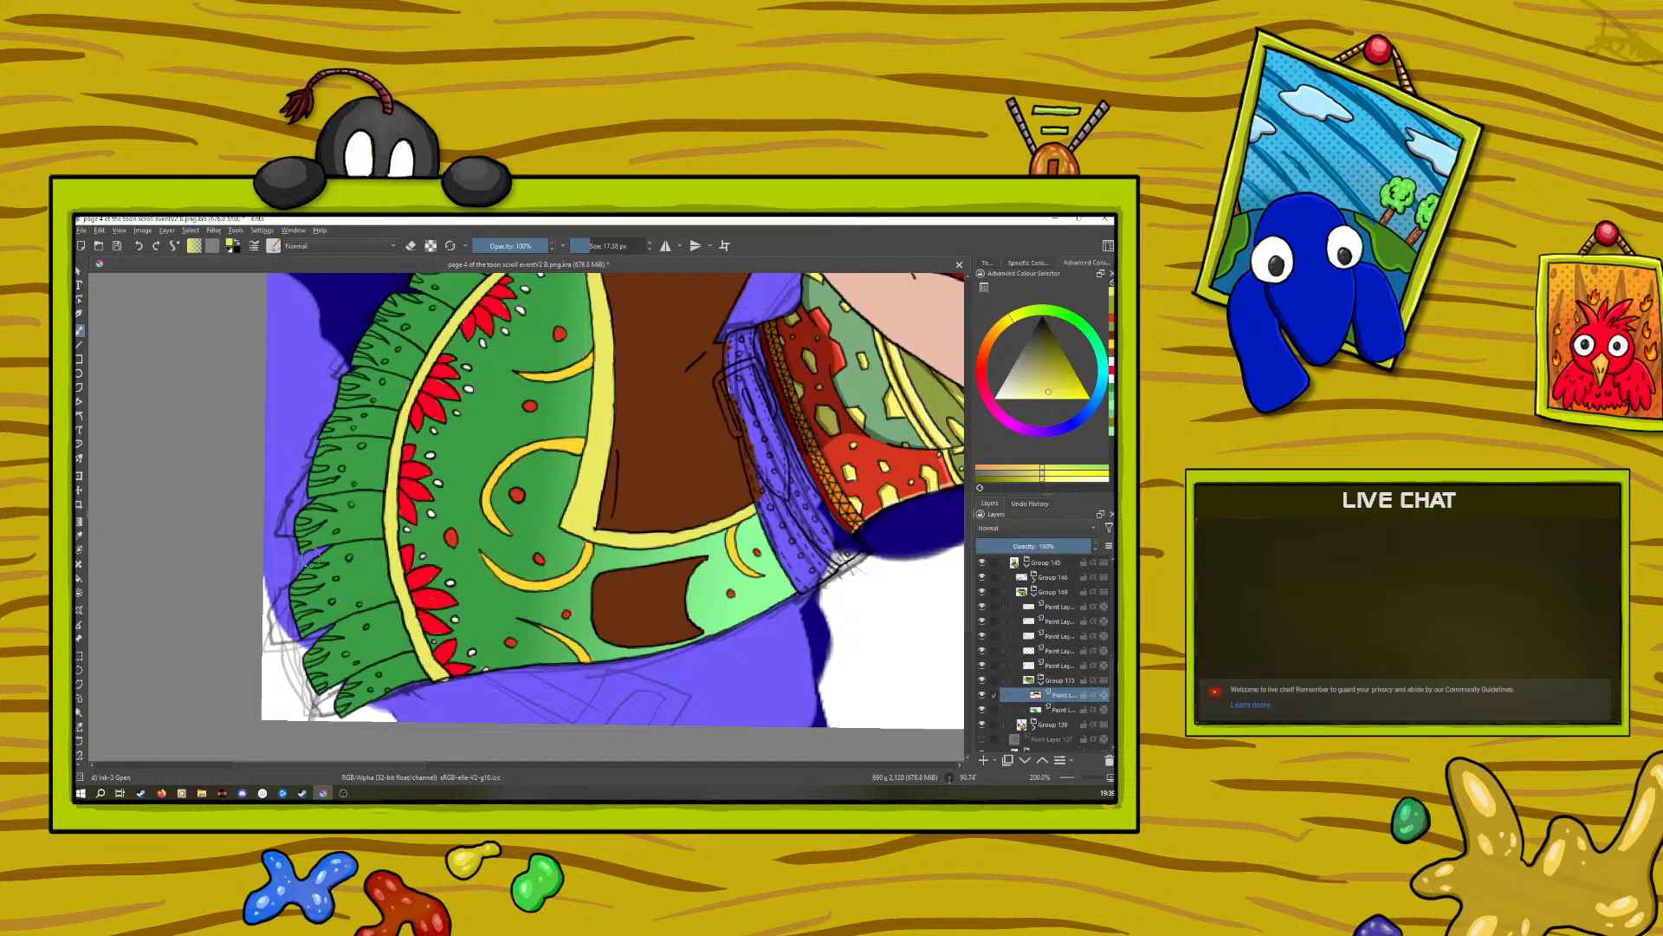
# Step: Pick an olive green from the pop-up palette and try it in small dabs on the ruffle's outer edge
pyautogui.rightClick(332, 547)
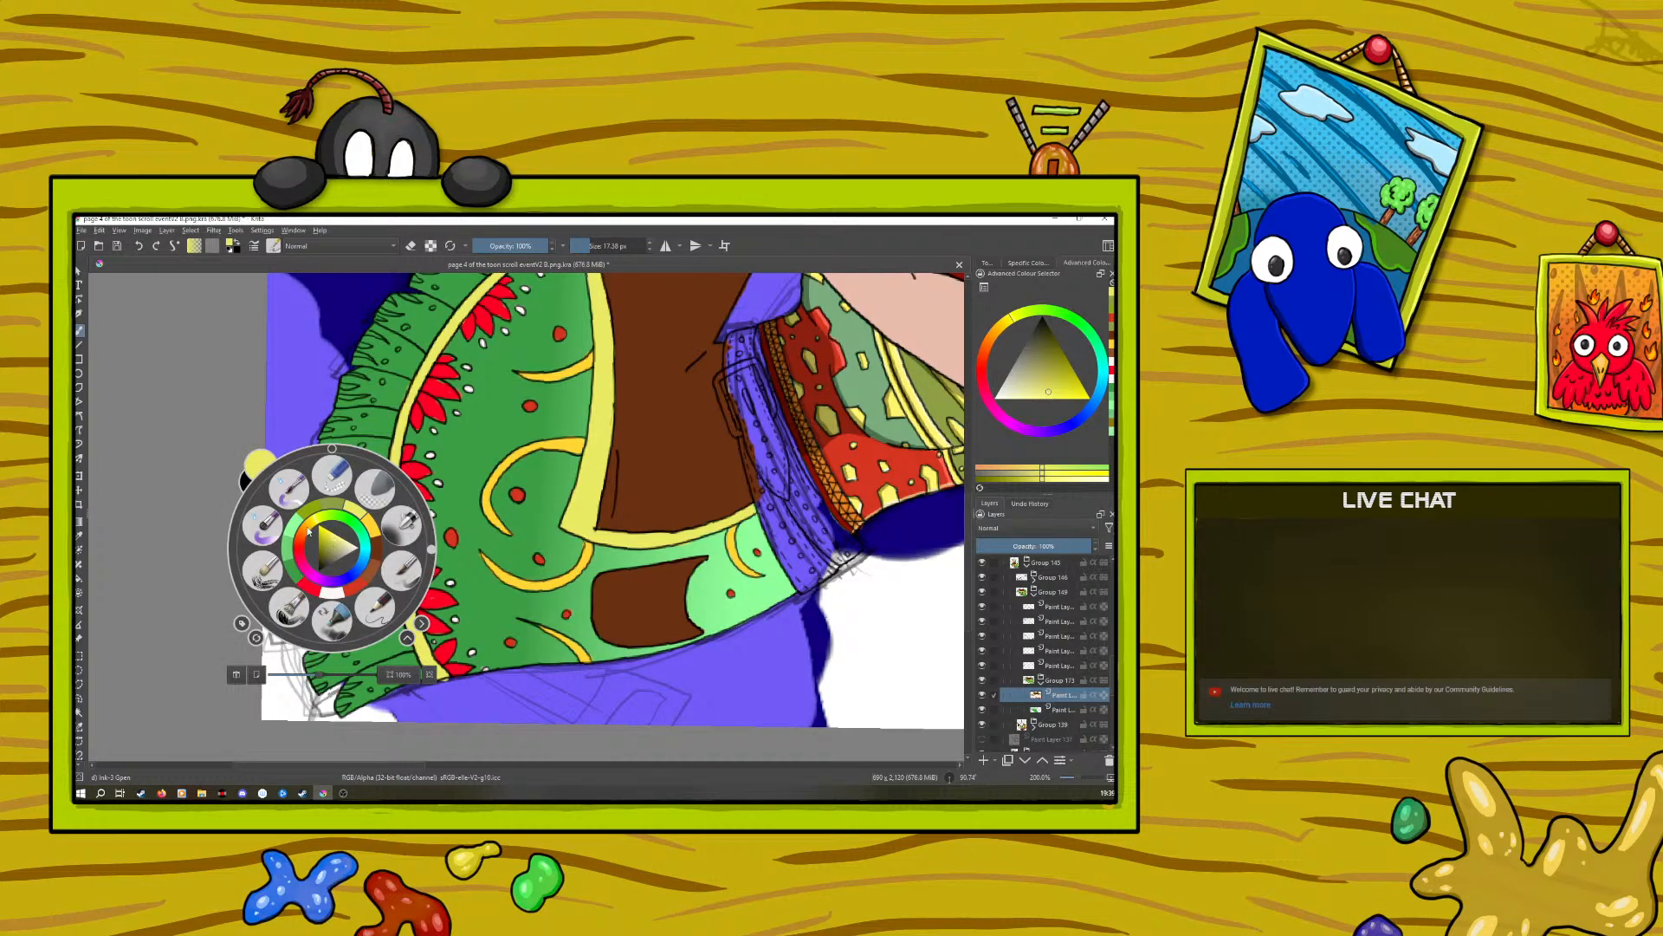
pyautogui.click(327, 507)
pyautogui.rightClick(340, 611)
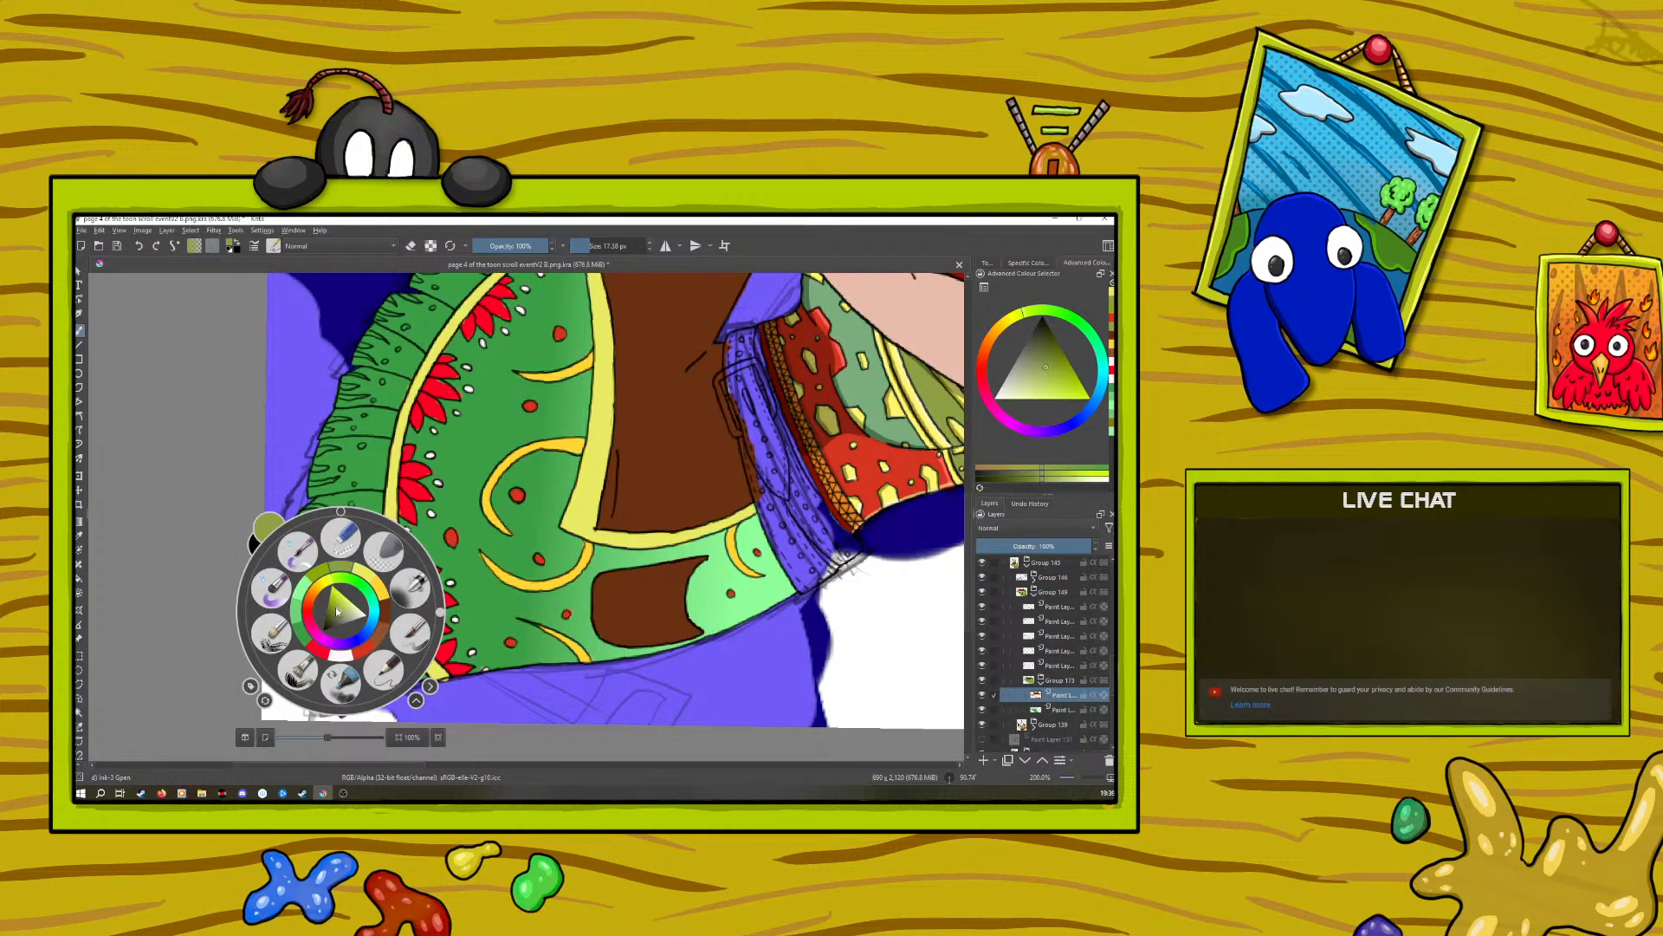
pyautogui.click(337, 611)
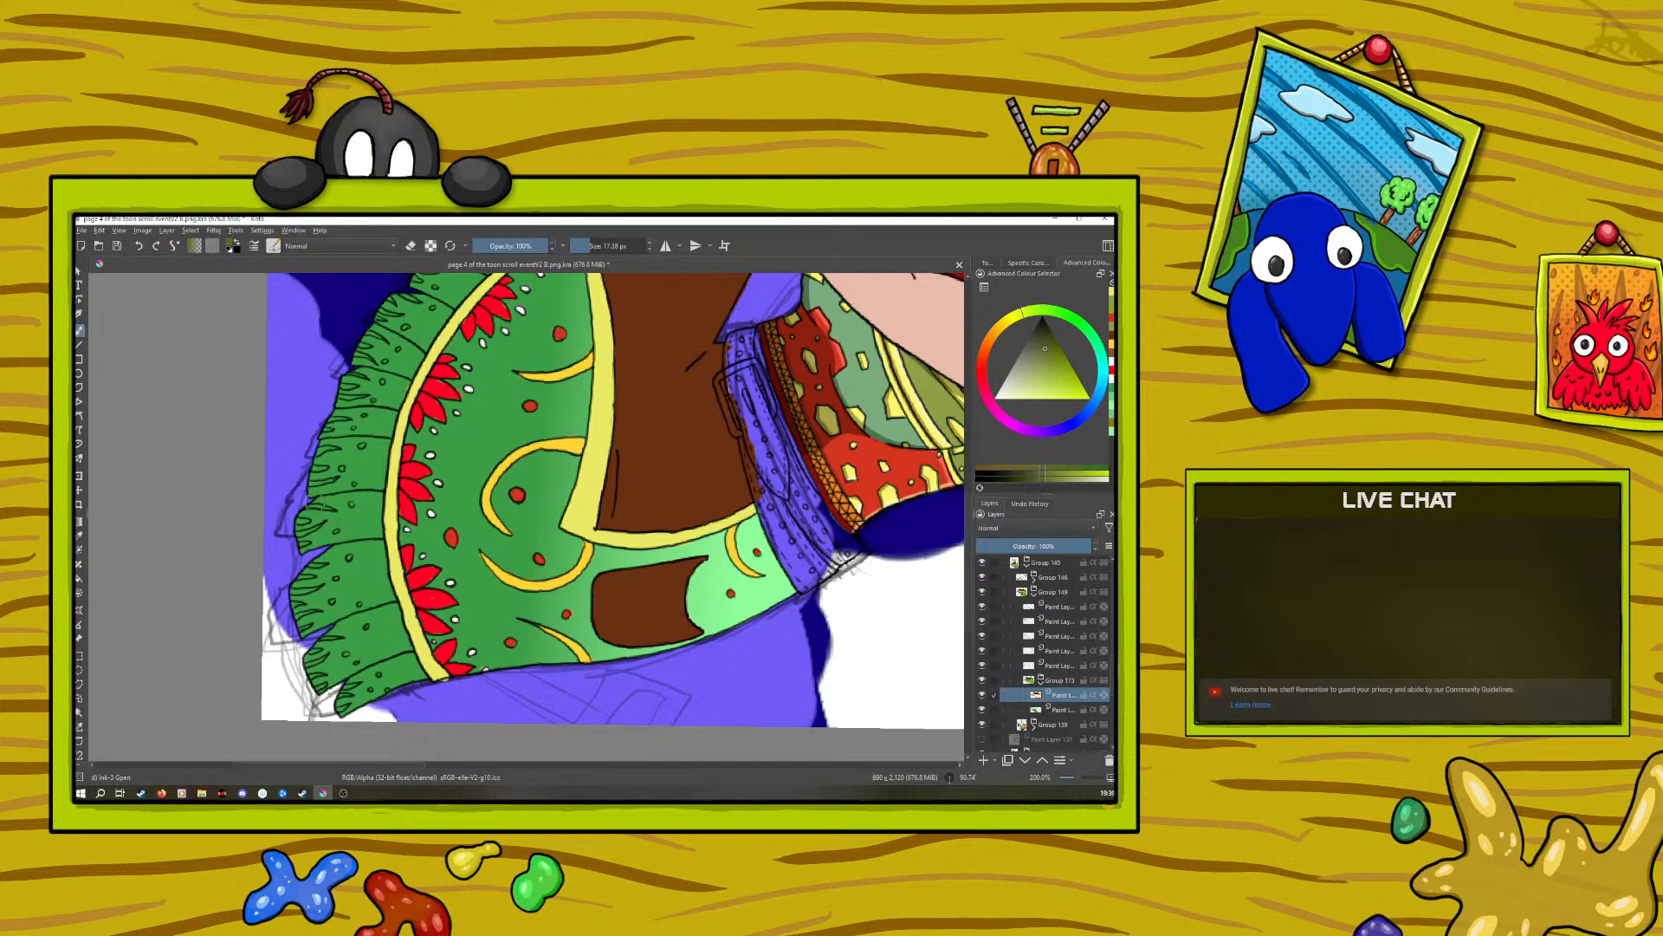
pyautogui.moveTo(300, 532); pyautogui.dragTo(318, 523)
pyautogui.rightClick(309, 522)
pyautogui.click(309, 521)
pyautogui.click(301, 519)
pyautogui.click(304, 517)
pyautogui.click(302, 521)
pyautogui.click(251, 407)
# Step: Sample the olive green from the character's top and paint the ruffle from the skirt's far corner towards its middle
pyautogui.click(83, 539)
pyautogui.click(934, 378)
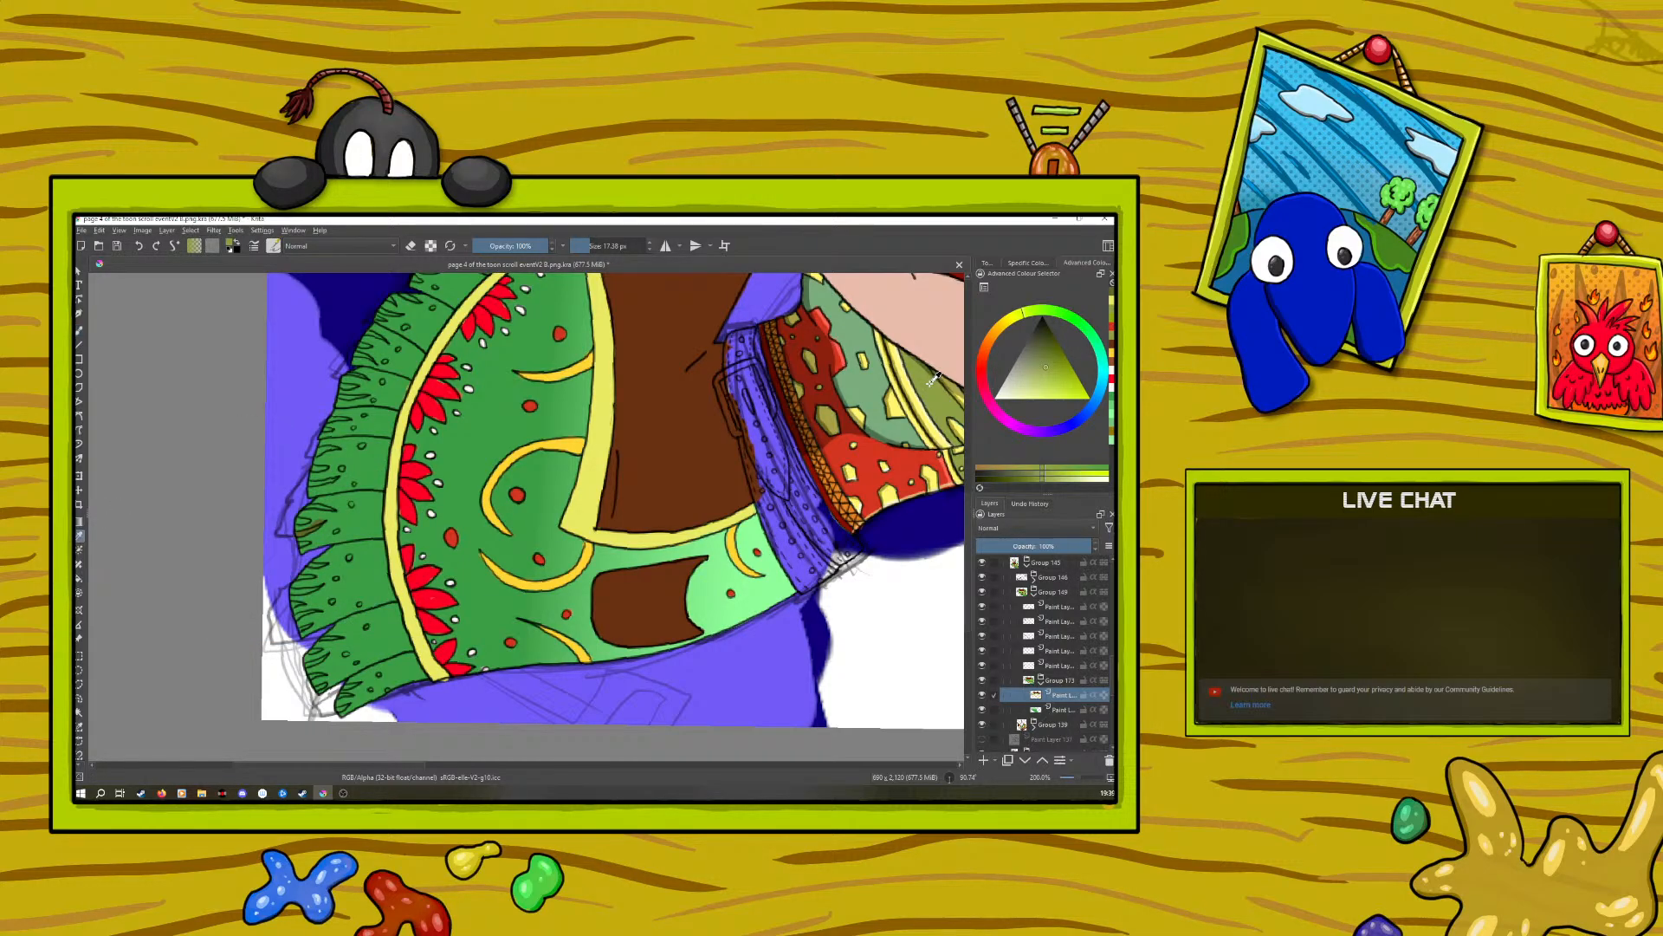
pyautogui.click(80, 331)
pyautogui.moveTo(309, 526); pyautogui.dragTo(305, 558)
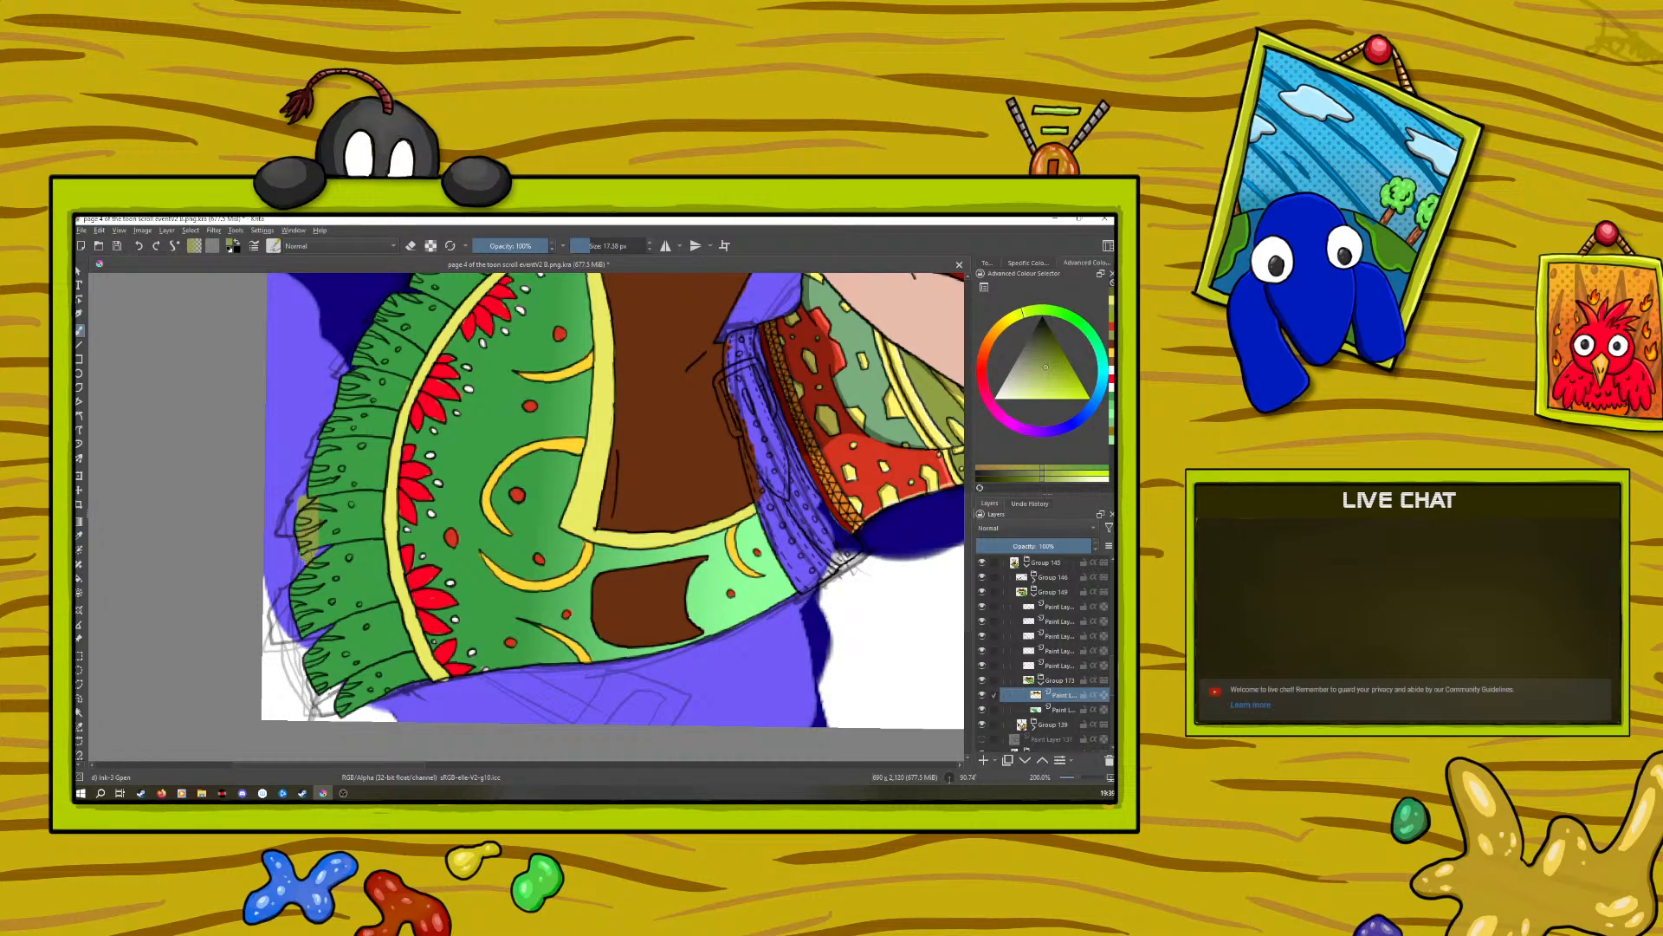
pyautogui.moveTo(310, 496)
pyautogui.mouseDown()
pyautogui.moveTo(343, 537)
pyautogui.moveTo(354, 481)
pyautogui.moveTo(364, 567)
pyautogui.moveTo(372, 489)
pyautogui.moveTo(382, 602)
pyautogui.moveTo(419, 672)
pyautogui.moveTo(347, 712)
pyautogui.moveTo(369, 667)
pyautogui.moveTo(395, 671)
pyautogui.moveTo(351, 628)
pyautogui.moveTo(307, 683)
pyautogui.mouseUp()
pyautogui.moveTo(339, 609)
pyautogui.mouseDown()
pyautogui.moveTo(316, 640)
pyautogui.moveTo(330, 583)
pyautogui.moveTo(294, 618)
pyautogui.moveTo(296, 562)
pyautogui.moveTo(371, 592)
pyautogui.mouseUp()
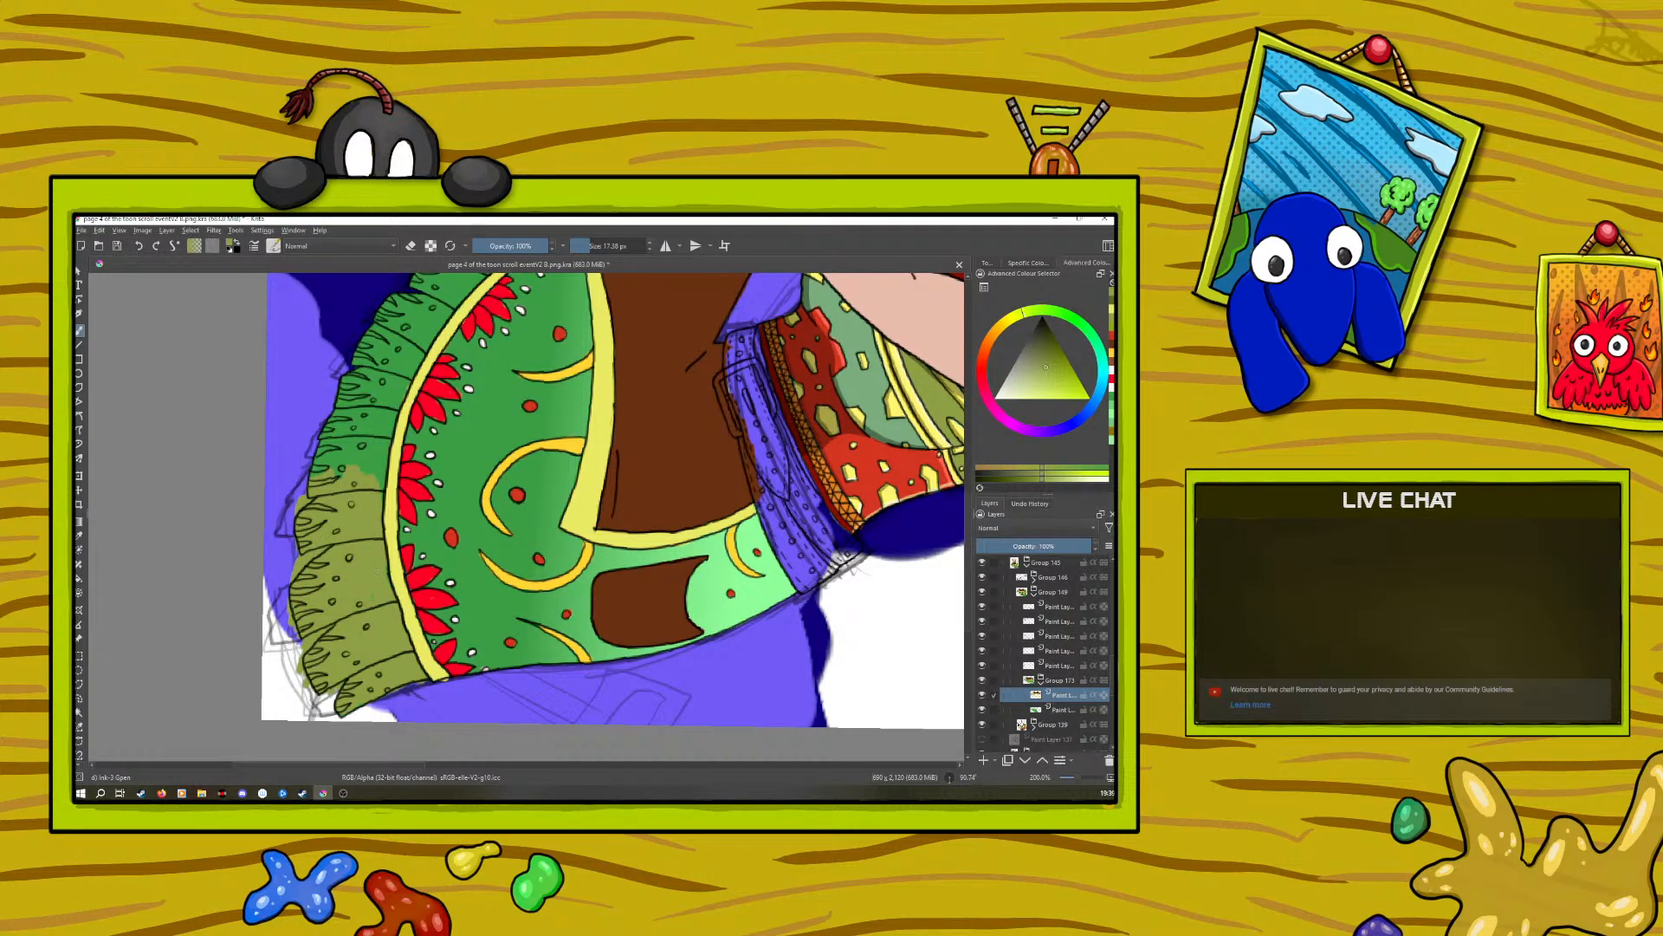
pyautogui.scroll(3, 968, 533)
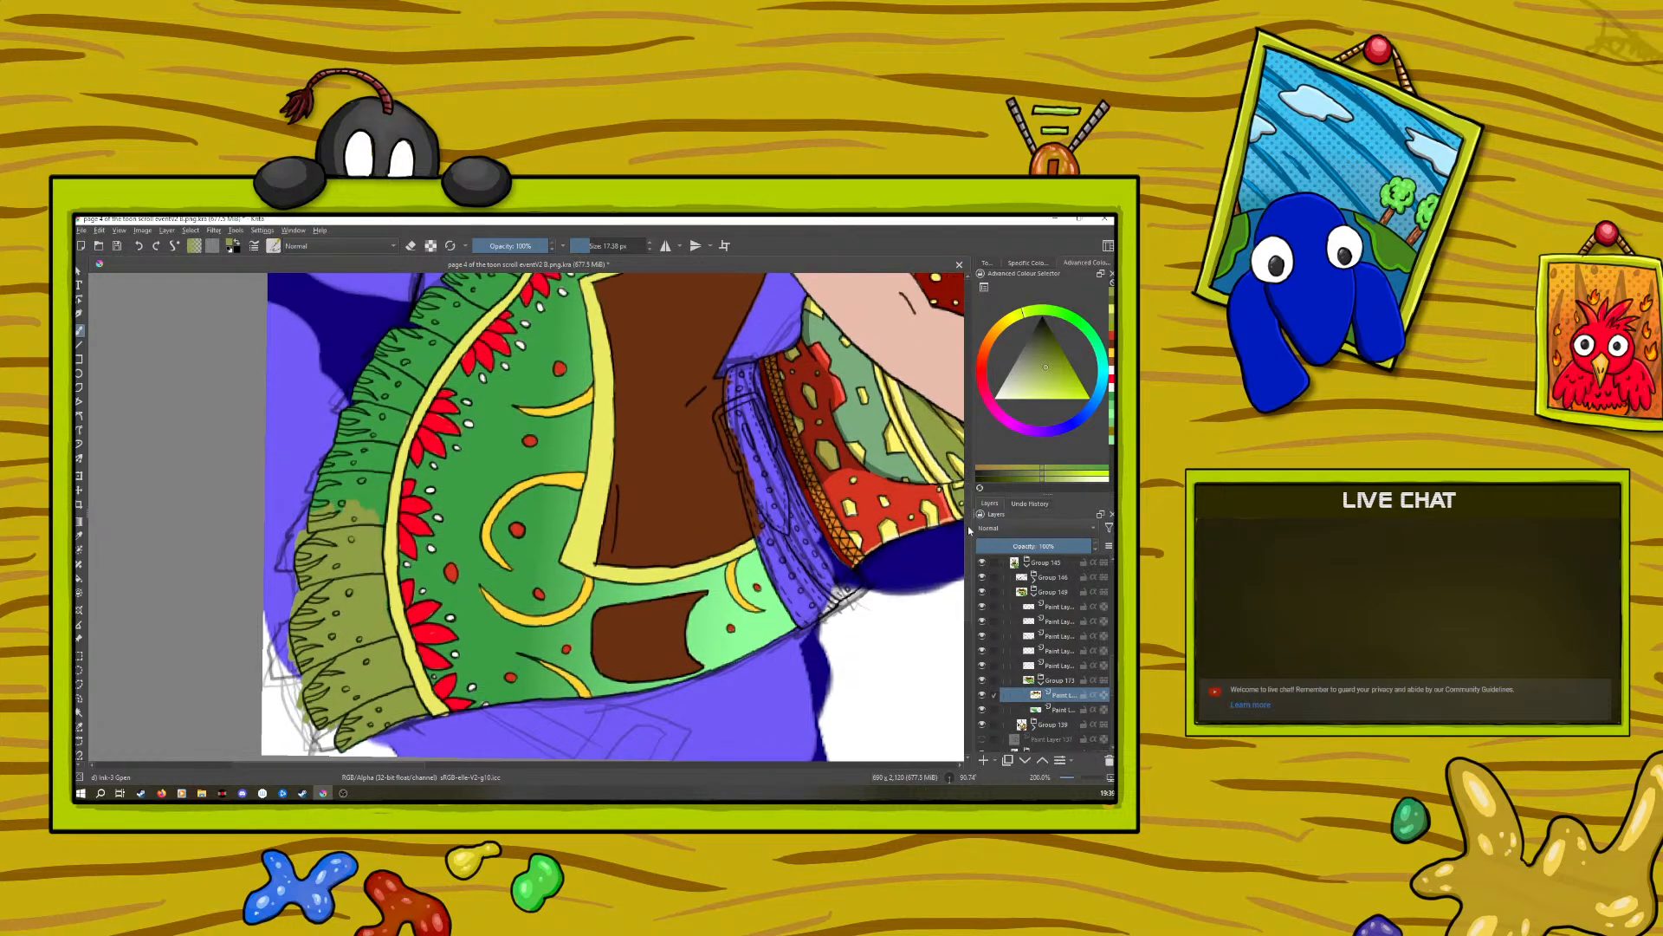
pyautogui.moveTo(317, 558)
pyautogui.mouseDown()
pyautogui.moveTo(347, 455)
pyautogui.moveTo(364, 435)
pyautogui.moveTo(362, 507)
pyautogui.moveTo(405, 444)
pyautogui.moveTo(381, 559)
pyautogui.moveTo(345, 533)
pyautogui.mouseUp()
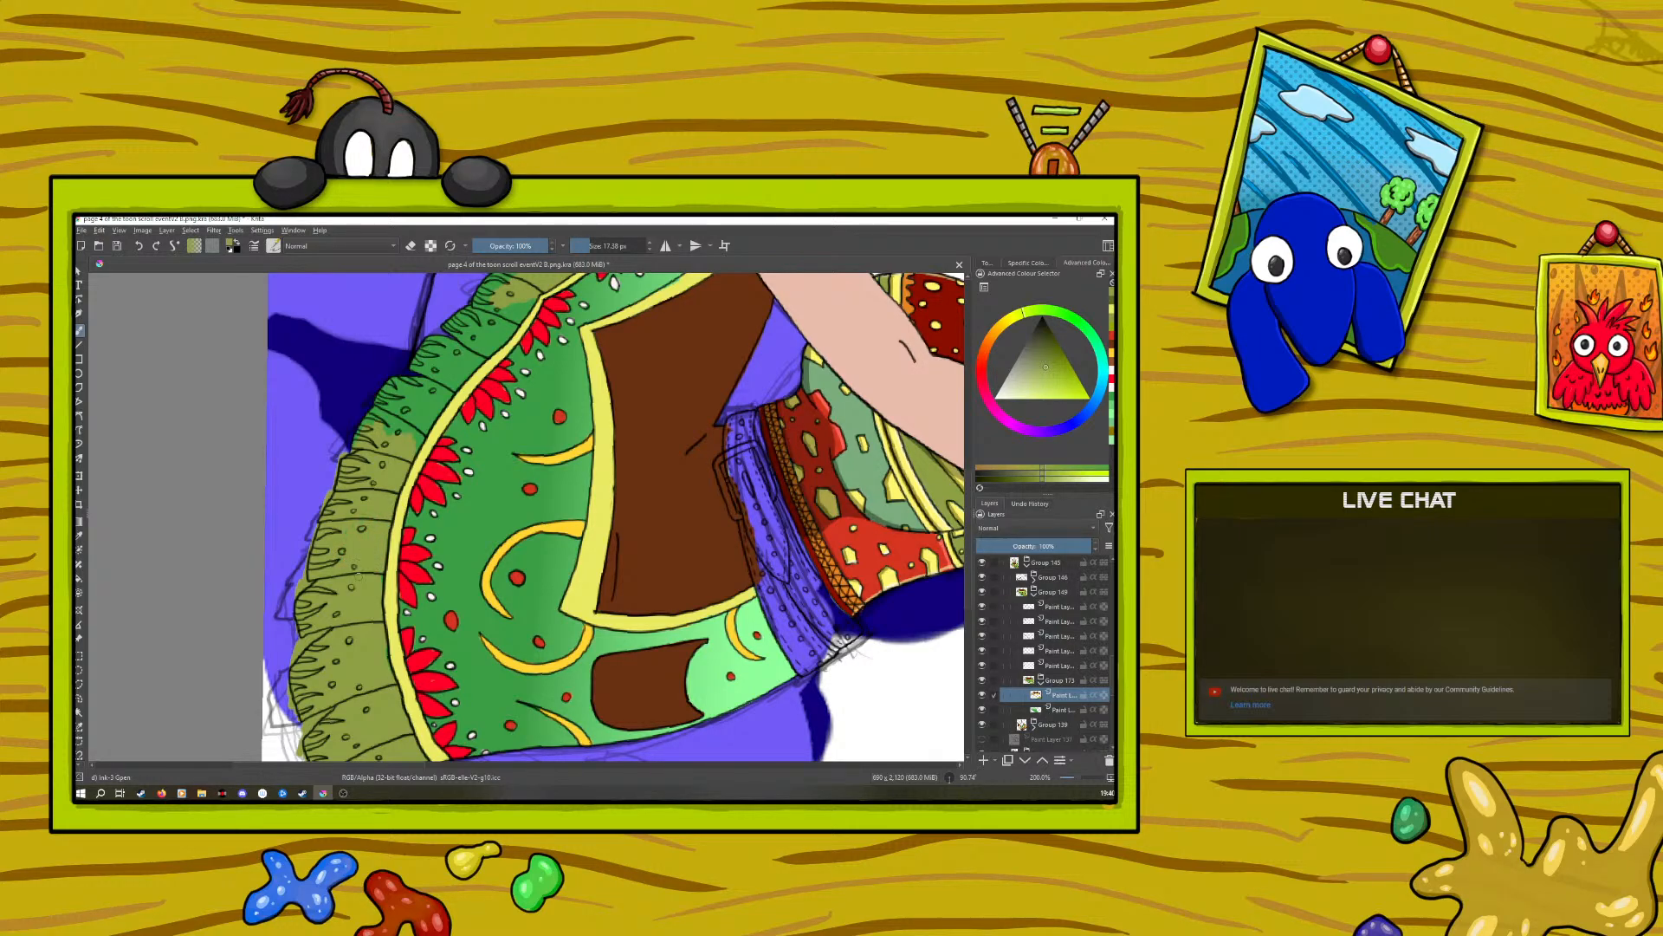
# Step: Fill the remaining green stretch of the ruffle with olive green, up to its end beside the hand
pyautogui.scroll(3, 386, 509)
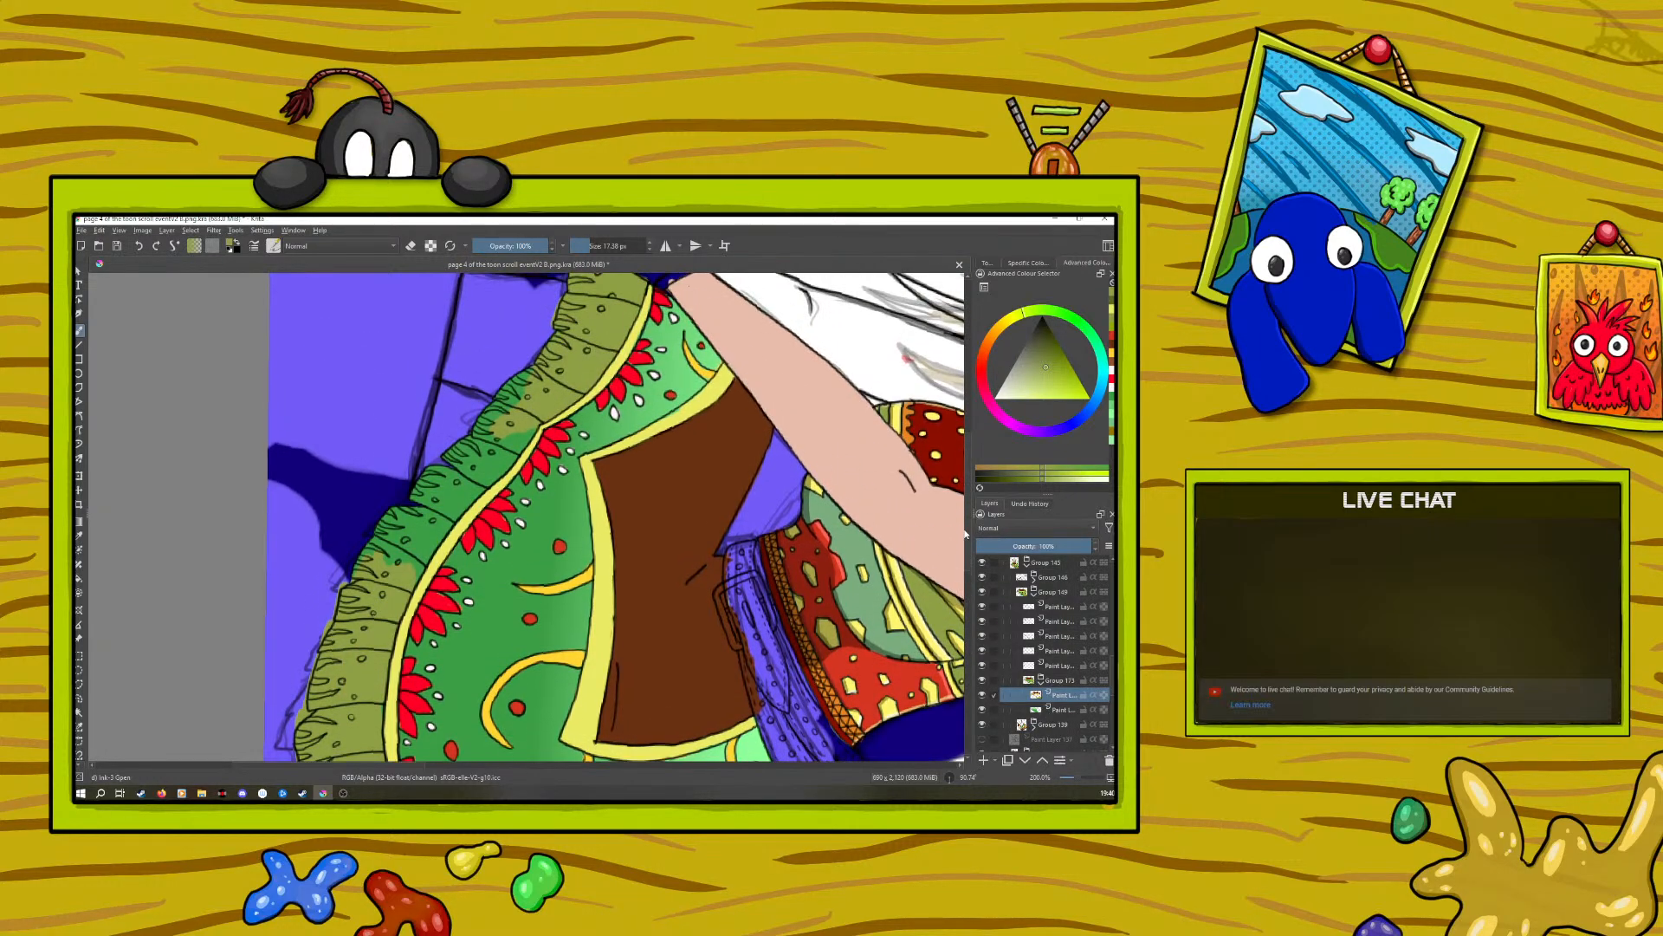
pyautogui.moveTo(386, 509)
pyautogui.mouseDown()
pyautogui.moveTo(376, 560)
pyautogui.moveTo(422, 530)
pyautogui.moveTo(400, 574)
pyautogui.moveTo(438, 542)
pyautogui.moveTo(409, 587)
pyautogui.moveTo(456, 531)
pyautogui.moveTo(451, 491)
pyautogui.moveTo(464, 509)
pyautogui.moveTo(485, 474)
pyautogui.moveTo(416, 506)
pyautogui.moveTo(435, 472)
pyautogui.moveTo(416, 483)
pyautogui.moveTo(502, 446)
pyautogui.mouseUp()
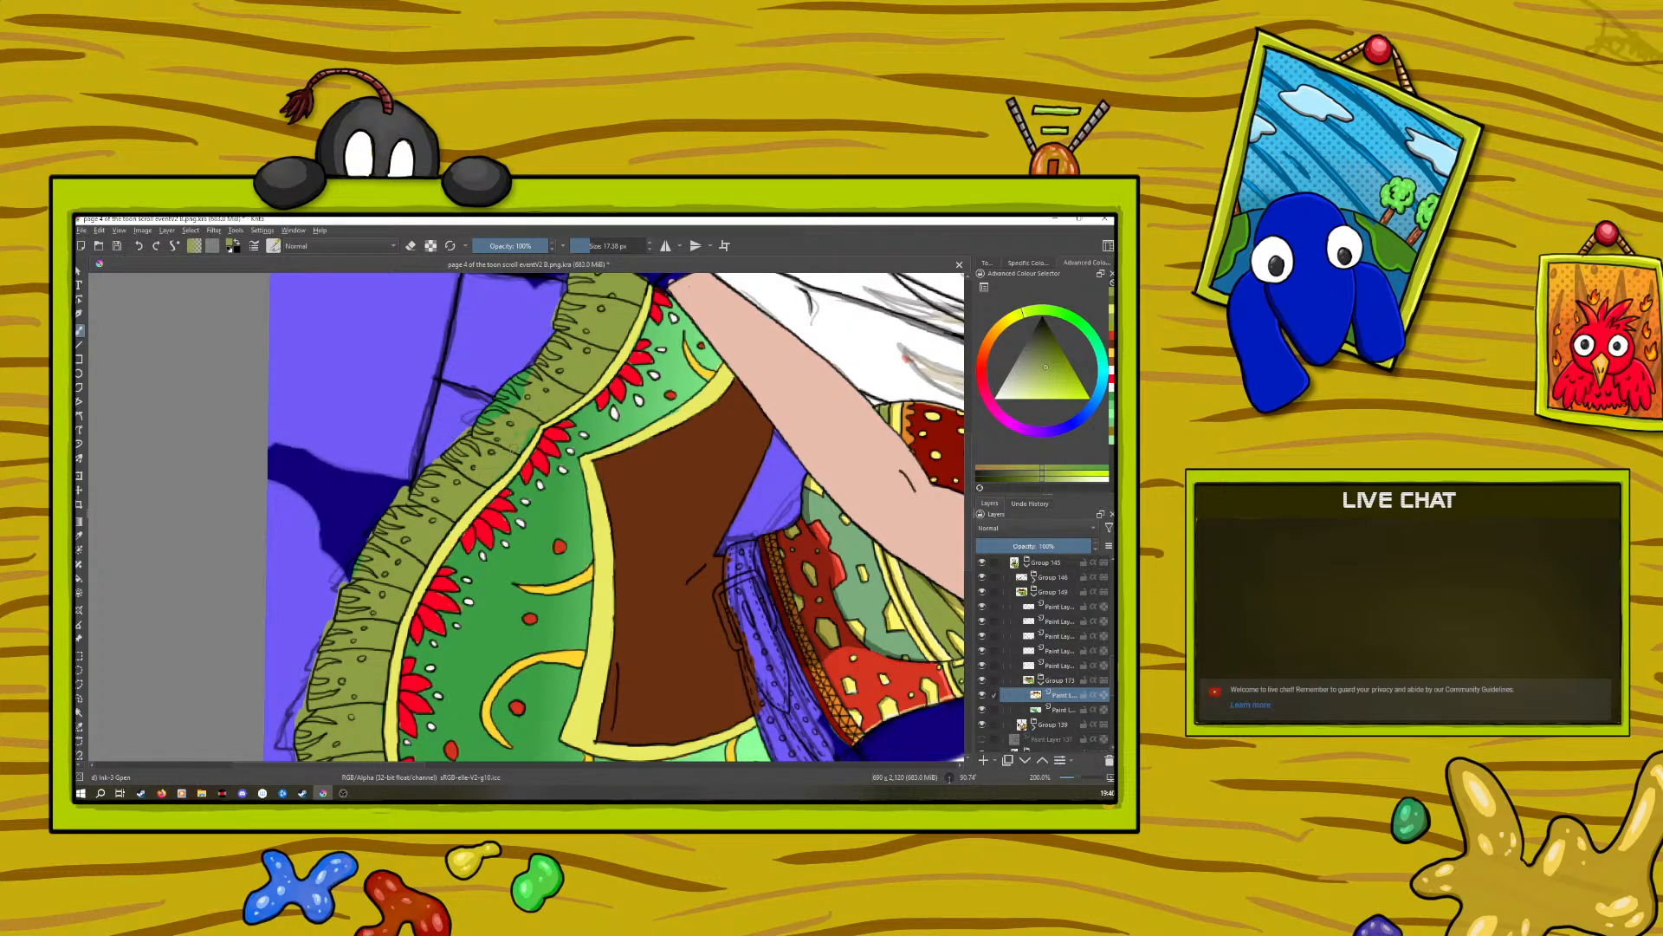
pyautogui.moveTo(510, 400); pyautogui.dragTo(464, 431)
pyautogui.scroll(3, 962, 511)
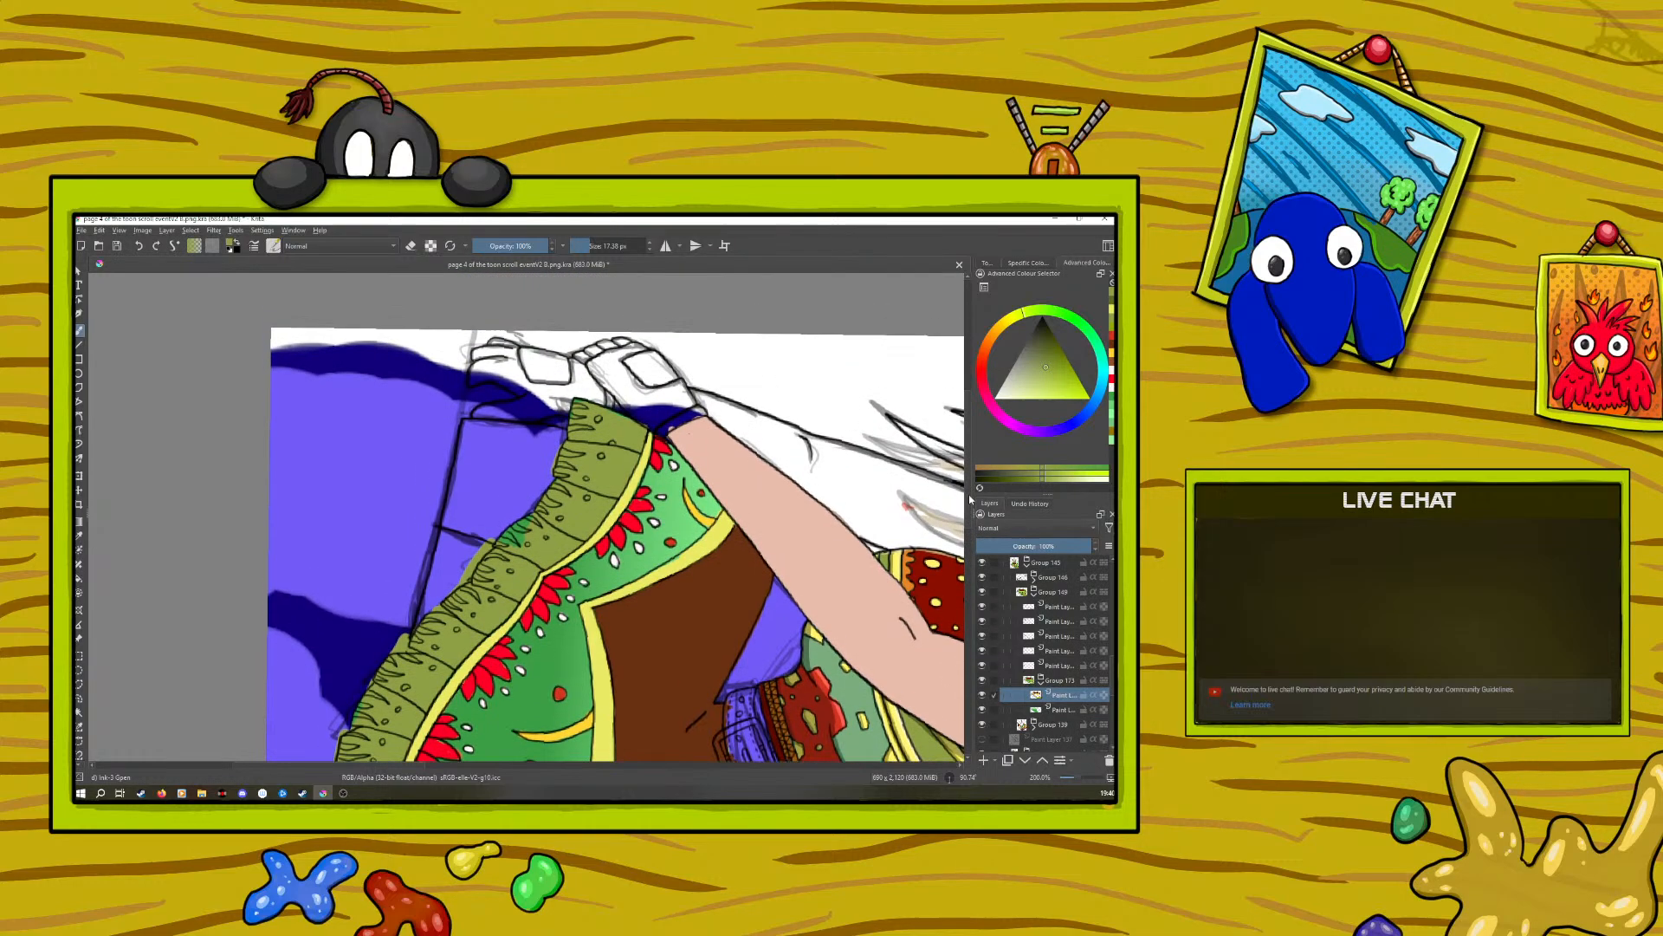
pyautogui.moveTo(579, 398); pyautogui.dragTo(646, 424)
pyautogui.moveTo(510, 540); pyautogui.dragTo(551, 479)
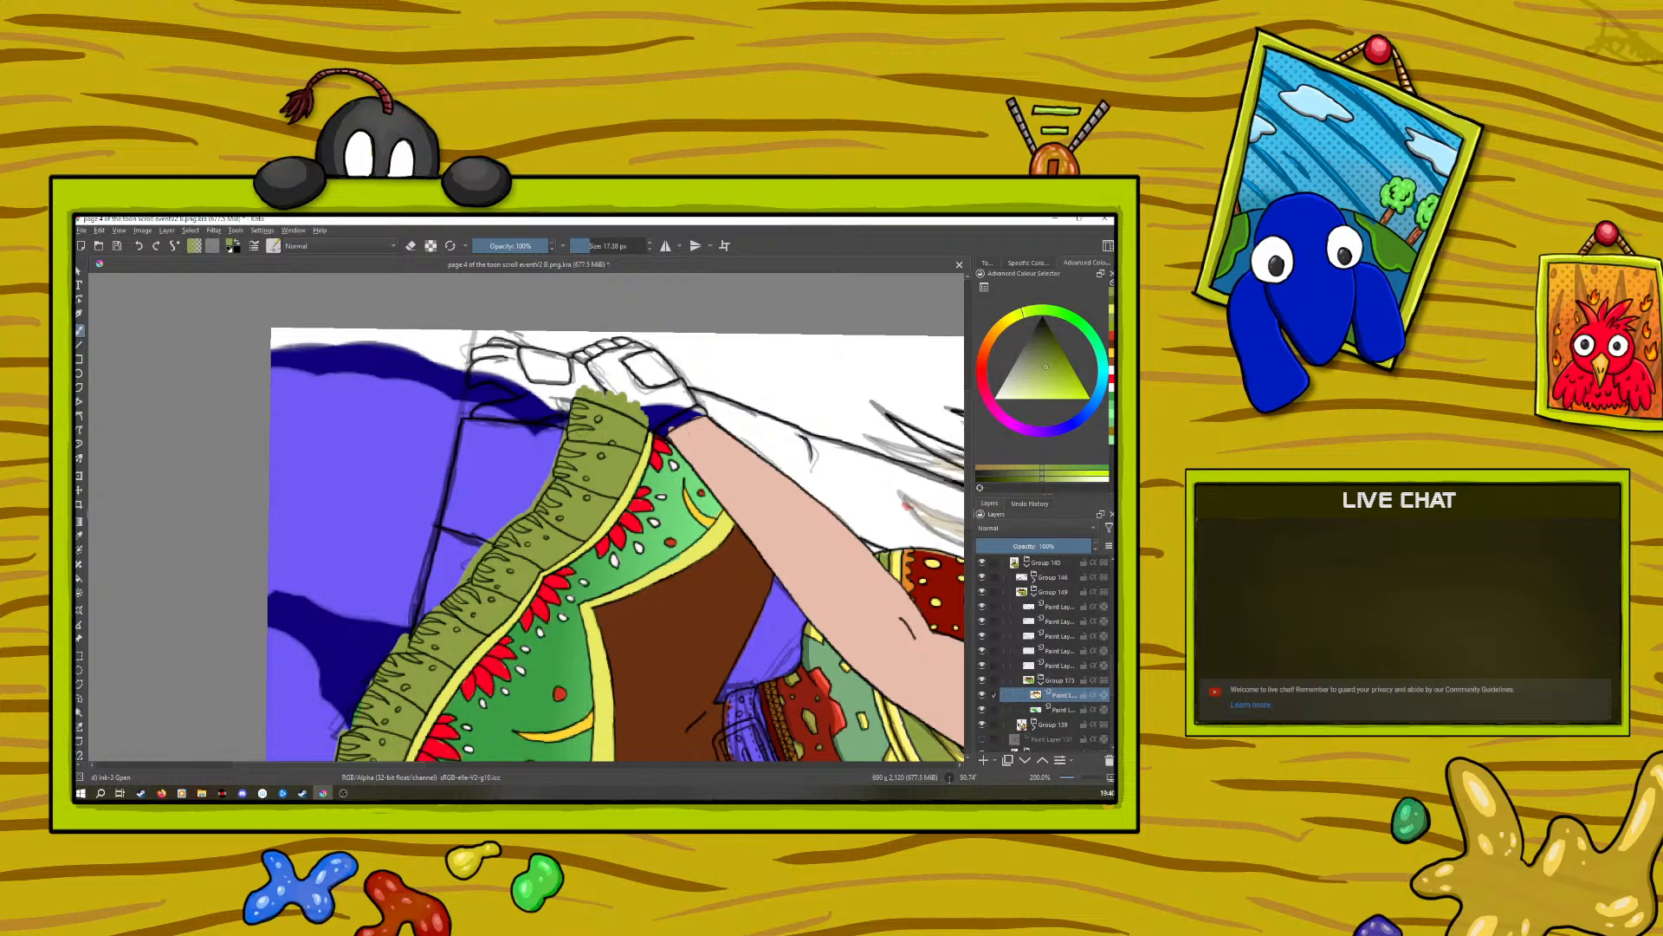
# Step: Switch the brush to eraser mode, rotate the canvas and clean the olive overspill from the ruffle's end beside the hand
pyautogui.press('e')
pyautogui.rightClick(603, 390)
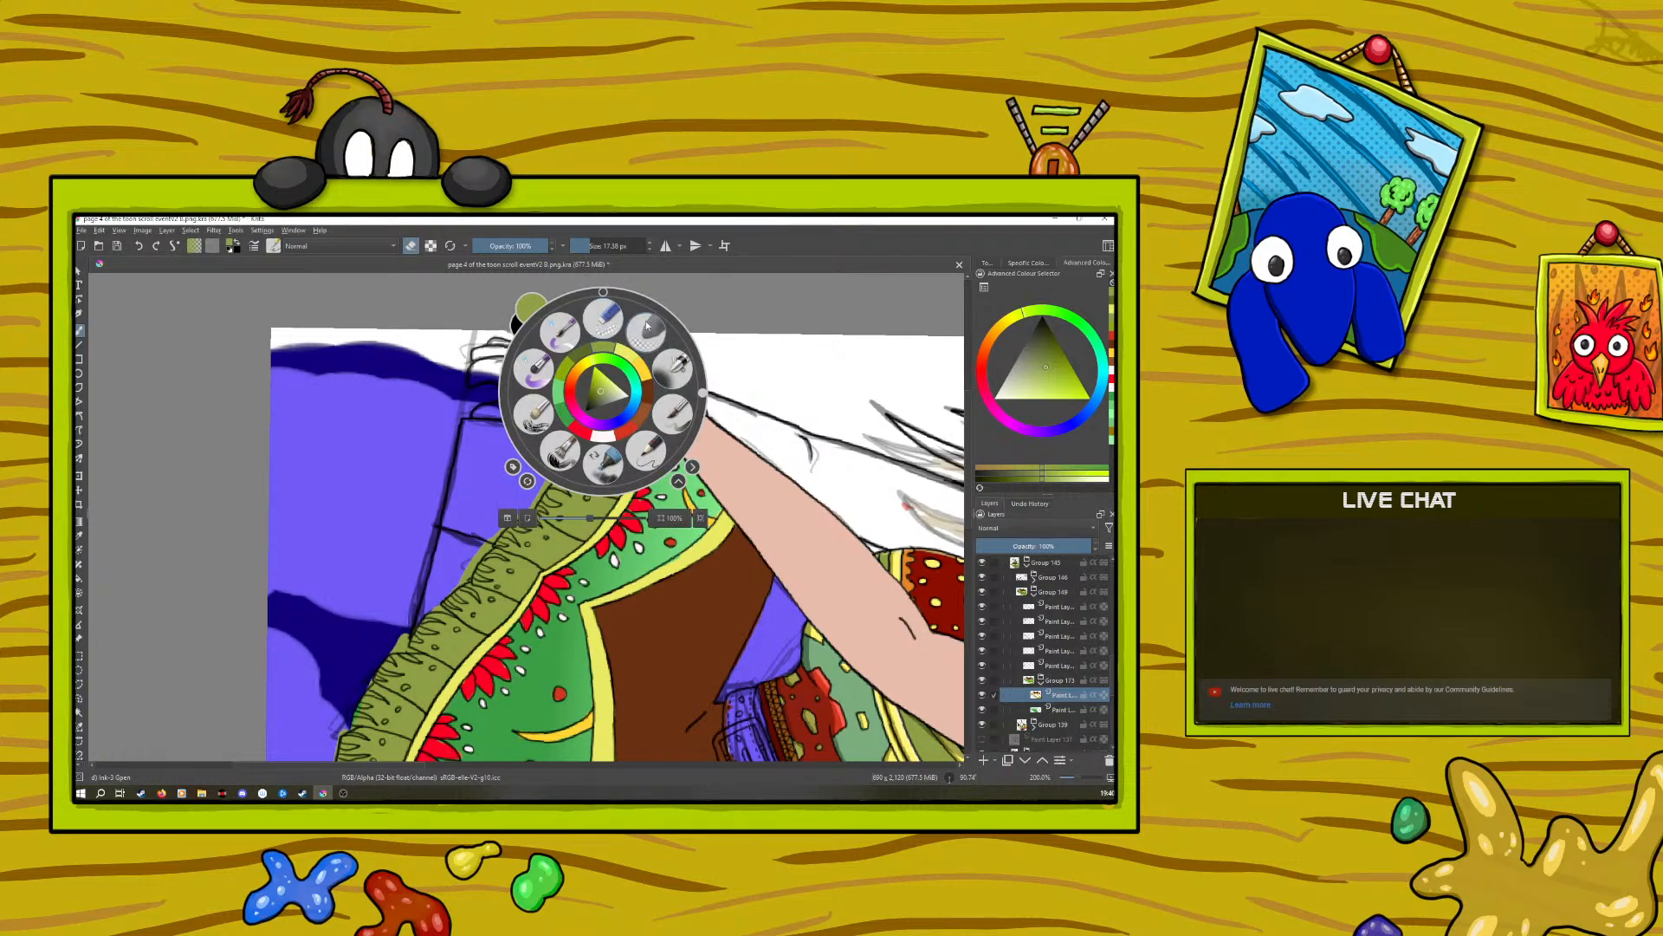
pyautogui.rightClick(603, 389)
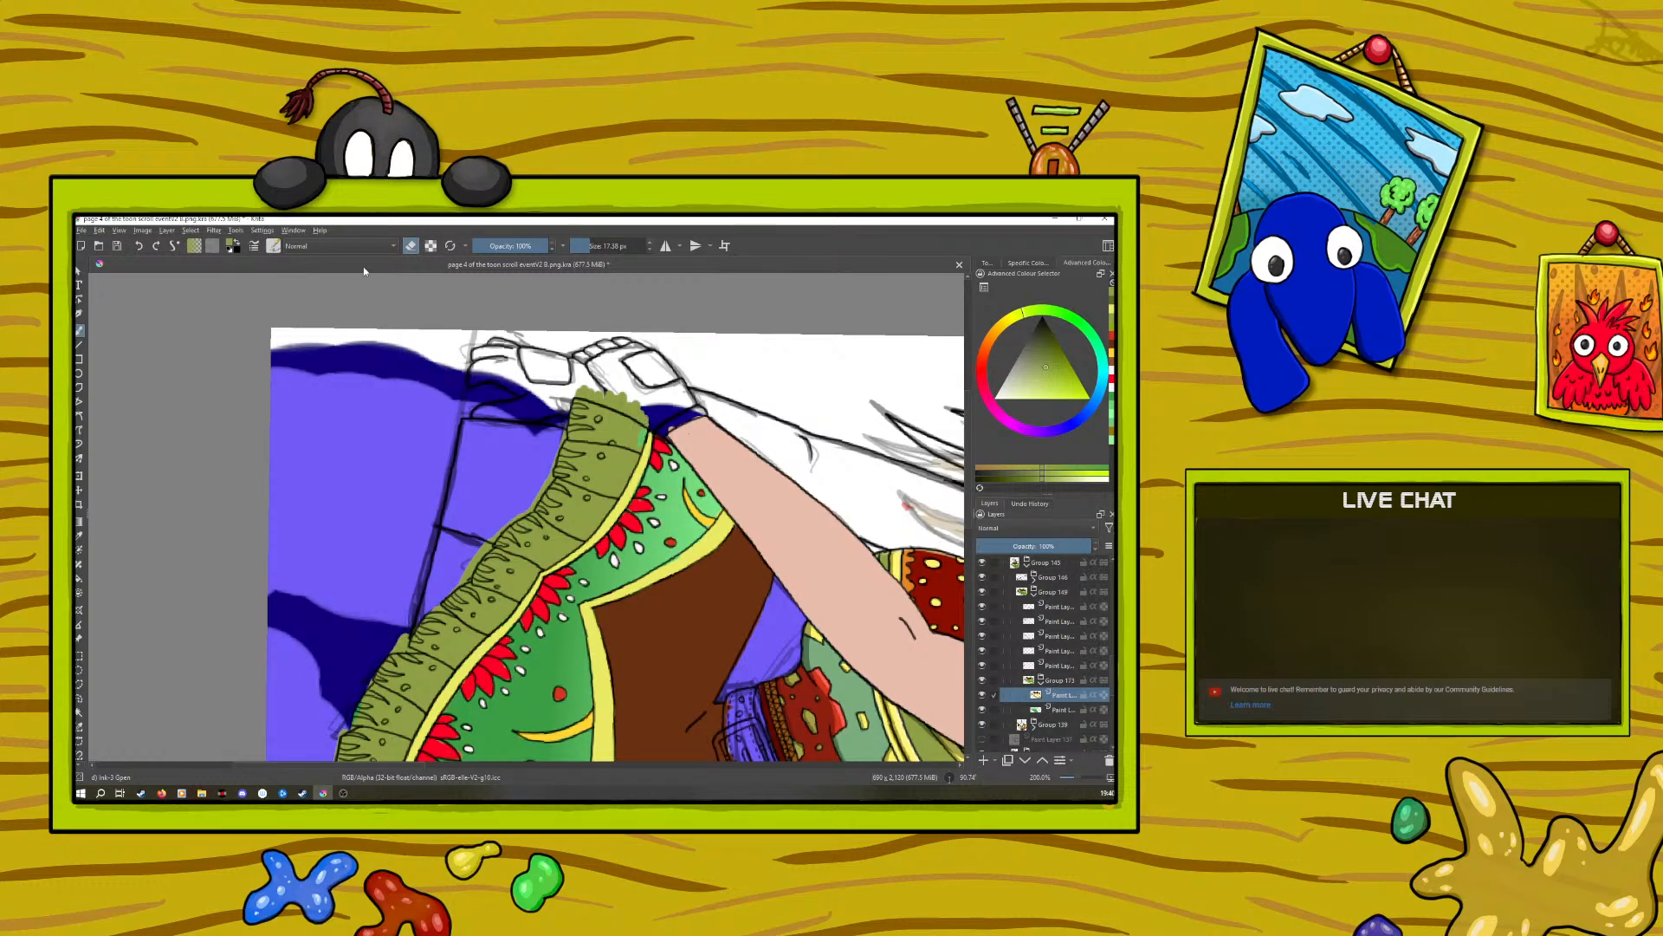
pyautogui.click(411, 246)
pyautogui.rightClick(596, 445)
pyautogui.moveTo(695, 447)
pyautogui.mouseDown()
pyautogui.moveTo(667, 540)
pyautogui.moveTo(656, 495)
pyautogui.moveTo(665, 582)
pyautogui.moveTo(683, 532)
pyautogui.mouseUp()
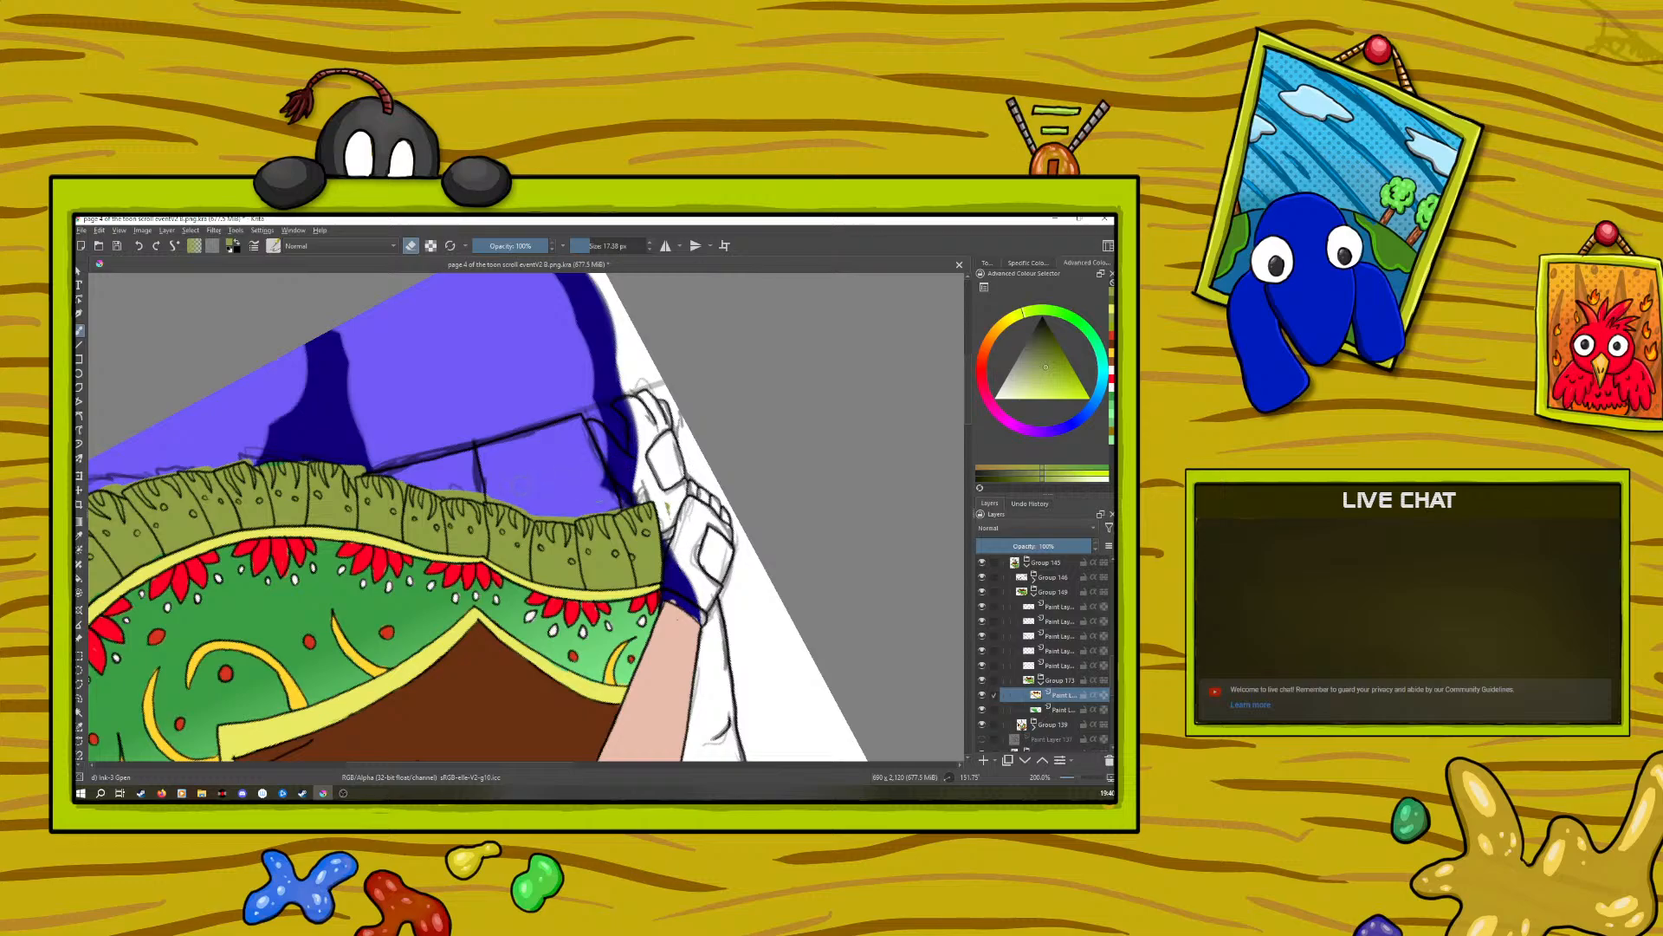
# Step: Erase the olive overspill along the ruffle's outer edge, from the end beside the hand towards its middle
pyautogui.rightClick(509, 506)
pyautogui.moveTo(559, 593); pyautogui.dragTo(603, 472)
pyautogui.moveTo(490, 372); pyautogui.dragTo(492, 377)
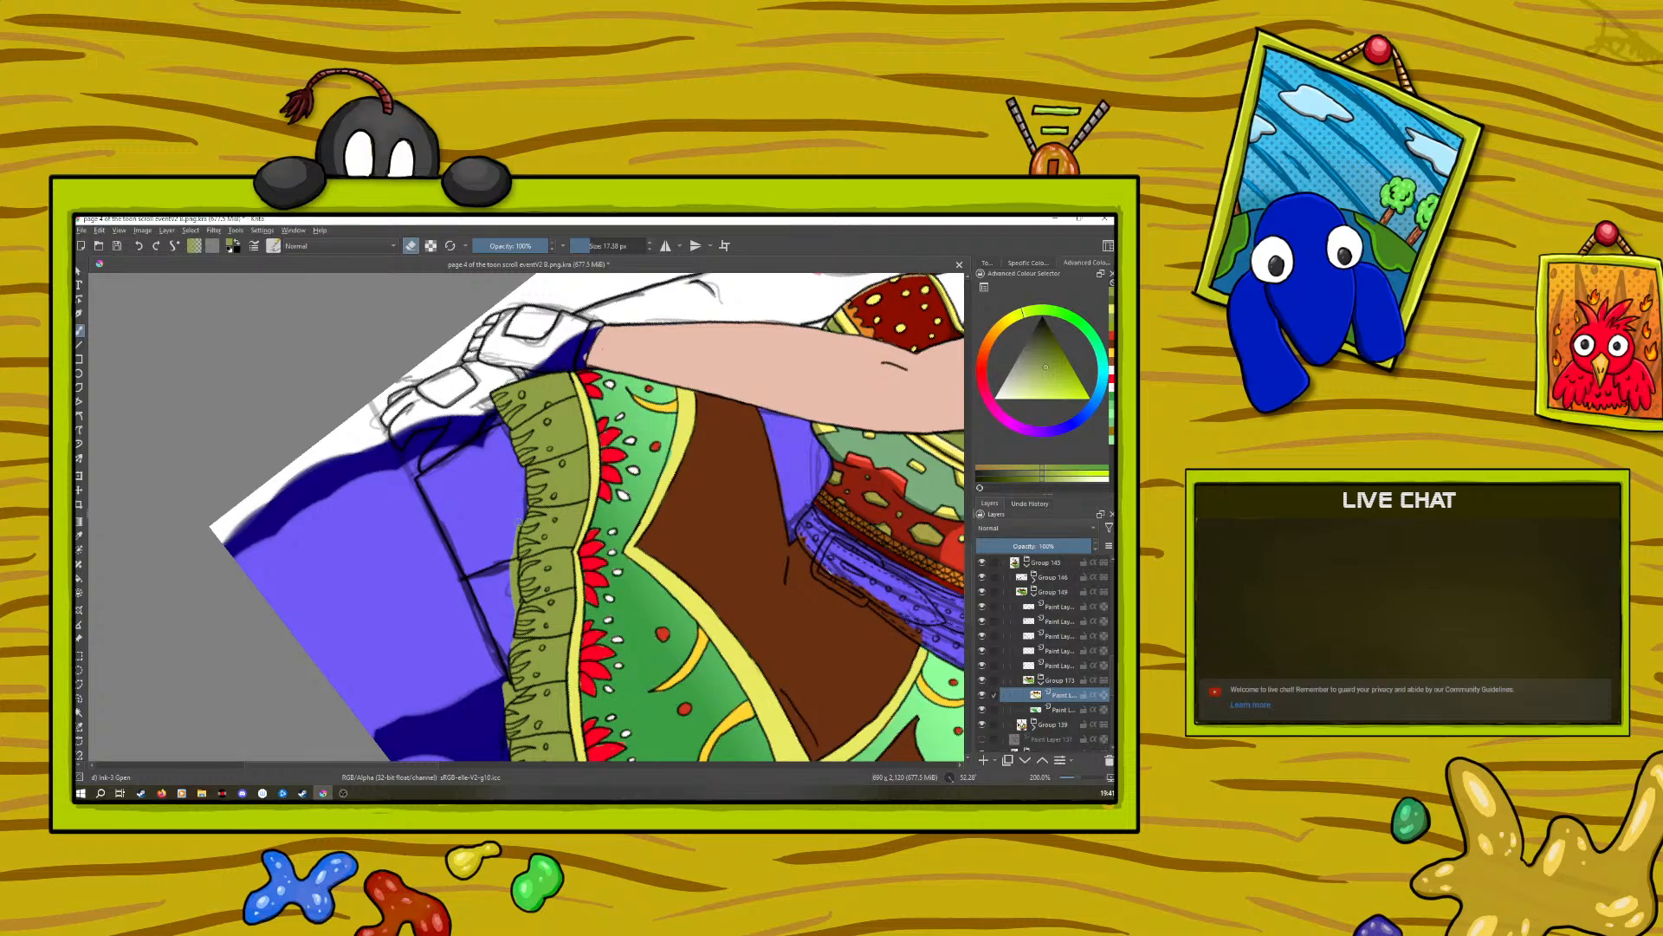
pyautogui.moveTo(526, 506)
pyautogui.mouseDown()
pyautogui.moveTo(500, 558)
pyautogui.moveTo(514, 597)
pyautogui.mouseUp()
pyautogui.scroll(-5, 968, 555)
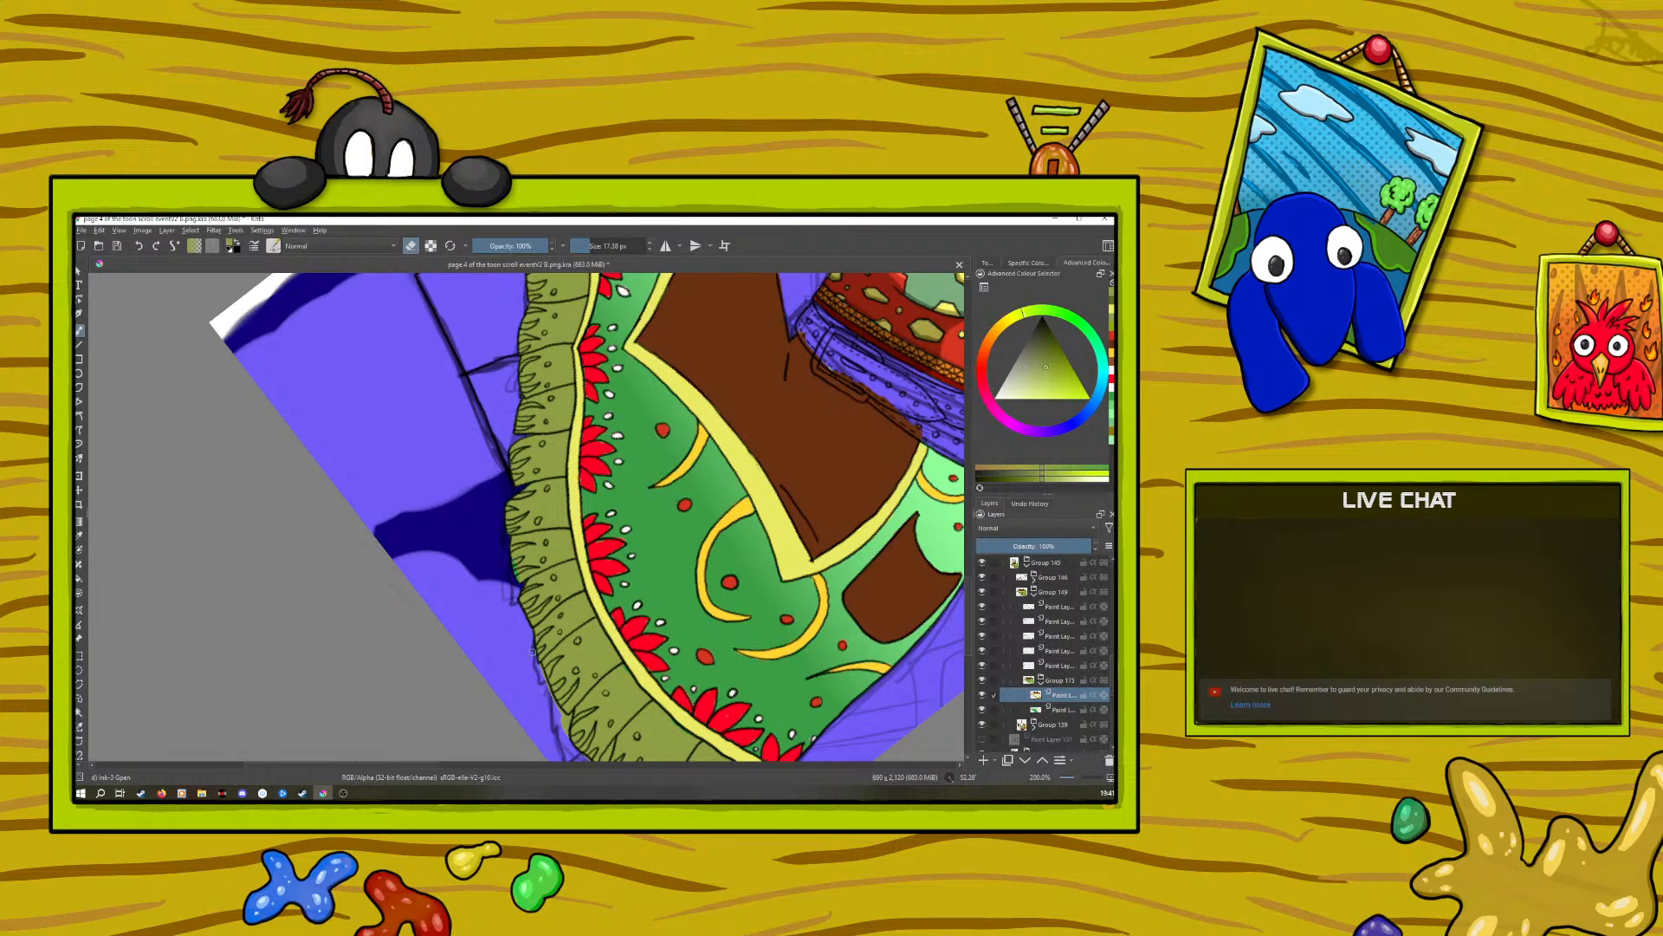
# Step: Clean the remaining olive overspill from the ruffle's outer edge at the skirt's far corner
pyautogui.scroll(-5, 958, 561)
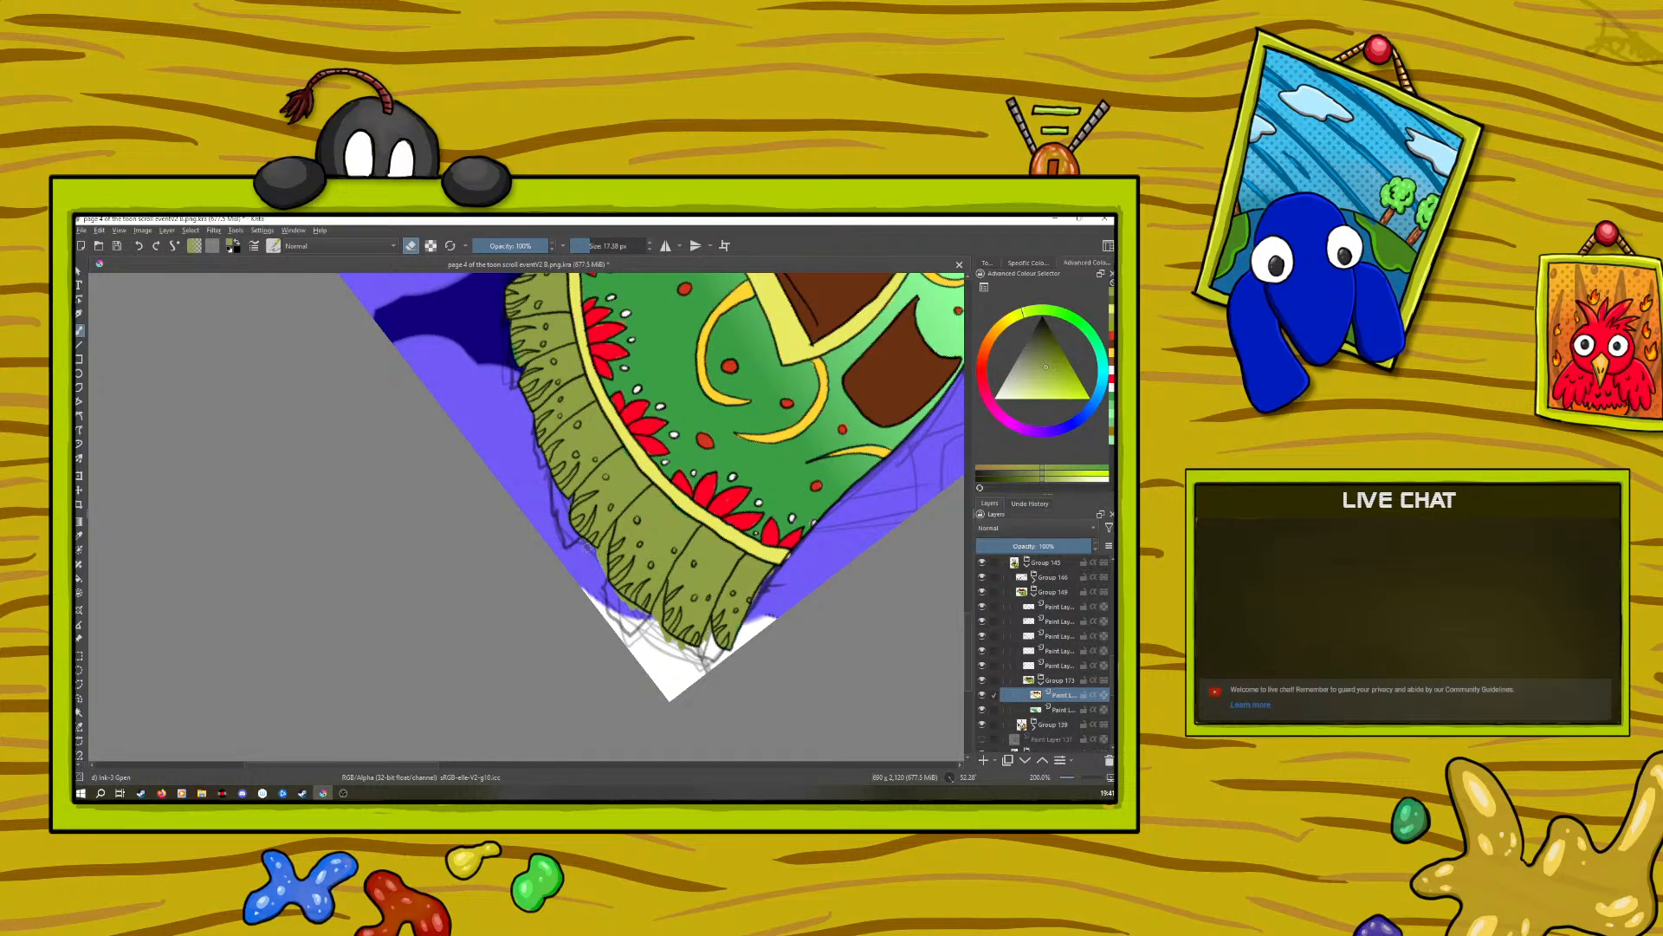
pyautogui.moveTo(595, 555); pyautogui.dragTo(603, 546)
pyautogui.moveTo(604, 552); pyautogui.dragTo(603, 570)
pyautogui.rightClick(588, 599)
pyautogui.moveTo(664, 541); pyautogui.dragTo(688, 589)
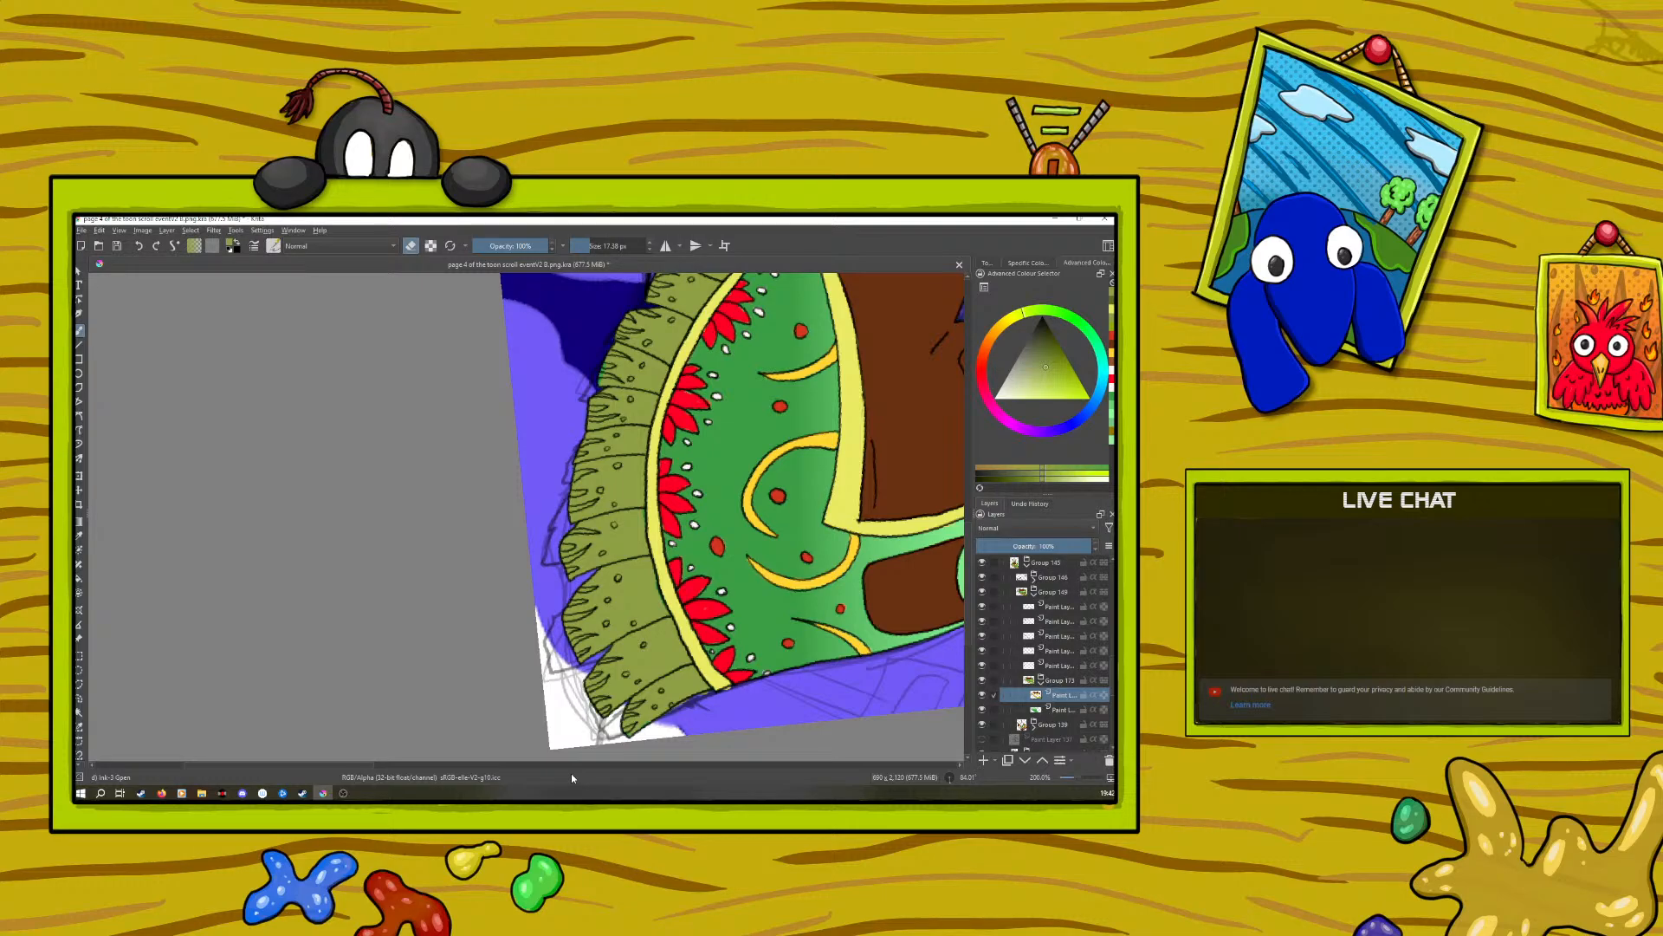
# Step: Pick an orange from the pop-up palette and dab it on the ruffle's tips near the far corner with alpha preserved
pyautogui.moveTo(1082, 776); pyautogui.dragTo(1081, 779)
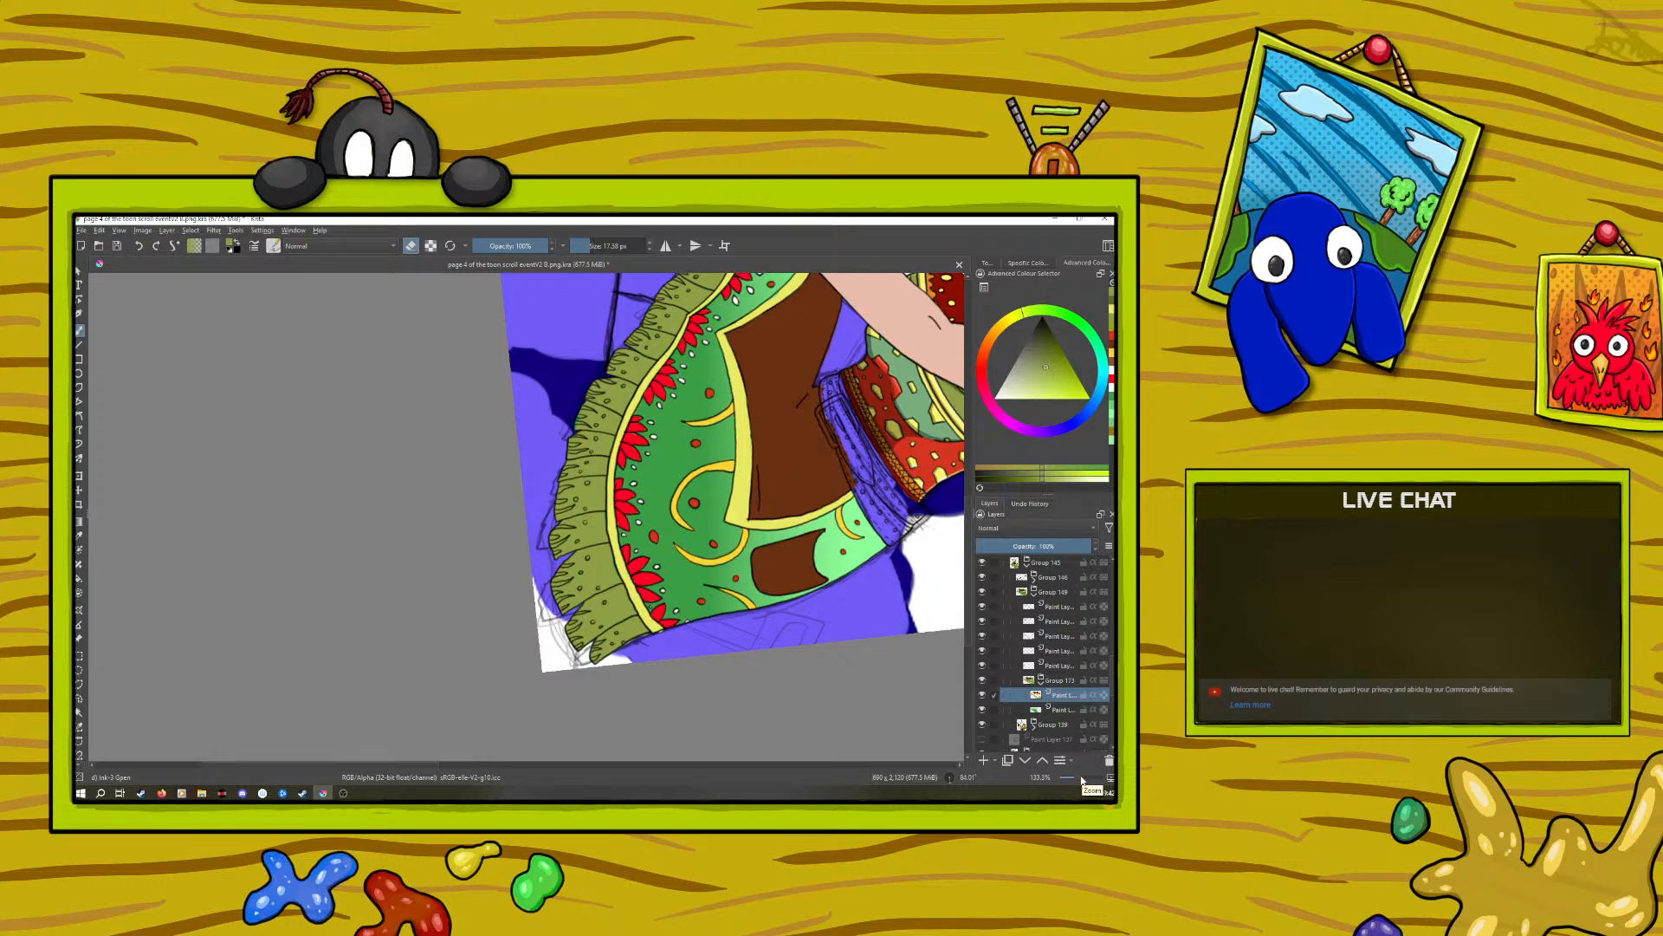
pyautogui.rightClick(514, 592)
pyautogui.click(479, 610)
pyautogui.click(482, 597)
pyautogui.click(495, 603)
pyautogui.rightClick(474, 590)
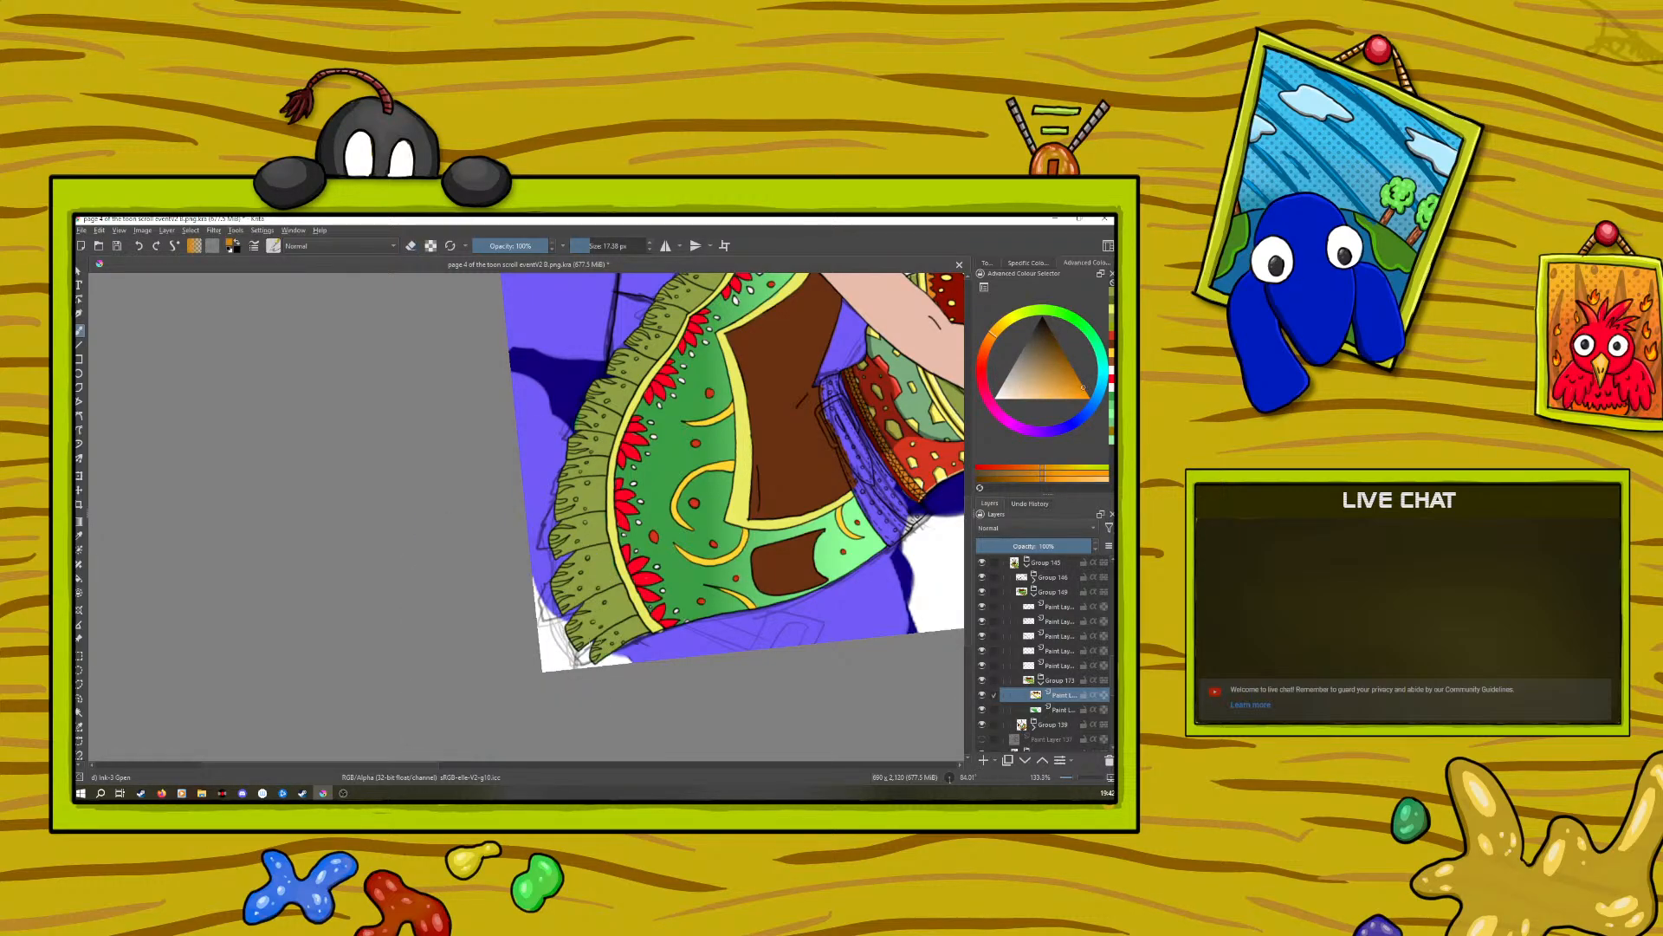
pyautogui.click(430, 246)
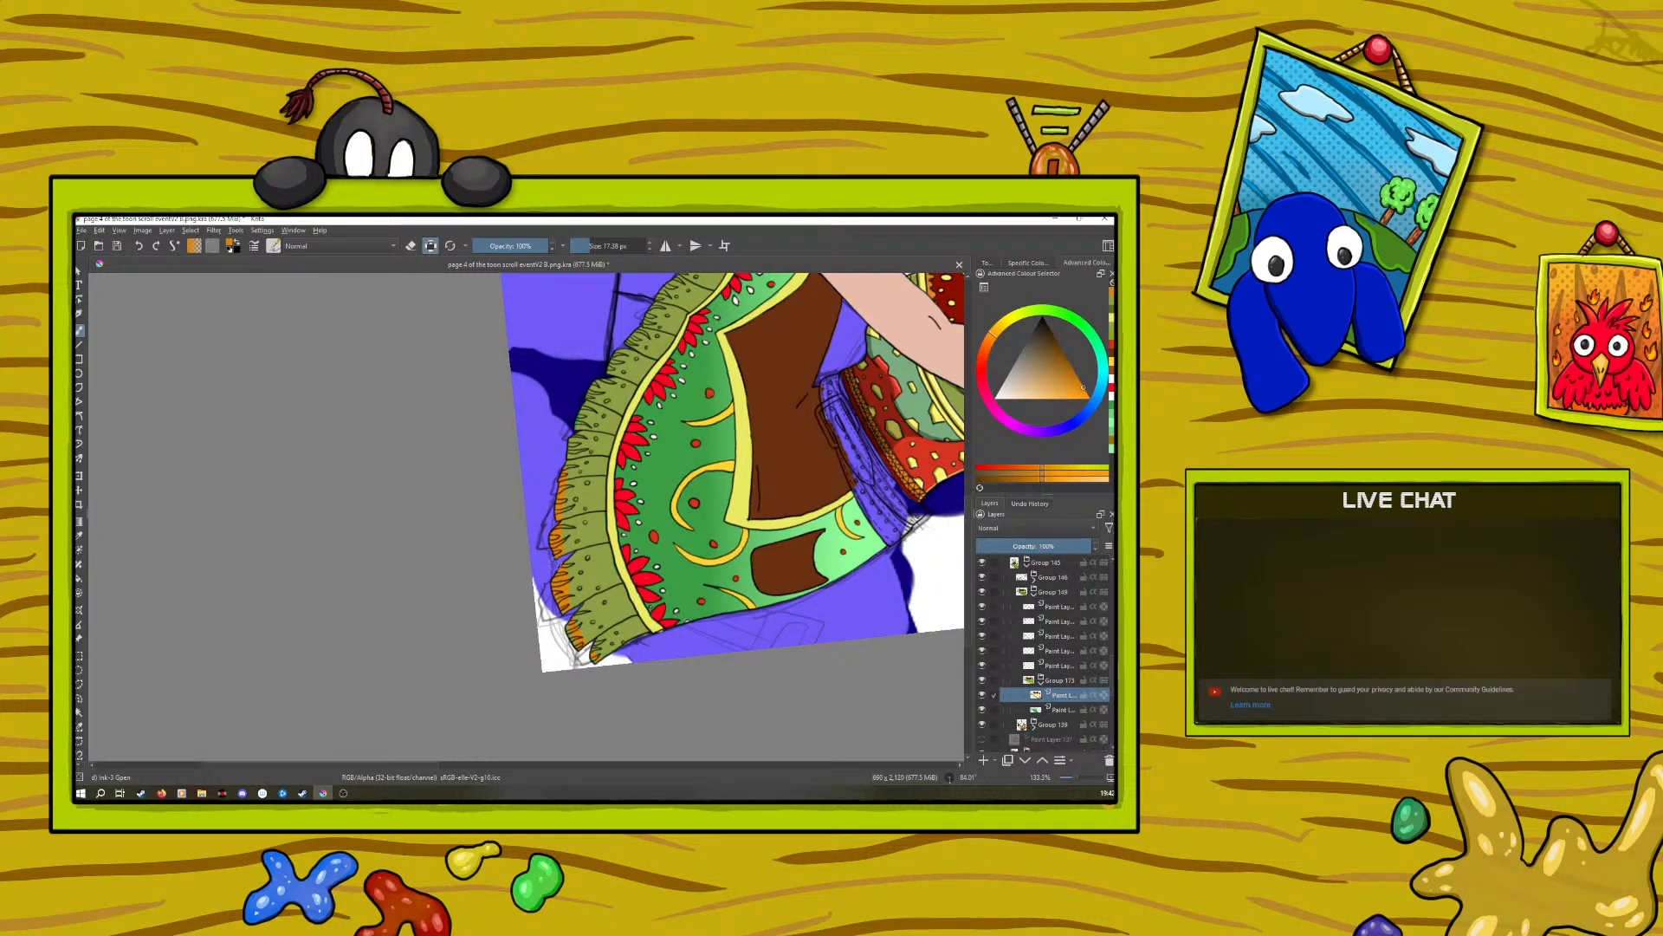
# Step: Choose a darker orange-brown and paint it over the ruffle's tips from the far corner towards the middle
pyautogui.rightClick(551, 515)
pyautogui.click(538, 516)
pyautogui.rightClick(531, 505)
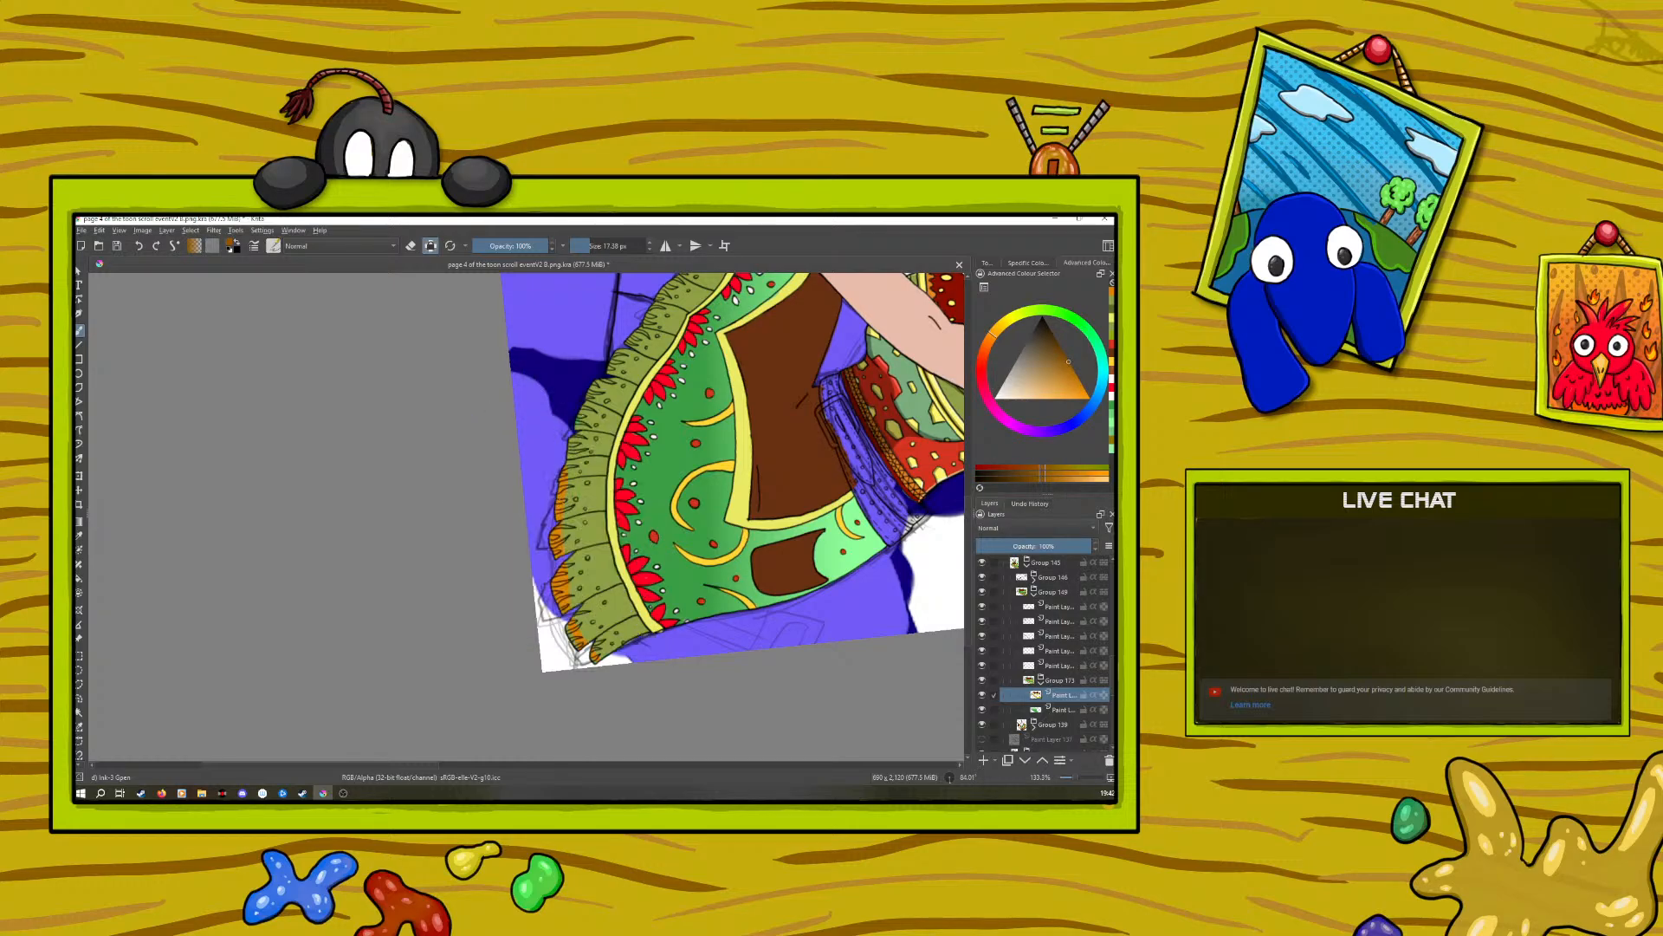
pyautogui.moveTo(560, 464)
pyautogui.mouseDown()
pyautogui.moveTo(561, 612)
pyautogui.moveTo(595, 652)
pyautogui.mouseUp()
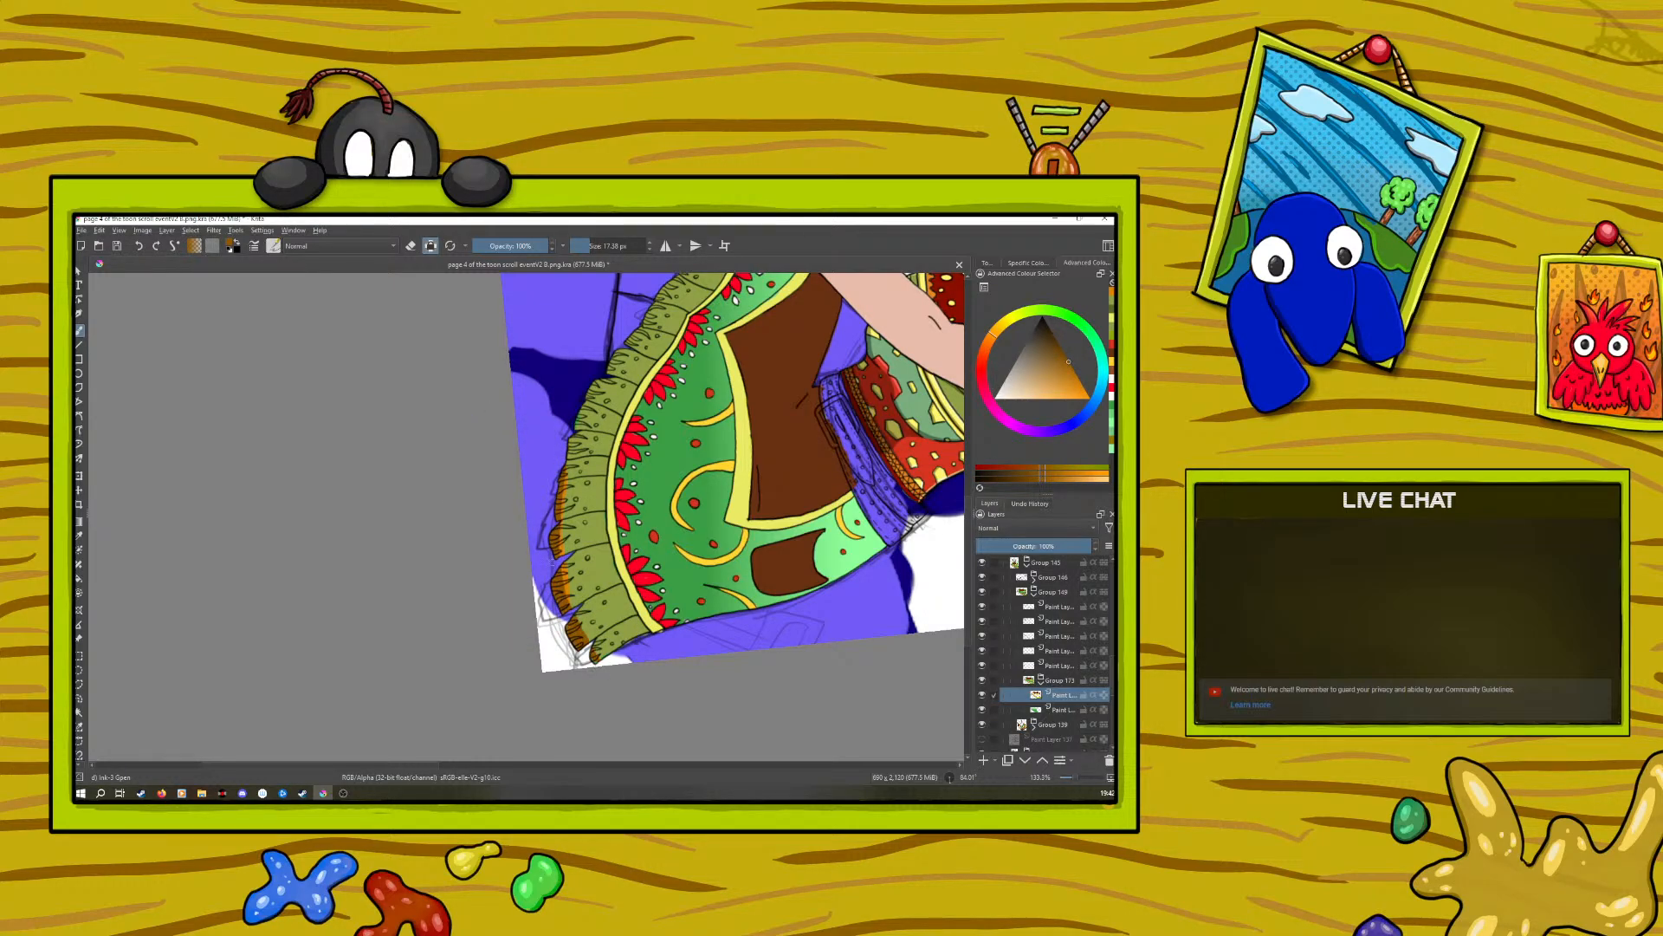
pyautogui.moveTo(559, 506); pyautogui.dragTo(576, 435)
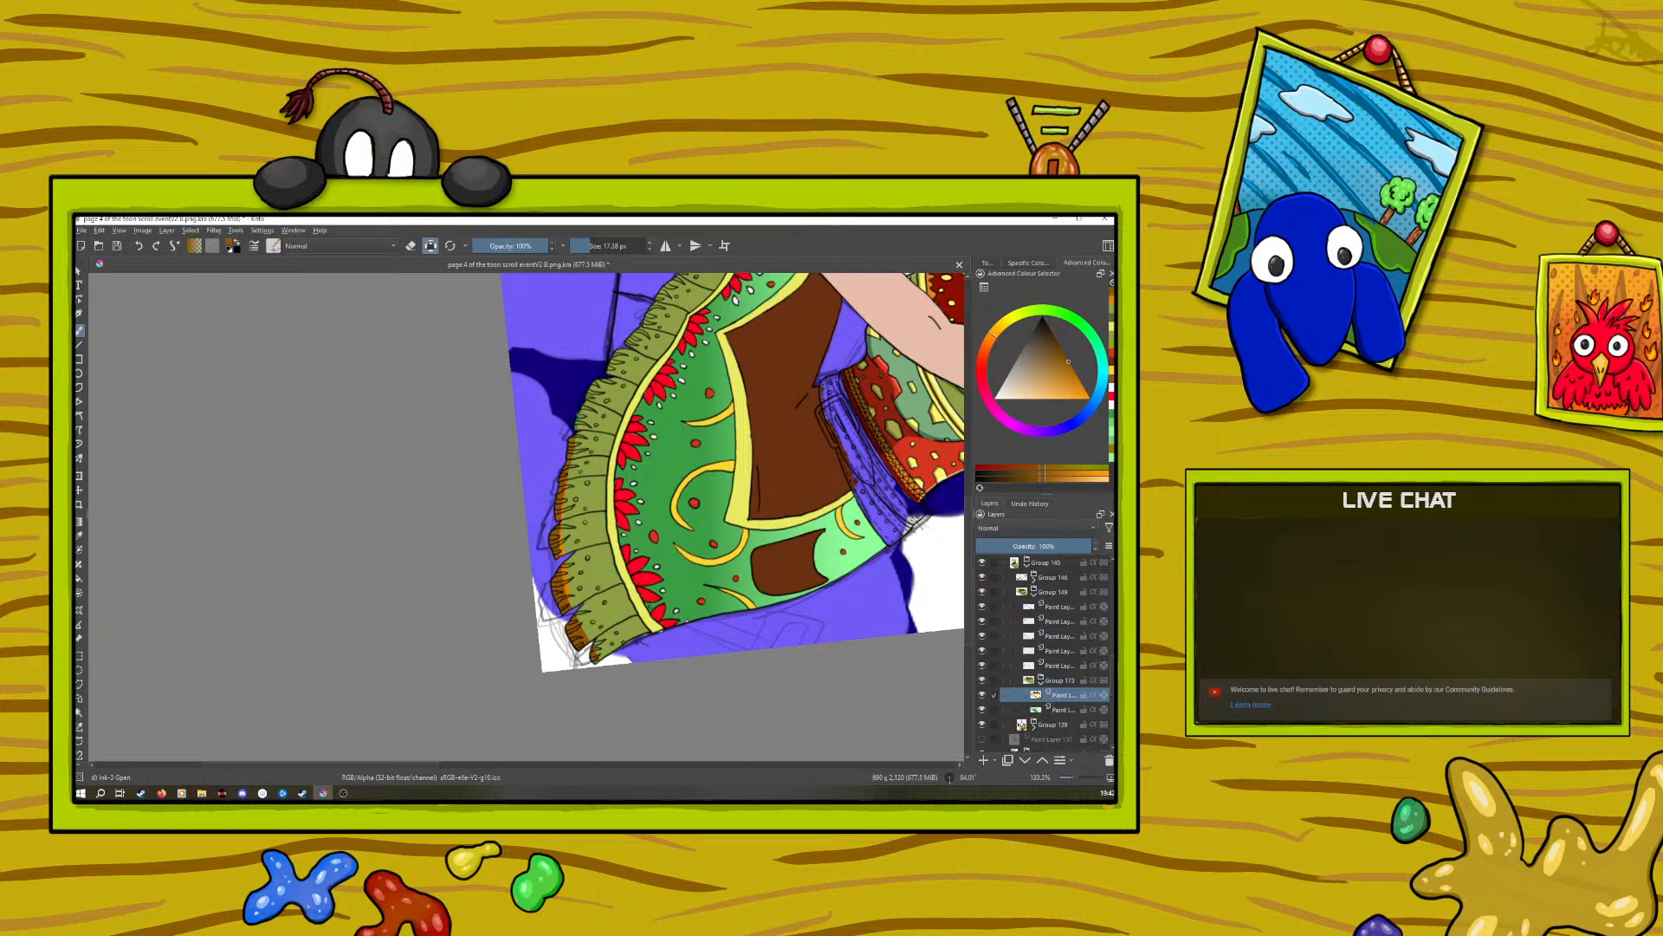
# Step: Continue the orange-brown edging along the rest of the ruffle's tips, up to the end beside the hand
pyautogui.scroll(3, 582, 405)
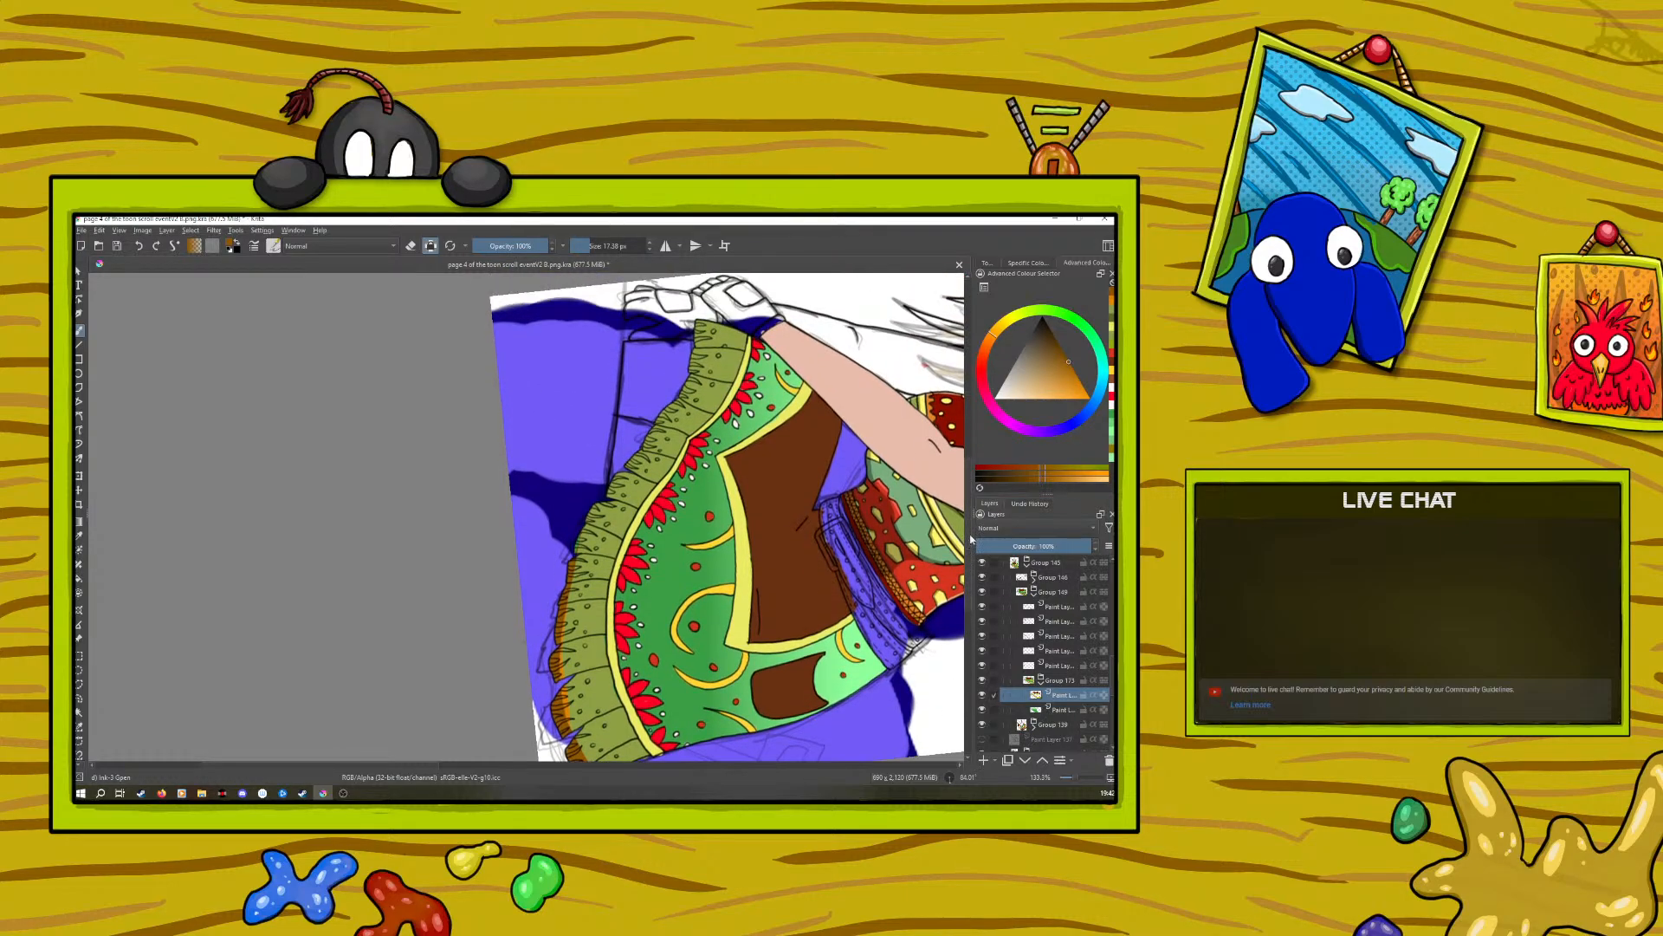
pyautogui.moveTo(575, 546)
pyautogui.mouseDown()
pyautogui.moveTo(663, 418)
pyautogui.moveTo(704, 342)
pyautogui.moveTo(696, 322)
pyautogui.mouseUp()
pyautogui.moveTo(684, 388)
pyautogui.mouseDown()
pyautogui.moveTo(704, 323)
pyautogui.moveTo(693, 386)
pyautogui.mouseUp()
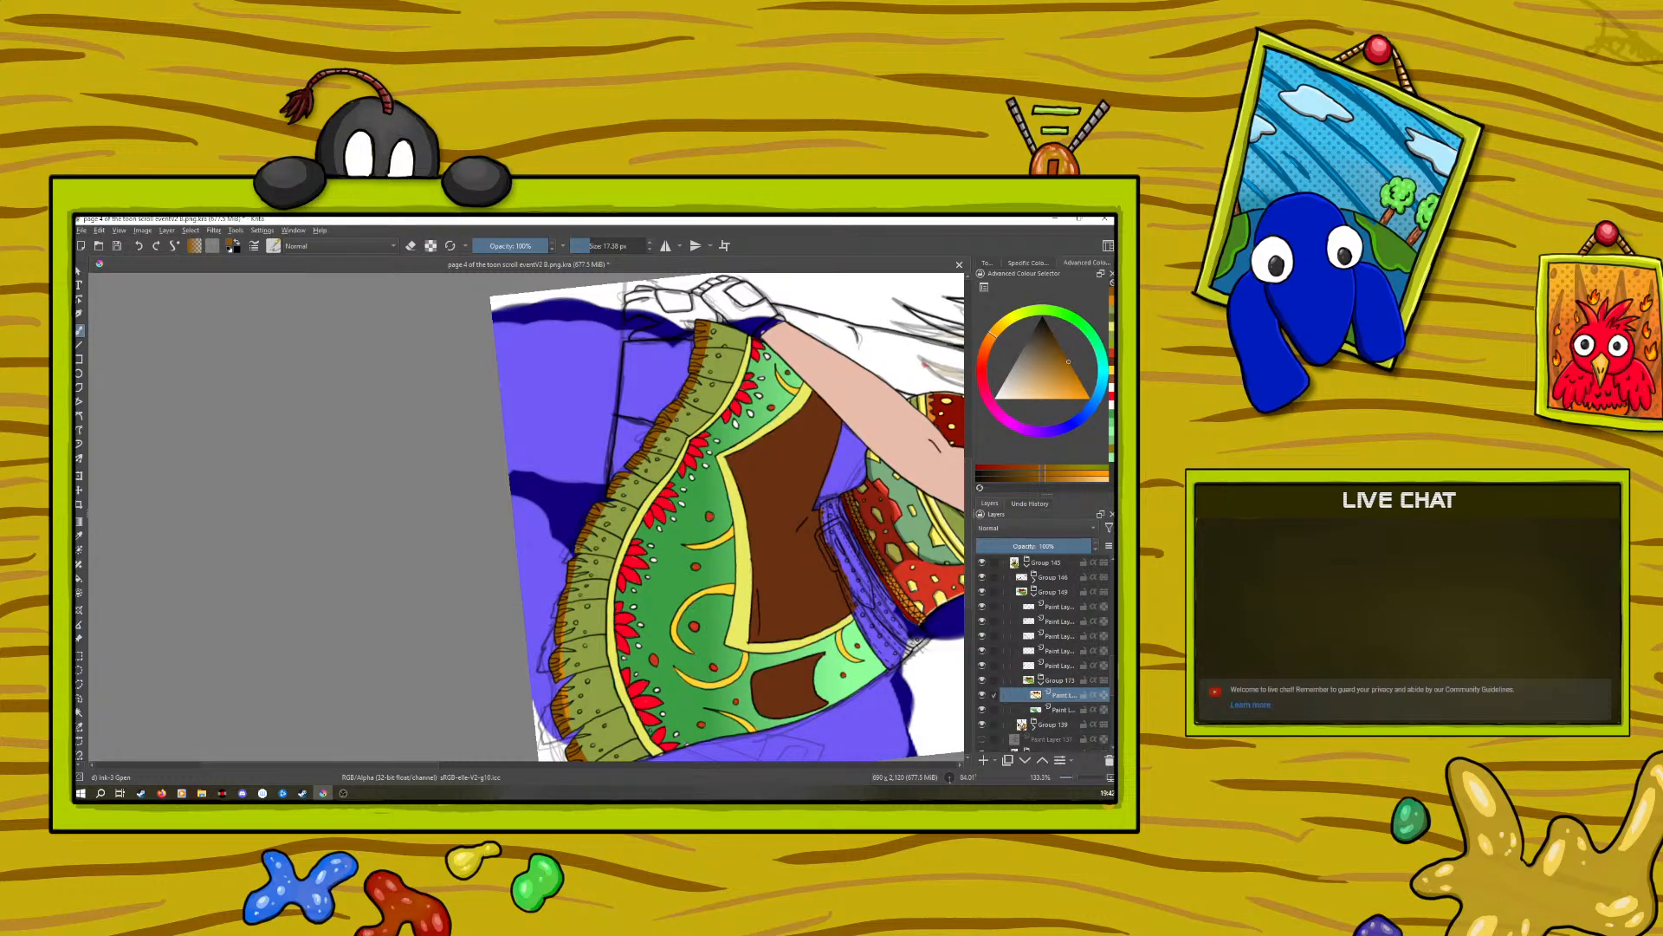
pyautogui.press('/')
pyautogui.moveTo(603, 527); pyautogui.dragTo(610, 506)
# Step: Rotate the canvas and thicken the orange-brown edging on the ruffle's stretch closest to the hand
pyautogui.rightClick(549, 444)
pyautogui.moveTo(647, 434); pyautogui.dragTo(387, 502)
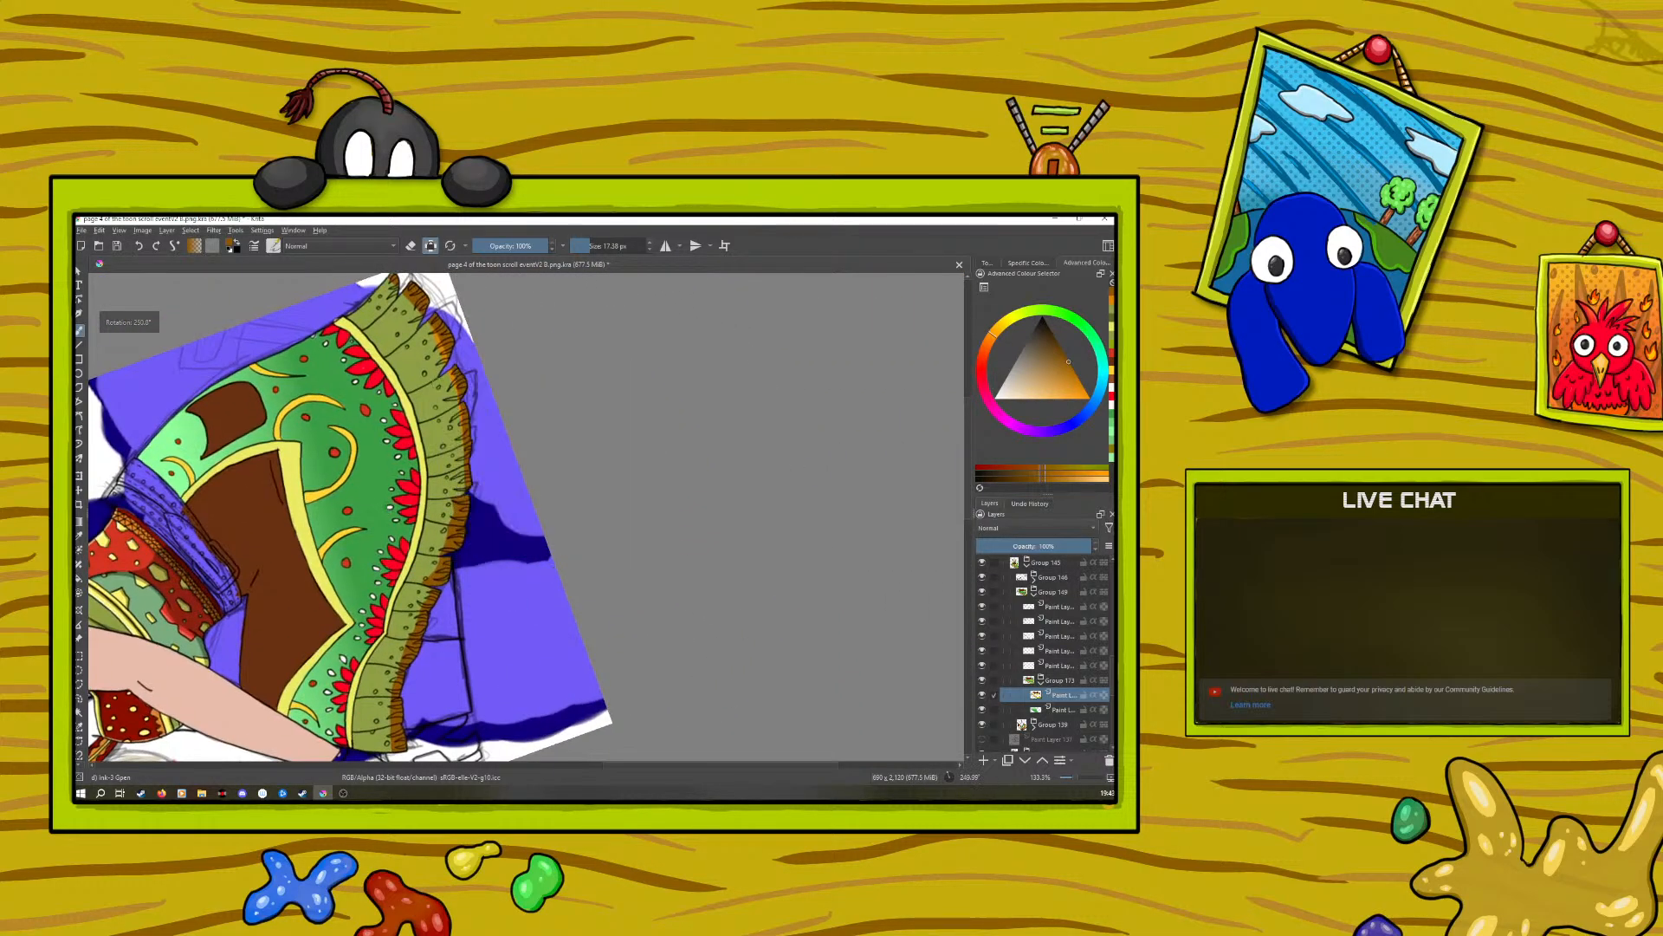
pyautogui.moveTo(426, 588); pyautogui.dragTo(409, 636)
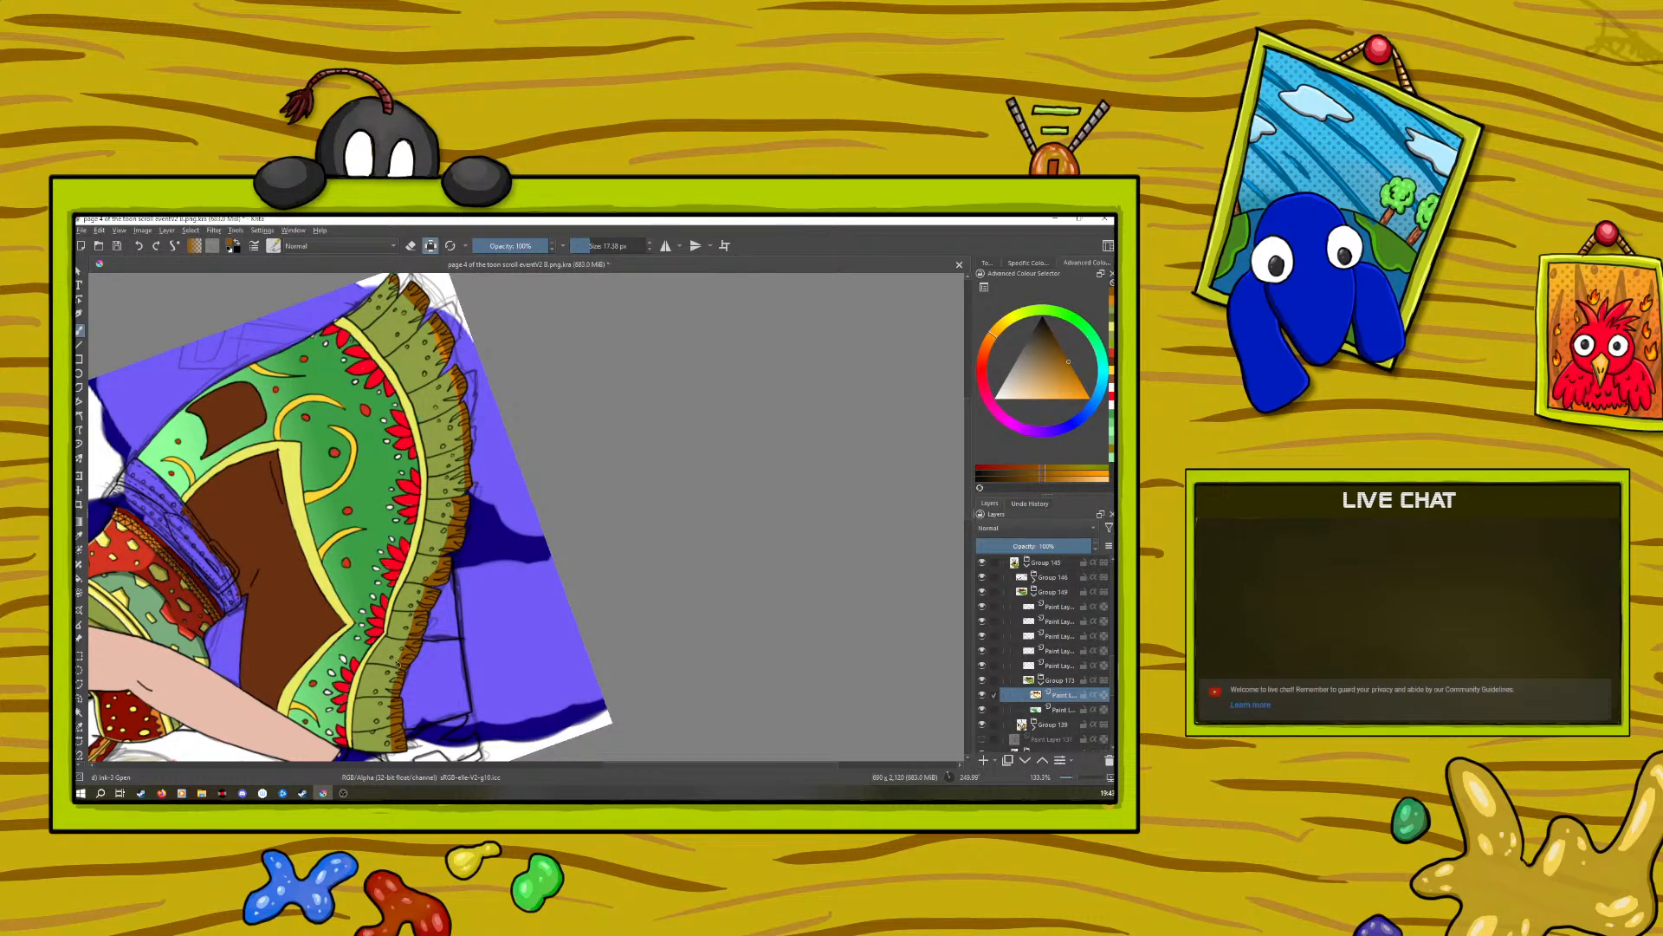
pyautogui.moveTo(400, 666); pyautogui.dragTo(388, 753)
# Step: Rework the orange-brown tips with short strokes from the skirt's far corner to the ruffle's middle
pyautogui.rightClick(330, 536)
pyautogui.click(298, 376)
pyautogui.moveTo(393, 286); pyautogui.dragTo(395, 293)
pyautogui.moveTo(405, 296); pyautogui.dragTo(418, 332)
pyautogui.moveTo(425, 318); pyautogui.dragTo(444, 373)
pyautogui.moveTo(444, 366); pyautogui.dragTo(458, 402)
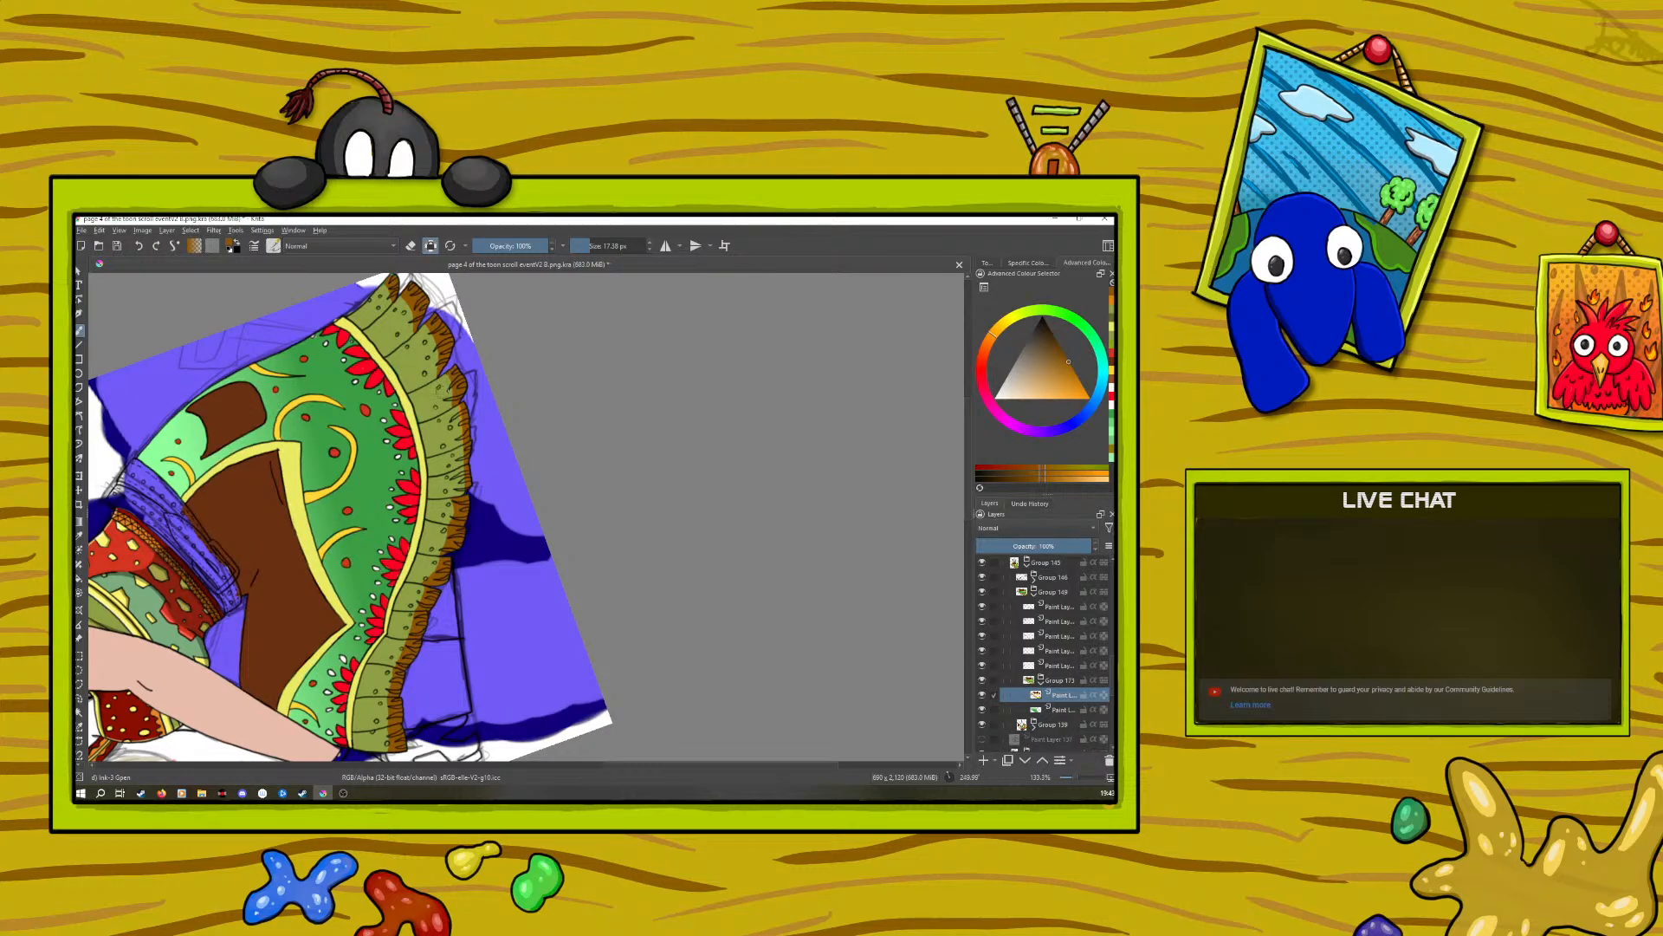
pyautogui.moveTo(458, 408); pyautogui.dragTo(462, 434)
pyautogui.moveTo(463, 467); pyautogui.dragTo(461, 493)
# Step: Pick a brighter orange and try it as highlights on the ruffle's brown tips at the far corner
pyautogui.rightClick(324, 644)
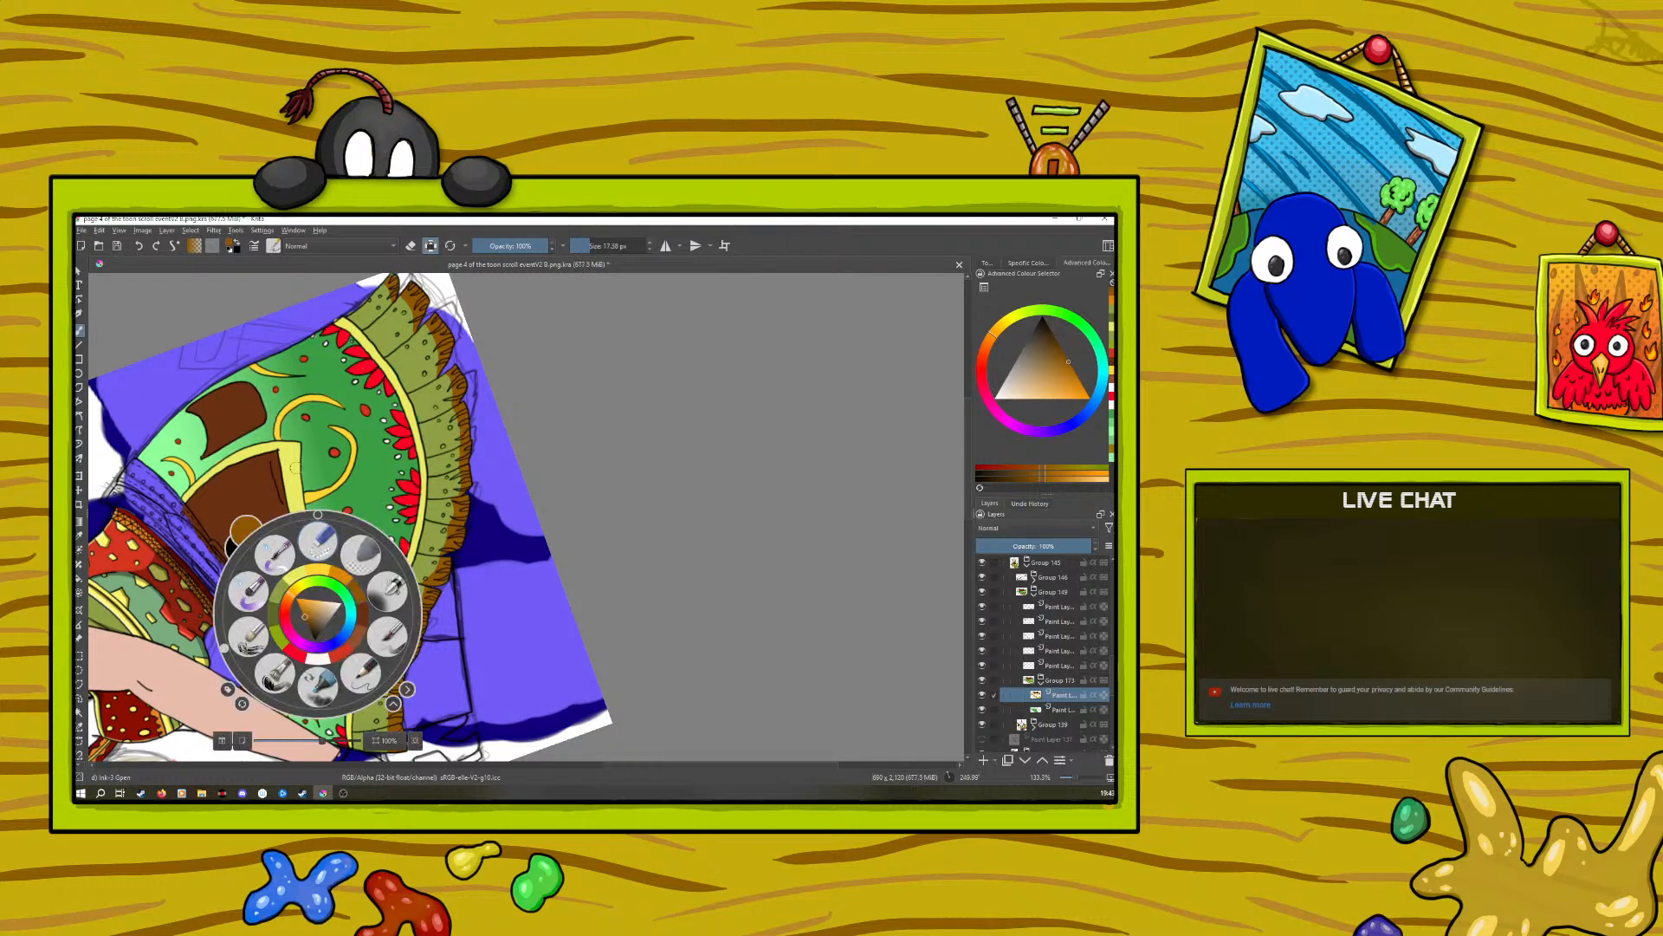
pyautogui.click(301, 610)
pyautogui.click(258, 501)
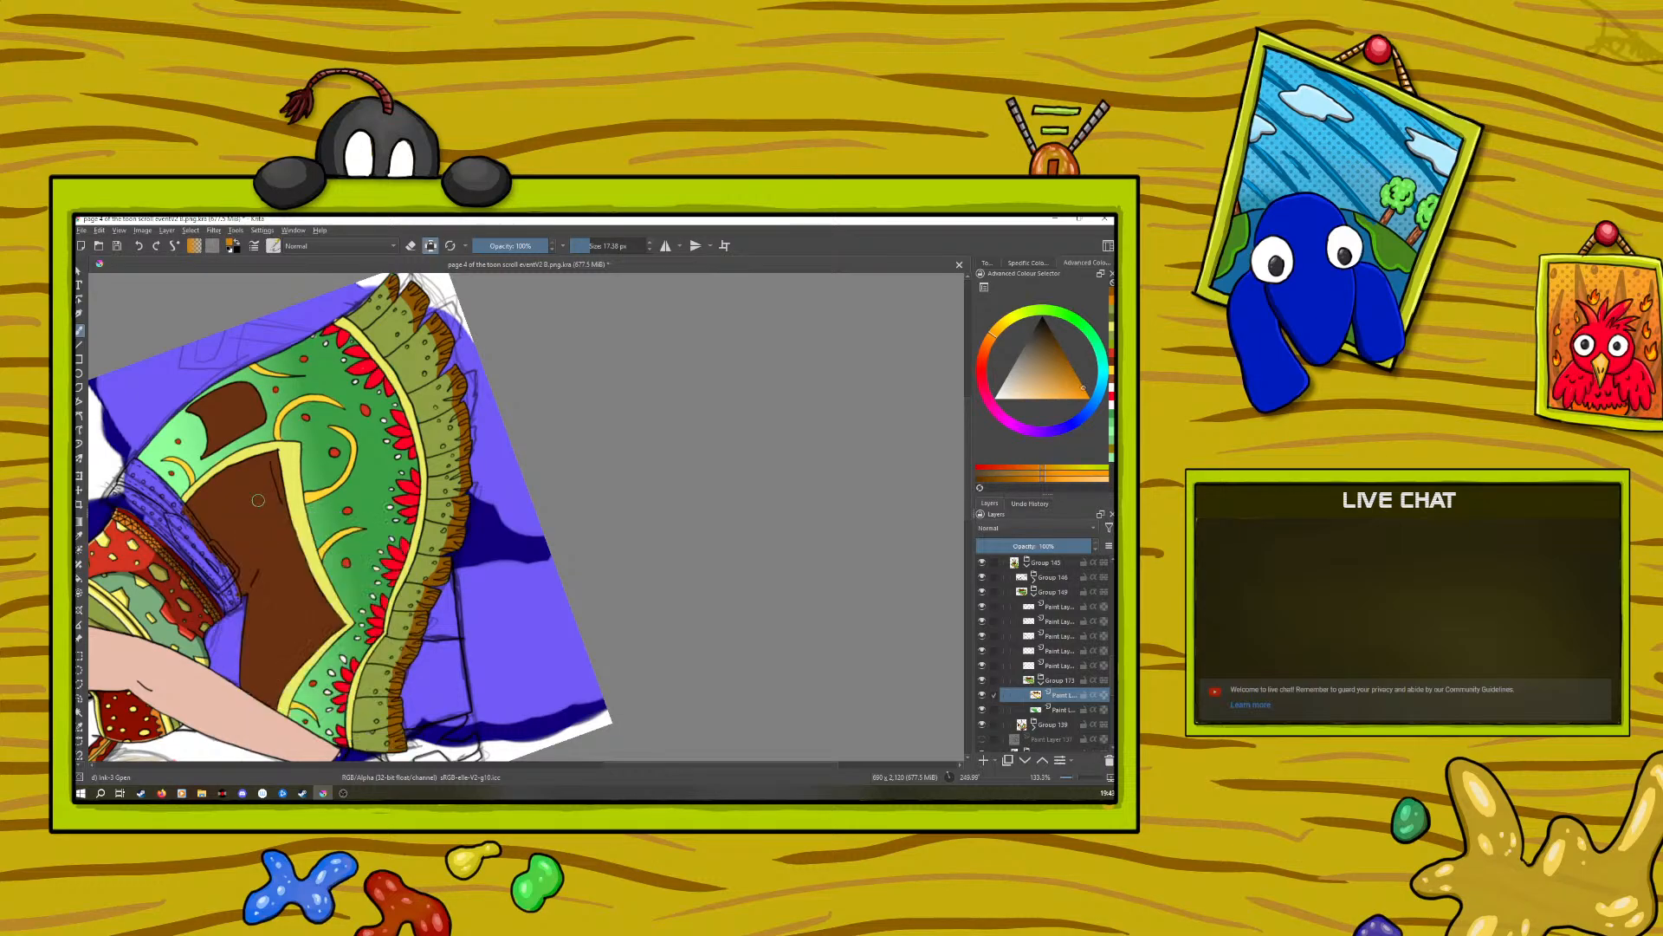
pyautogui.moveTo(424, 291); pyautogui.dragTo(418, 289)
pyautogui.moveTo(424, 301); pyautogui.dragTo(418, 306)
# Step: Reset the canvas rotation and undo the last two orange strokes on the ruffle's tips
pyautogui.rightClick(363, 613)
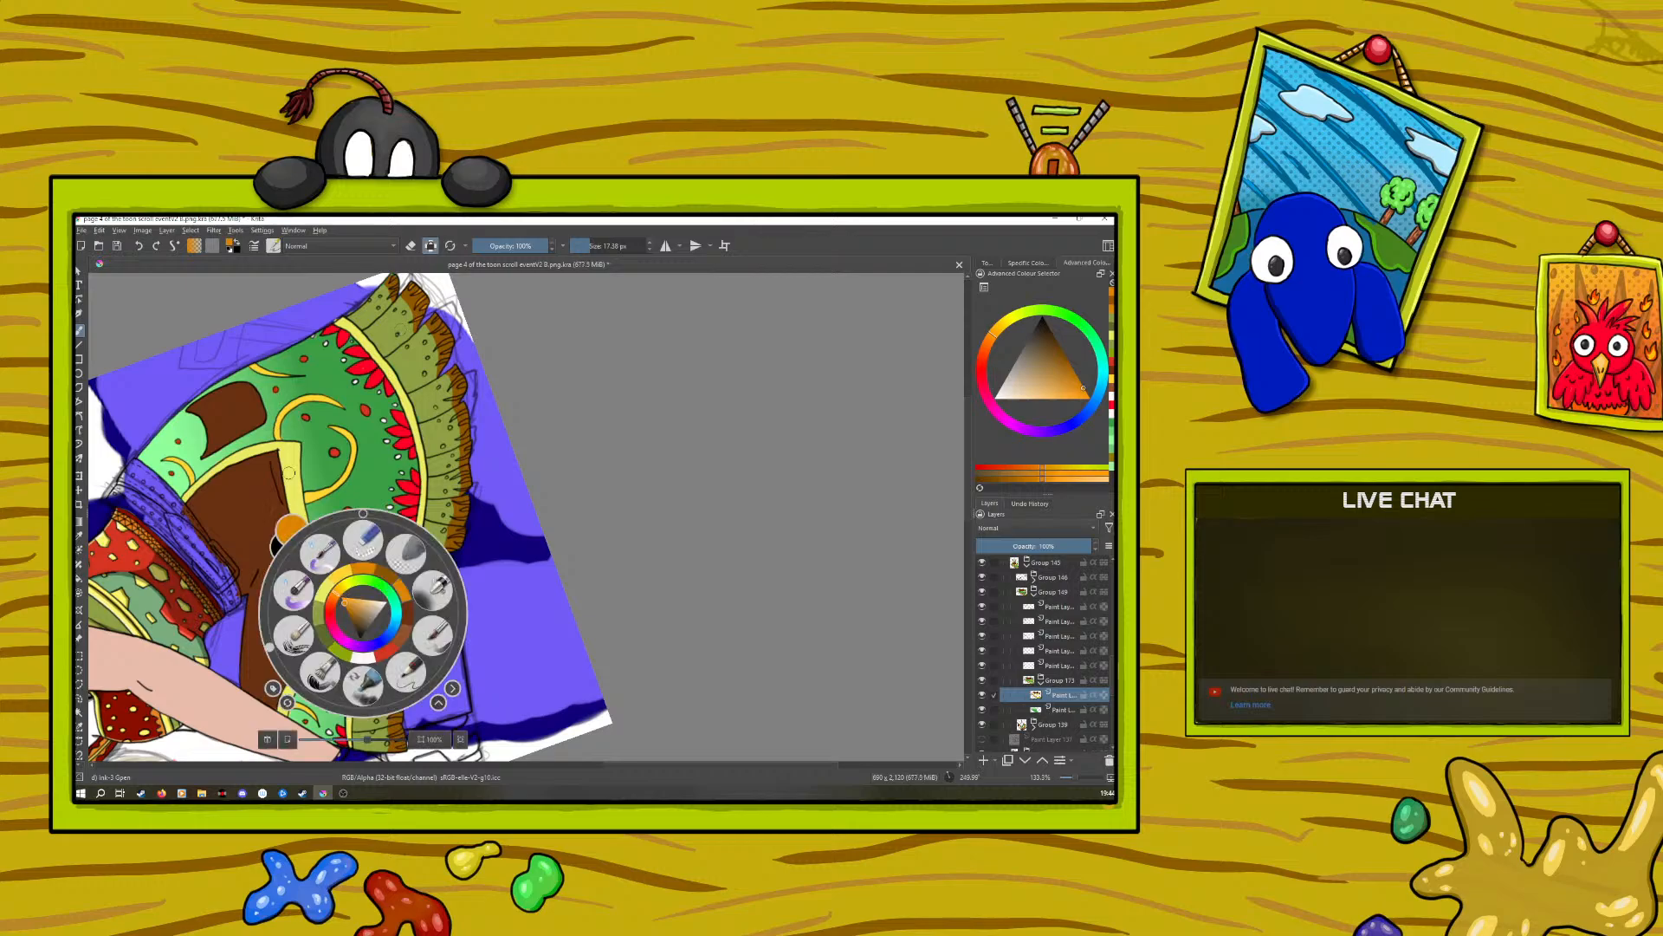
pyautogui.click(364, 517)
pyautogui.moveTo(1072, 778); pyautogui.dragTo(1076, 779)
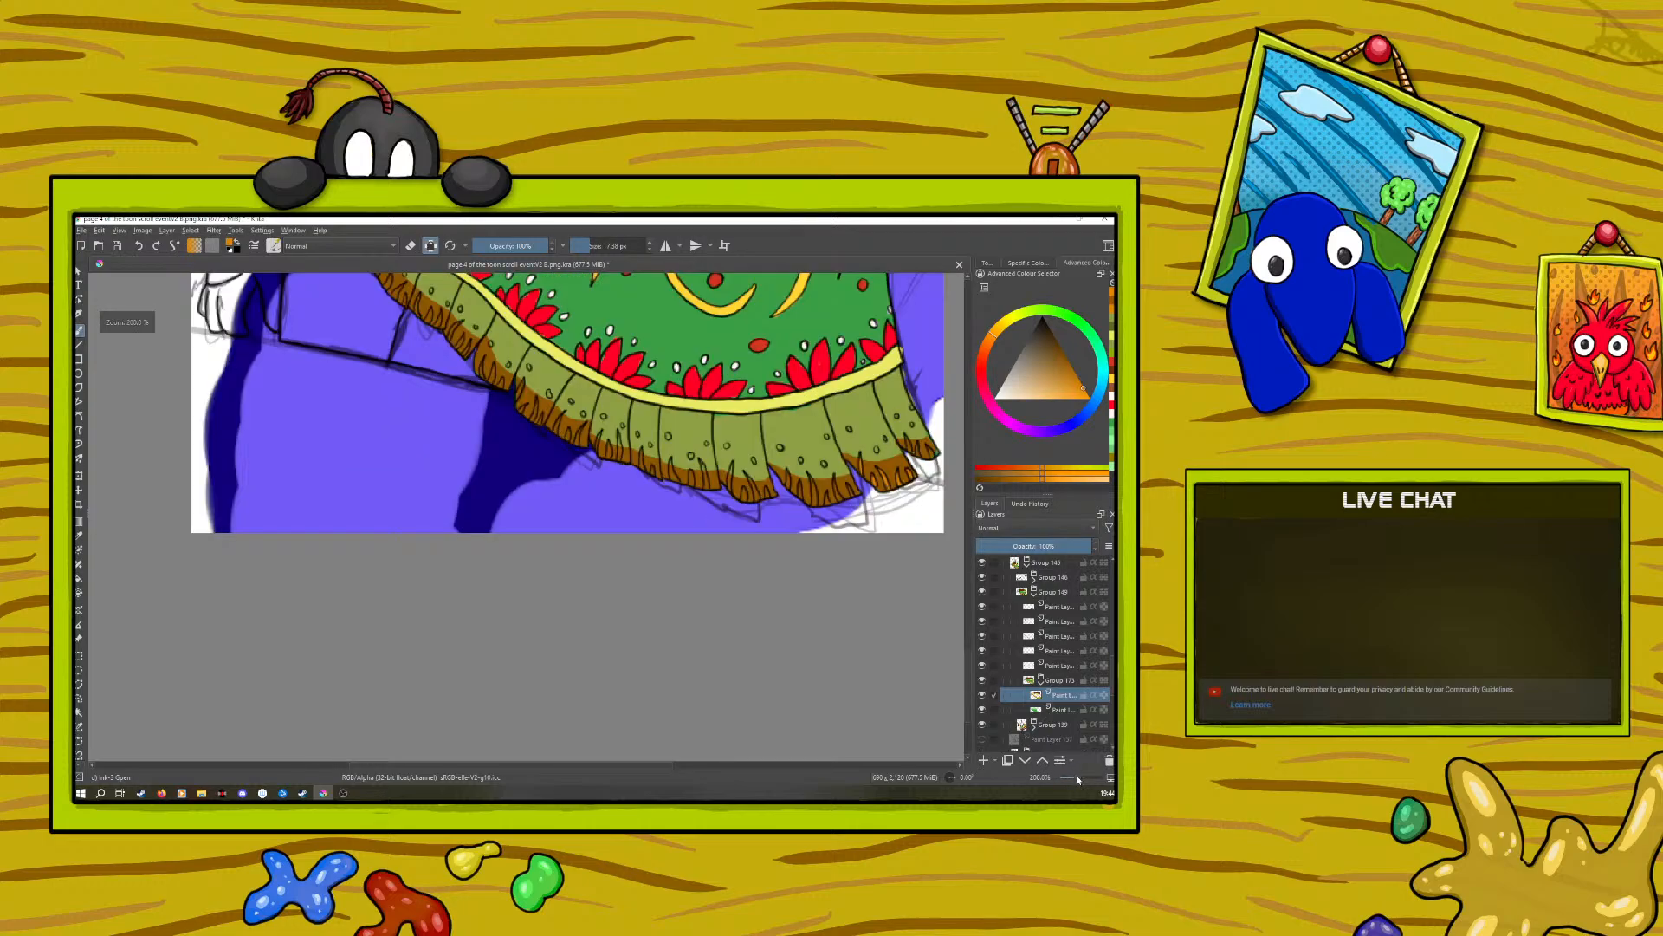
pyautogui.moveTo(539, 770); pyautogui.dragTo(619, 768)
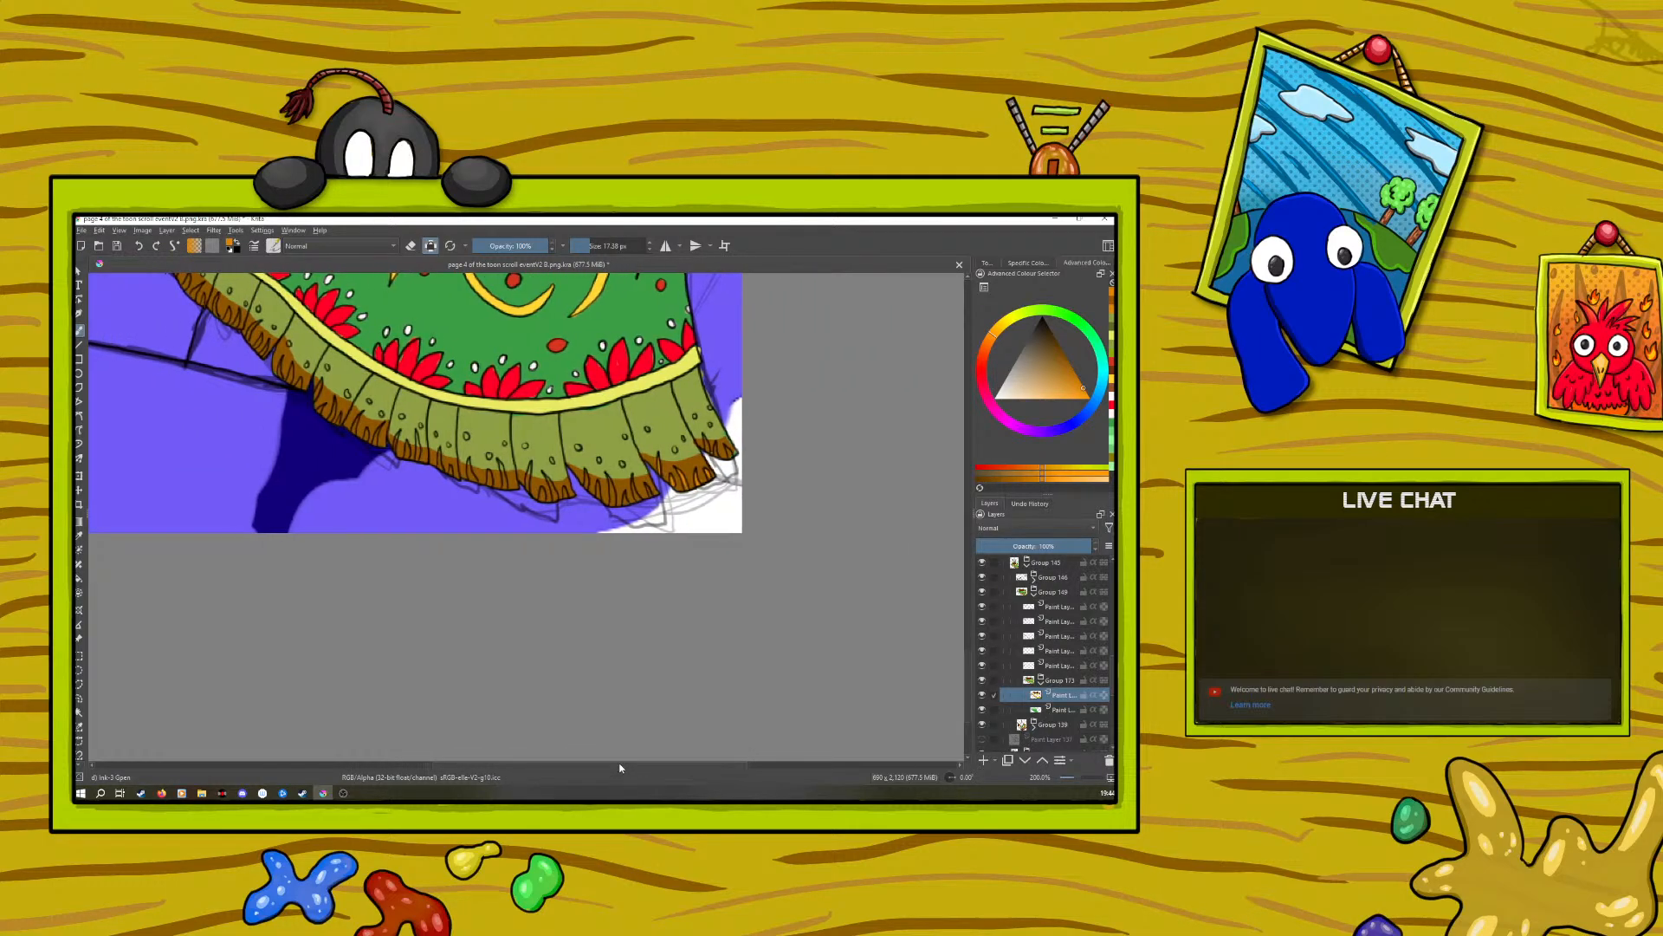
pyautogui.click(138, 247)
pyautogui.click(139, 248)
# Step: Sample the yellow-green from the hat's flower decoration and paint highlights on the ruffle's brown tips at the far corner
pyautogui.moveTo(966, 640); pyautogui.dragTo(950, 486)
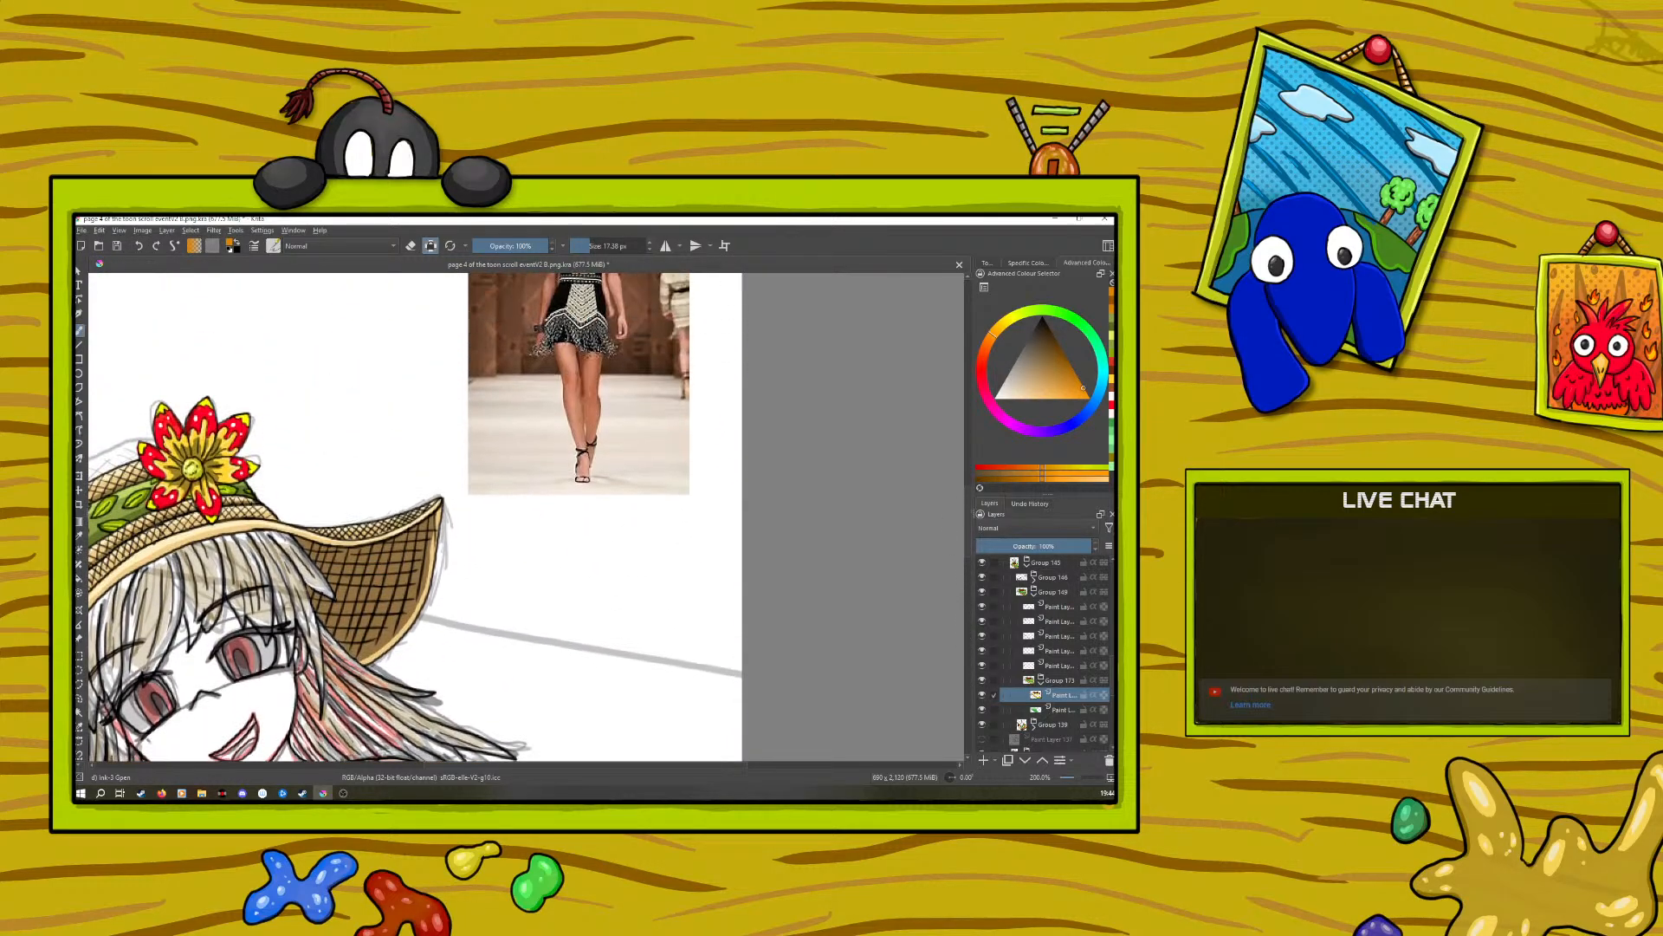
pyautogui.click(78, 537)
pyautogui.click(144, 487)
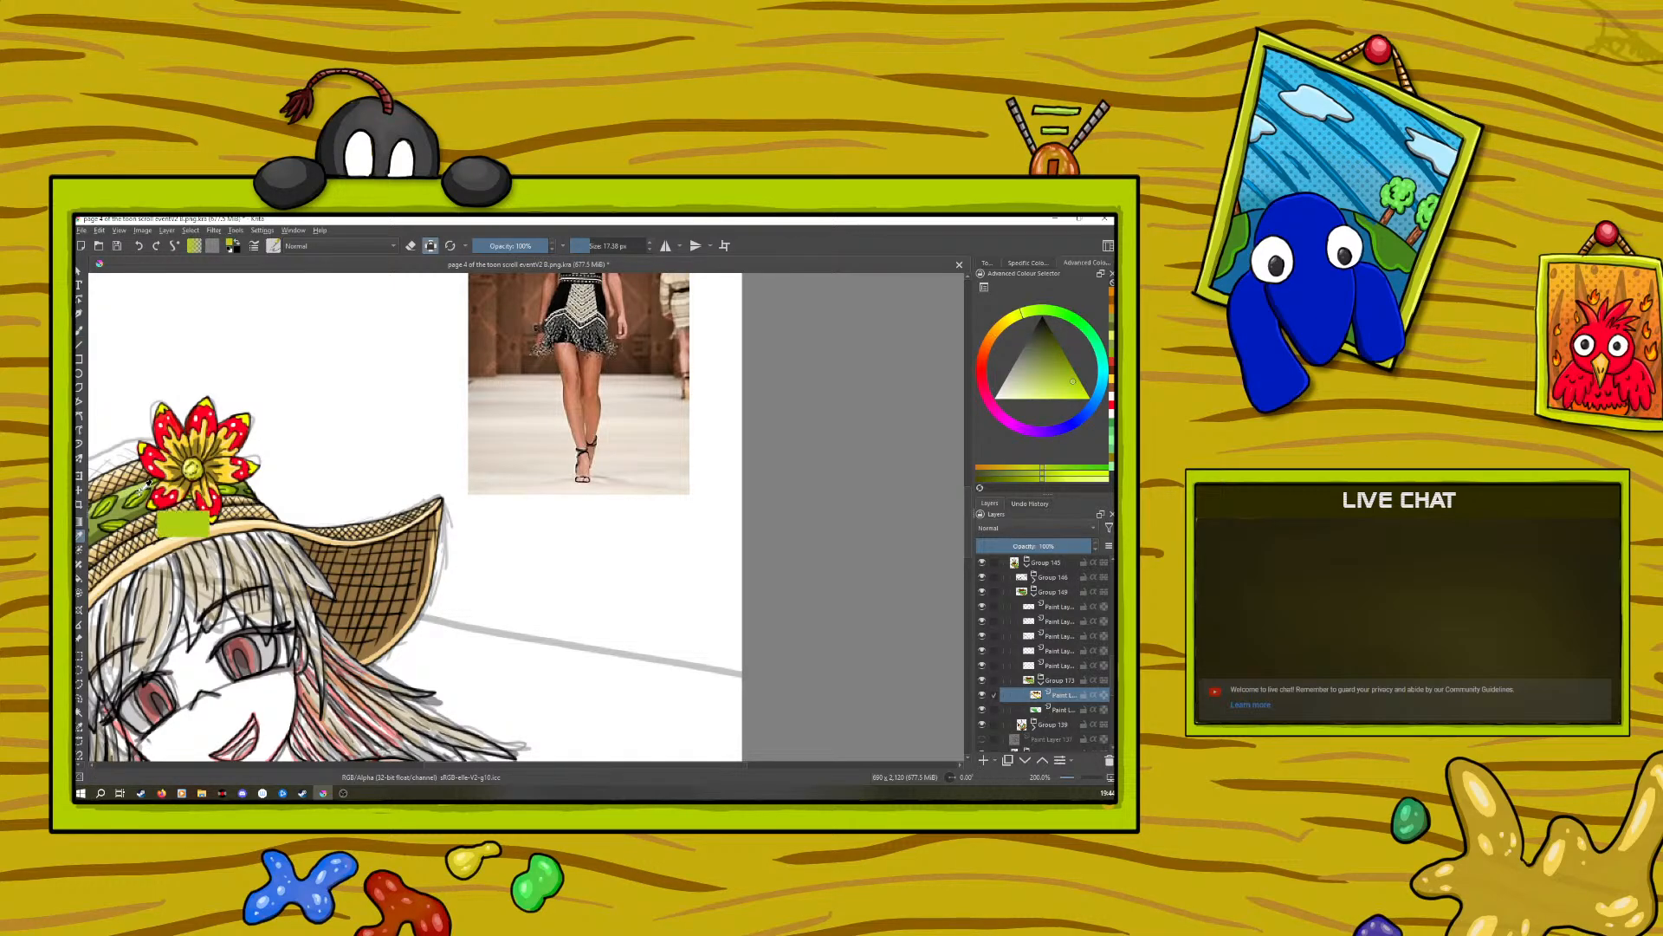
pyautogui.click(79, 331)
pyautogui.moveTo(966, 485); pyautogui.dragTo(965, 672)
pyautogui.hscroll(2, 415, 498)
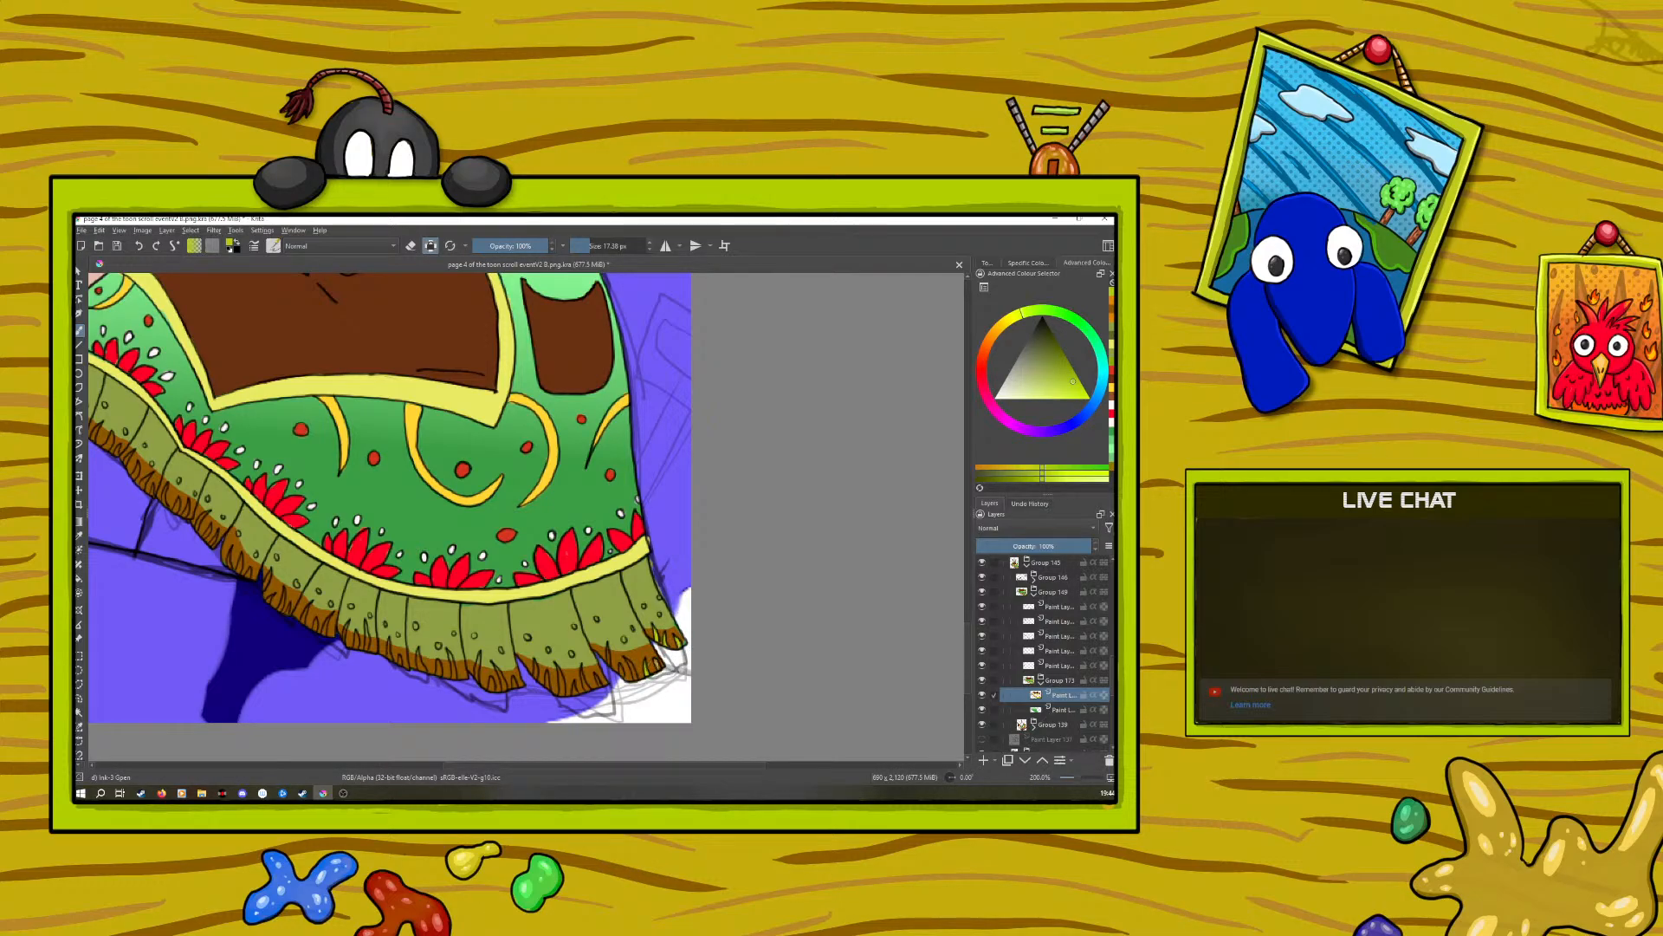
pyautogui.moveTo(622, 661); pyautogui.dragTo(623, 672)
pyautogui.moveTo(581, 672); pyautogui.dragTo(582, 674)
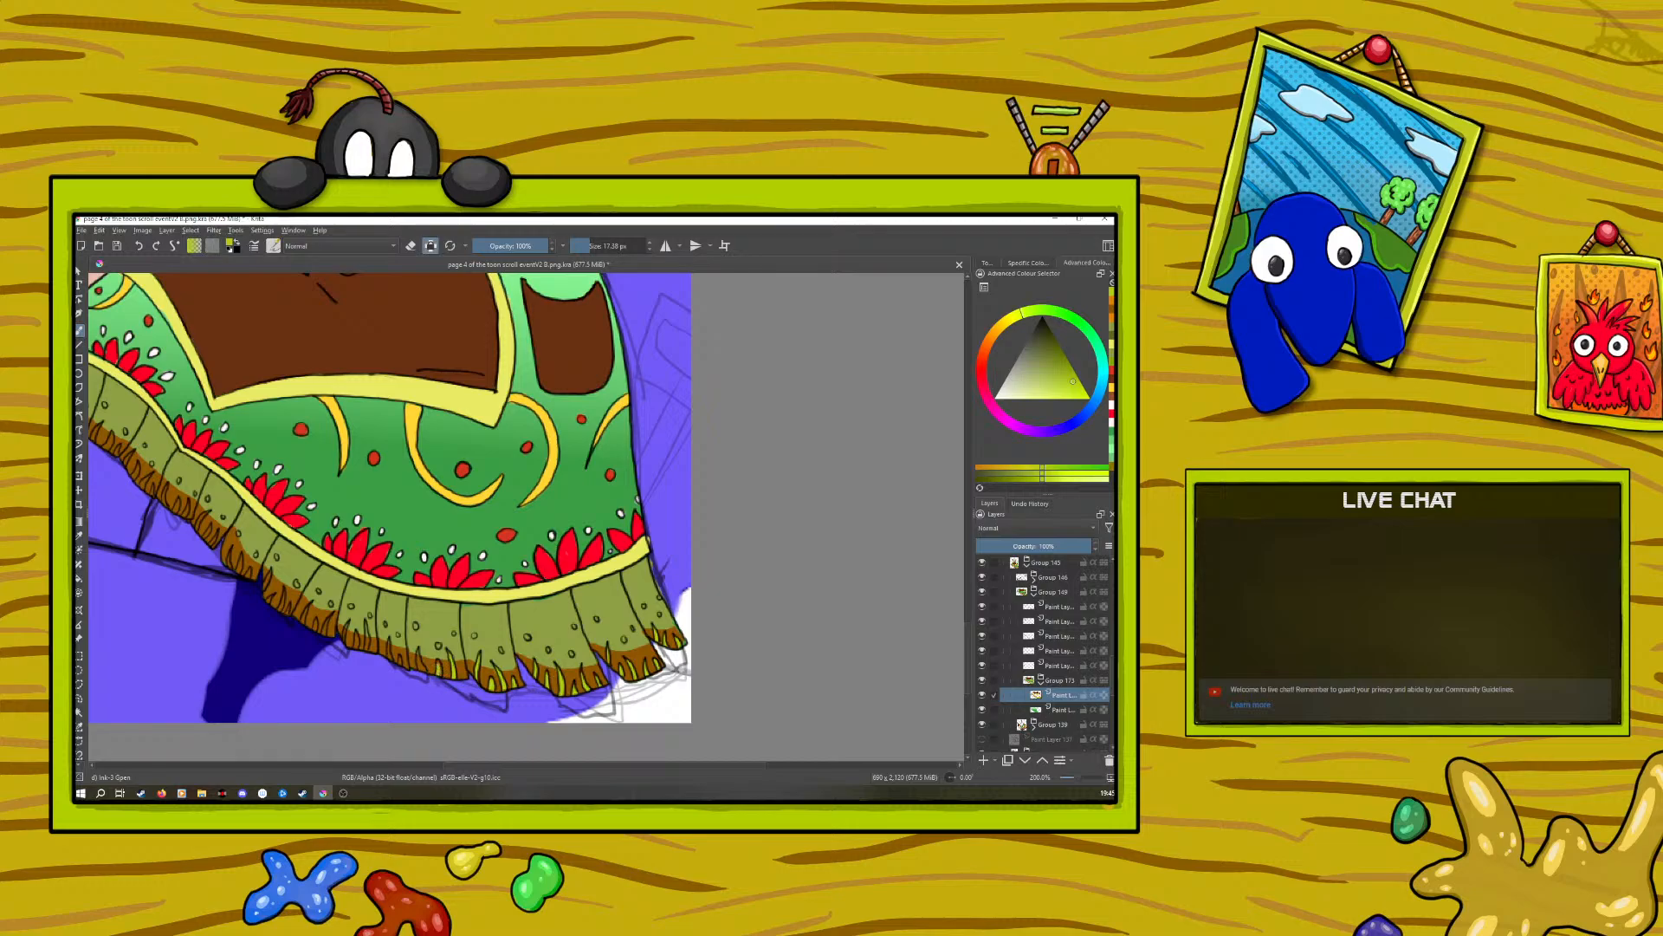
# Step: Reduce the brush size to about 4 px and add yellow-green highlights to the remaining tips, up to the hand
pyautogui.click(583, 246)
pyautogui.moveTo(367, 649); pyautogui.dragTo(366, 636)
pyautogui.moveTo(264, 586); pyautogui.dragTo(268, 575)
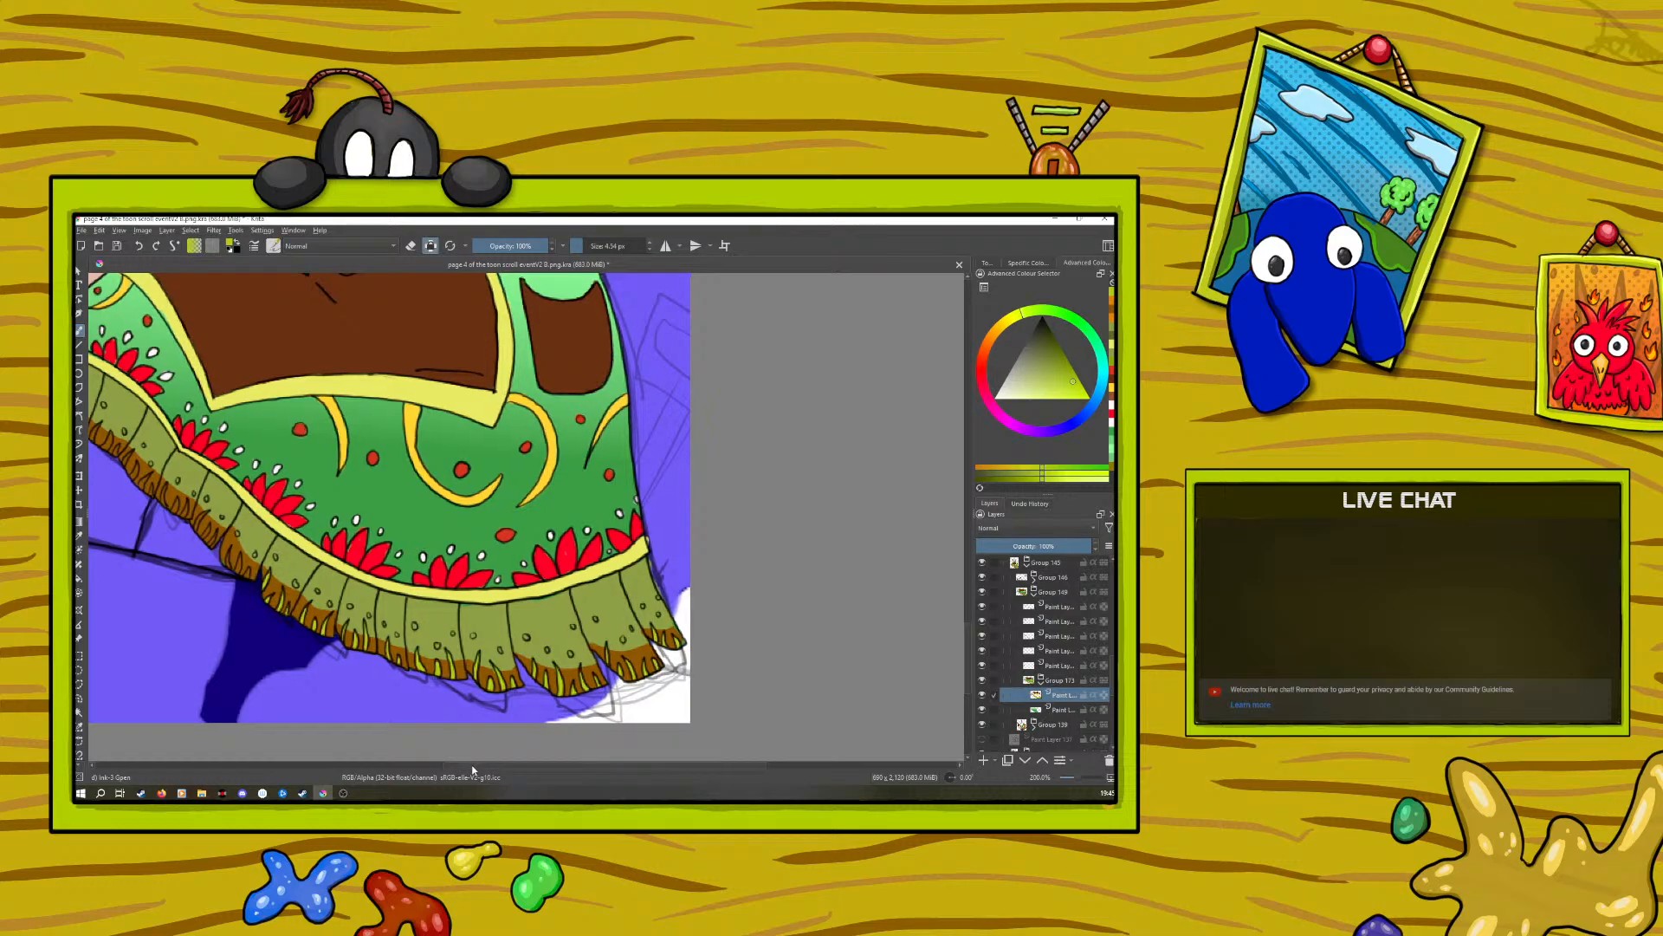
pyautogui.moveTo(472, 768); pyautogui.dragTo(388, 773)
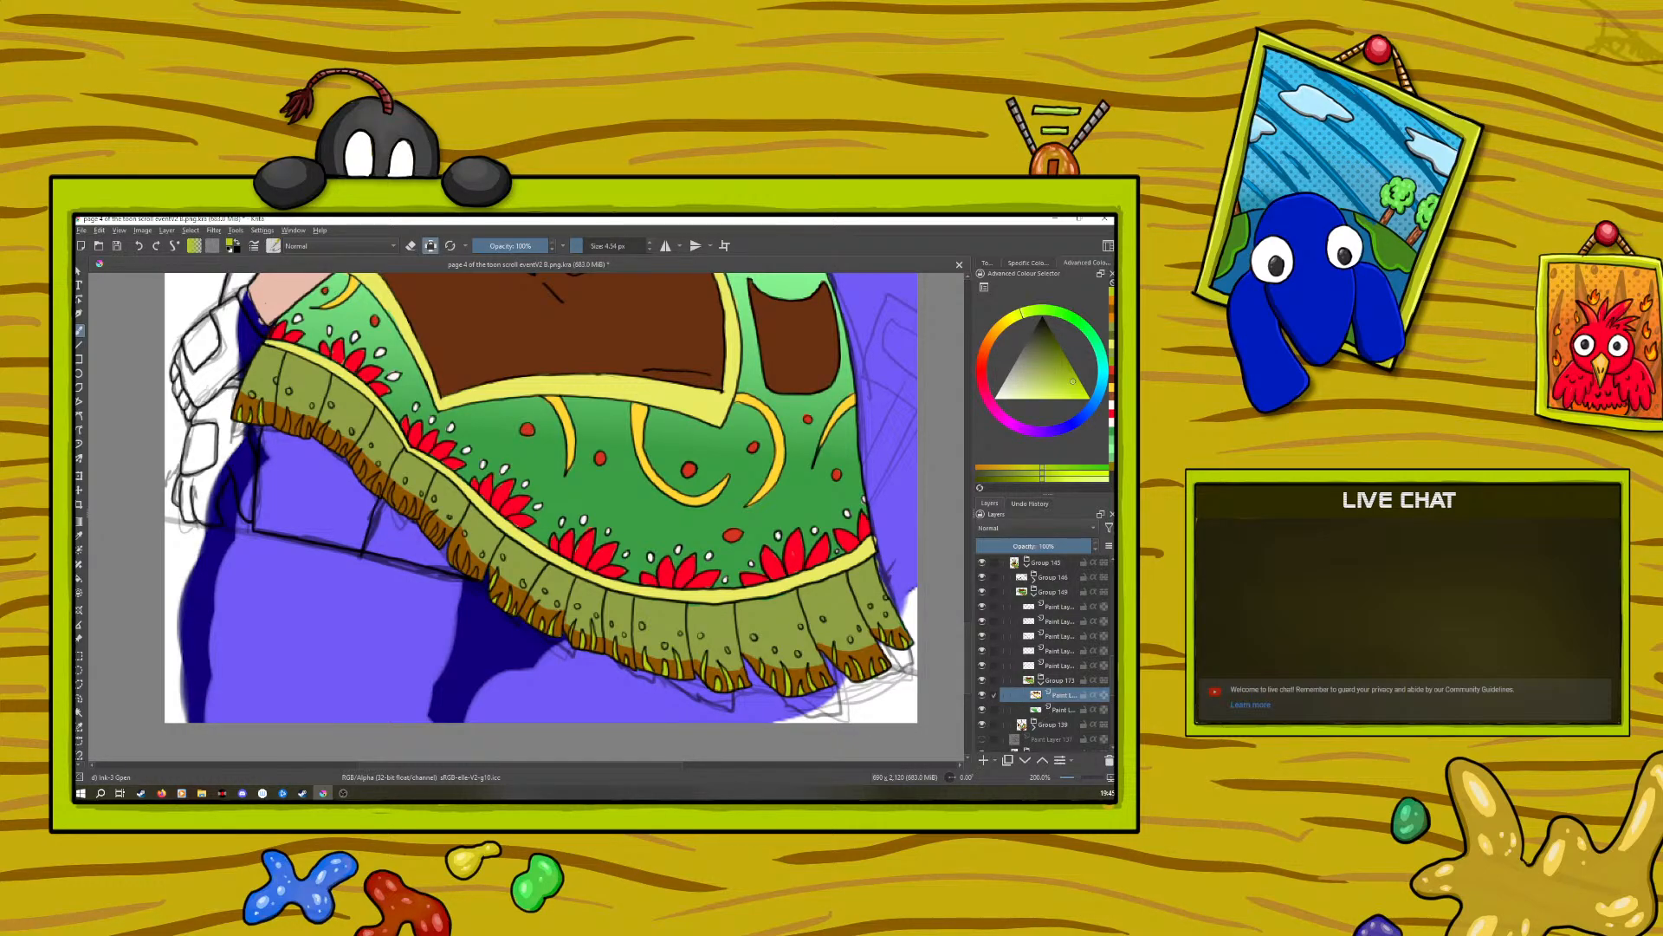
pyautogui.moveTo(285, 413); pyautogui.dragTo(290, 430)
pyautogui.moveTo(366, 462); pyautogui.dragTo(360, 479)
# Step: Sample the brown from the ruffle's tips and turn off the brush's alpha preservation
pyautogui.click(80, 535)
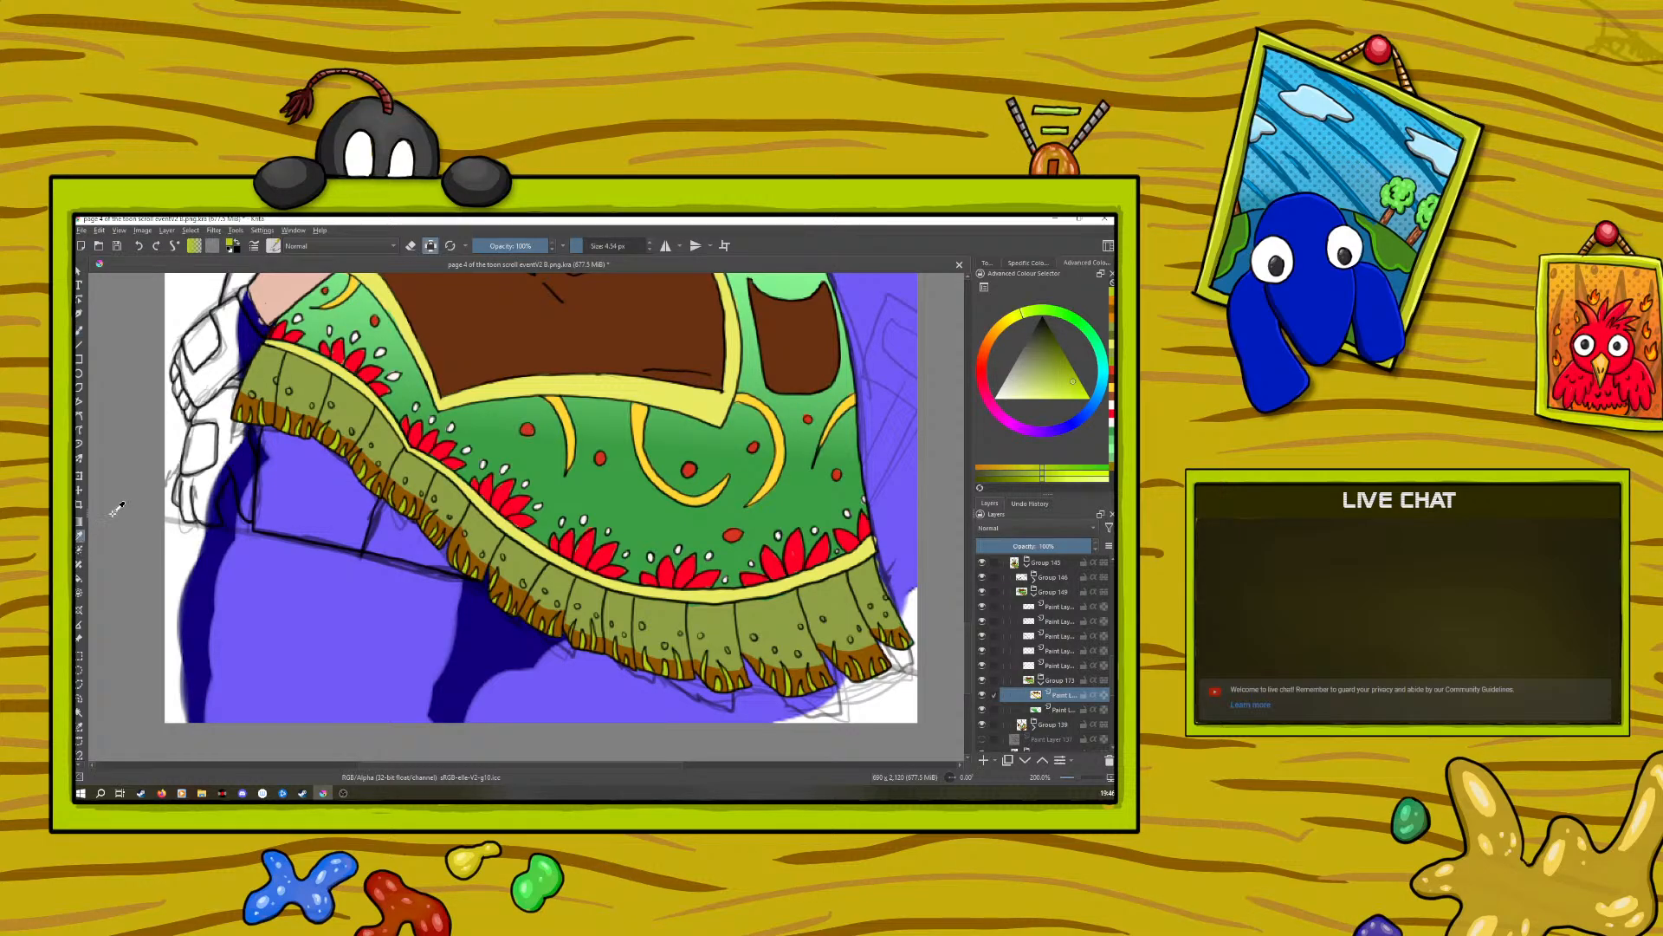
pyautogui.click(302, 409)
pyautogui.press('b')
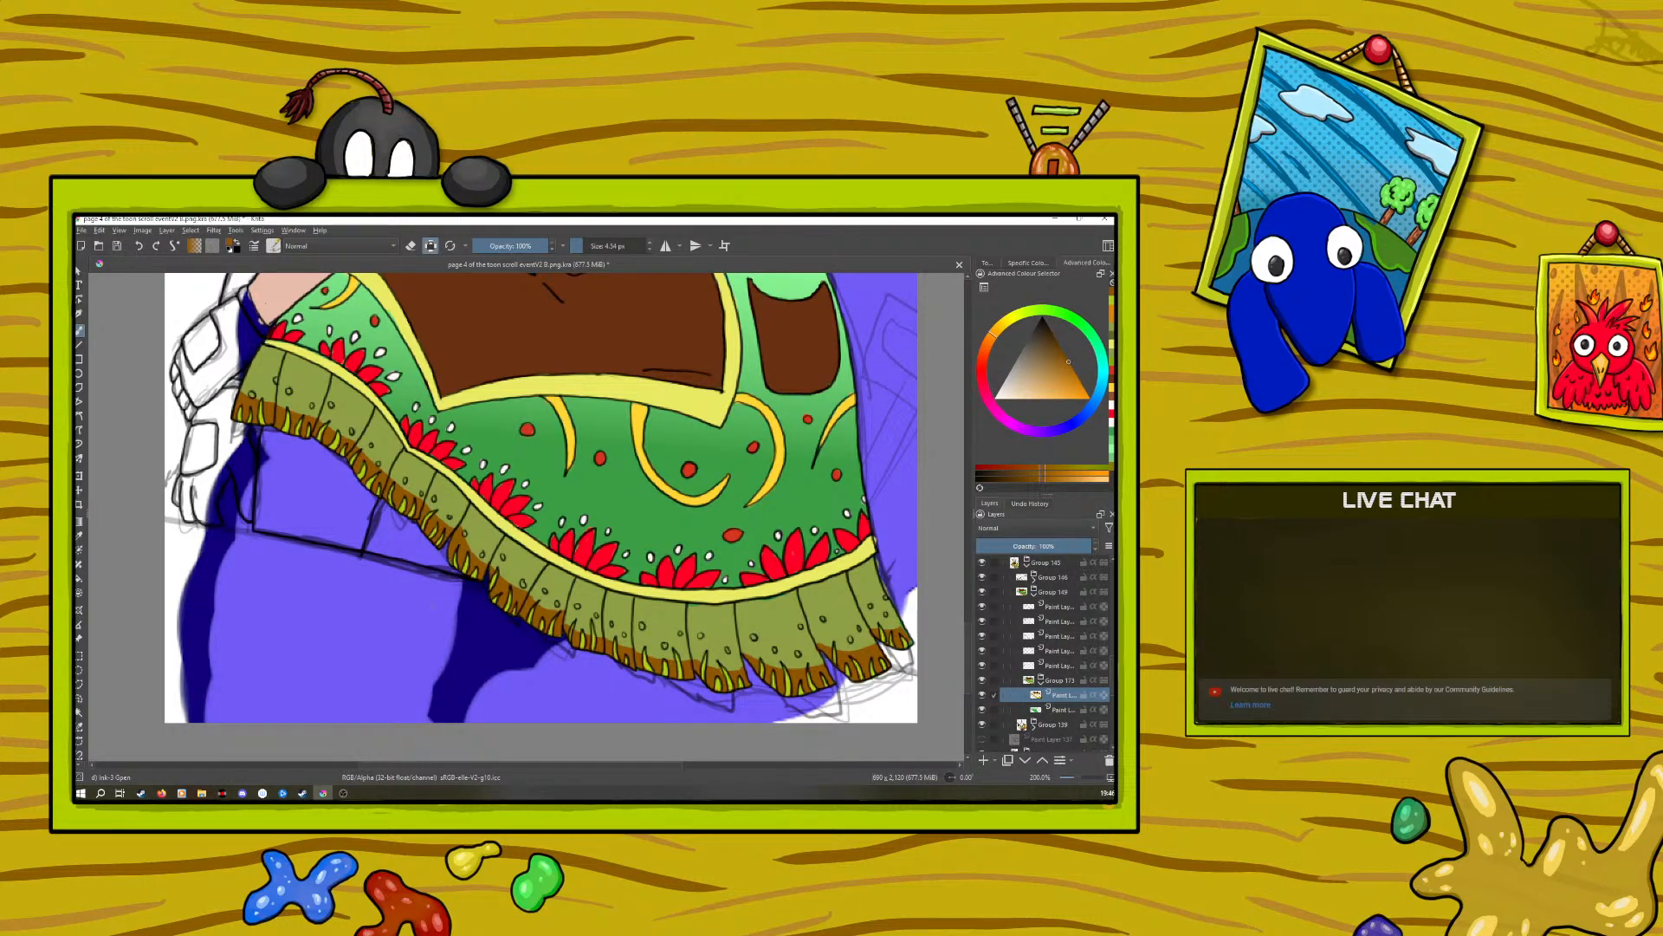
pyautogui.click(427, 244)
pyautogui.moveTo(1078, 778); pyautogui.dragTo(1083, 778)
# Step: Sample white from the skirt's seed motifs and fill the small dots along the ruffle with it
pyautogui.click(78, 534)
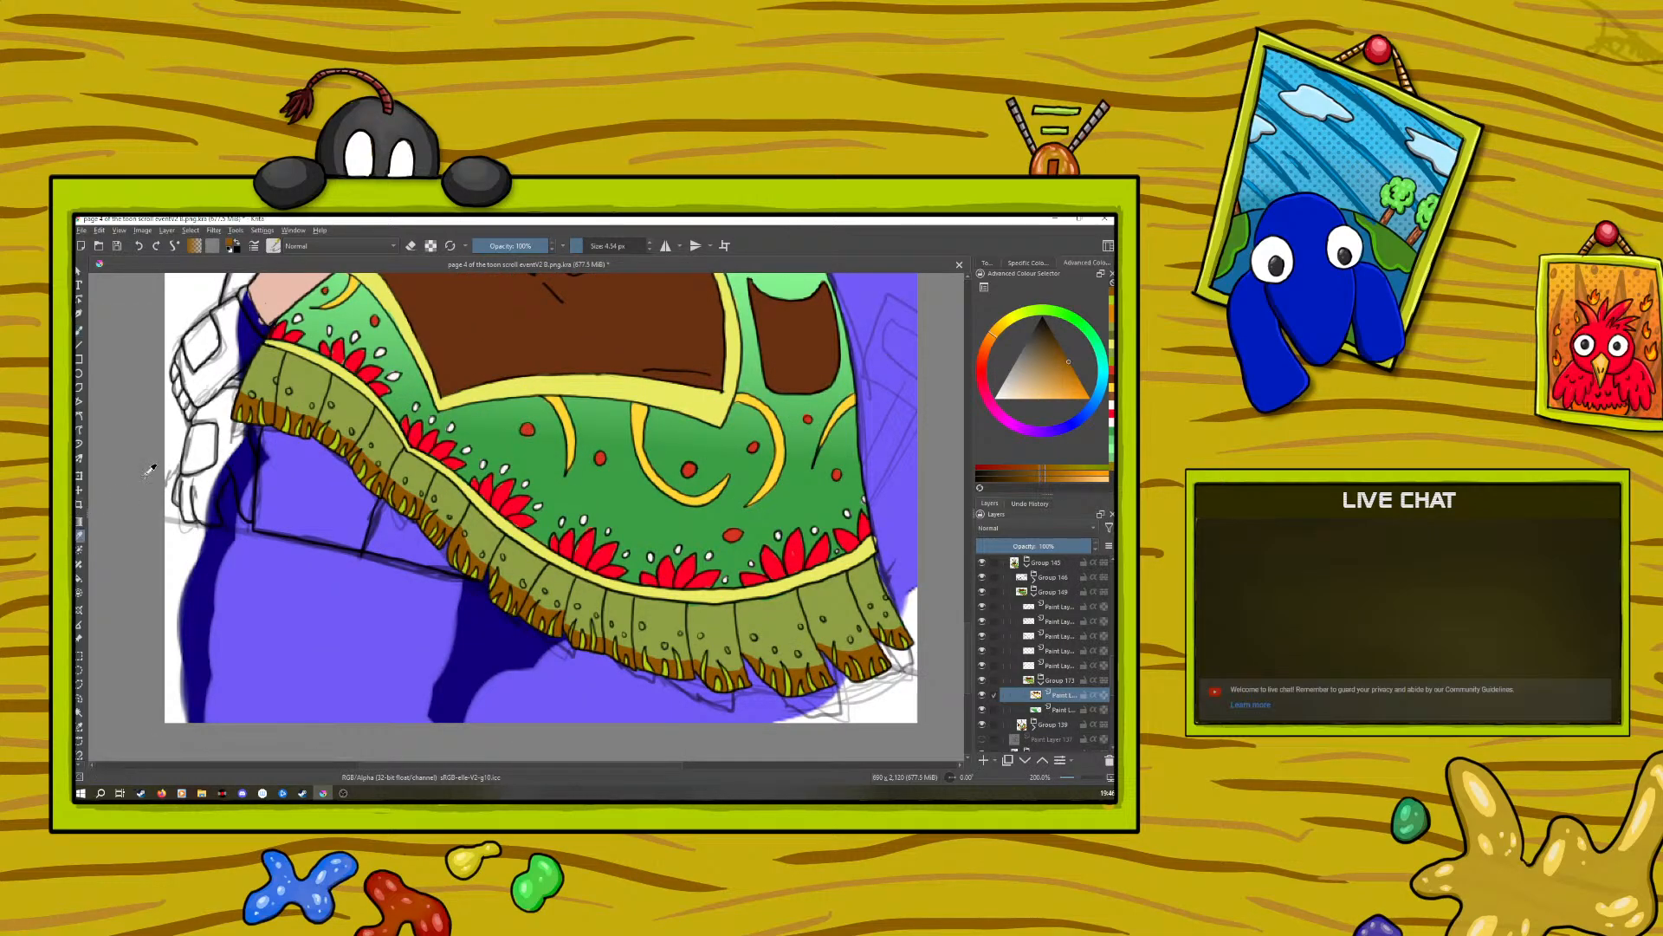
pyautogui.click(381, 353)
pyautogui.click(80, 330)
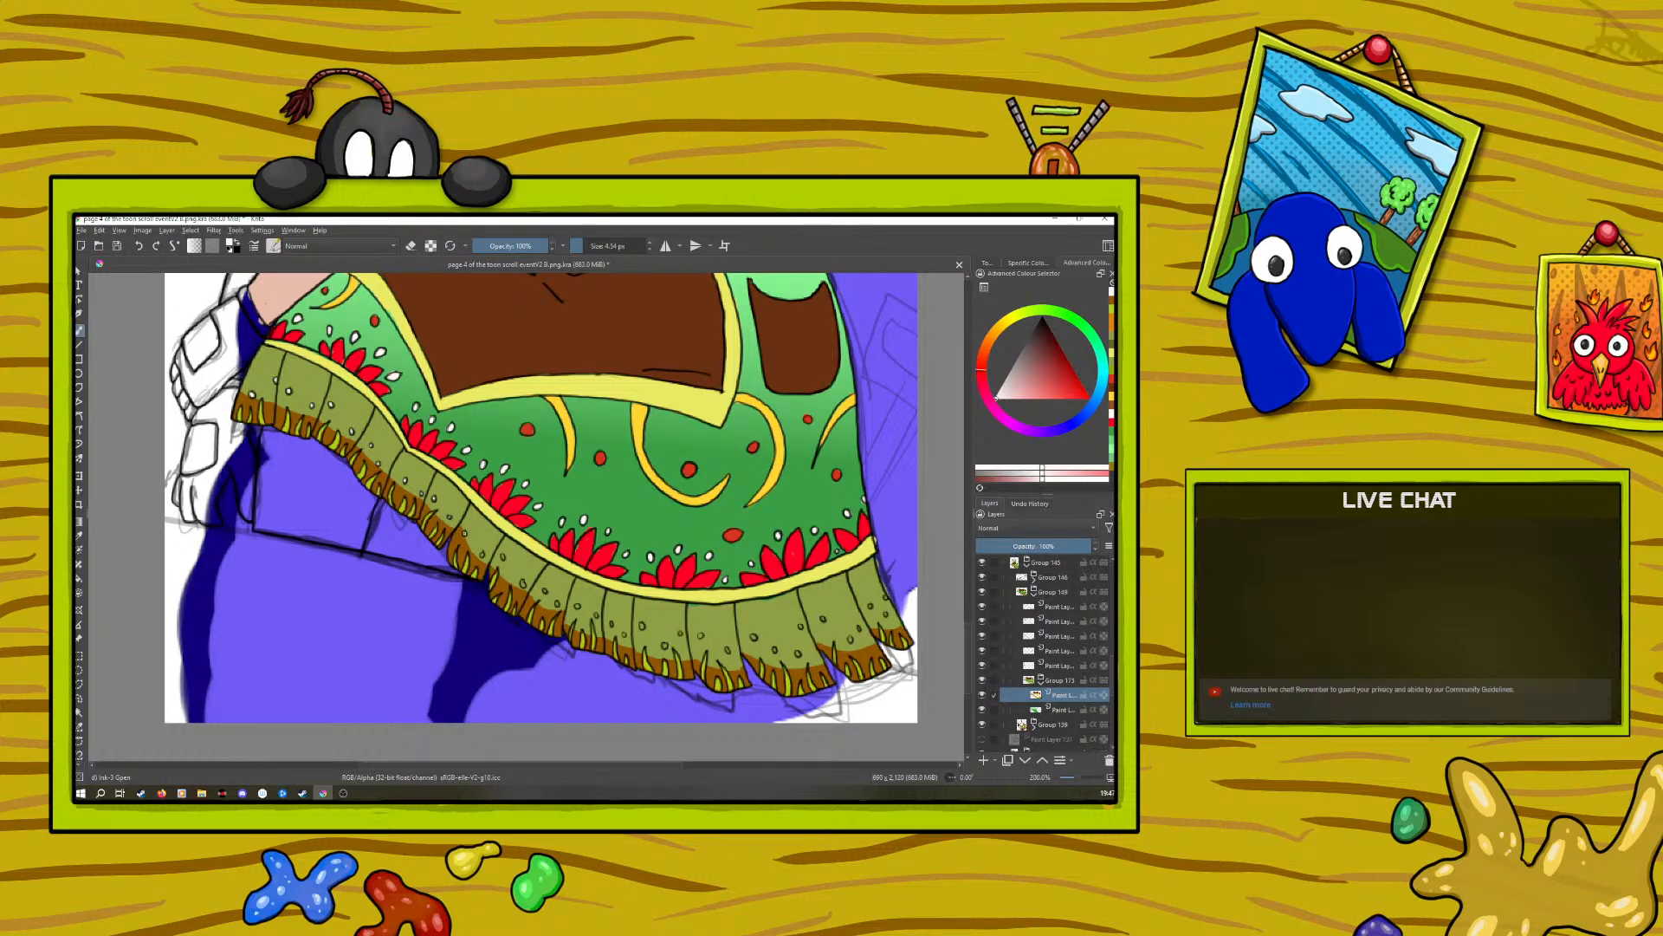
pyautogui.hscroll(3, 388, 766)
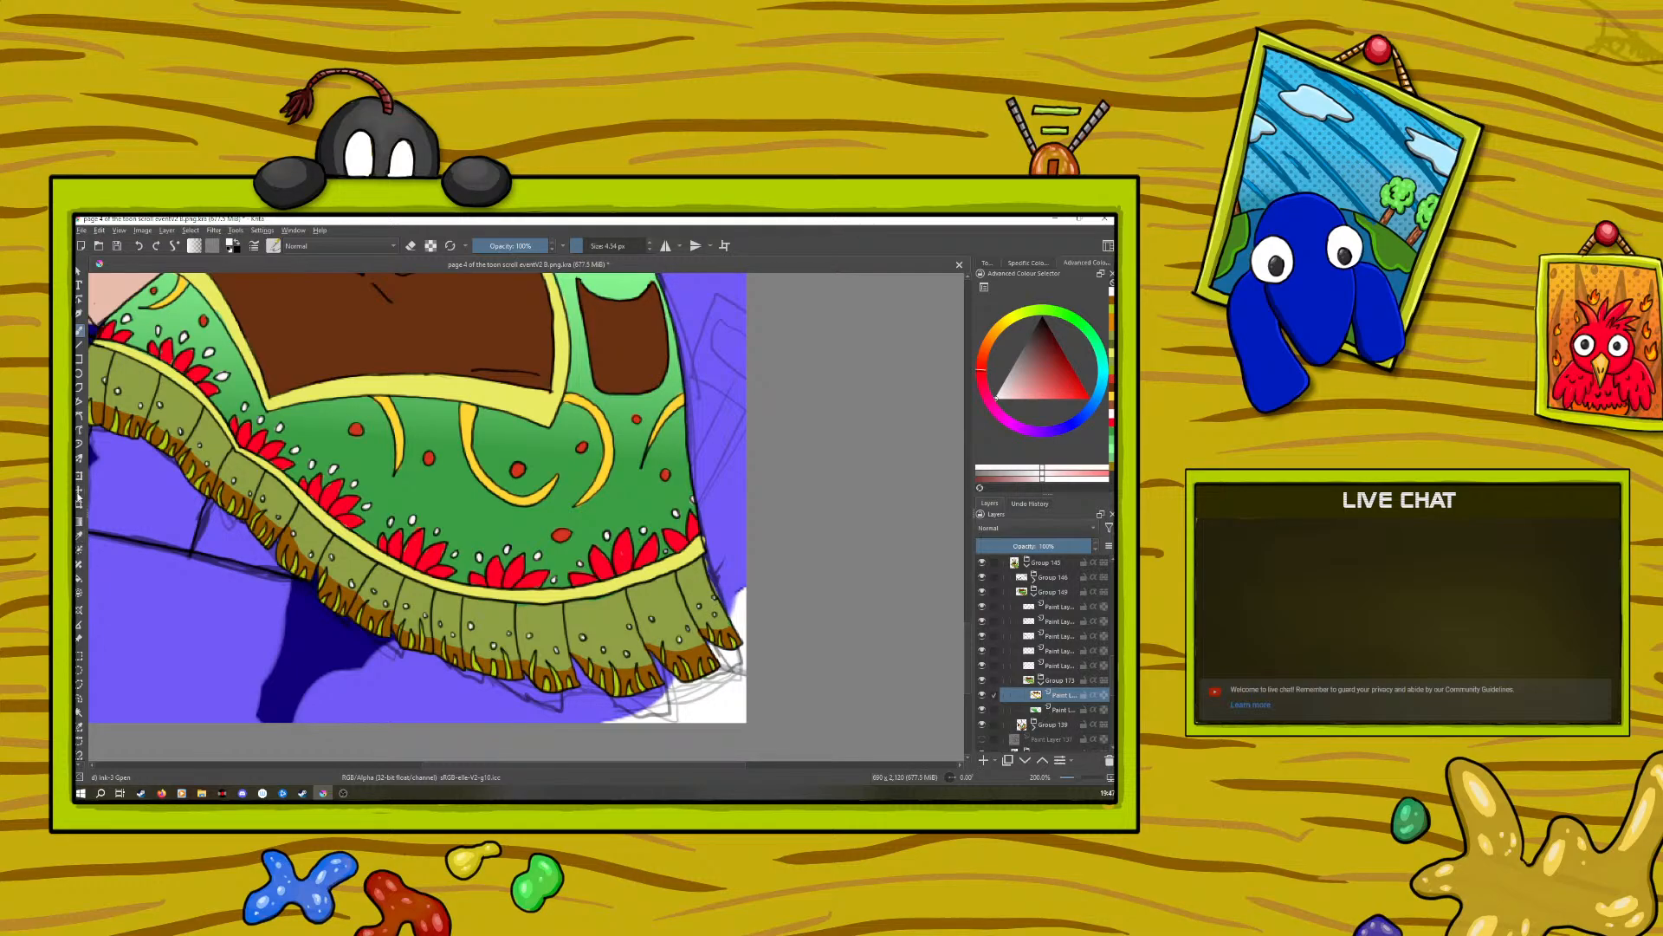
# Step: Sample the ruffle's olive green for the brush and toggle its eraser mode
pyautogui.keyDown('ctrl'); pyautogui.click(312, 520); pyautogui.keyUp('ctrl')
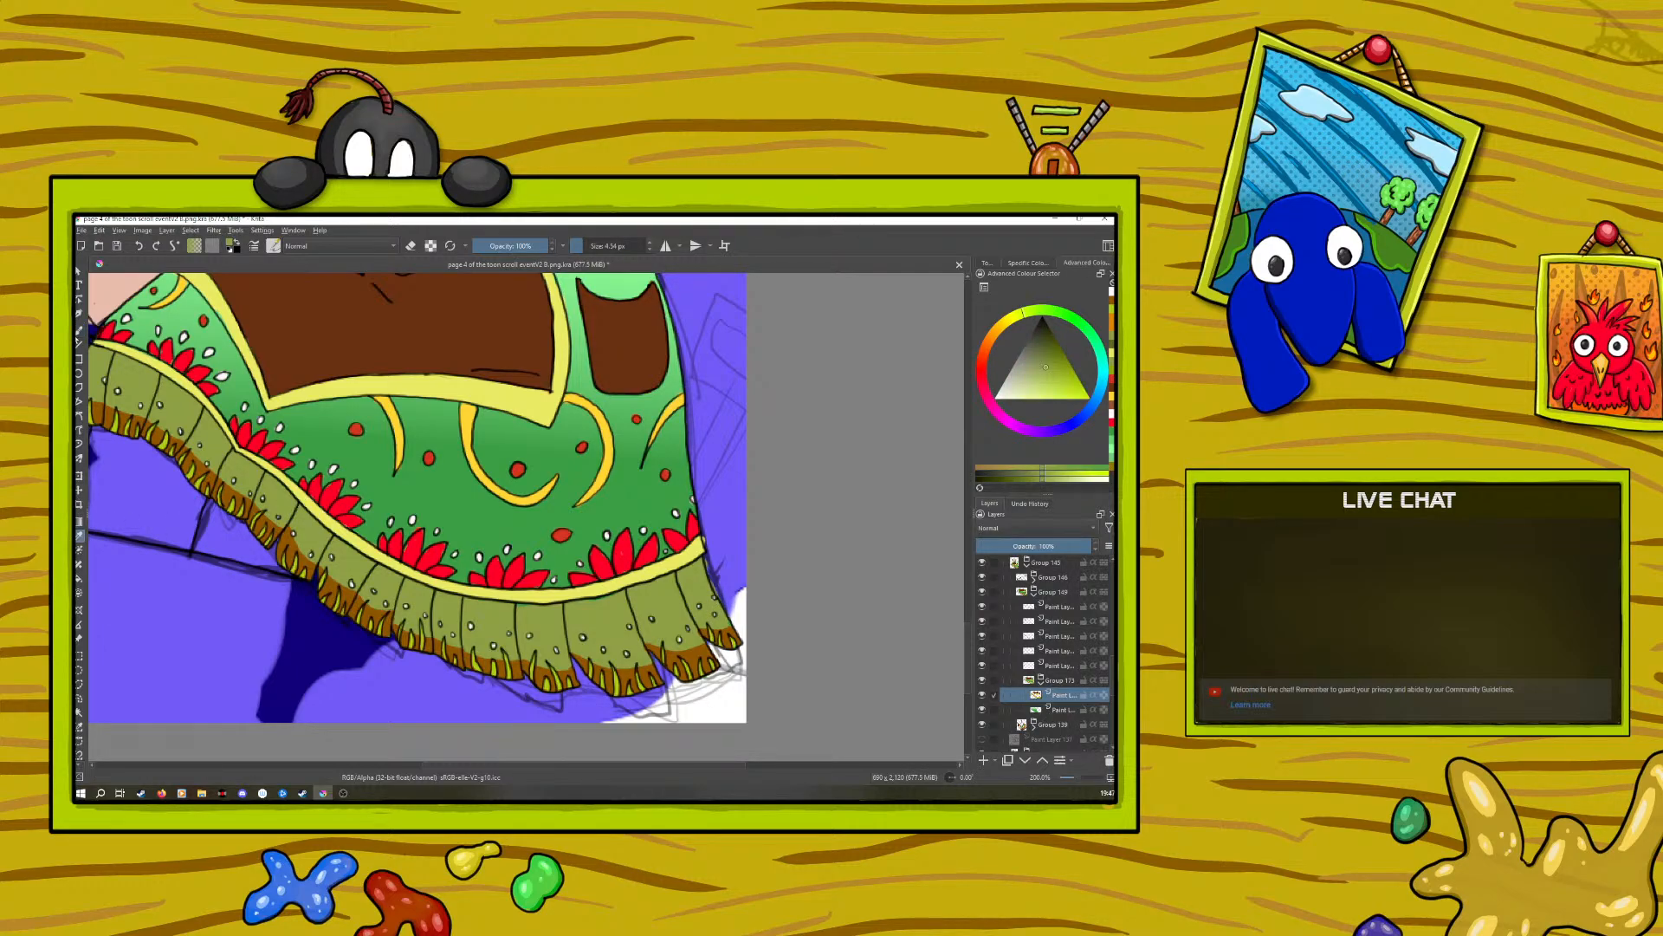
pyautogui.click(80, 330)
pyautogui.click(411, 246)
# Step: Sample the red from a flower motif near the hand and touch up that motif's petals
pyautogui.click(79, 536)
pyautogui.click(168, 347)
pyautogui.click(79, 331)
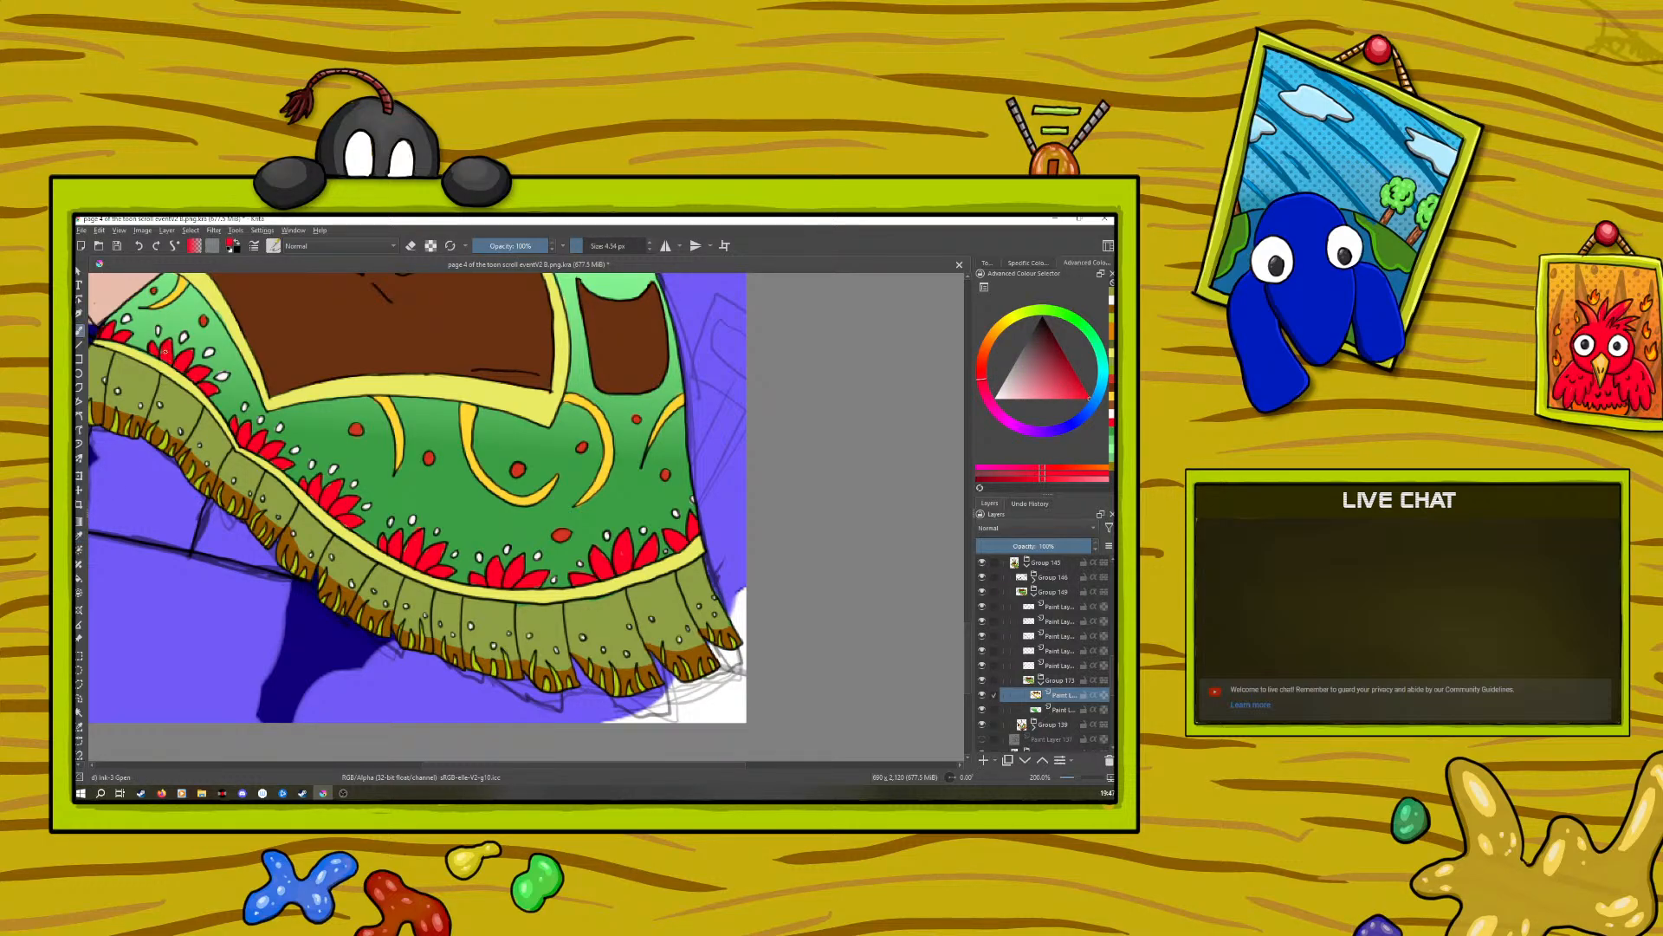
pyautogui.moveTo(169, 342); pyautogui.dragTo(188, 357)
# Step: Sample the ruffle's olive green, darken it for the brush and turn on alpha preservation
pyautogui.moveTo(482, 766); pyautogui.dragTo(398, 768)
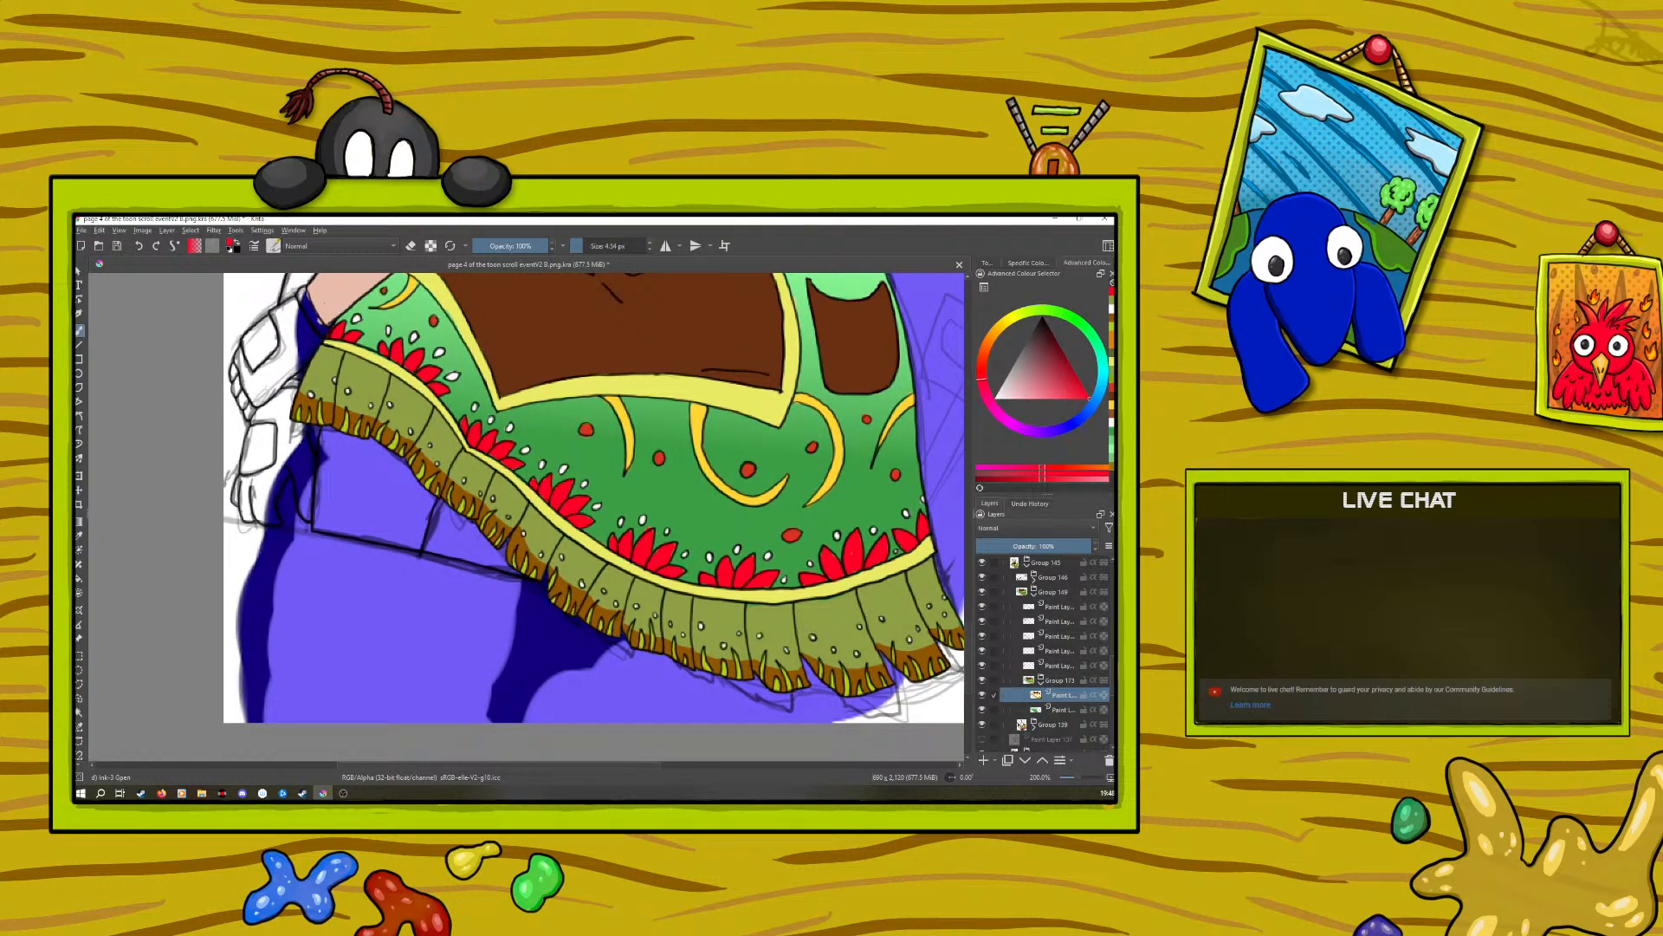
pyautogui.click(79, 535)
pyautogui.click(343, 350)
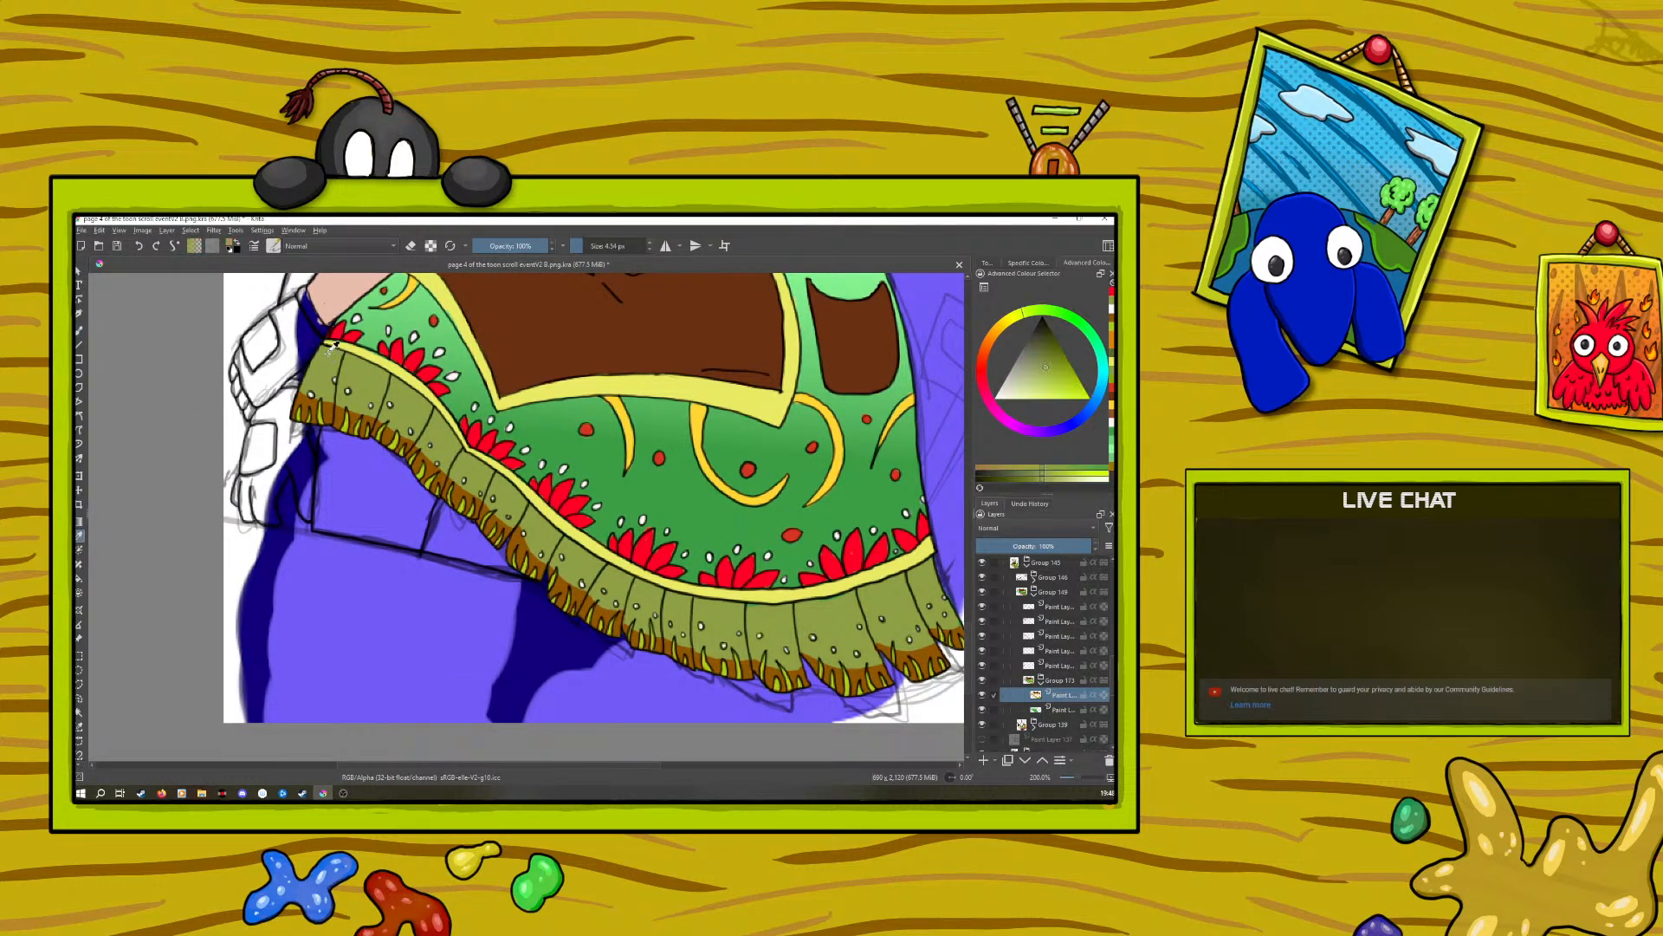
pyautogui.click(79, 330)
pyautogui.rightClick(368, 401)
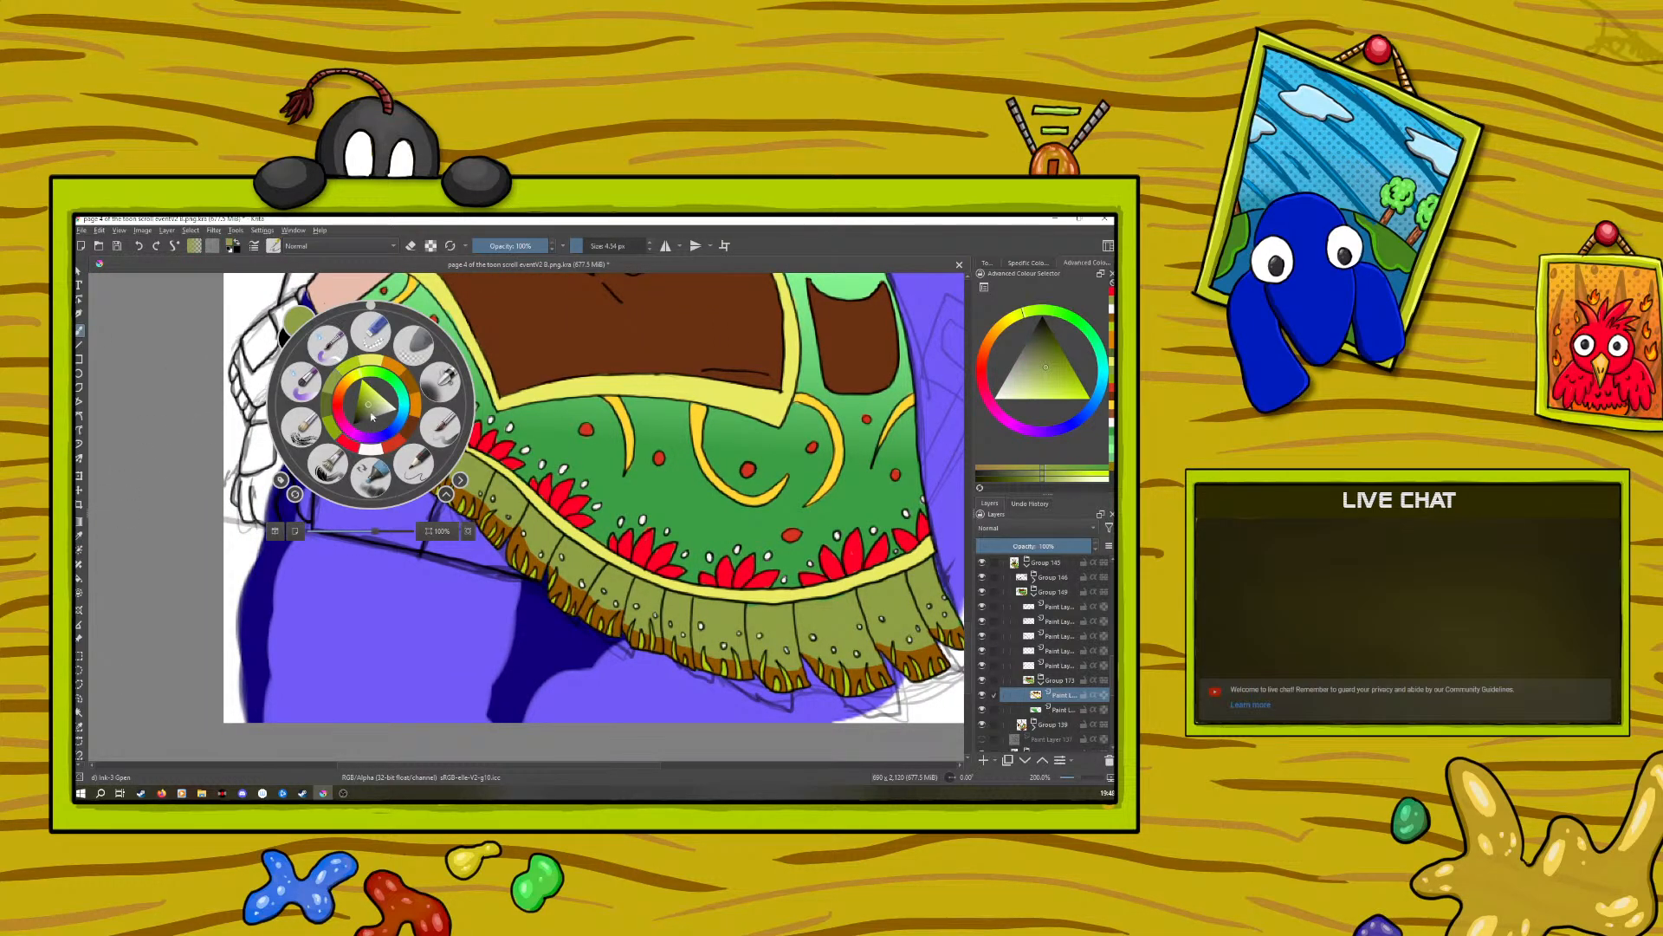
pyautogui.click(360, 410)
pyautogui.rightClick(359, 409)
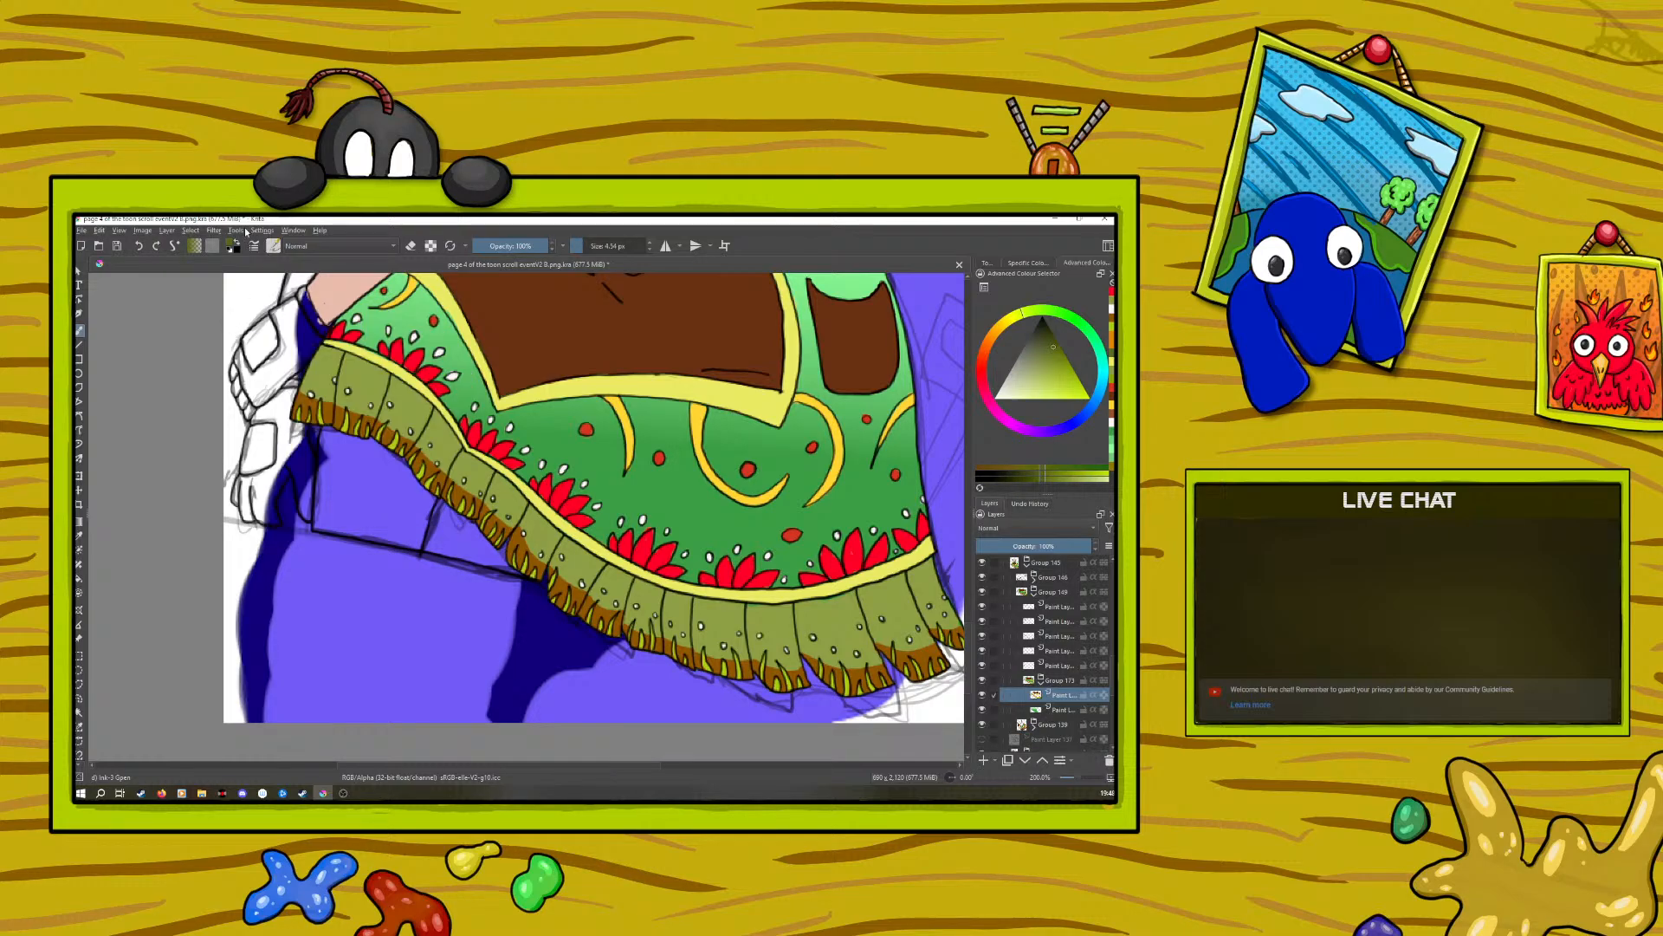
pyautogui.click(431, 246)
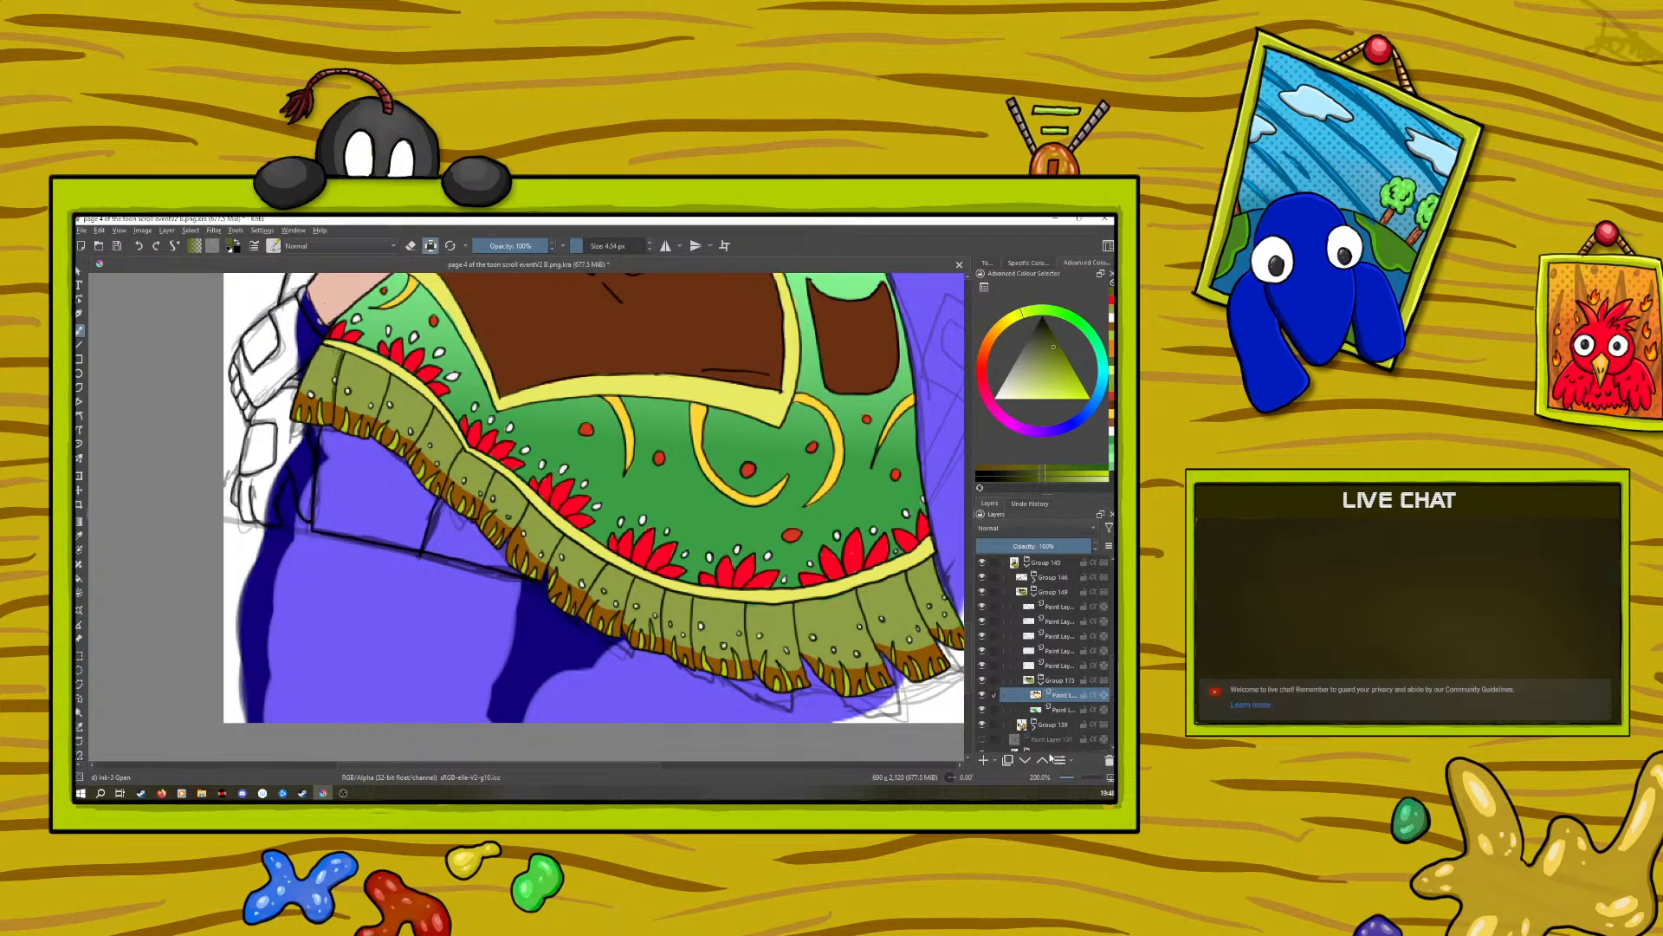
# Step: Add a new paint layer above the ruffle's colour layer and turn off the brush's alpha preservation
pyautogui.moveTo(1076, 780); pyautogui.dragTo(1078, 781)
pyautogui.click(989, 763)
pyautogui.rightClick(281, 494)
pyautogui.click(236, 439)
pyautogui.click(431, 246)
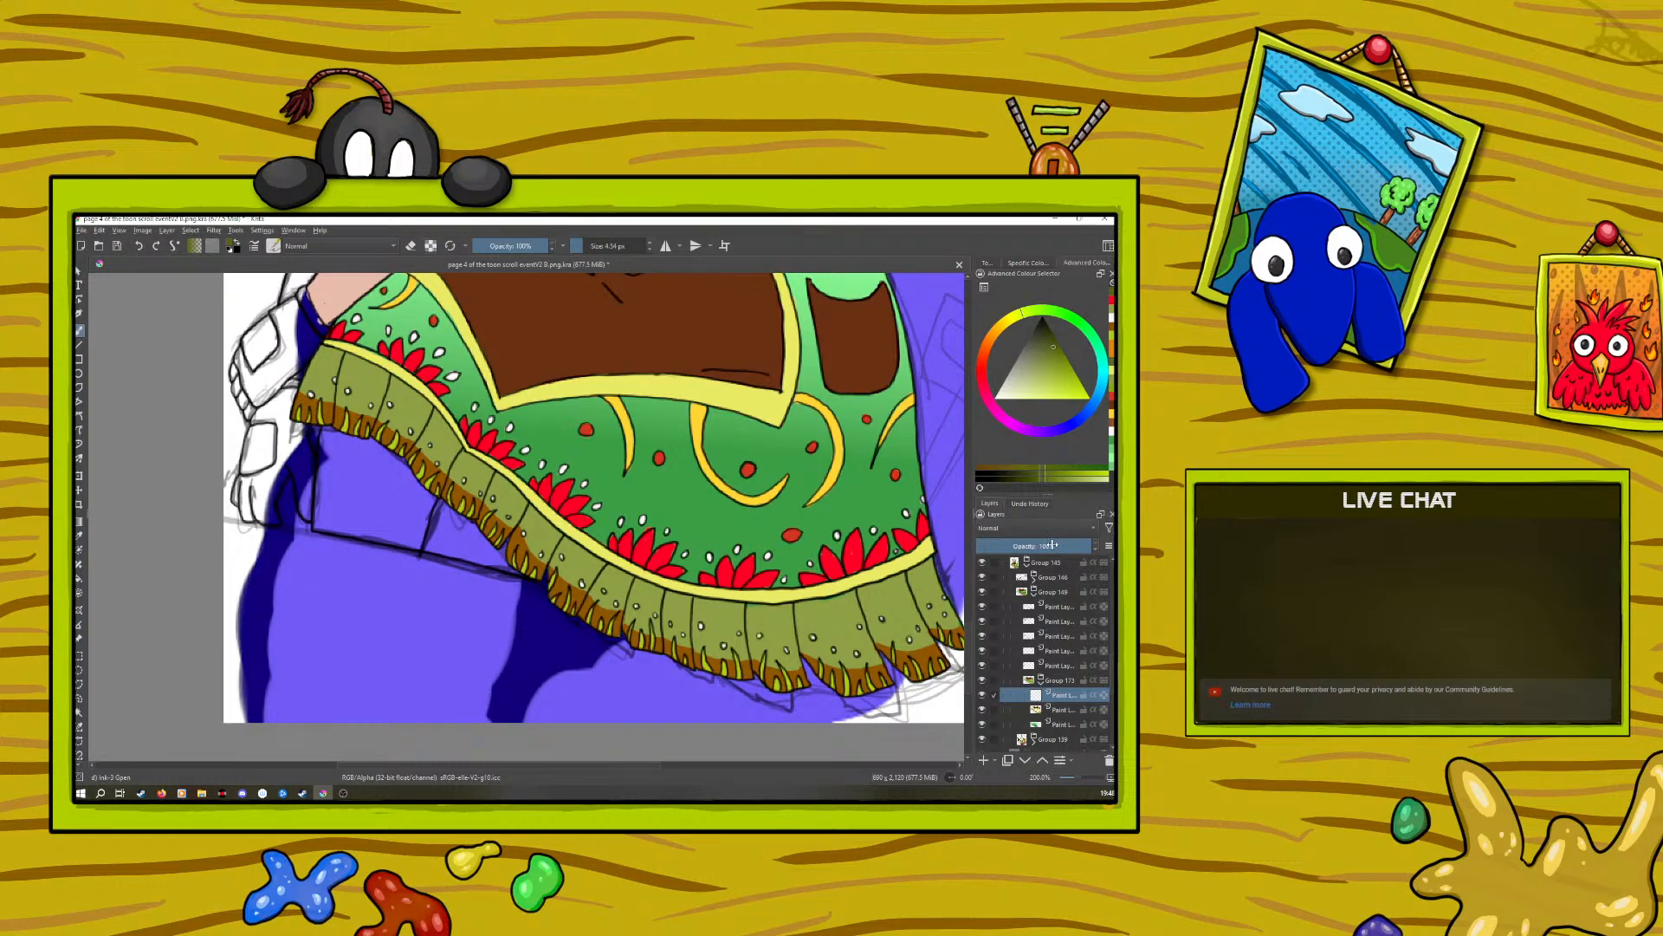
# Step: Set the brush colour to black for shading the ruffle
pyautogui.rightClick(299, 533)
pyautogui.click(281, 553)
pyautogui.rightClick(281, 553)
# Step: Try the black brush at 37% opacity, undo the trial and restore the brush opacity to 100%
pyautogui.moveTo(511, 246); pyautogui.dragTo(501, 246)
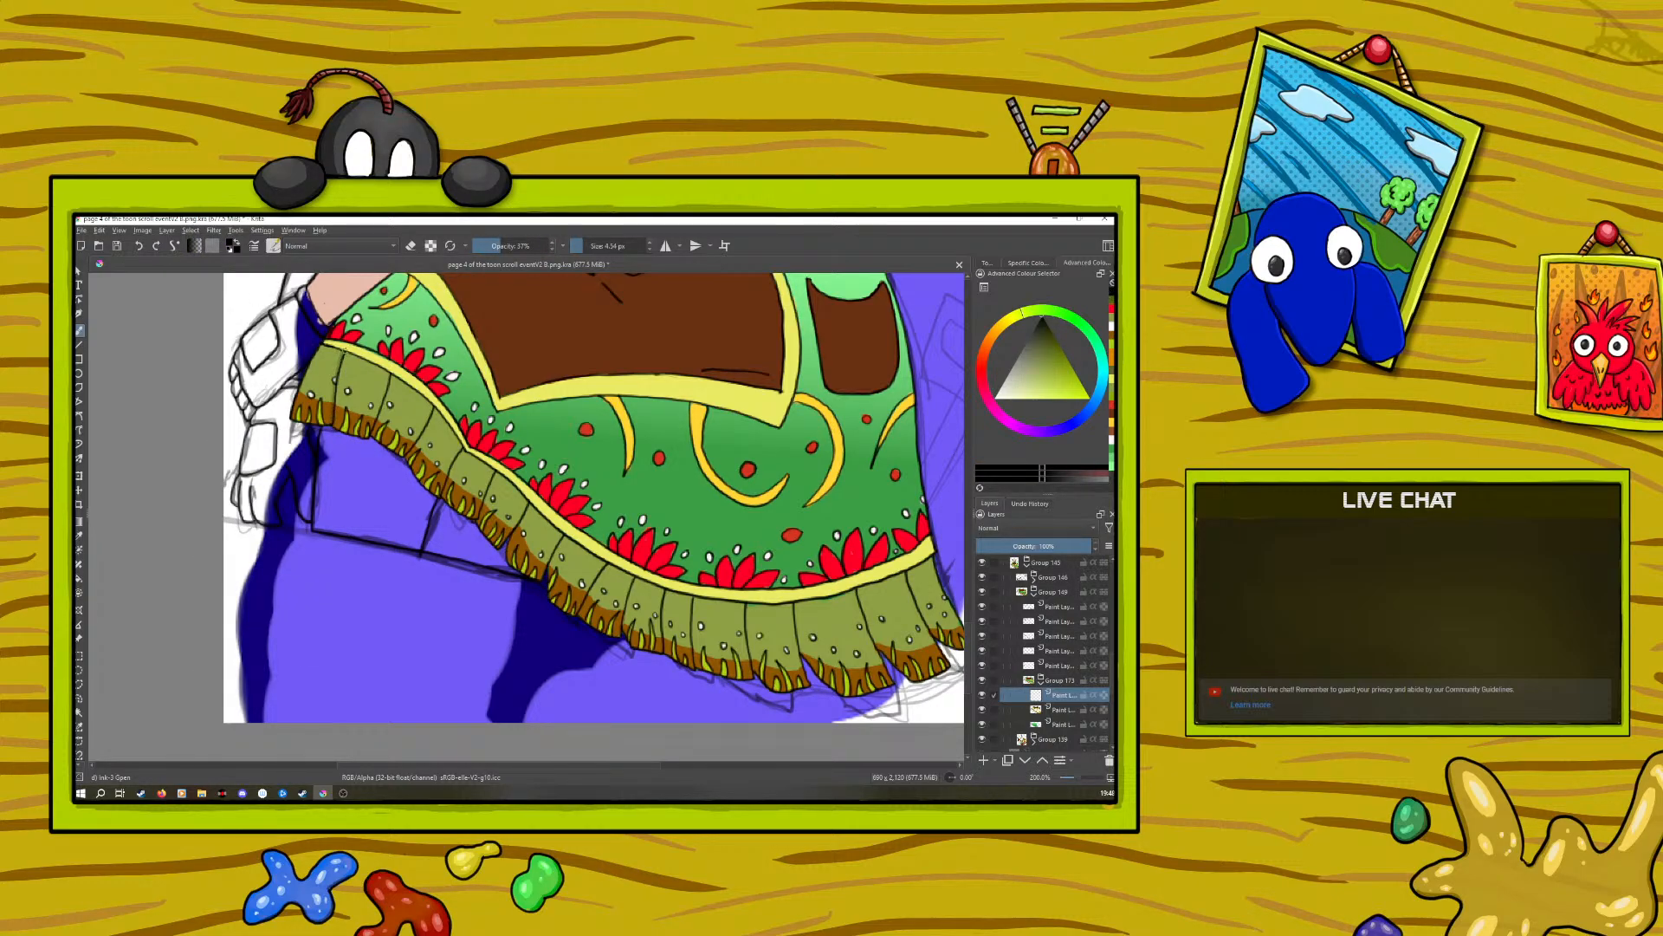
pyautogui.click(138, 246)
pyautogui.moveTo(506, 246); pyautogui.dragTo(596, 233)
# Step: Reduce the shading layer's opacity to 47% and paint a black shadow on the ruffle's folds near the hand
pyautogui.click(1025, 544)
pyautogui.moveTo(1026, 544); pyautogui.dragTo(1020, 541)
pyautogui.moveTo(1019, 541); pyautogui.dragTo(1025, 544)
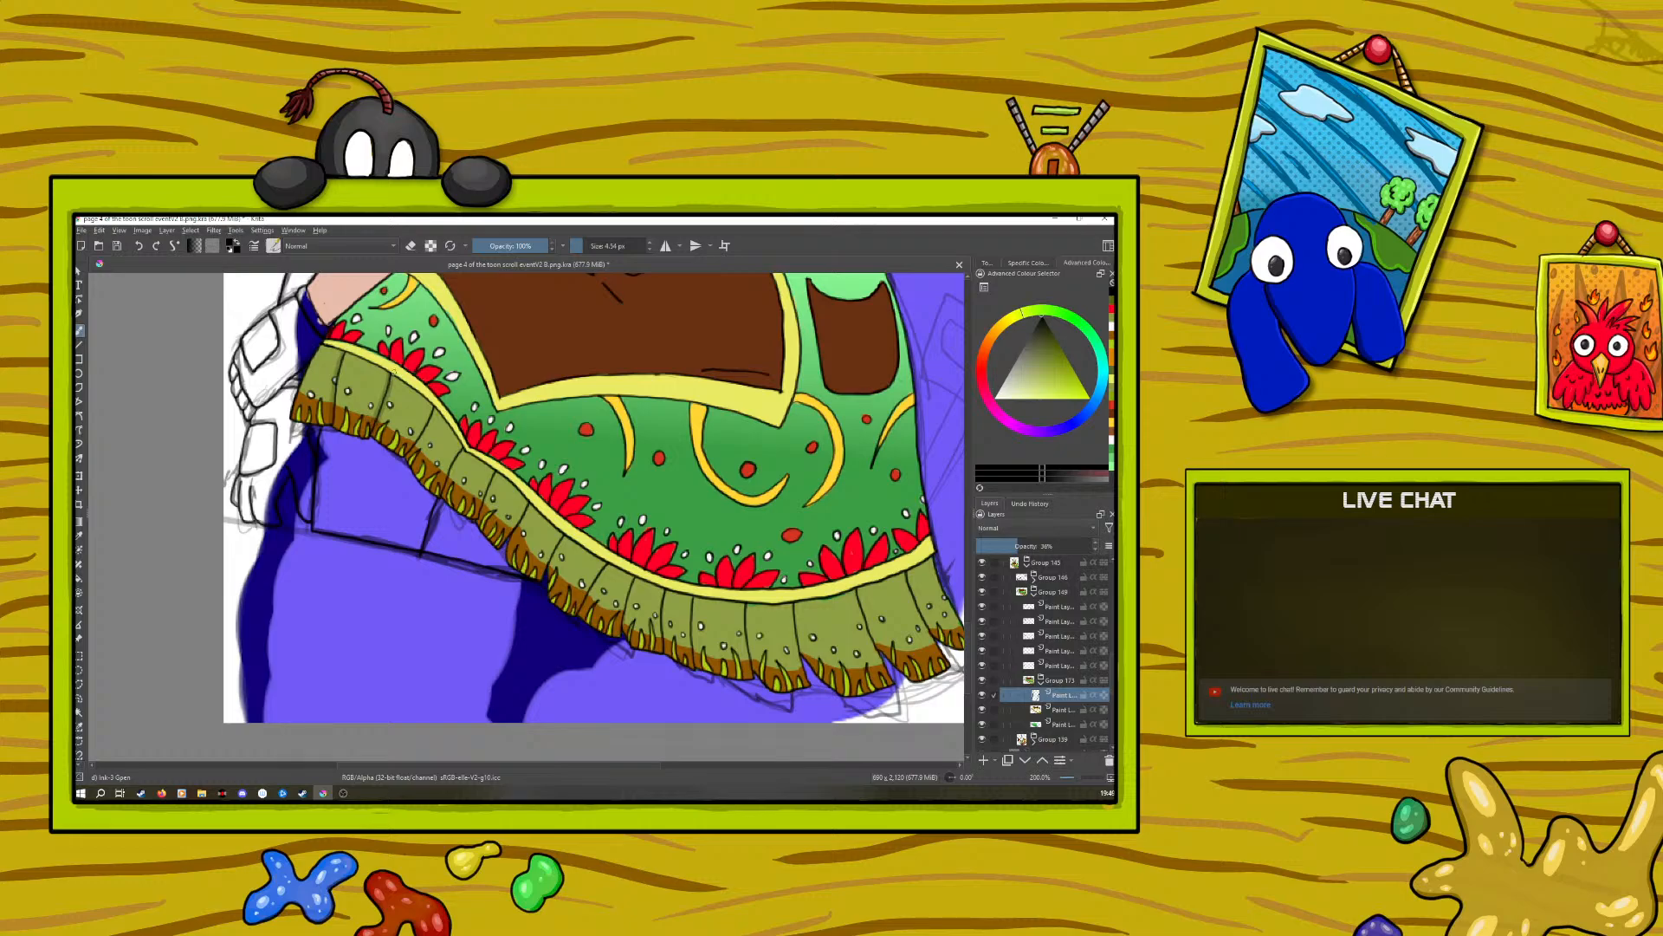
pyautogui.moveTo(1077, 777); pyautogui.dragTo(1081, 777)
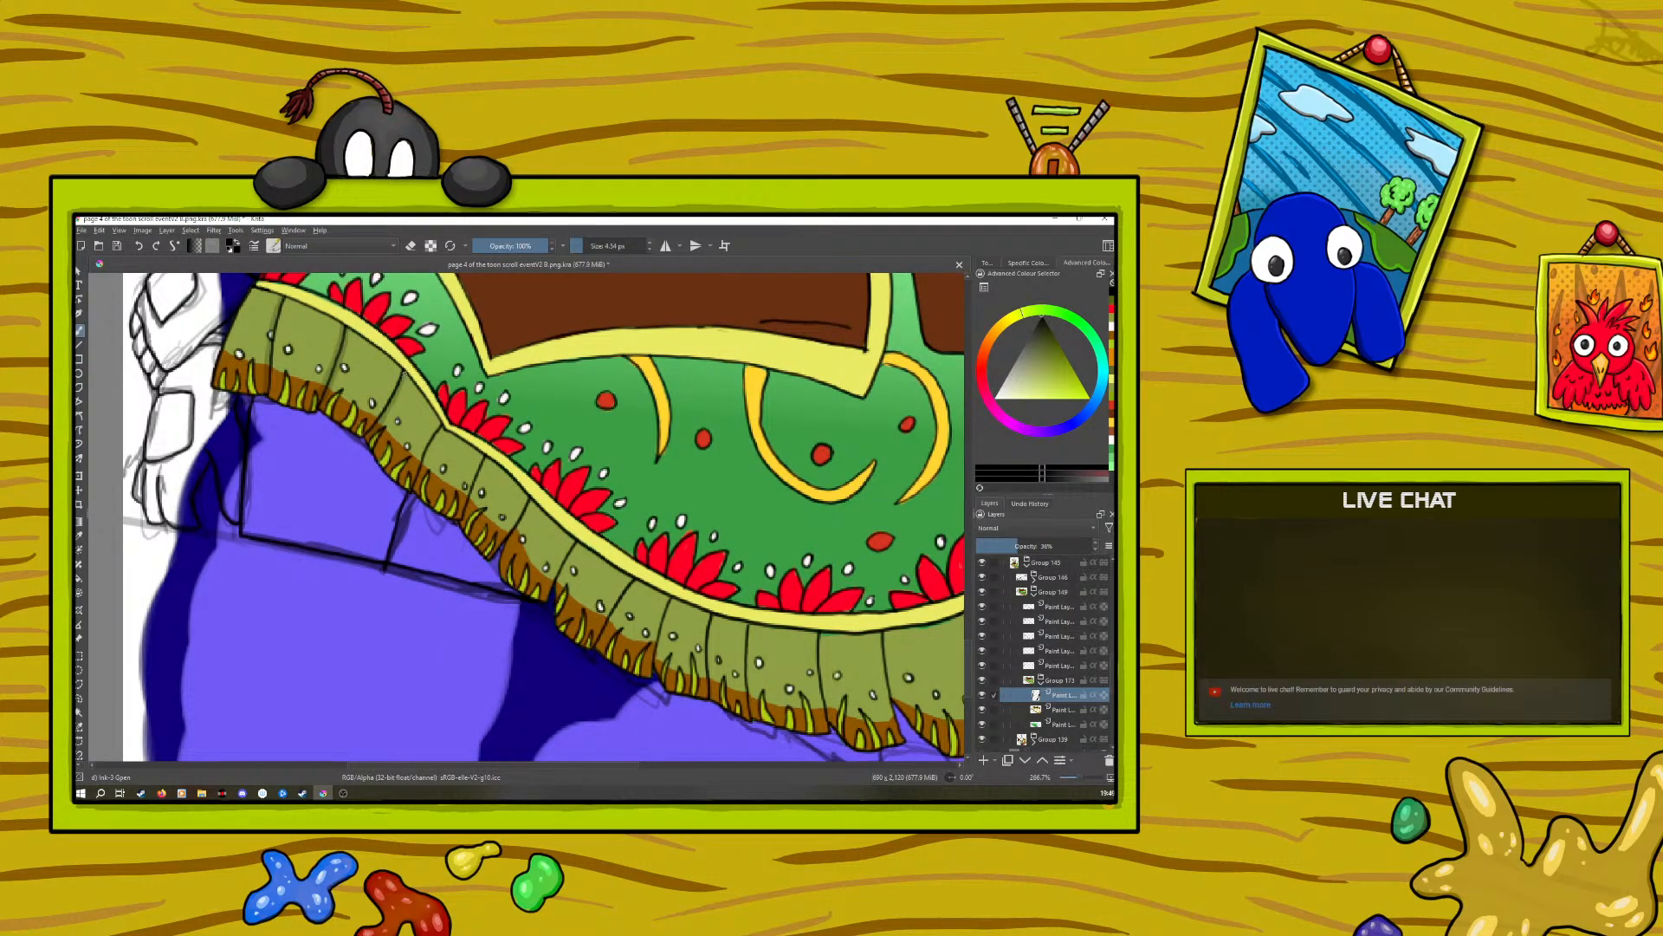
pyautogui.moveTo(439, 431); pyautogui.dragTo(423, 475)
pyautogui.moveTo(1017, 545); pyautogui.dragTo(1030, 545)
pyautogui.moveTo(1078, 779); pyautogui.dragTo(1079, 780)
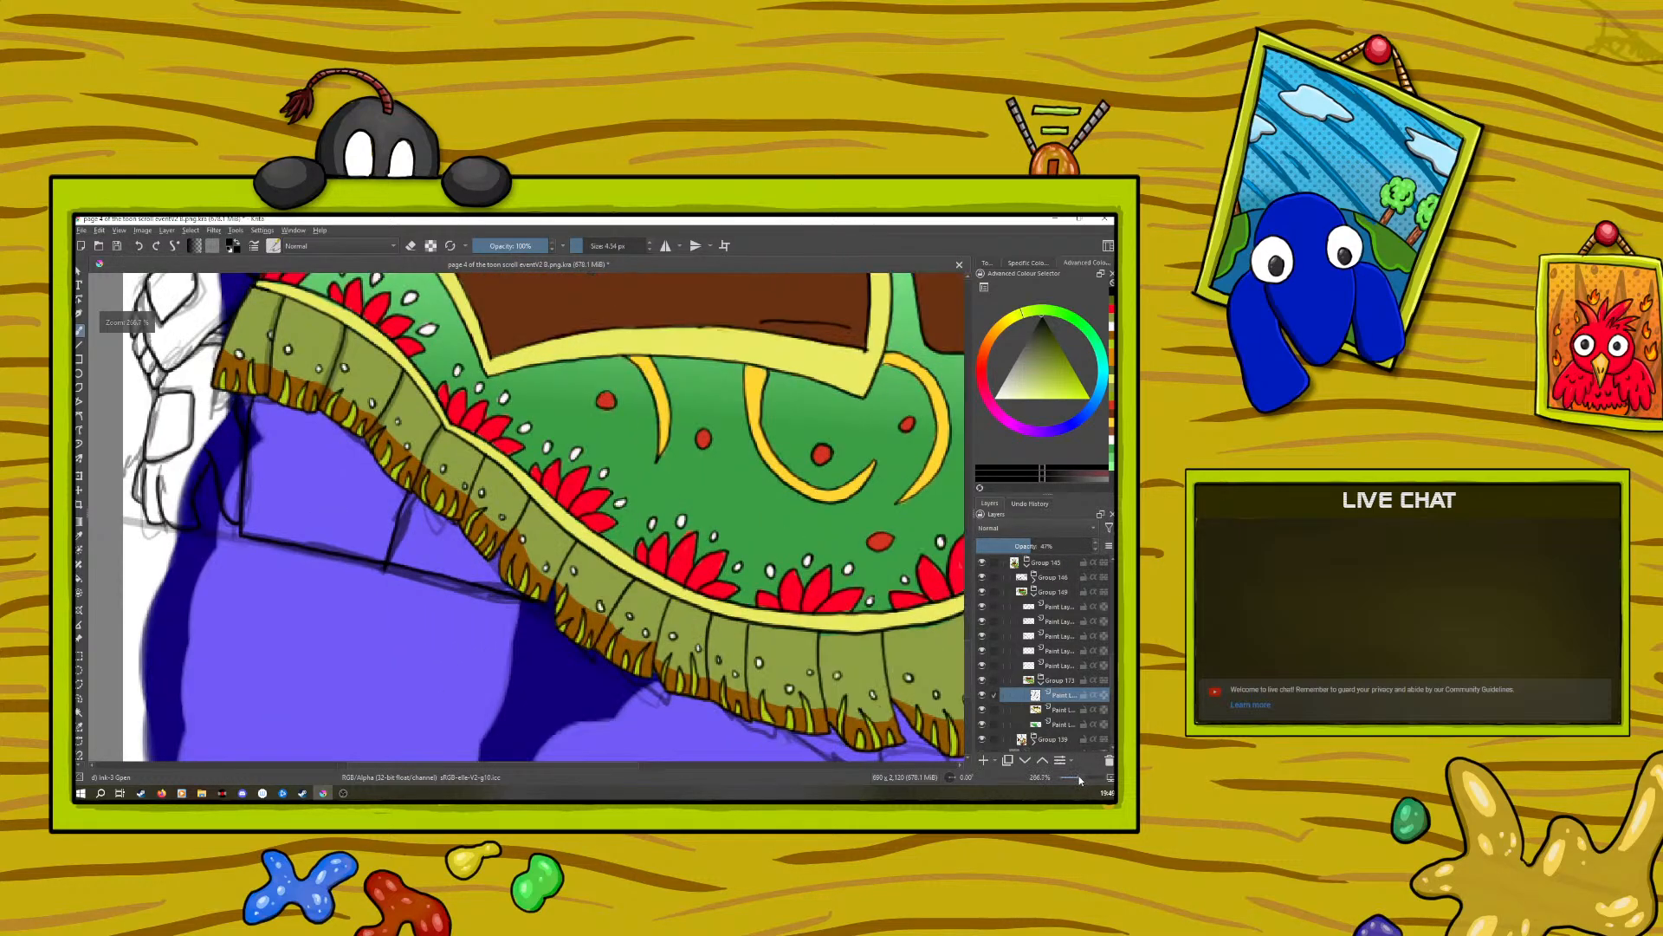
# Step: Shade the folds along the ruffle's sloping left half with black strokes on the translucent layer
pyautogui.moveTo(485, 459); pyautogui.dragTo(467, 523)
pyautogui.moveTo(486, 462)
pyautogui.mouseDown()
pyautogui.moveTo(477, 489)
pyautogui.moveTo(508, 582)
pyautogui.mouseUp()
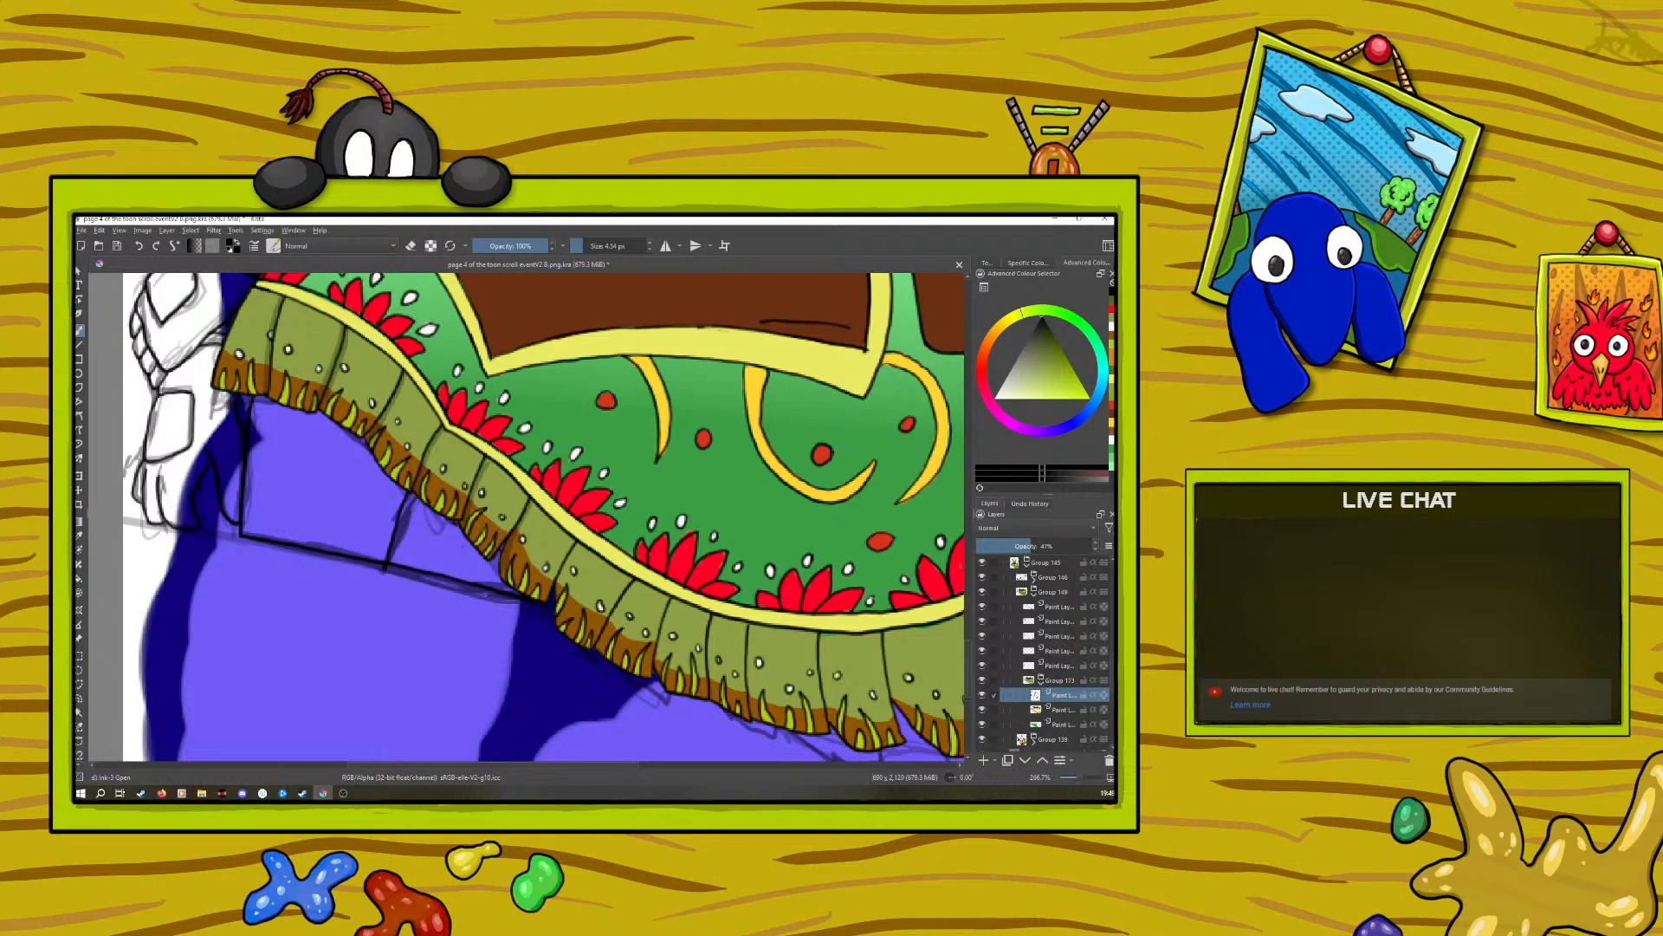
pyautogui.moveTo(579, 546); pyautogui.dragTo(559, 595)
pyautogui.moveTo(619, 608); pyautogui.dragTo(604, 646)
pyautogui.moveTo(664, 638); pyautogui.dragTo(659, 665)
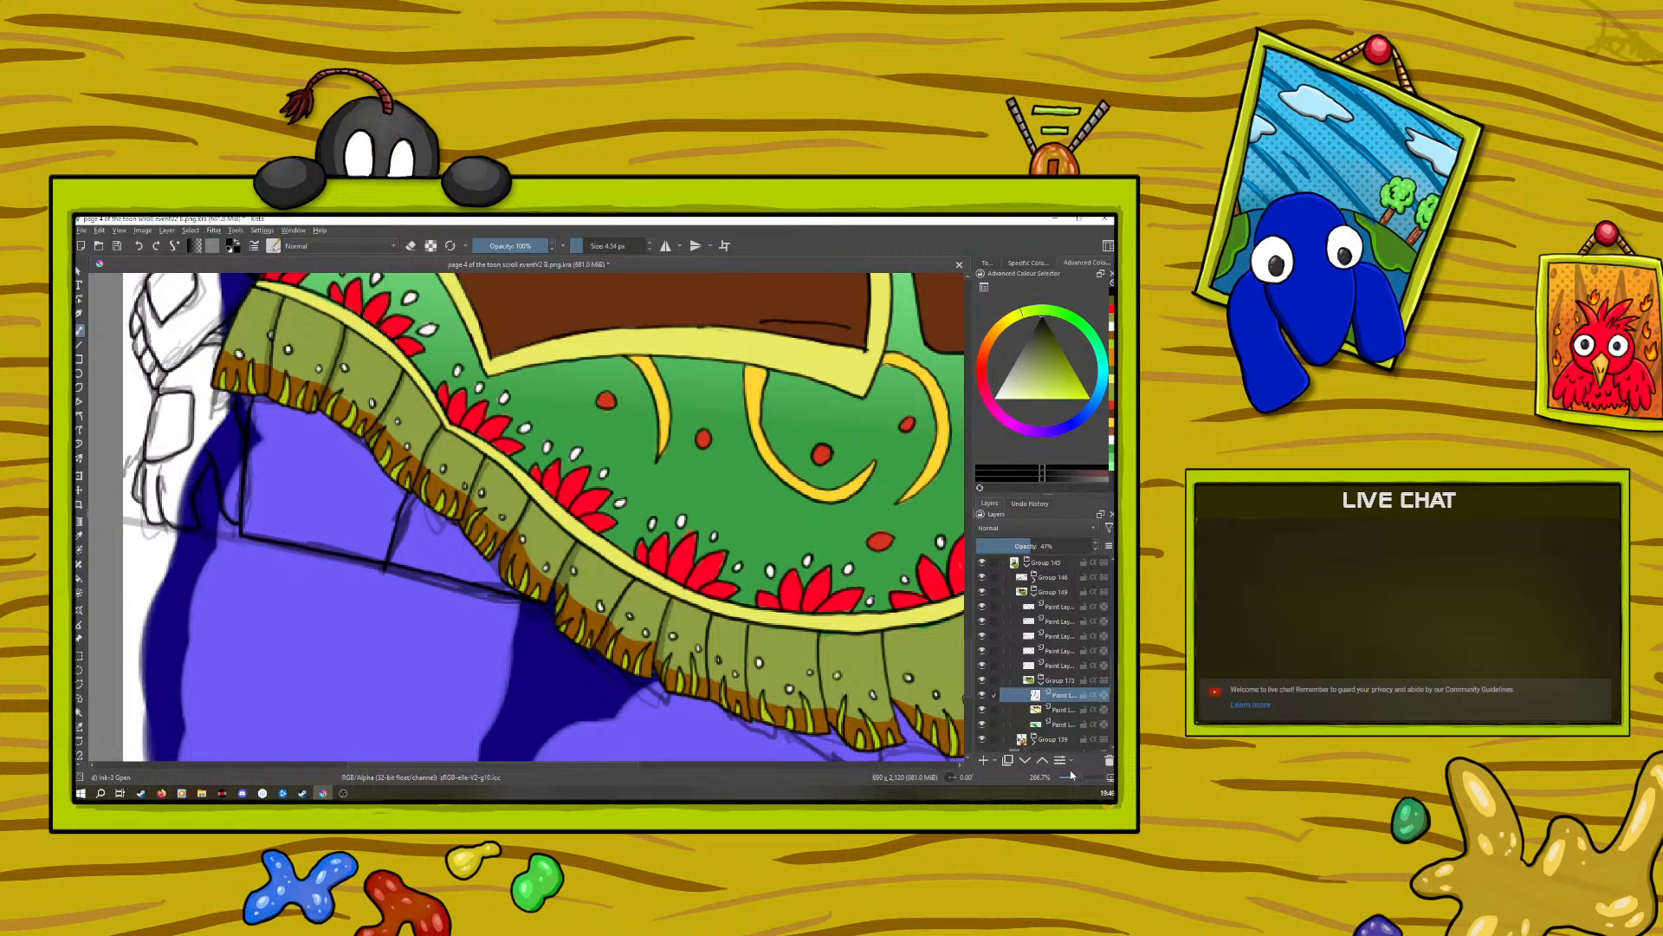
# Step: Continue the black fold shading along the ruffle's middle and right-hand folds
pyautogui.moveTo(1077, 777); pyautogui.dragTo(1080, 777)
pyautogui.moveTo(560, 764); pyautogui.dragTo(621, 764)
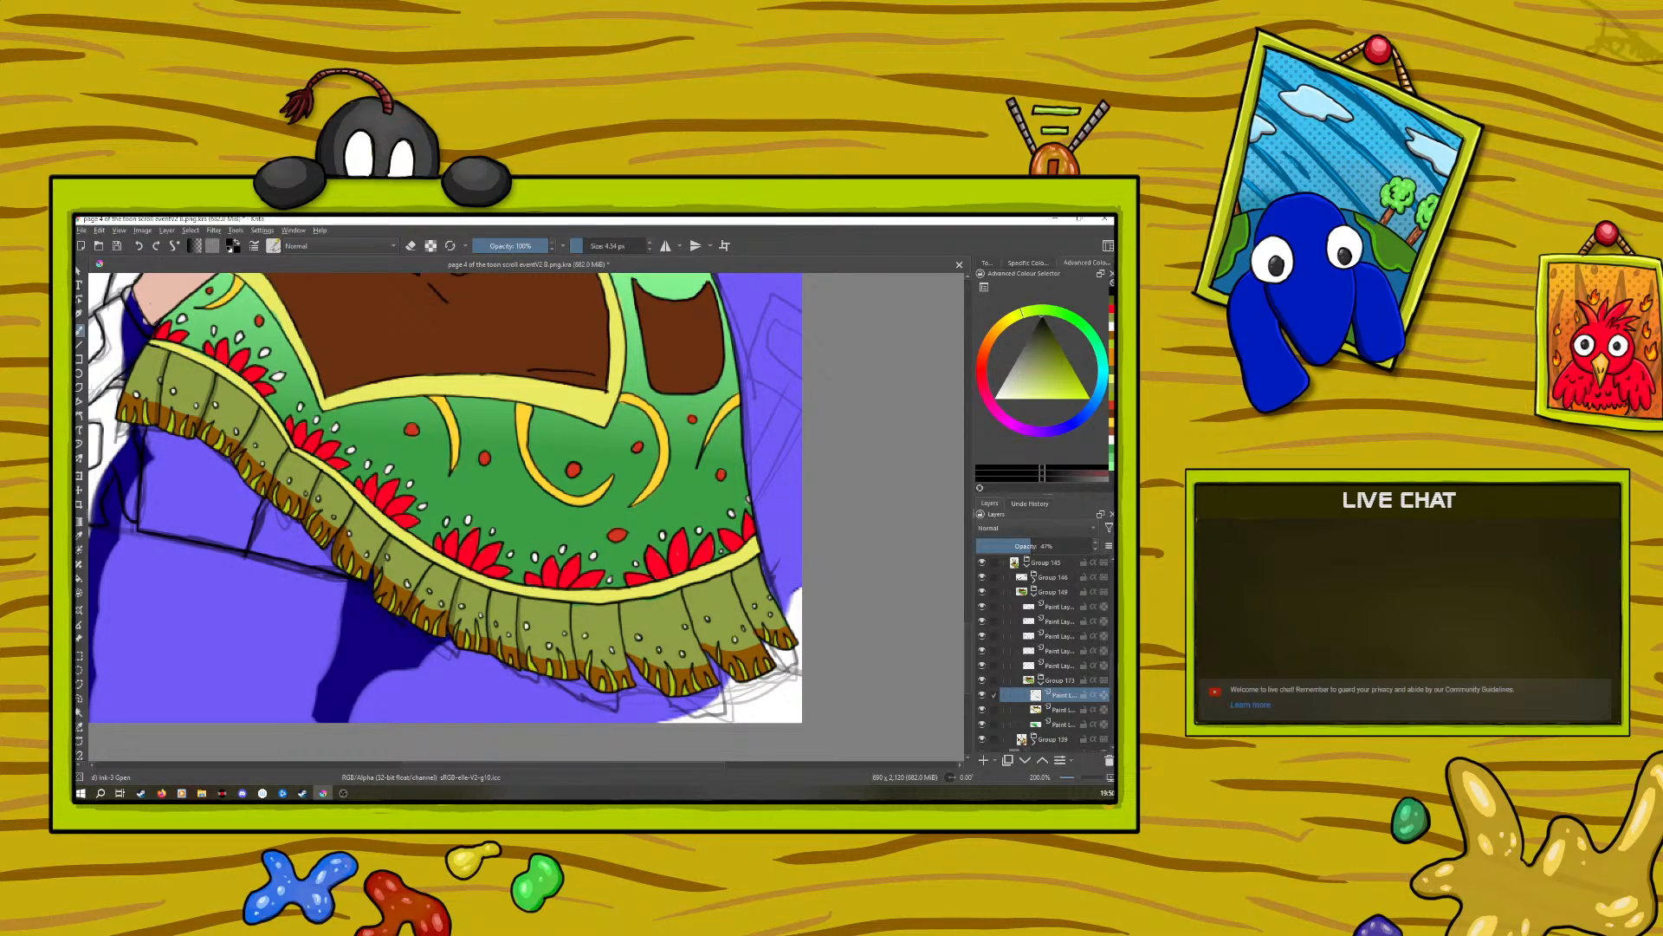
pyautogui.moveTo(573, 635); pyautogui.dragTo(580, 658)
pyautogui.moveTo(658, 685); pyautogui.dragTo(641, 663)
pyautogui.hscroll(5, 445, 499)
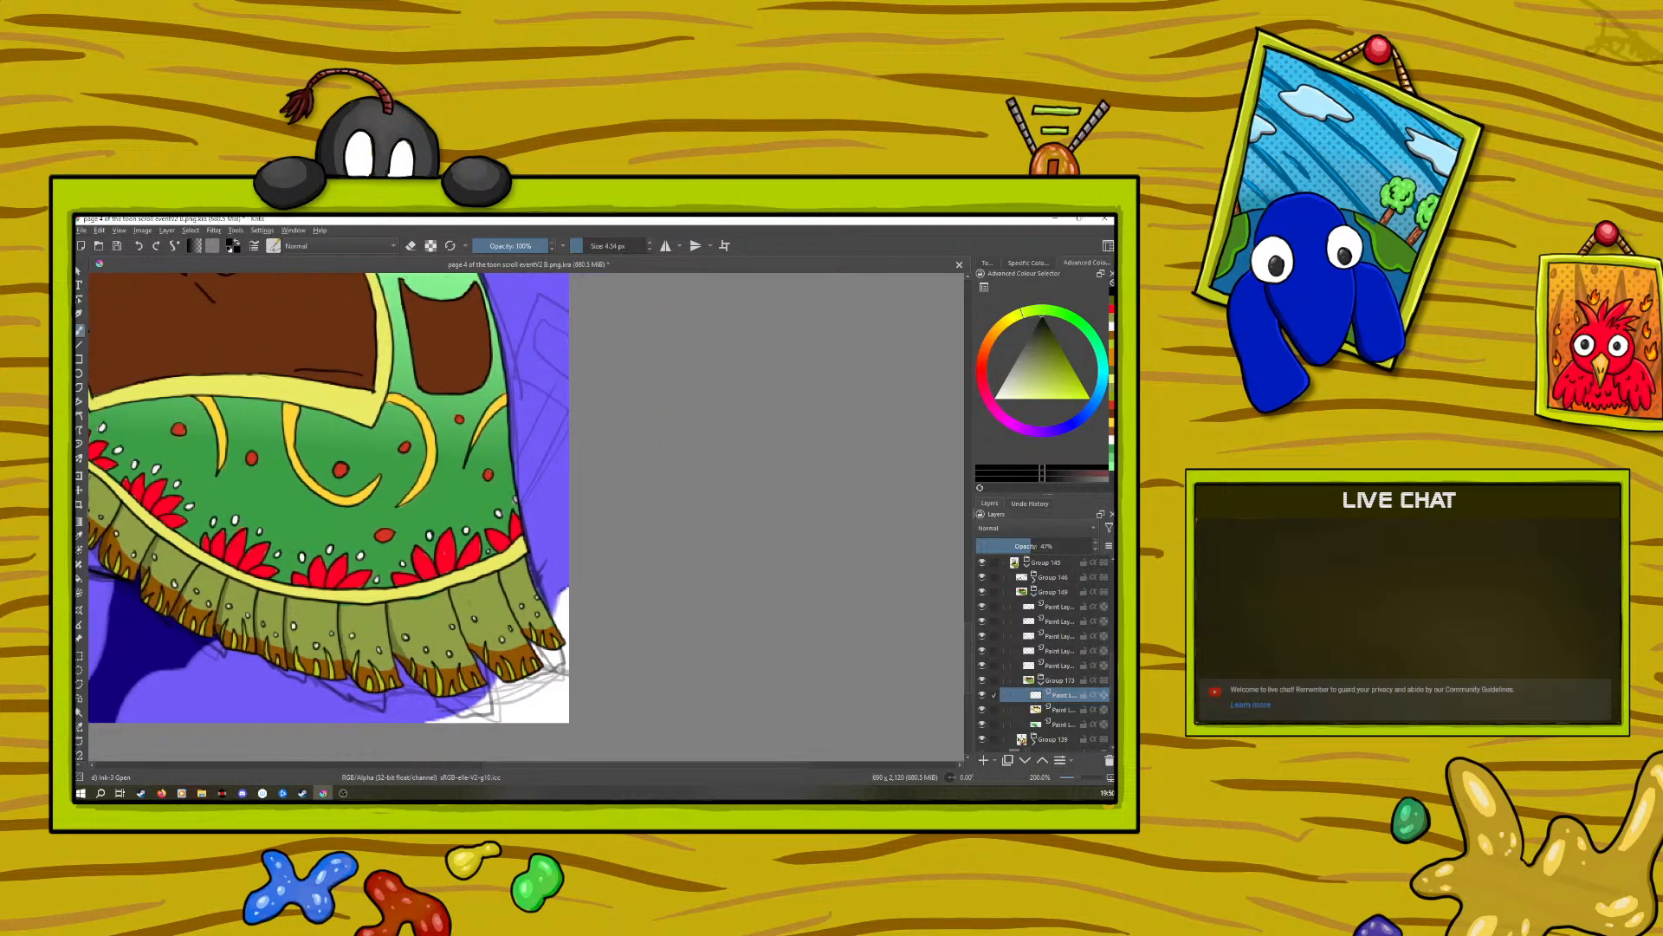
pyautogui.moveTo(485, 655); pyautogui.dragTo(499, 671)
pyautogui.moveTo(513, 611); pyautogui.dragTo(528, 631)
pyautogui.press('1')
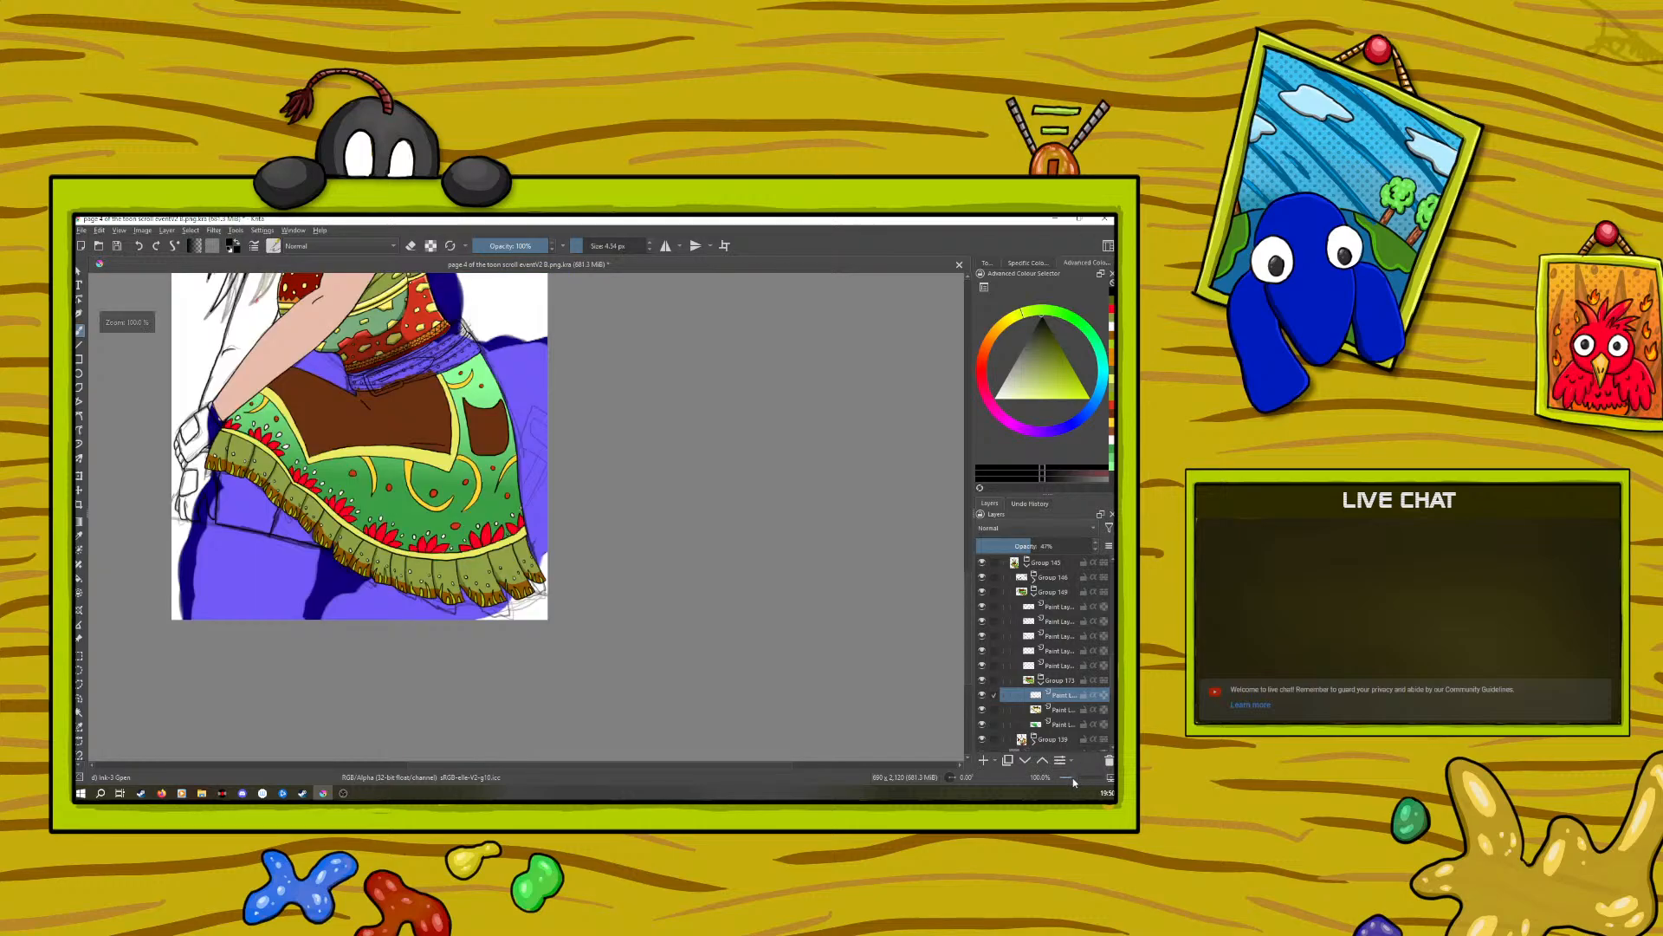
# Step: Try a pale yellow highlight on the ruffle's rightmost fold
pyautogui.moveTo(1074, 783); pyautogui.dragTo(1081, 783)
pyautogui.rightClick(425, 613)
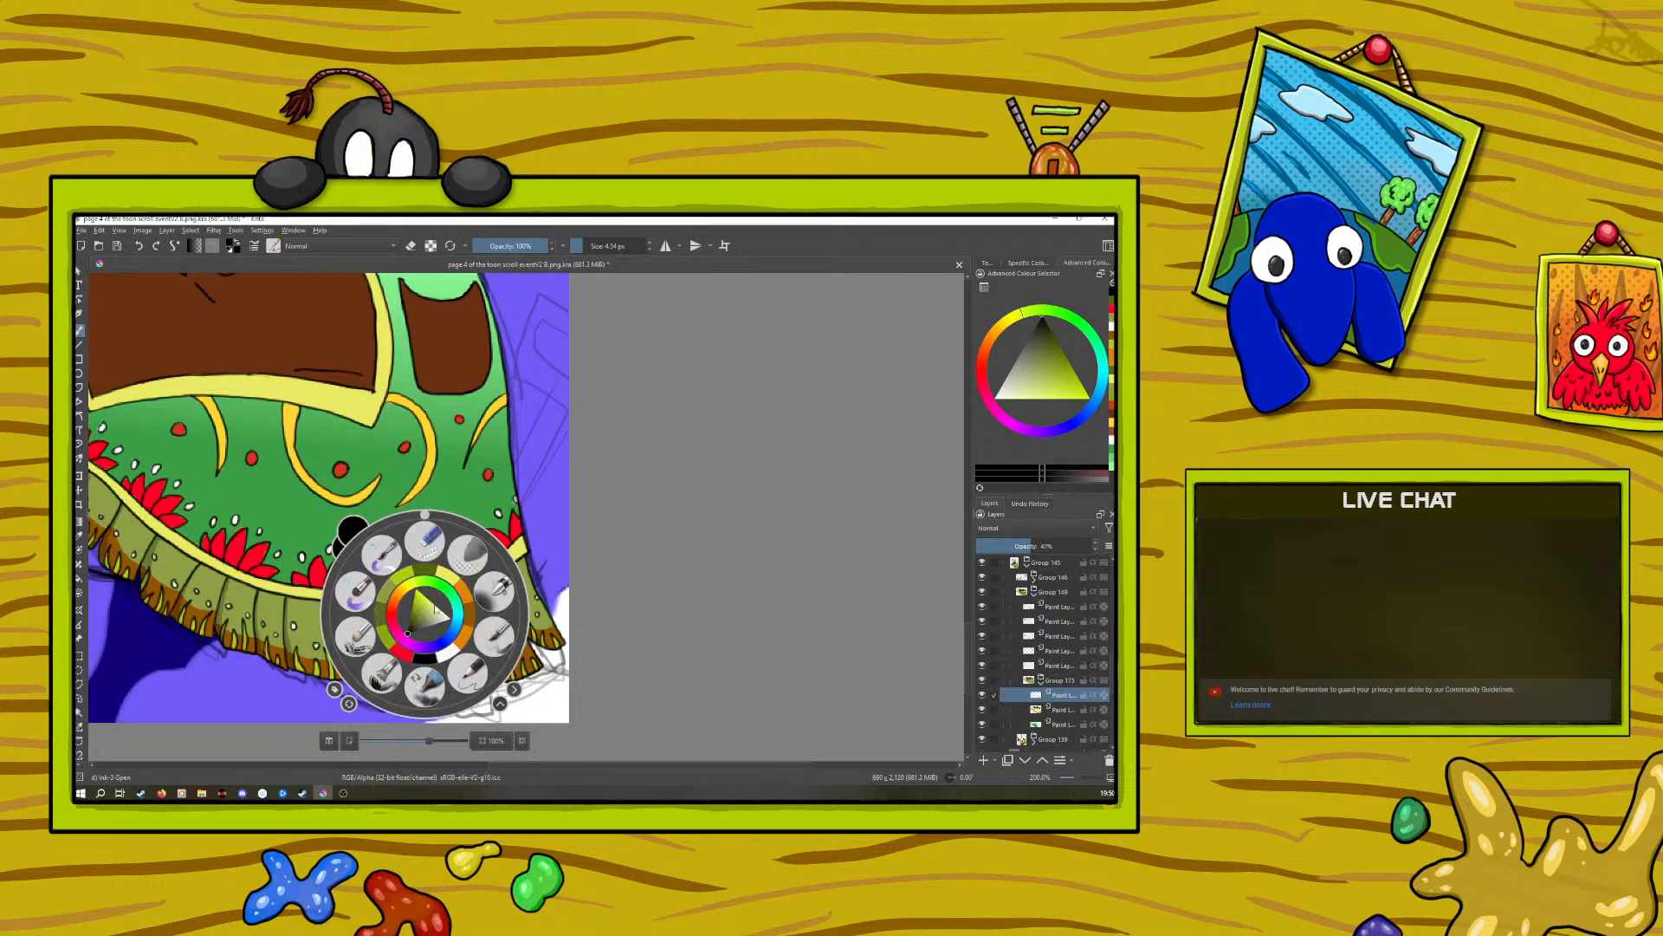
pyautogui.click(440, 607)
pyautogui.click(424, 541)
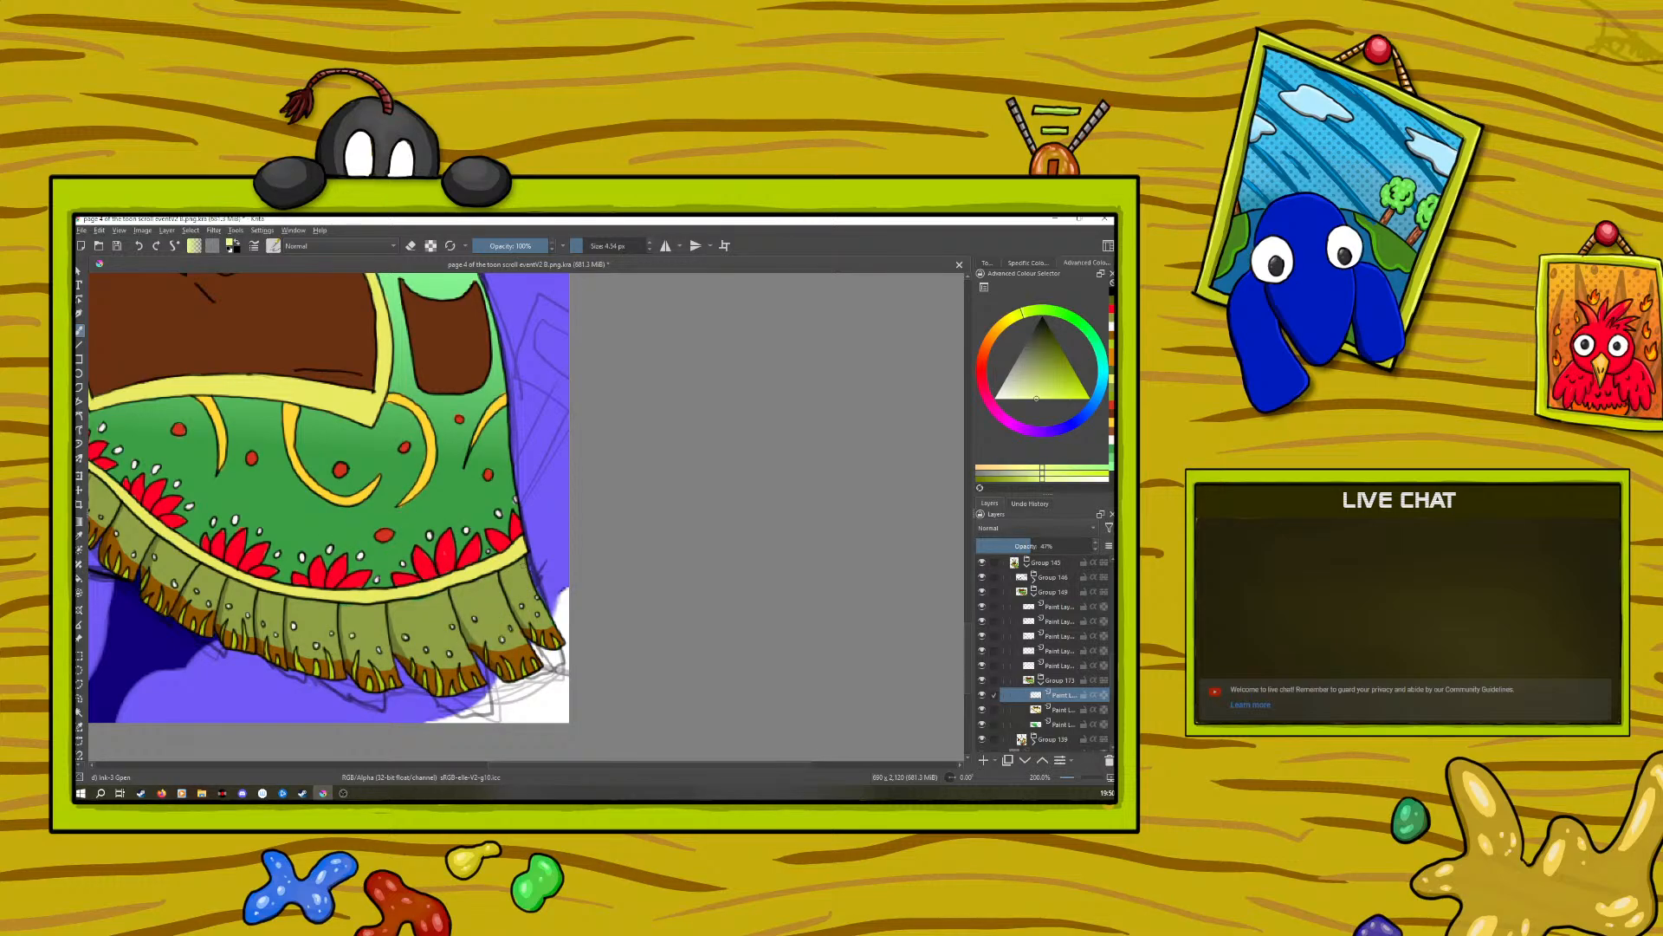
pyautogui.moveTo(555, 630); pyautogui.dragTo(563, 645)
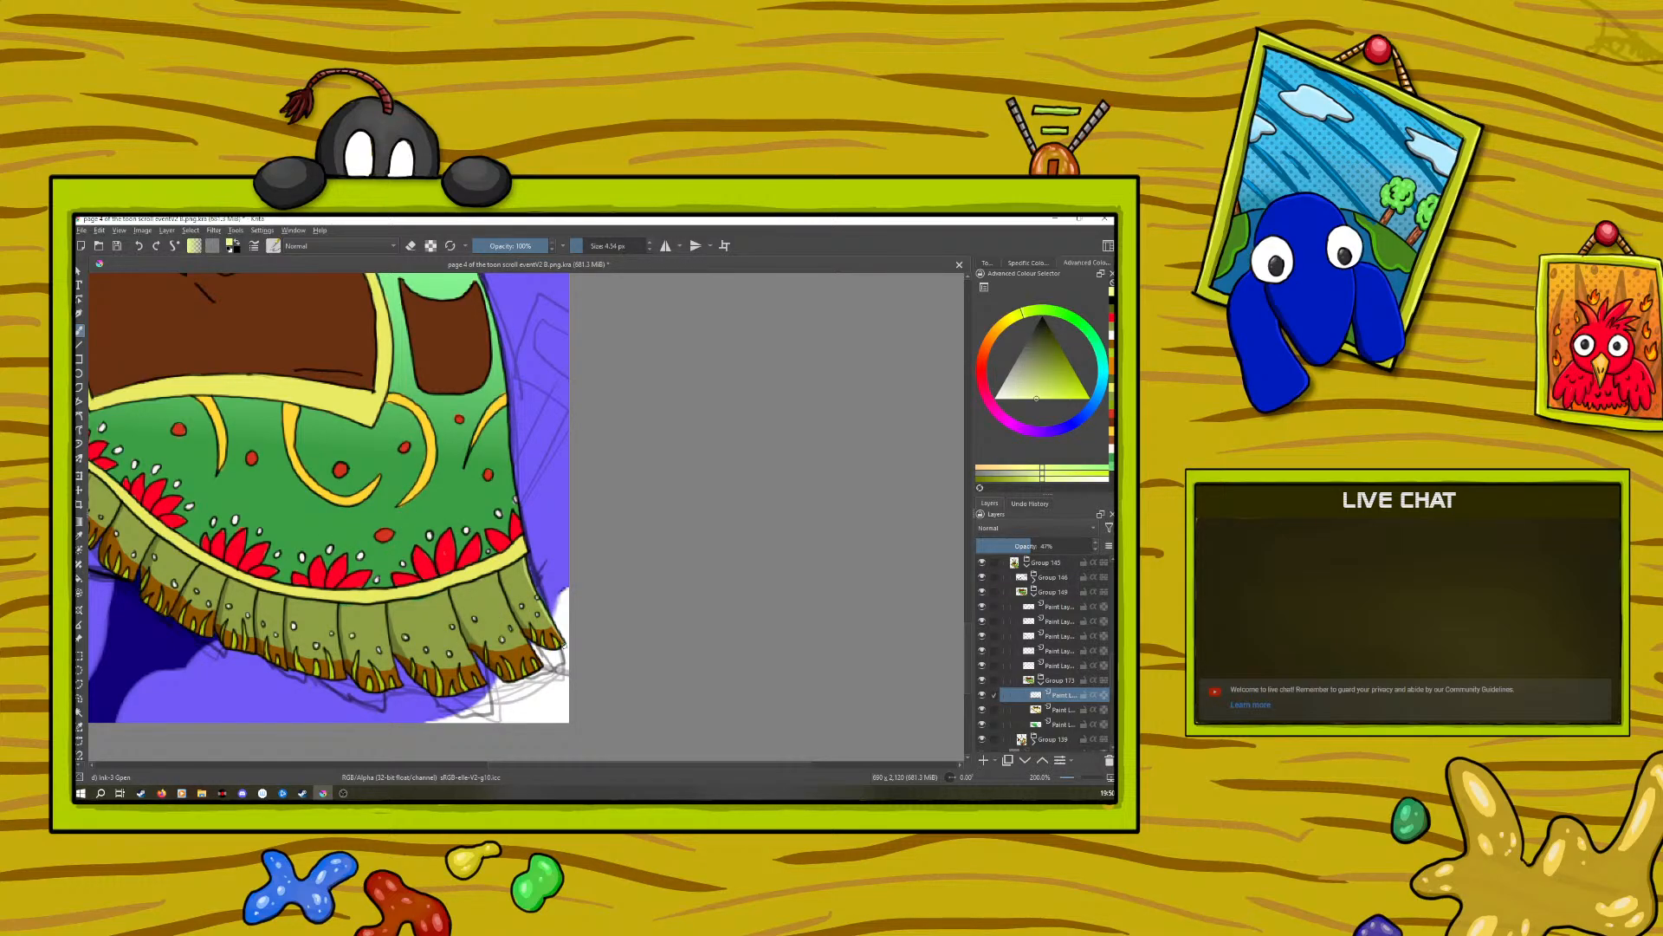
# Step: Try a muted olive and a pale yellow-green for the ruffle highlights and lower the brush opacity
pyautogui.moveTo(1076, 779); pyautogui.dragTo(1075, 782)
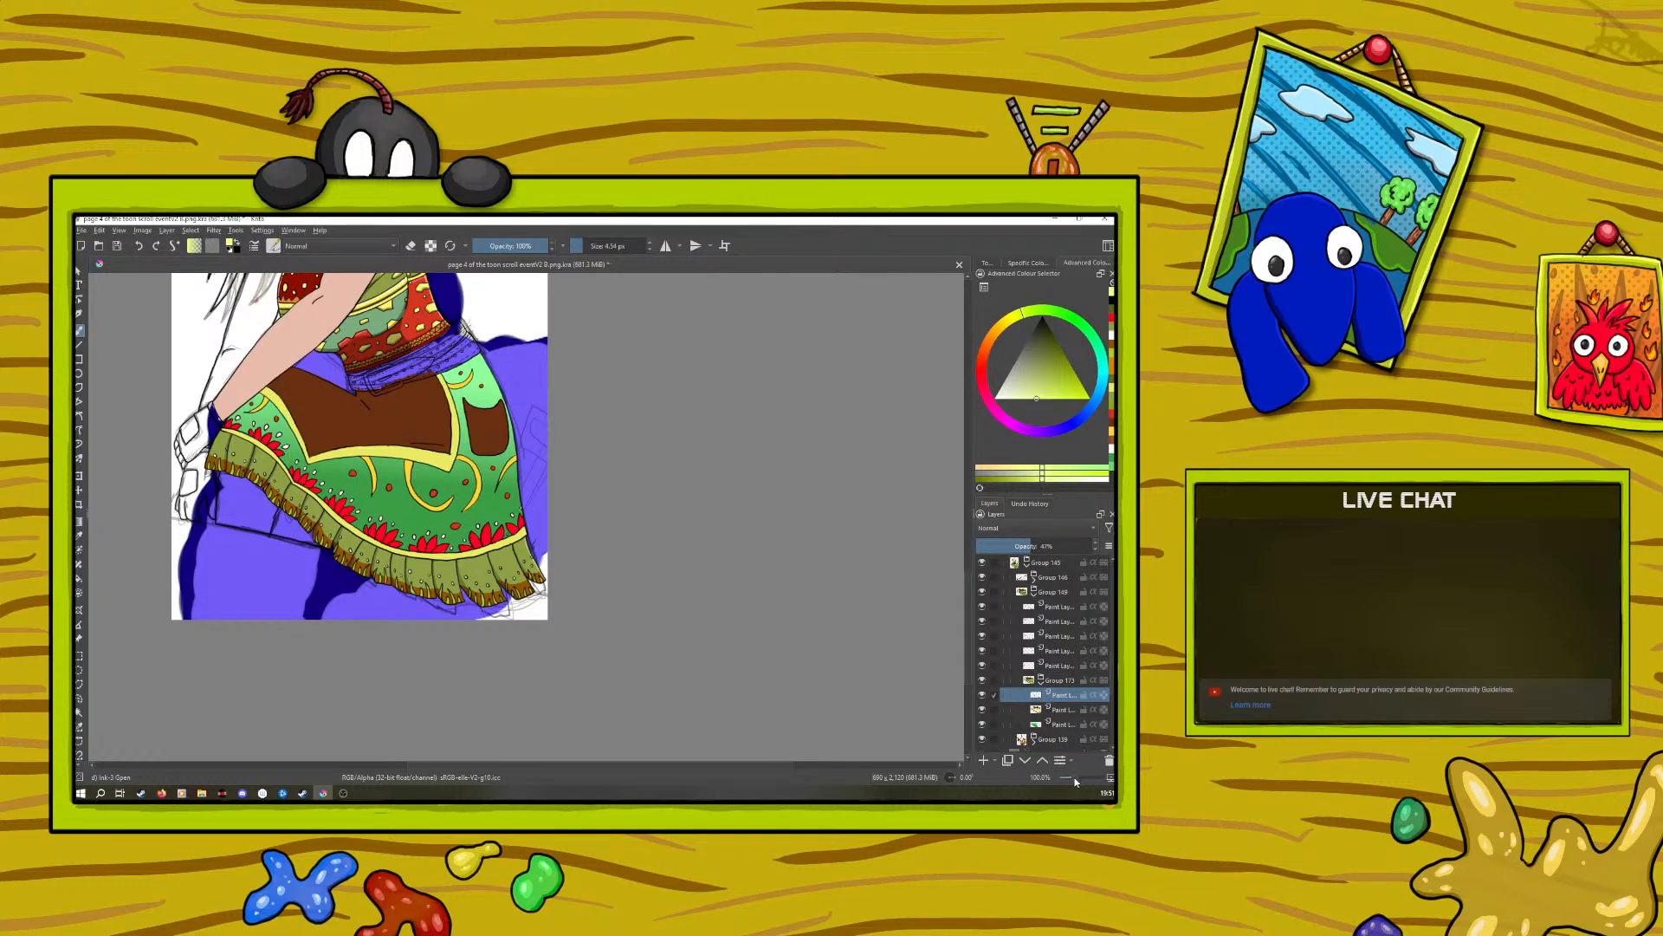
pyautogui.moveTo(1075, 781); pyautogui.dragTo(1079, 782)
pyautogui.rightClick(479, 592)
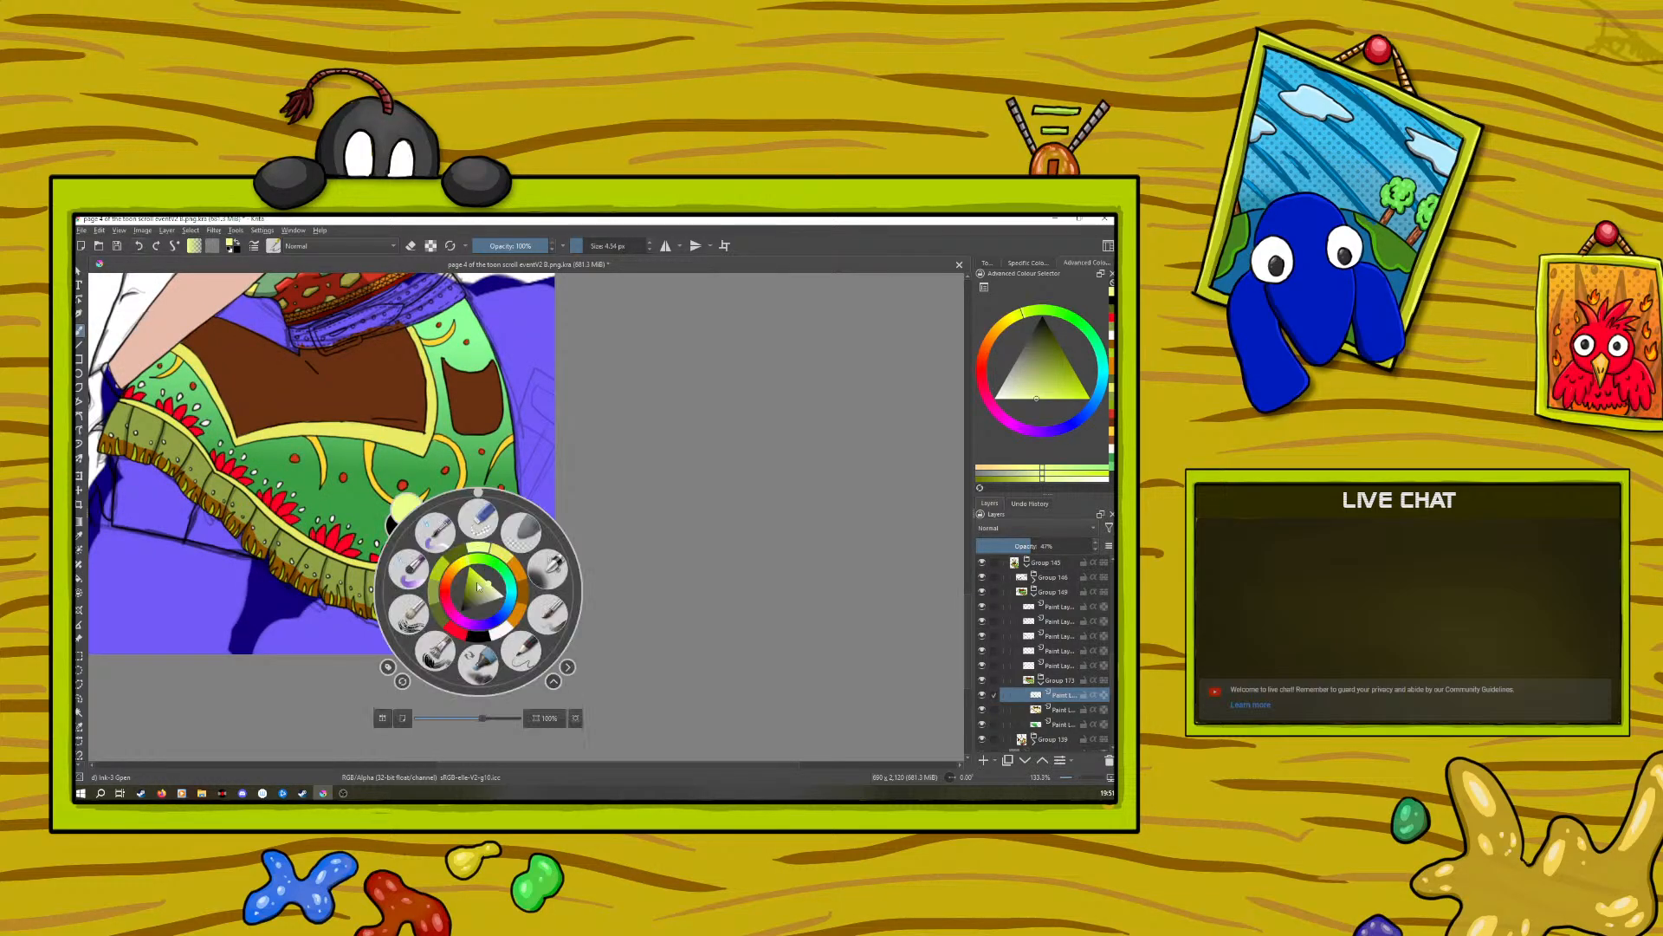
pyautogui.click(487, 589)
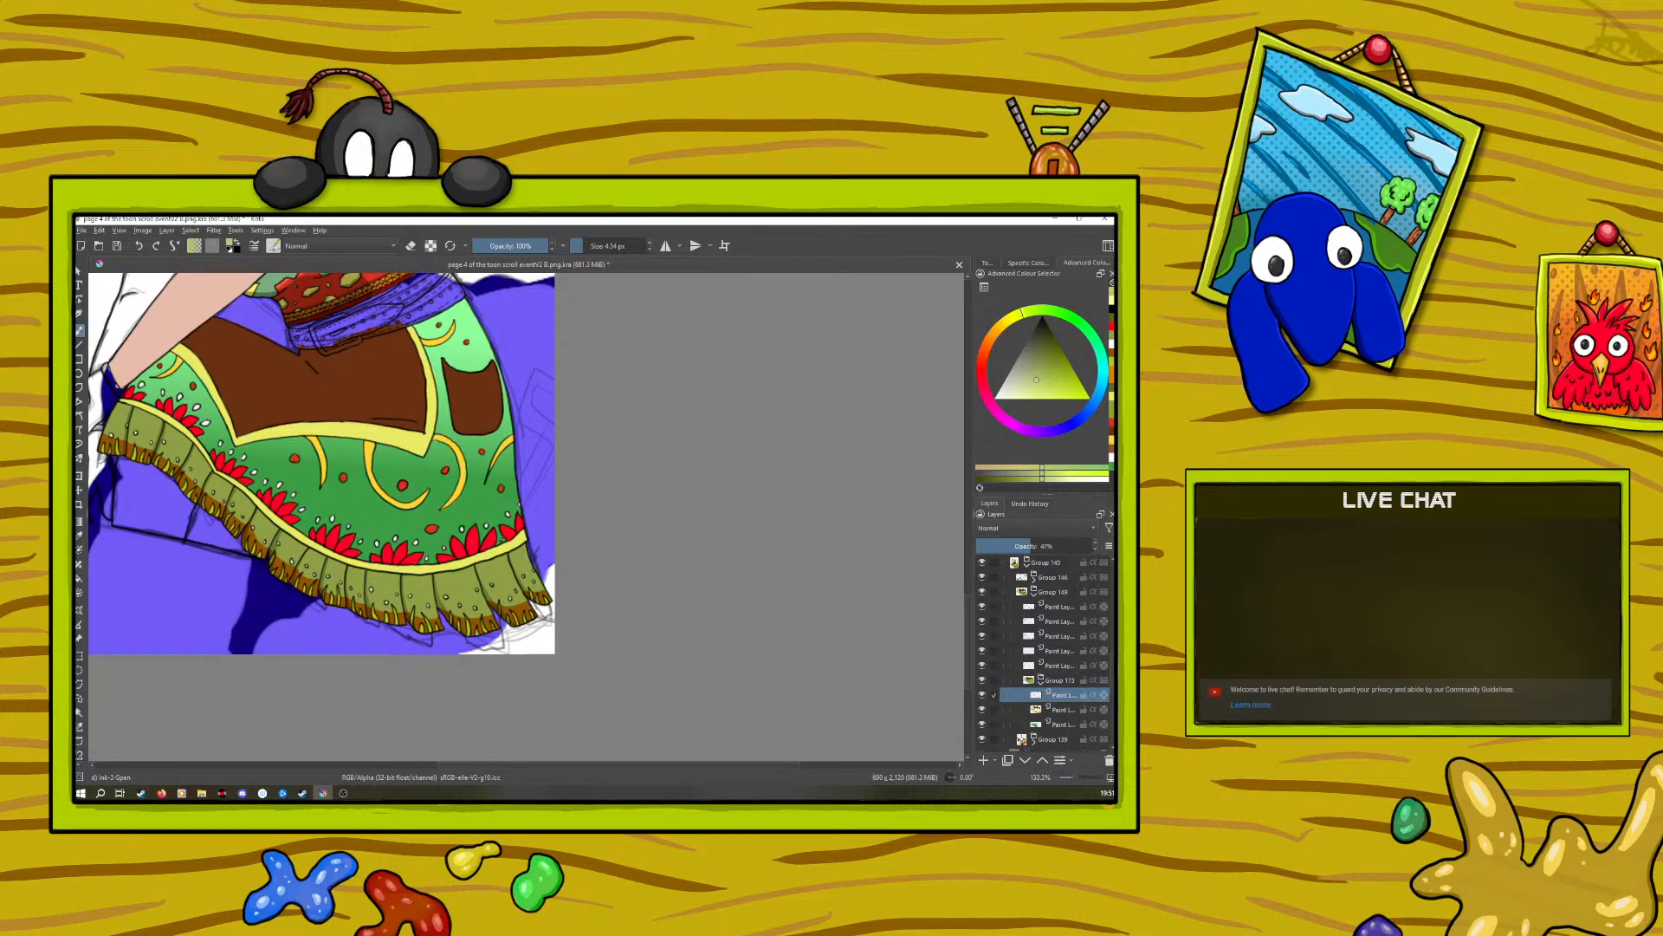
pyautogui.rightClick(486, 545)
pyautogui.click(500, 544)
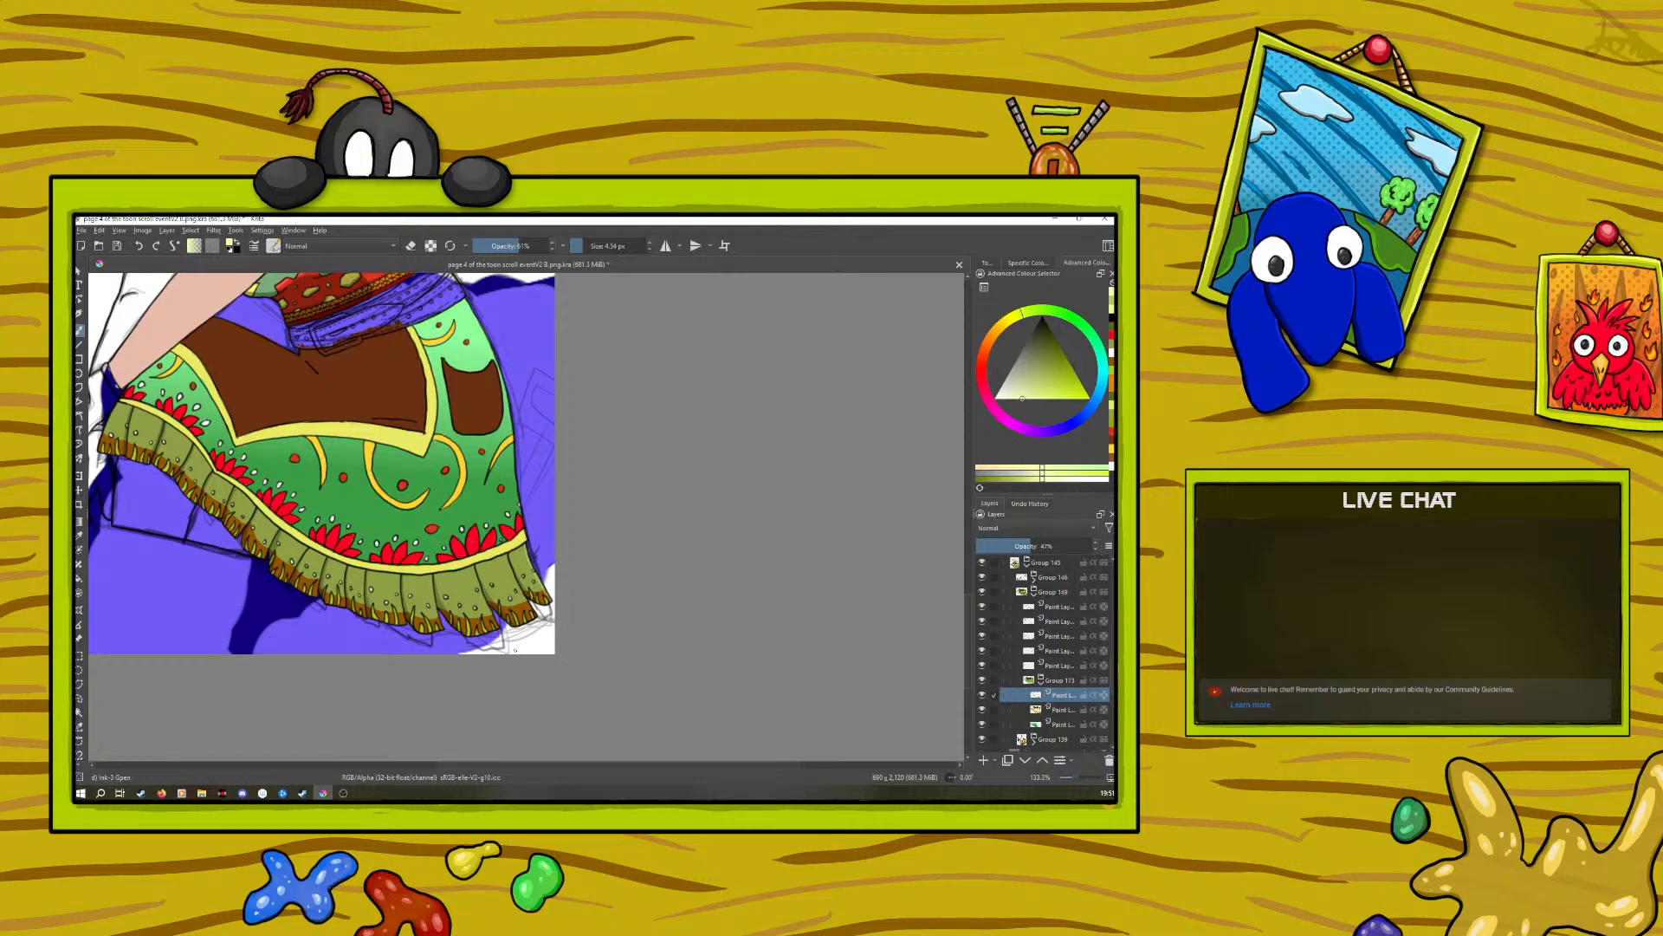
pyautogui.click(508, 246)
# Step: Try further olive and pale yellow highlight tones on the ruffle with the semi-transparent brush
pyautogui.rightClick(487, 529)
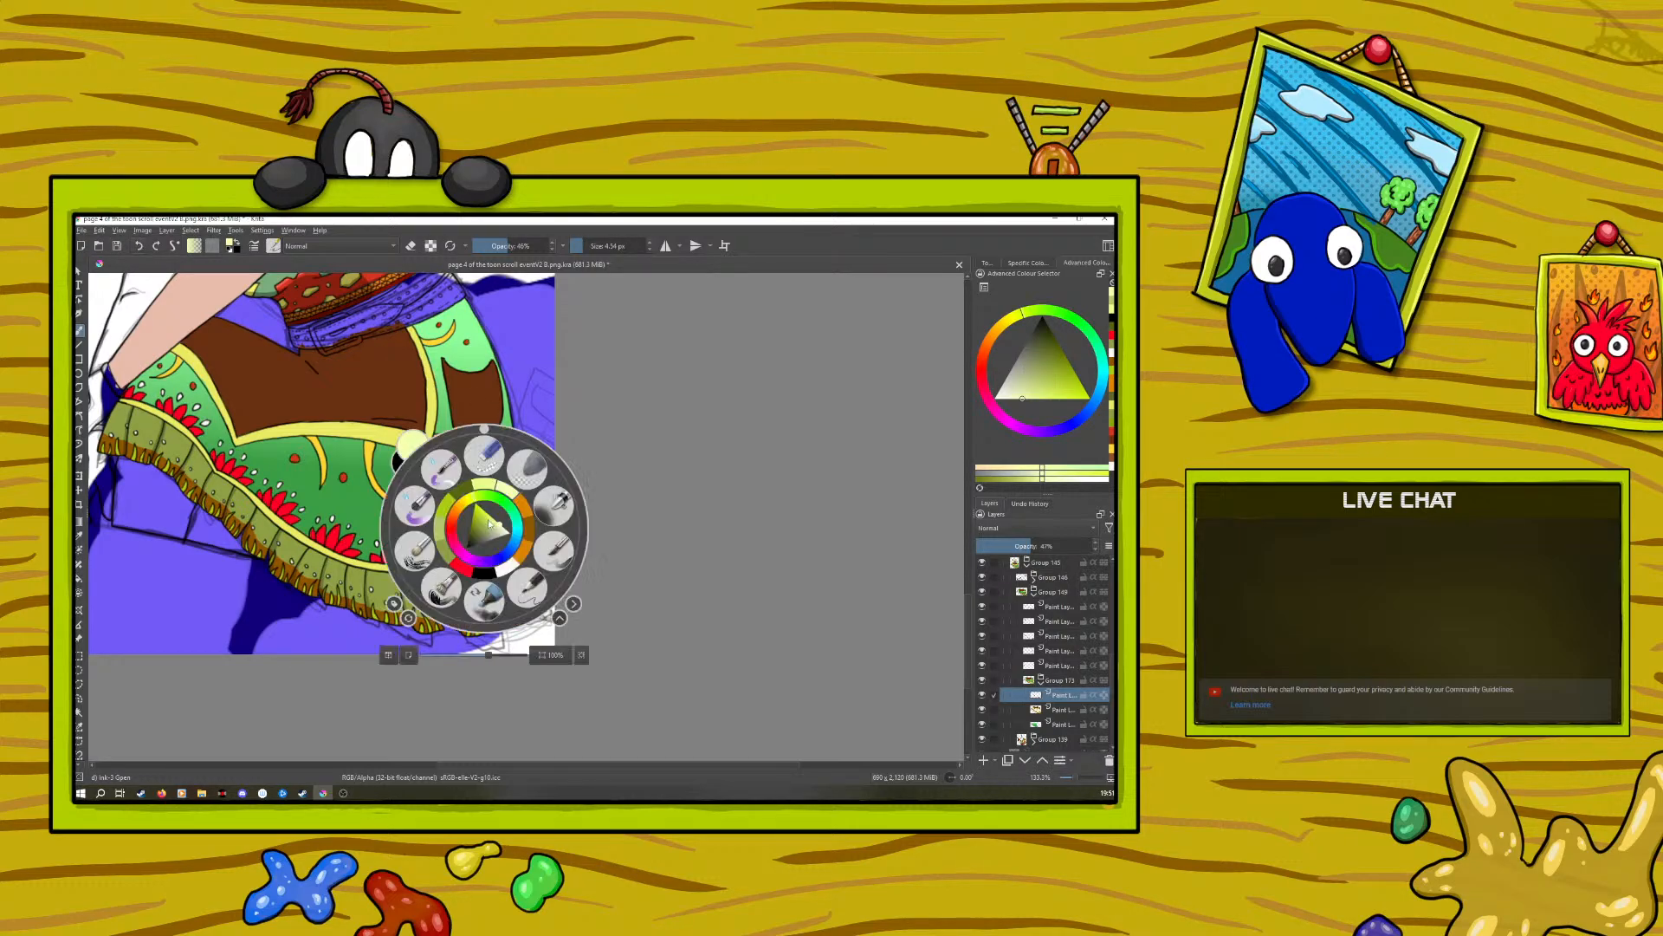
pyautogui.moveTo(498, 526); pyautogui.dragTo(492, 529)
pyautogui.click(500, 280)
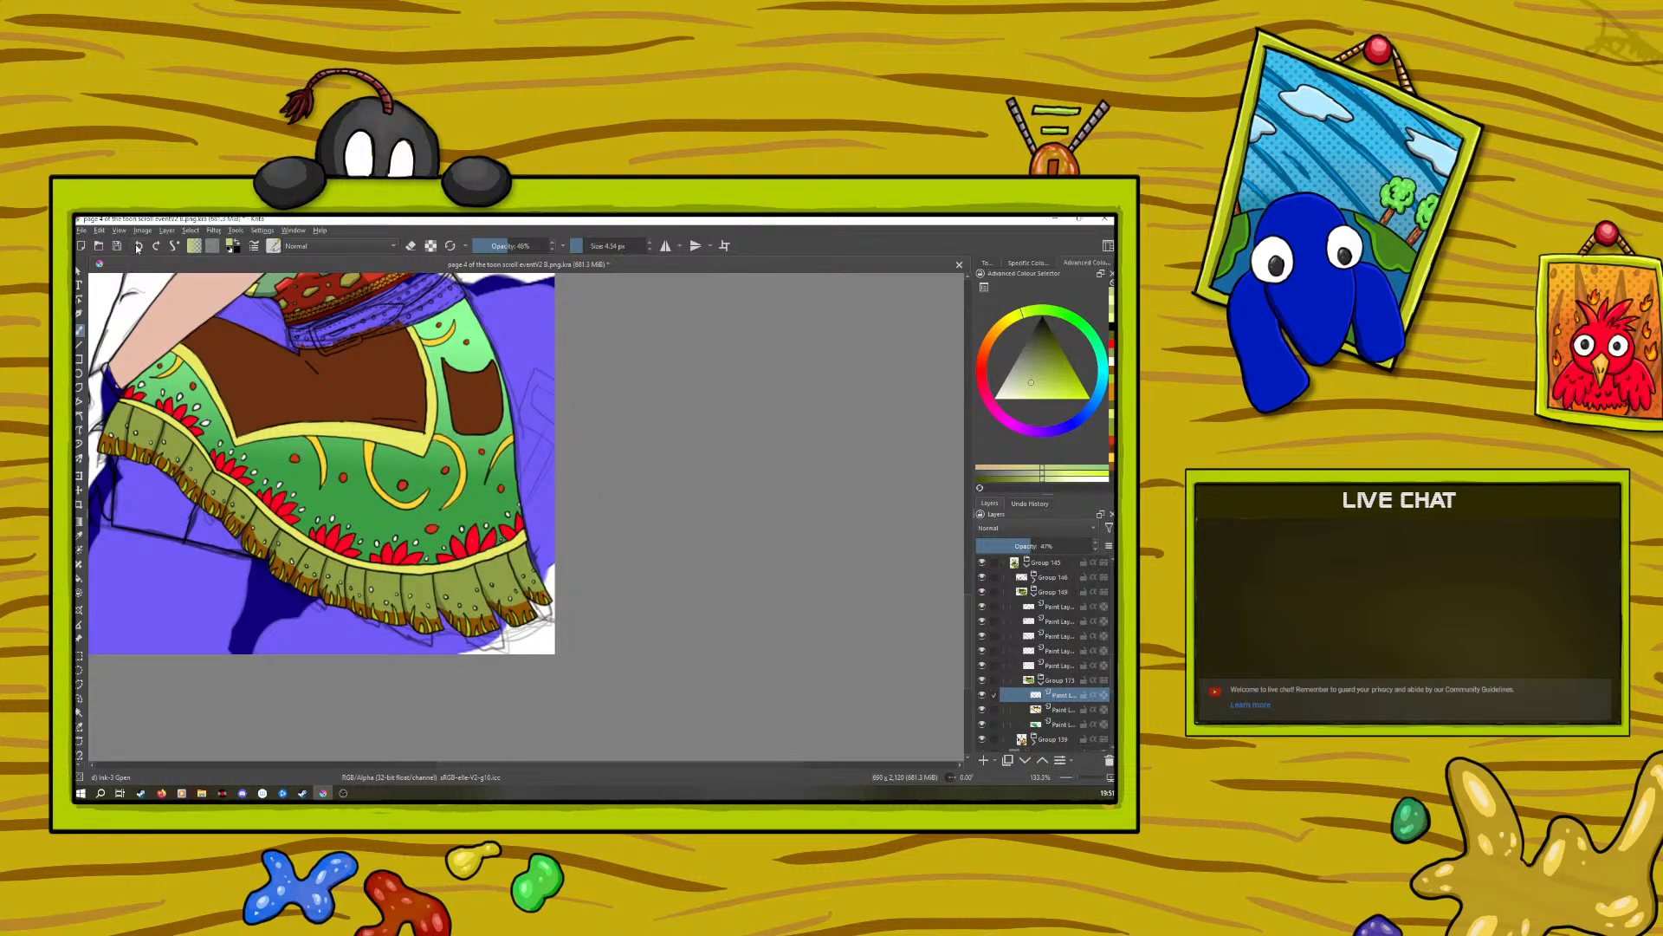
pyautogui.rightClick(441, 463)
pyautogui.moveTo(448, 460); pyautogui.dragTo(454, 455)
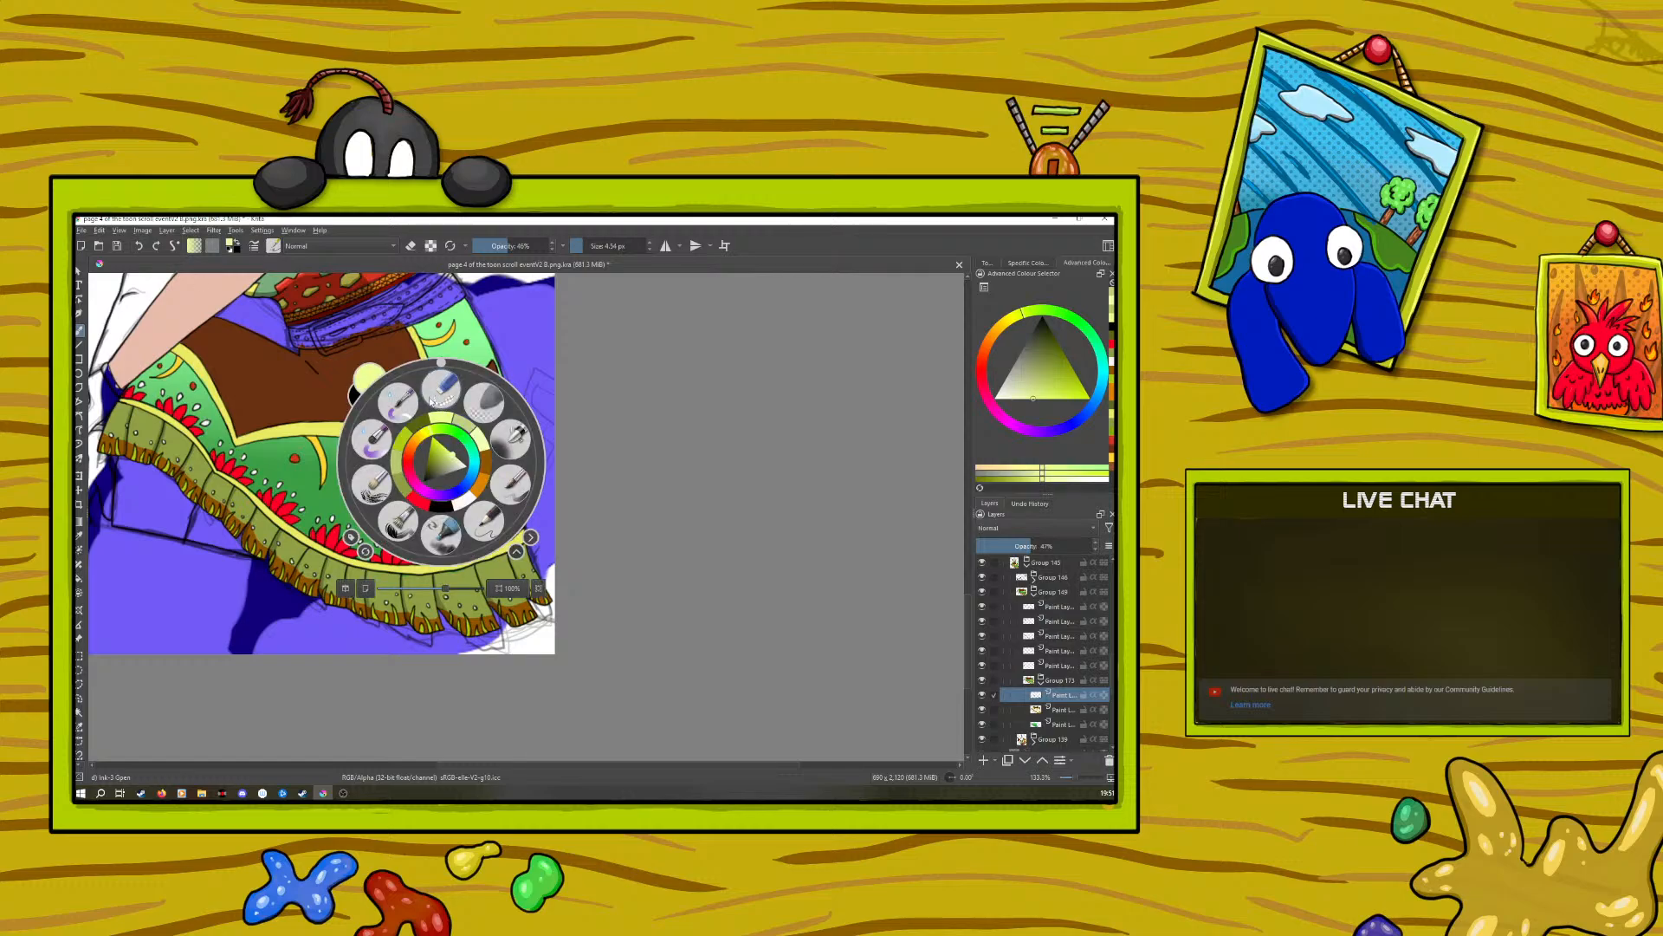
pyautogui.click(443, 344)
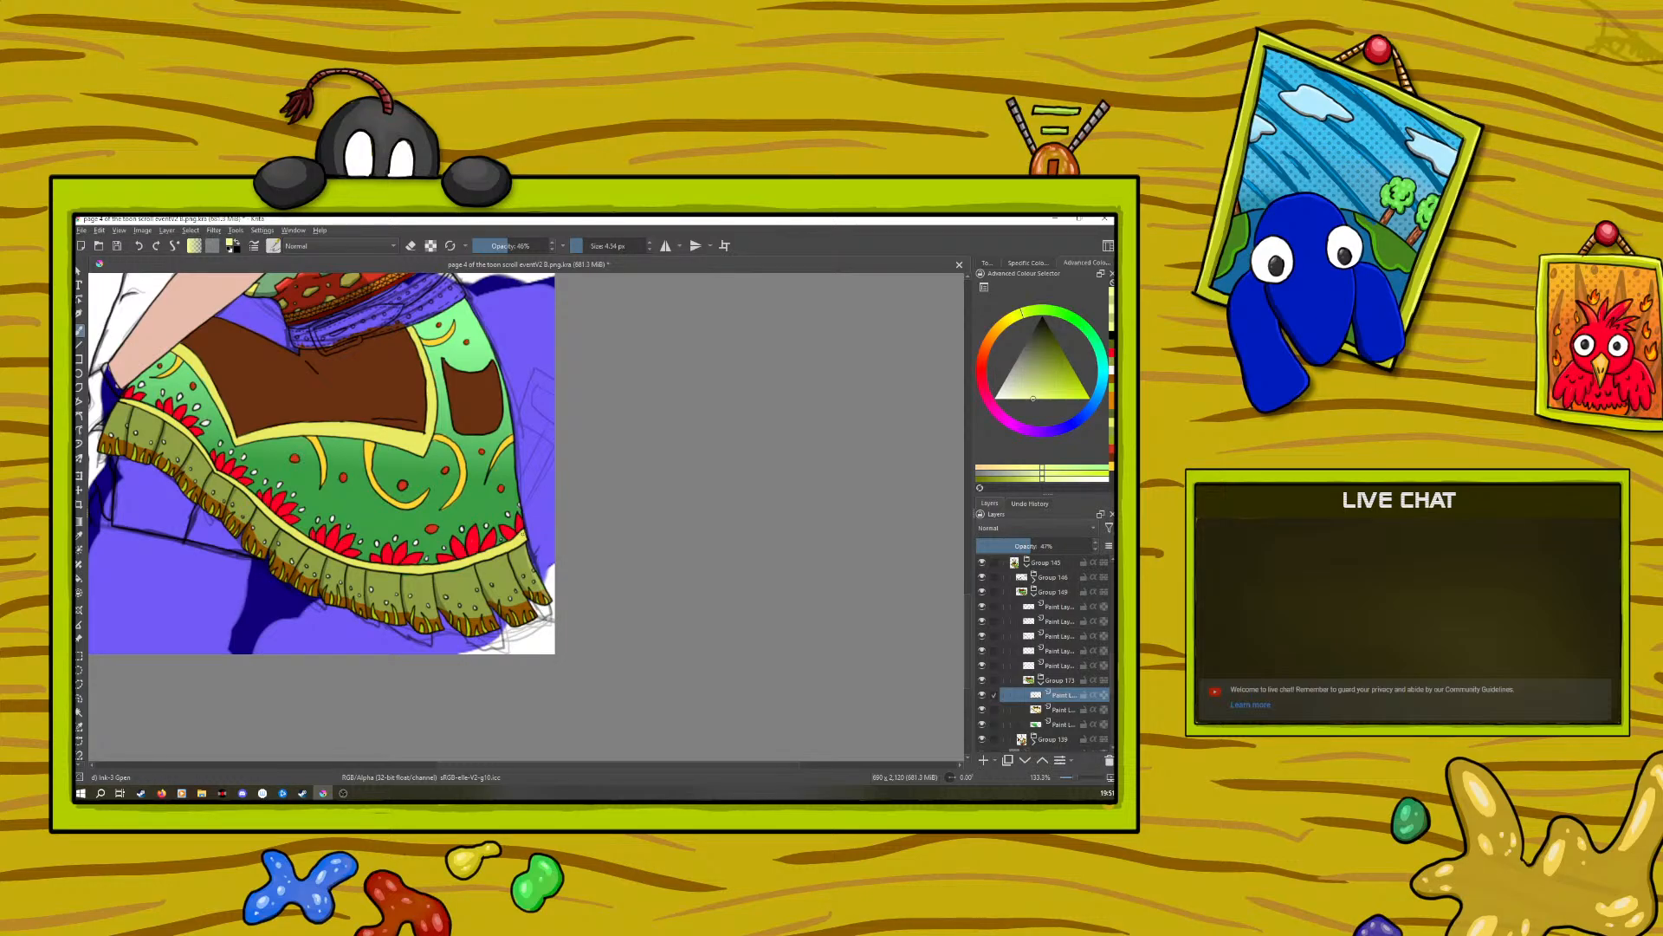
pyautogui.moveTo(1073, 776); pyautogui.dragTo(1076, 778)
# Step: Reset the brush to black at 100% opacity and rotate the canvas so the ruffle's end points upward
pyautogui.rightClick(315, 604)
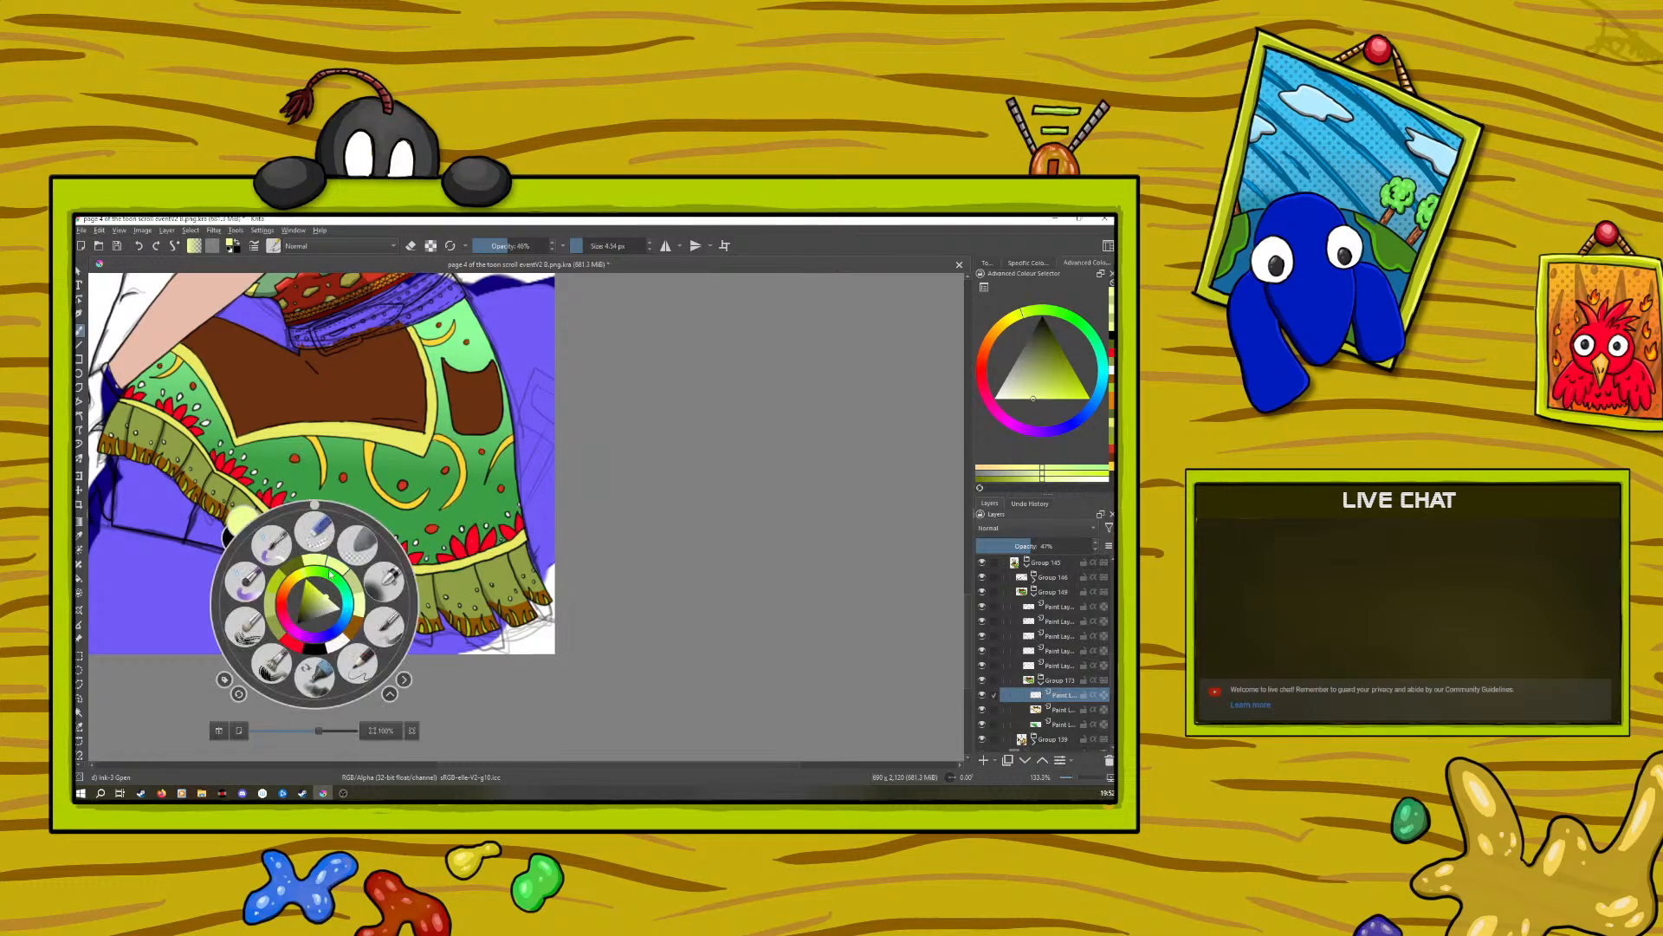
pyautogui.click(314, 648)
pyautogui.rightClick(314, 648)
pyautogui.moveTo(528, 247); pyautogui.dragTo(588, 259)
pyautogui.rightClick(203, 487)
pyautogui.moveTo(203, 387); pyautogui.dragTo(173, 504)
pyautogui.rightClick(174, 504)
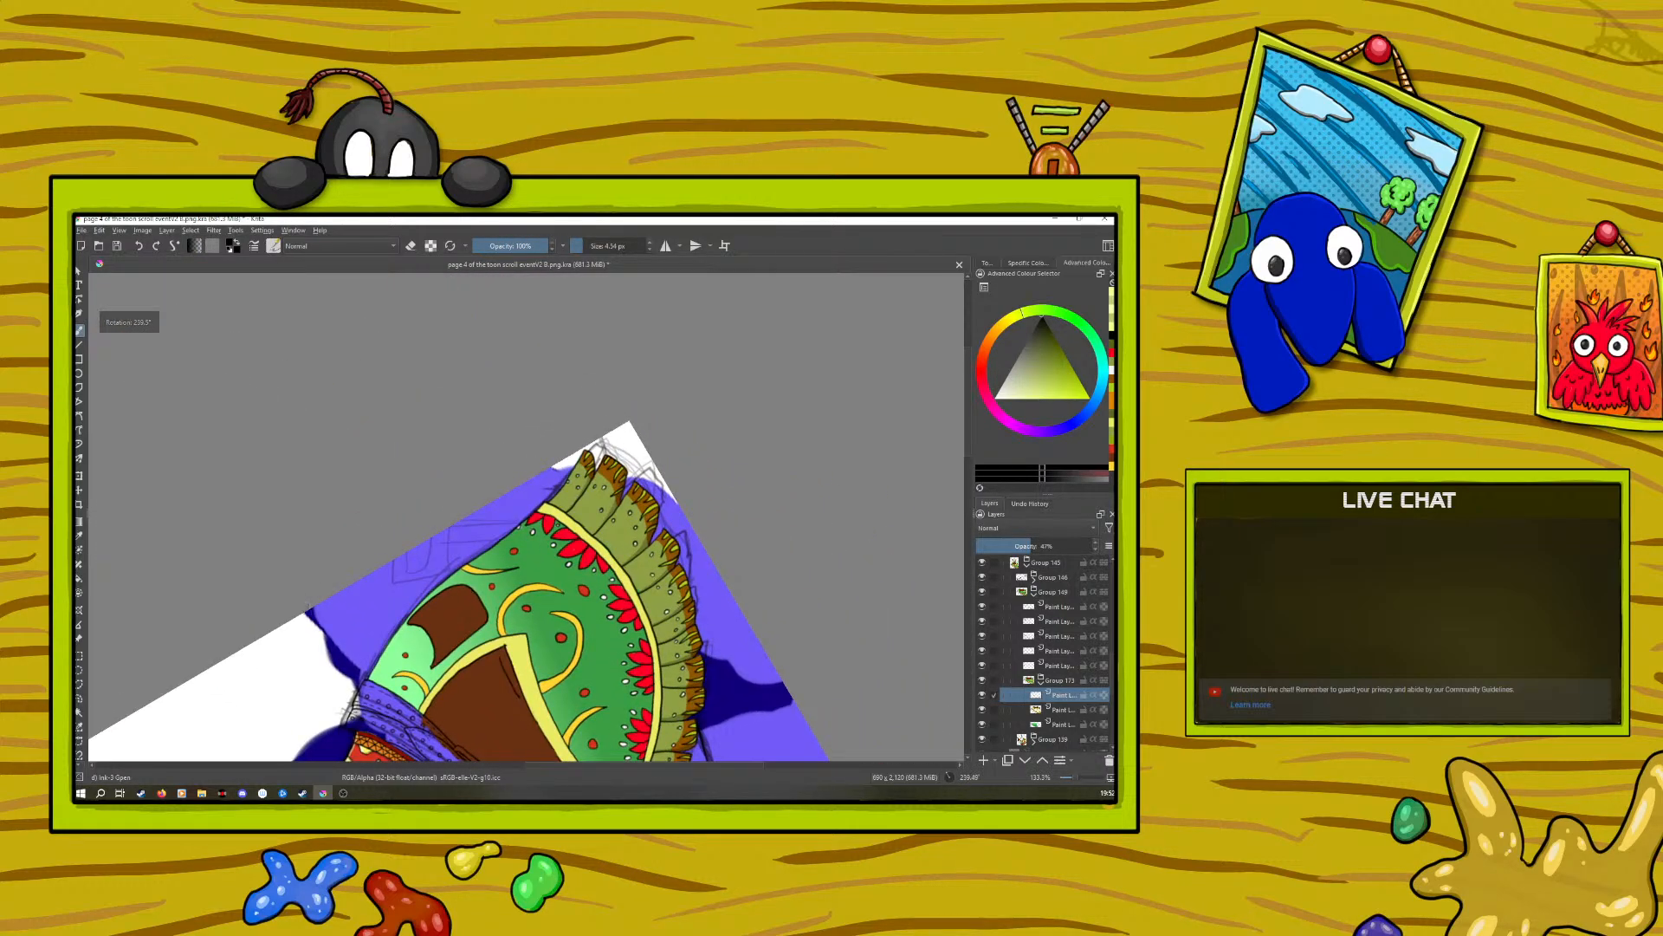
pyautogui.moveTo(967, 442); pyautogui.dragTo(969, 462)
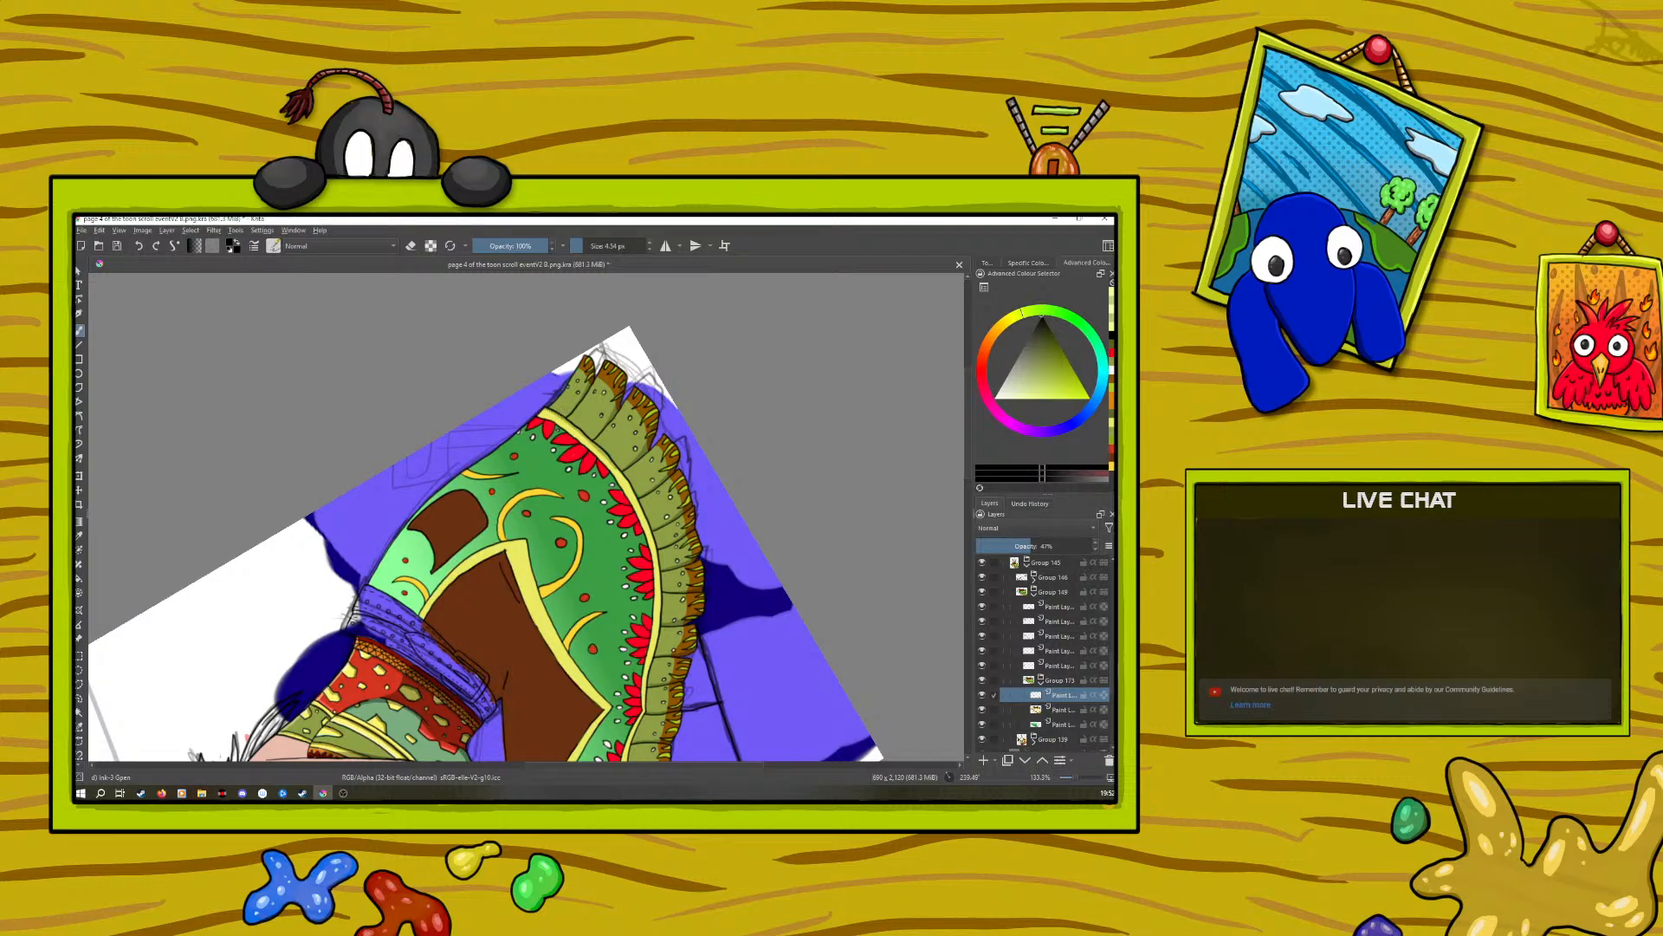
# Step: Try a black shading stroke across the ruffle's folds and undo the last two strokes
pyautogui.moveTo(617, 468); pyautogui.dragTo(633, 490)
pyautogui.click(139, 246)
pyautogui.click(139, 246)
# Step: Select the ruffle's colour layer below the shading layer and sample the ruffle's olive for the brush
pyautogui.click(1062, 710)
pyautogui.click(79, 536)
pyautogui.click(559, 409)
pyautogui.press('b')
# Step: Adjust the brush to a yellowish olive, turn on alpha preservation and paint along the edge of the ruffle's end fold
pyautogui.rightClick(355, 561)
pyautogui.click(352, 563)
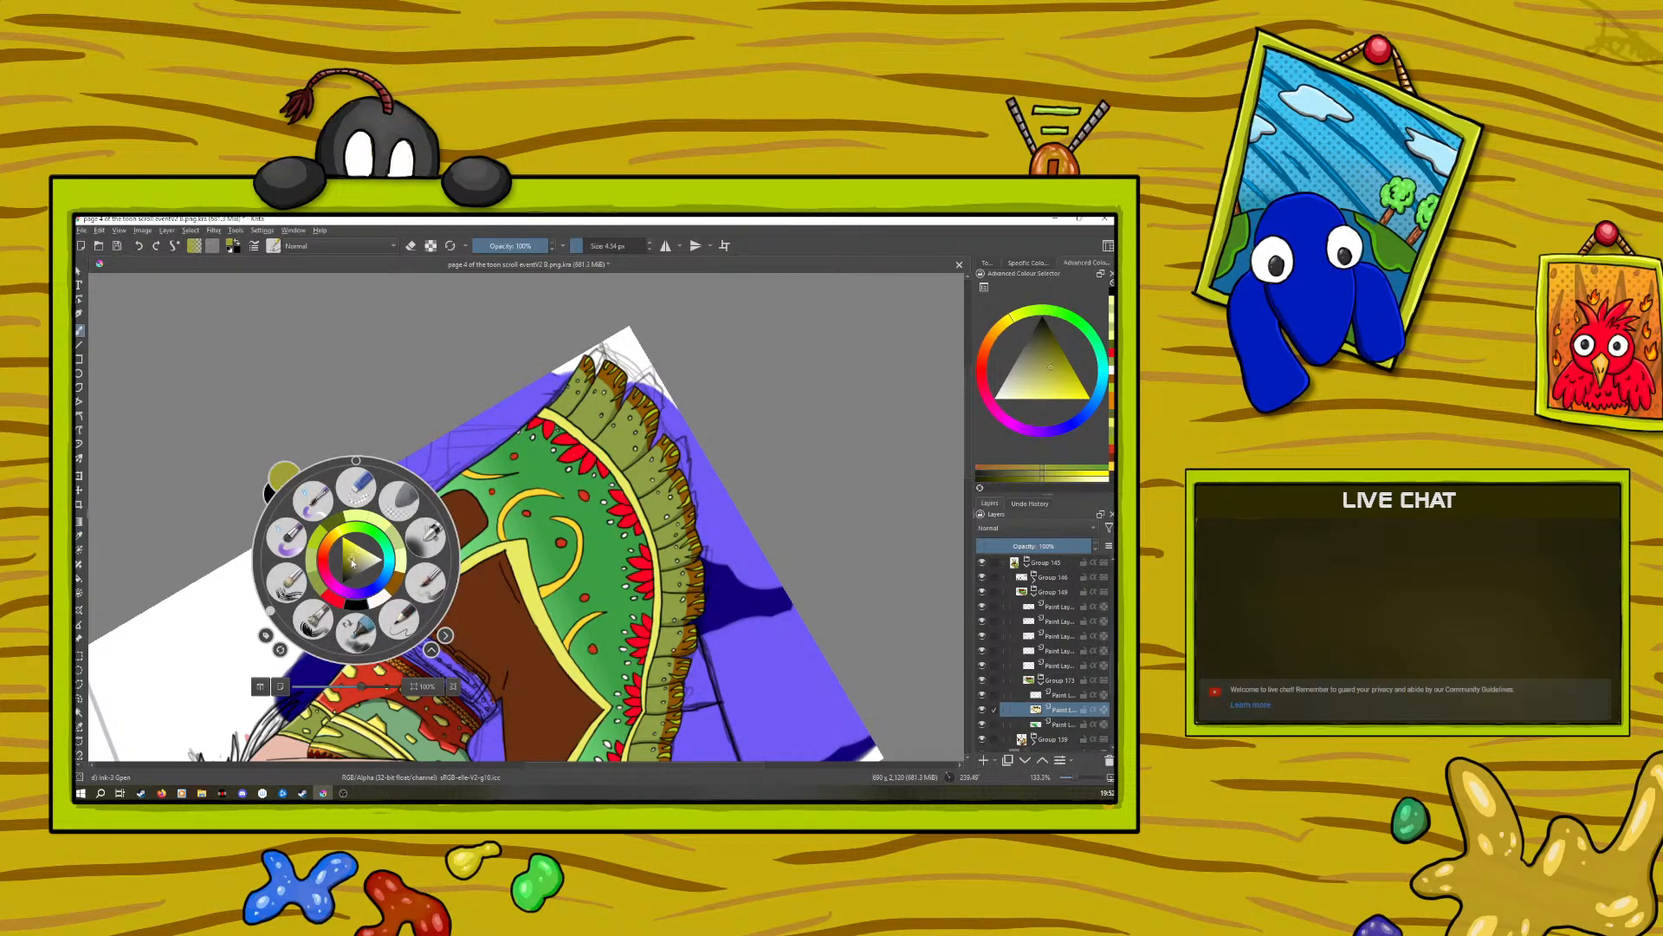
pyautogui.click(300, 475)
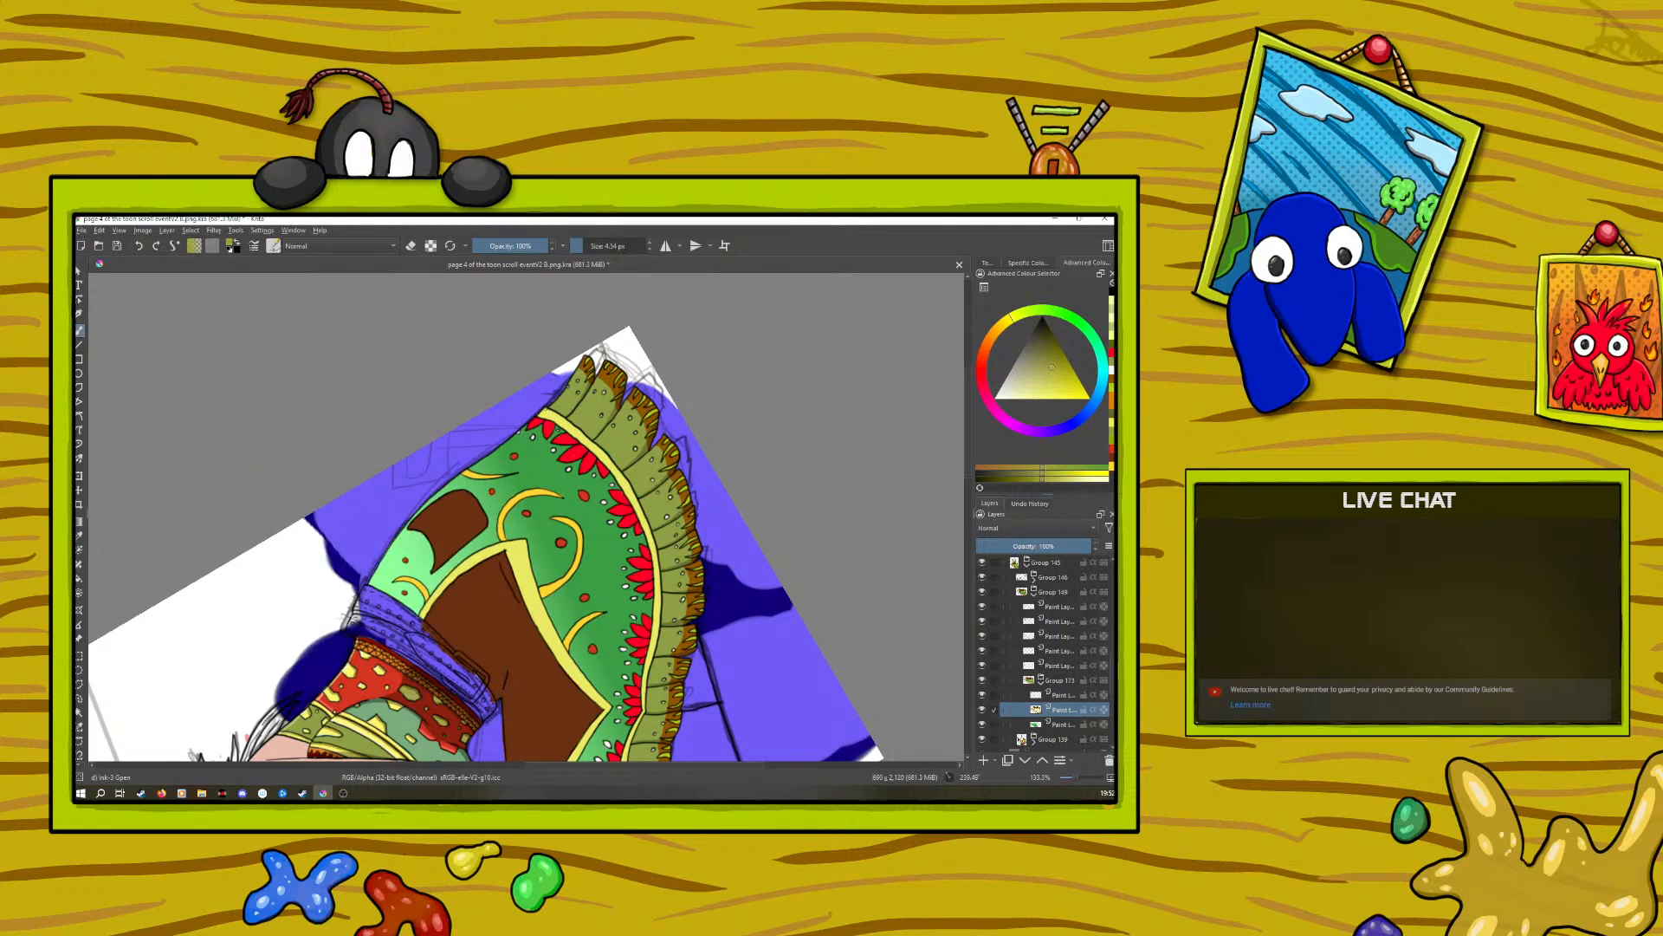
pyautogui.click(430, 245)
pyautogui.moveTo(549, 408); pyautogui.dragTo(564, 387)
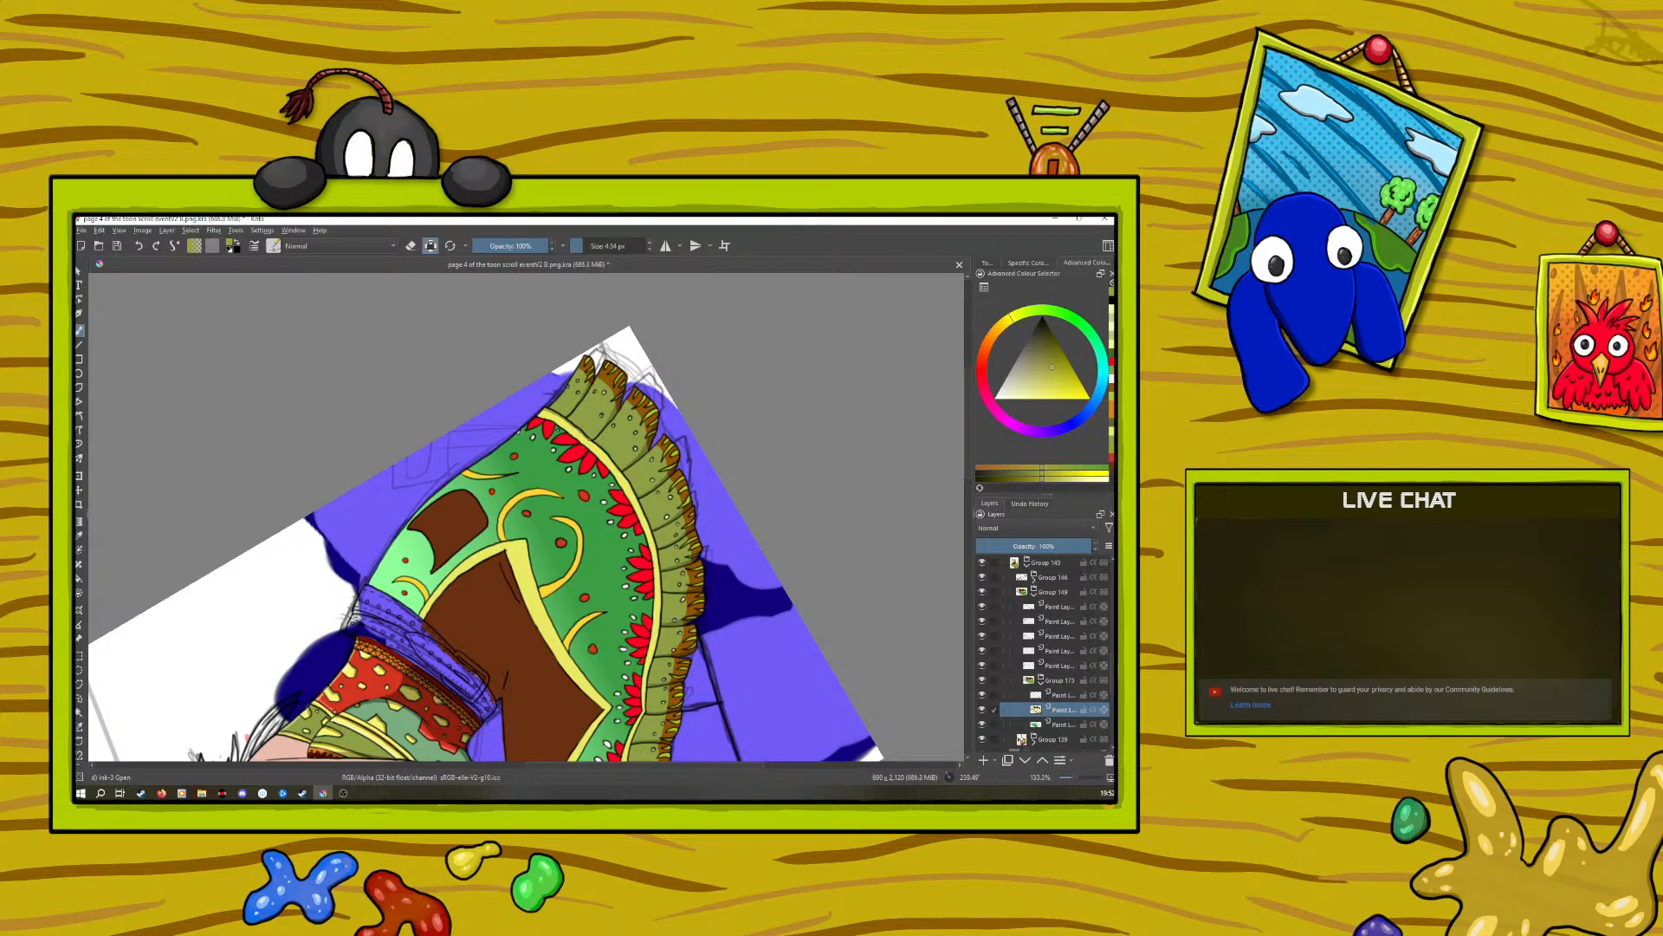
# Step: Turn the canvas so the skirt lies sideways and lighten the brush's yellowish olive
pyautogui.rightClick(373, 518)
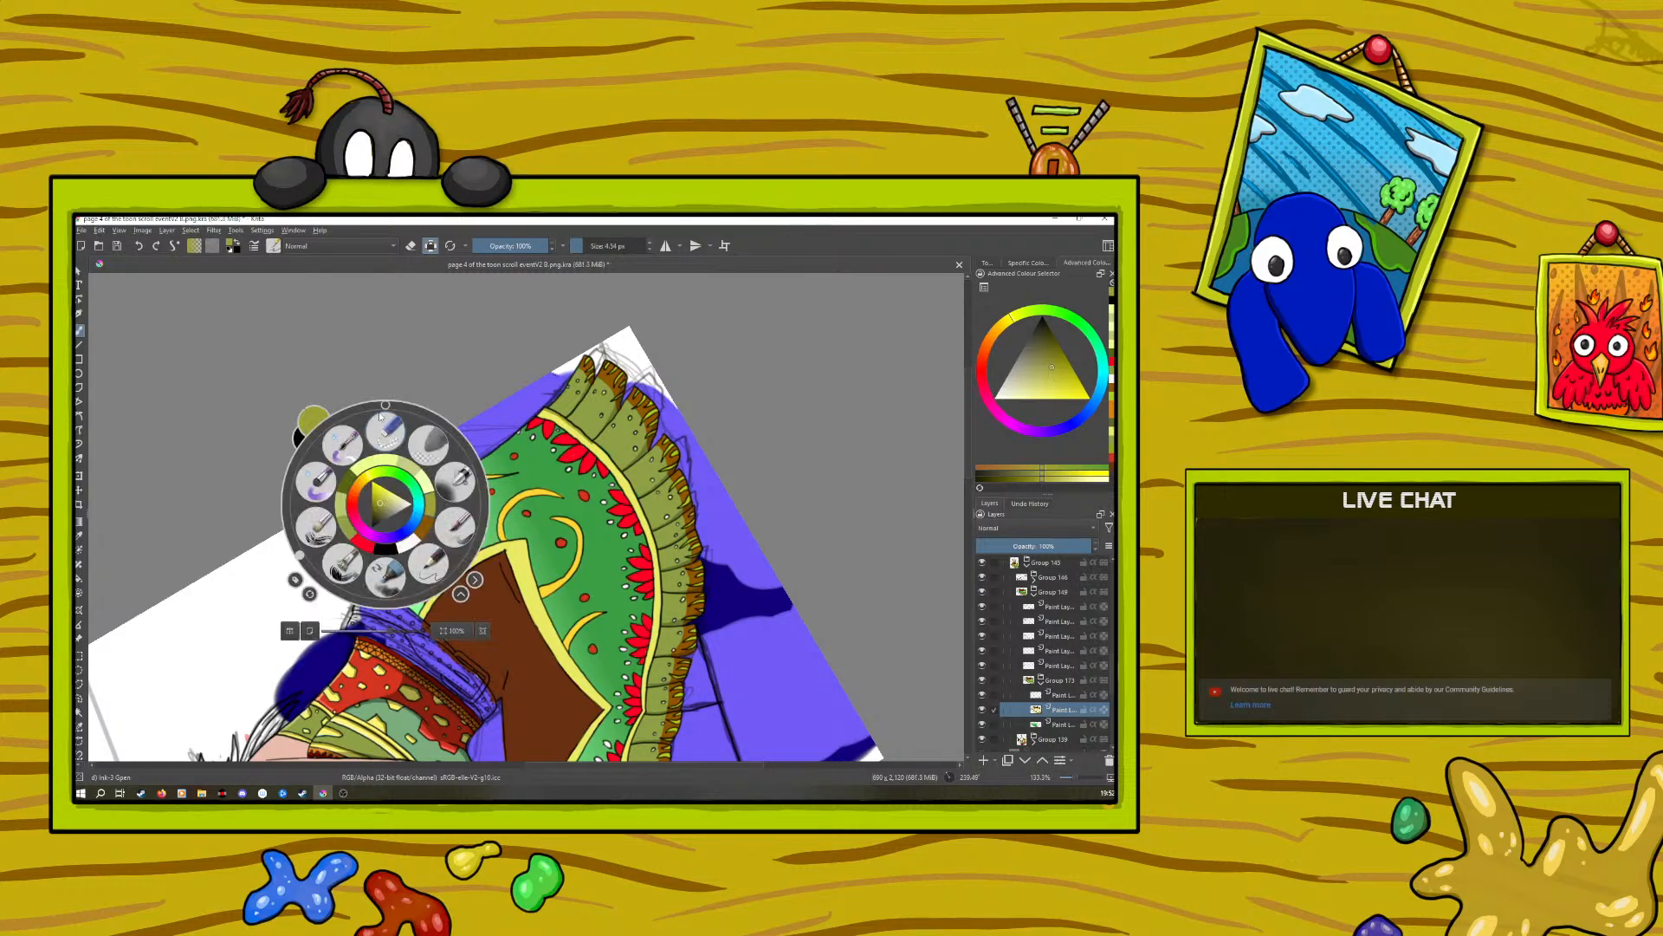
pyautogui.moveTo(299, 551); pyautogui.dragTo(302, 483)
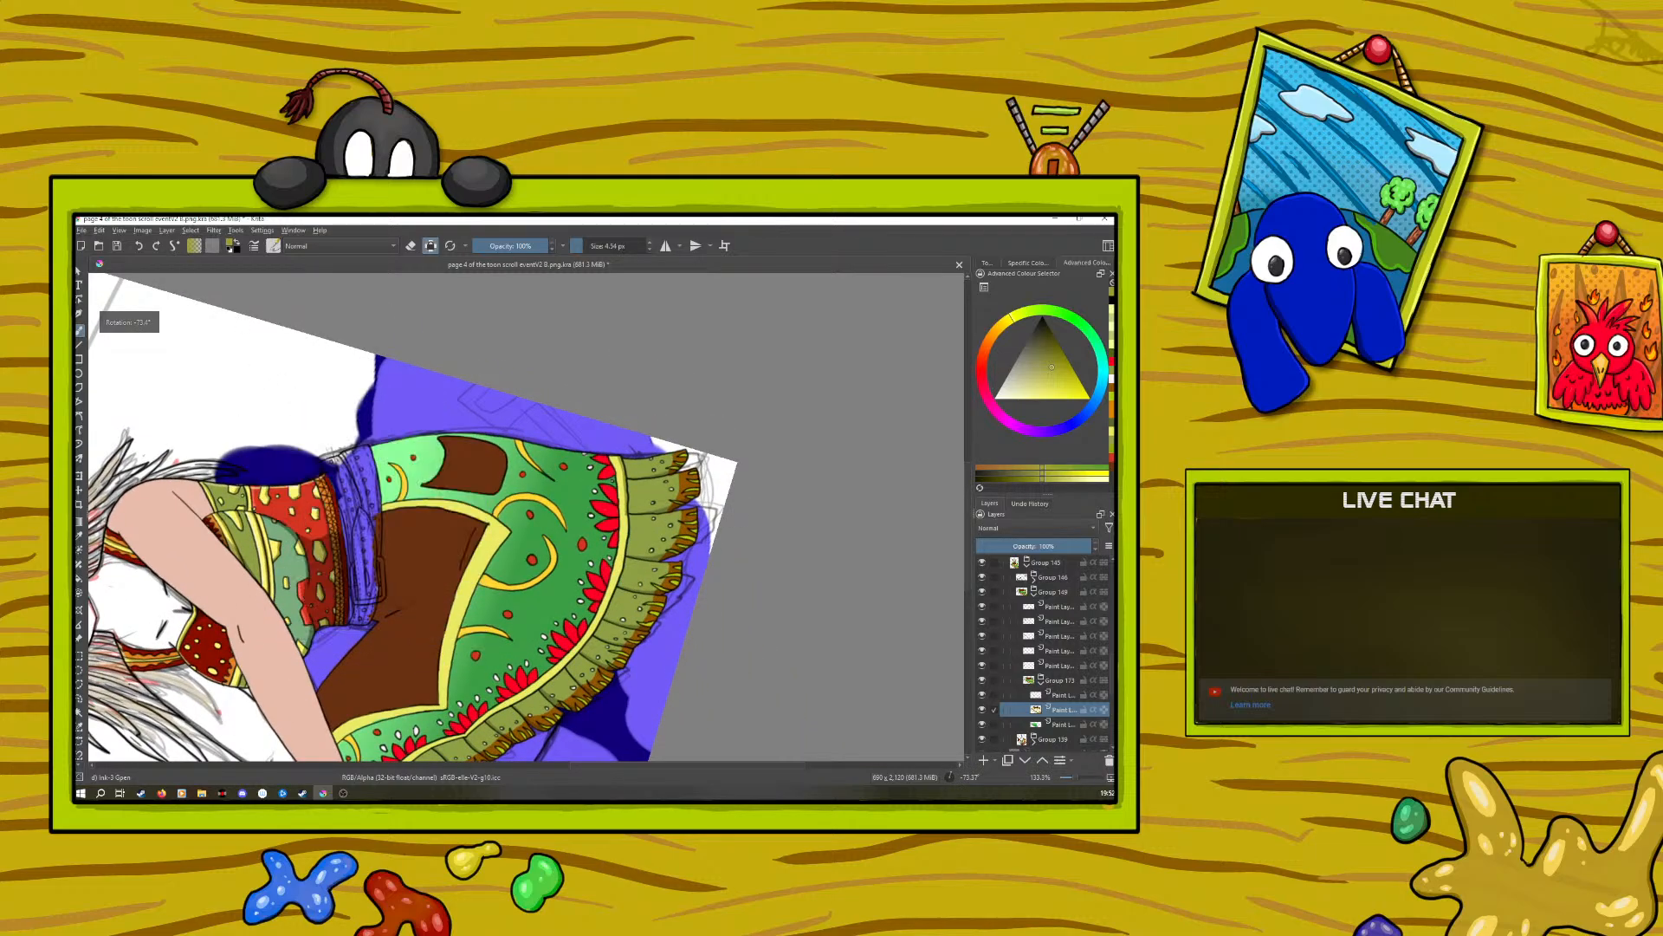
pyautogui.rightClick(422, 545)
pyautogui.moveTo(425, 554); pyautogui.dragTo(420, 547)
pyautogui.rightClick(420, 548)
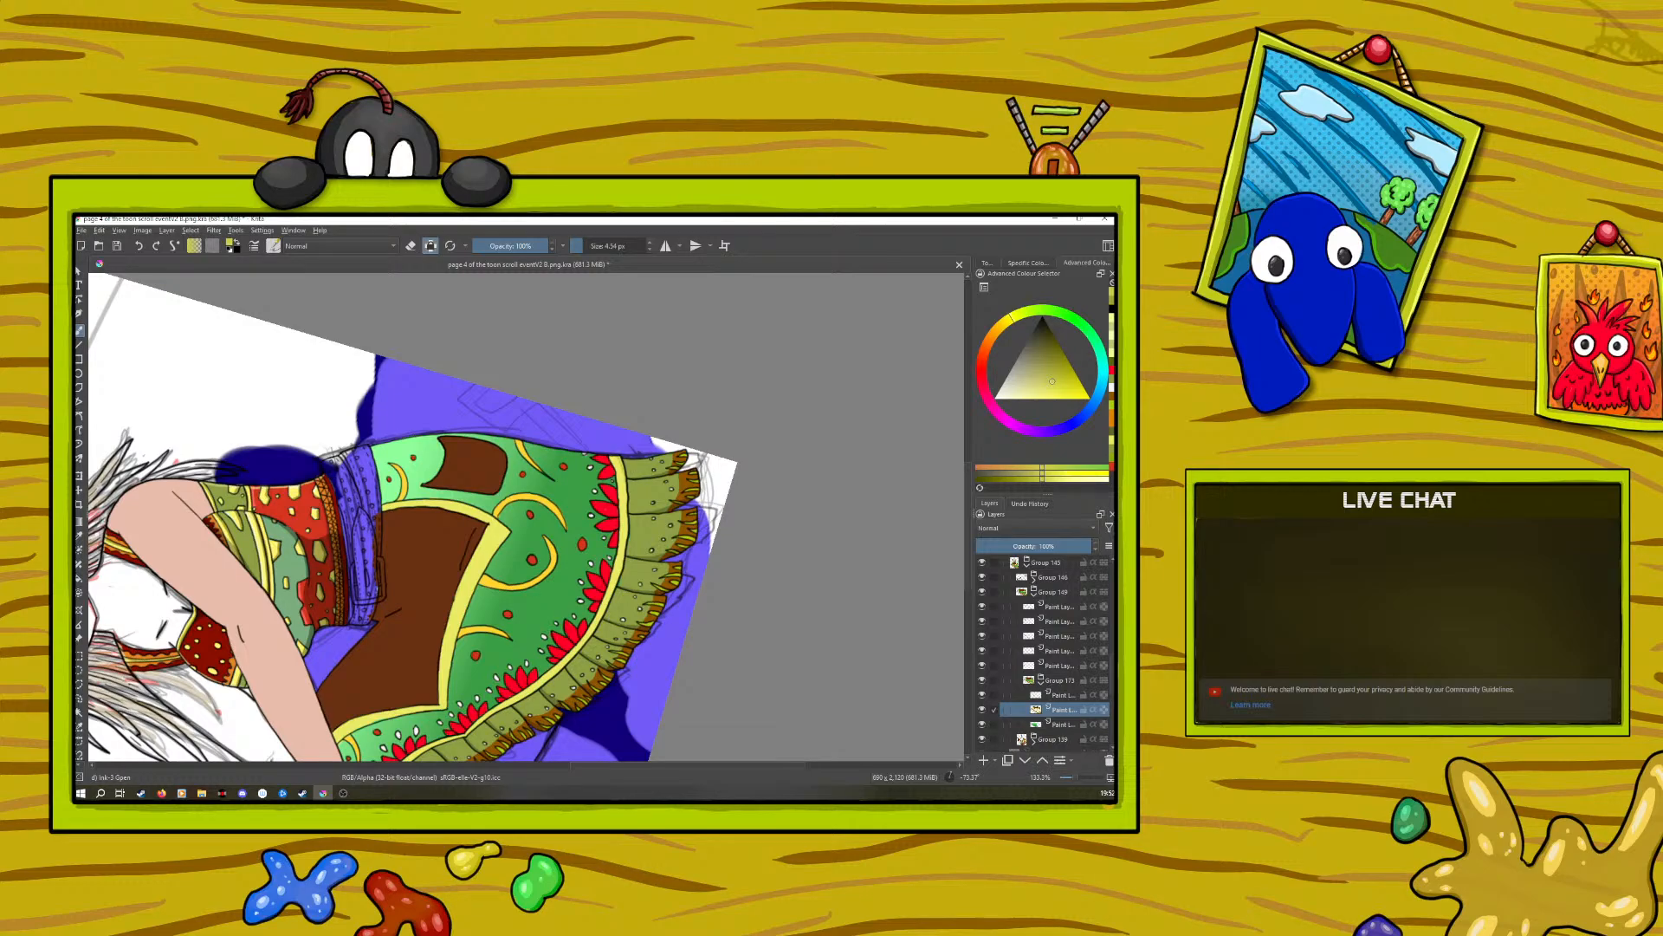
# Step: Fine-tune the brush colour in small steps to a muted yellowish olive for the ruffle's fold highlights
pyautogui.rightClick(520, 520)
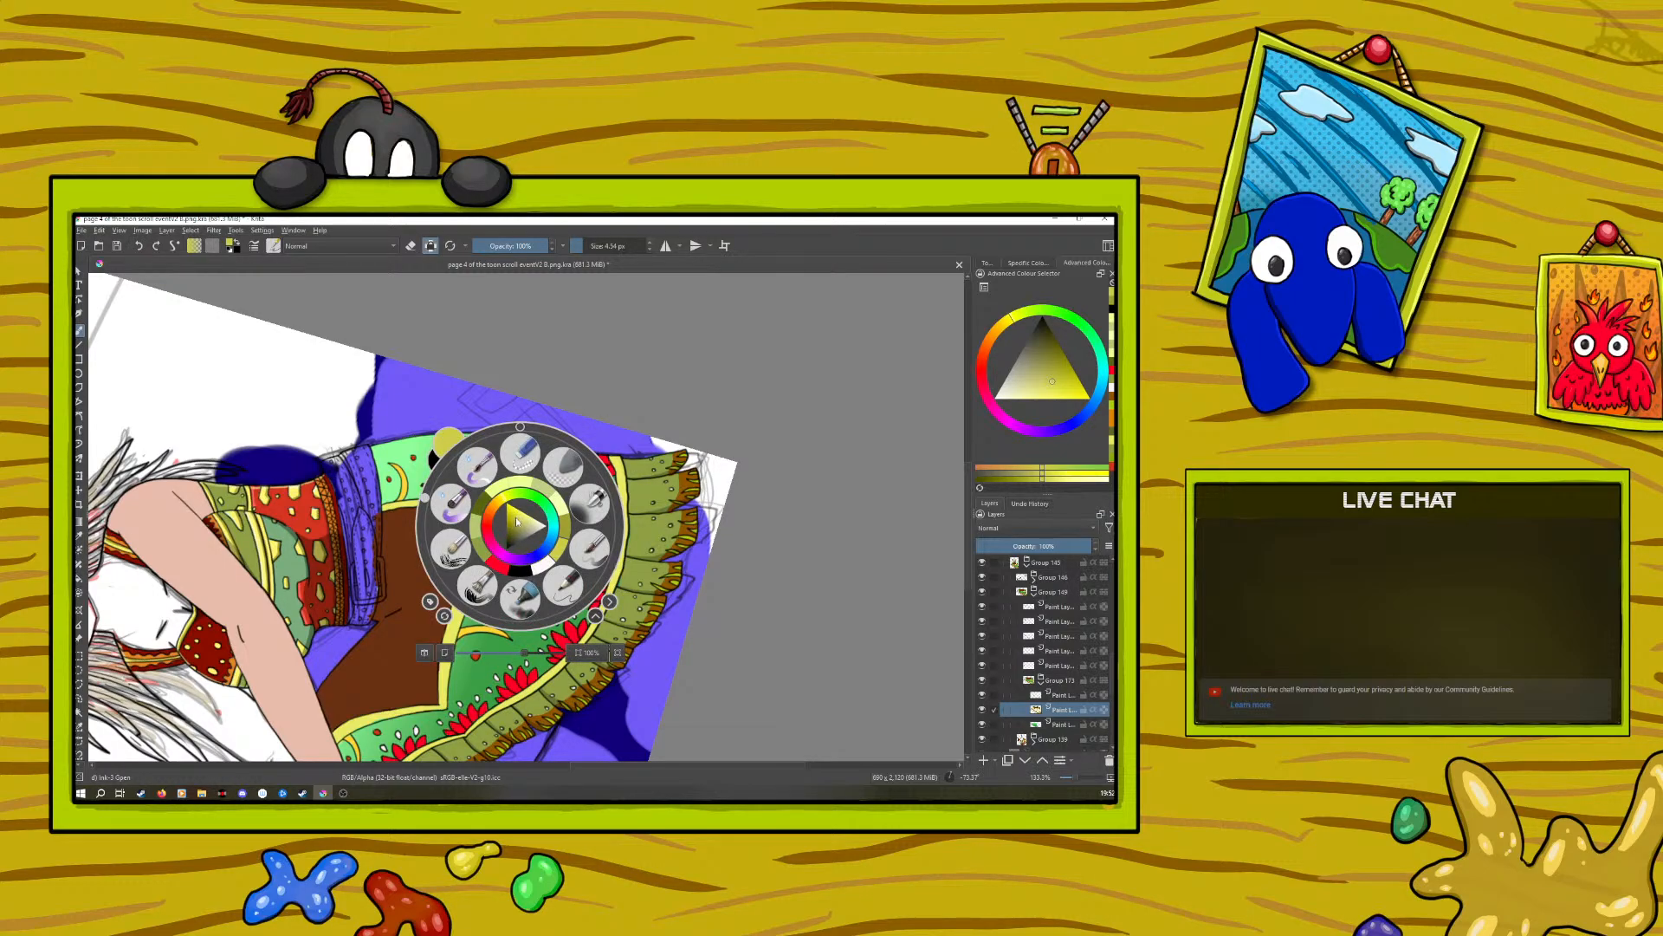
pyautogui.click(516, 525)
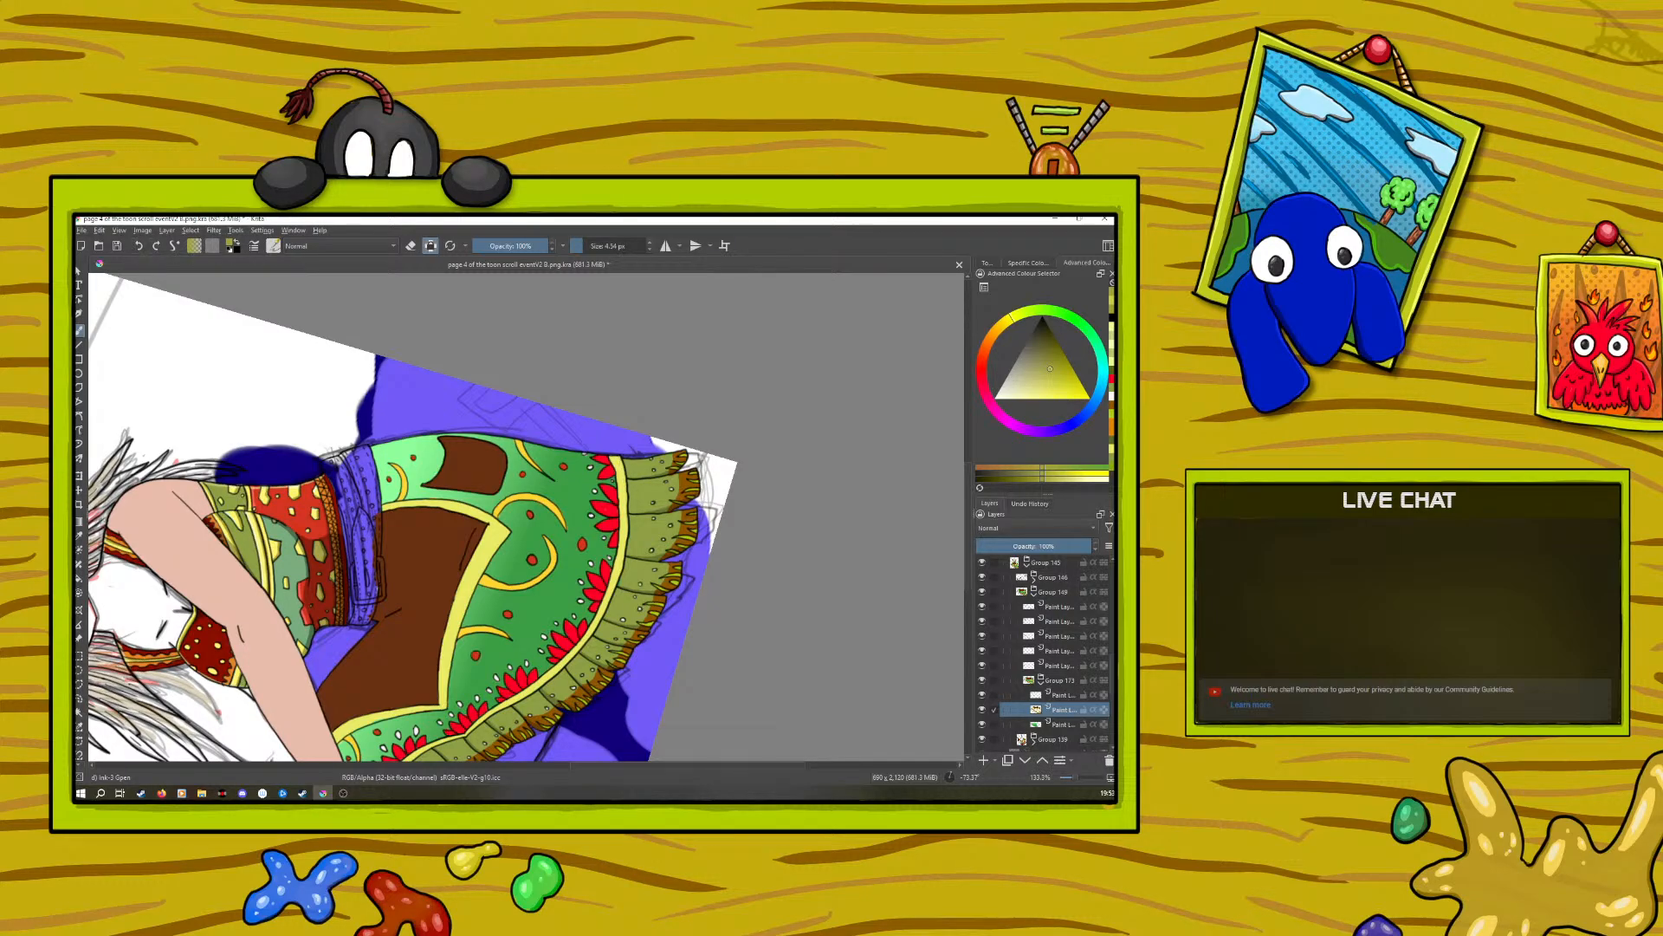
pyautogui.rightClick(569, 490)
pyautogui.click(564, 498)
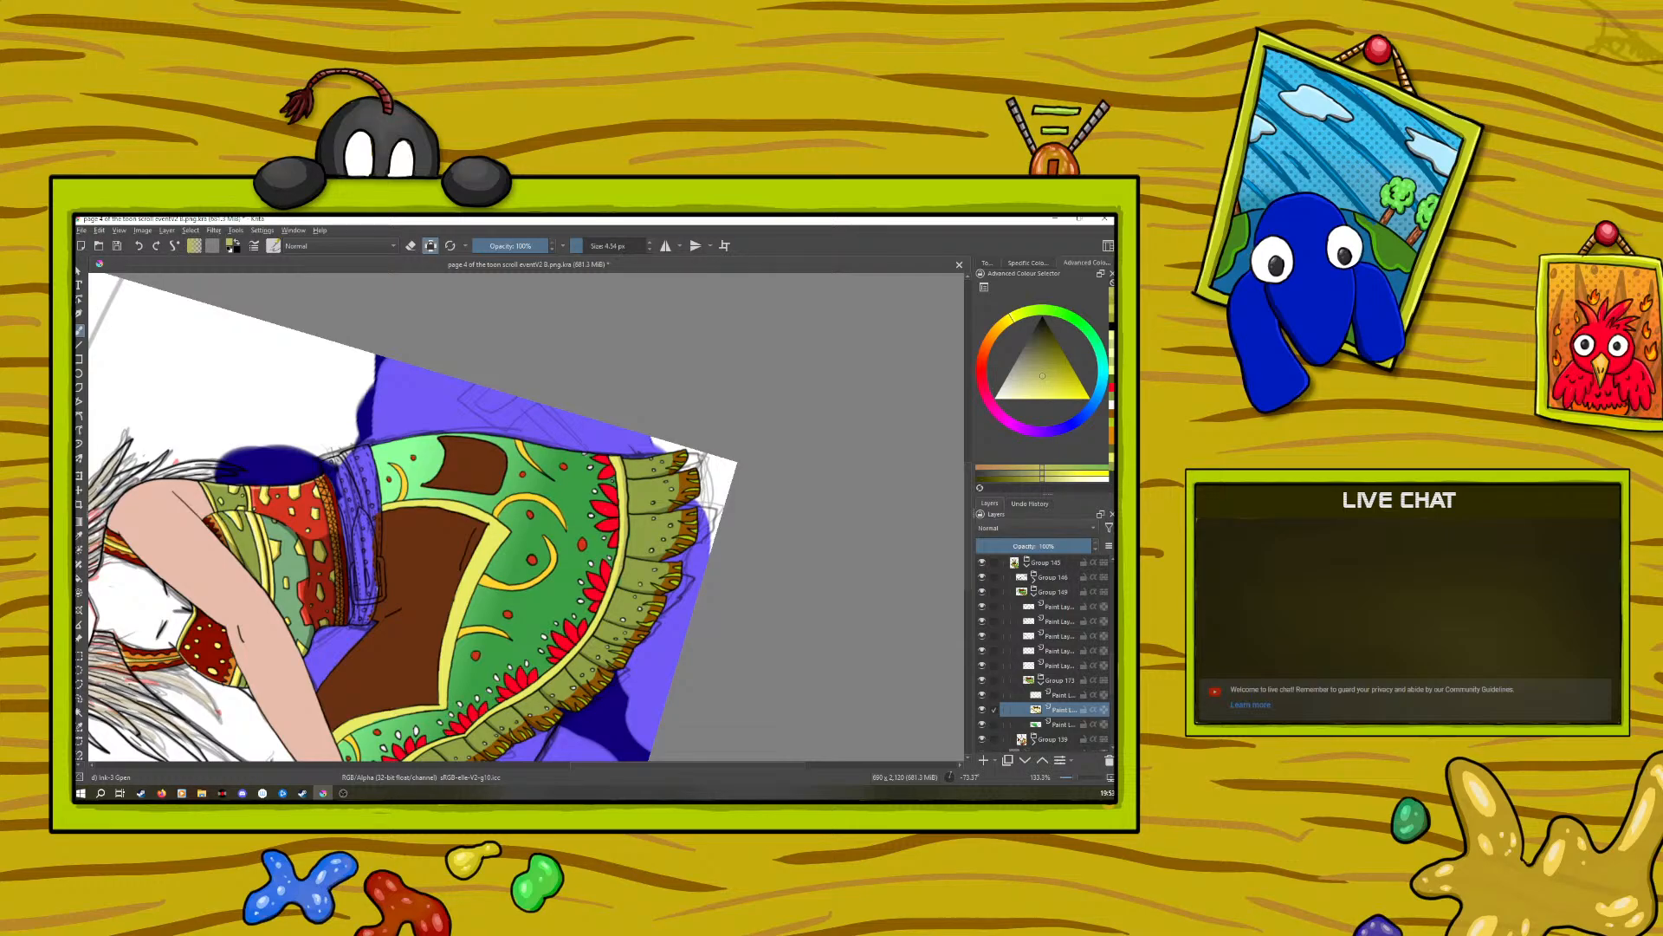
pyautogui.moveTo(1067, 776); pyautogui.dragTo(1080, 776)
pyautogui.rightClick(586, 548)
pyautogui.click(588, 544)
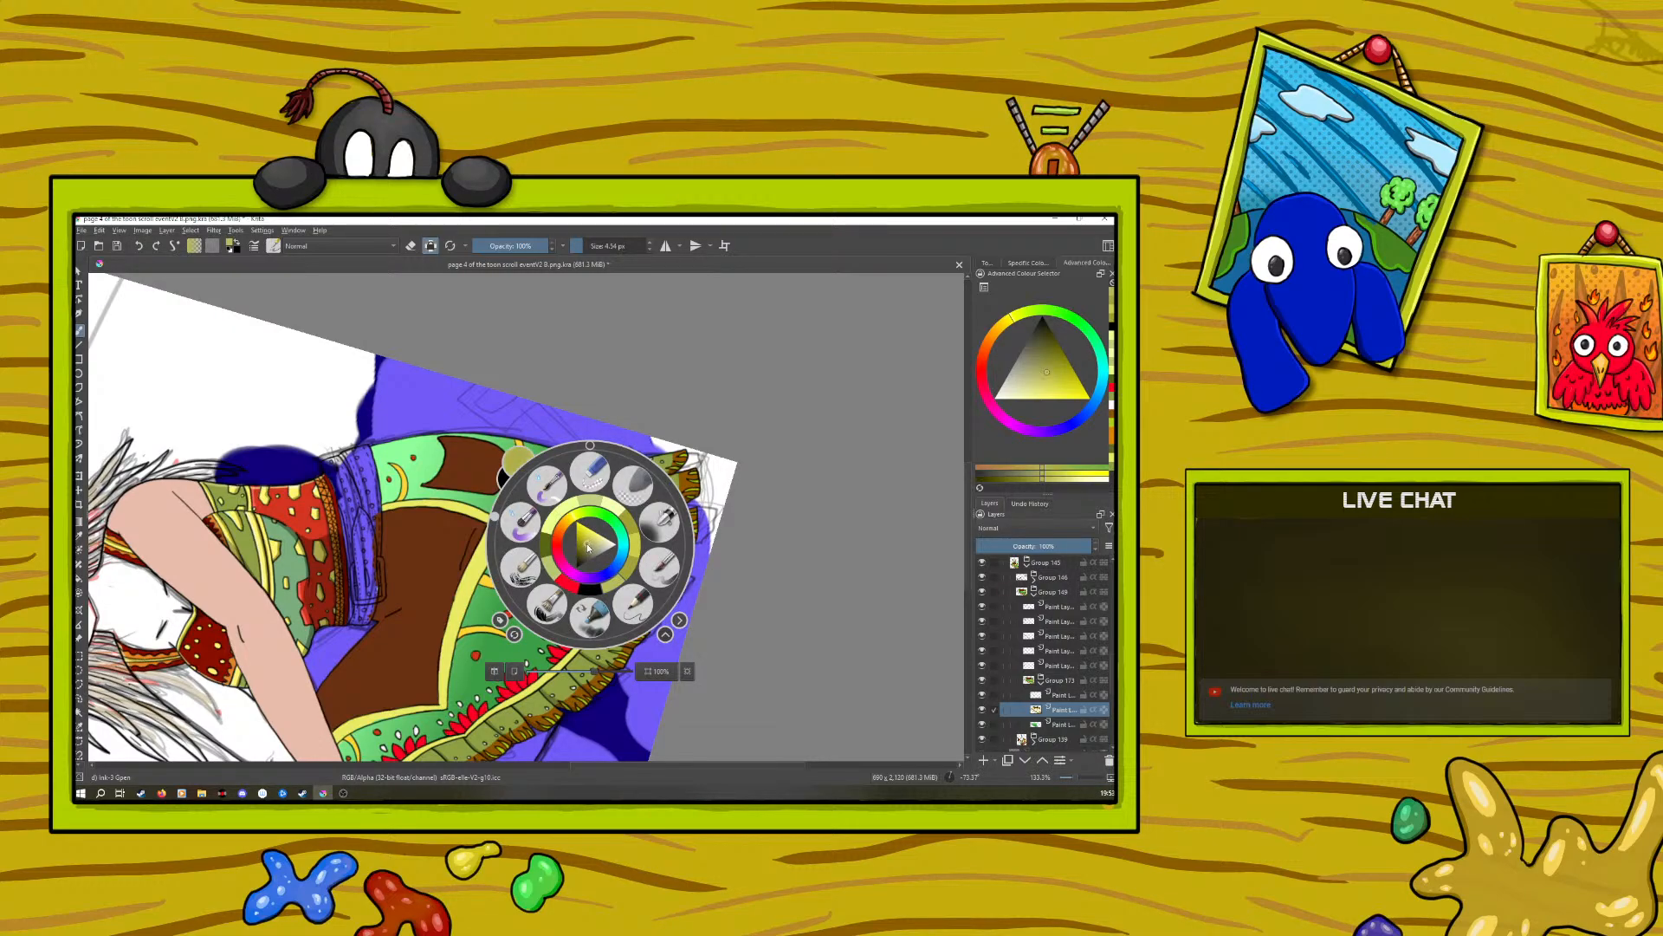
pyautogui.click(633, 449)
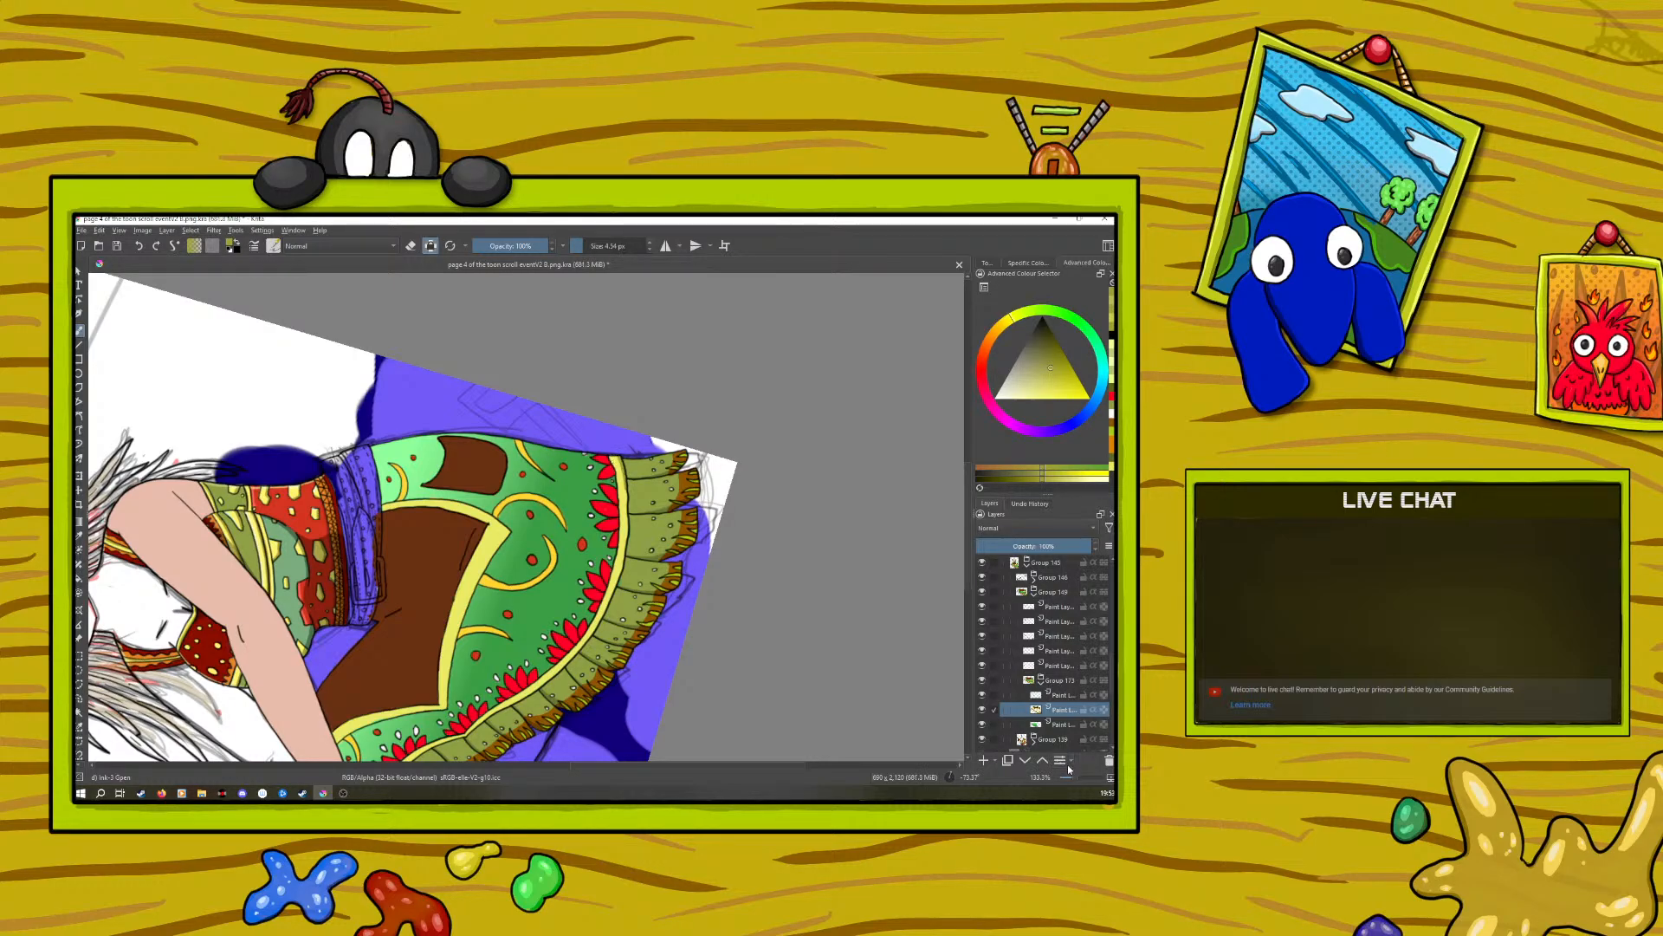
# Step: Continue the olive highlights along the ruffle toward the character's hand and undo the last stroke
pyautogui.moveTo(1073, 777); pyautogui.dragTo(1074, 776)
pyautogui.moveTo(966, 567); pyautogui.dragTo(976, 634)
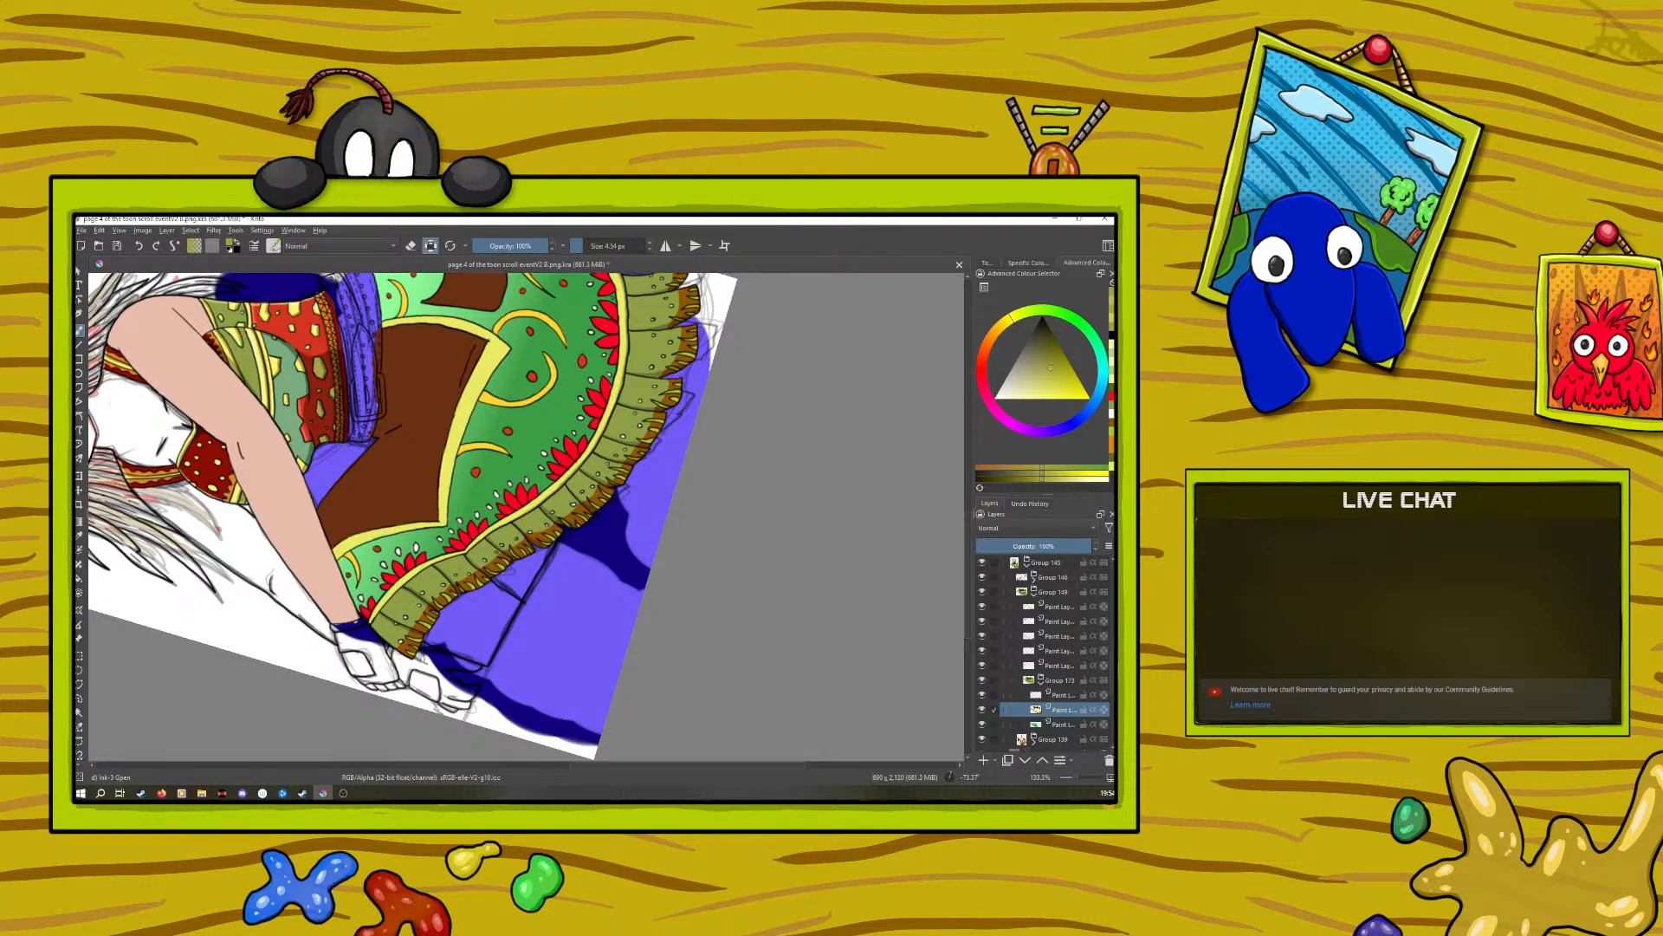
pyautogui.moveTo(581, 766); pyautogui.dragTo(512, 777)
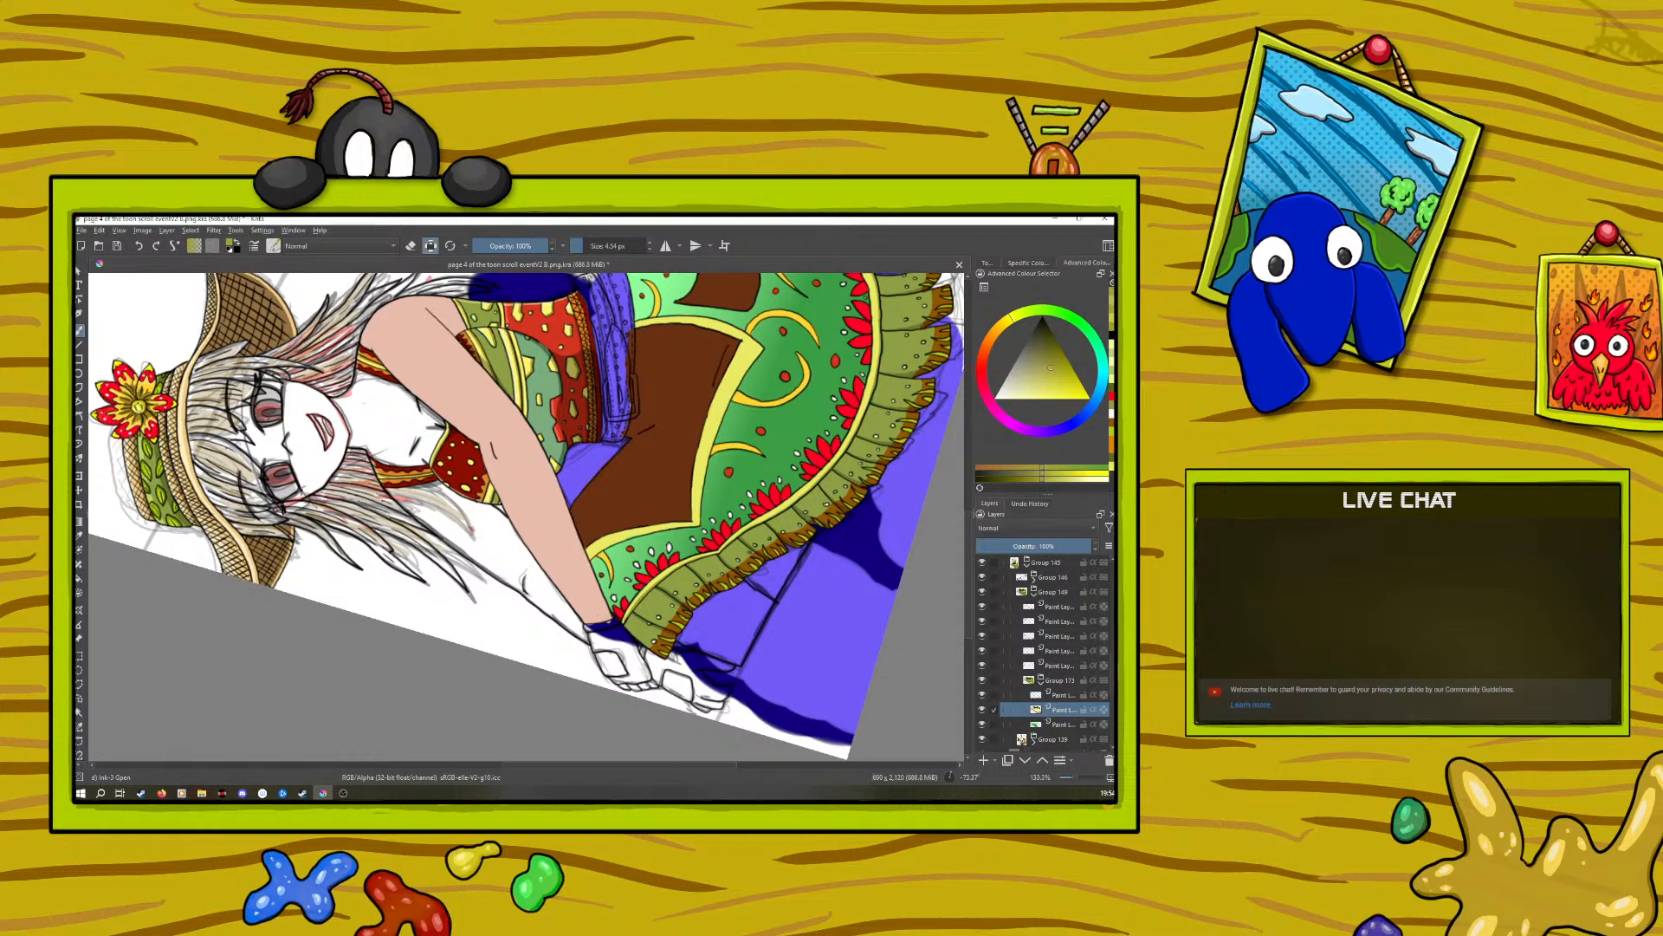
pyautogui.click(138, 246)
pyautogui.rightClick(356, 614)
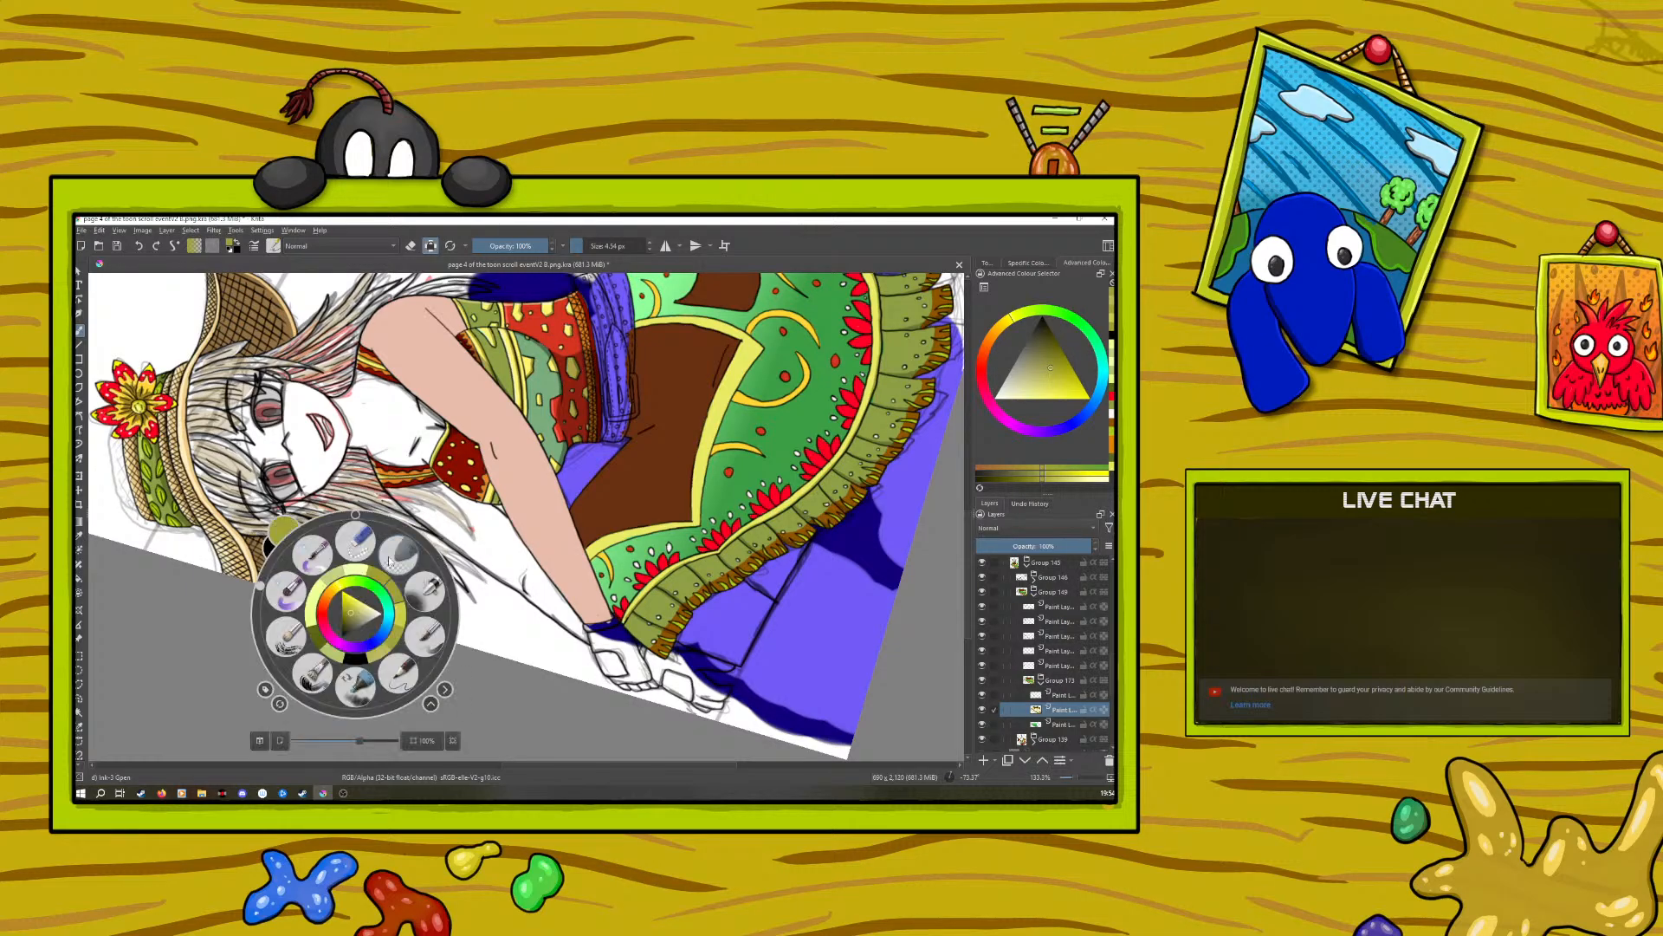
pyautogui.rightClick(424, 591)
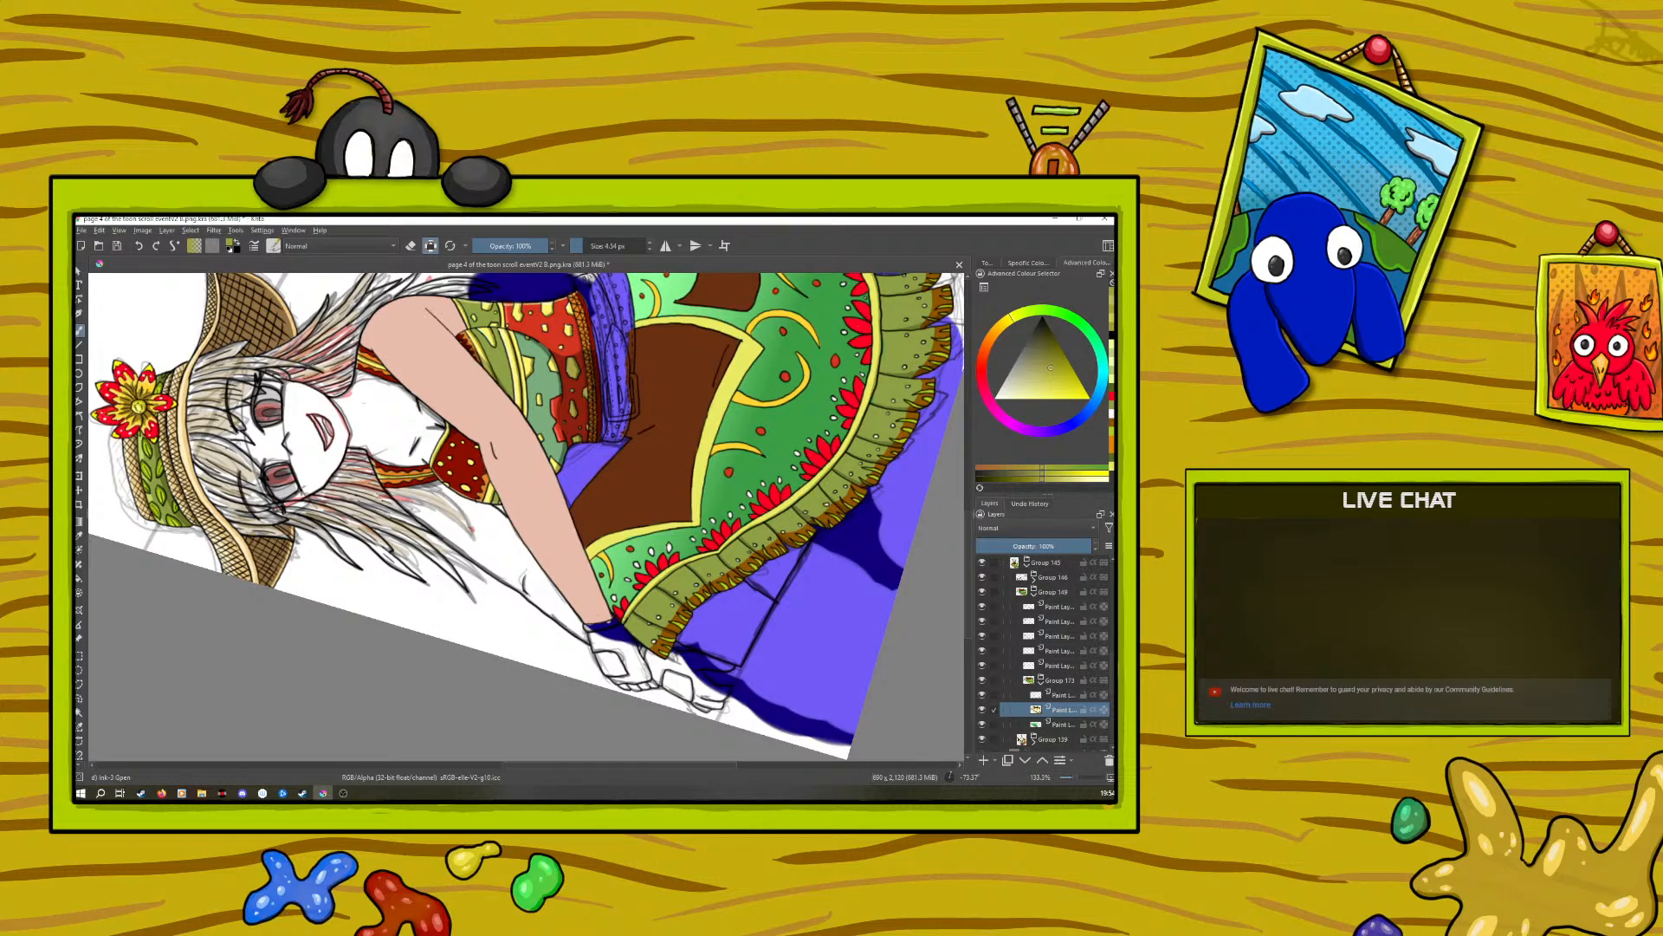
# Step: Lighten the brush from olive to a bright yellow and desaturate it to a pale cream yellow
pyautogui.rightClick(601, 491)
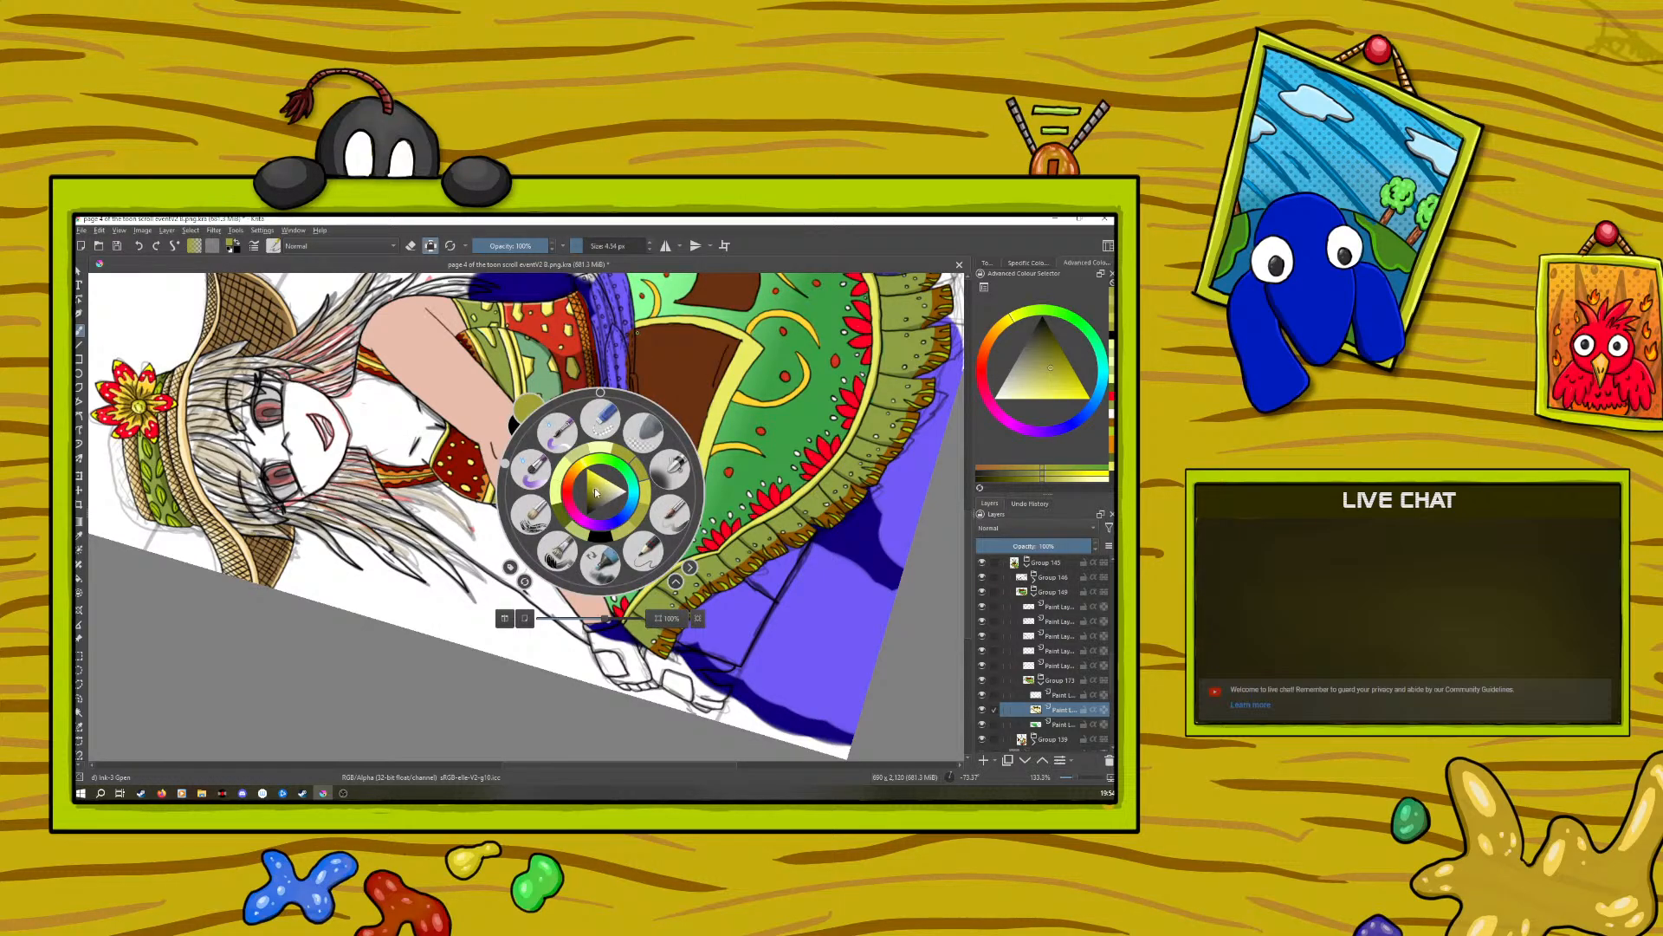
pyautogui.click(604, 482)
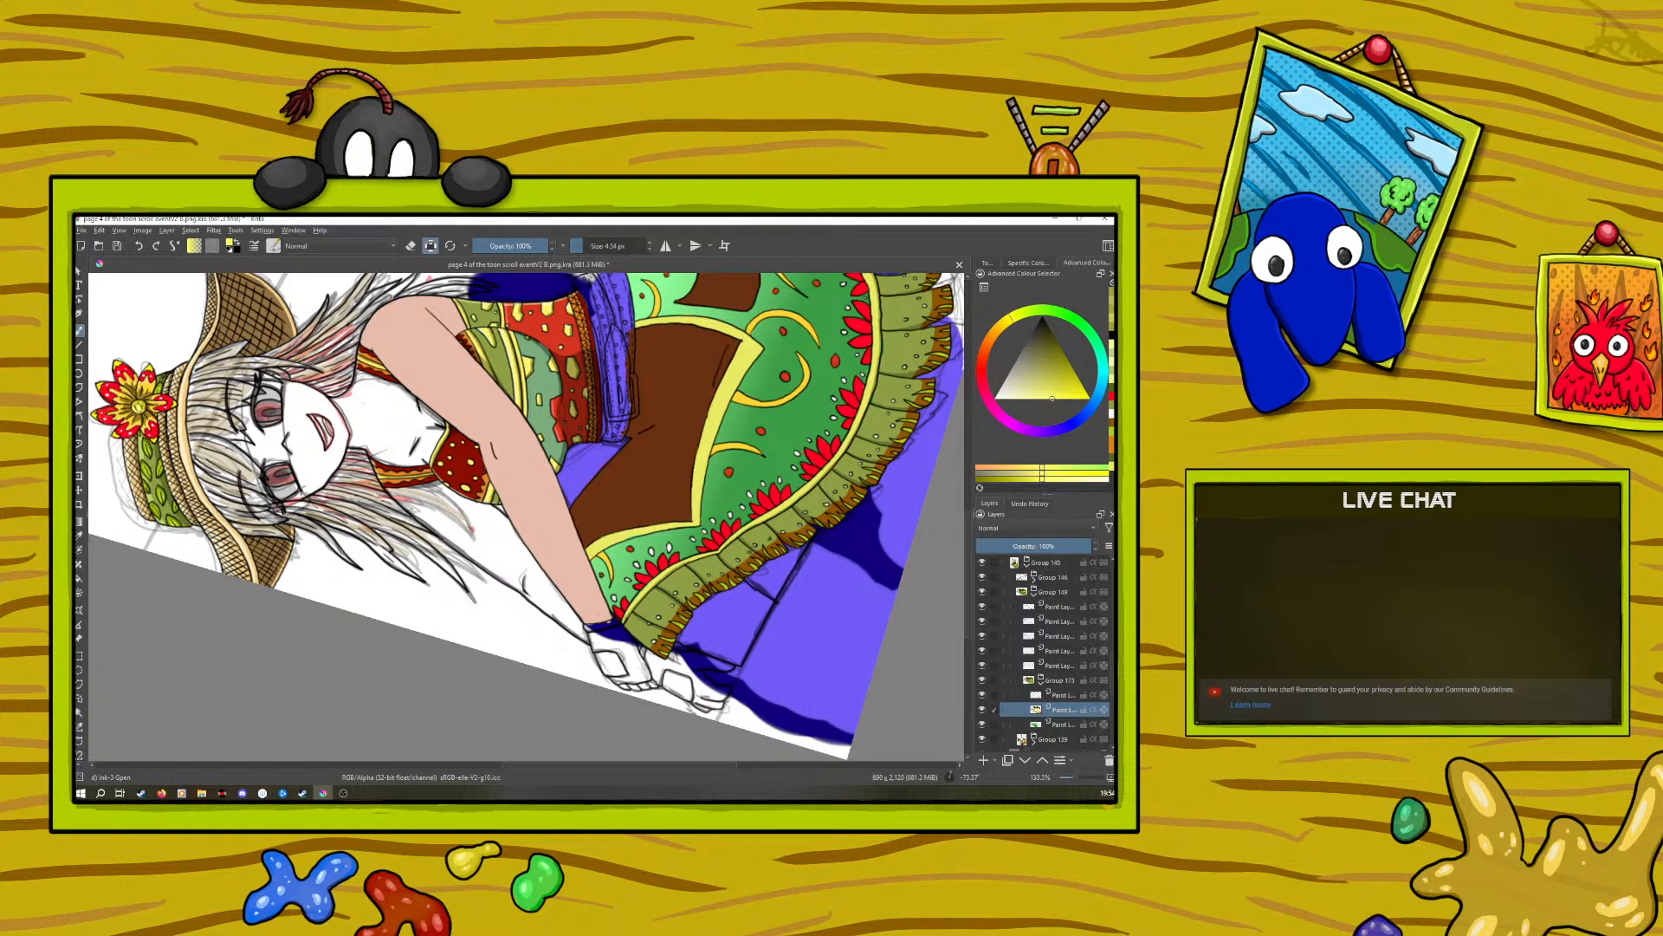
pyautogui.rightClick(694, 563)
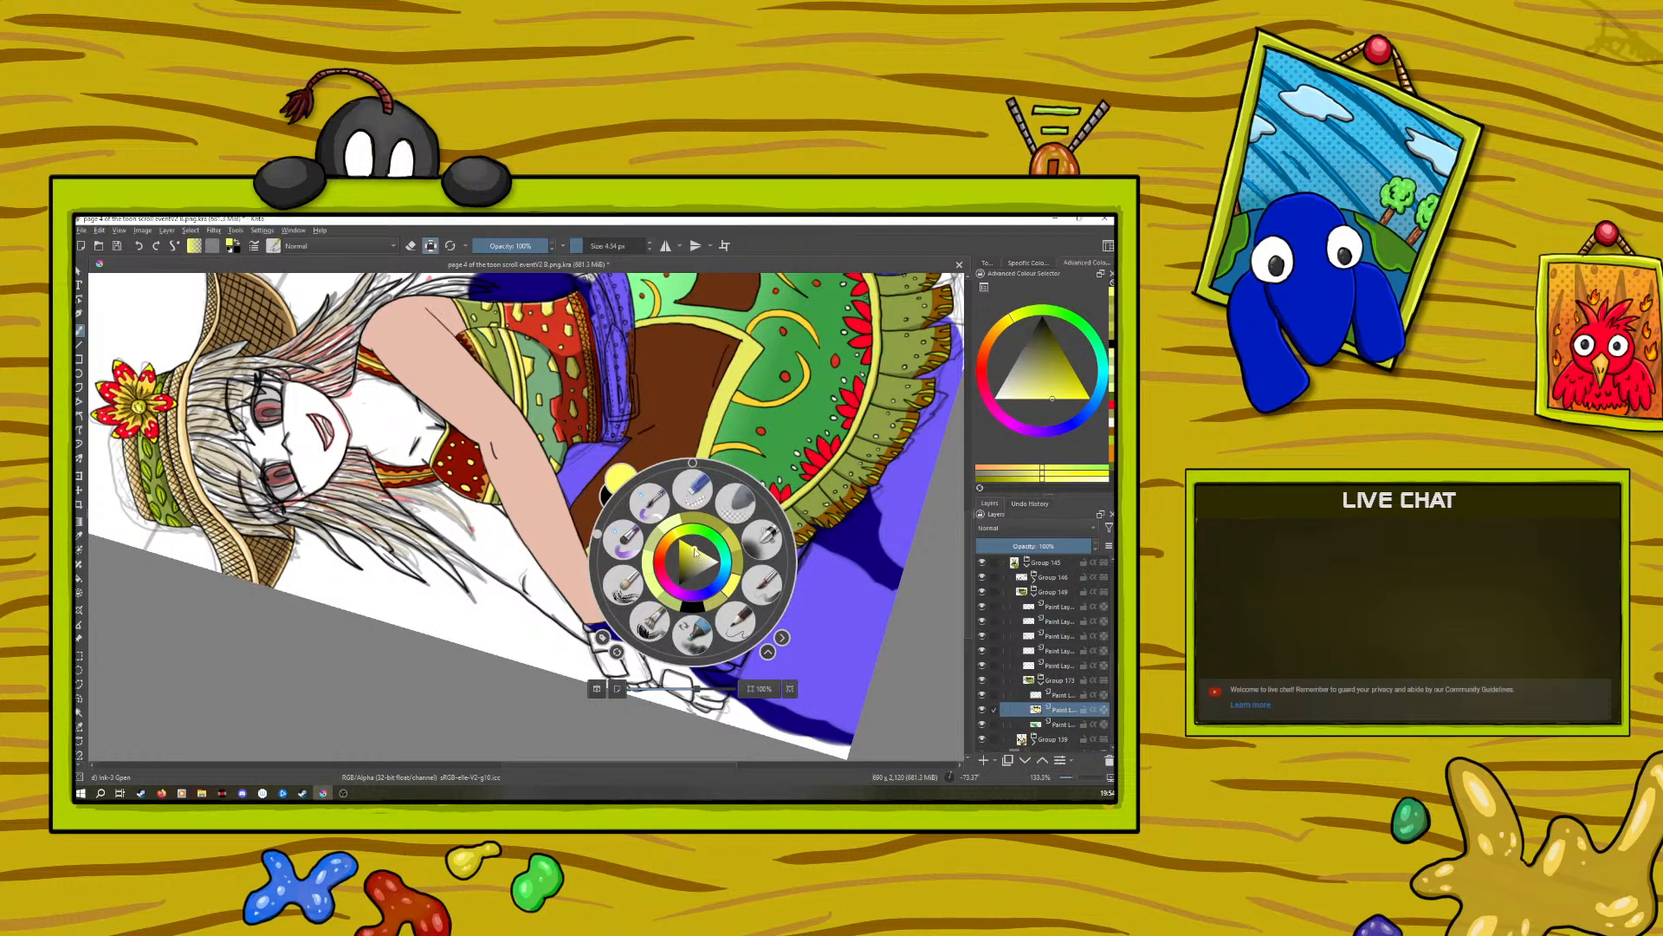
pyautogui.click(687, 452)
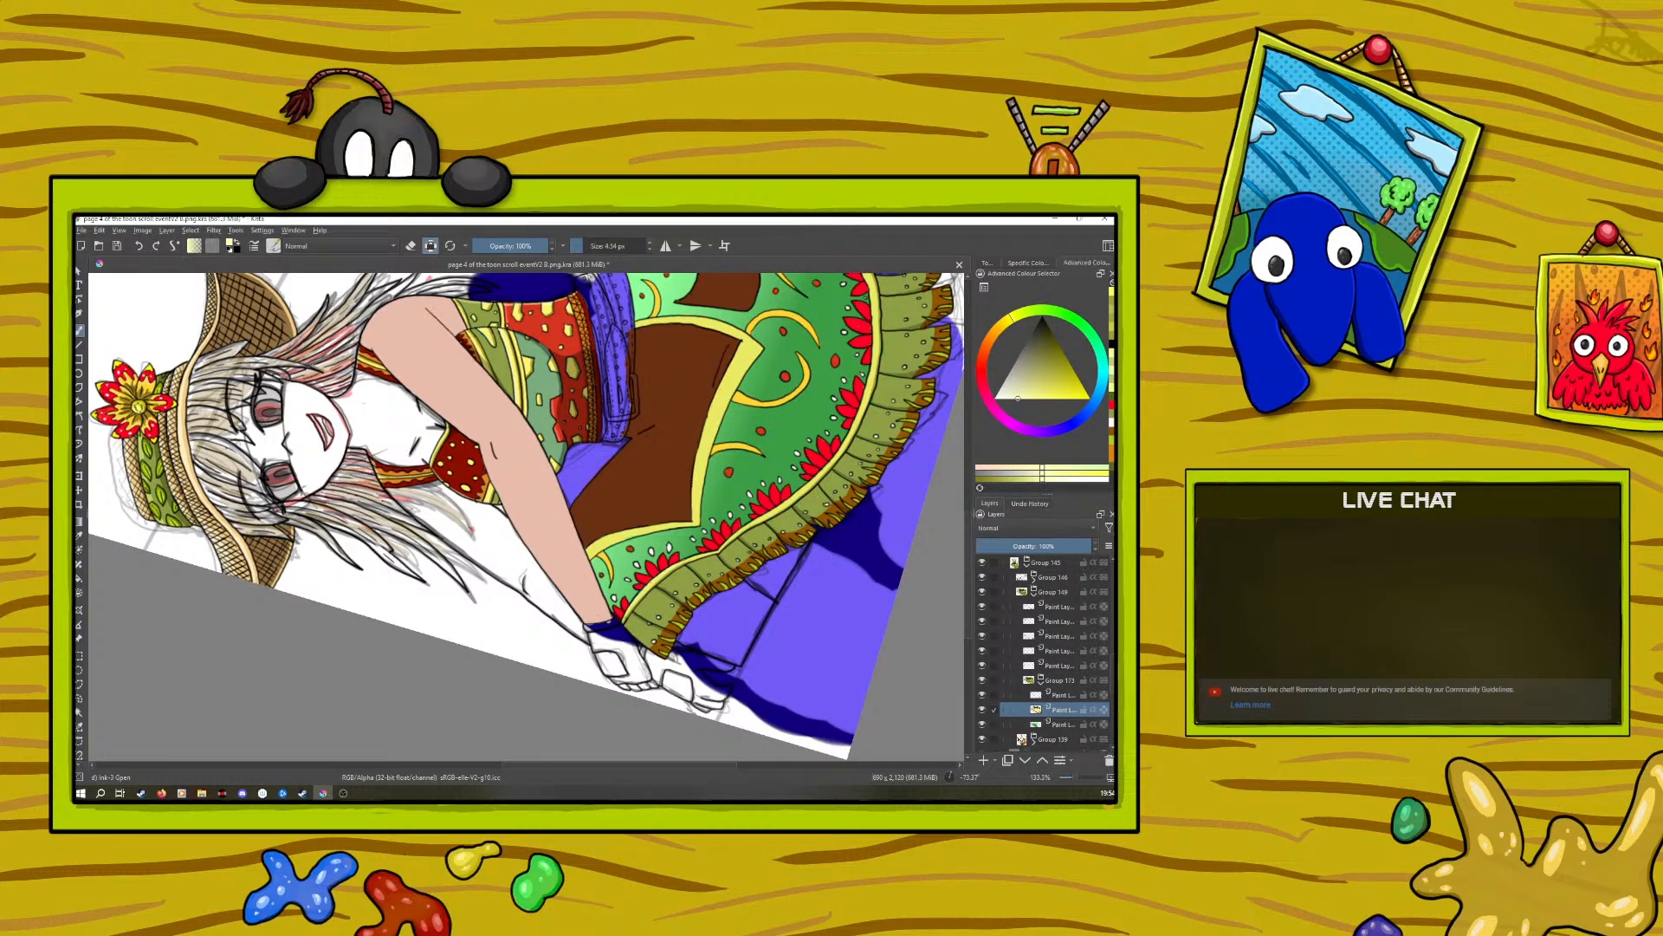
# Step: Paint pale cream highlights along the yellow trim band that runs above the ruffle
pyautogui.click(725, 544)
pyautogui.rightClick(390, 546)
pyautogui.moveTo(295, 518); pyautogui.dragTo(443, 483)
pyautogui.rightClick(444, 483)
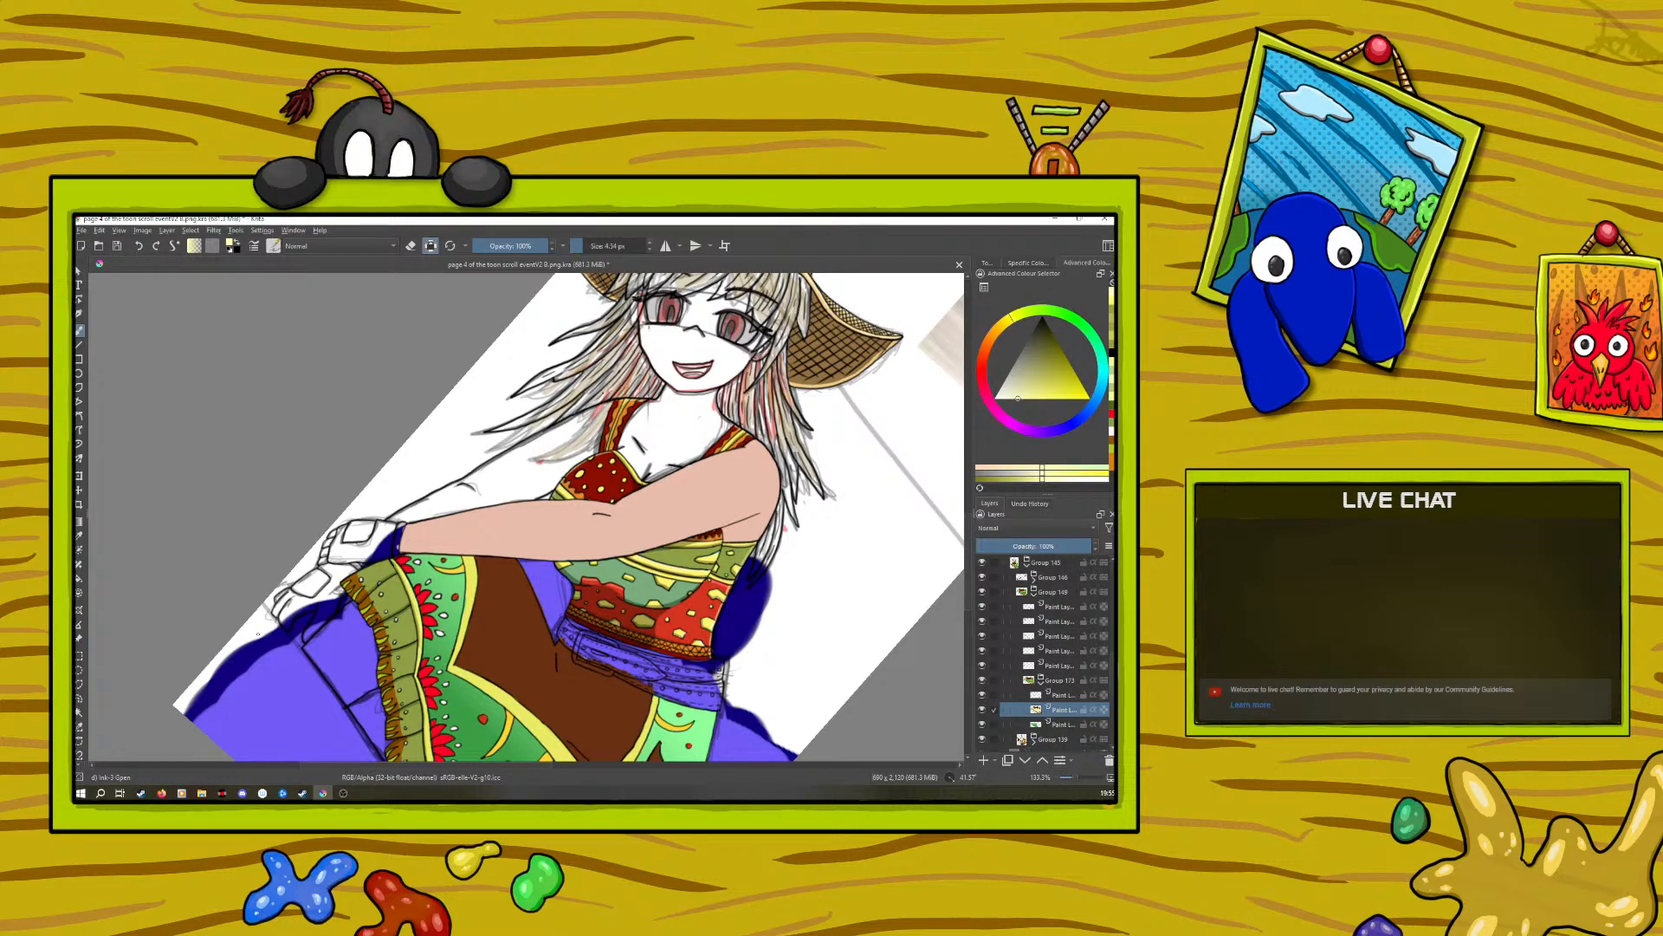
pyautogui.moveTo(969, 574); pyautogui.dragTo(981, 652)
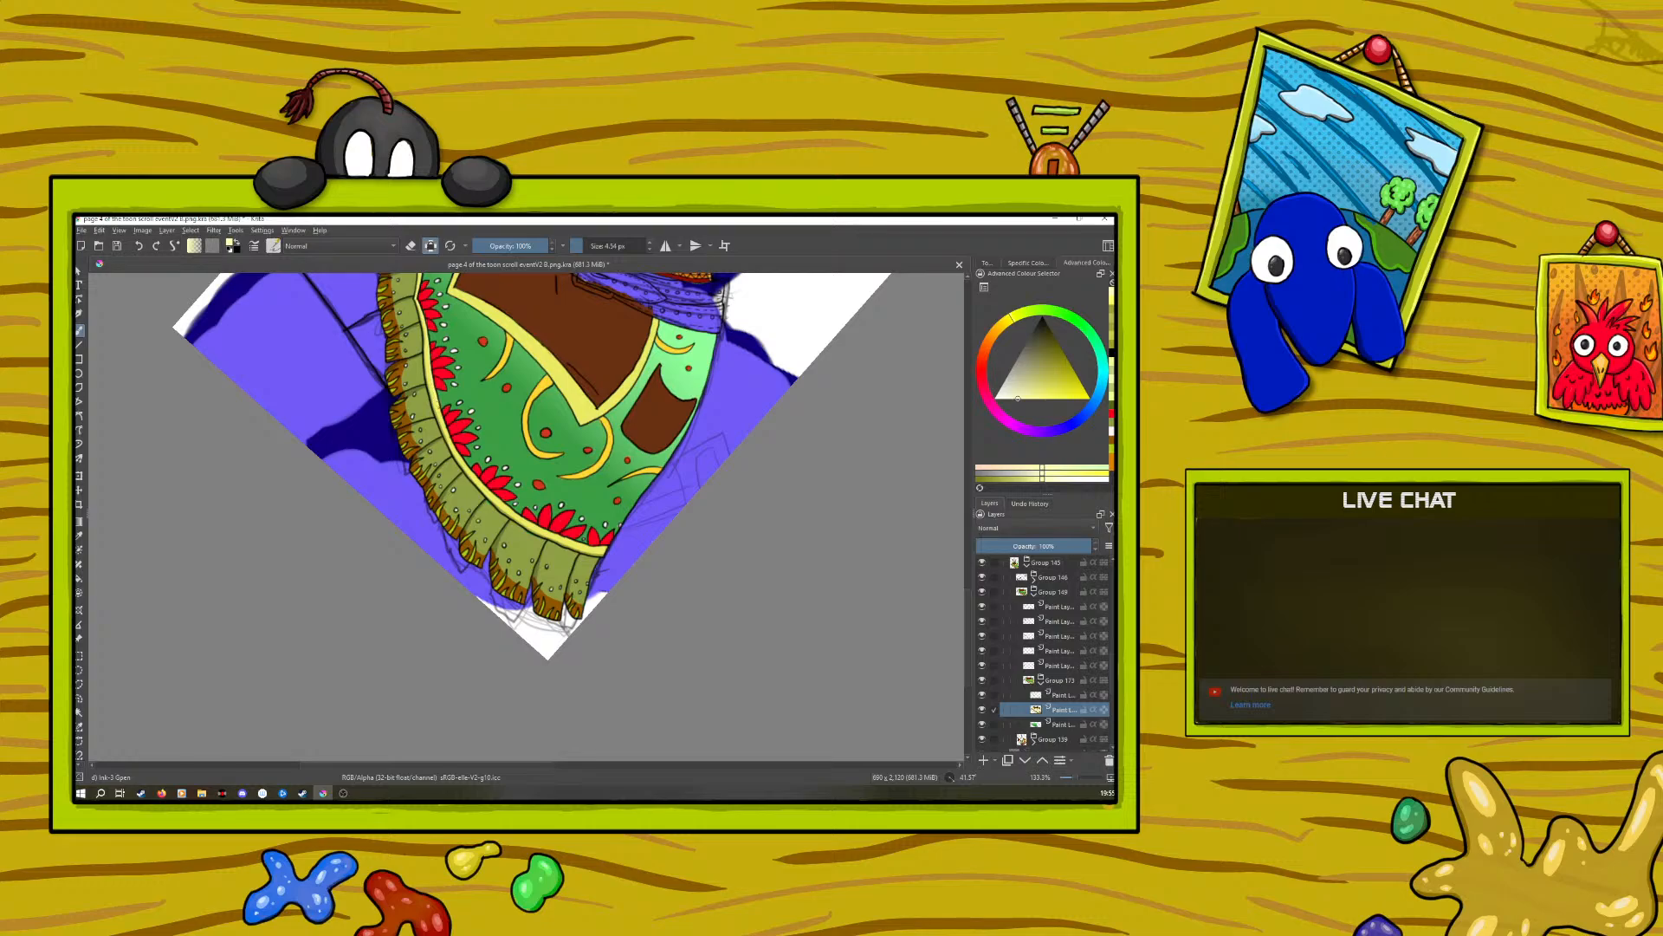
pyautogui.rightClick(317, 496)
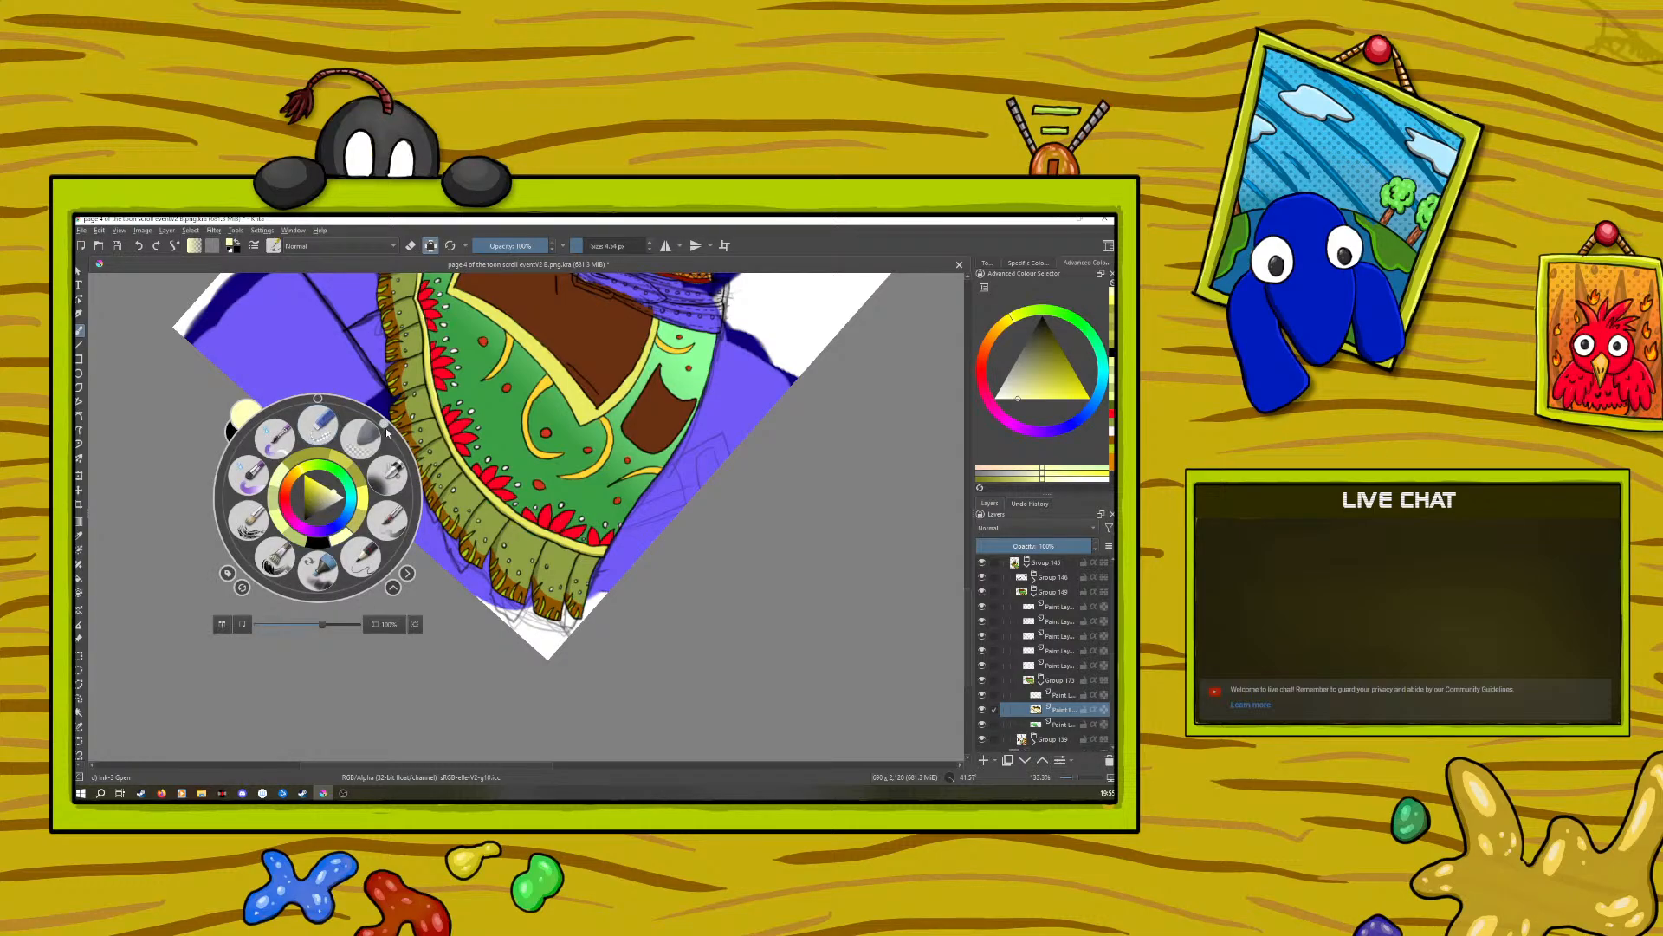
pyautogui.moveTo(383, 424); pyautogui.dragTo(414, 472)
pyautogui.click(446, 472)
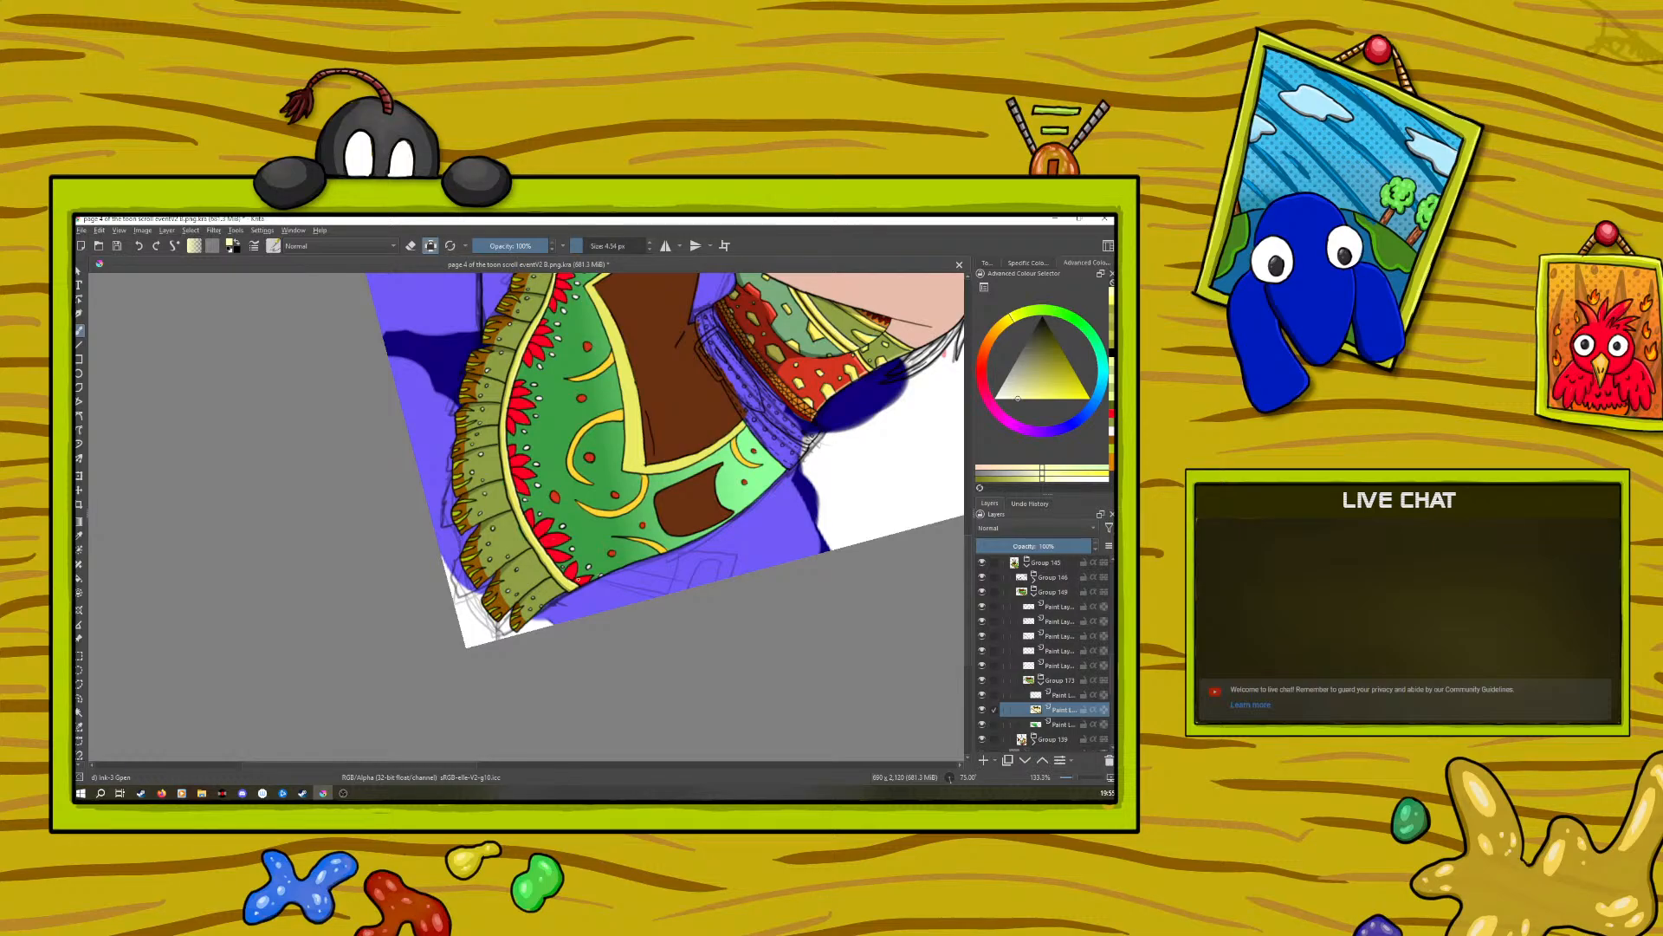
# Step: Turn off alpha preservation, sample a hem flower's red, darken it and shade the flower's petals
pyautogui.click(431, 245)
pyautogui.click(1068, 779)
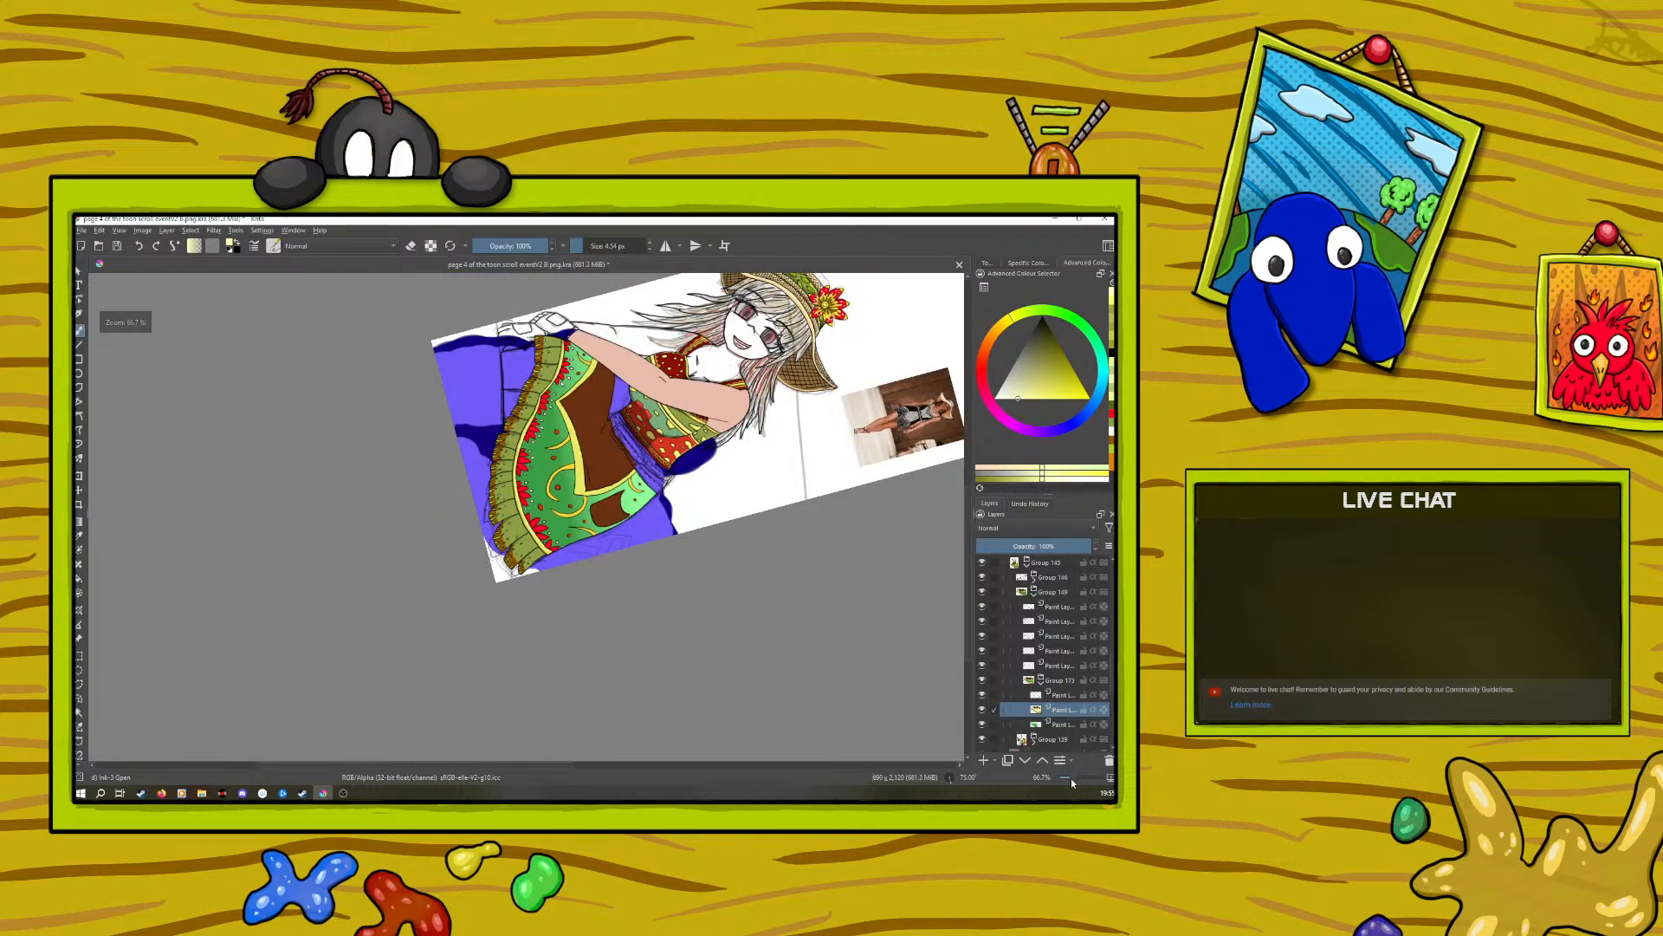
pyautogui.moveTo(1071, 778); pyautogui.dragTo(1077, 776)
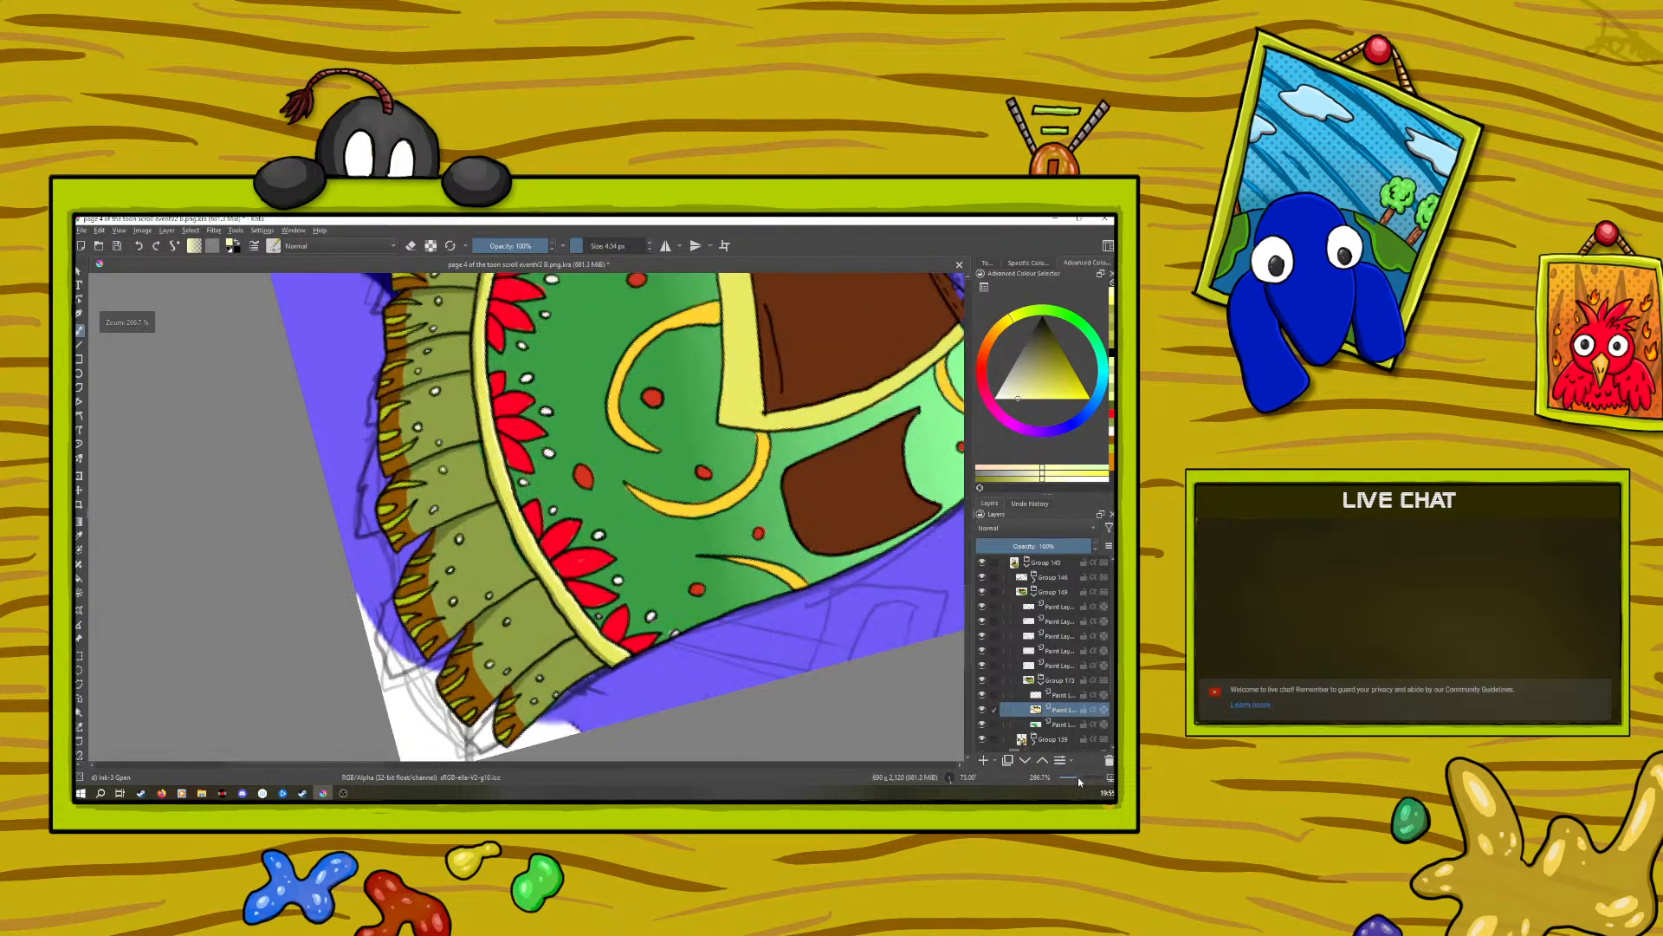
pyautogui.press('p')
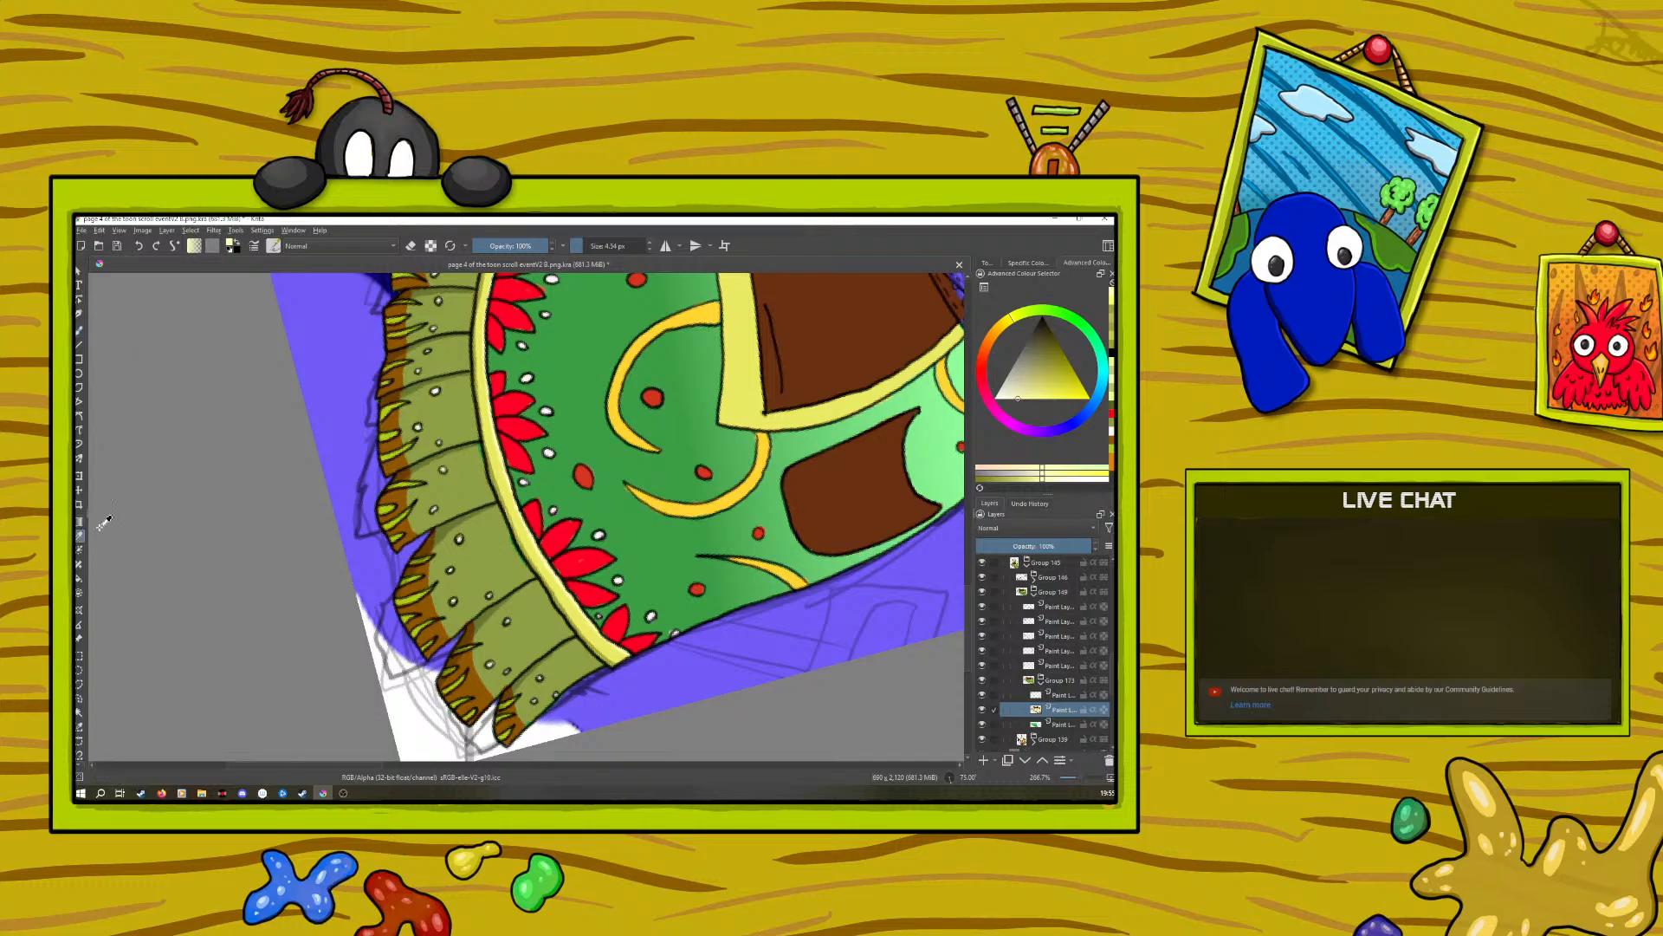
pyautogui.click(536, 507)
pyautogui.press('b')
pyautogui.rightClick(498, 551)
pyautogui.click(486, 560)
pyautogui.rightClick(486, 561)
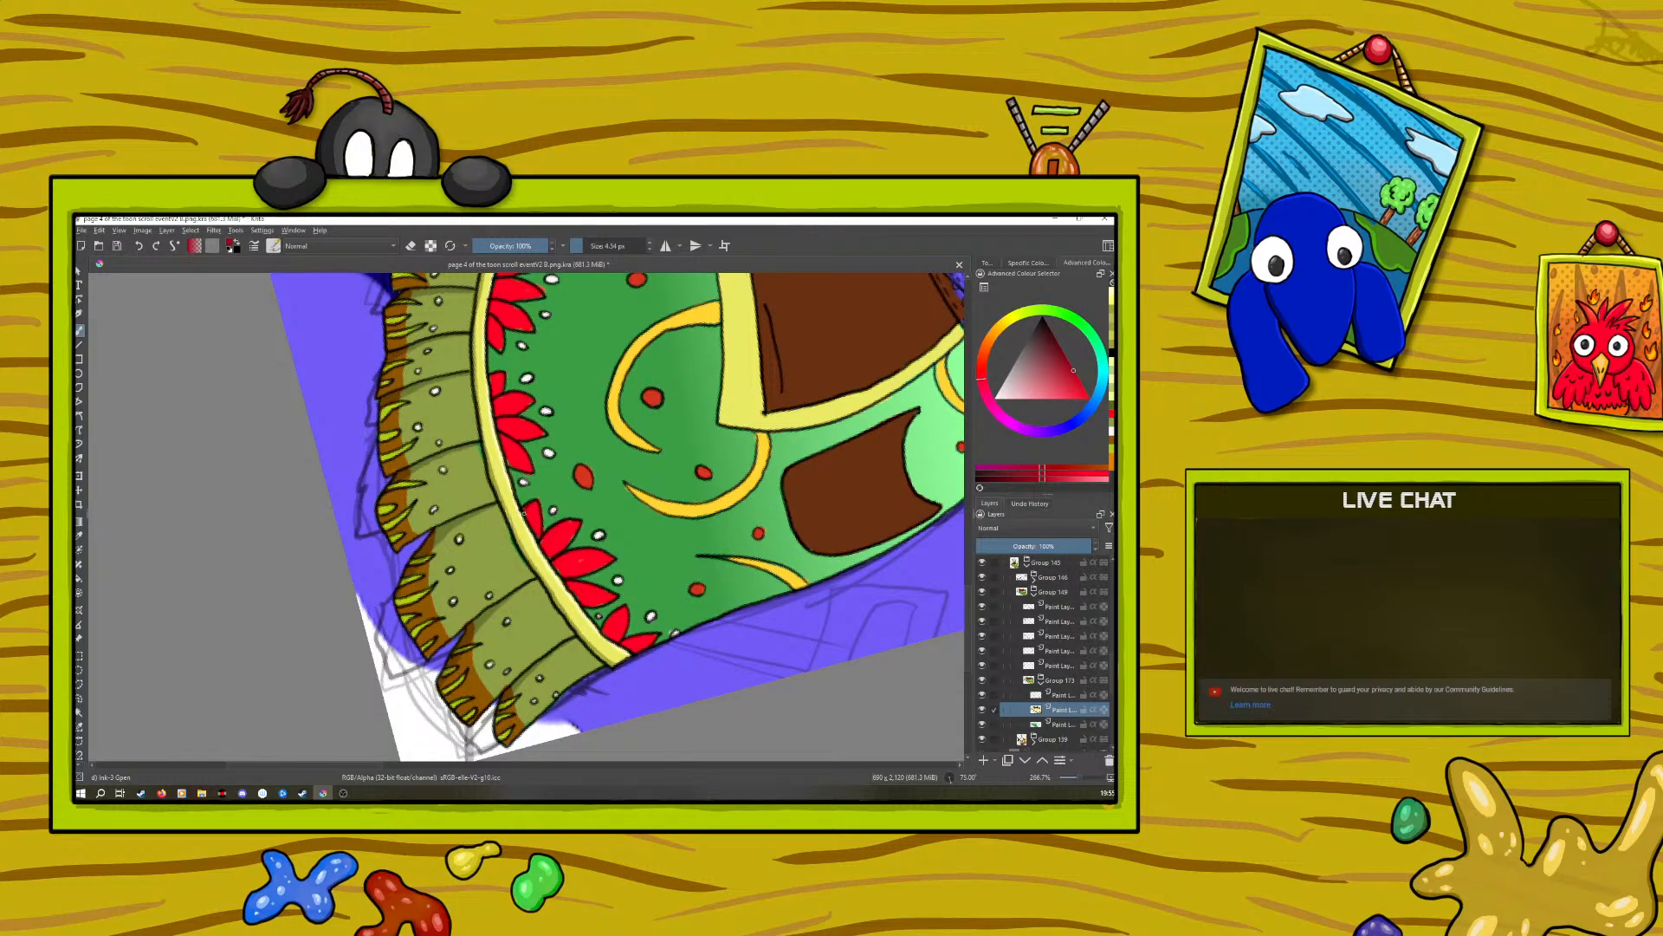
pyautogui.moveTo(534, 504); pyautogui.dragTo(538, 500)
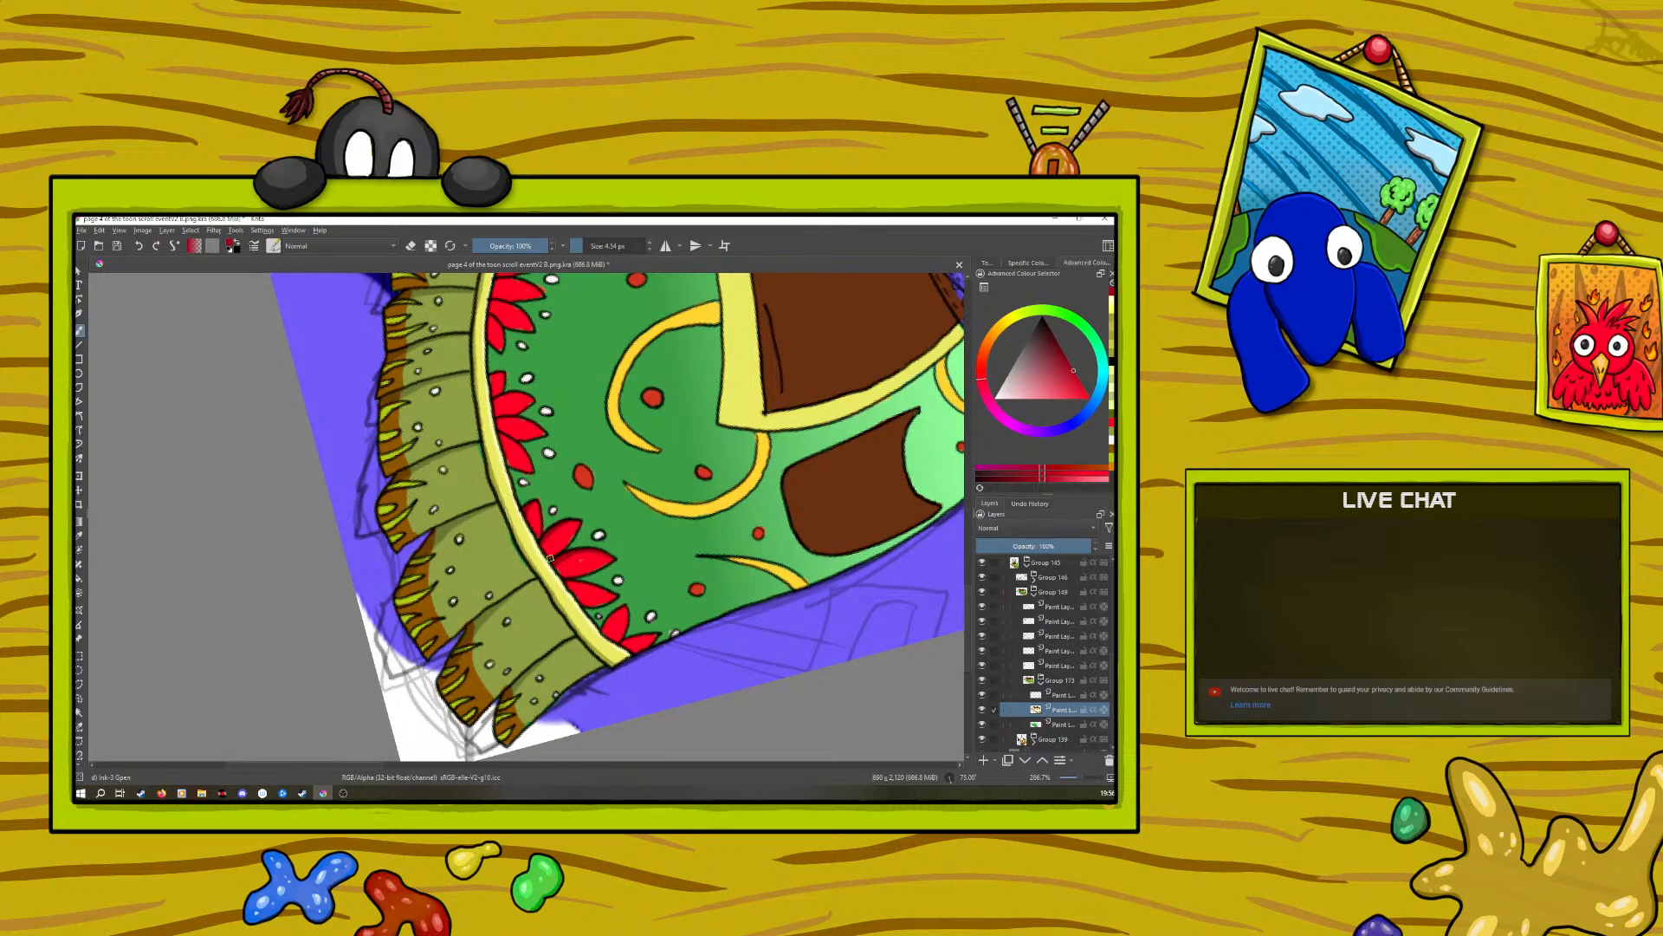
# Step: Sample the bright red of the large hem flower near the skirt's side edge and touch up its petals
pyautogui.rightClick(592, 473)
pyautogui.moveTo(690, 449); pyautogui.dragTo(546, 312)
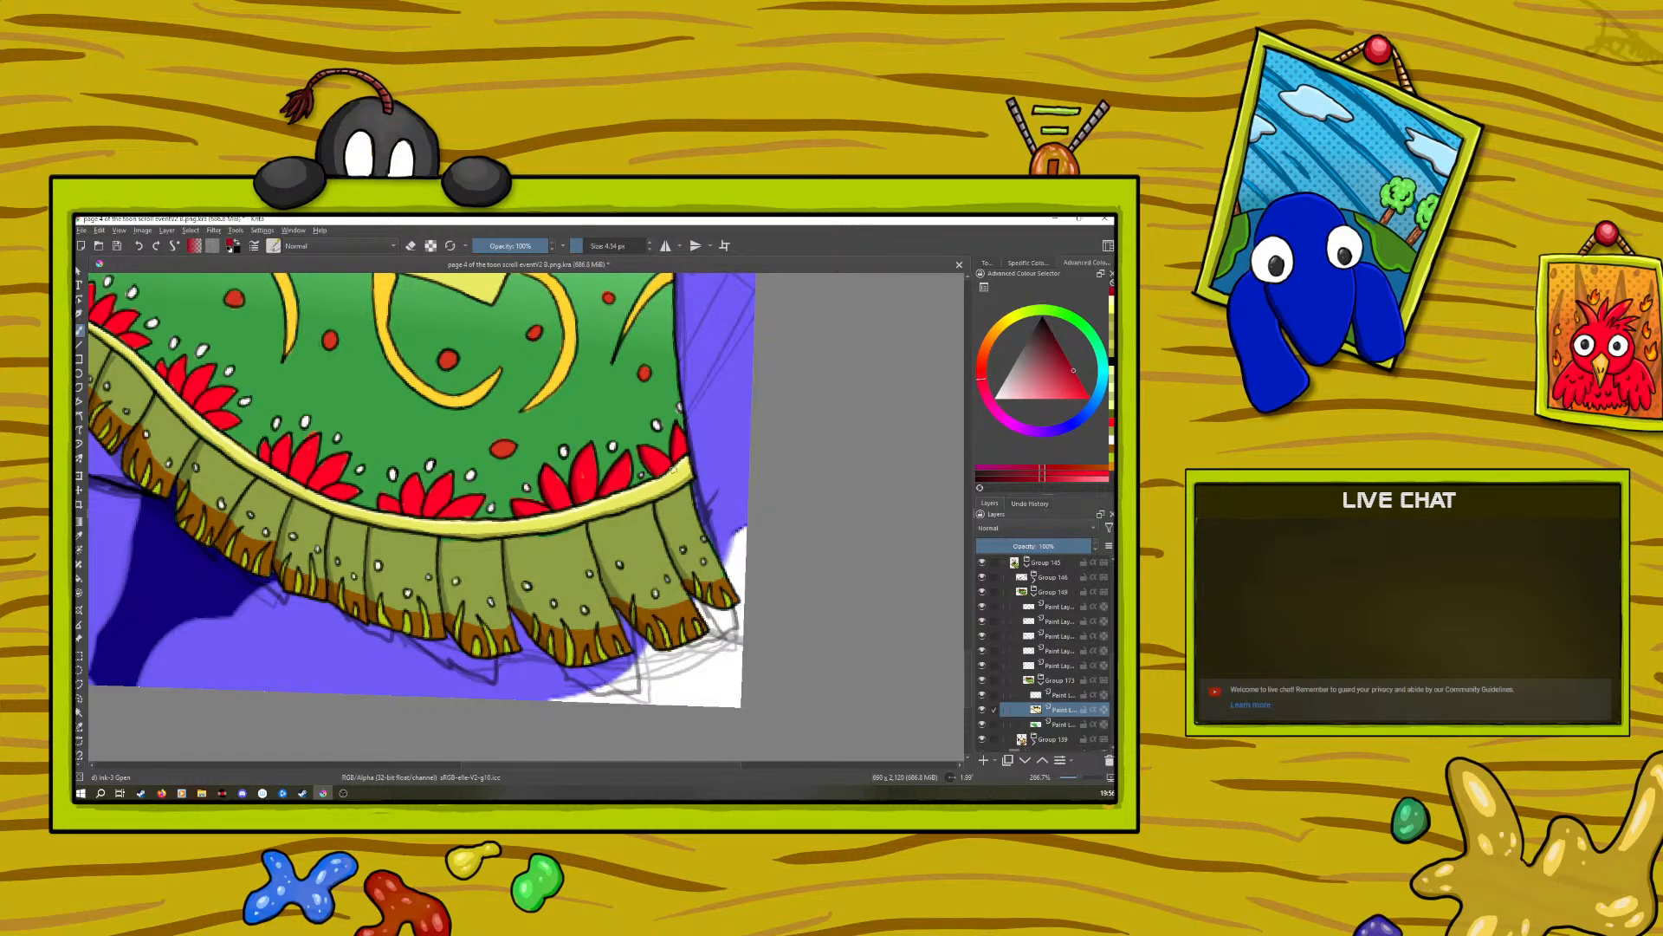
pyautogui.click(80, 536)
pyautogui.click(592, 466)
pyautogui.press('b')
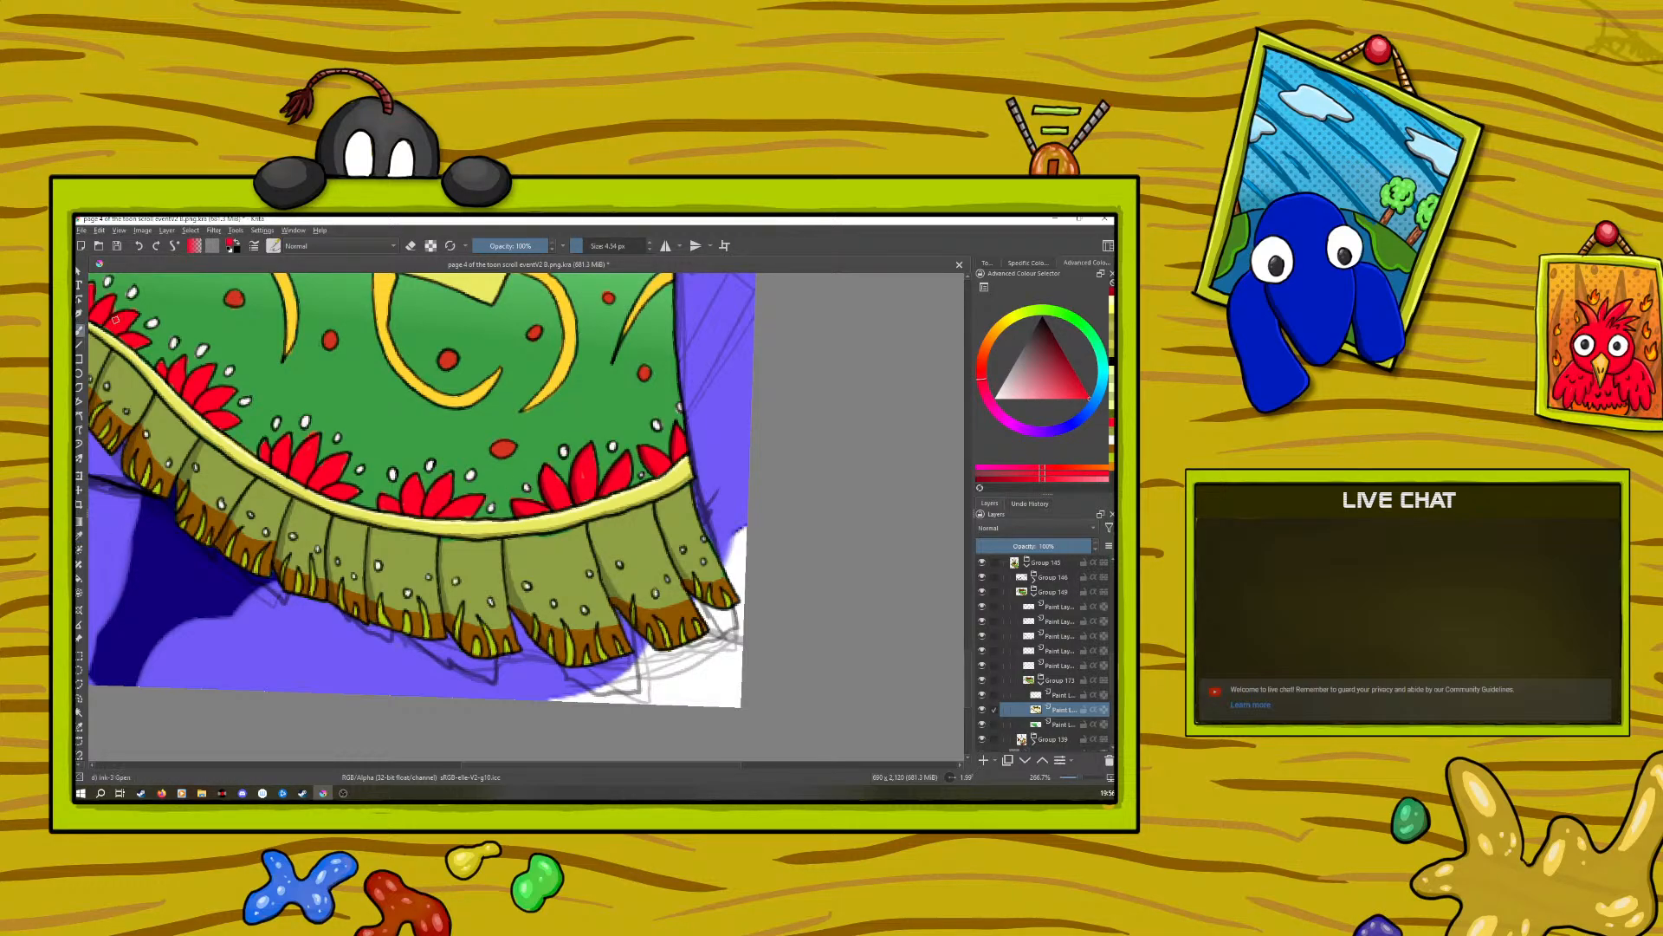
pyautogui.moveTo(574, 483); pyautogui.dragTo(582, 479)
# Step: Sample the darker red again and shade the petals of the remaining hem flowers toward the hand
pyautogui.click(78, 541)
pyautogui.click(521, 502)
pyautogui.click(79, 330)
pyautogui.moveTo(380, 496); pyautogui.dragTo(382, 509)
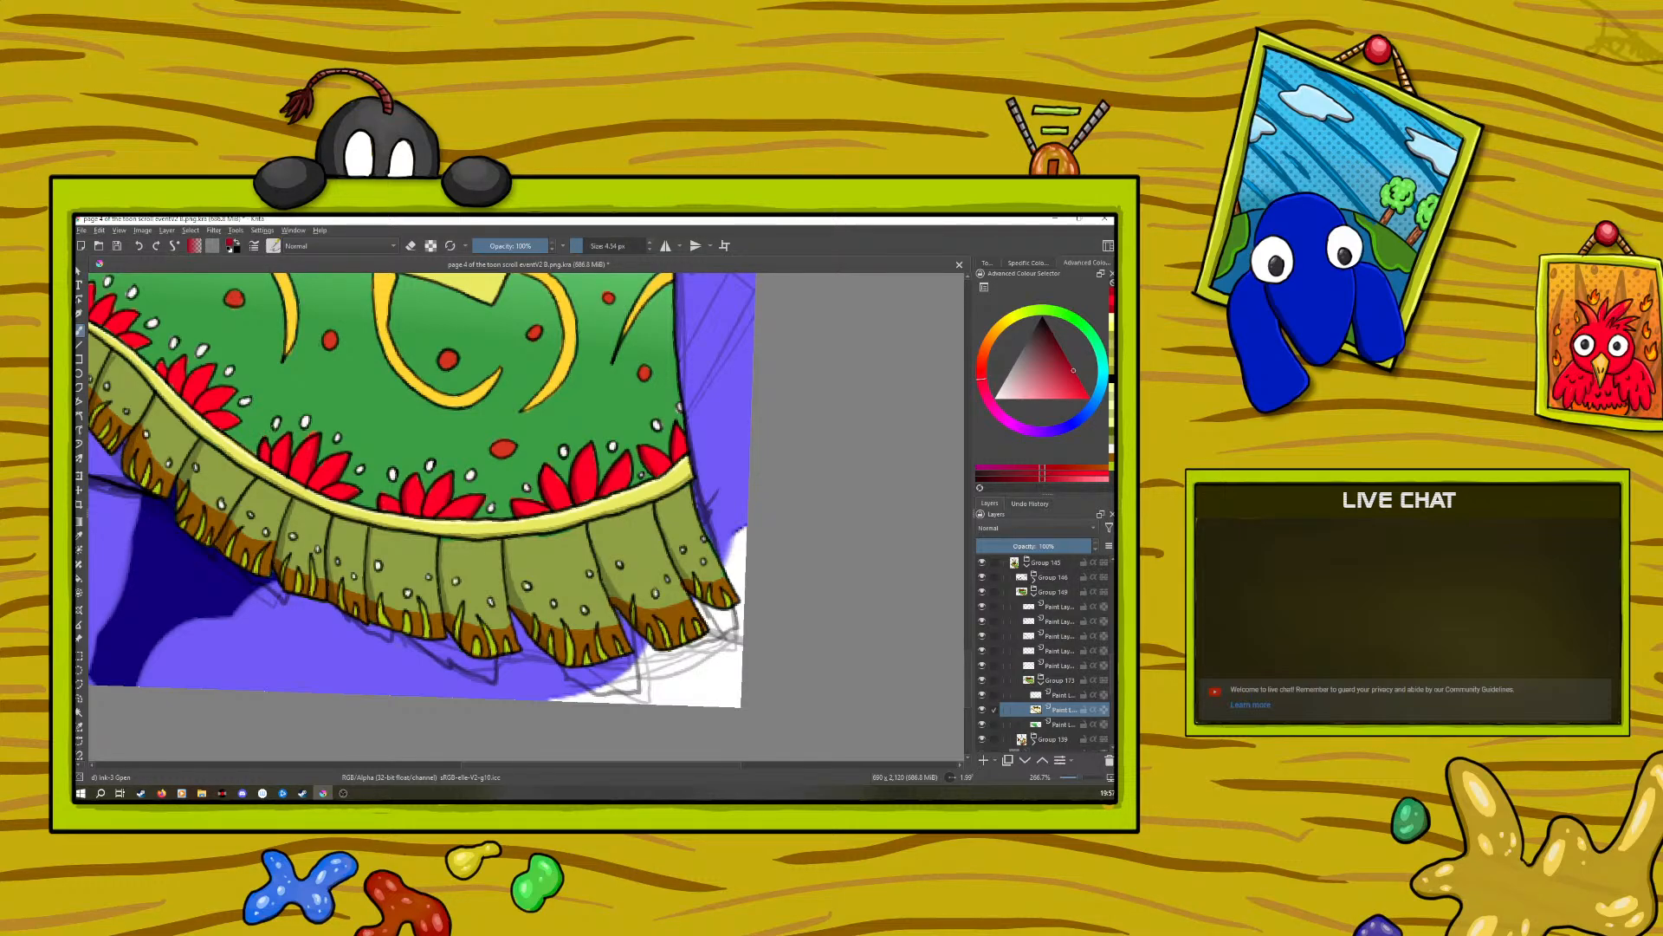
pyautogui.moveTo(520, 763); pyautogui.dragTo(412, 761)
pyautogui.moveTo(969, 650); pyautogui.dragTo(977, 633)
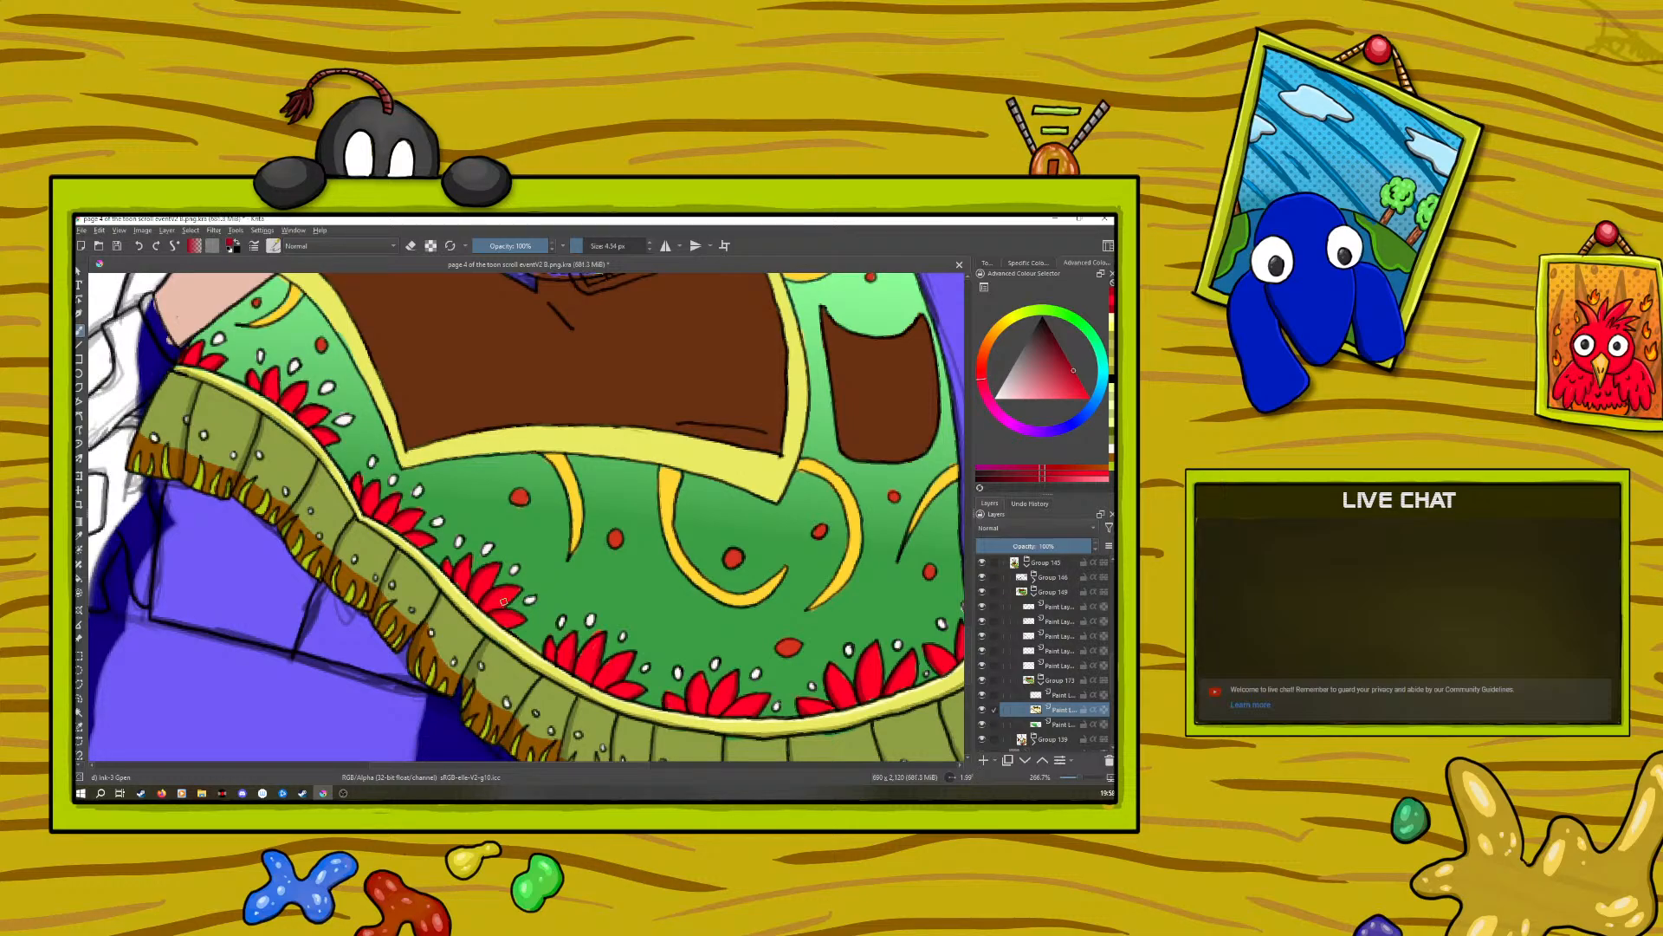
# Step: Lighten the brush to a pinkish red, highlight petals on the flowers nearest the hand and undo the last stroke
pyautogui.rightClick(268, 594)
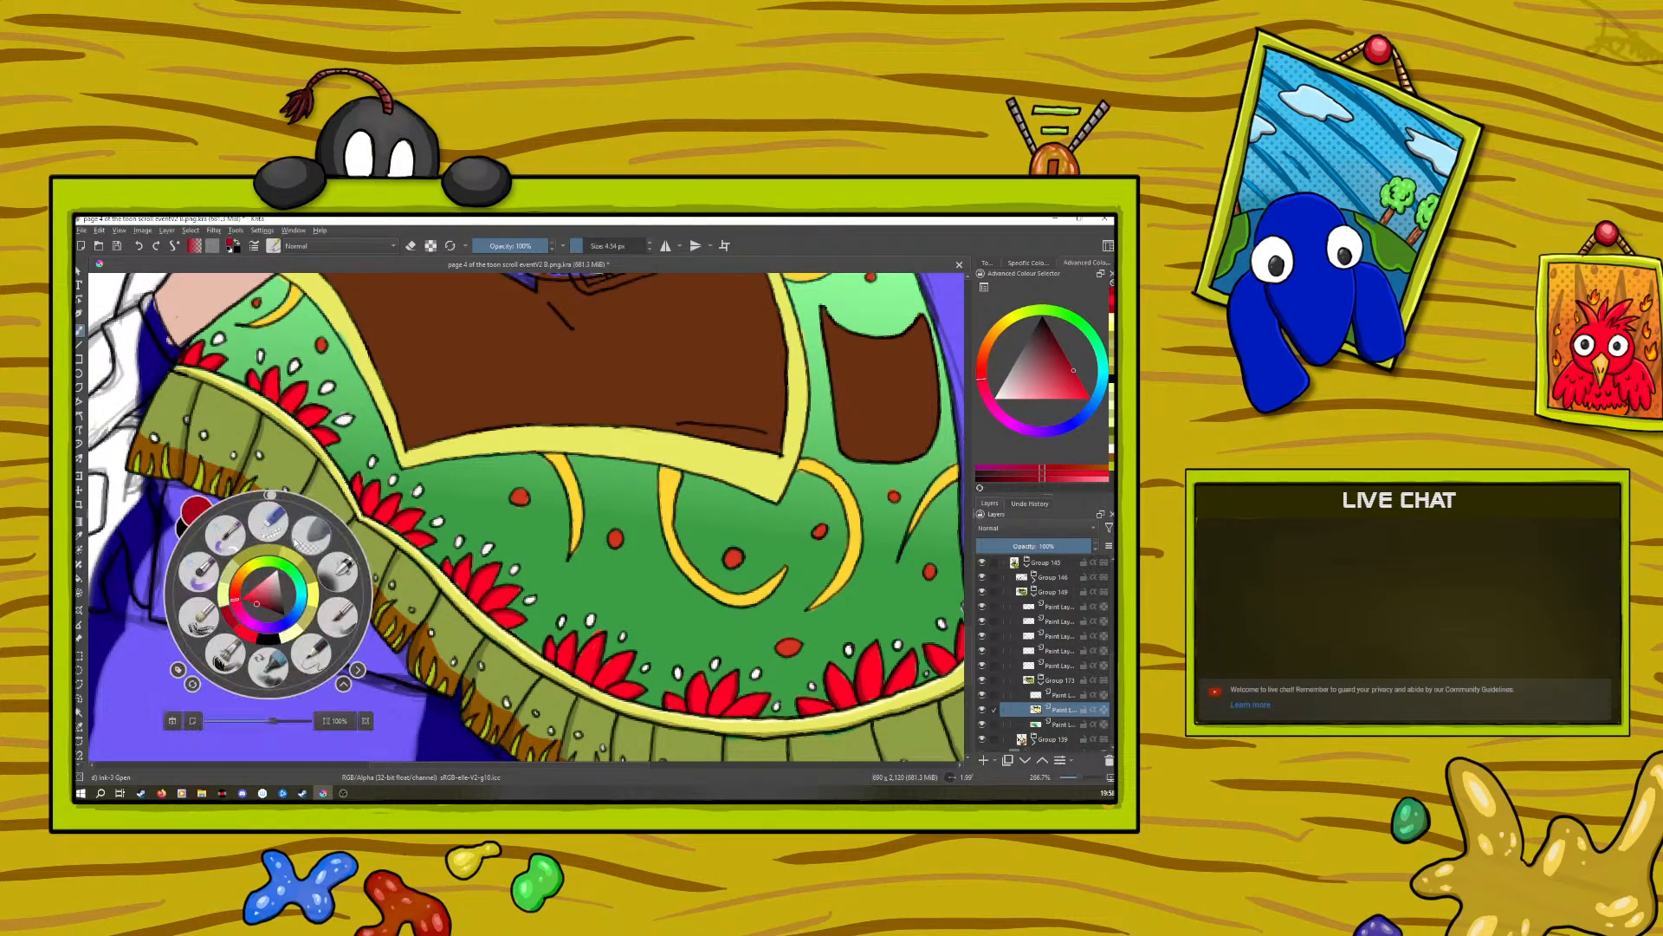
pyautogui.moveTo(257, 604); pyautogui.dragTo(255, 587)
pyautogui.click(206, 344)
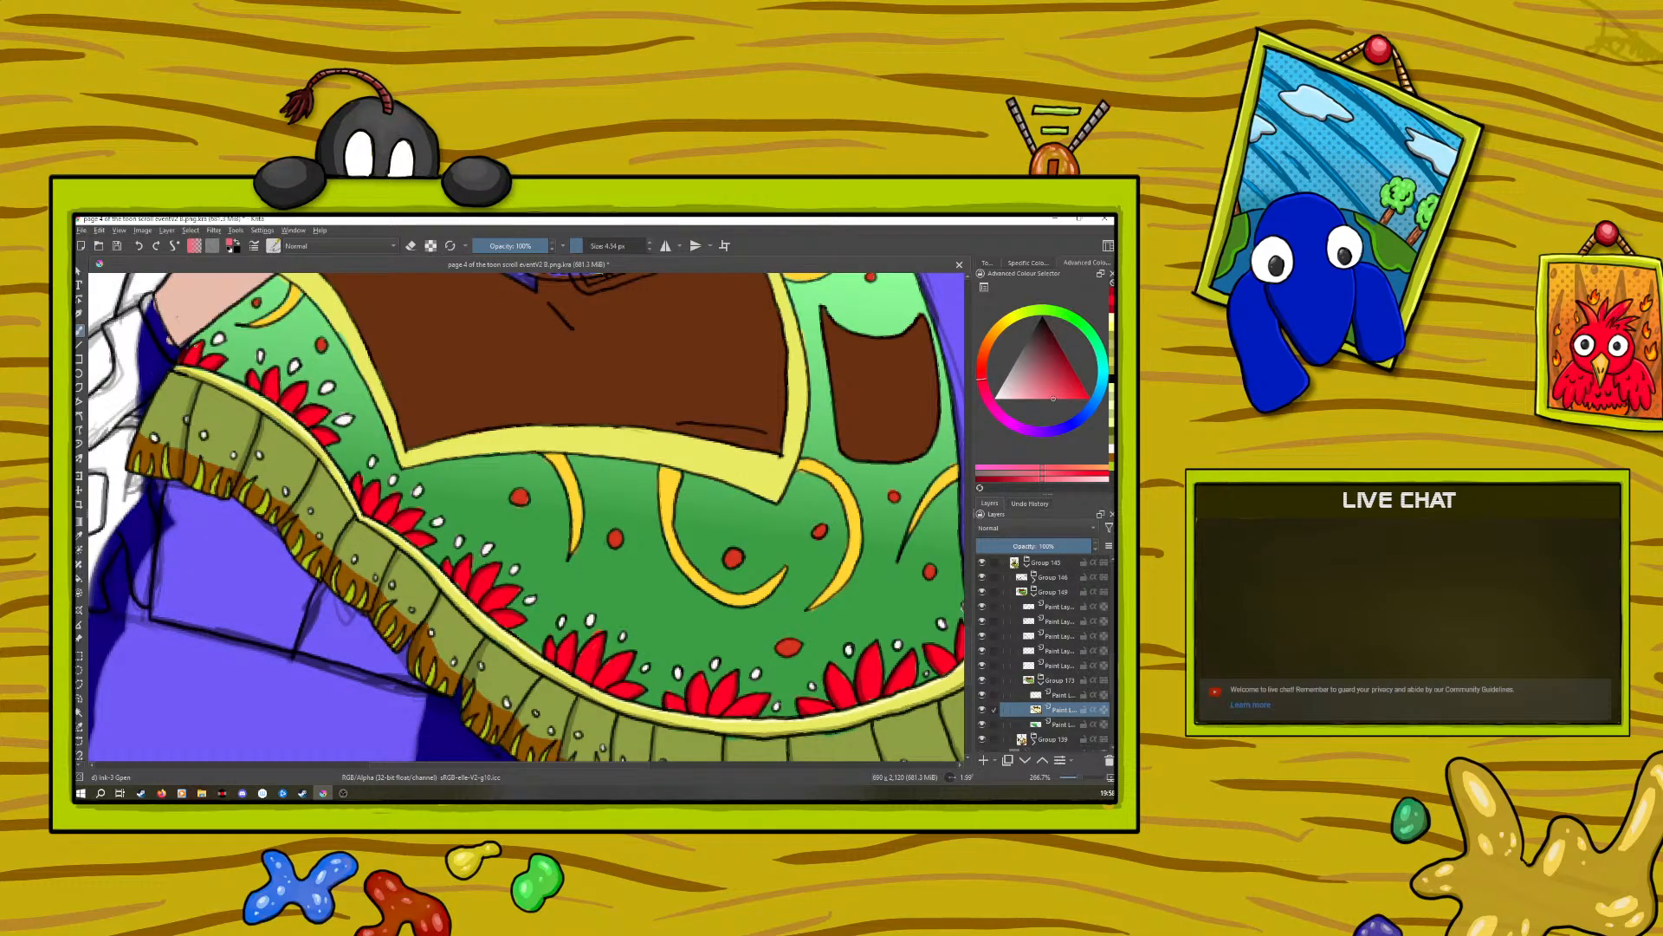
pyautogui.moveTo(187, 356); pyautogui.dragTo(205, 364)
pyautogui.moveTo(275, 370); pyautogui.dragTo(276, 403)
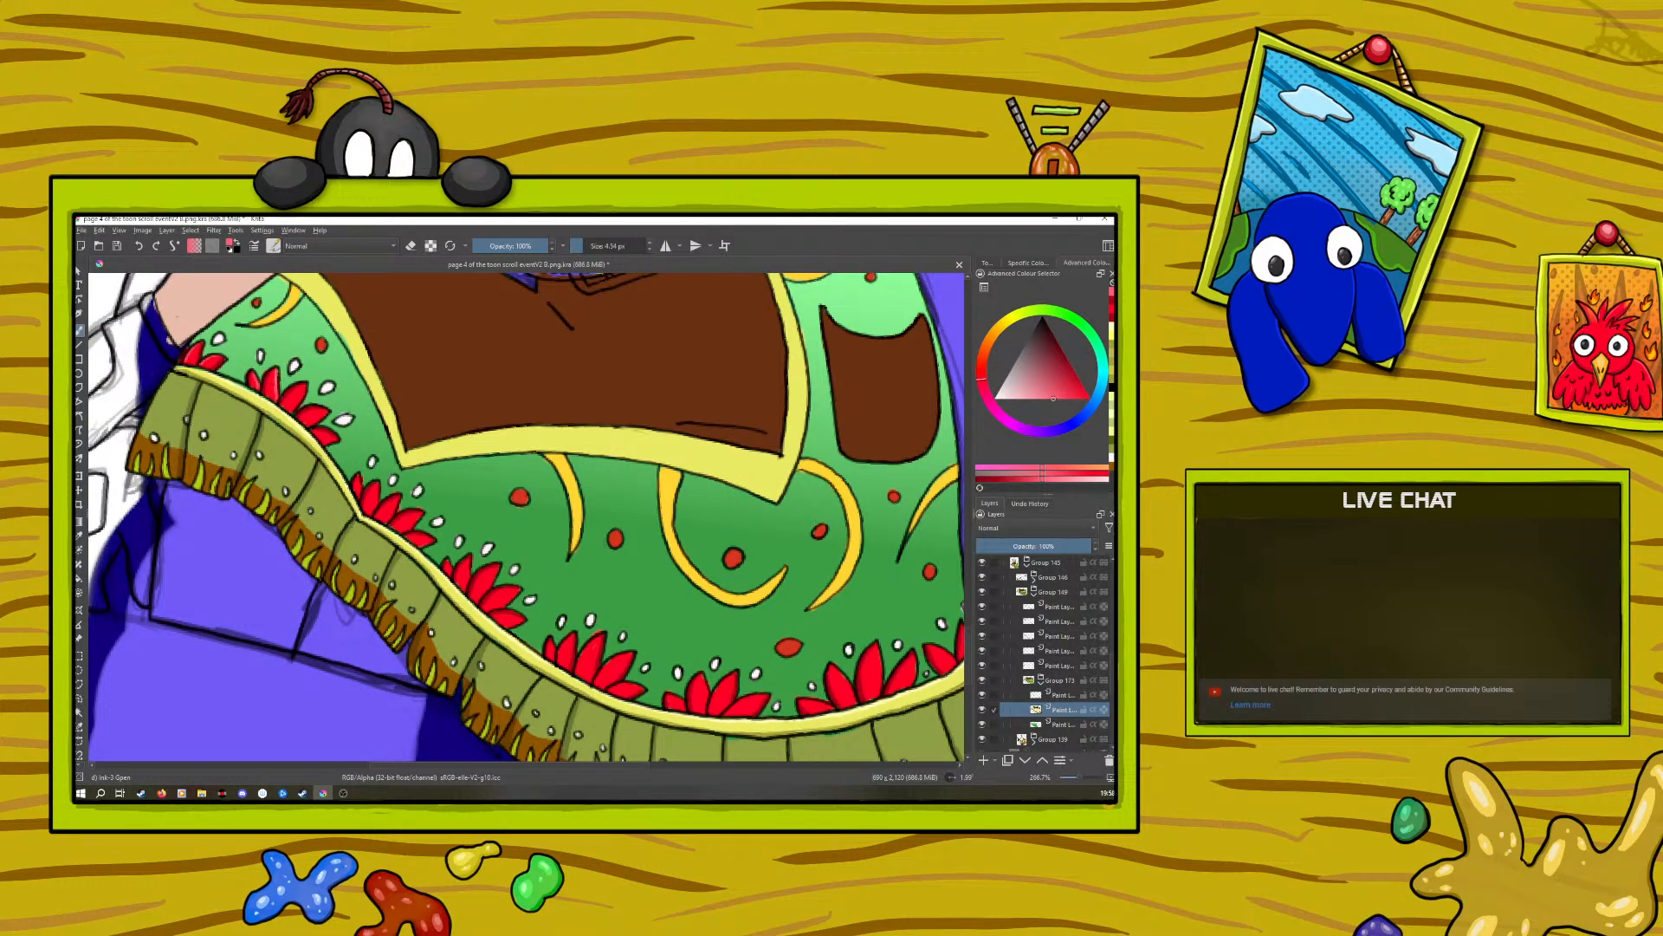
pyautogui.click(139, 247)
# Step: Paint pinkish-red highlights on the petals of the remaining hem flowers, cleaning up with the eraser where needed
pyautogui.click(1075, 773)
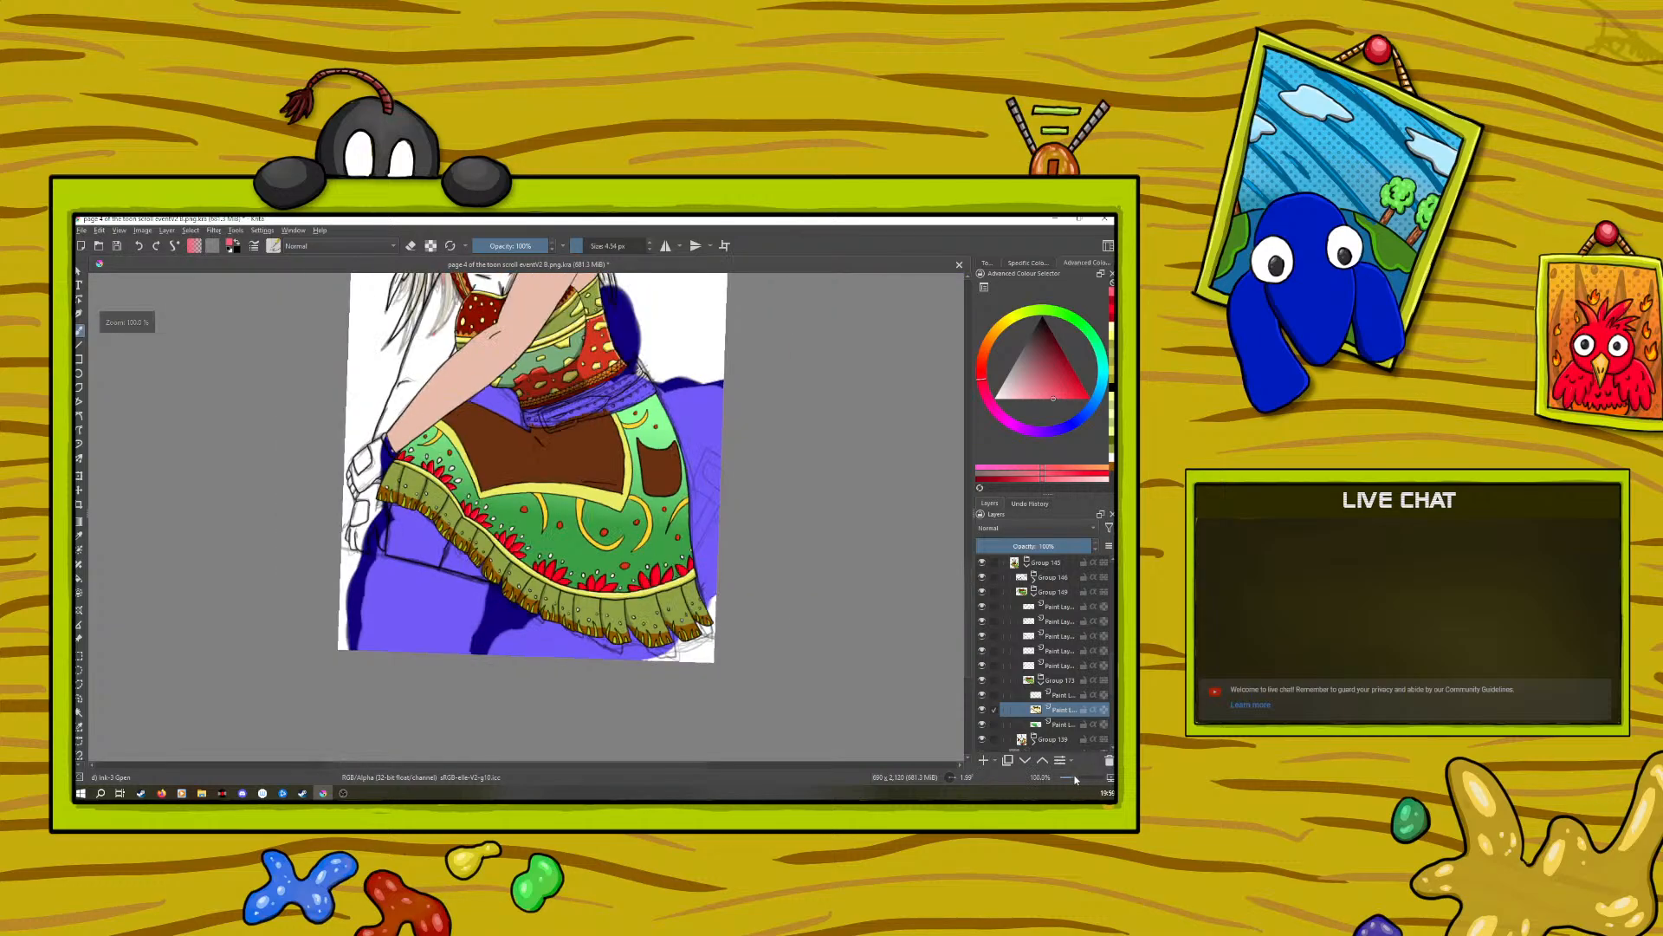
pyautogui.click(1075, 776)
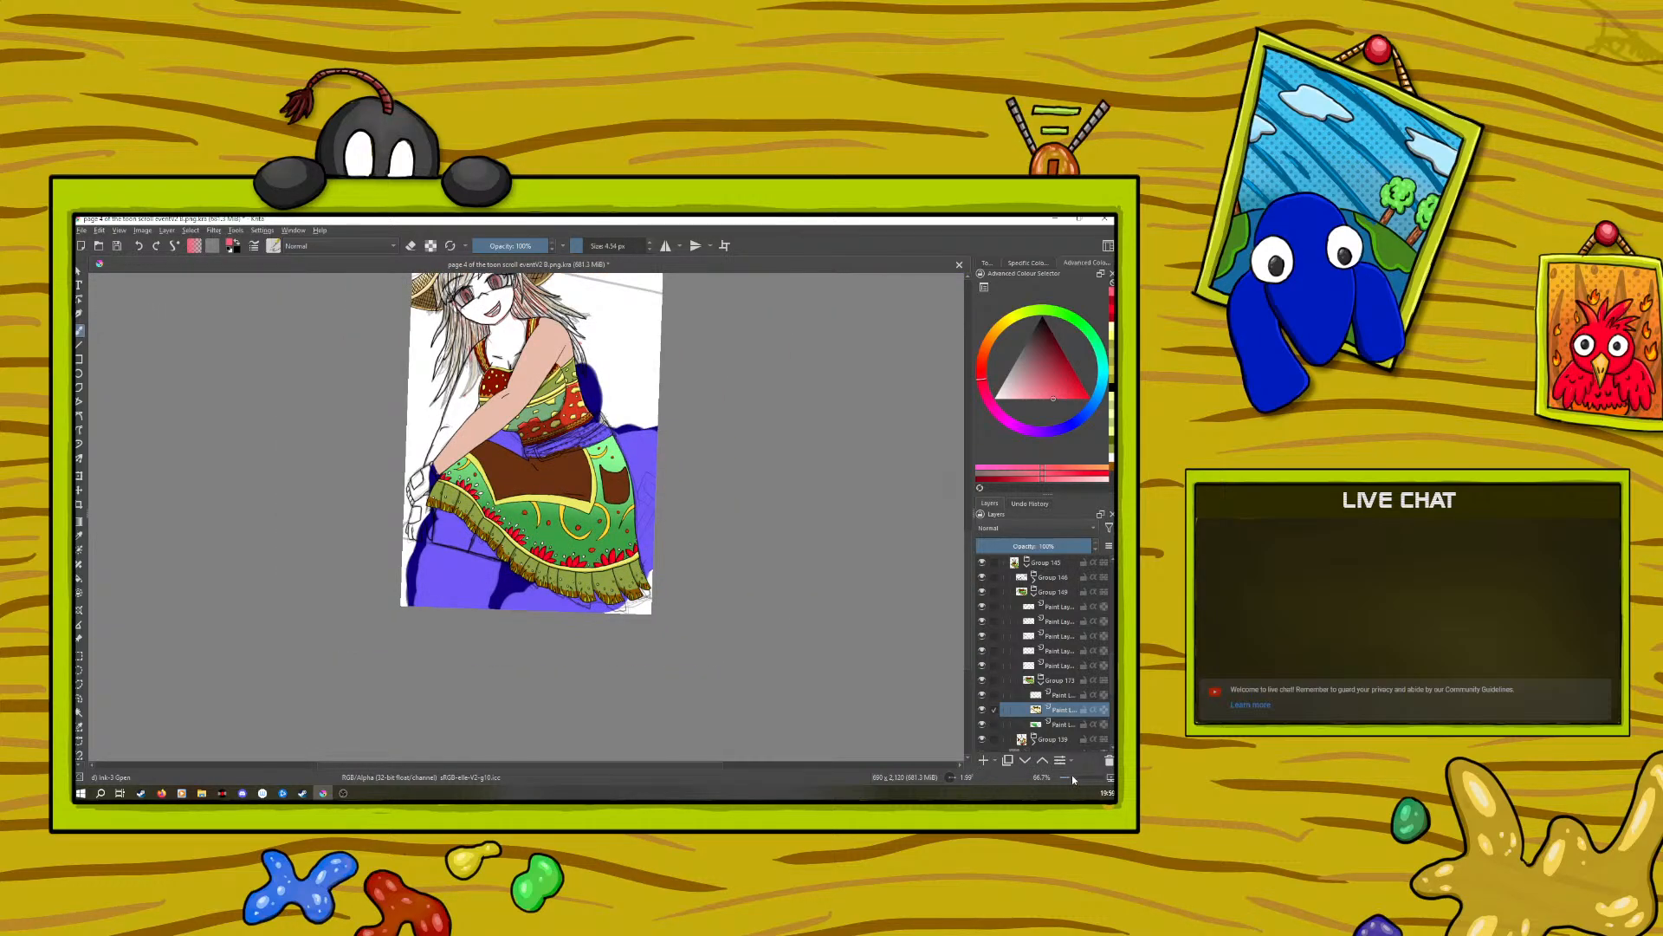
pyautogui.click(1071, 775)
pyautogui.click(1069, 775)
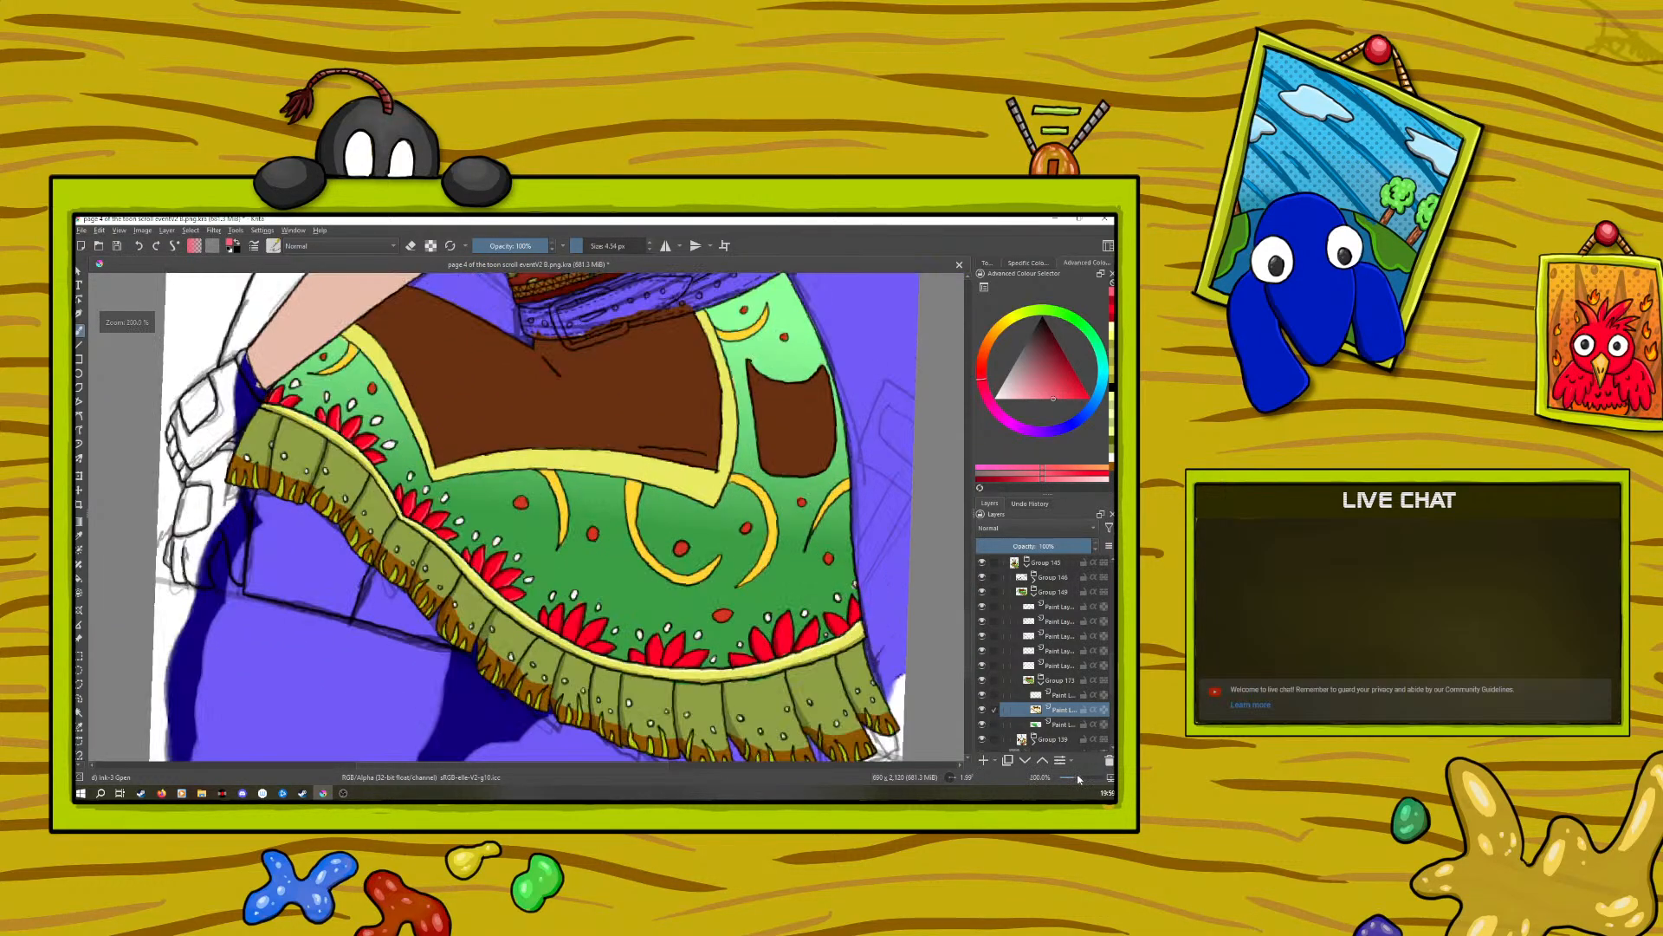
pyautogui.moveTo(1070, 780); pyautogui.dragTo(1084, 782)
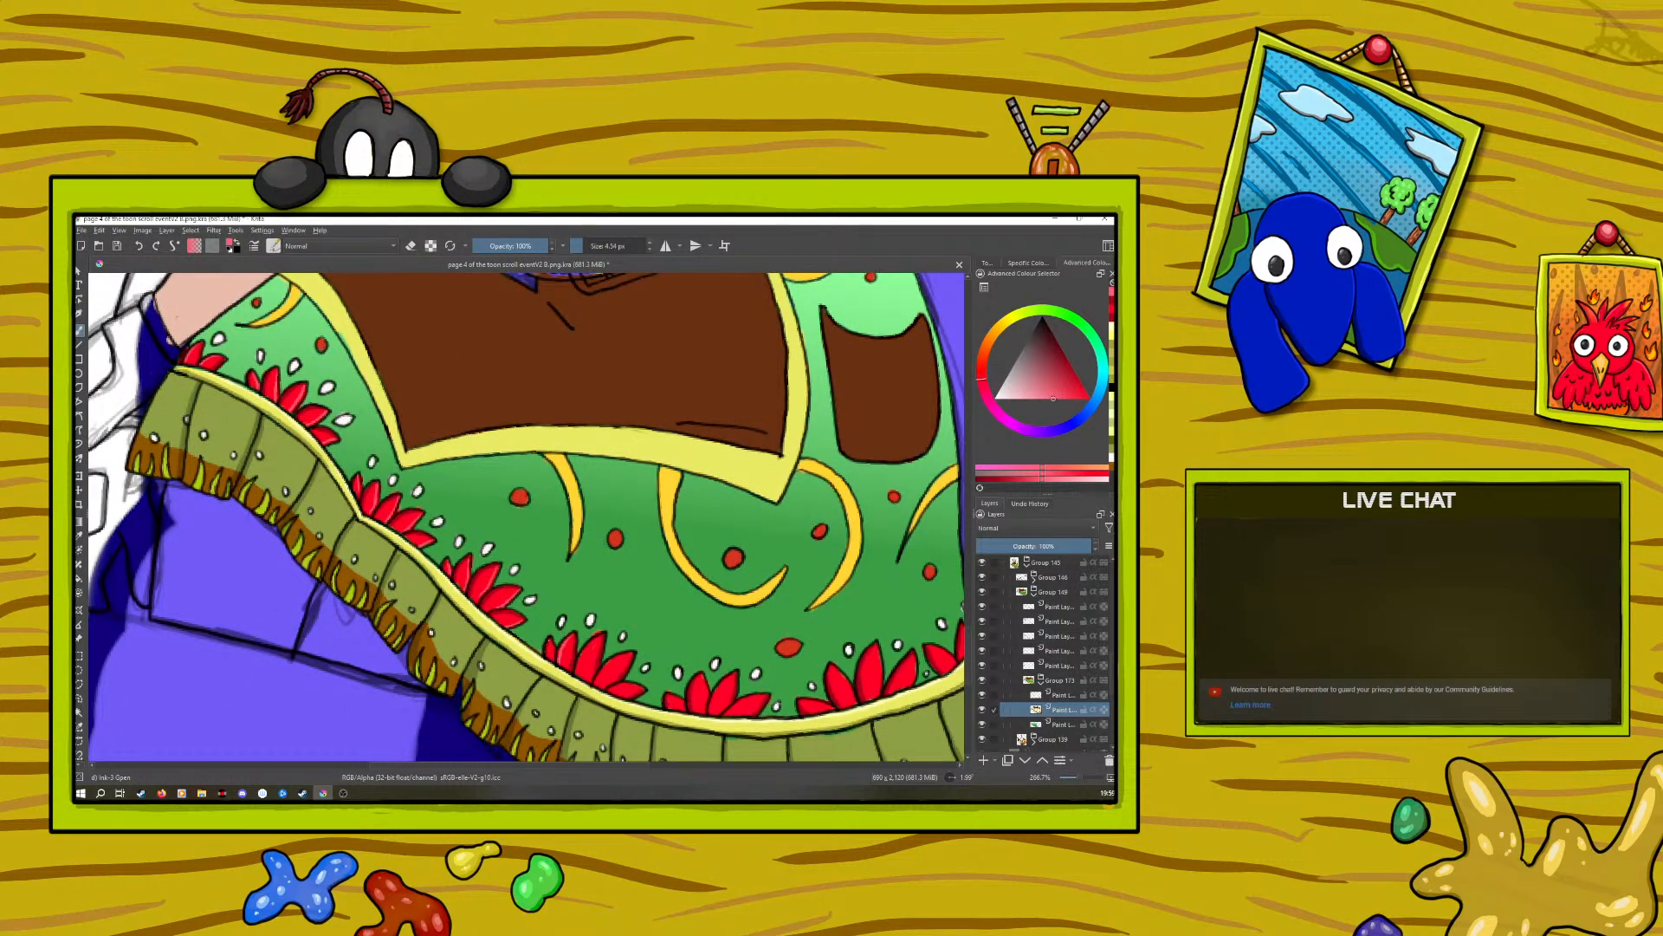
pyautogui.moveTo(597, 638); pyautogui.dragTo(579, 667)
pyautogui.click(410, 245)
pyautogui.moveTo(724, 681); pyautogui.dragTo(712, 704)
pyautogui.hscroll(6, 546, 754)
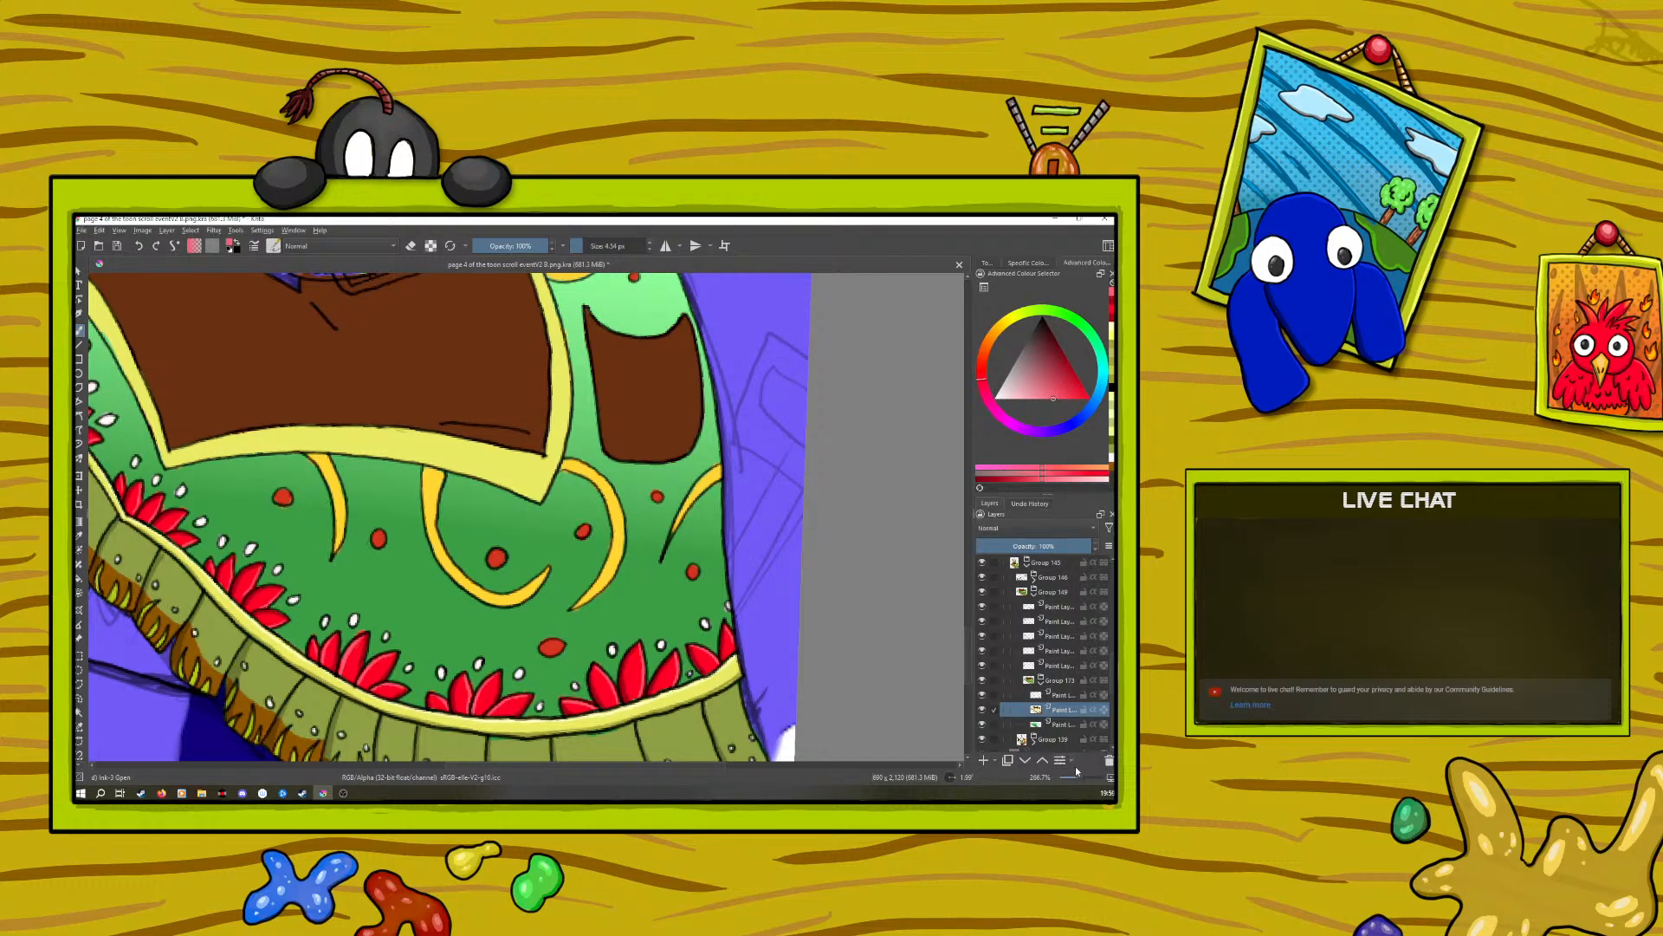
pyautogui.click(1075, 778)
pyautogui.moveTo(1073, 777); pyautogui.dragTo(1081, 780)
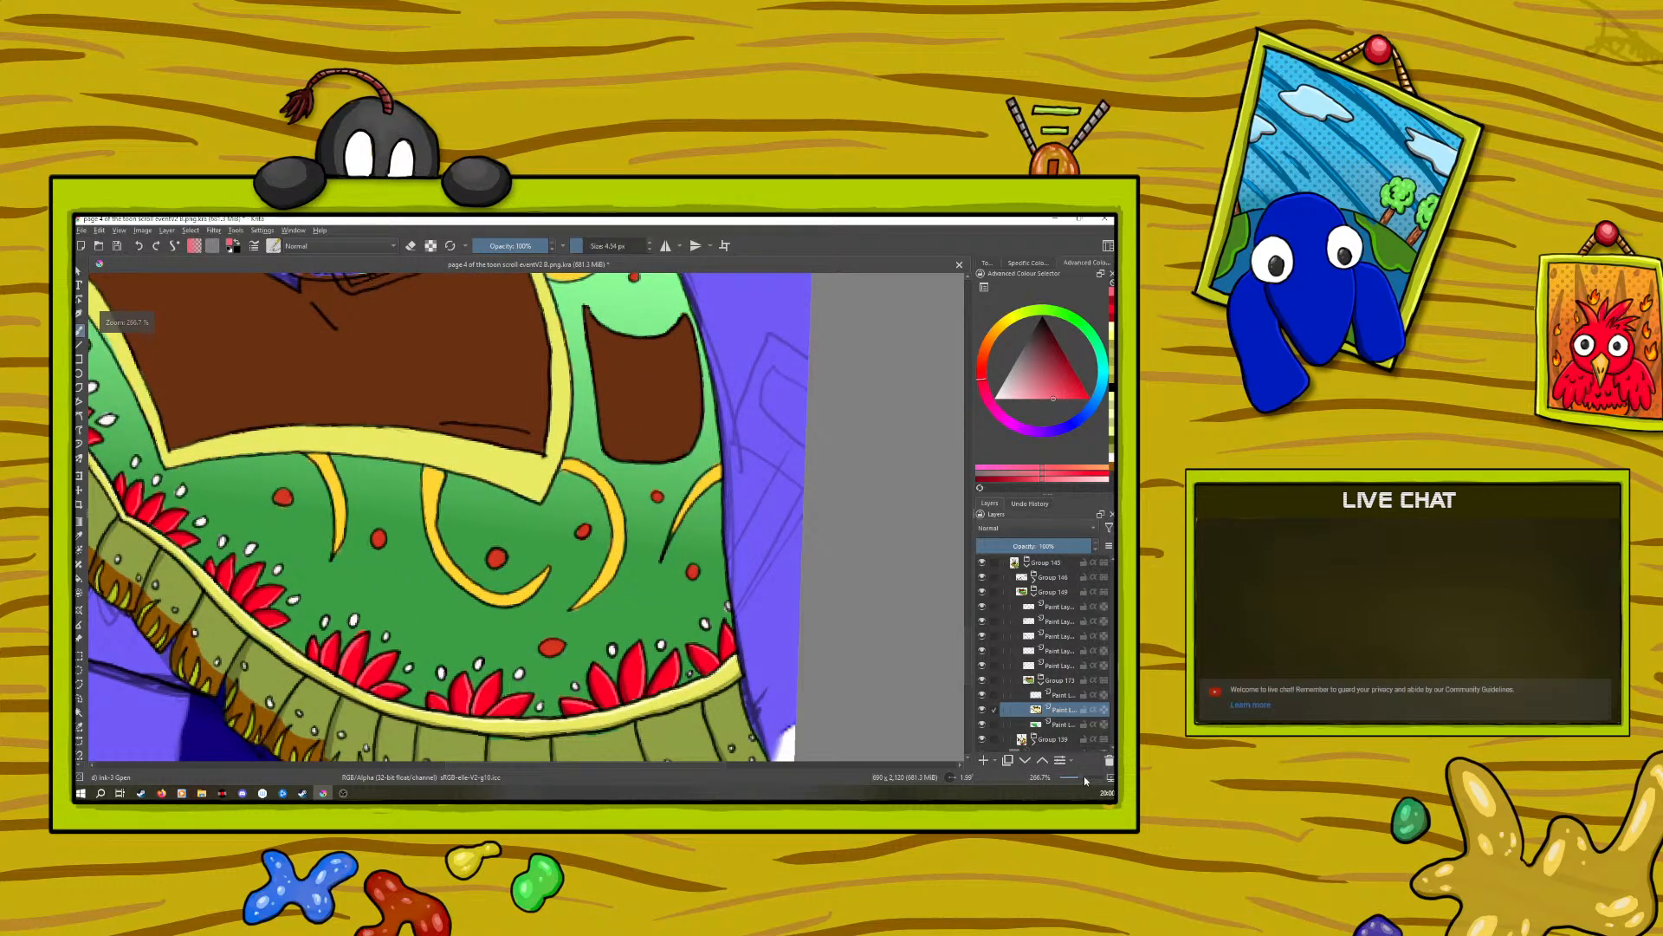
# Step: Sample the red of the small dots on the skirt, lighten it and paint highlights on the dots
pyautogui.moveTo(586, 766); pyautogui.dragTo(346, 766)
pyautogui.click(79, 535)
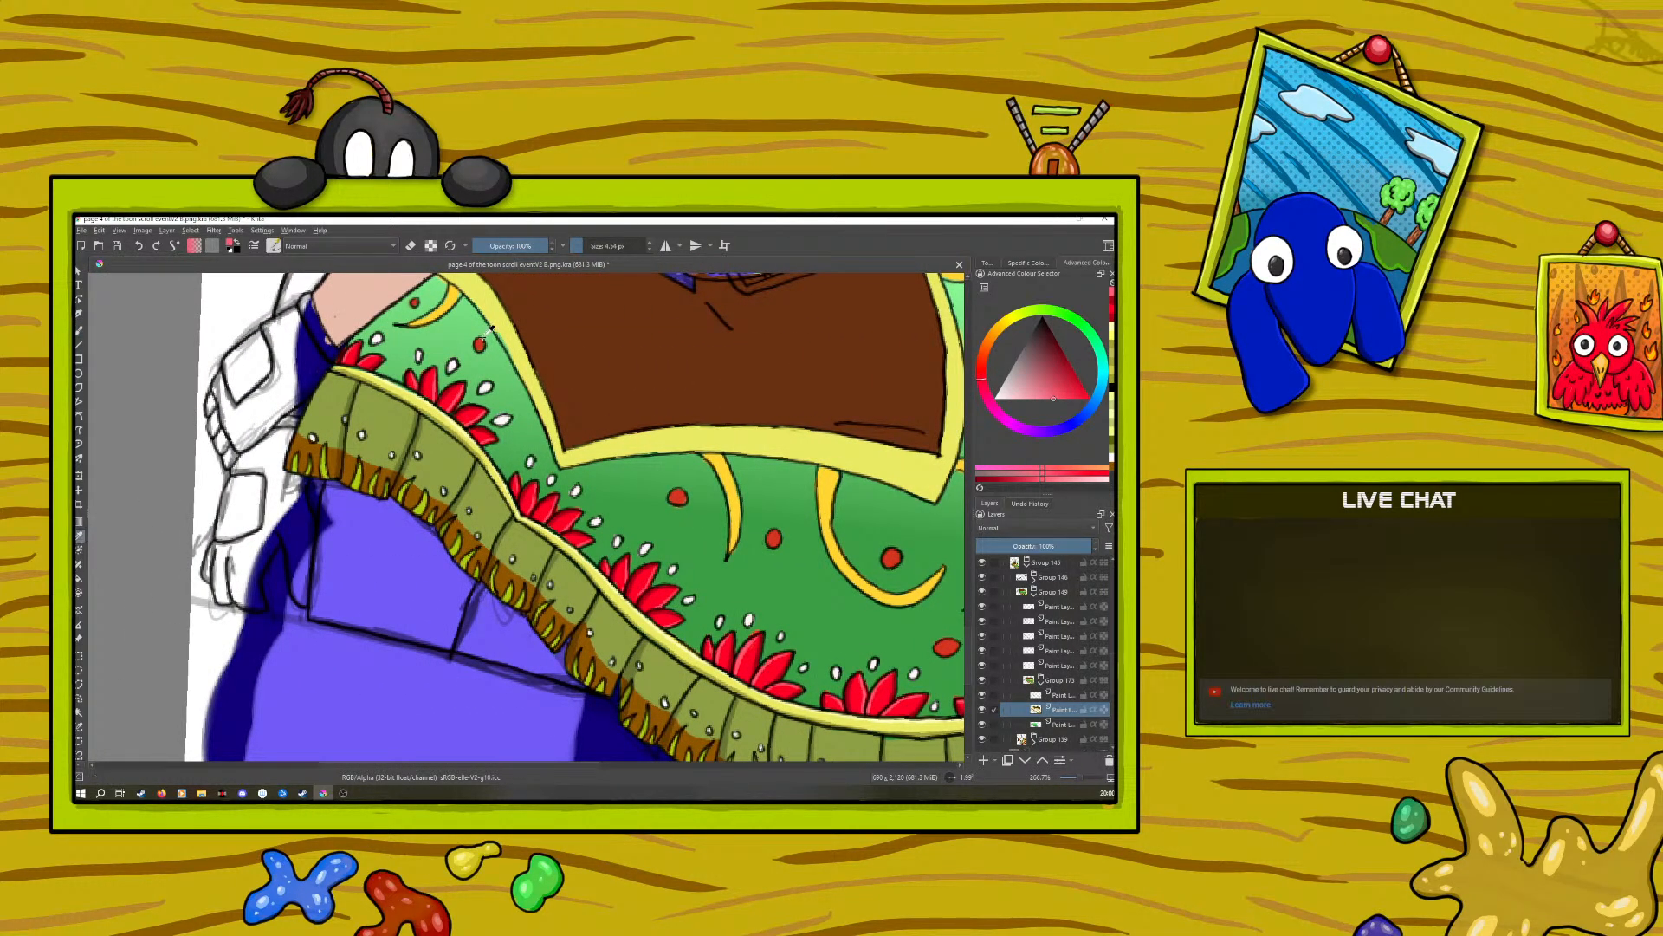
pyautogui.click(480, 344)
pyautogui.press('b')
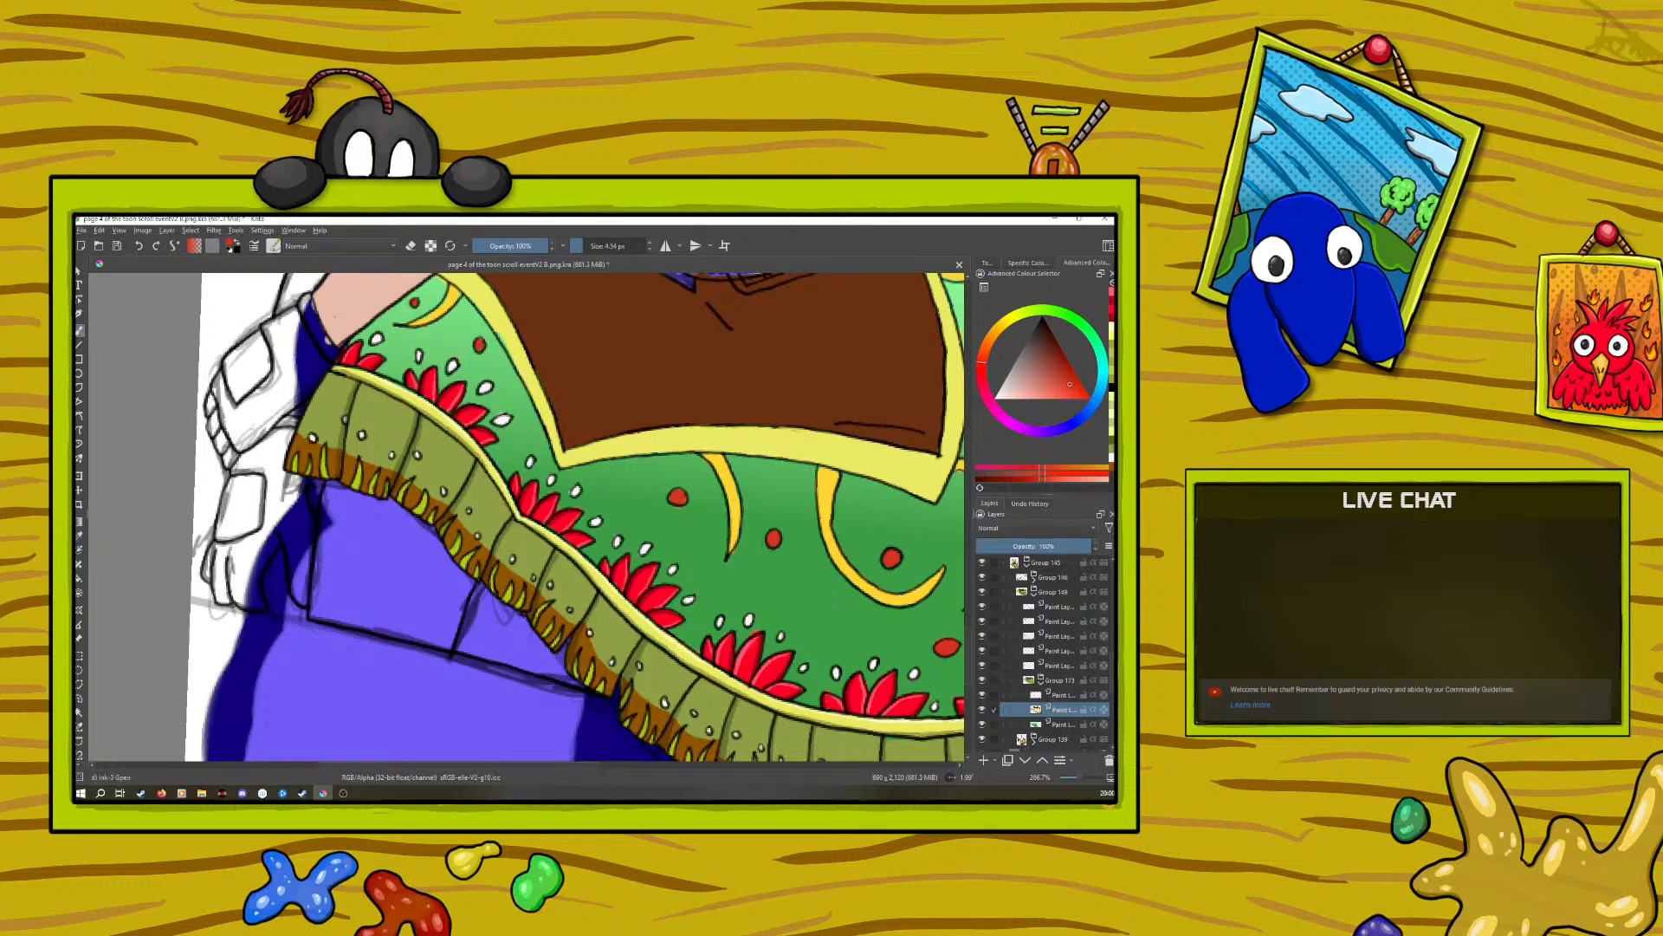
pyautogui.rightClick(392, 520)
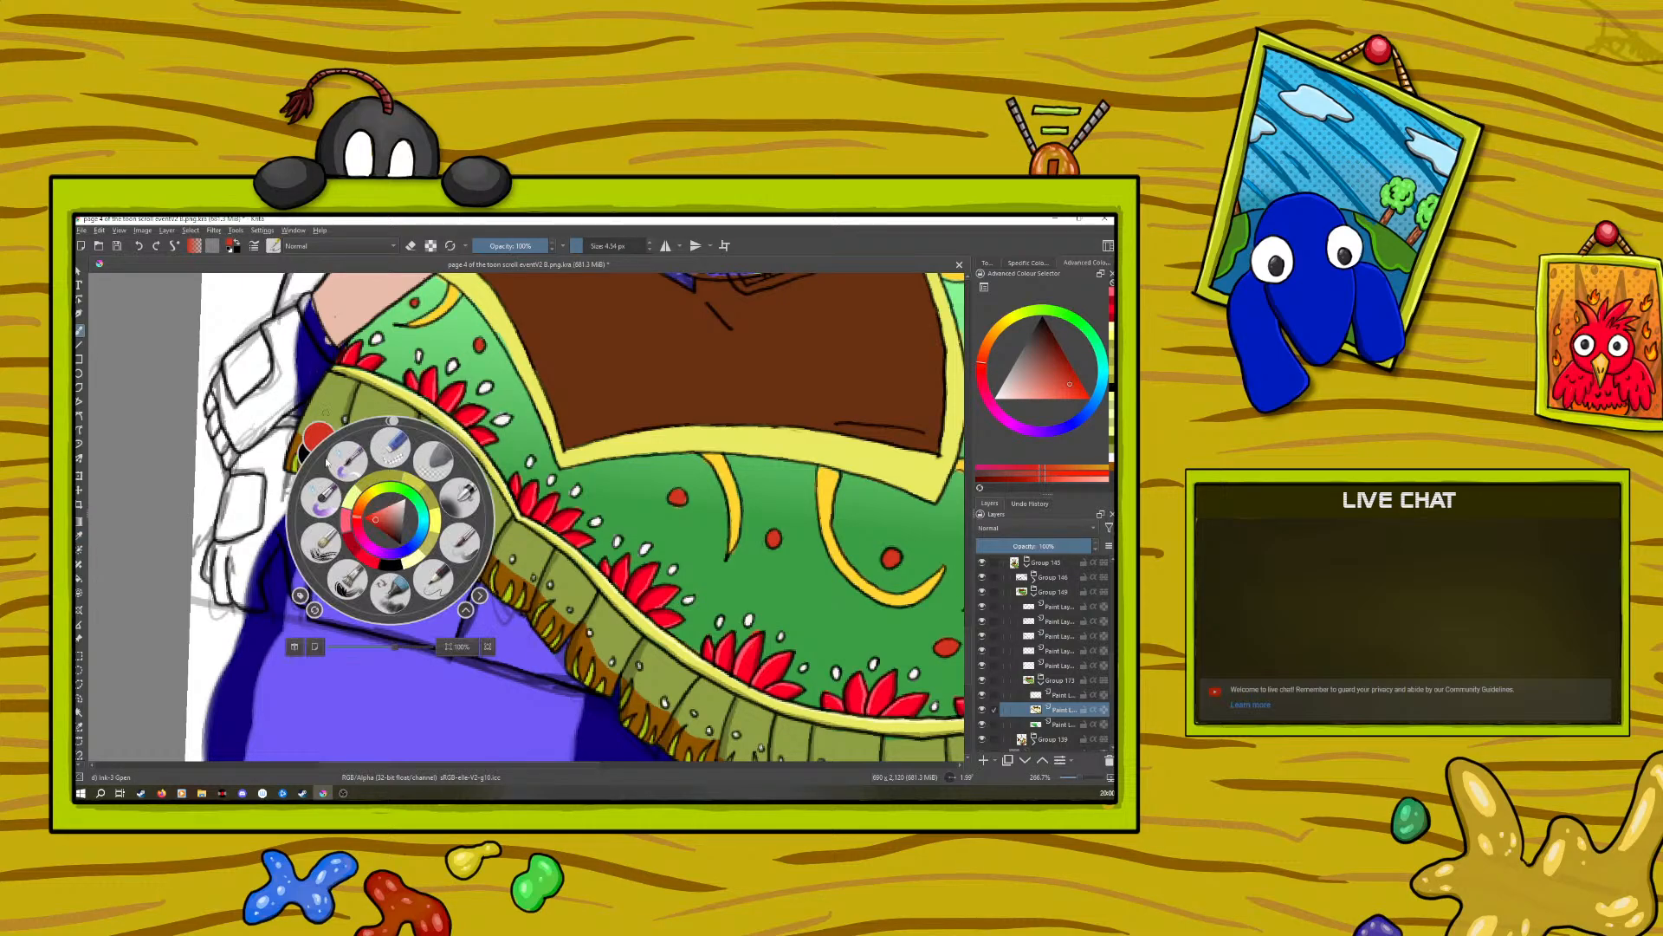
pyautogui.click(380, 511)
pyautogui.moveTo(478, 342); pyautogui.dragTo(477, 346)
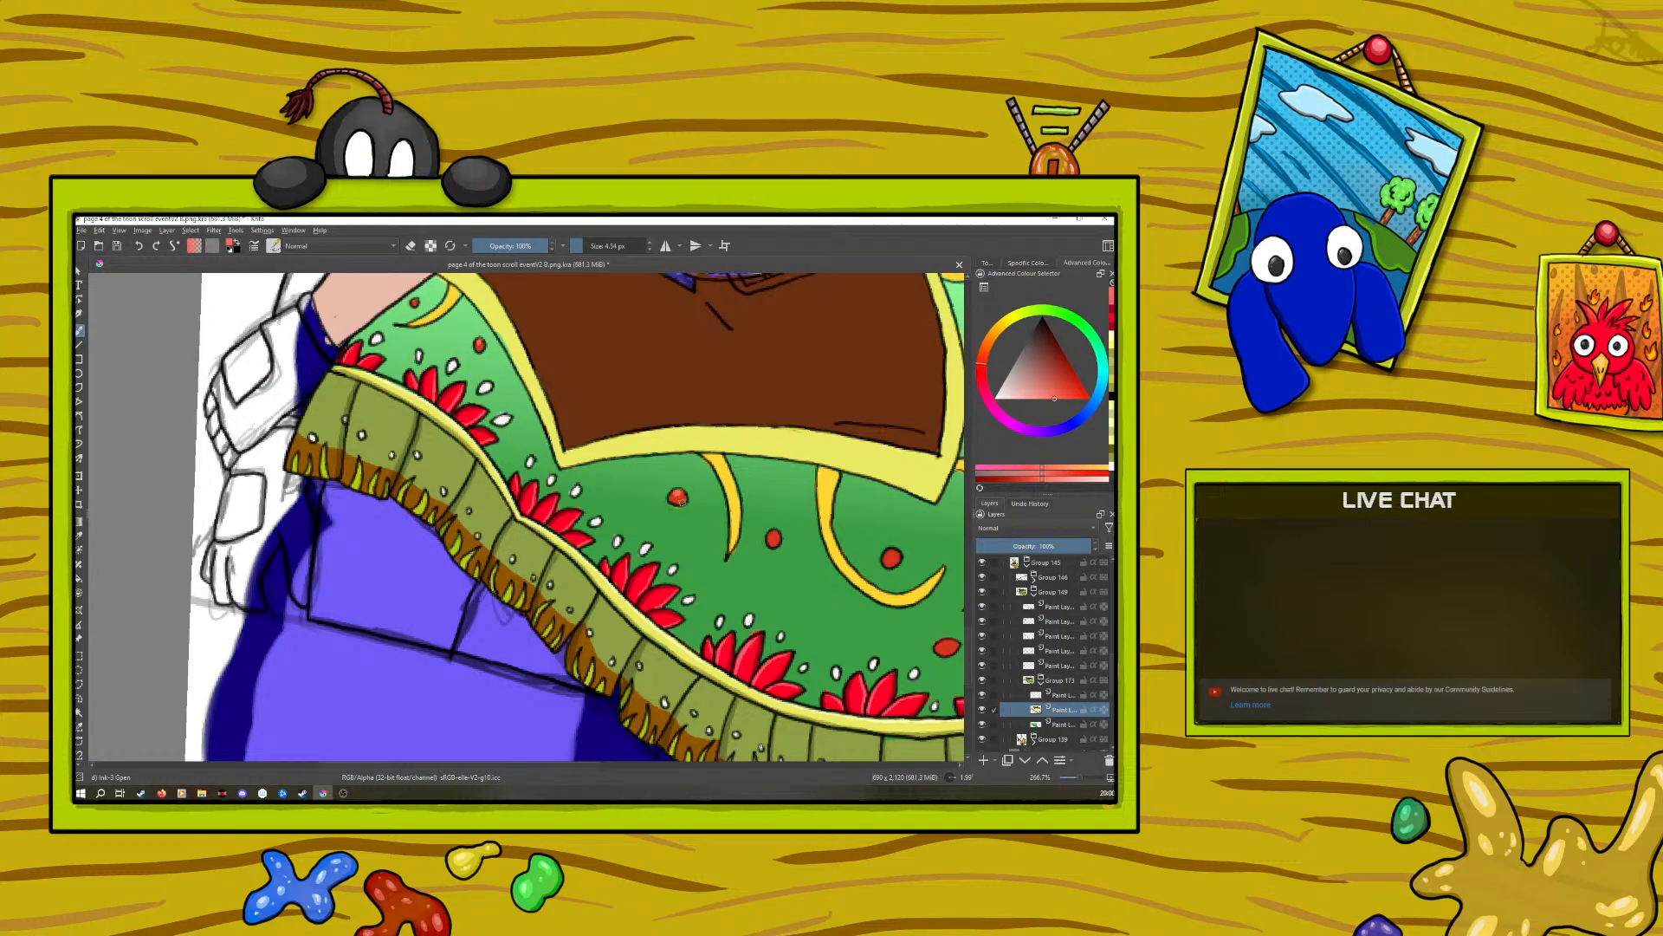
pyautogui.moveTo(554, 765); pyautogui.dragTo(668, 770)
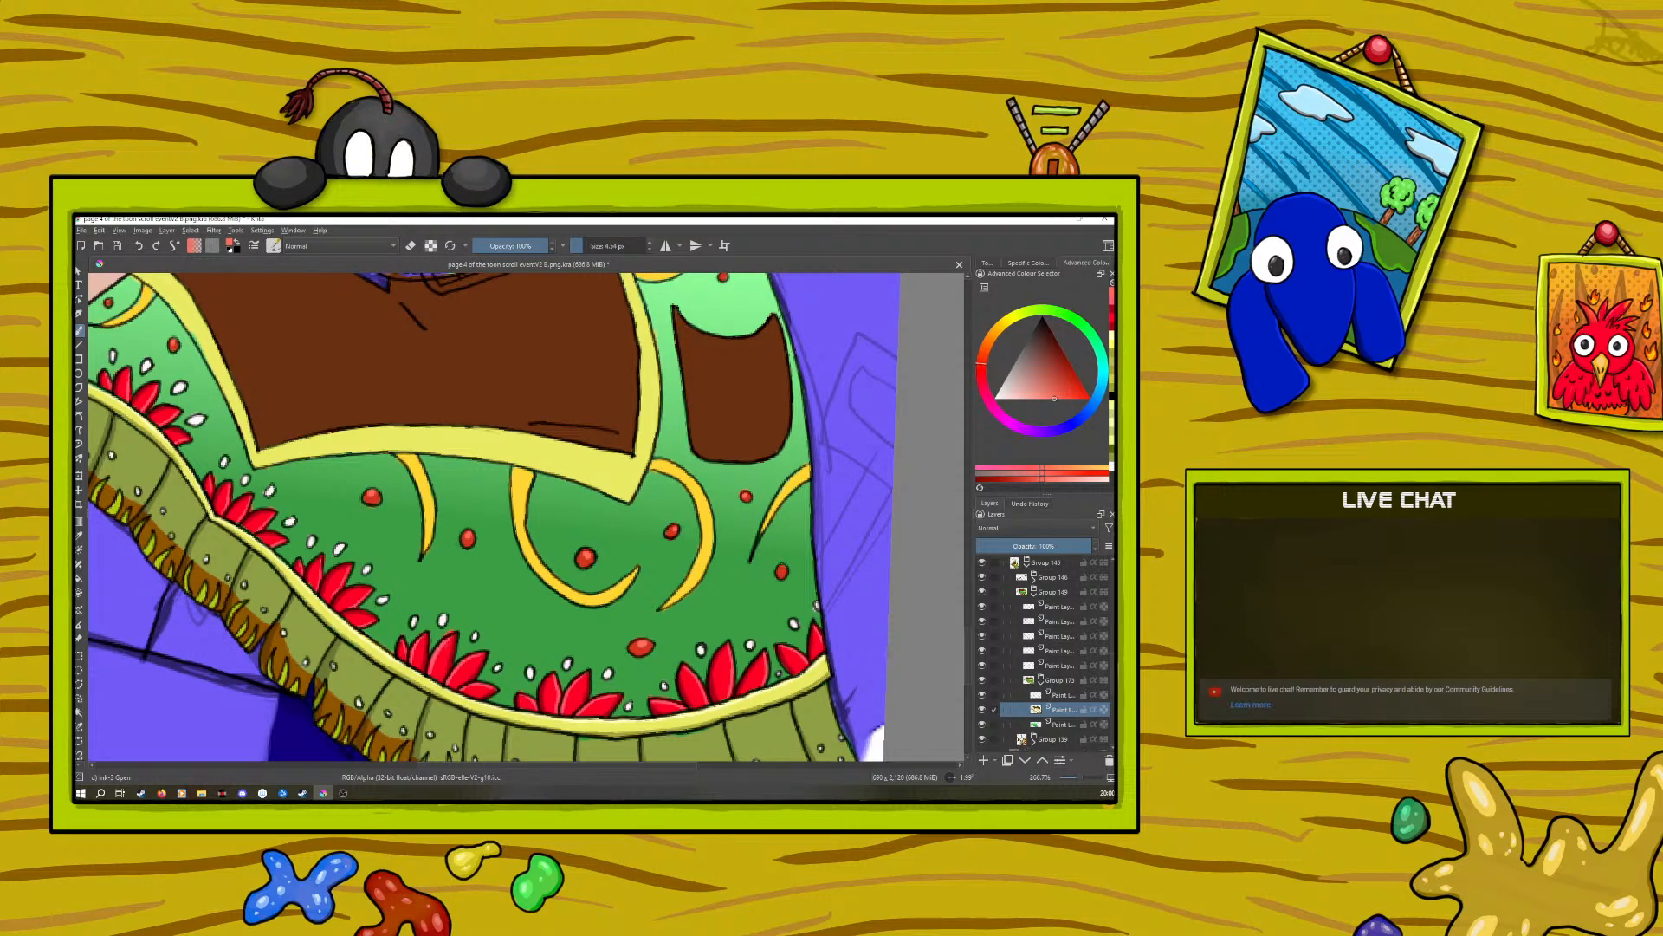
# Step: Change the brush to a darker red and shade the small red dots between the yellow curls
pyautogui.rightClick(537, 611)
pyautogui.click(527, 622)
pyautogui.click(504, 505)
pyautogui.rightClick(626, 553)
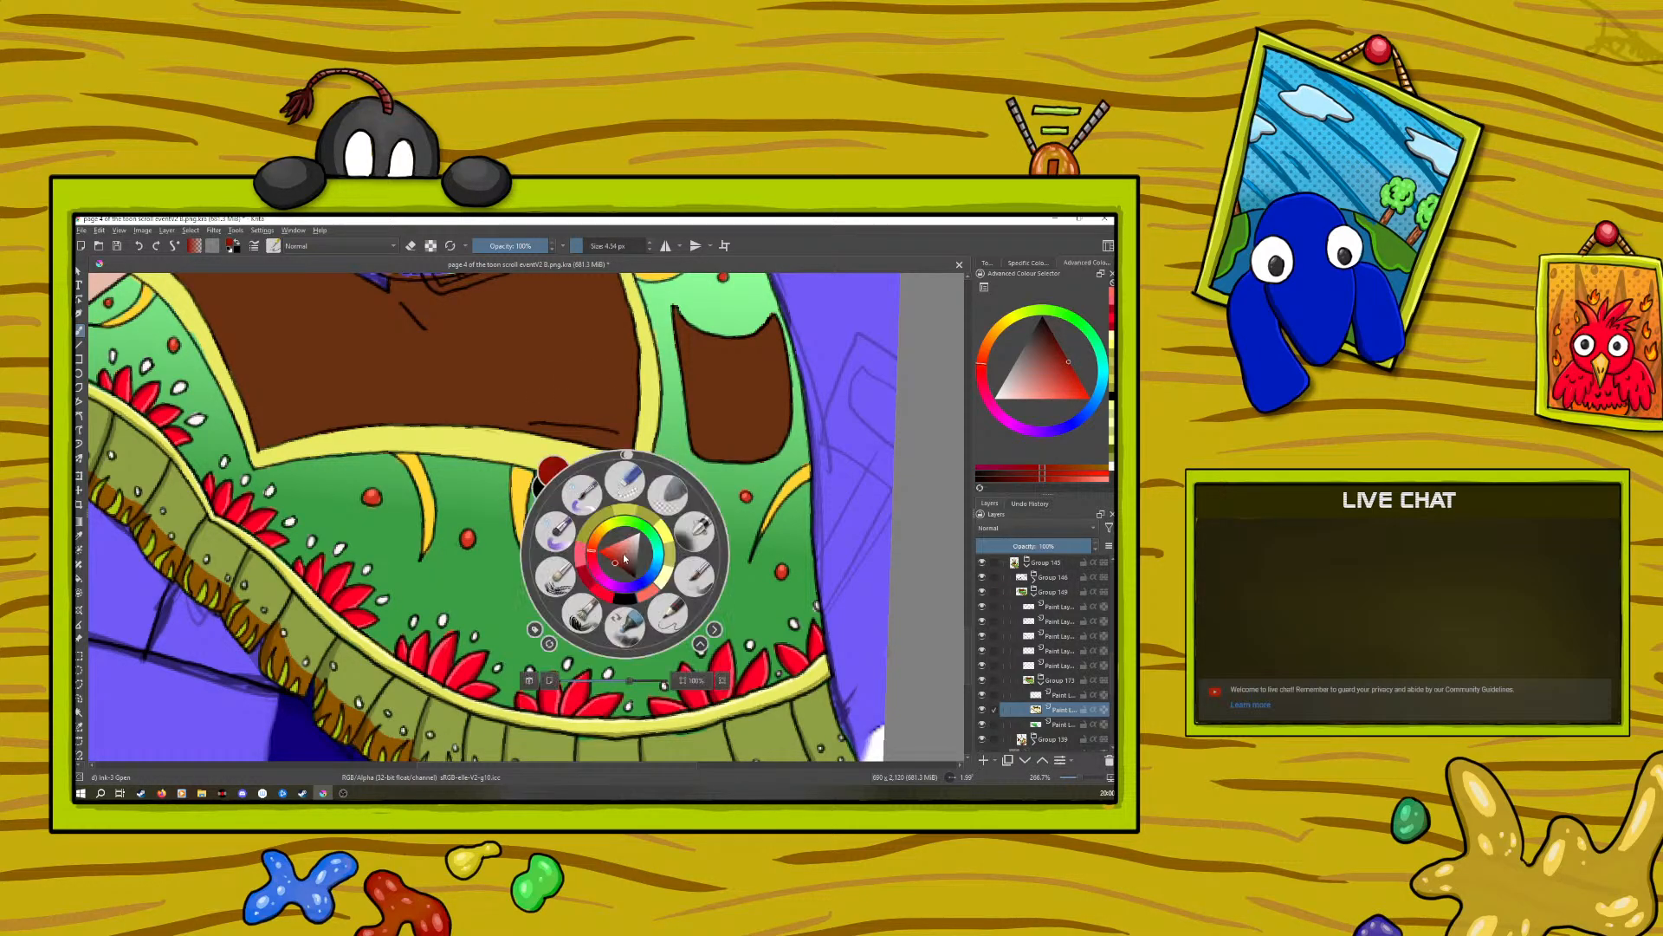
pyautogui.click(613, 567)
pyautogui.click(592, 375)
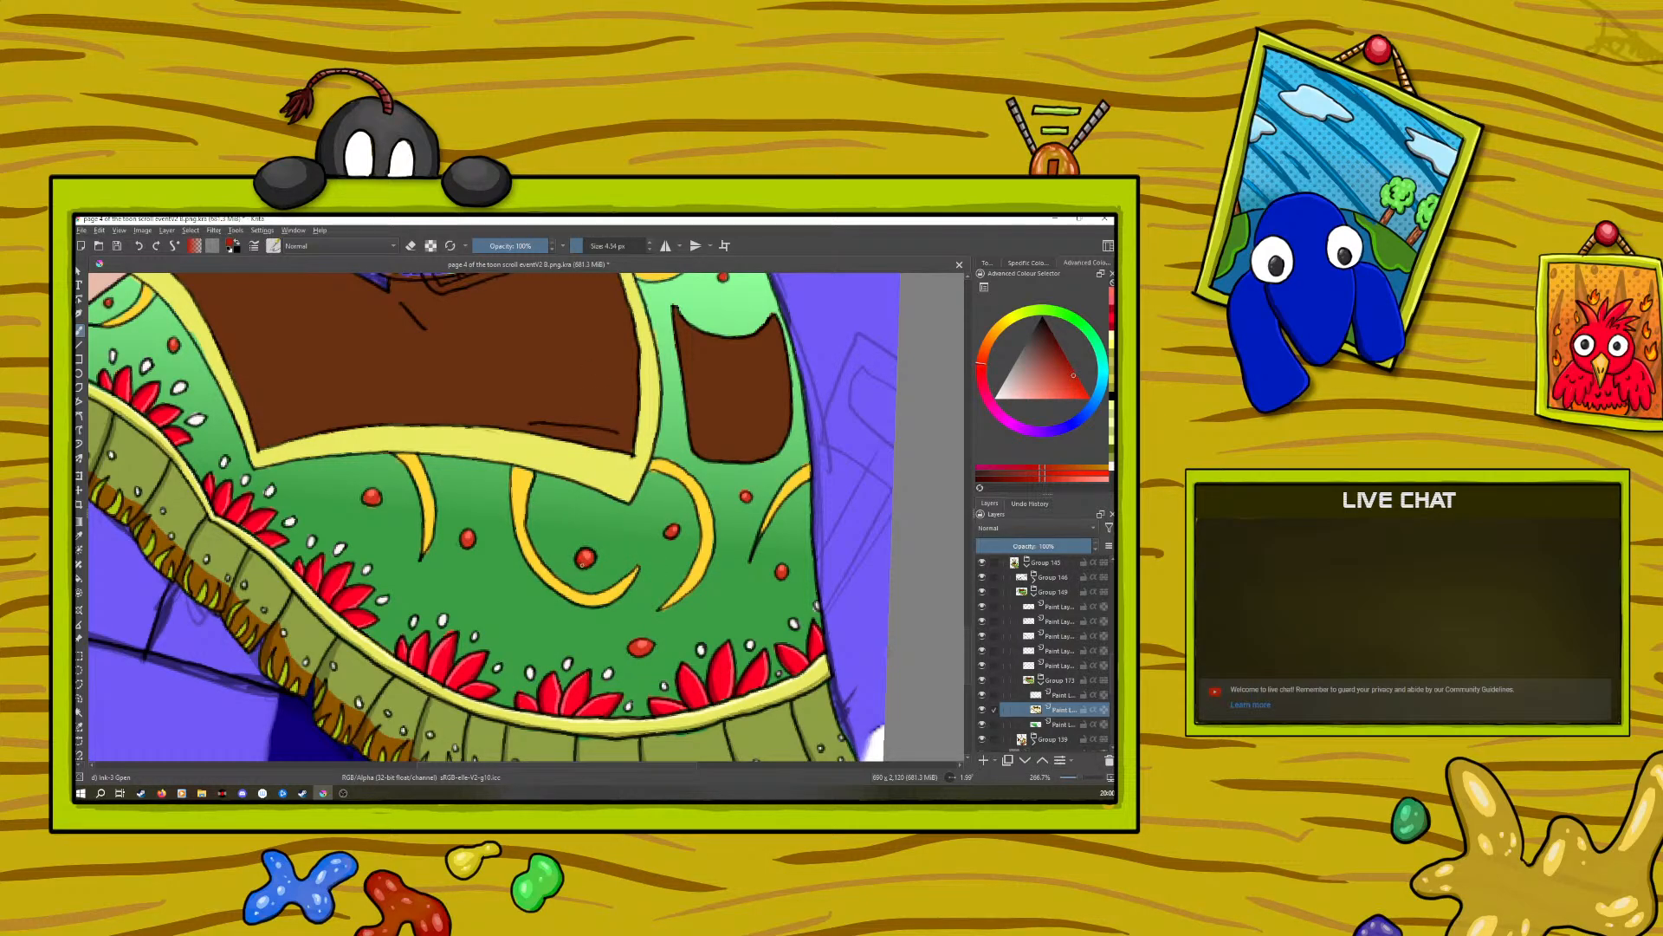
pyautogui.rightClick(542, 525)
pyautogui.click(530, 530)
pyautogui.click(595, 358)
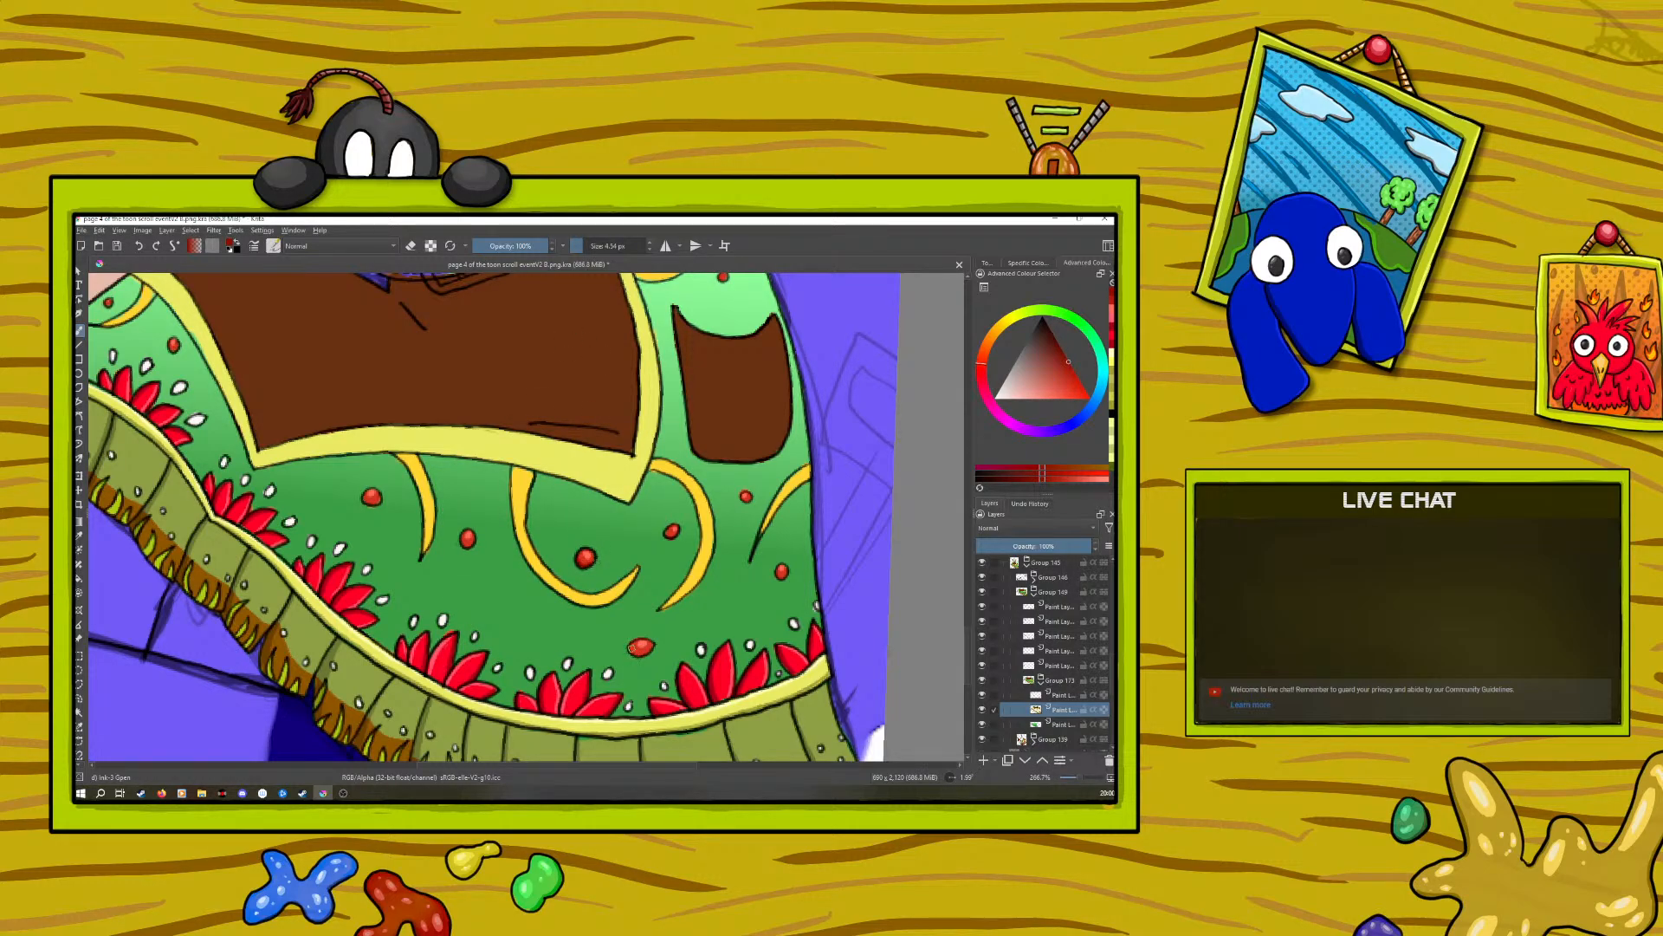
pyautogui.moveTo(632, 650); pyautogui.dragTo(650, 652)
# Step: Hide and reshow the skirt's layers one at a time to identify the ornament line-art layer and select it
pyautogui.moveTo(1080, 780); pyautogui.dragTo(1083, 775)
pyautogui.click(1061, 696)
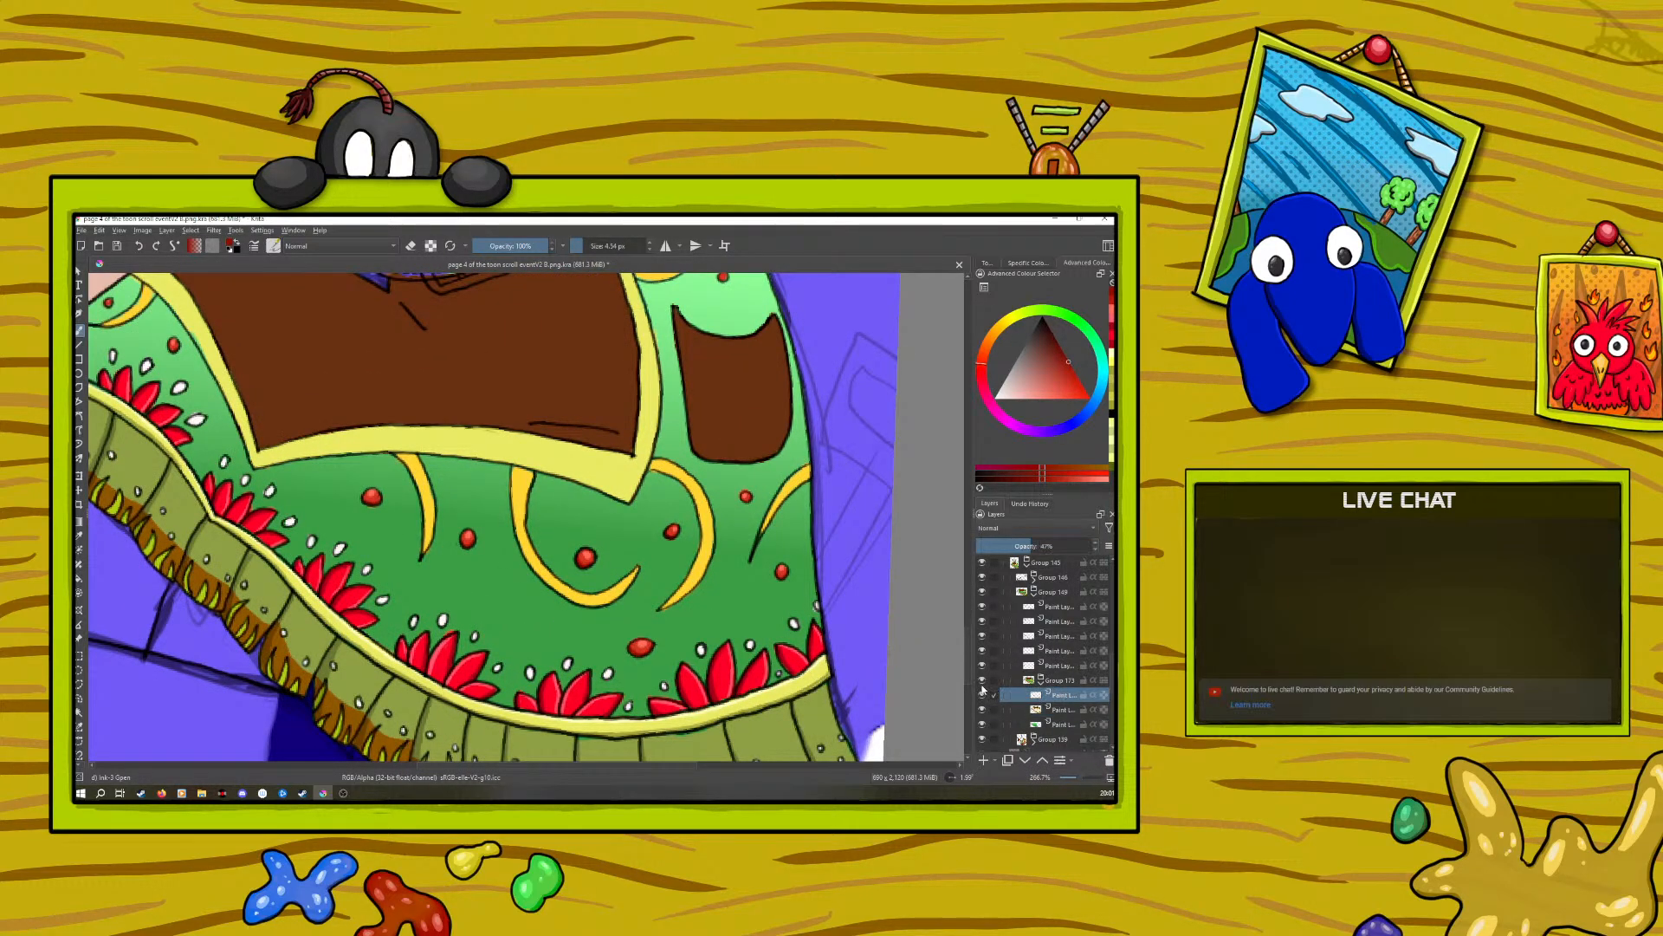
pyautogui.click(982, 695)
pyautogui.click(983, 694)
pyautogui.click(1053, 666)
pyautogui.click(982, 665)
pyautogui.click(982, 665)
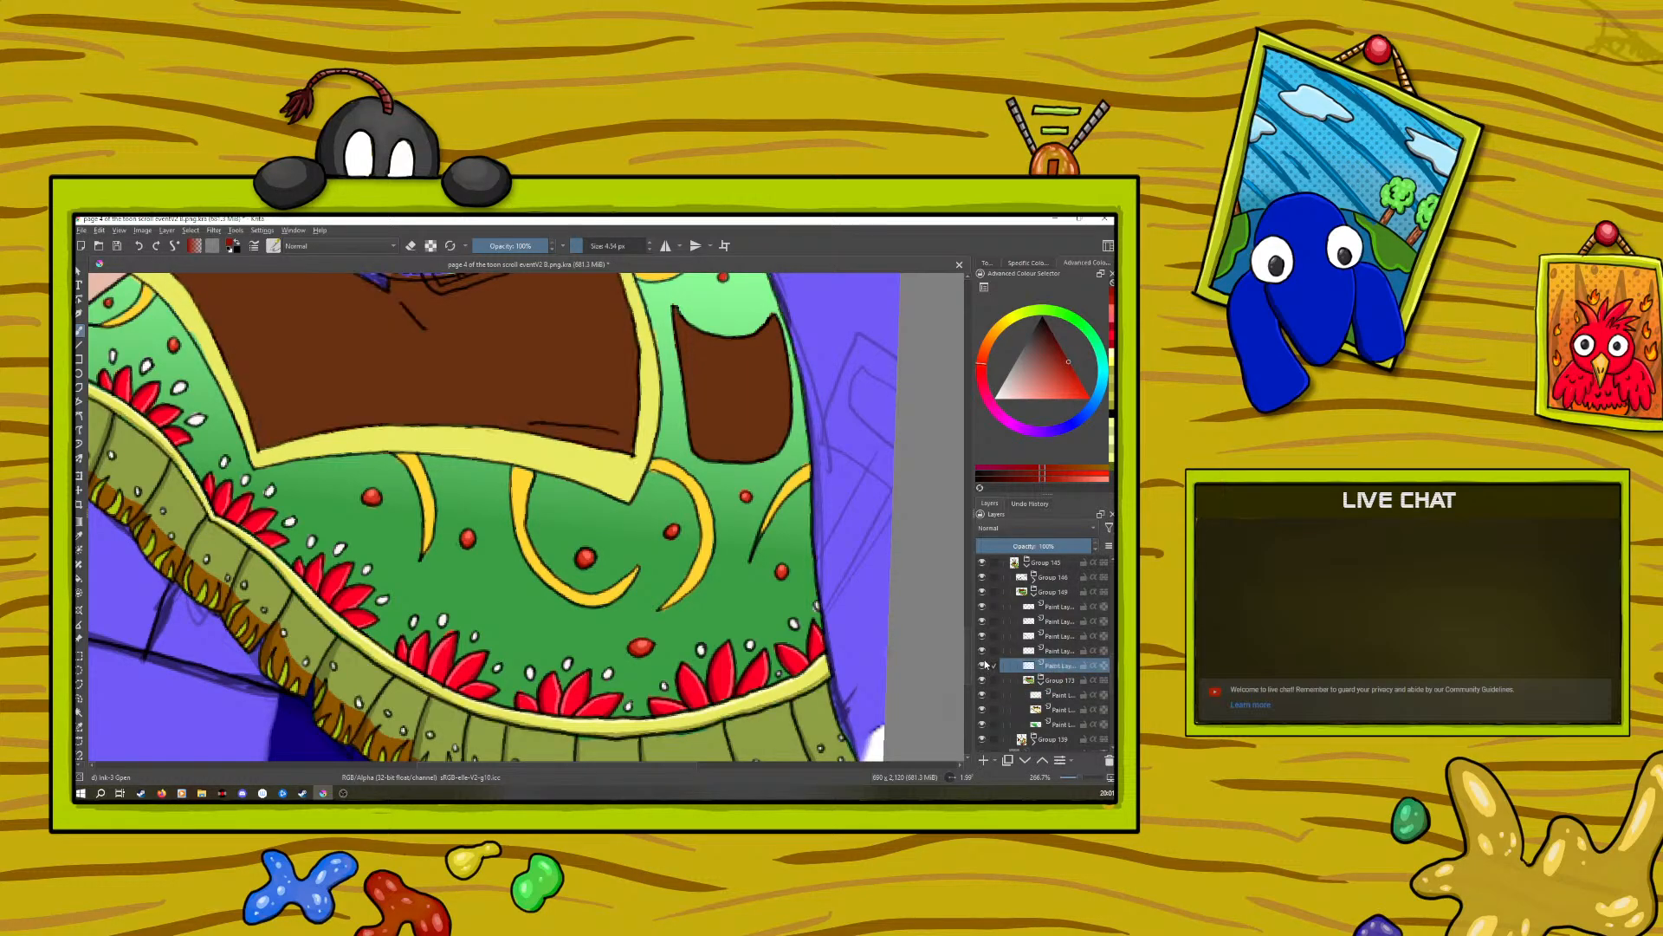
pyautogui.click(983, 650)
pyautogui.click(982, 650)
pyautogui.click(982, 636)
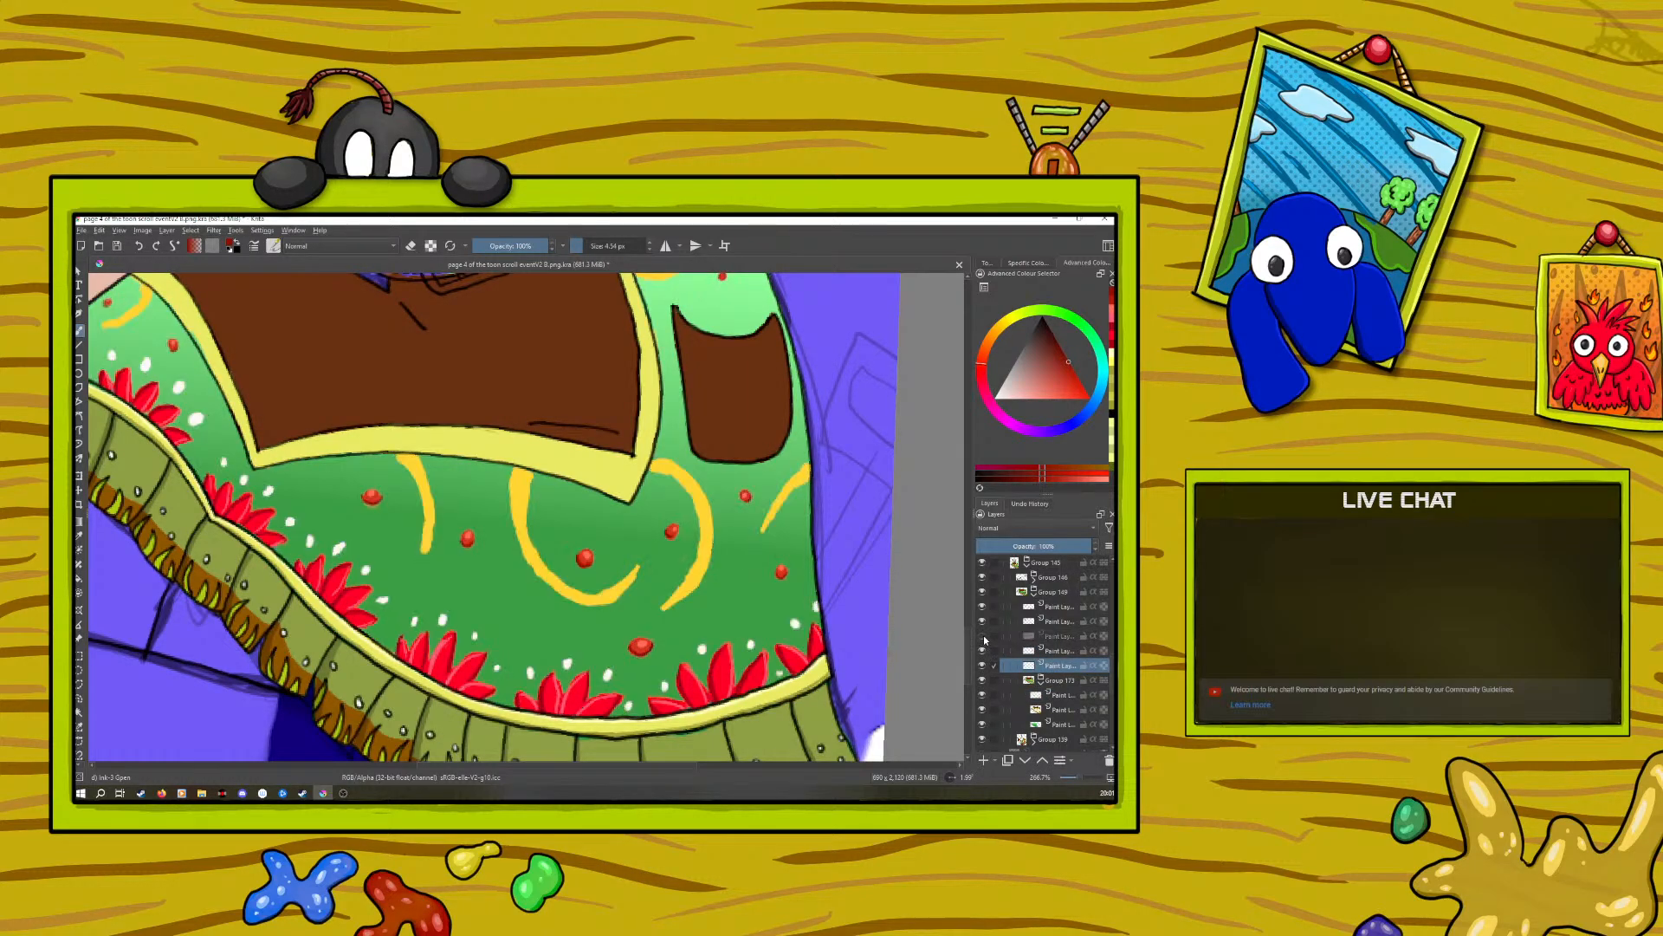
pyautogui.click(984, 636)
pyautogui.click(1052, 636)
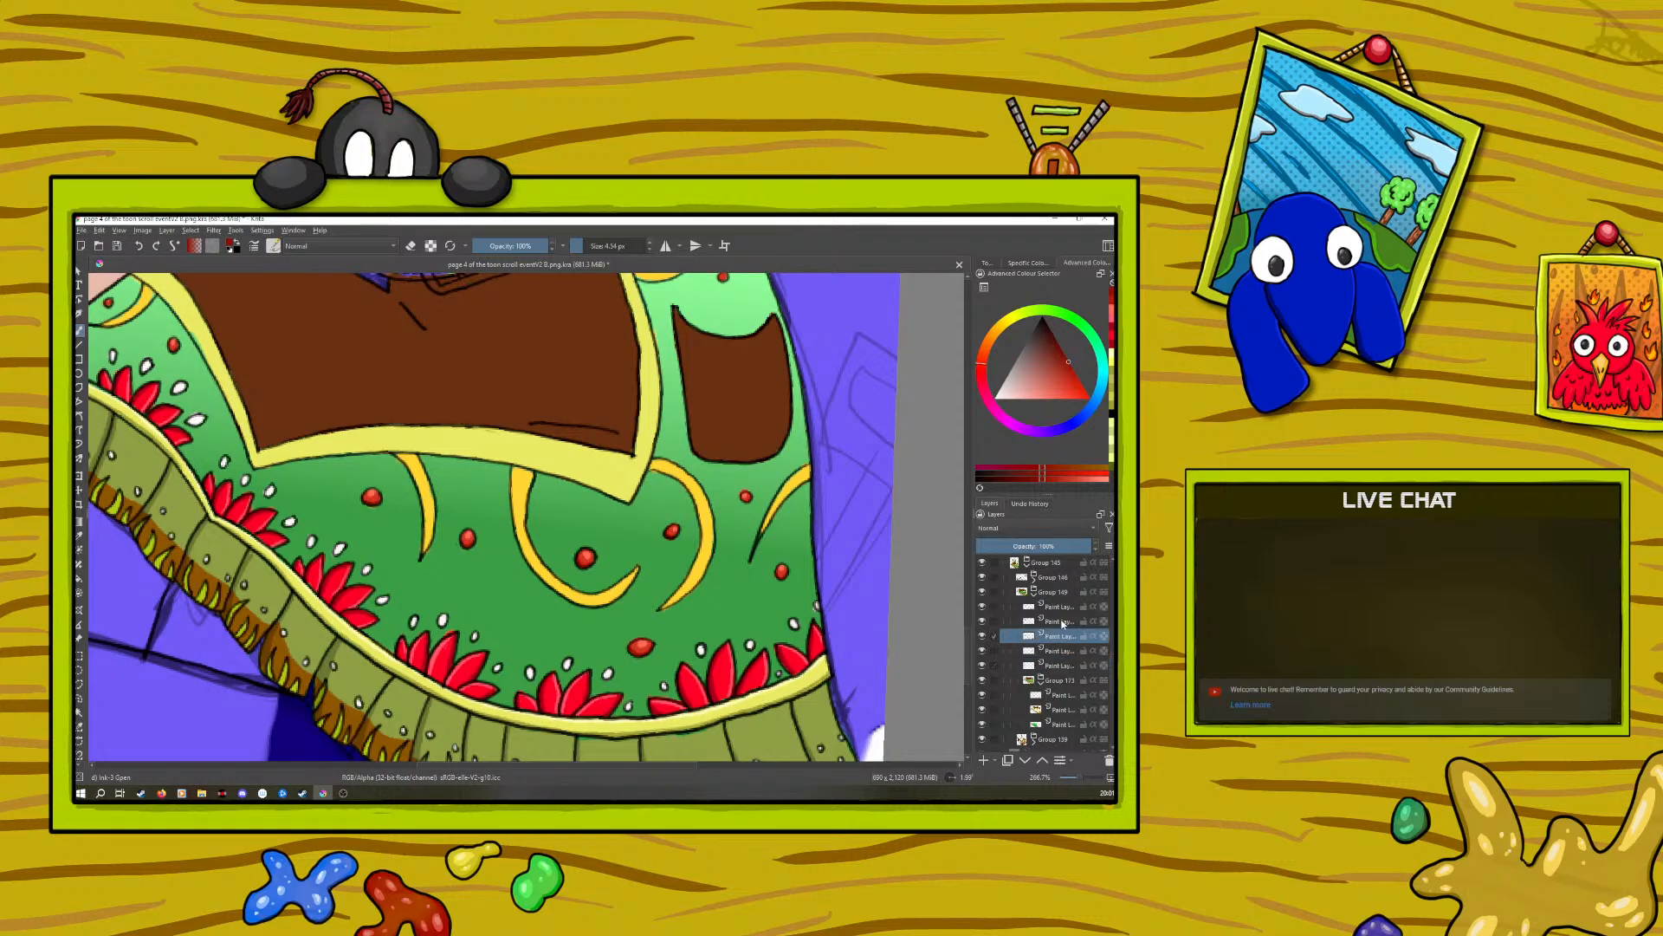
# Step: Try touching up the outline of the red dot inside the large yellow curl in black, and undo the stroke
pyautogui.press('e')
pyautogui.rightClick(655, 556)
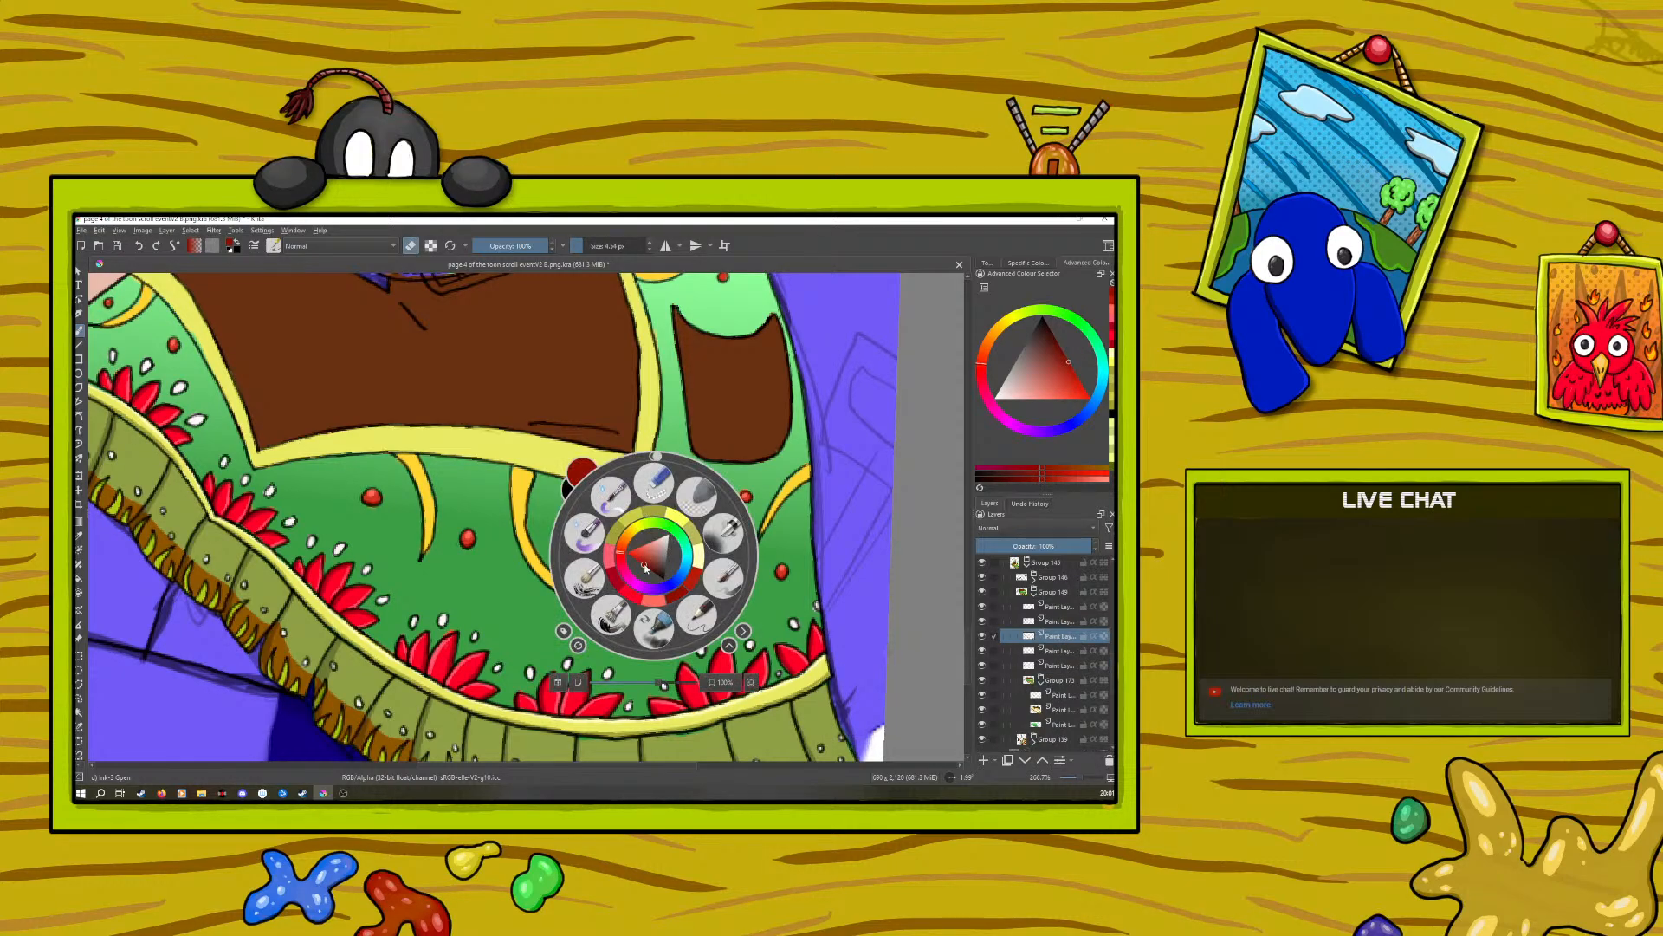
pyautogui.click(645, 568)
pyautogui.click(545, 421)
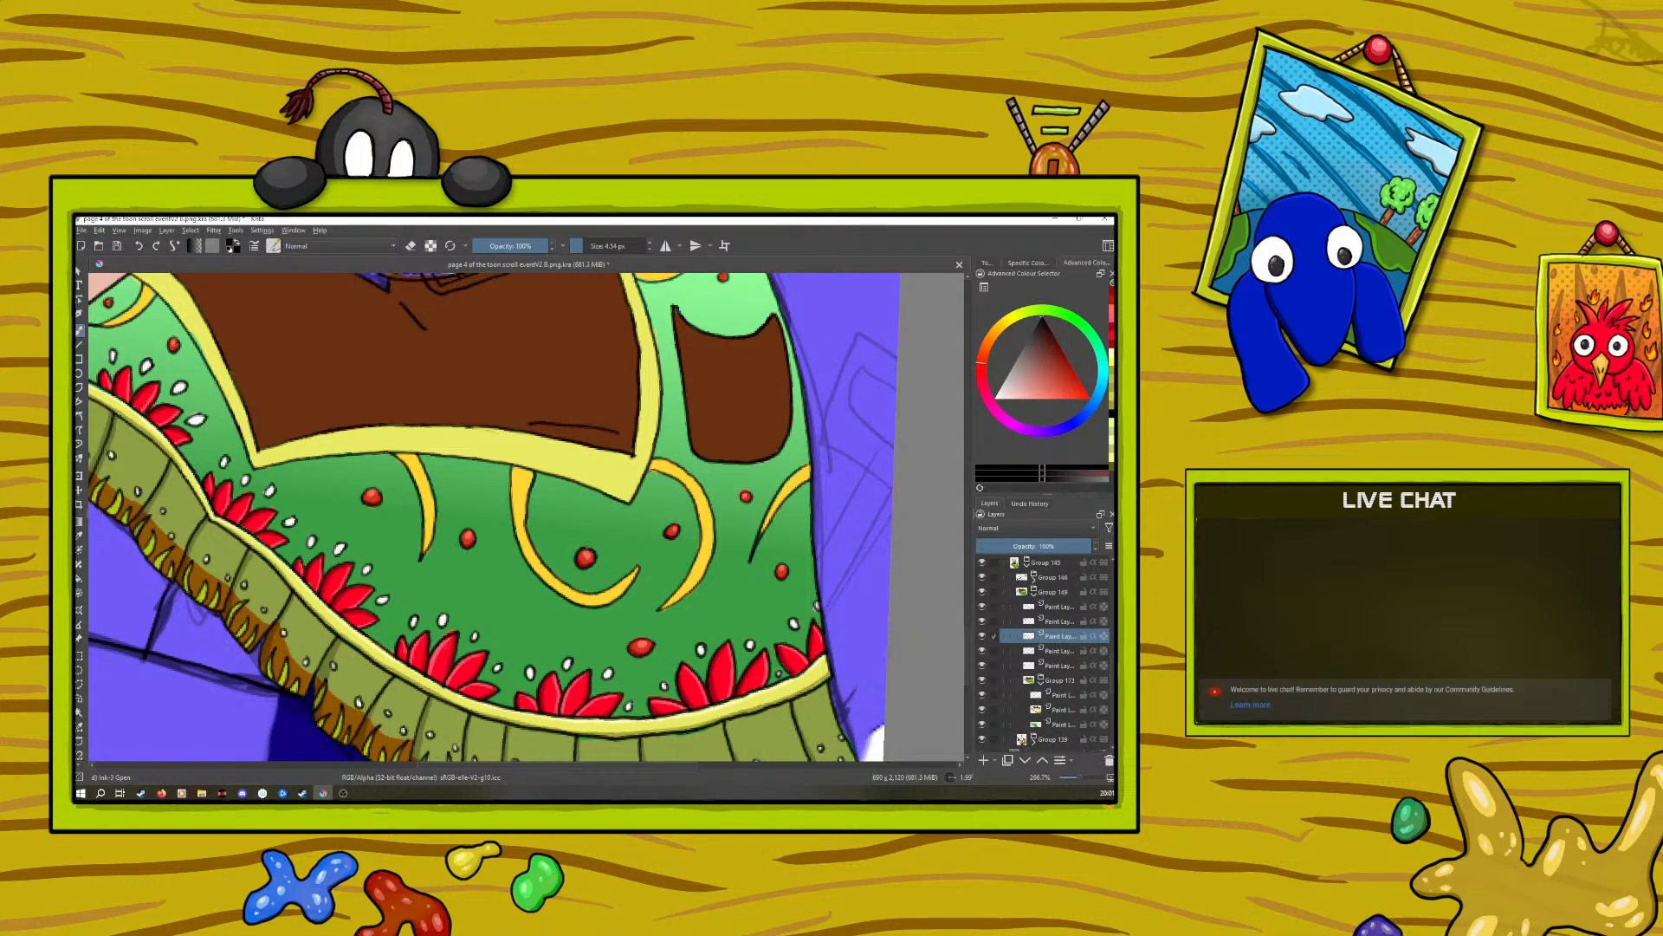
pyautogui.moveTo(586, 545); pyautogui.dragTo(586, 561)
pyautogui.hotkey('ctrl', 'z')
pyautogui.press('e')
pyautogui.click(411, 245)
# Step: Select the layer with the skirt's ornament colours and sample the pale yellow of the trim around the brown panel
pyautogui.moveTo(1078, 778); pyautogui.dragTo(1072, 775)
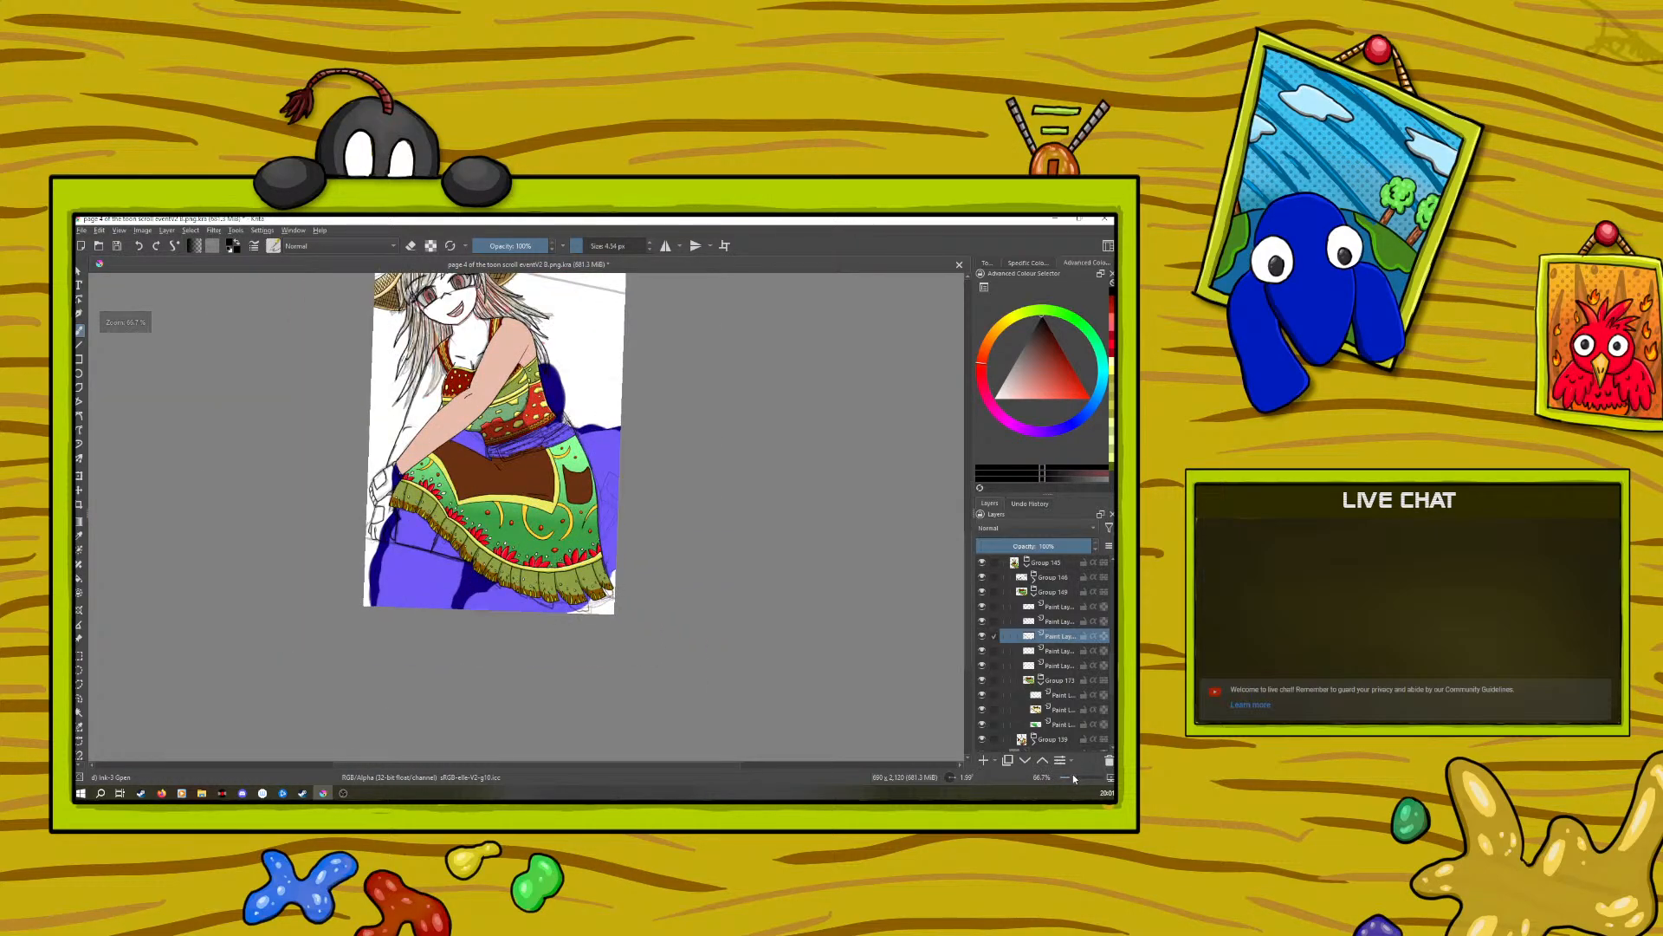
pyautogui.moveTo(1072, 773); pyautogui.dragTo(1077, 772)
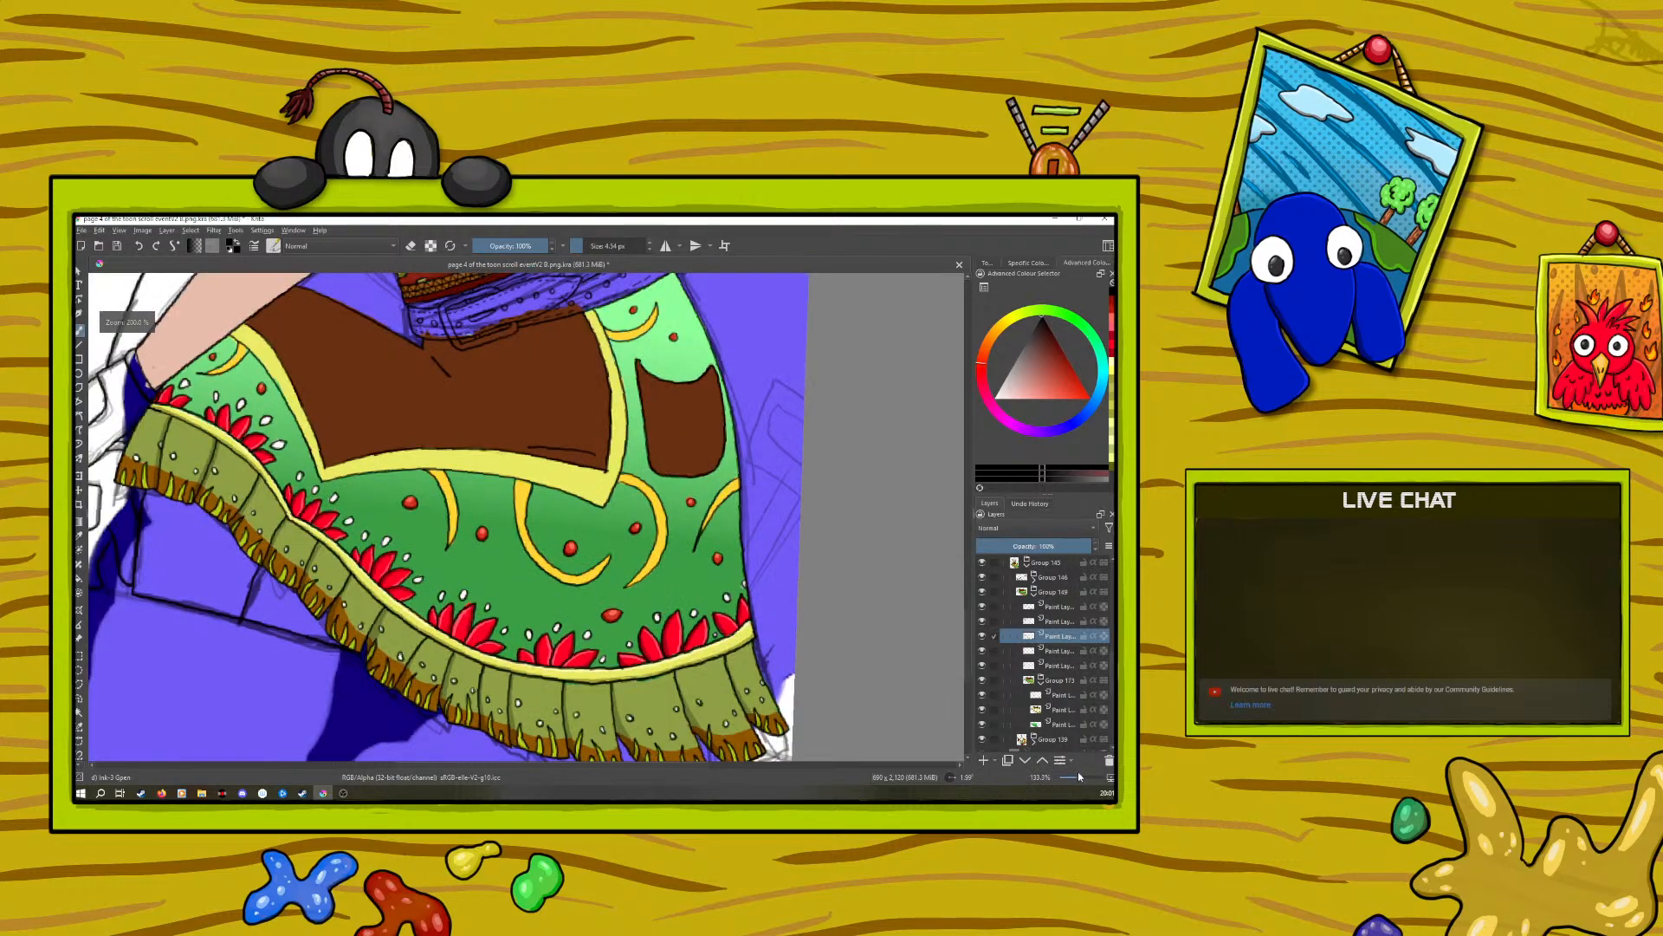
pyautogui.click(997, 710)
pyautogui.click(982, 709)
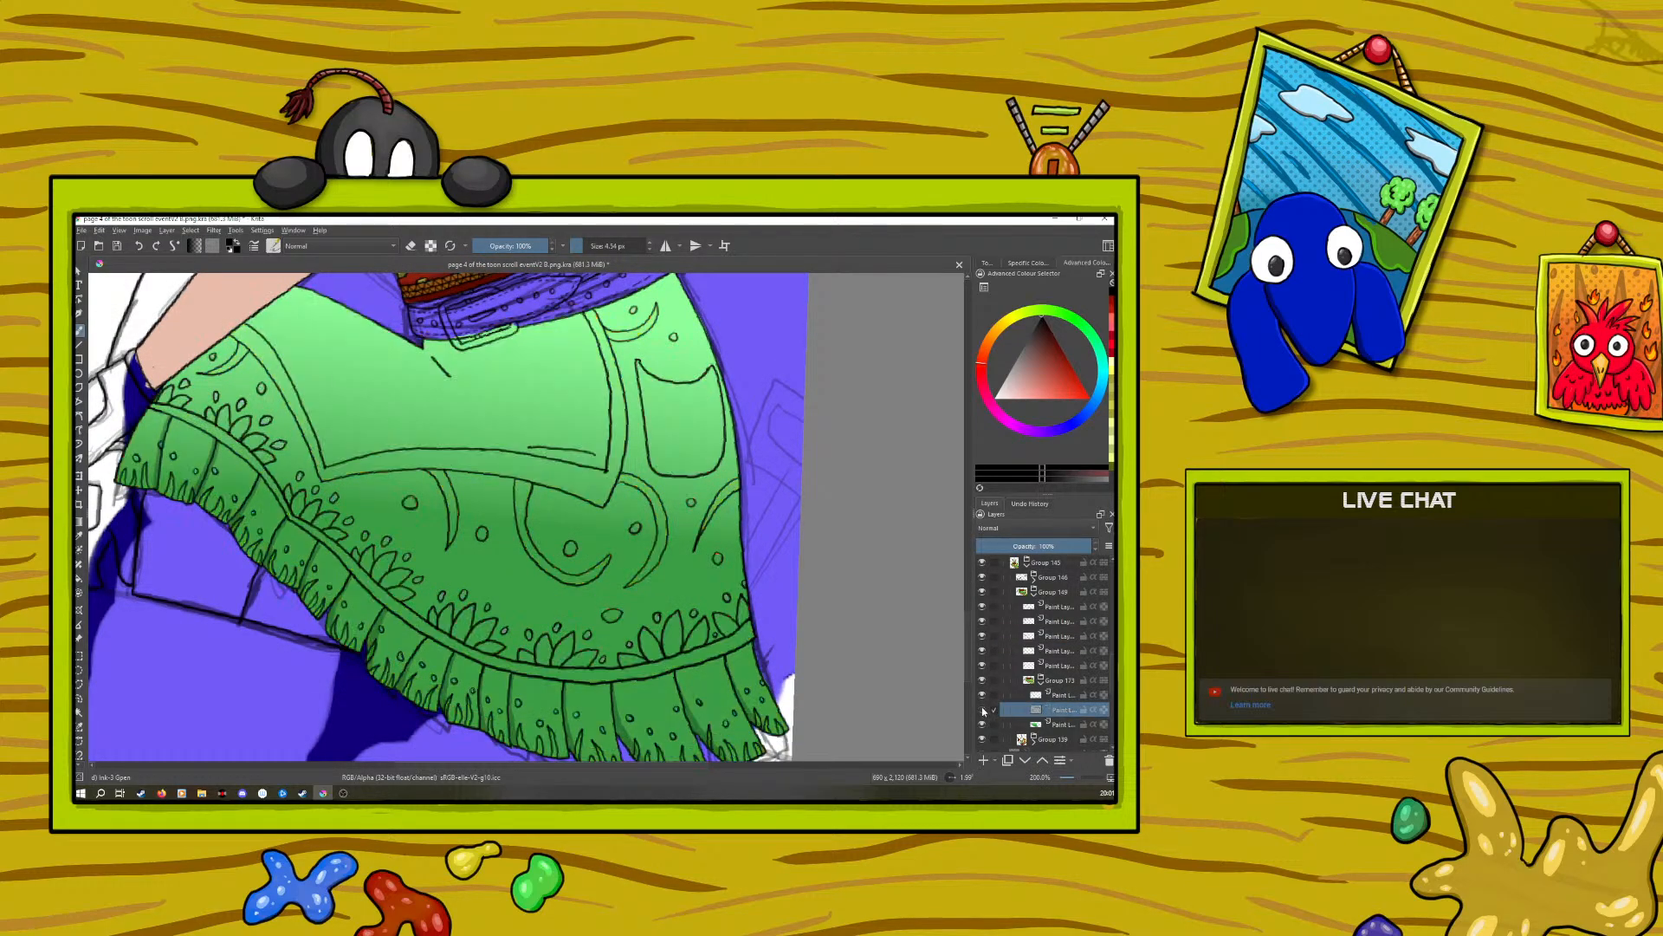
pyautogui.click(983, 709)
pyautogui.moveTo(595, 765); pyautogui.dragTo(522, 766)
pyautogui.click(79, 536)
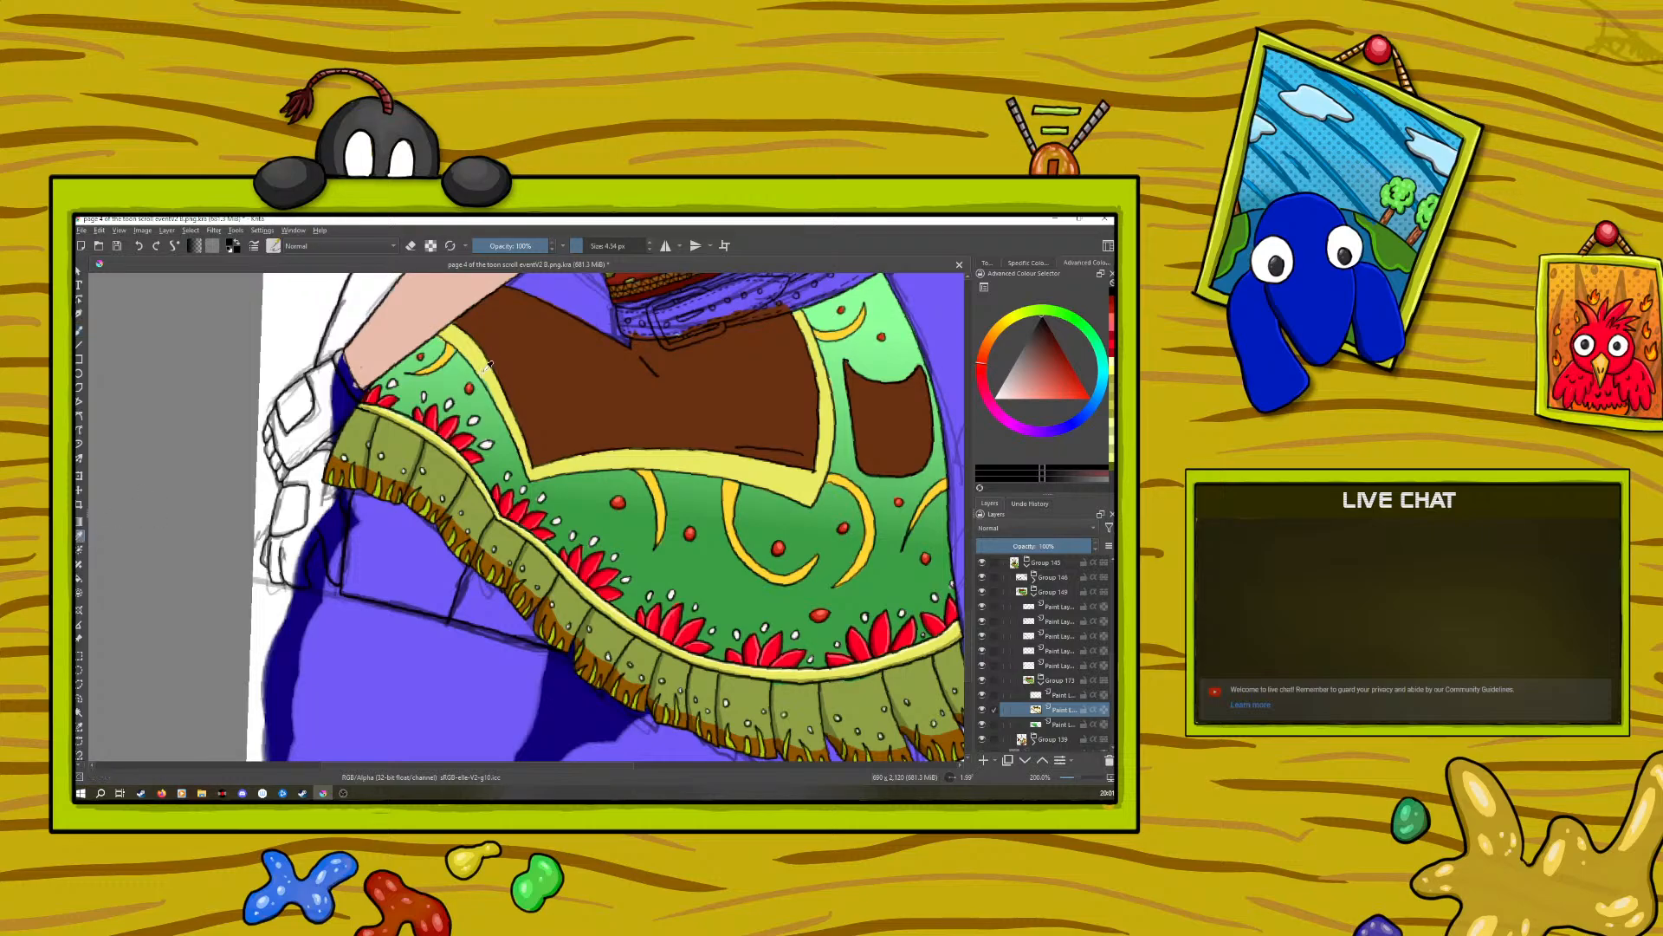
pyautogui.click(468, 347)
pyautogui.click(80, 330)
# Step: Darken the brush to an olive yellow and shade the trim's edge from near the hand to the panel's corner
pyautogui.rightClick(325, 468)
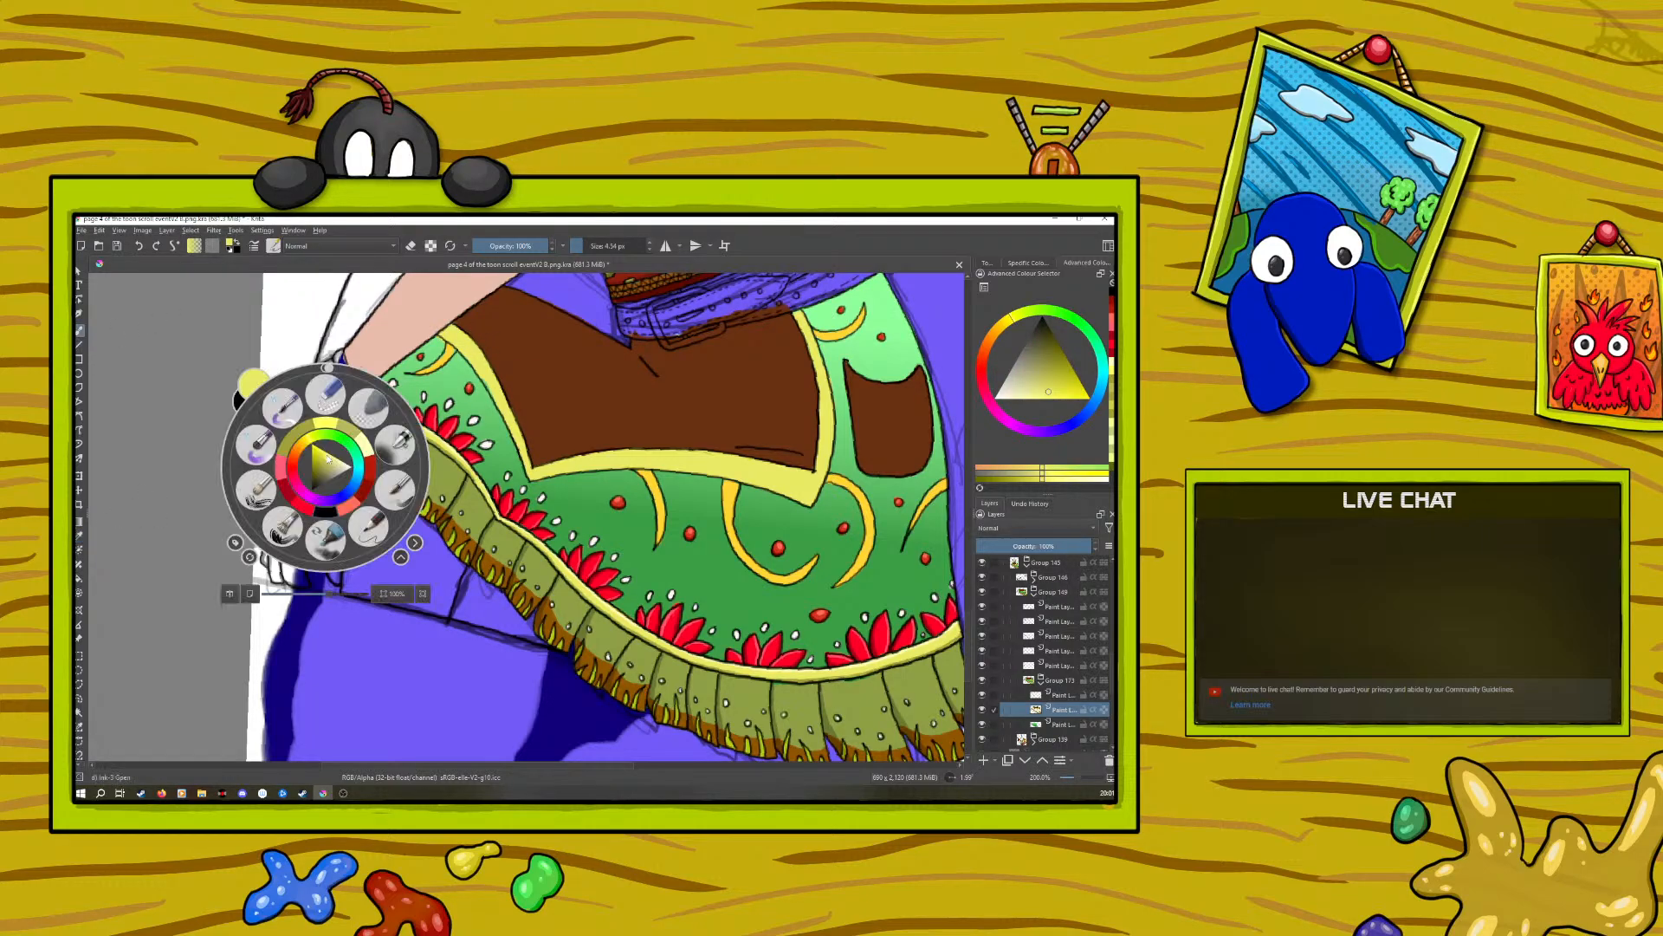
pyautogui.click(328, 466)
pyautogui.click(320, 466)
pyautogui.rightClick(321, 466)
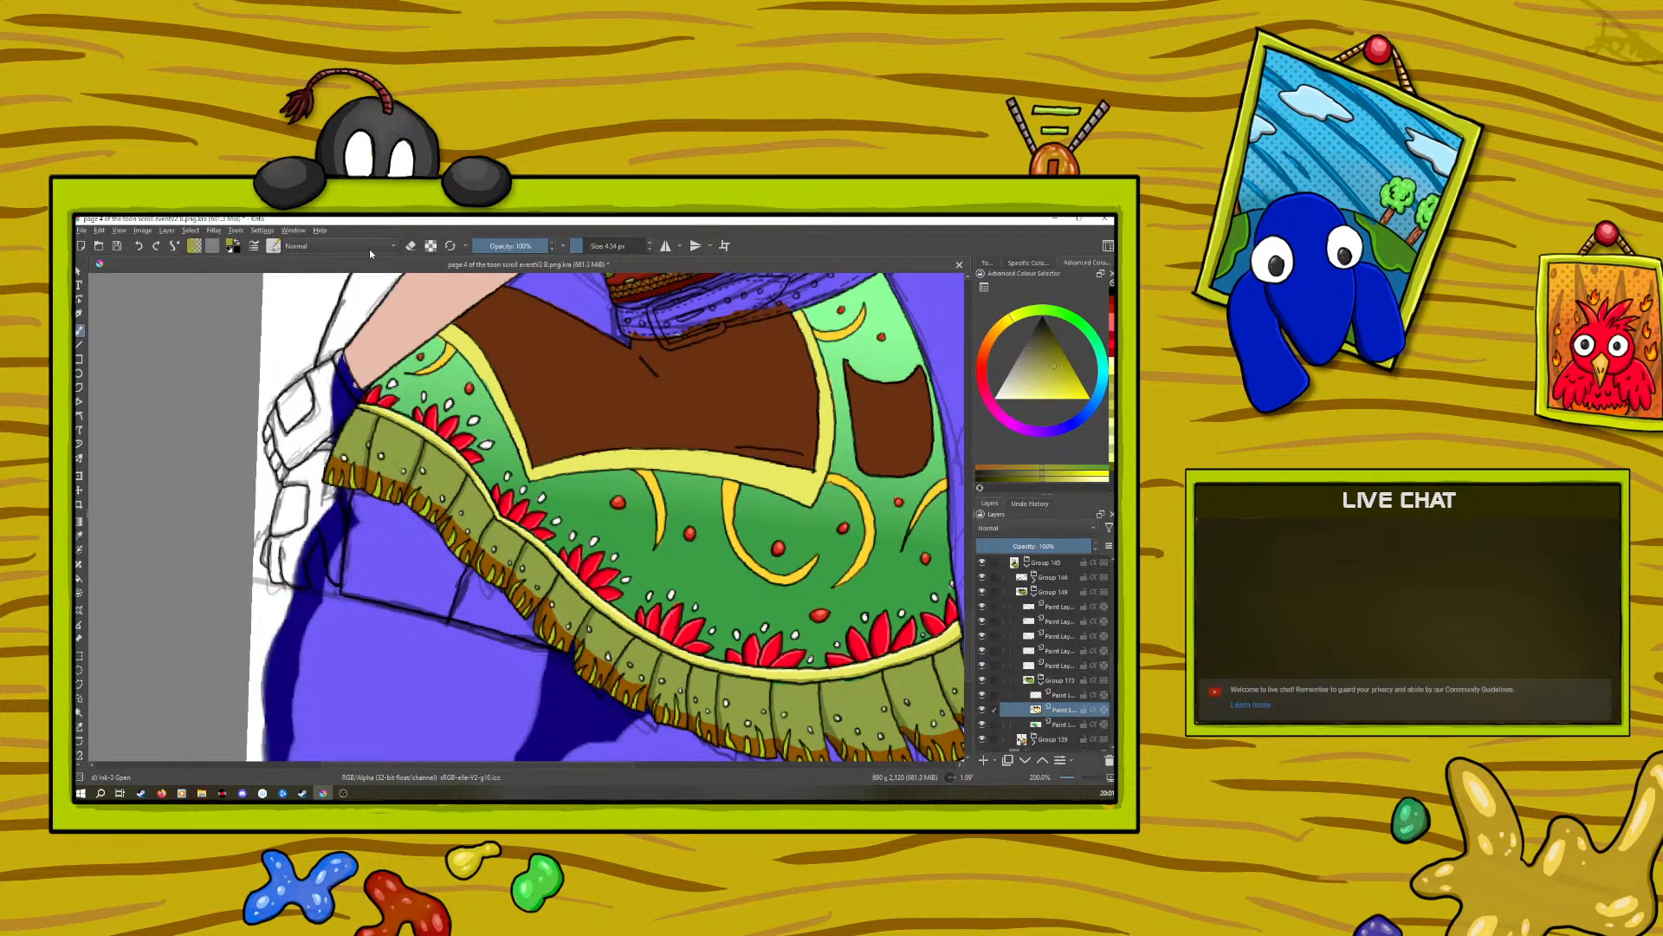
pyautogui.click(431, 246)
pyautogui.moveTo(440, 335); pyautogui.dragTo(456, 345)
pyautogui.moveTo(522, 454); pyautogui.dragTo(530, 476)
pyautogui.click(430, 246)
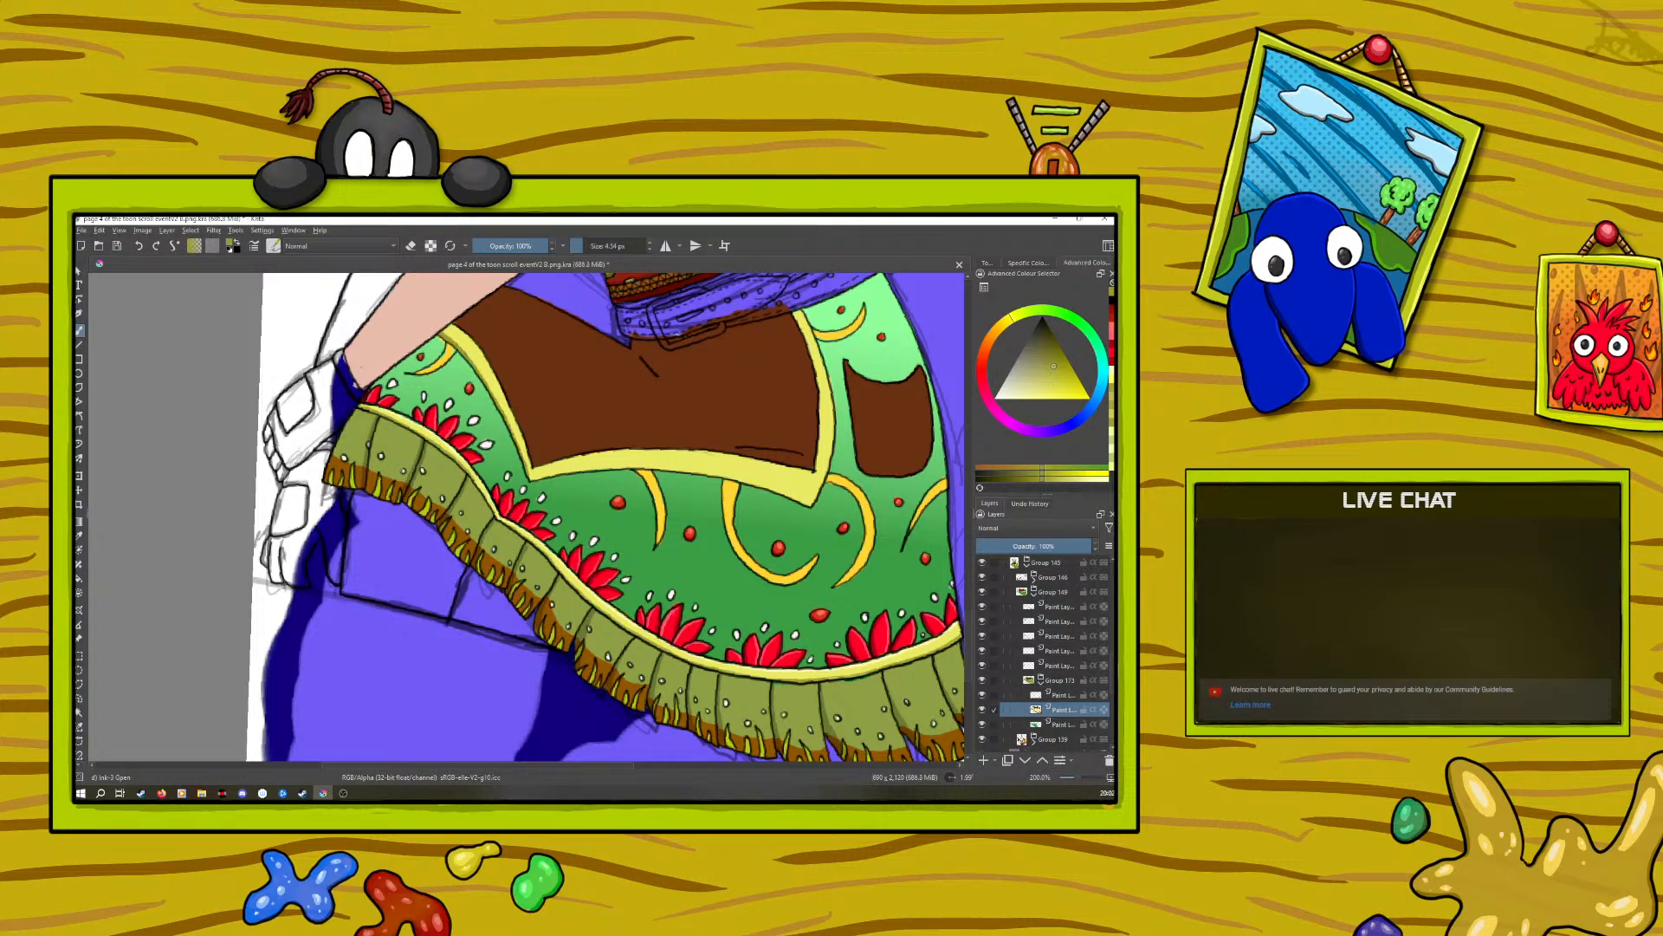
# Step: Rotate the canvas and continue the olive-yellow shading along the long lower edge of the brown panel's trim
pyautogui.rightClick(535, 440)
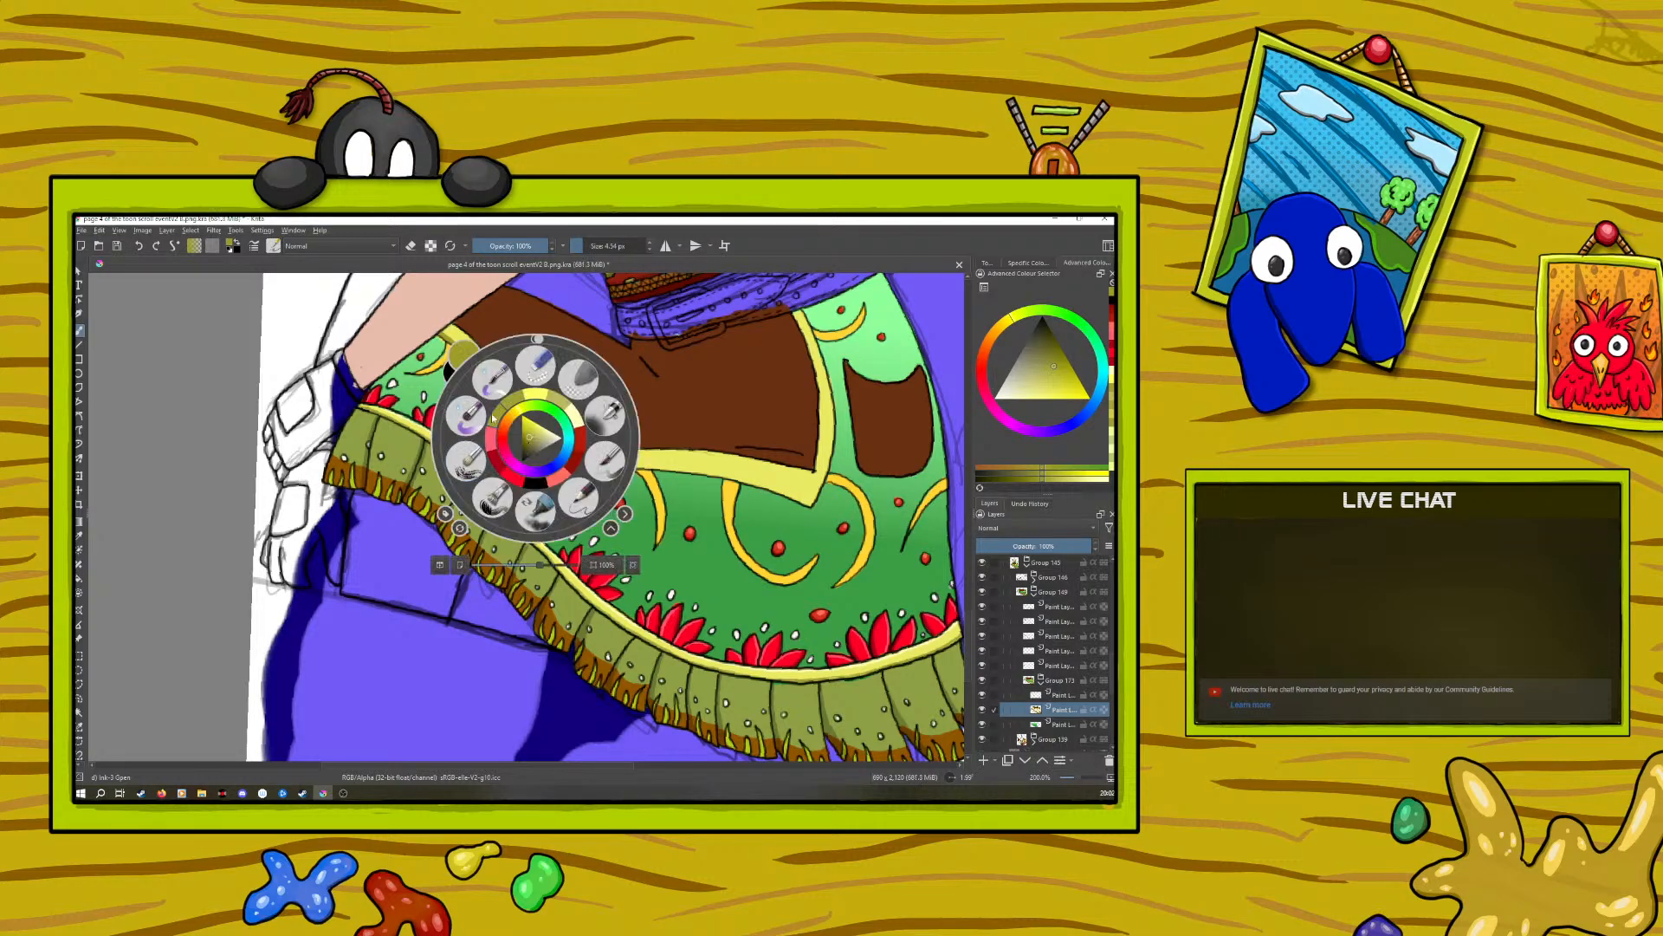
pyautogui.moveTo(541, 341); pyautogui.dragTo(666, 415)
pyautogui.click(469, 316)
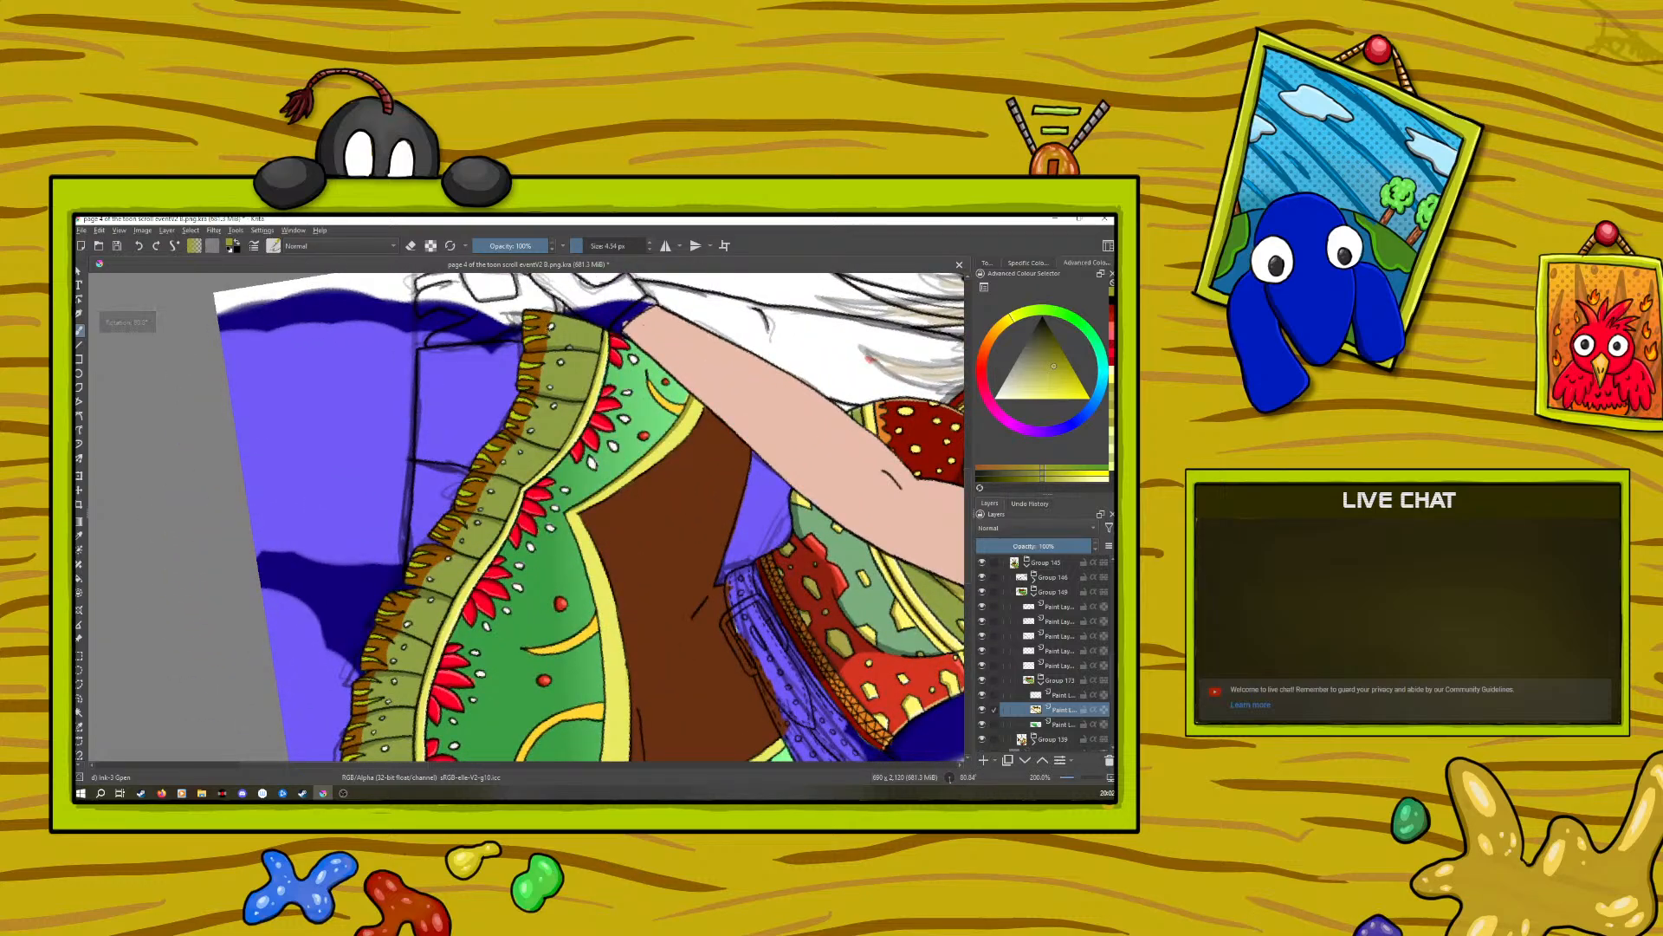
pyautogui.scroll(-3, 967, 520)
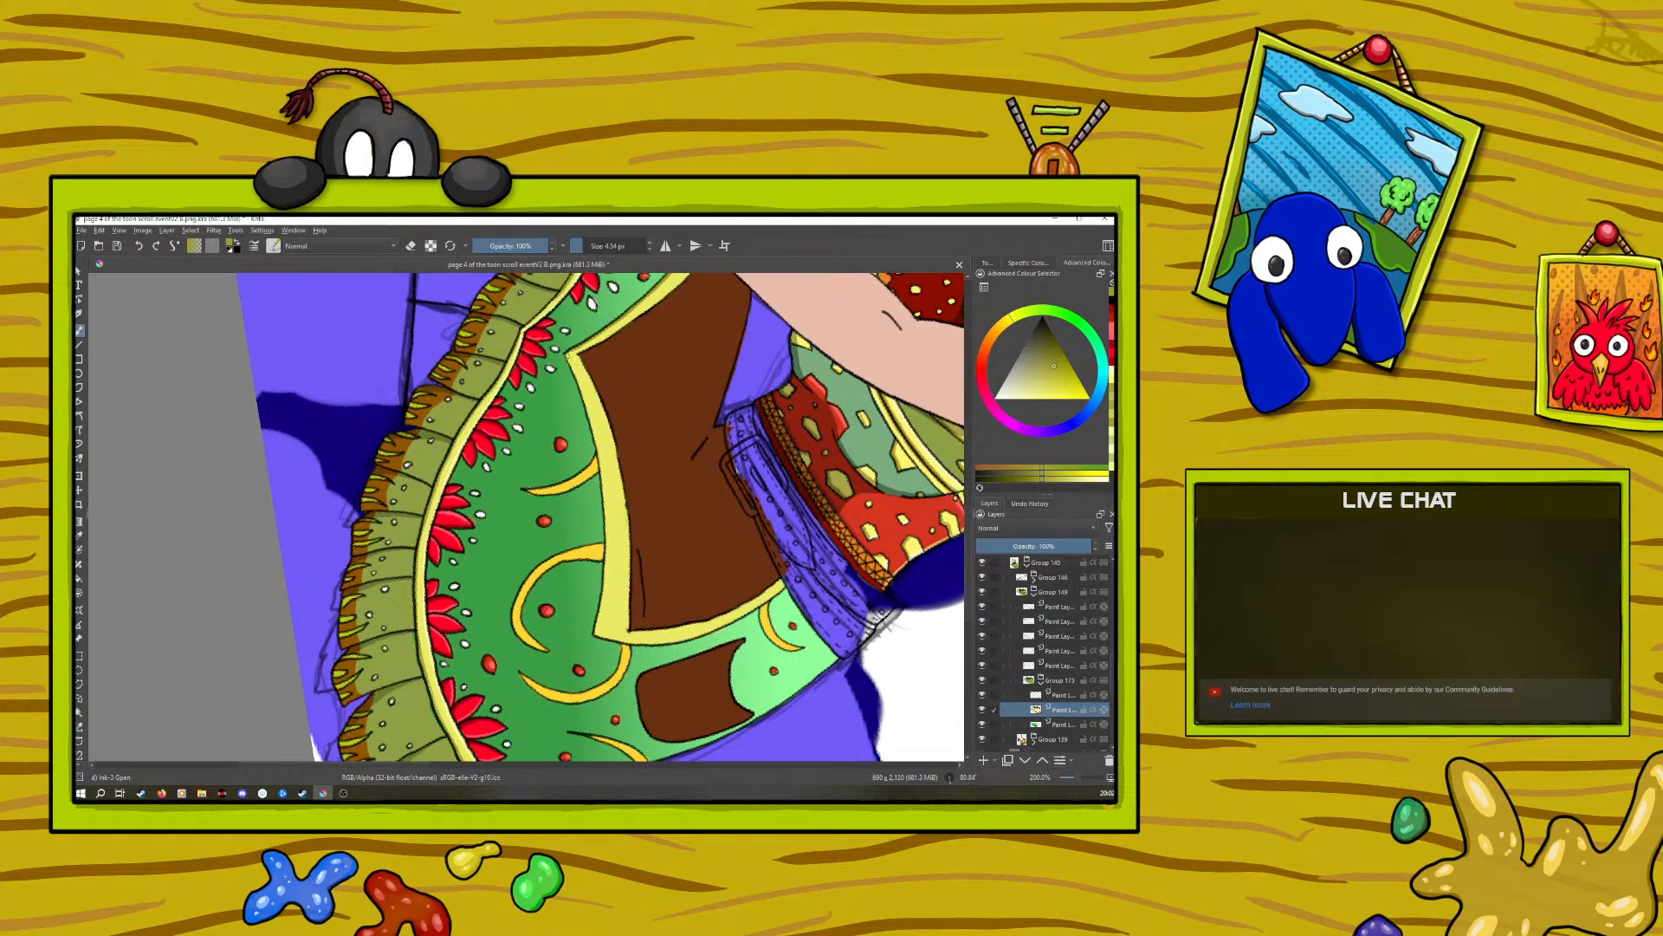
pyautogui.moveTo(586, 403); pyautogui.dragTo(609, 556)
pyautogui.moveTo(608, 557); pyautogui.dragTo(598, 632)
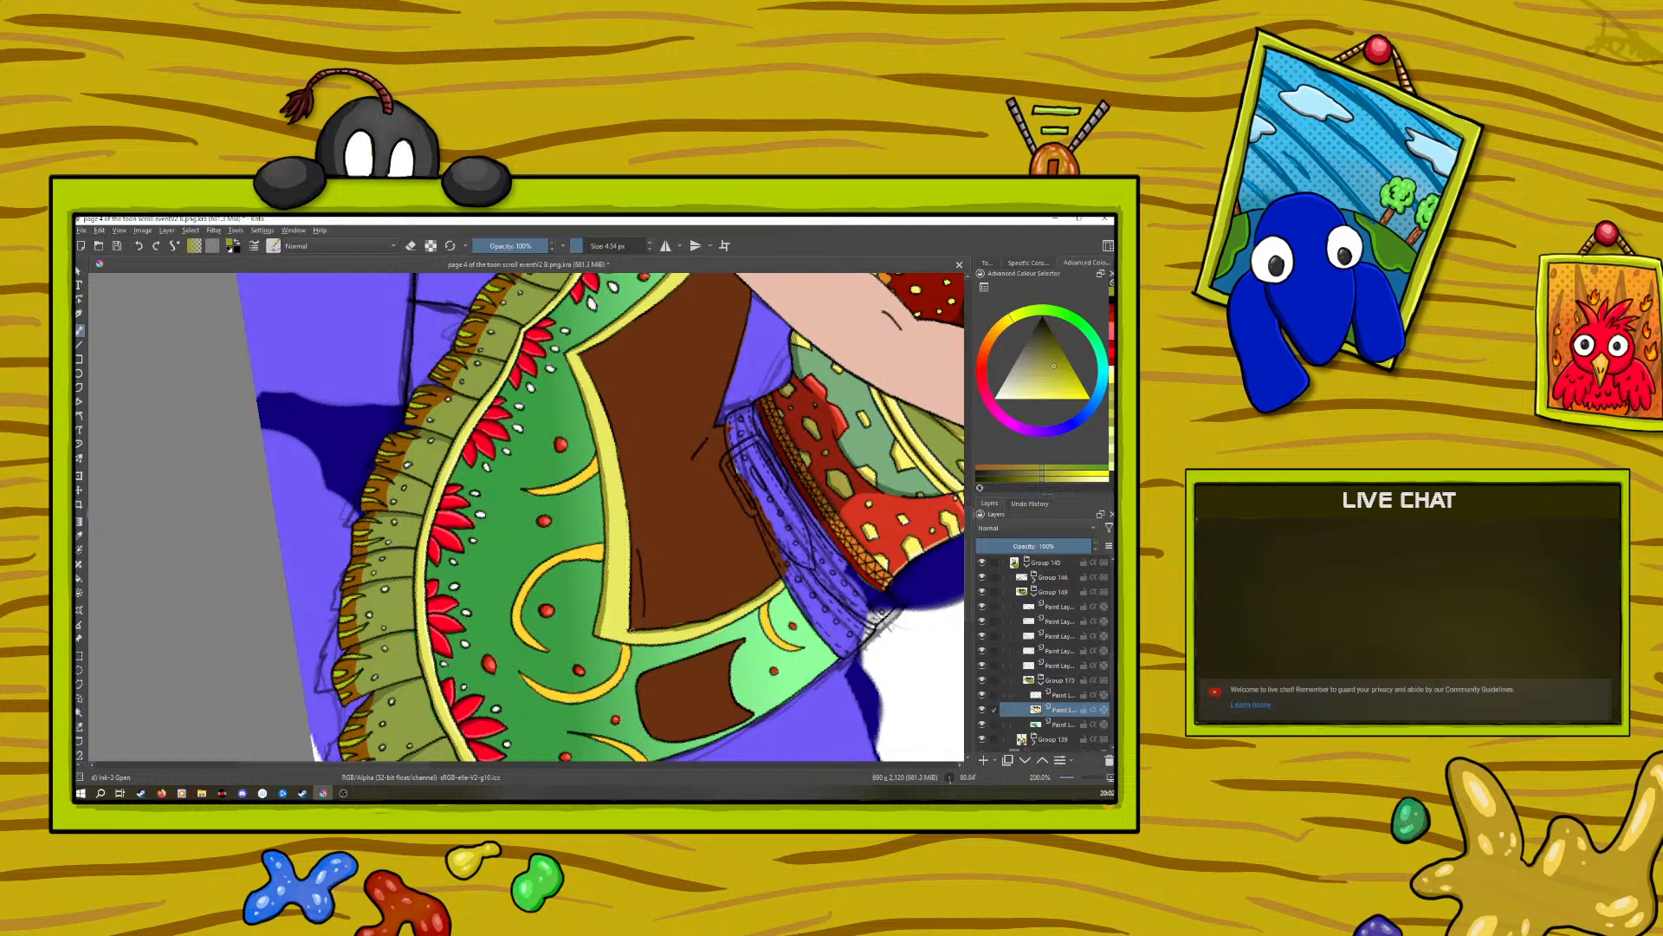
# Step: Lighten the brush to a very pale yellow and highlight the brown panel's trim, undoing the first stroke
pyautogui.rightClick(494, 598)
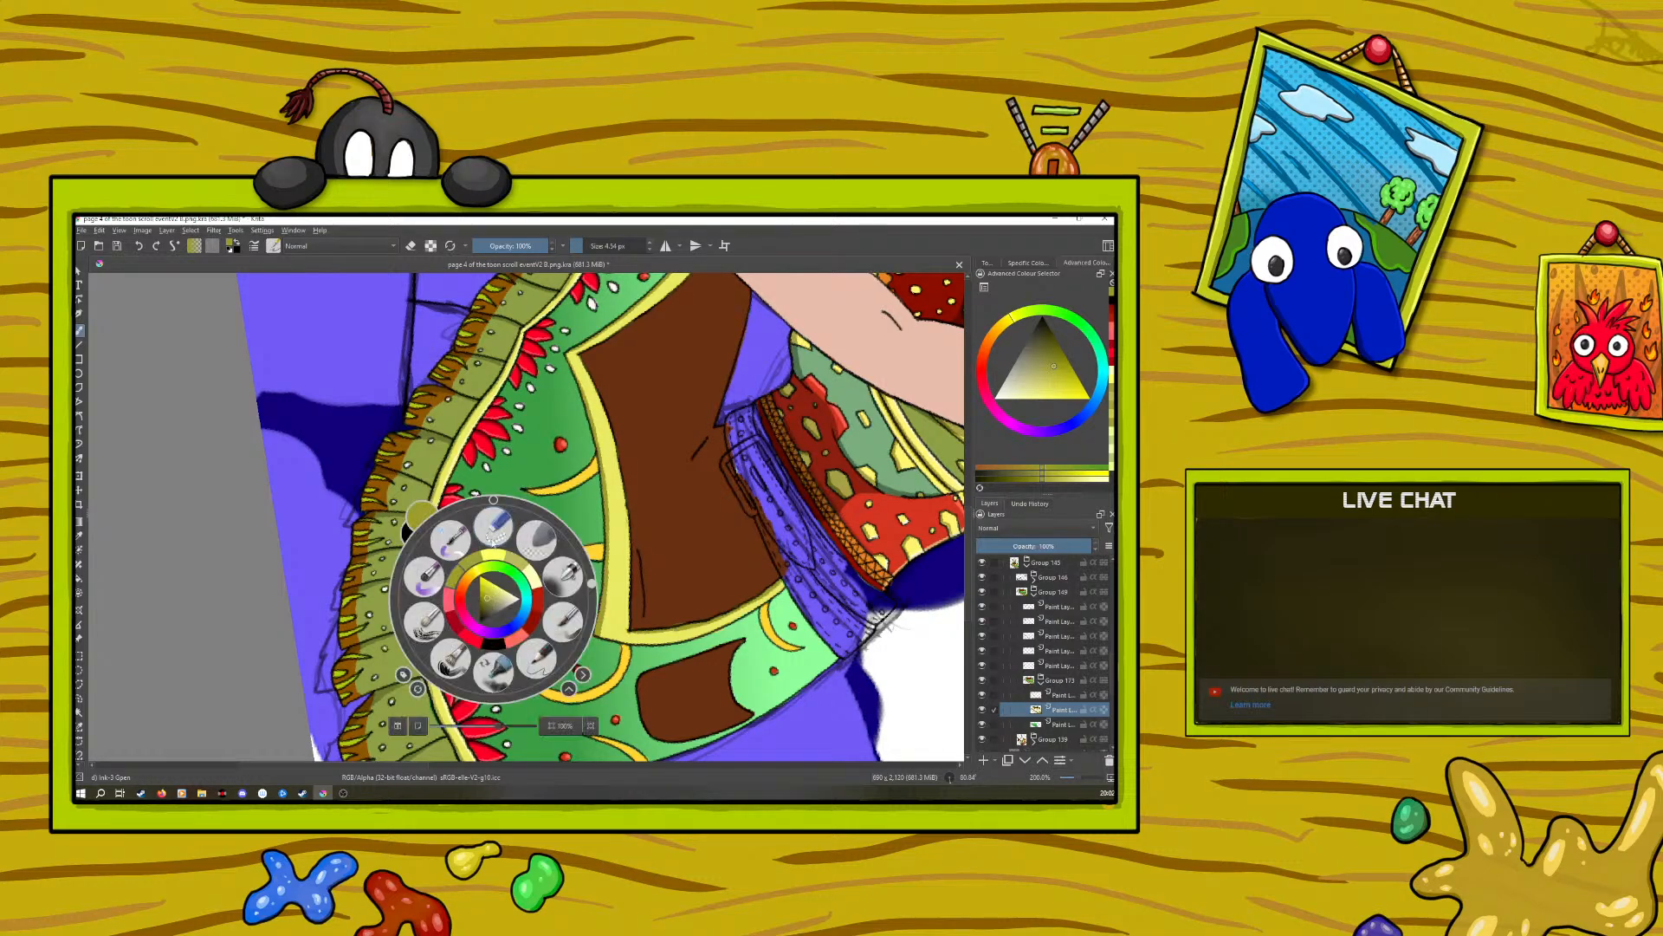
pyautogui.click(492, 598)
pyautogui.rightClick(492, 598)
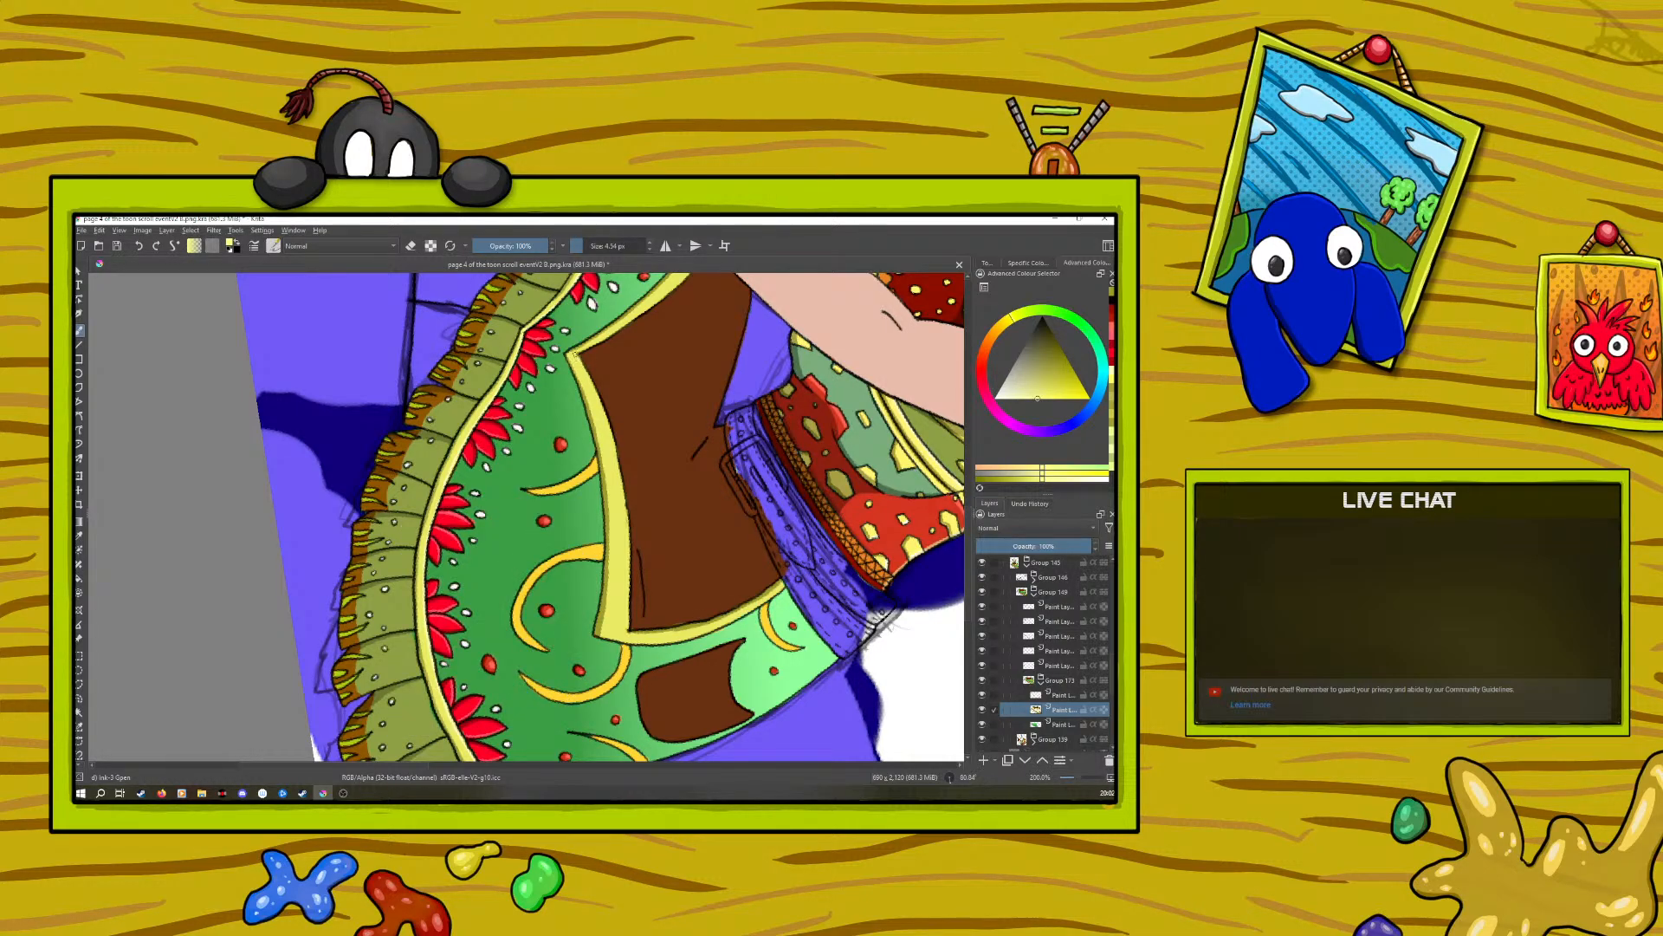
pyautogui.moveTo(604, 407); pyautogui.dragTo(607, 413)
pyautogui.click(139, 247)
pyautogui.rightClick(644, 555)
pyautogui.click(656, 549)
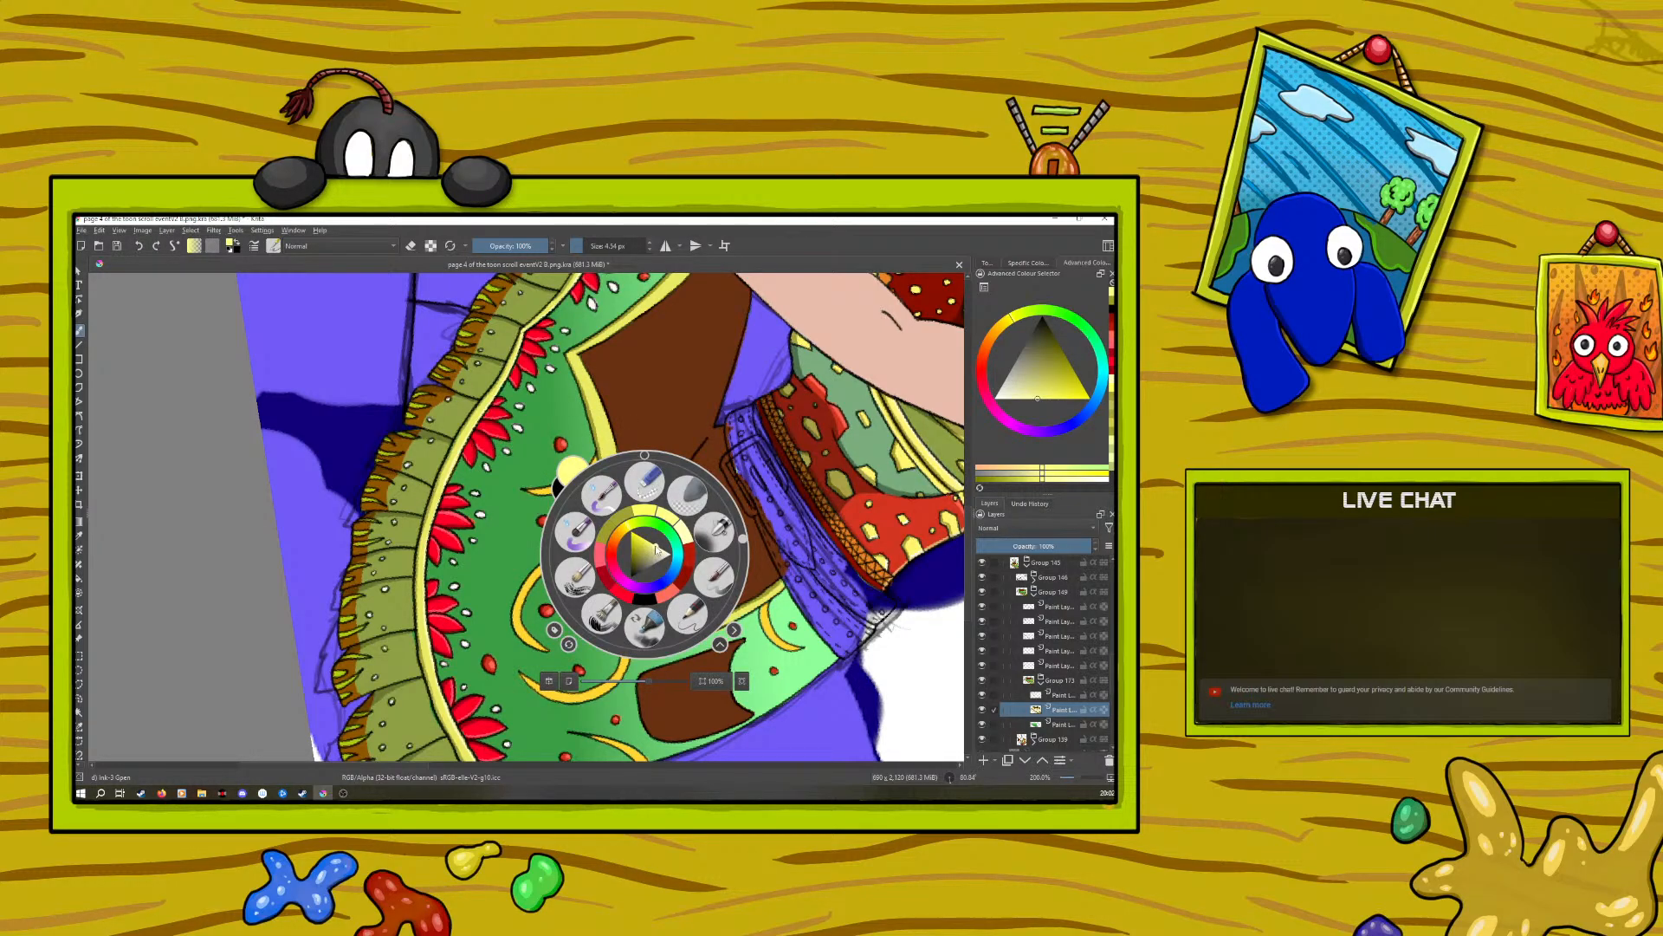
pyautogui.rightClick(656, 550)
pyautogui.moveTo(624, 619); pyautogui.dragTo(628, 581)
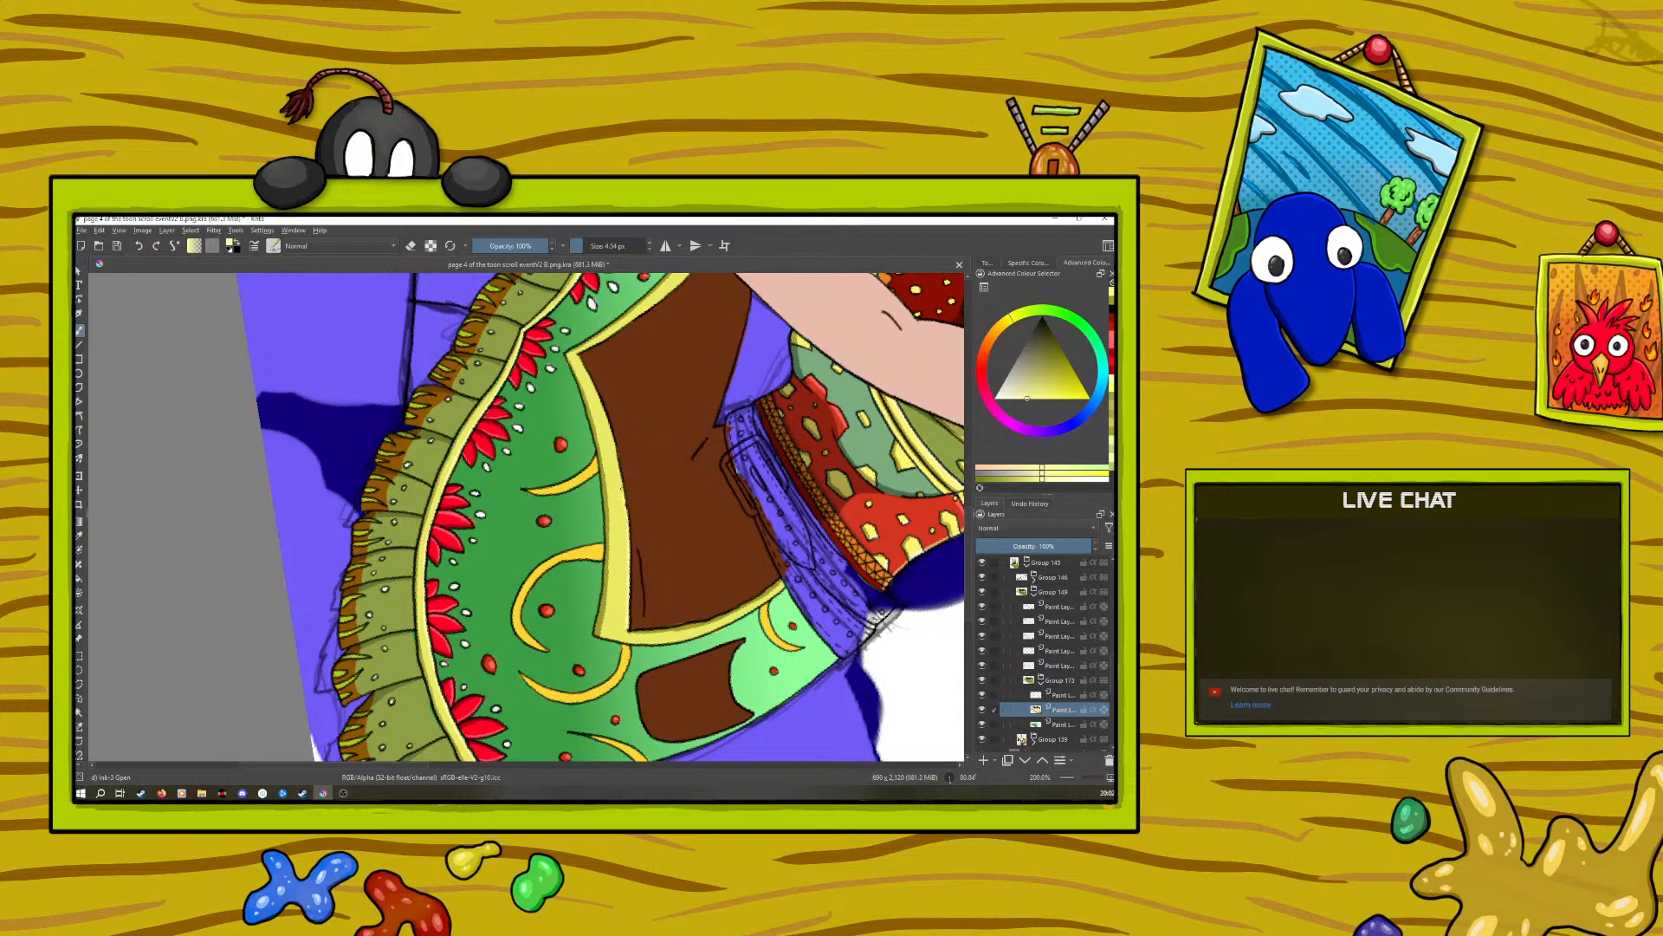
pyautogui.moveTo(613, 439); pyautogui.dragTo(607, 420)
# Step: Sample the dark brown of the large skirt panel below the waist sash as the brush colour
pyautogui.rightClick(504, 389)
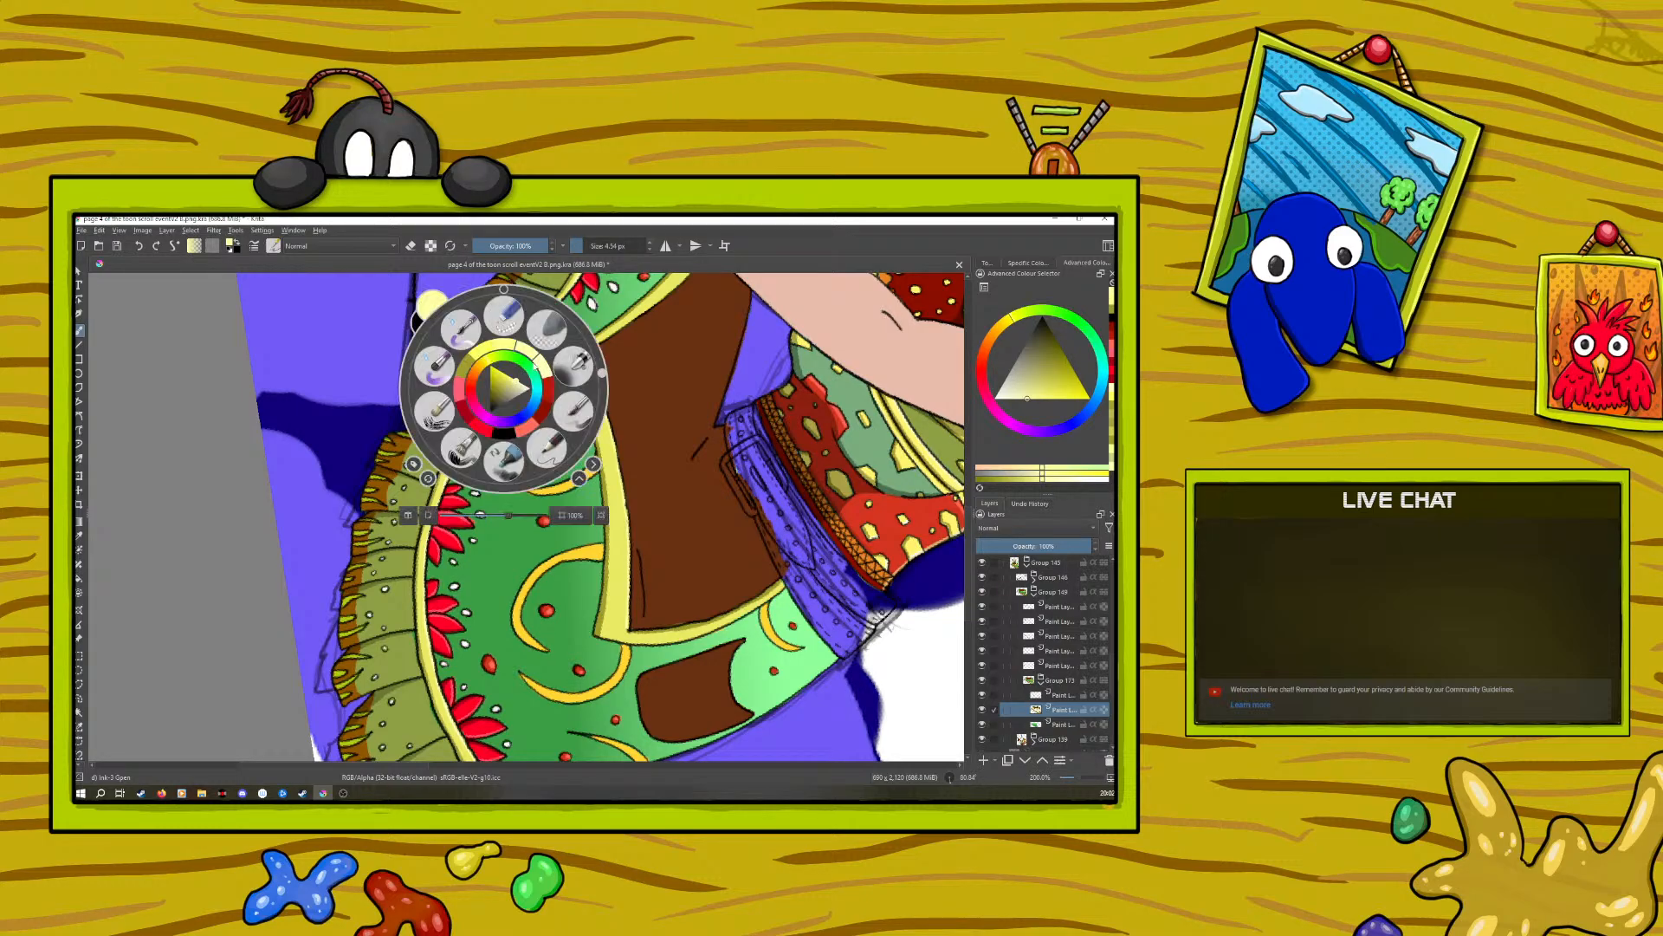
pyautogui.moveTo(603, 374); pyautogui.dragTo(442, 322)
pyautogui.rightClick(442, 322)
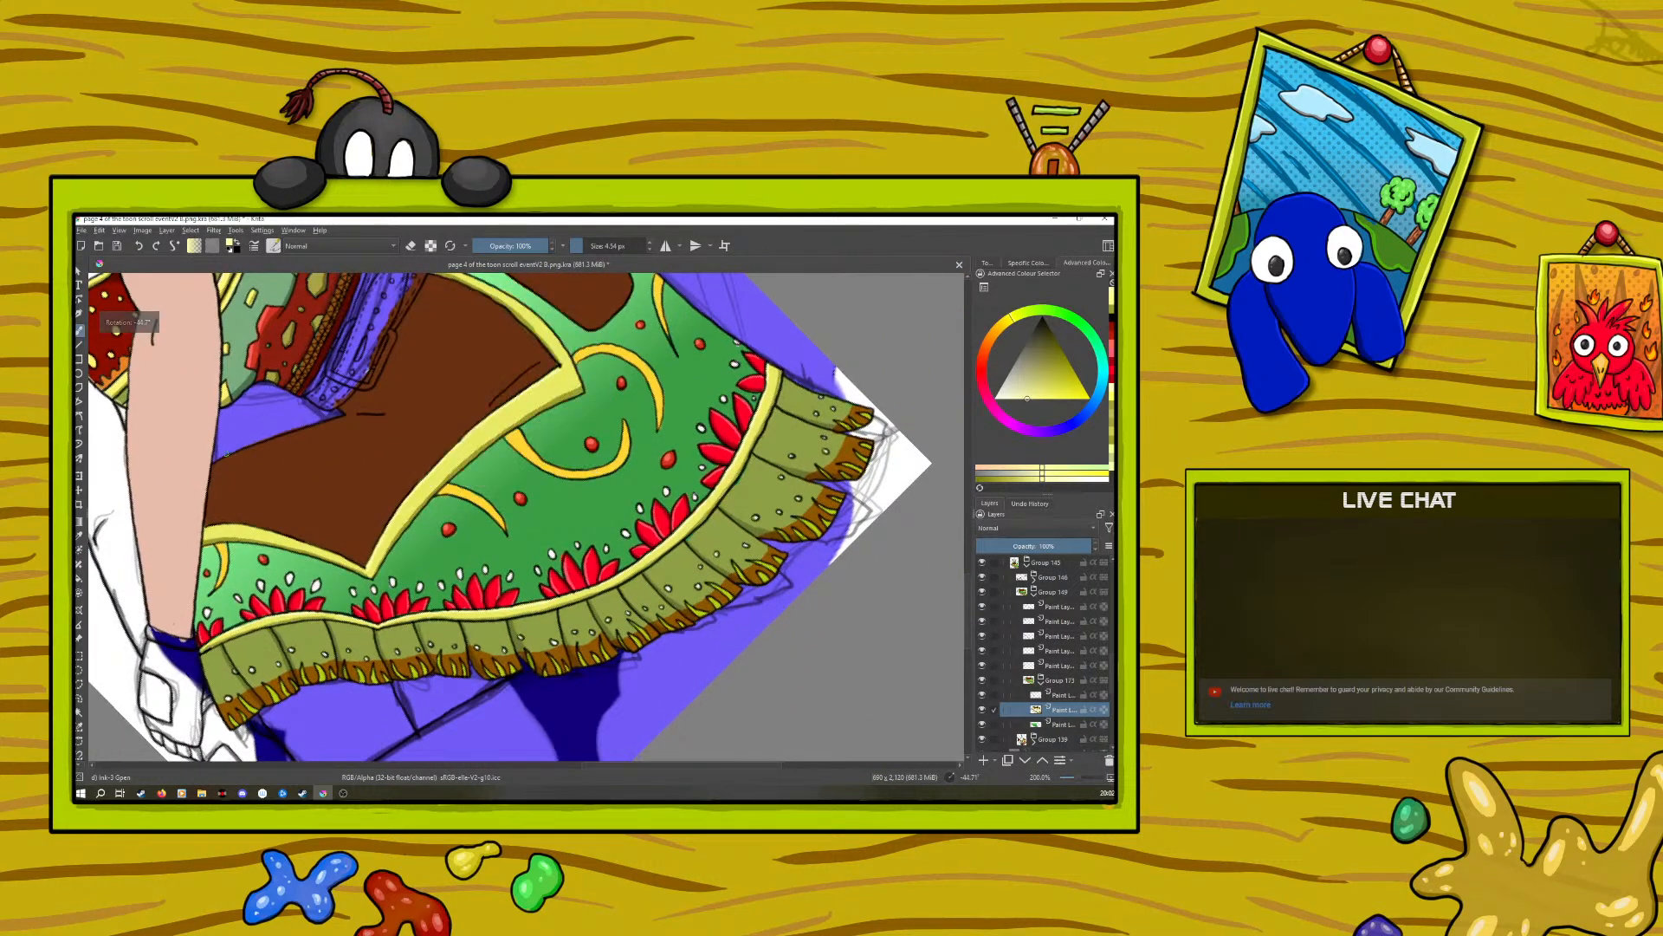
pyautogui.rightClick(244, 519)
pyautogui.moveTo(174, 452); pyautogui.dragTo(143, 322)
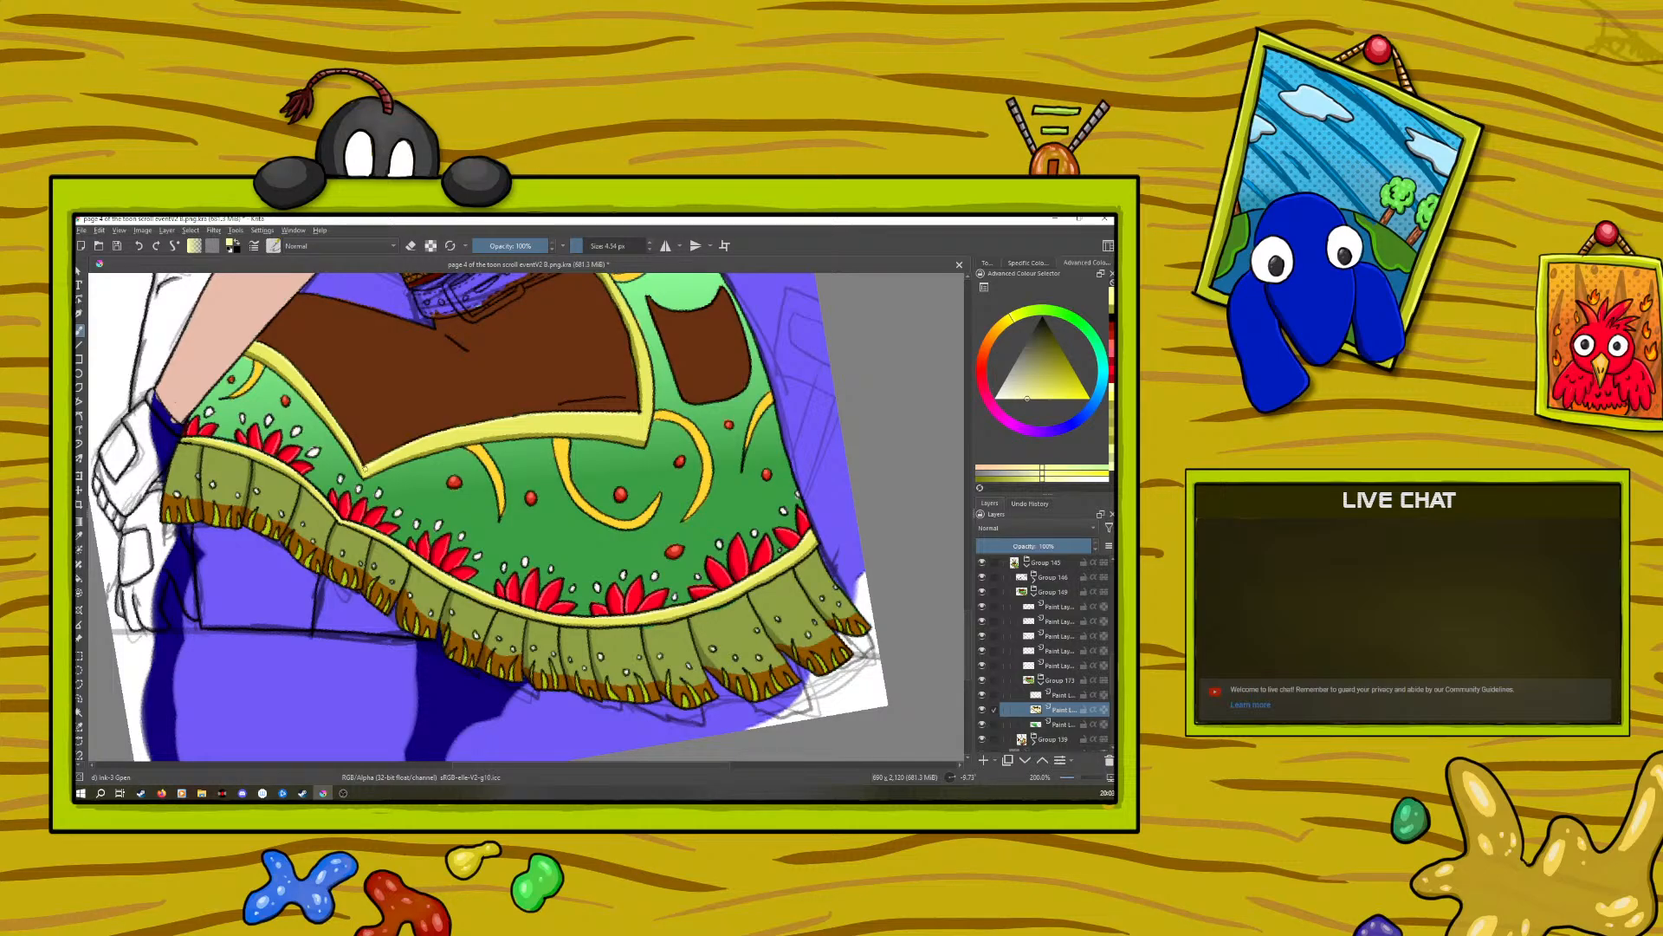
pyautogui.moveTo(972, 612); pyautogui.dragTo(971, 579)
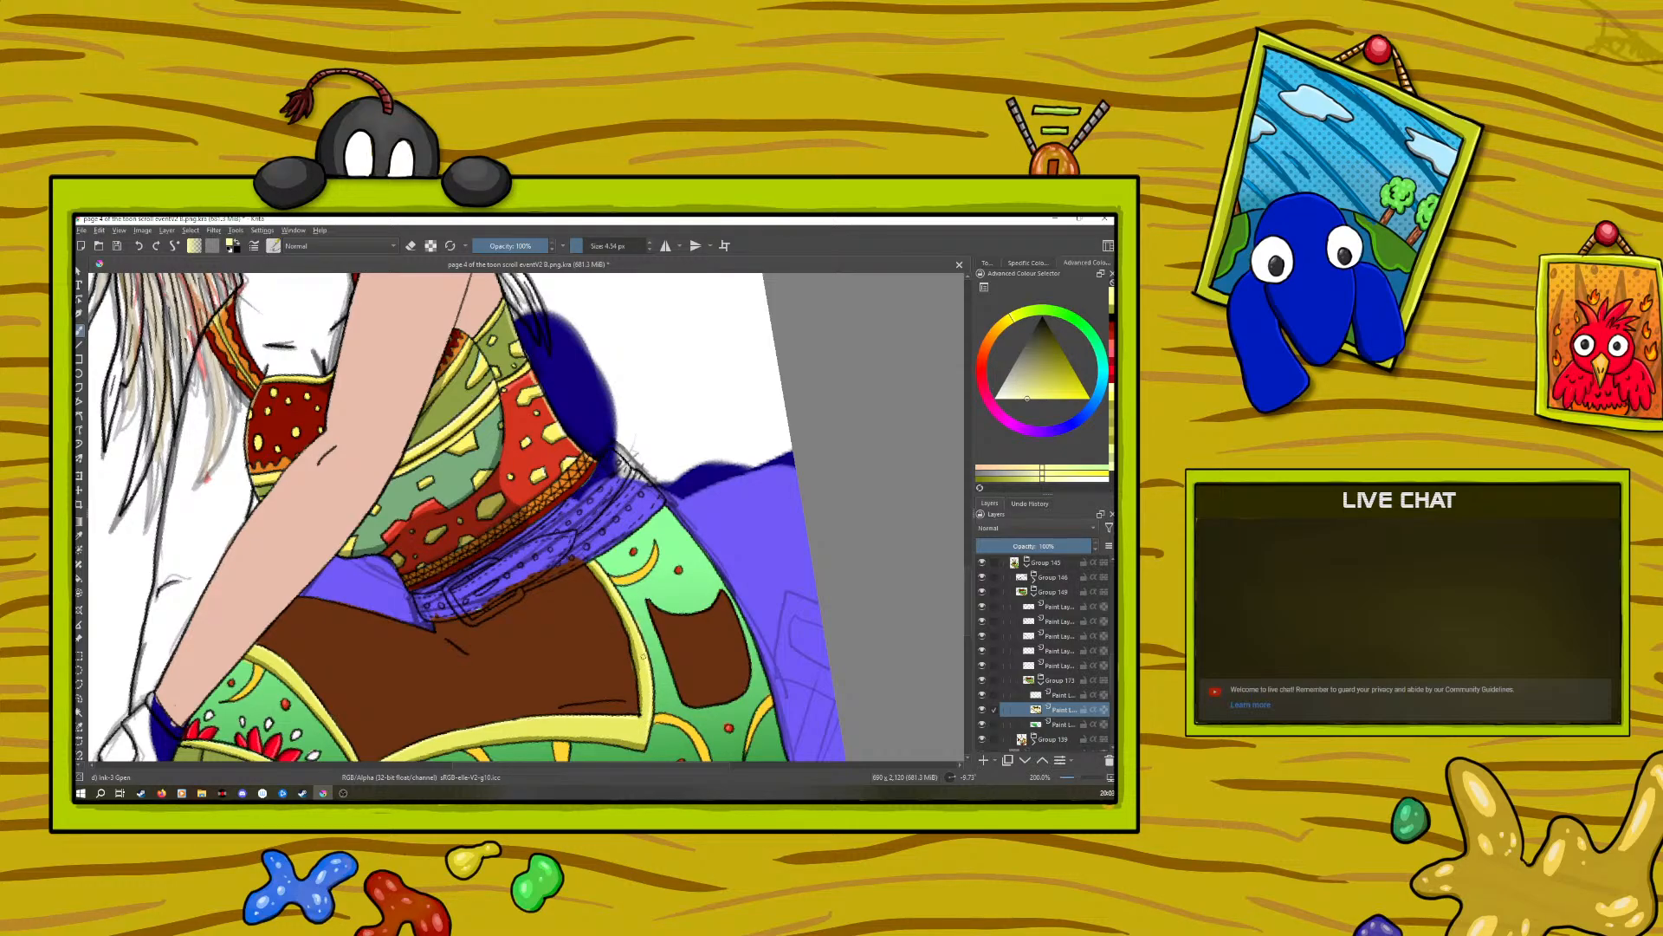
pyautogui.moveTo(1076, 777); pyautogui.dragTo(1080, 773)
pyautogui.rightClick(417, 614)
pyautogui.moveTo(401, 518); pyautogui.dragTo(451, 521)
pyautogui.rightClick(452, 521)
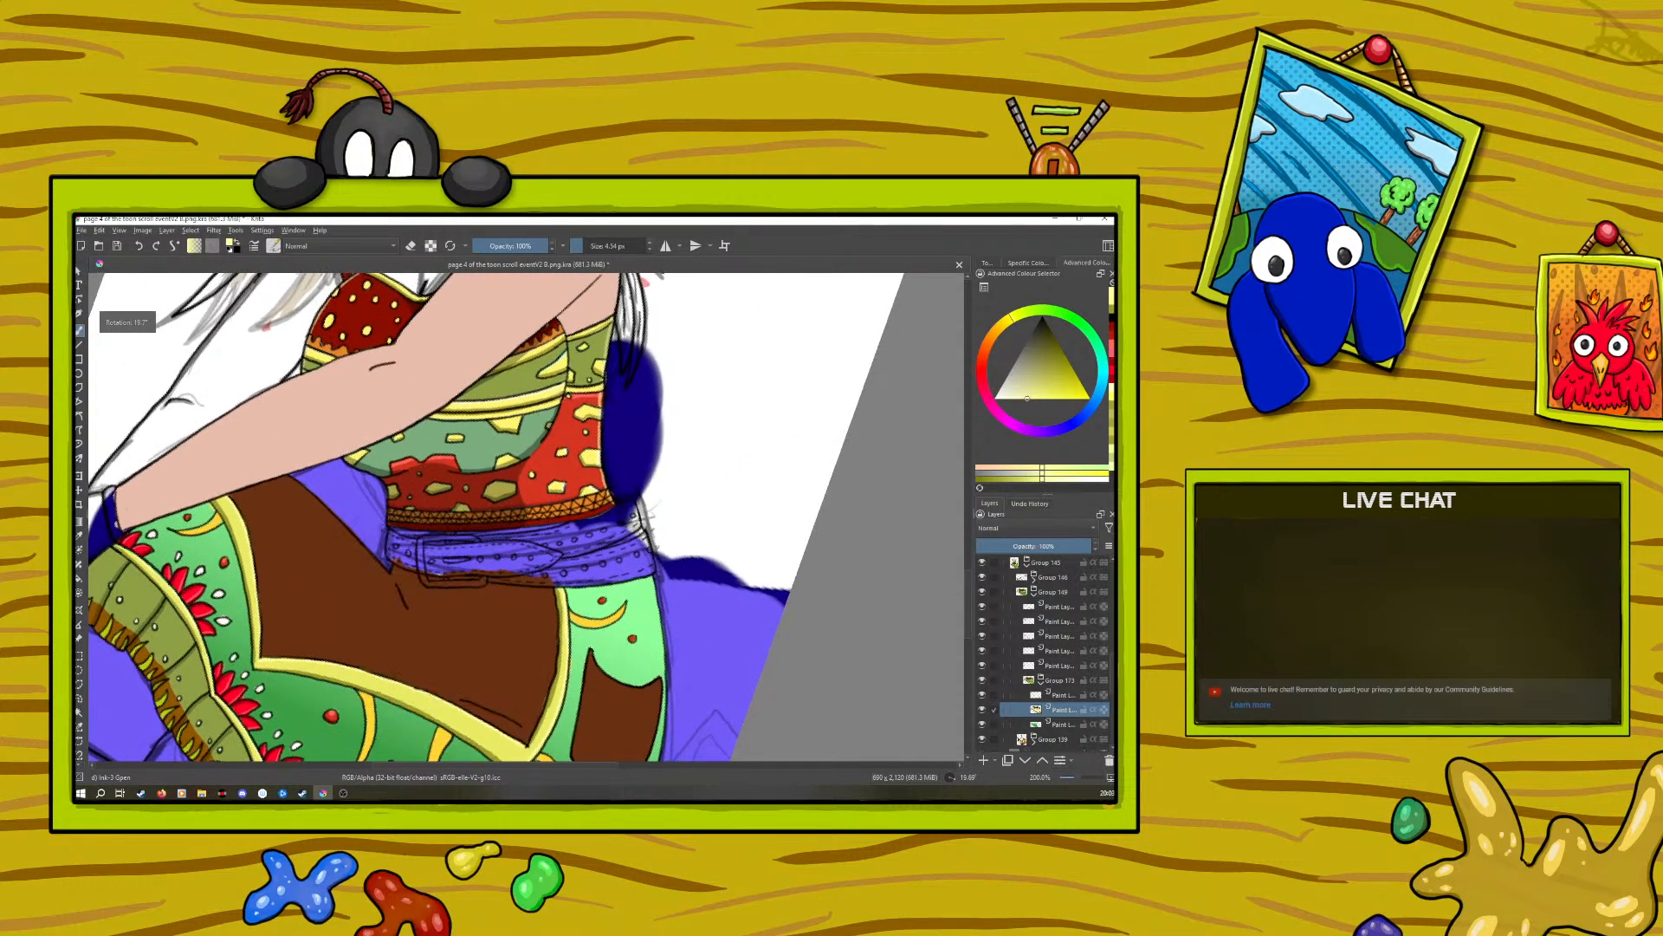
pyautogui.click(78, 538)
pyautogui.click(382, 614)
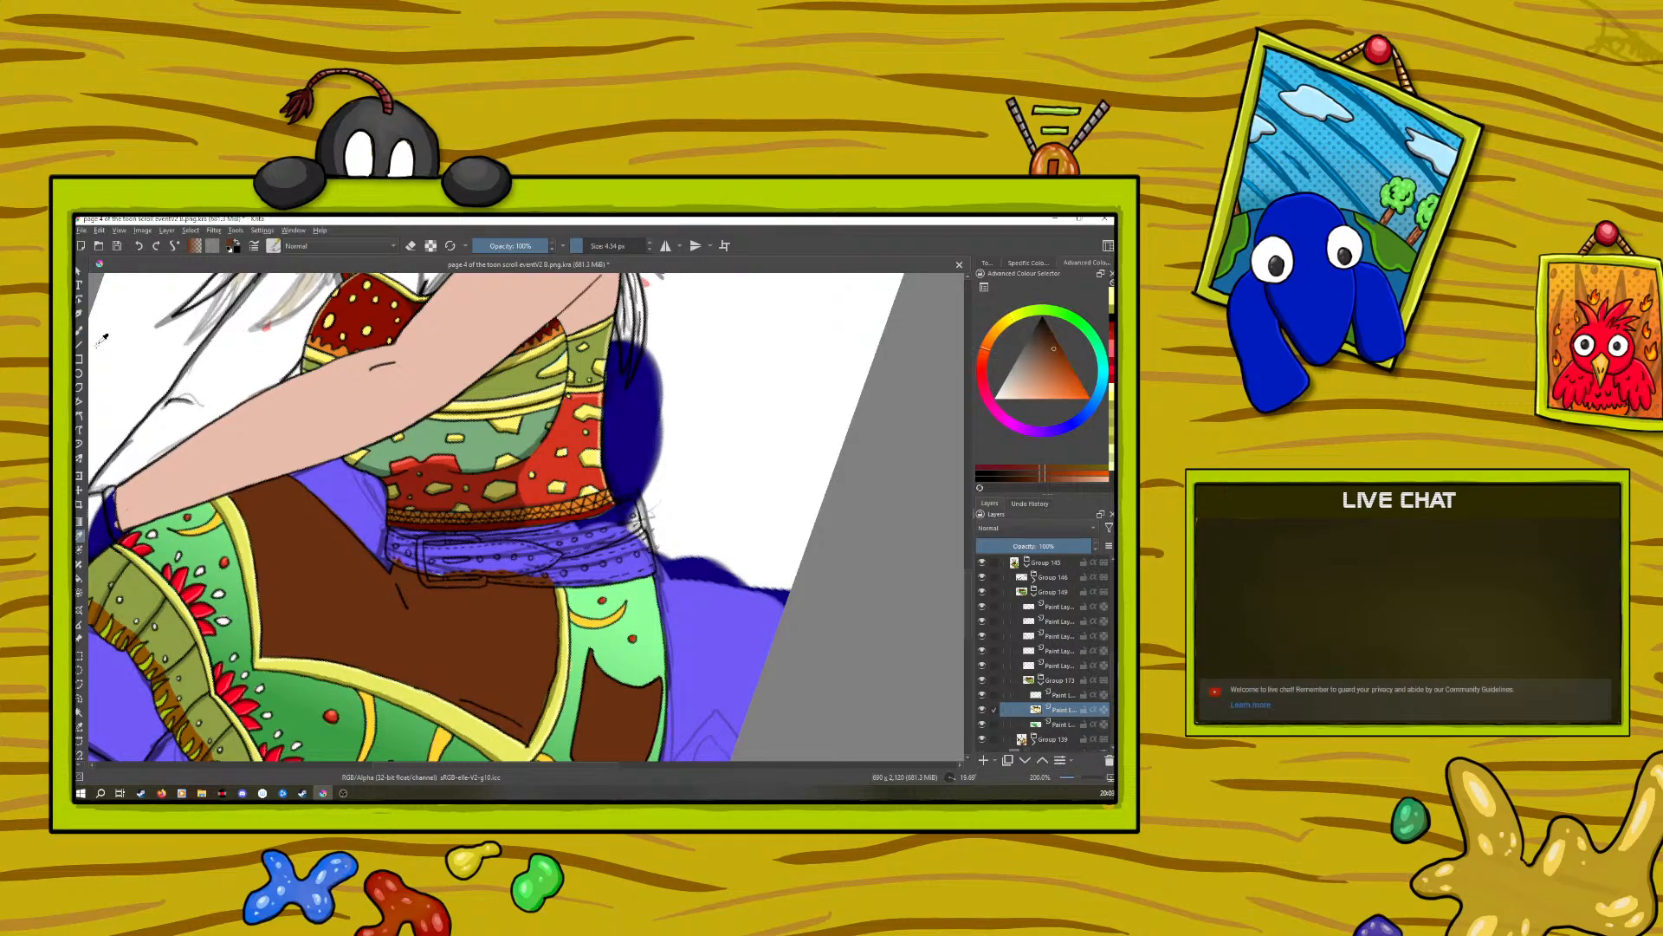
pyautogui.click(78, 328)
# Step: Lighten the brush to an orange-brown and turn on alpha preservation for painting the large brown panel
pyautogui.moveTo(549, 691); pyautogui.dragTo(524, 712)
pyautogui.moveTo(577, 766); pyautogui.dragTo(517, 767)
pyautogui.rightClick(359, 579)
pyautogui.moveTo(392, 487); pyautogui.dragTo(447, 533)
pyautogui.click(506, 590)
pyautogui.rightClick(515, 598)
pyautogui.click(511, 597)
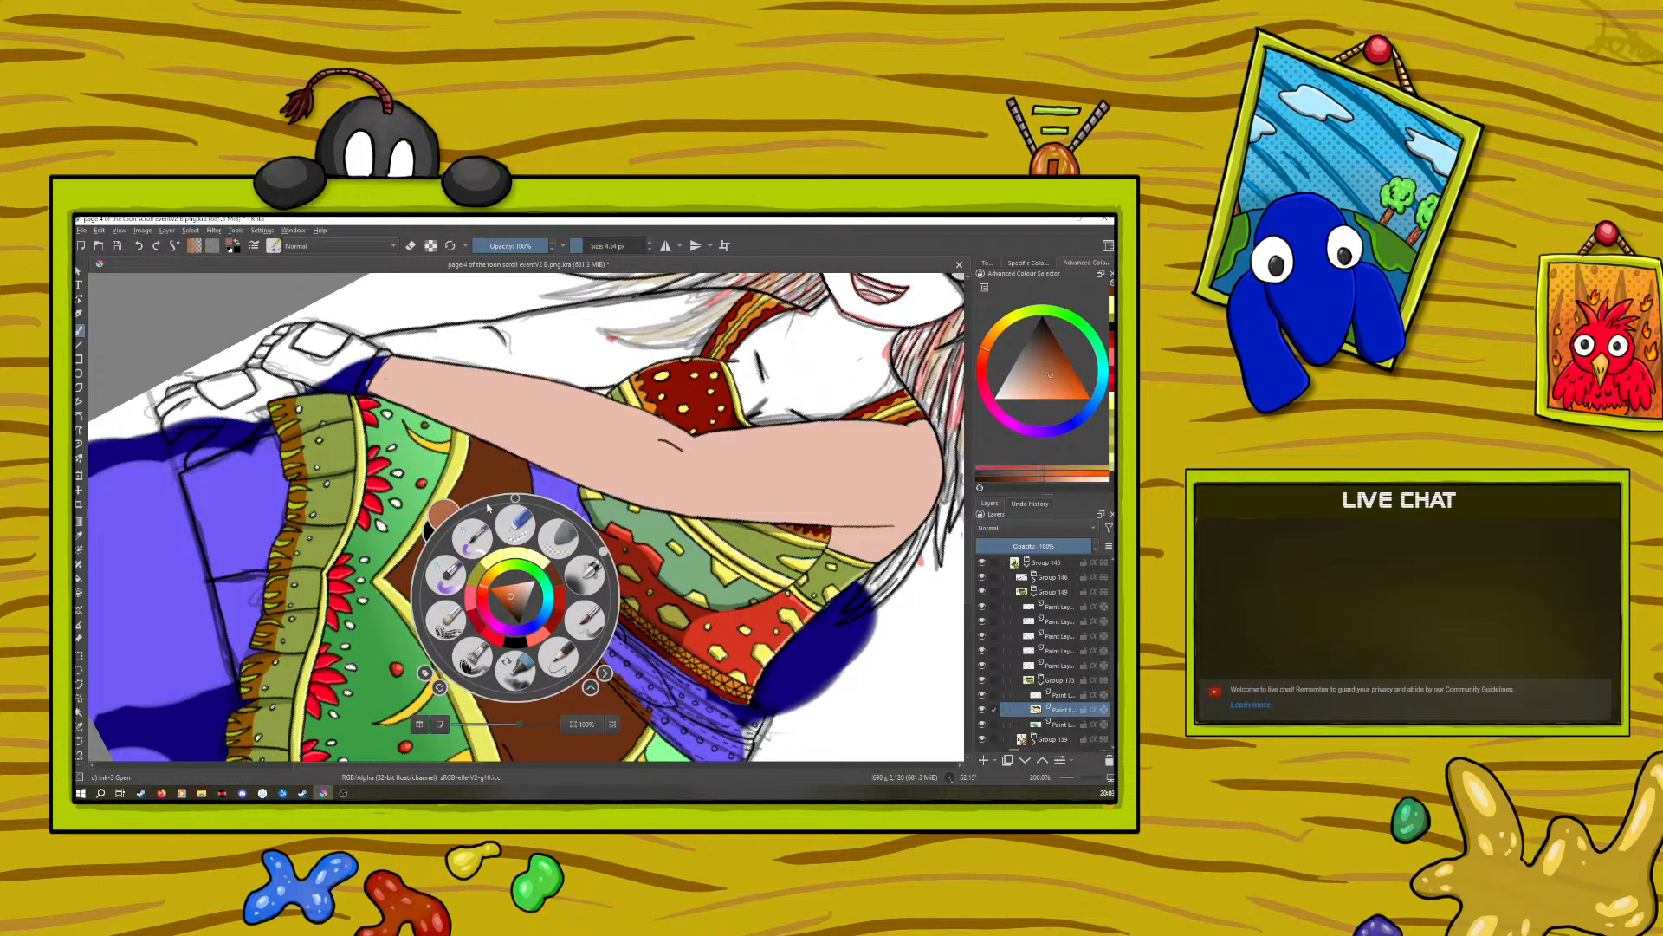
pyautogui.click(532, 451)
pyautogui.click(431, 246)
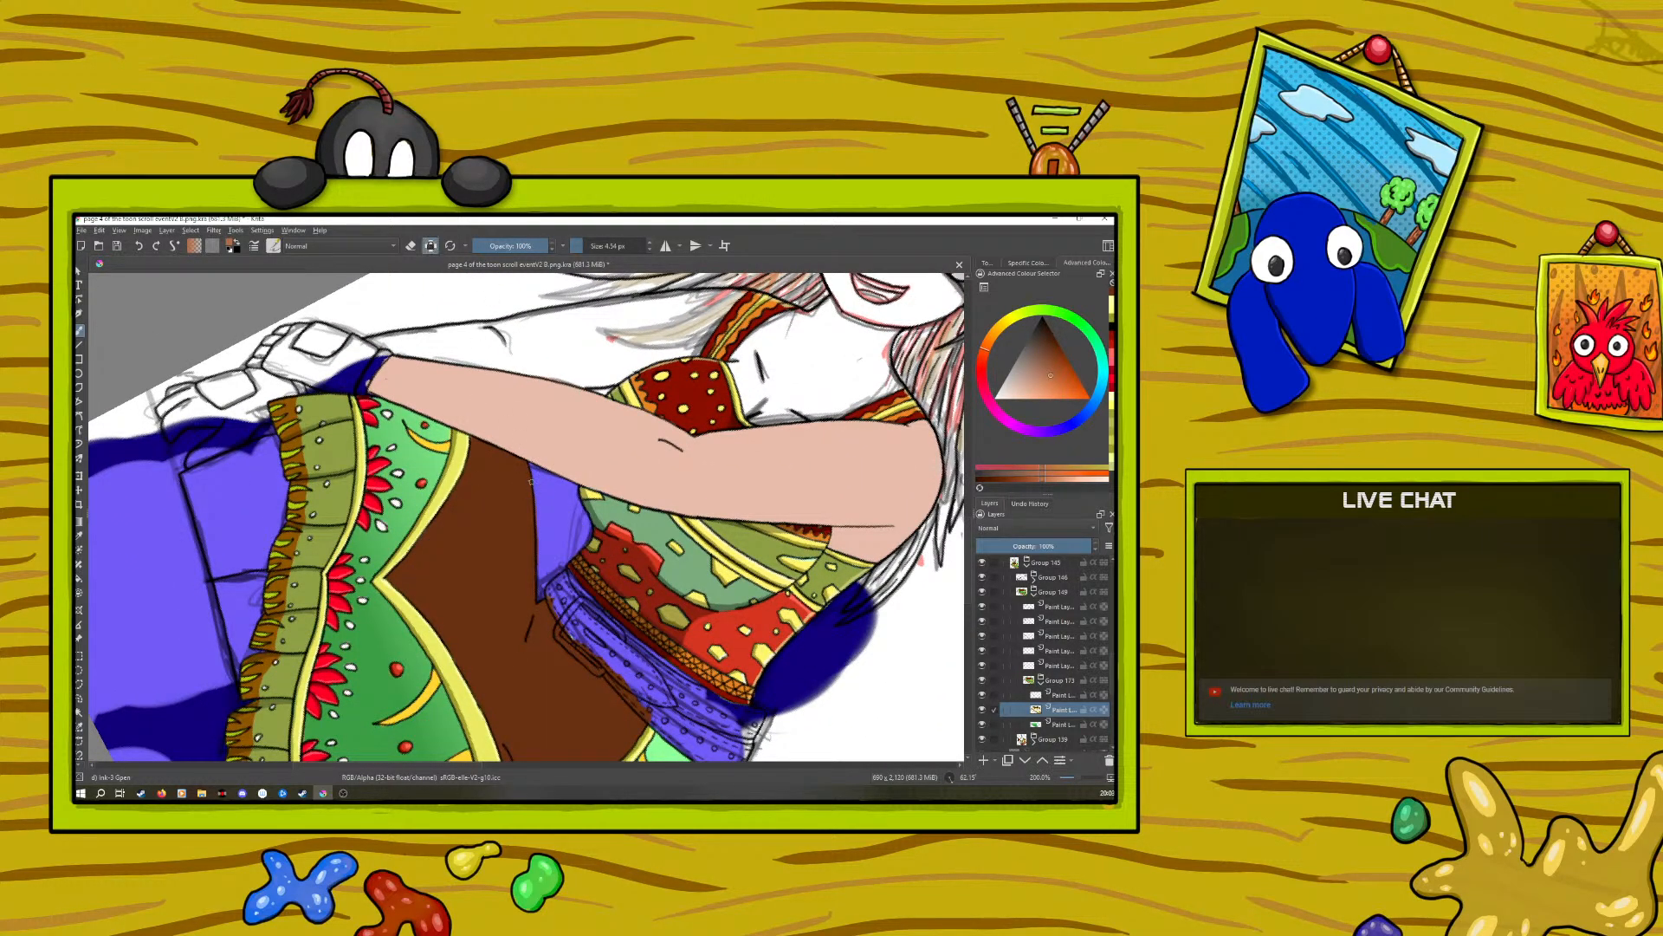
# Step: Highlight the large brown panel with orange-brown along its edge below the forearm and beside the crease lines
pyautogui.moveTo(526, 465); pyautogui.dragTo(535, 572)
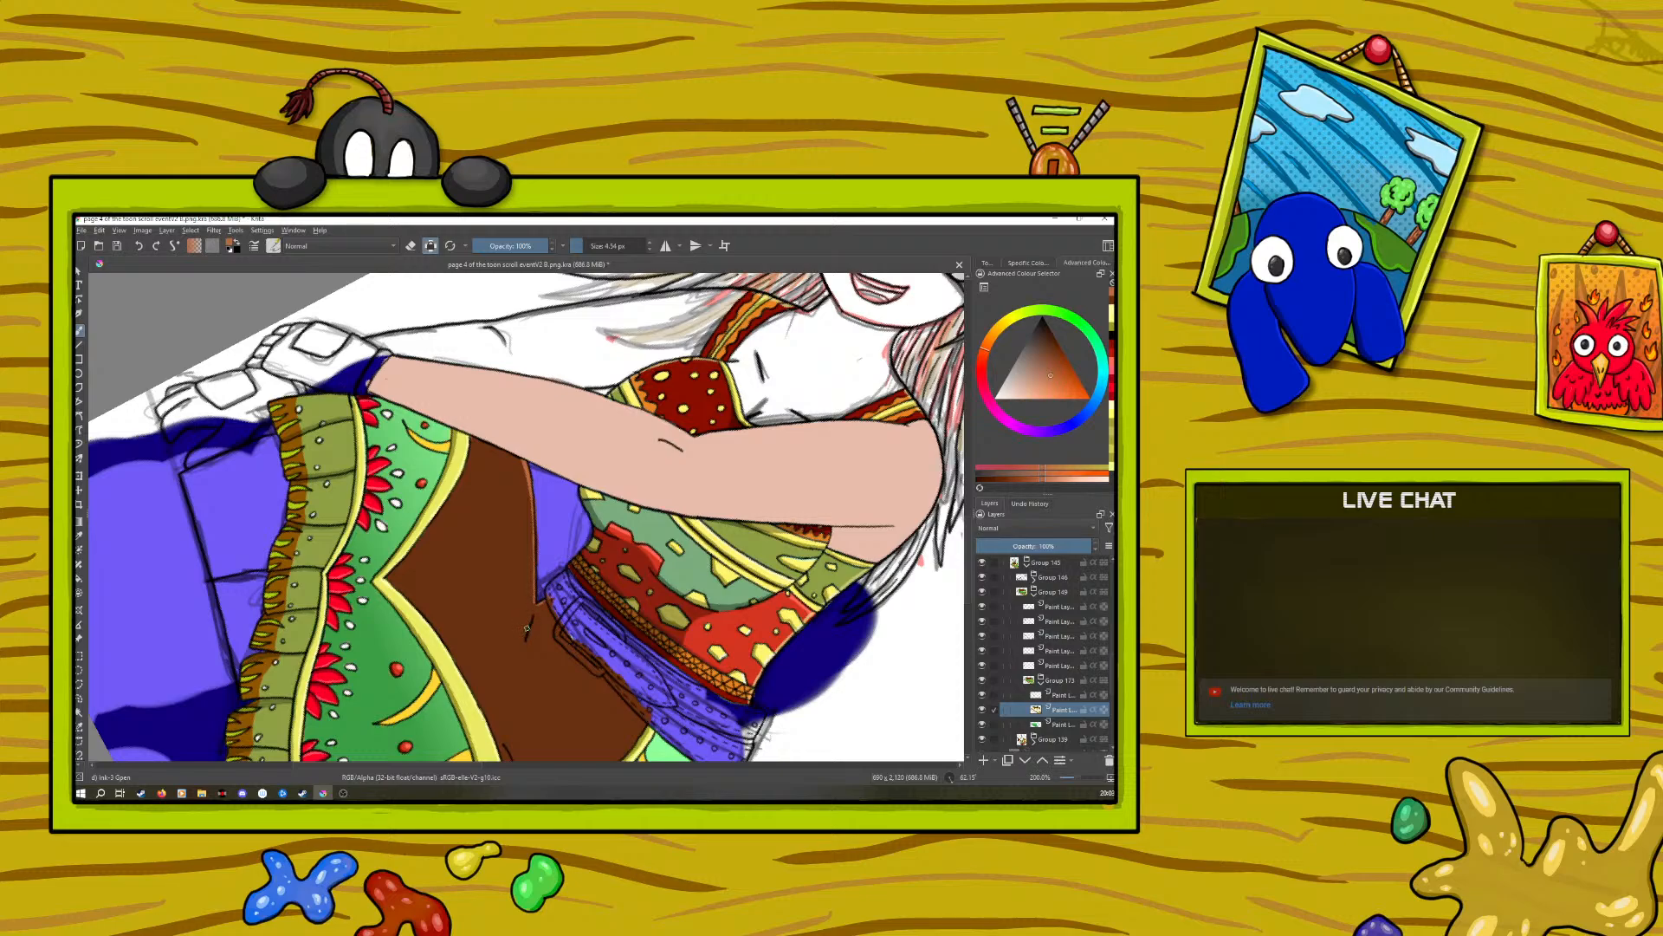
pyautogui.moveTo(526, 640); pyautogui.dragTo(533, 616)
pyautogui.scroll(-5, 966, 539)
pyautogui.moveTo(504, 448); pyautogui.dragTo(514, 468)
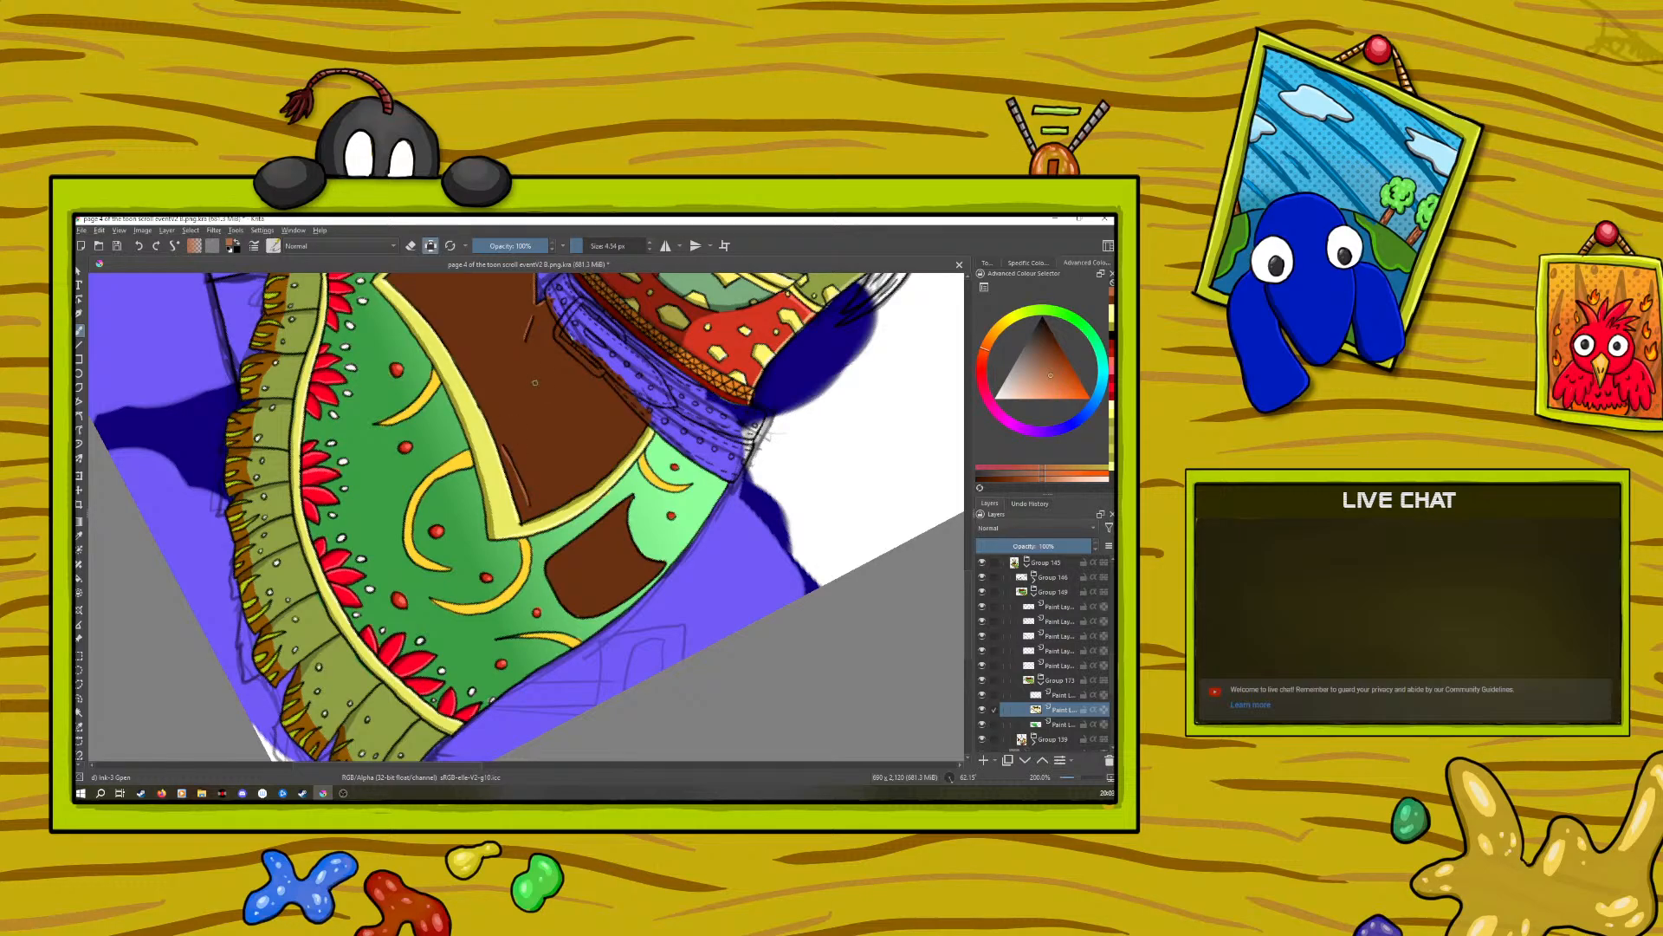
pyautogui.scroll(3, 969, 601)
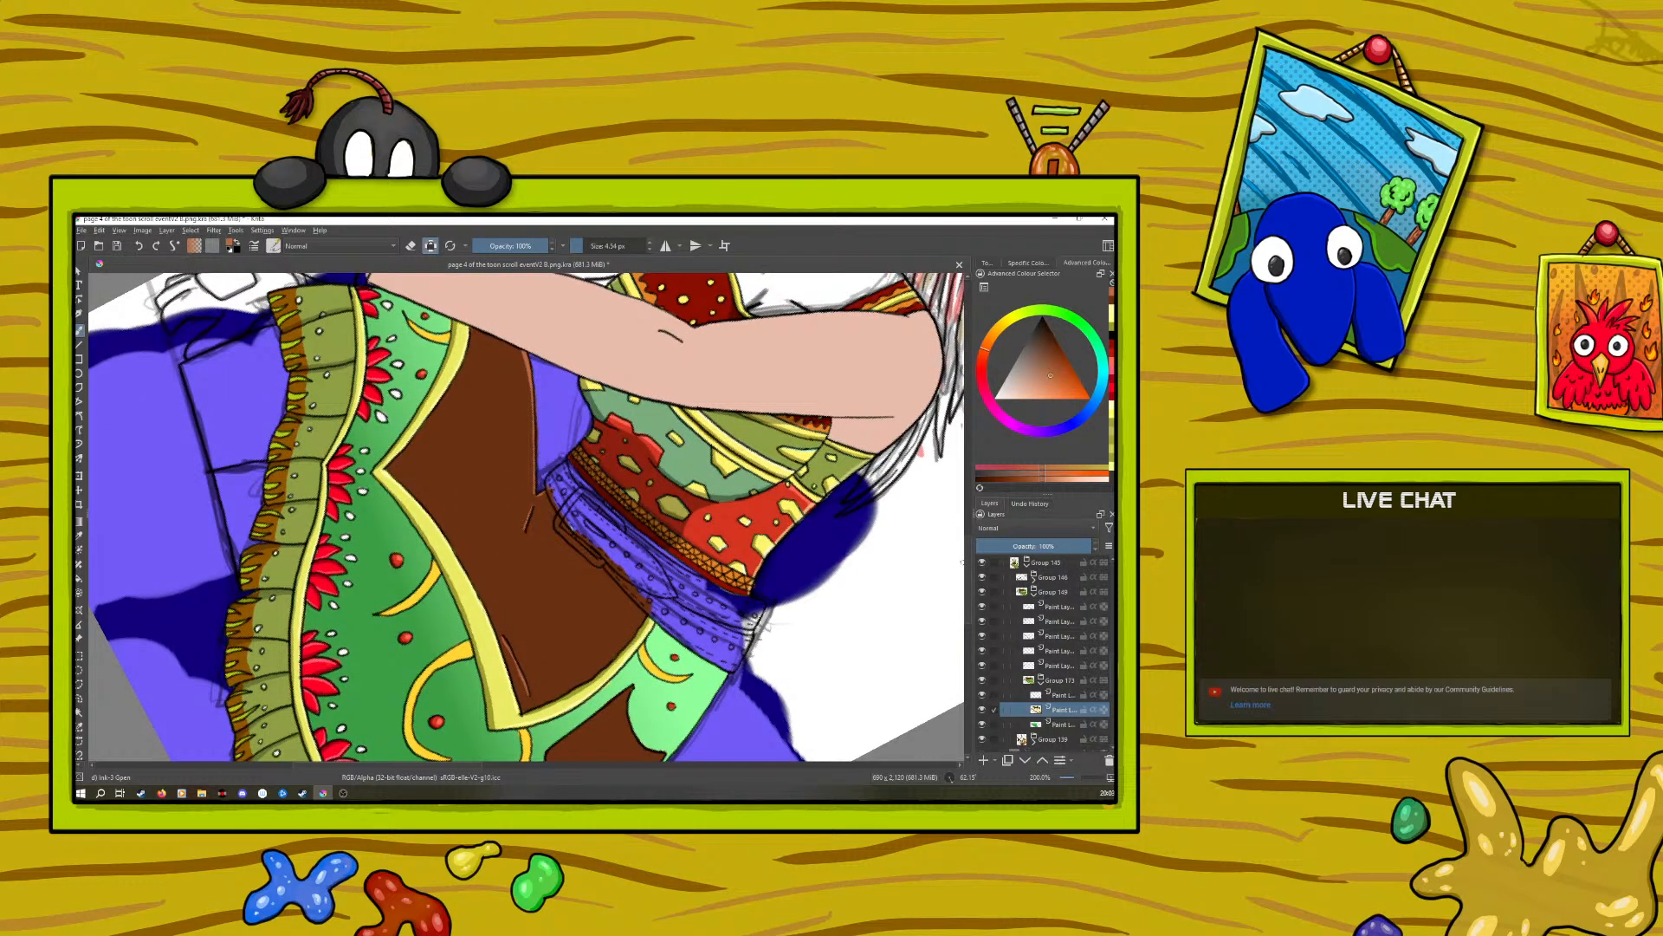
# Step: Darken the brush to a very dark brown and shade the brown panel's edge beside the yellow trim
pyautogui.rightClick(450, 582)
pyautogui.click(450, 589)
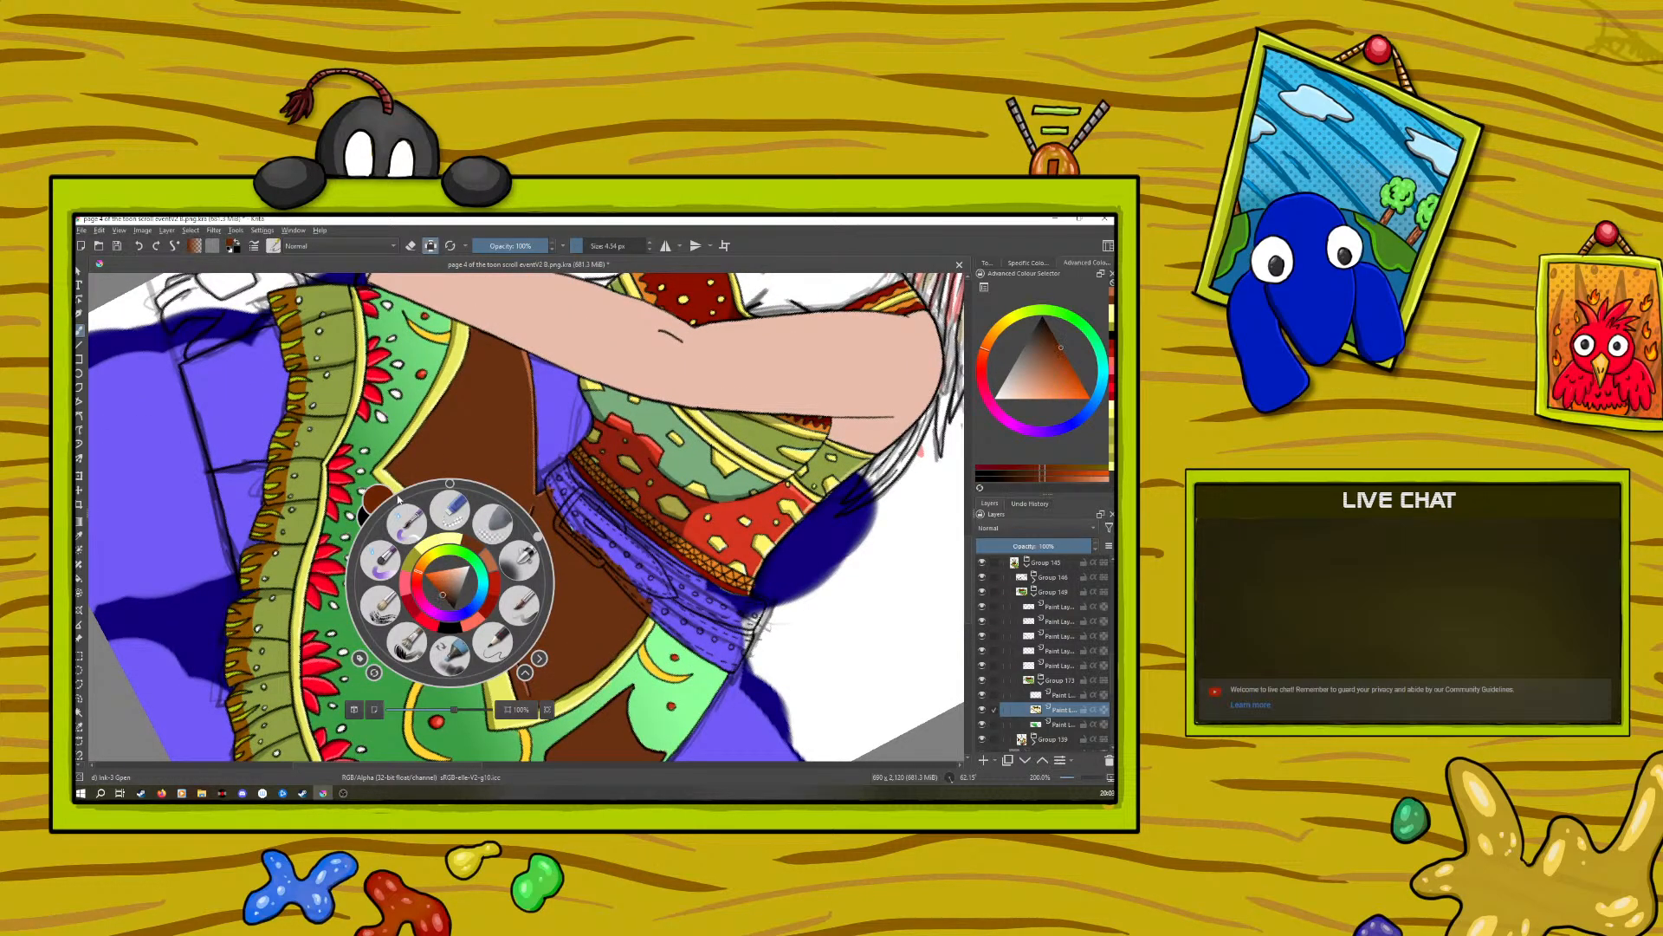
pyautogui.click(406, 469)
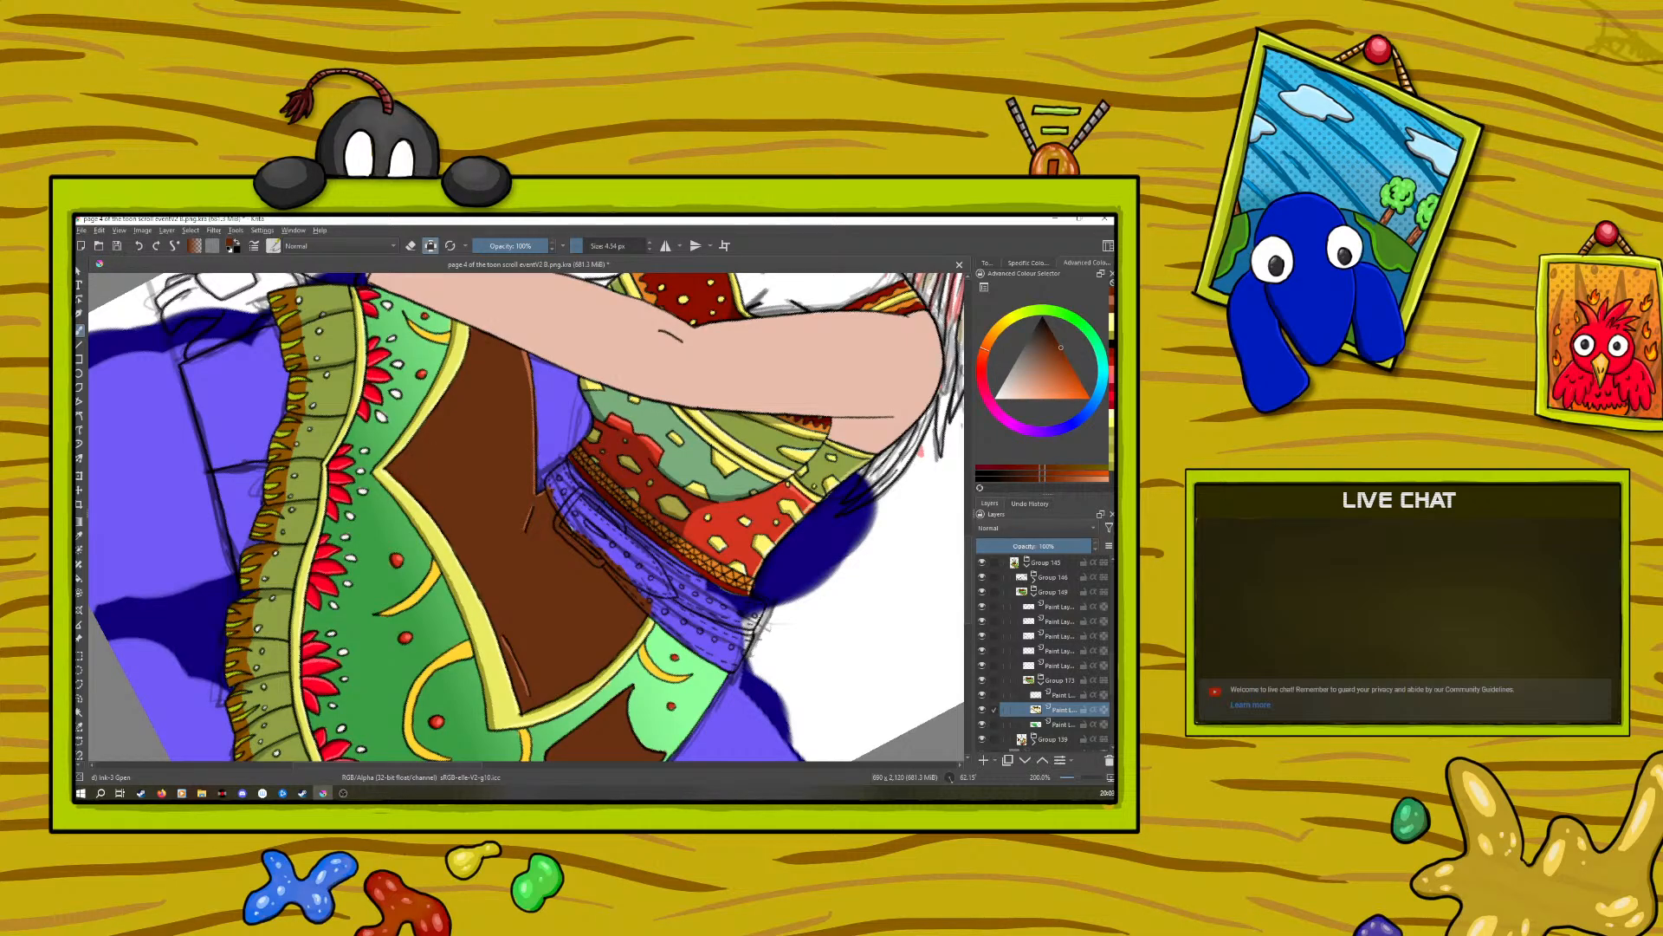
pyautogui.rightClick(445, 456)
pyautogui.click(442, 473)
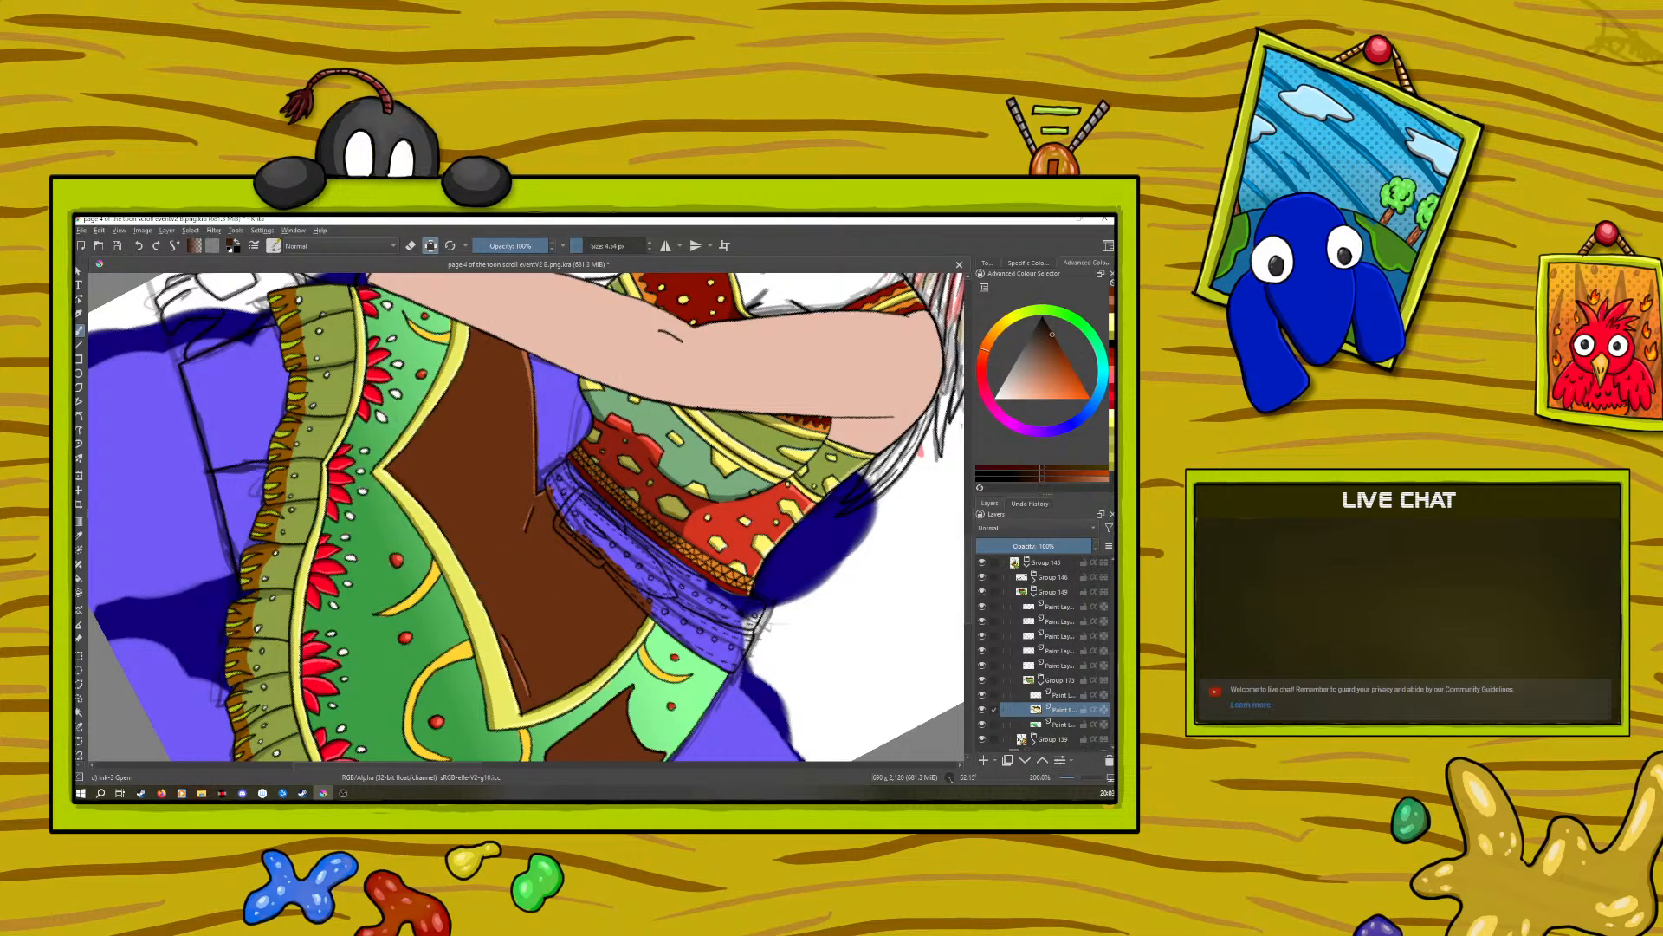
pyautogui.moveTo(429, 514); pyautogui.dragTo(442, 528)
# Step: Adjust the dark brown's tone and continue shading along the panel's pointed edge beside the trim
pyautogui.rightClick(419, 491)
pyautogui.click(417, 512)
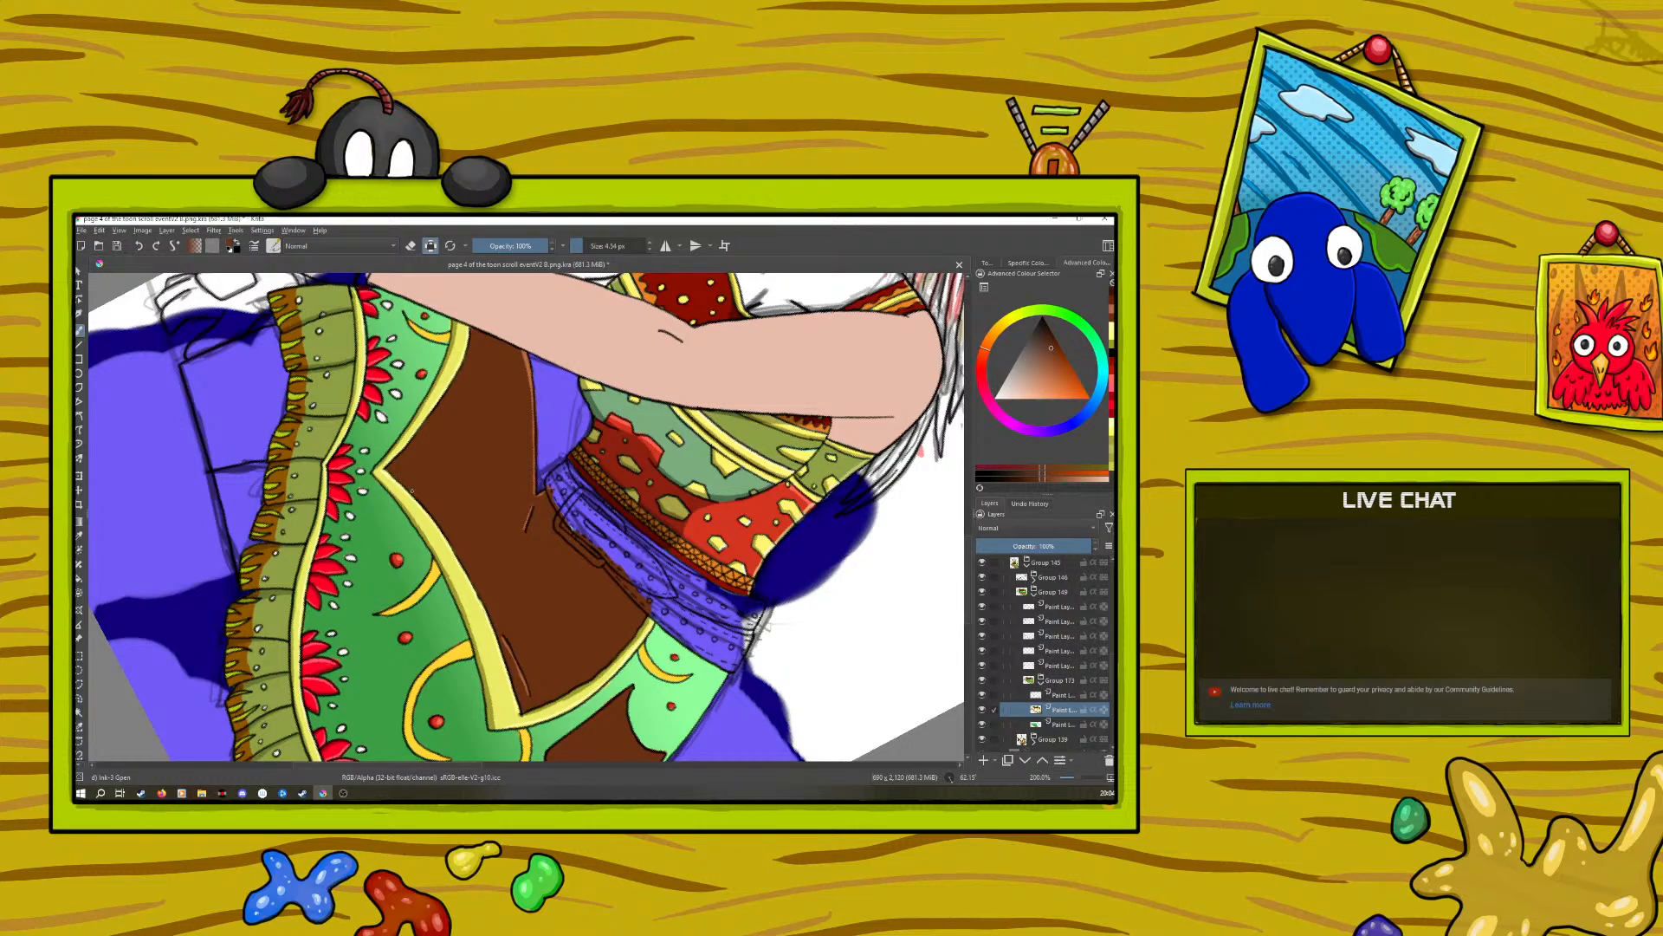
pyautogui.moveTo(442, 524); pyautogui.dragTo(470, 584)
pyautogui.rightClick(381, 465)
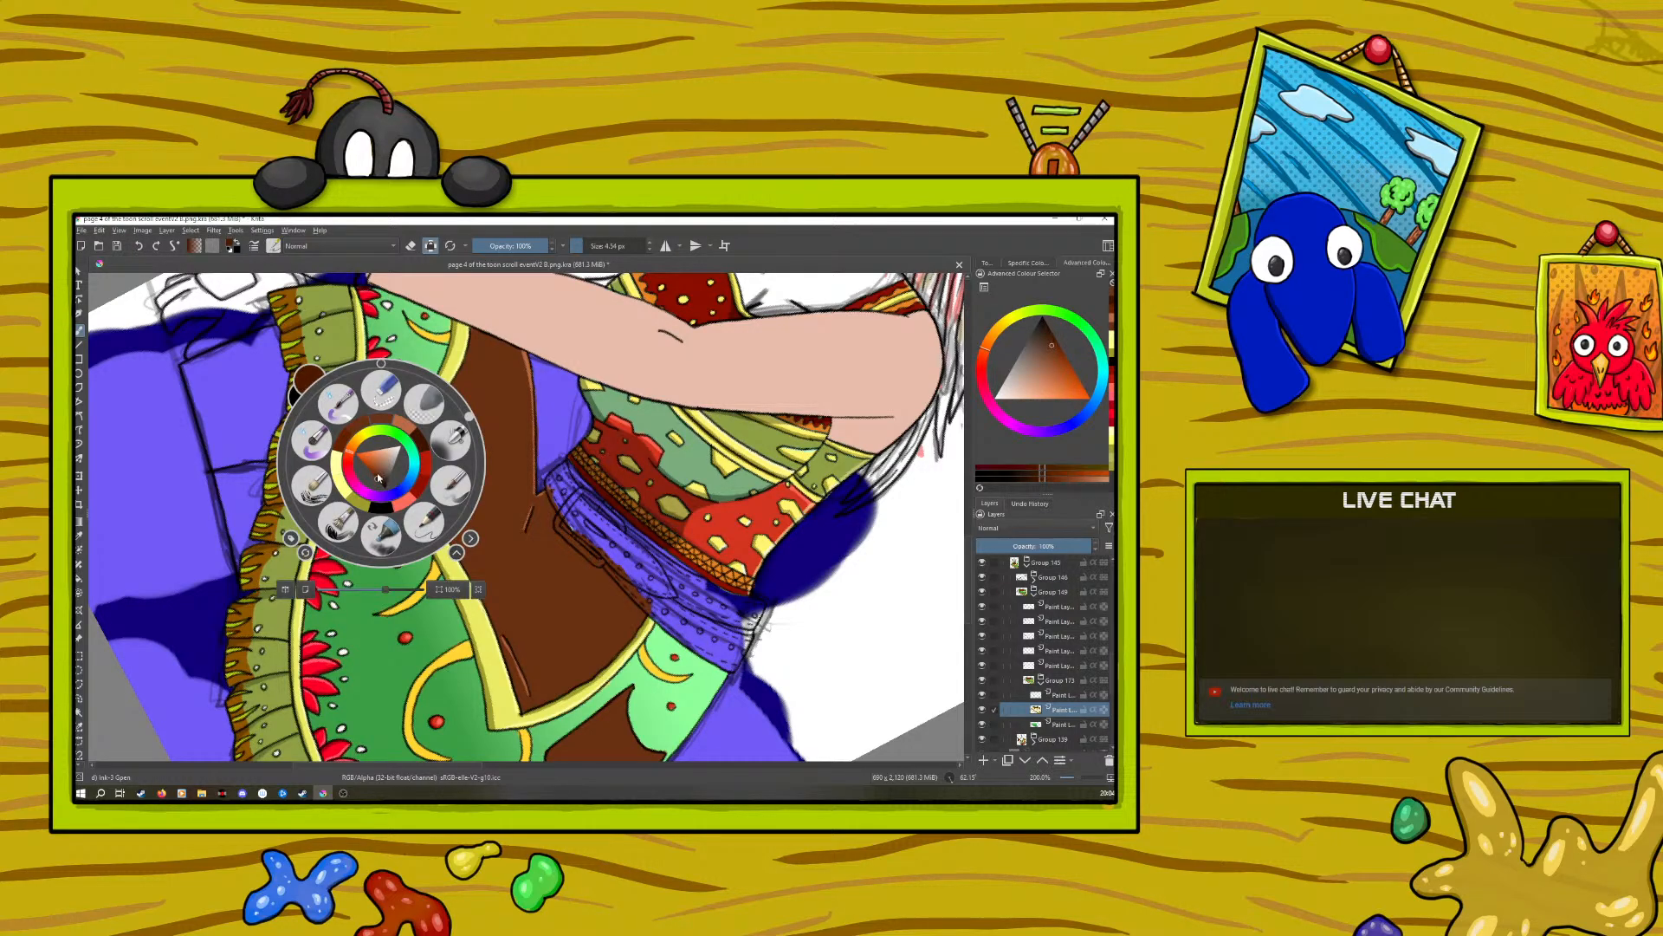
pyautogui.click(378, 476)
pyautogui.moveTo(386, 481); pyautogui.dragTo(422, 540)
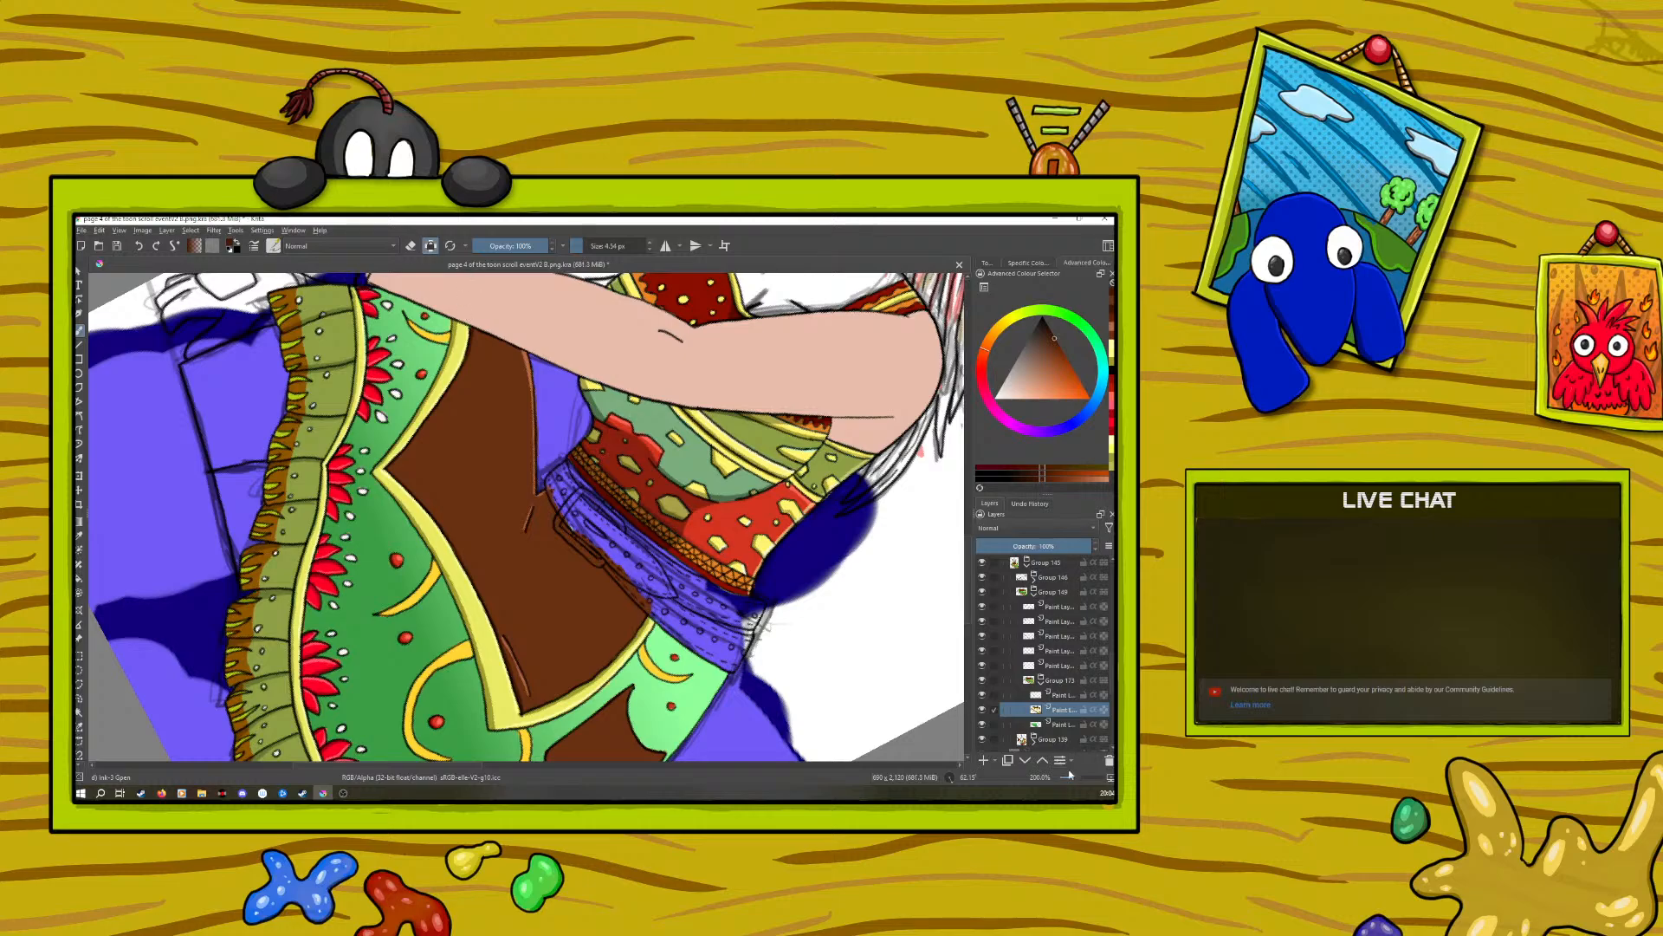
# Step: Examine the shaded skirt against the whole figure, then at closer range with the character nearly upright
pyautogui.scroll(-2, 1073, 777)
pyautogui.scroll(-1, 1073, 777)
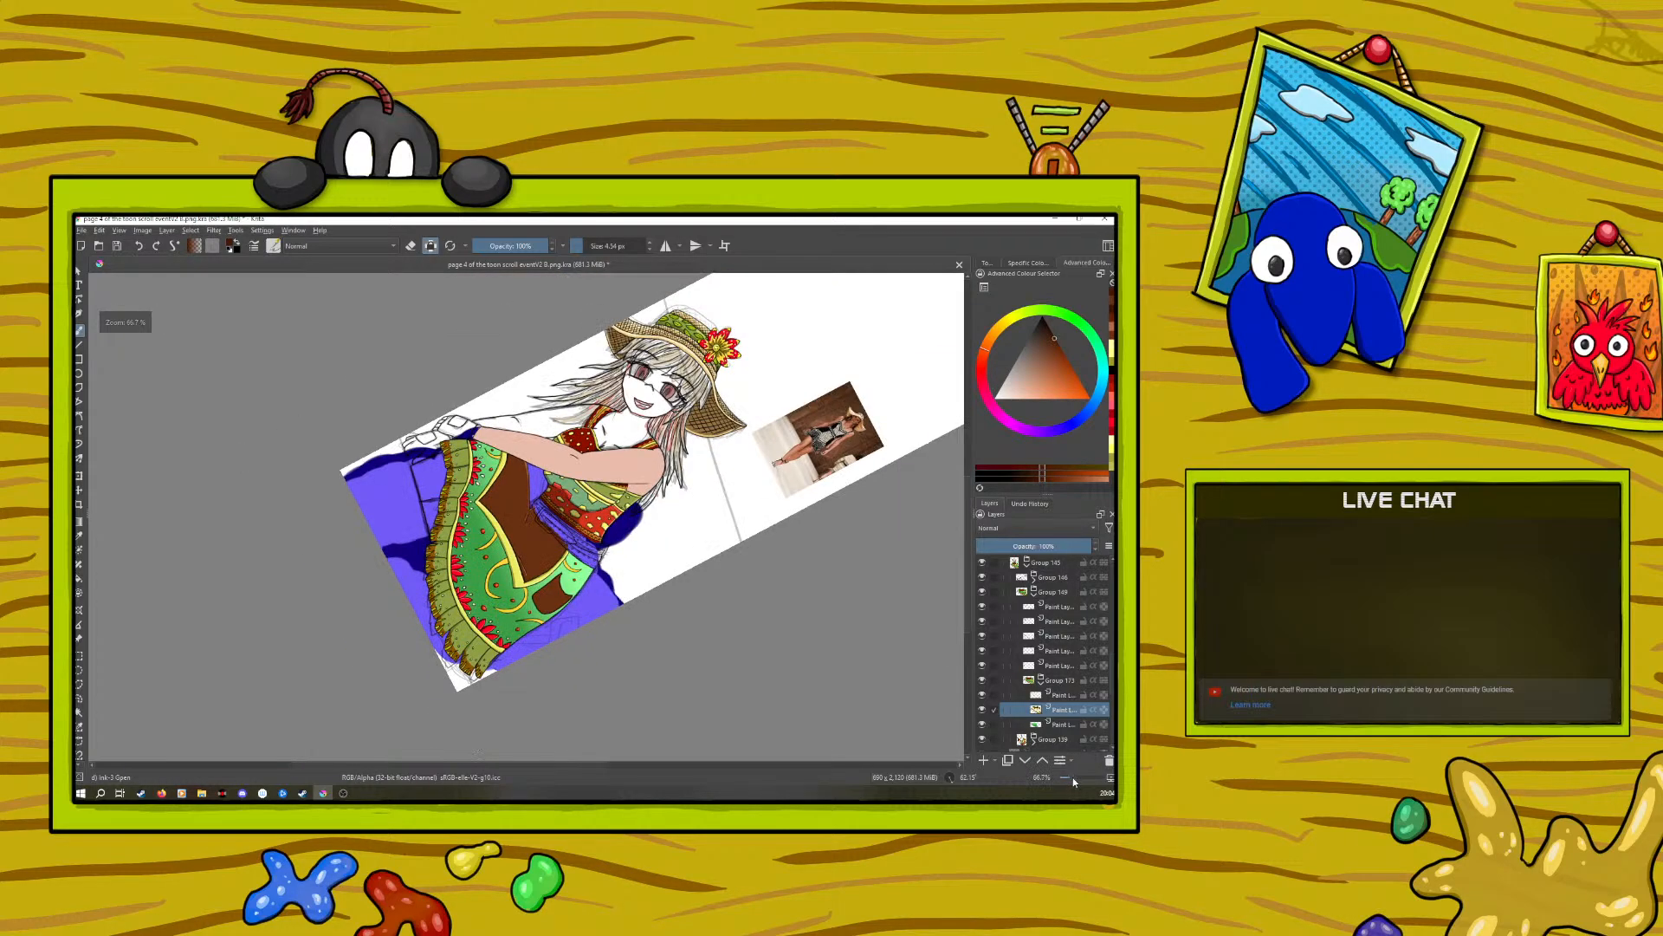
pyautogui.scroll(-1, 1071, 777)
pyautogui.scroll(1, 1071, 779)
pyautogui.scroll(1, 1073, 778)
pyautogui.scroll(-1, 1073, 777)
pyautogui.scroll(2, 1073, 776)
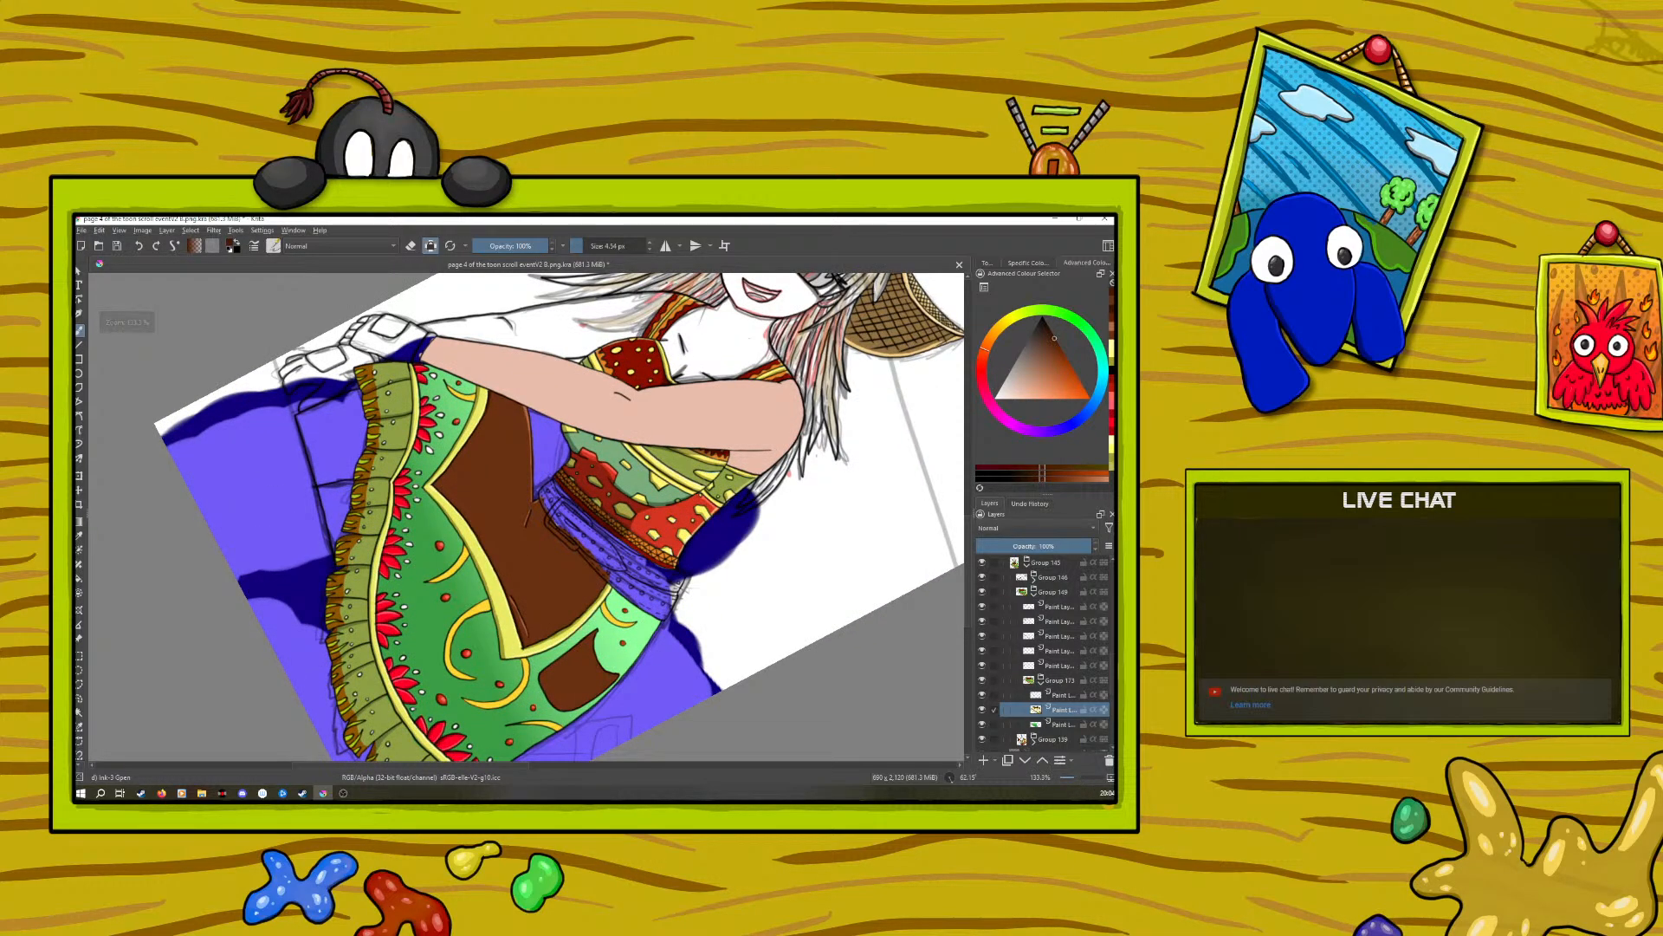
pyautogui.rightClick(444, 611)
pyautogui.moveTo(530, 568); pyautogui.dragTo(459, 516)
pyautogui.click(690, 552)
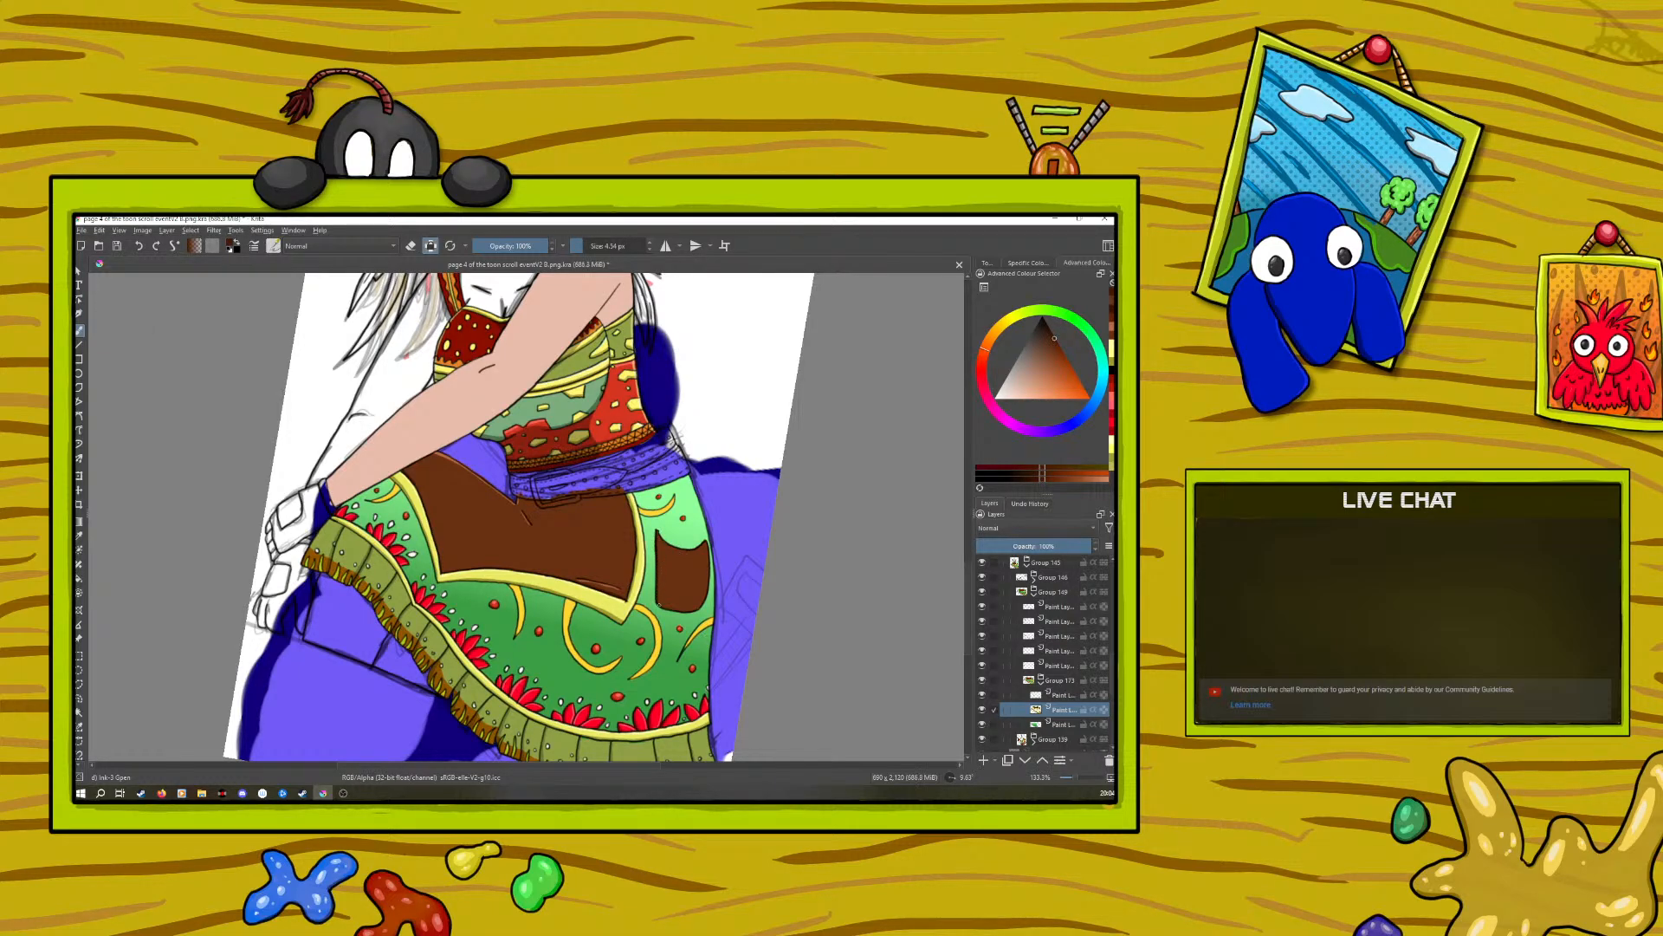
pyautogui.rightClick(647, 553)
pyautogui.click(522, 446)
# Step: Sample the orange-brown highlight near the large panel's lower edge for the brush and turn off alpha preservation
pyautogui.click(80, 537)
pyautogui.click(588, 576)
pyautogui.click(584, 580)
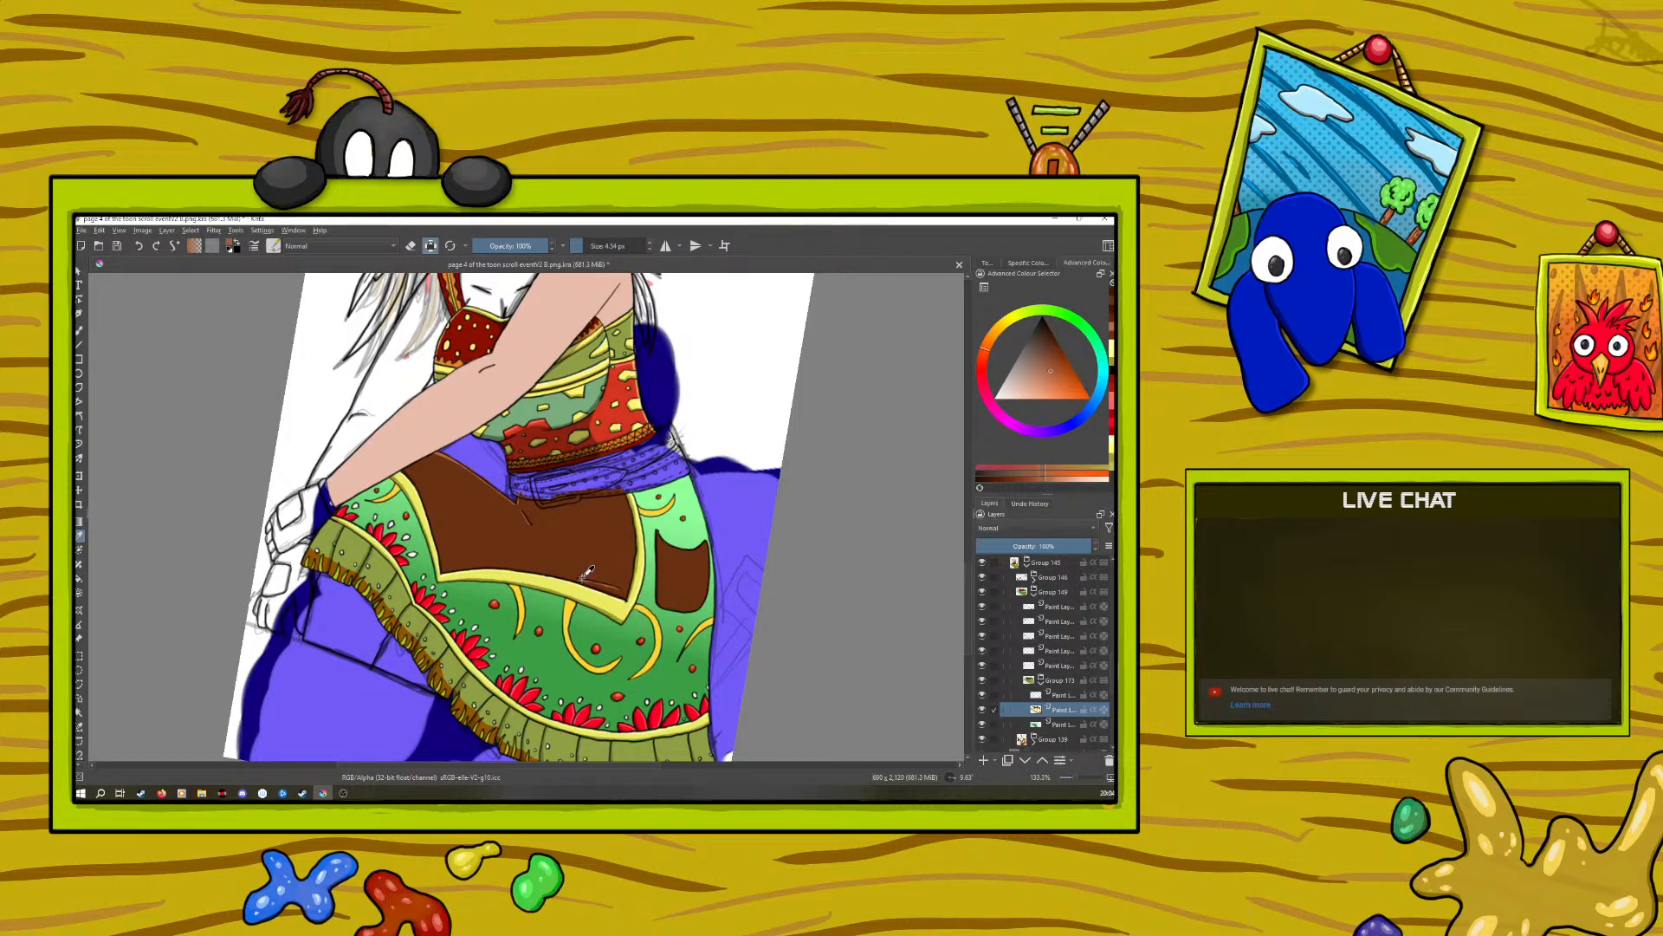
pyautogui.press('b')
pyautogui.click(428, 249)
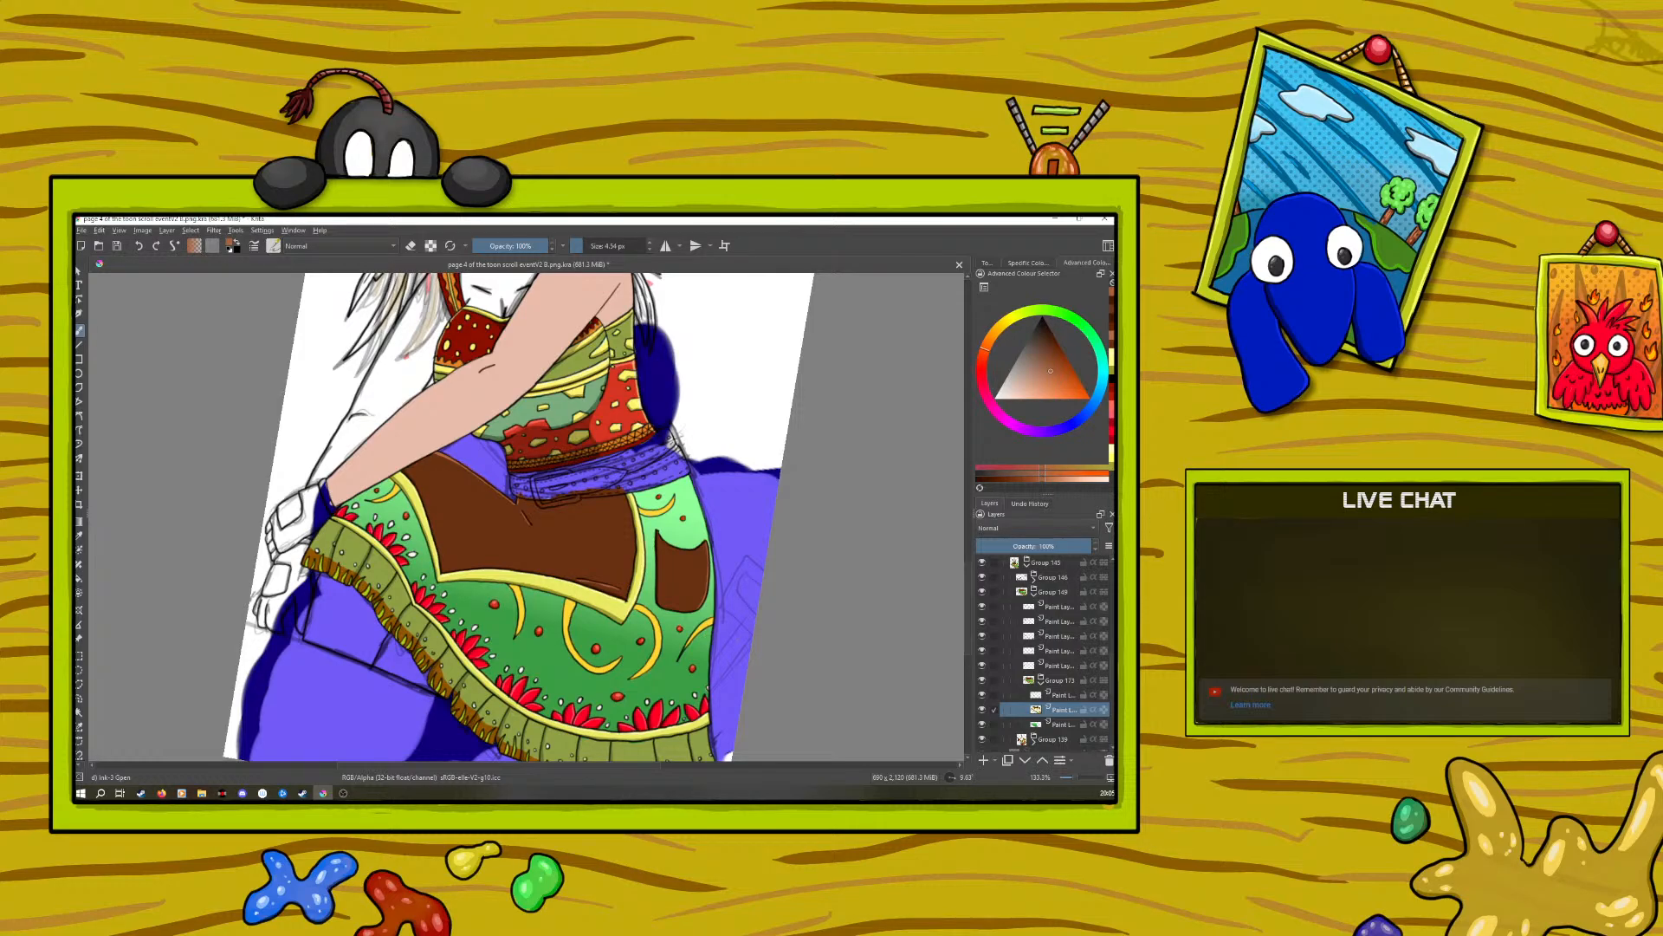
# Step: Sample the golden yellow of a skirt crescent, darken it, and shade the crescent ornaments
pyautogui.click(79, 540)
pyautogui.click(571, 601)
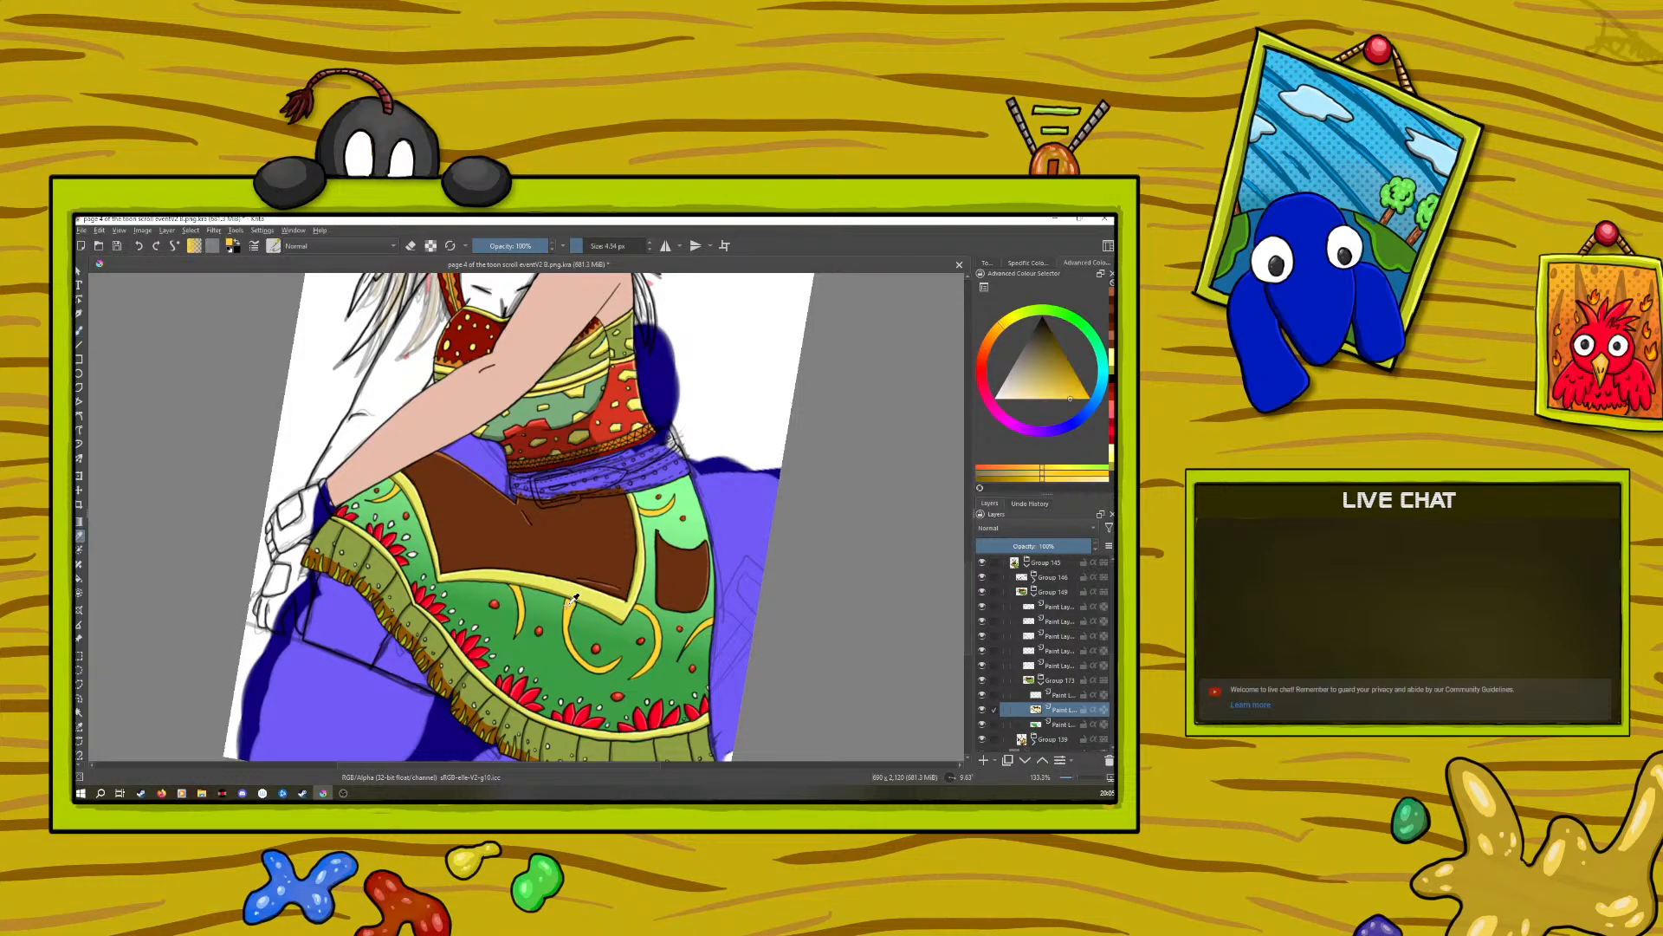
pyautogui.click(79, 331)
pyautogui.rightClick(494, 614)
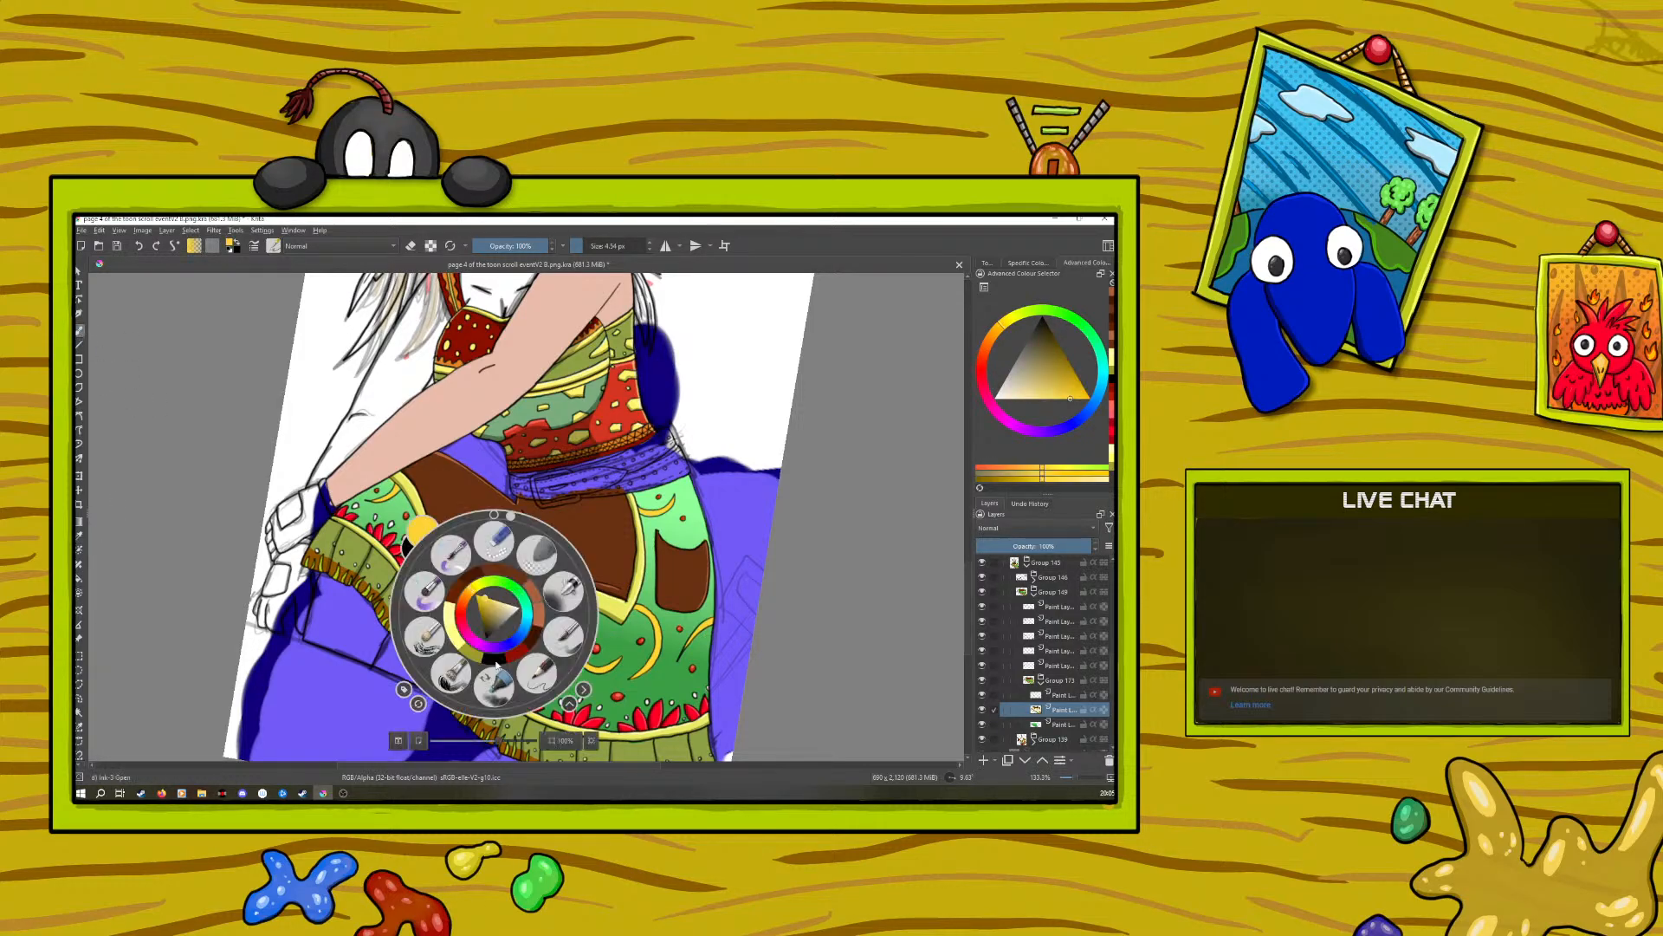
pyautogui.click(485, 611)
pyautogui.click(447, 518)
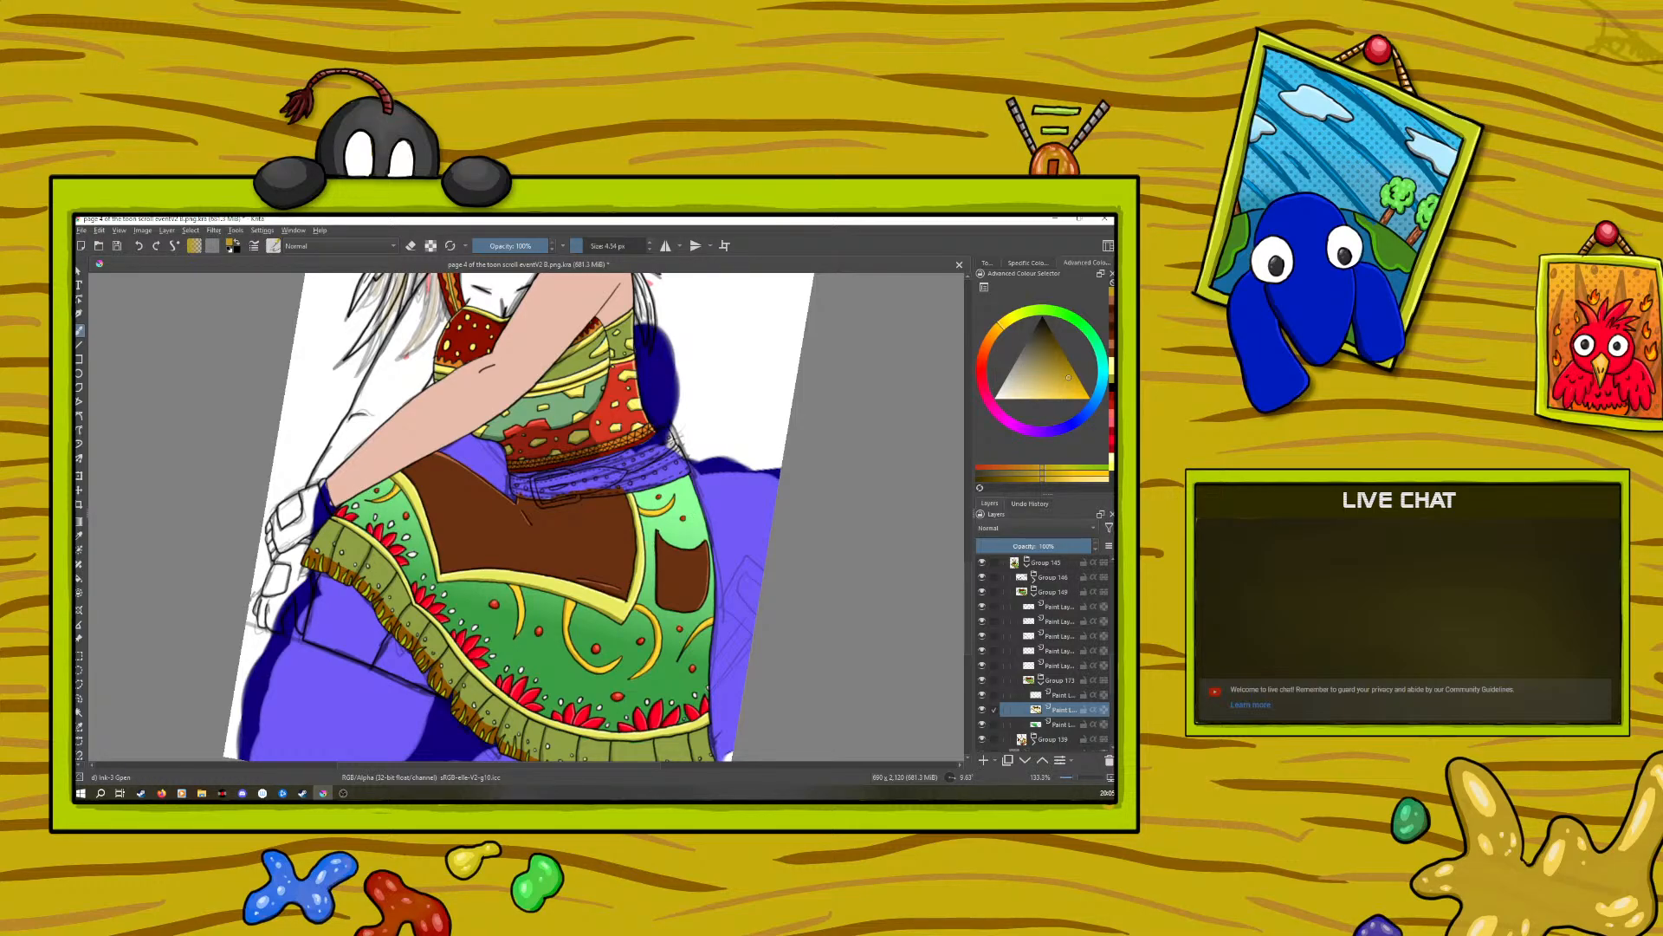
# Step: Undo the last stroke, lighten the brush to a pale yellow, and highlight the crescent ornaments
pyautogui.rightClick(408, 453)
pyautogui.rightClick(414, 473)
pyautogui.click(139, 247)
pyautogui.rightClick(422, 422)
pyautogui.click(414, 419)
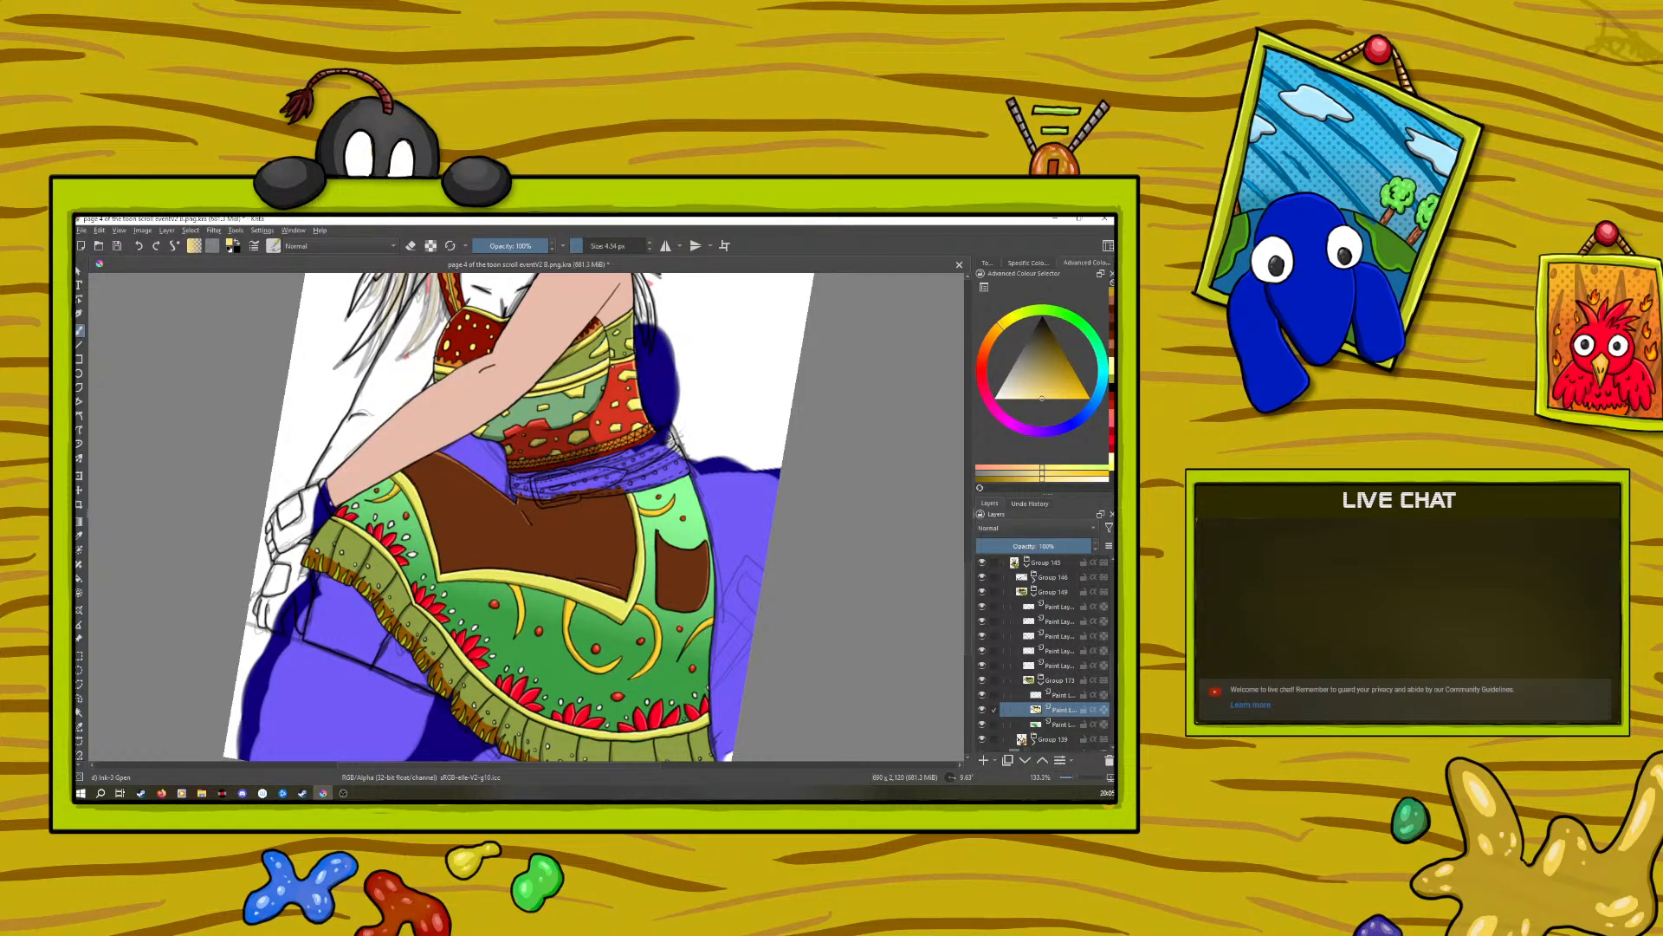
pyautogui.rightClick(553, 607)
pyautogui.click(552, 604)
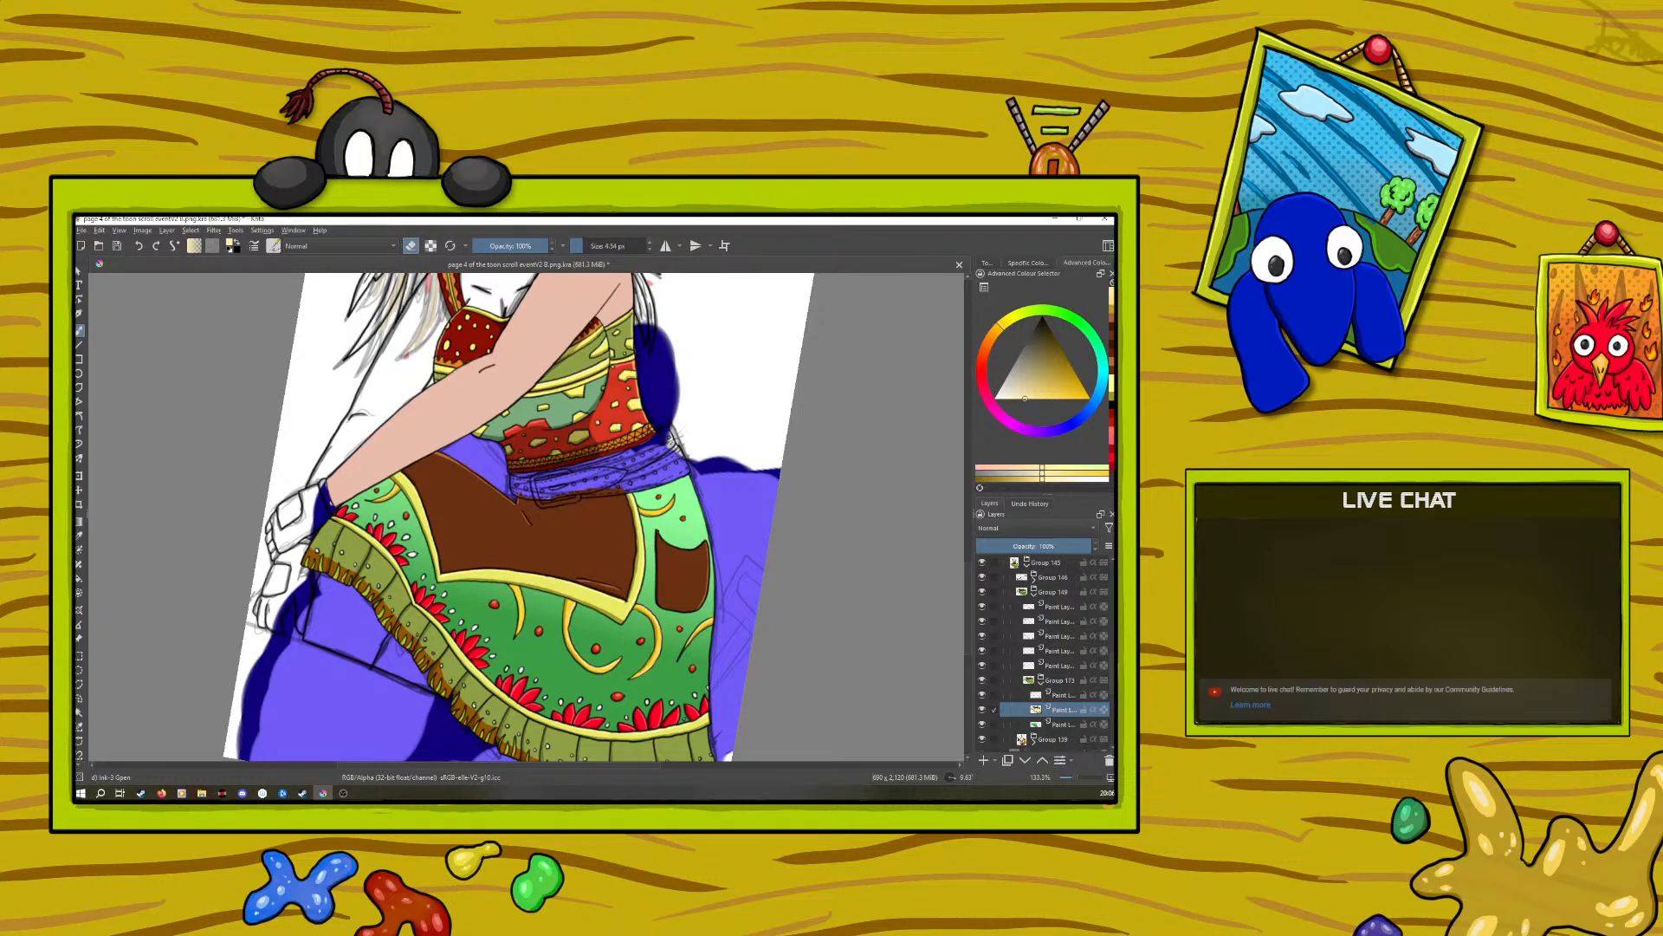
# Step: Sample the light red of a skirt dot and darken the brush to a deep red for shading the dots
pyautogui.click(80, 535)
pyautogui.click(540, 625)
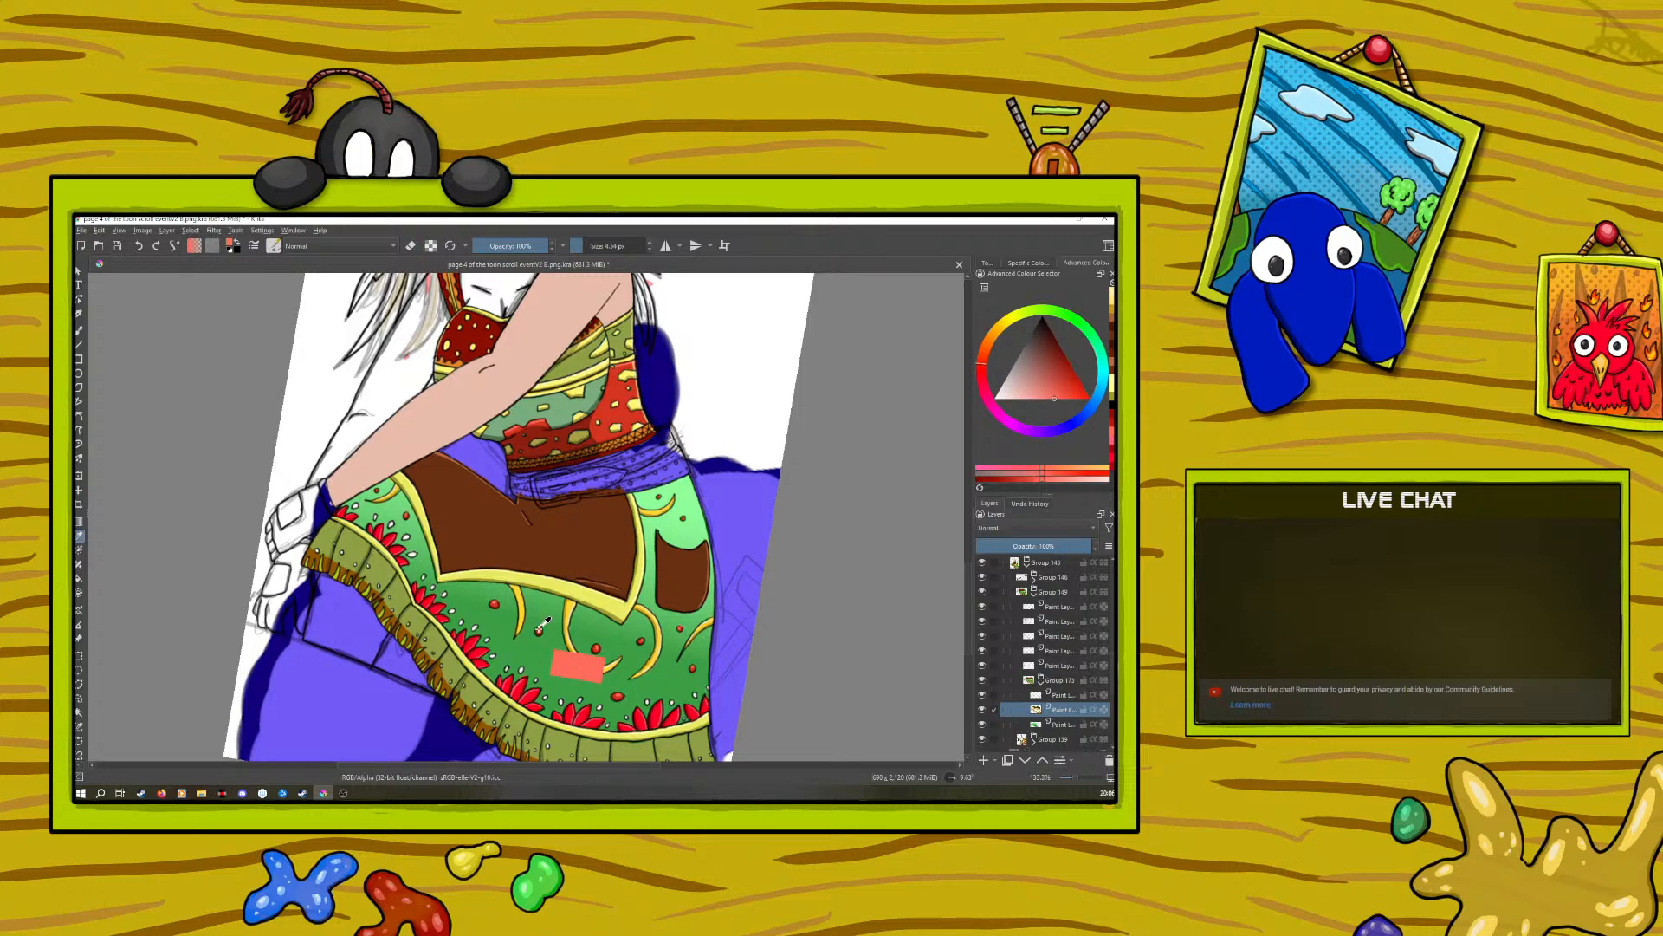
pyautogui.press('b')
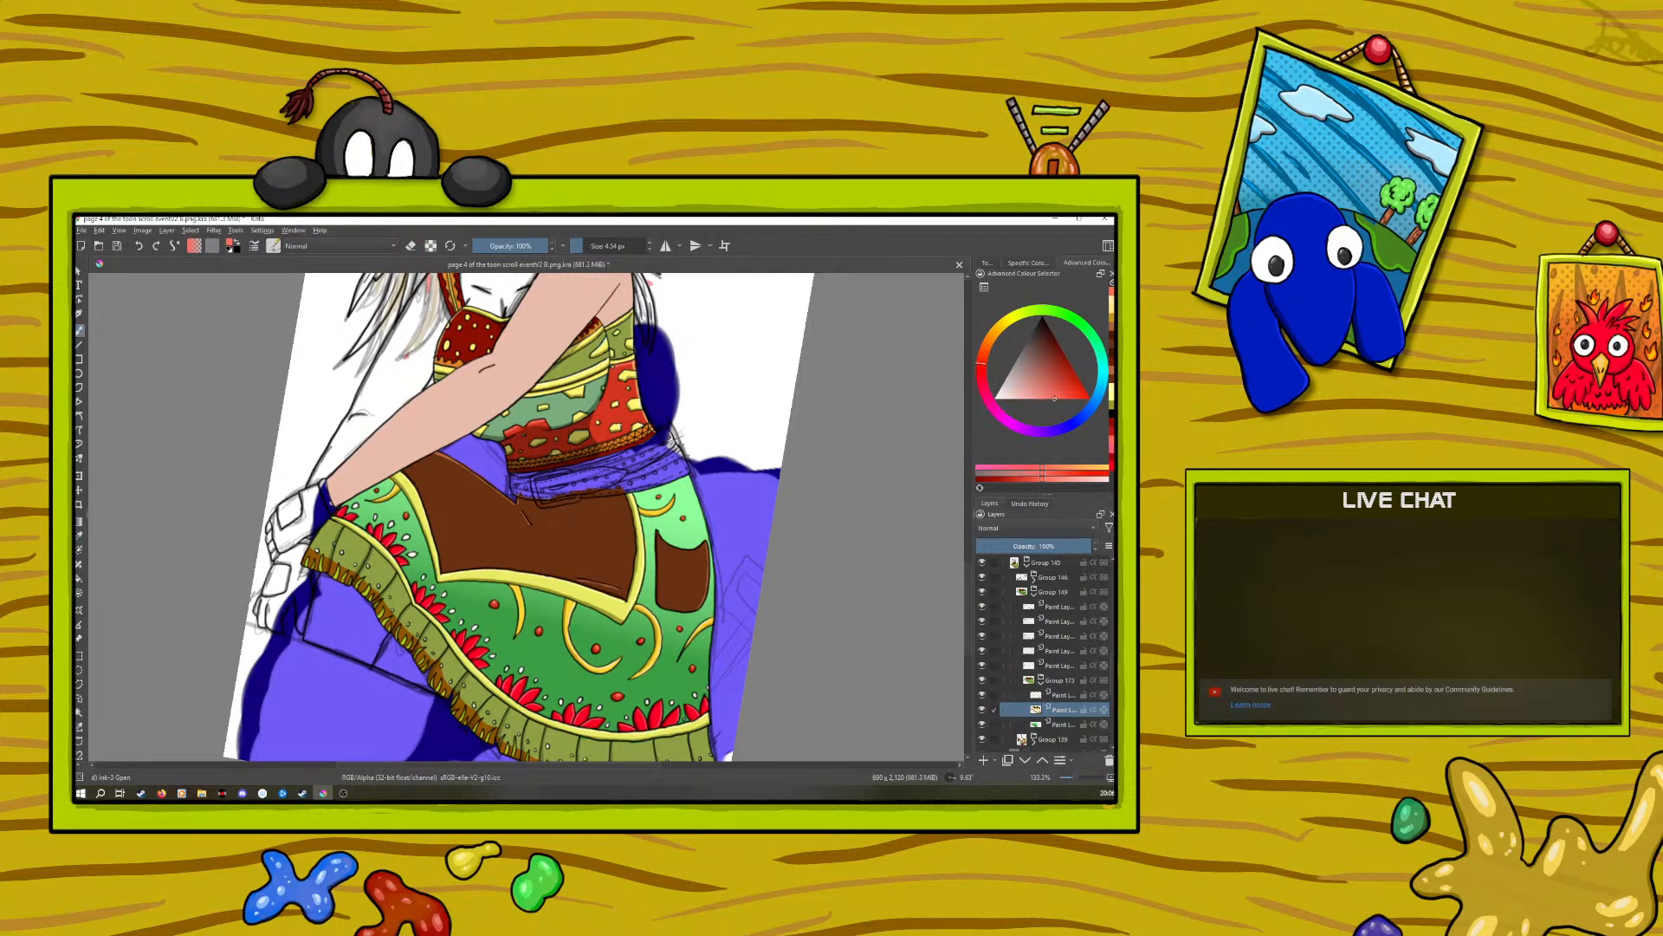
pyautogui.rightClick(572, 486)
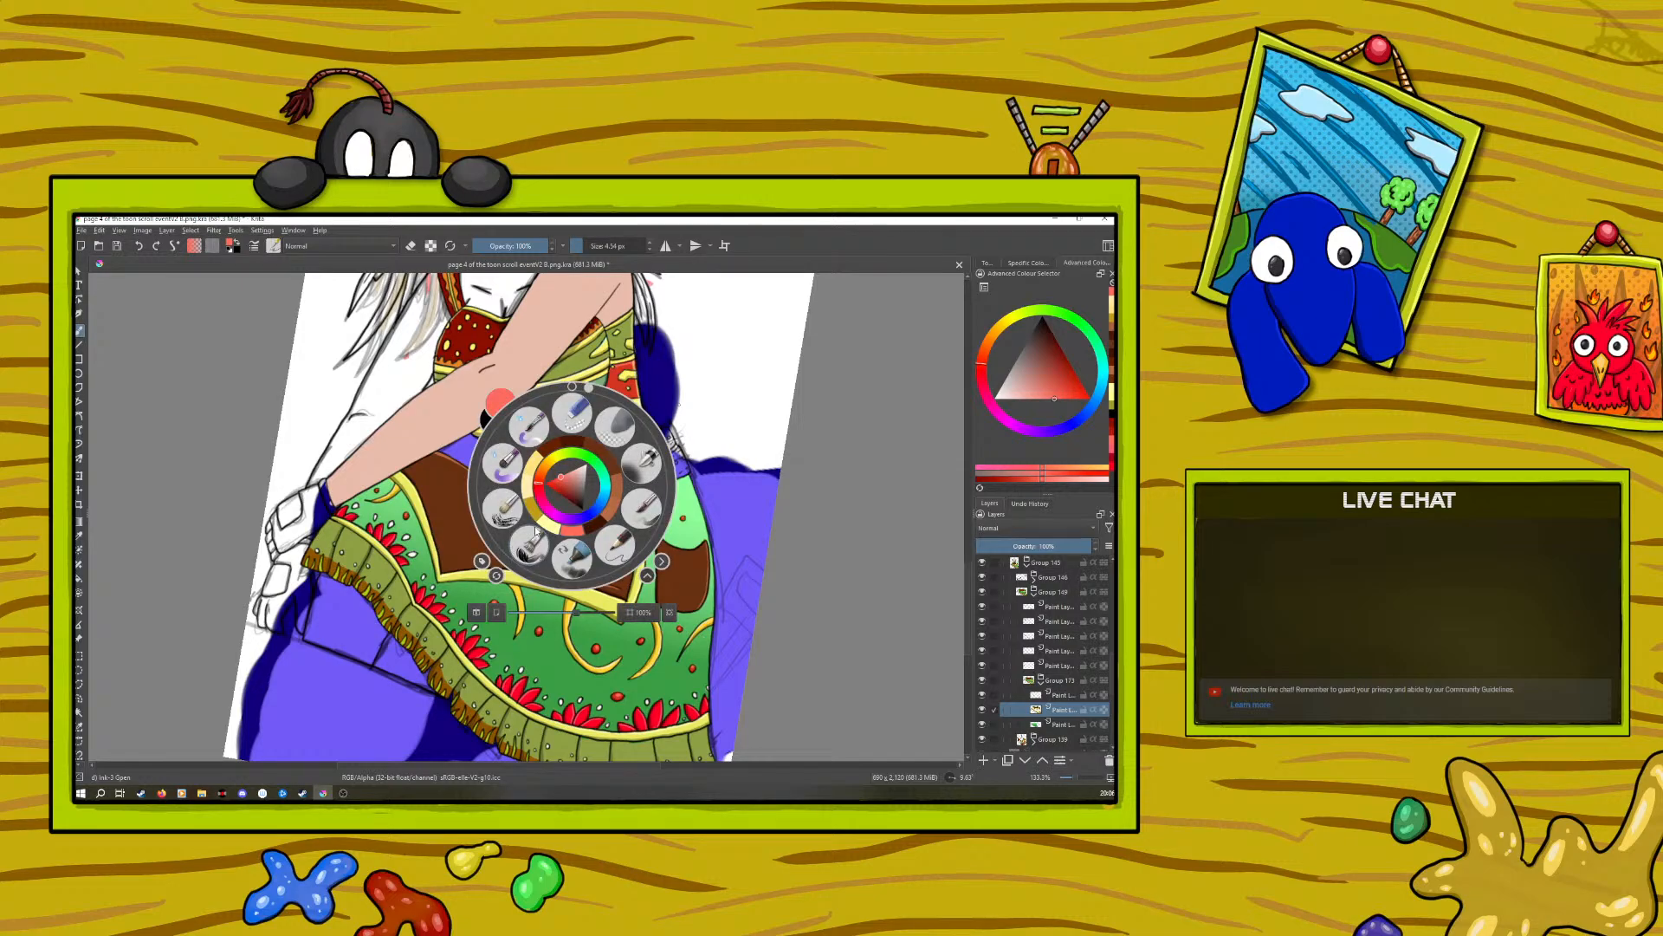
pyautogui.click(500, 402)
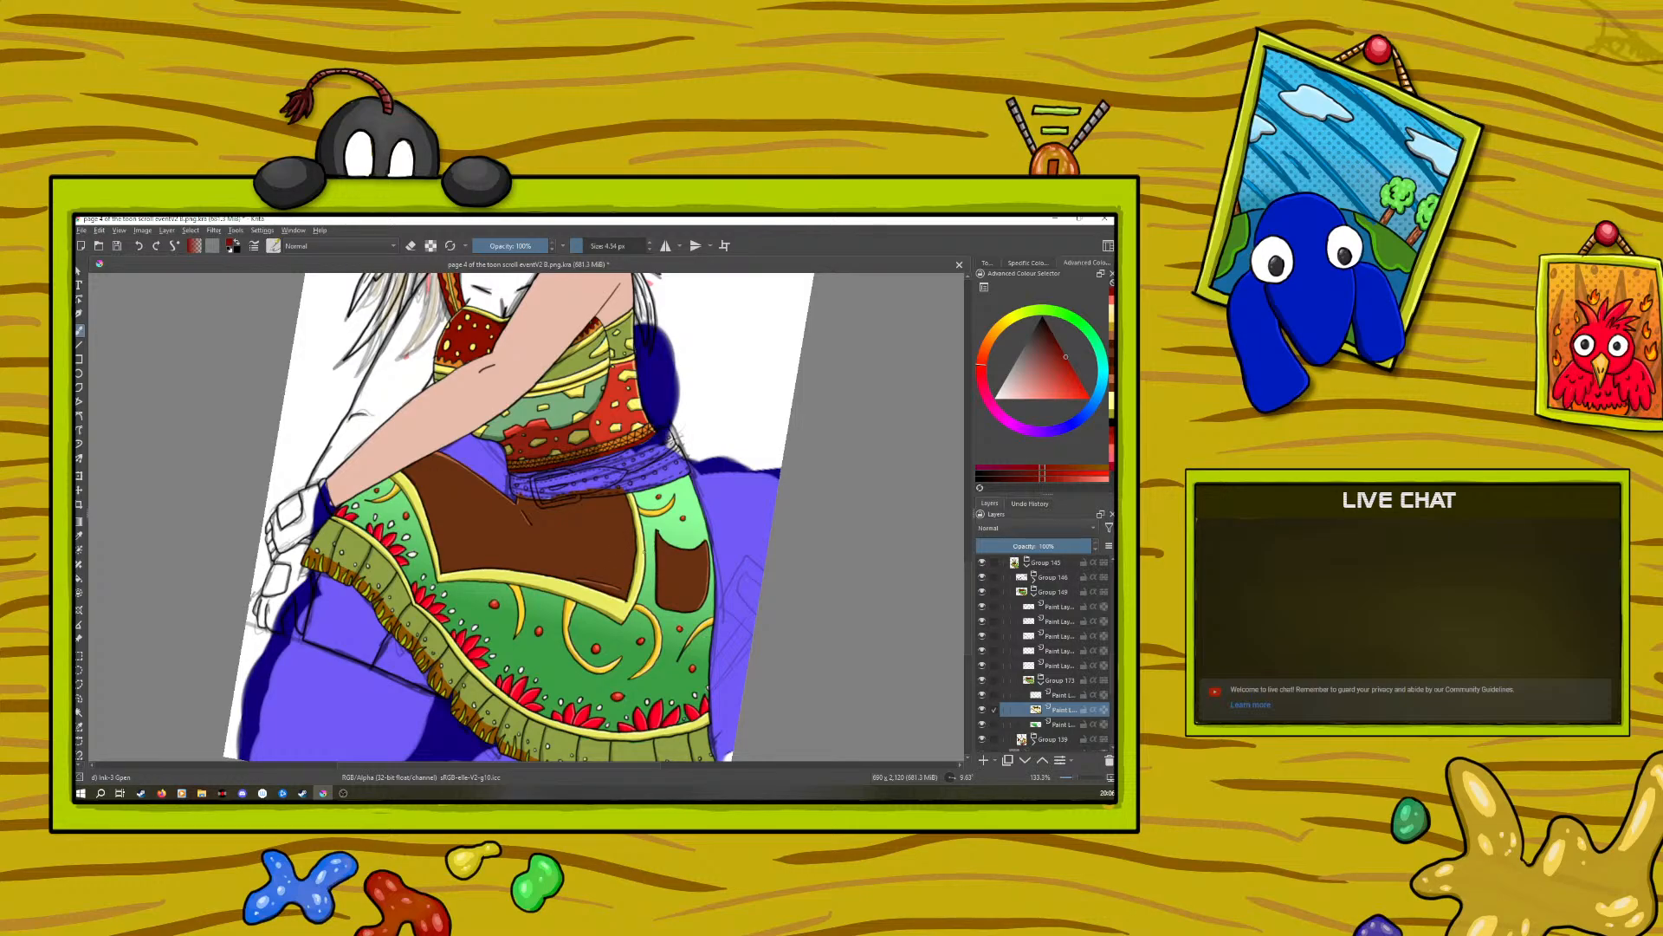
# Step: Activate the skirt's green base layer and sample the light green beside the small brown panel
pyautogui.click(1057, 720)
pyautogui.rightClick(578, 592)
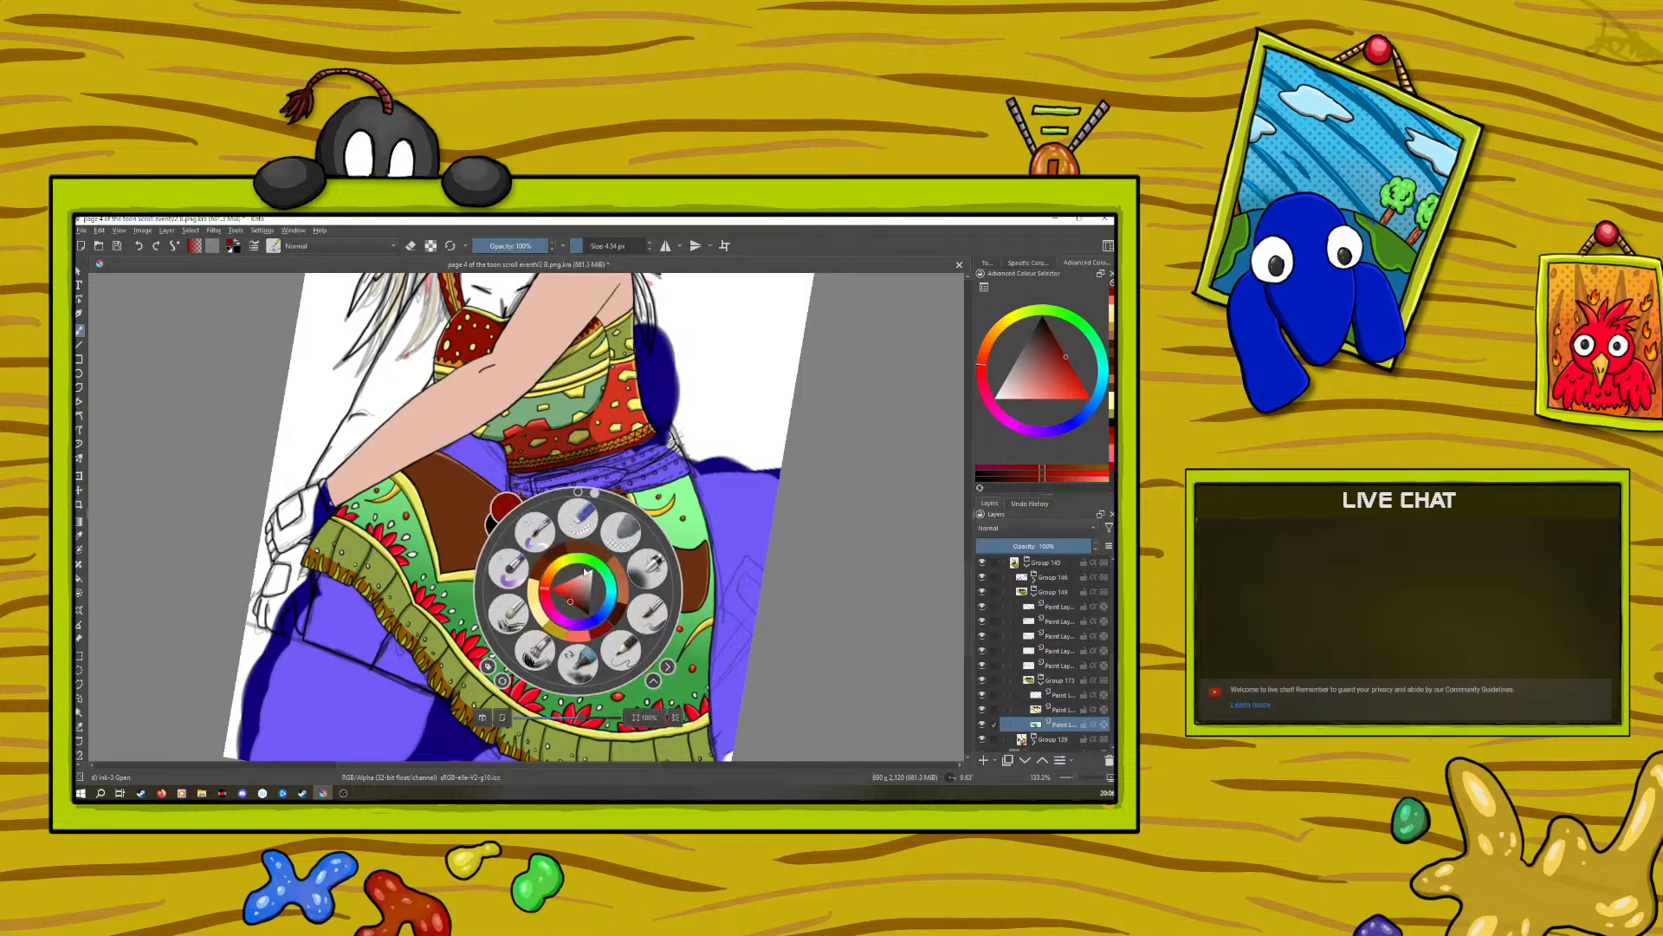
pyautogui.press('p')
pyautogui.click(702, 493)
pyautogui.press('b')
pyautogui.rightClick(494, 584)
pyautogui.press('Escape')
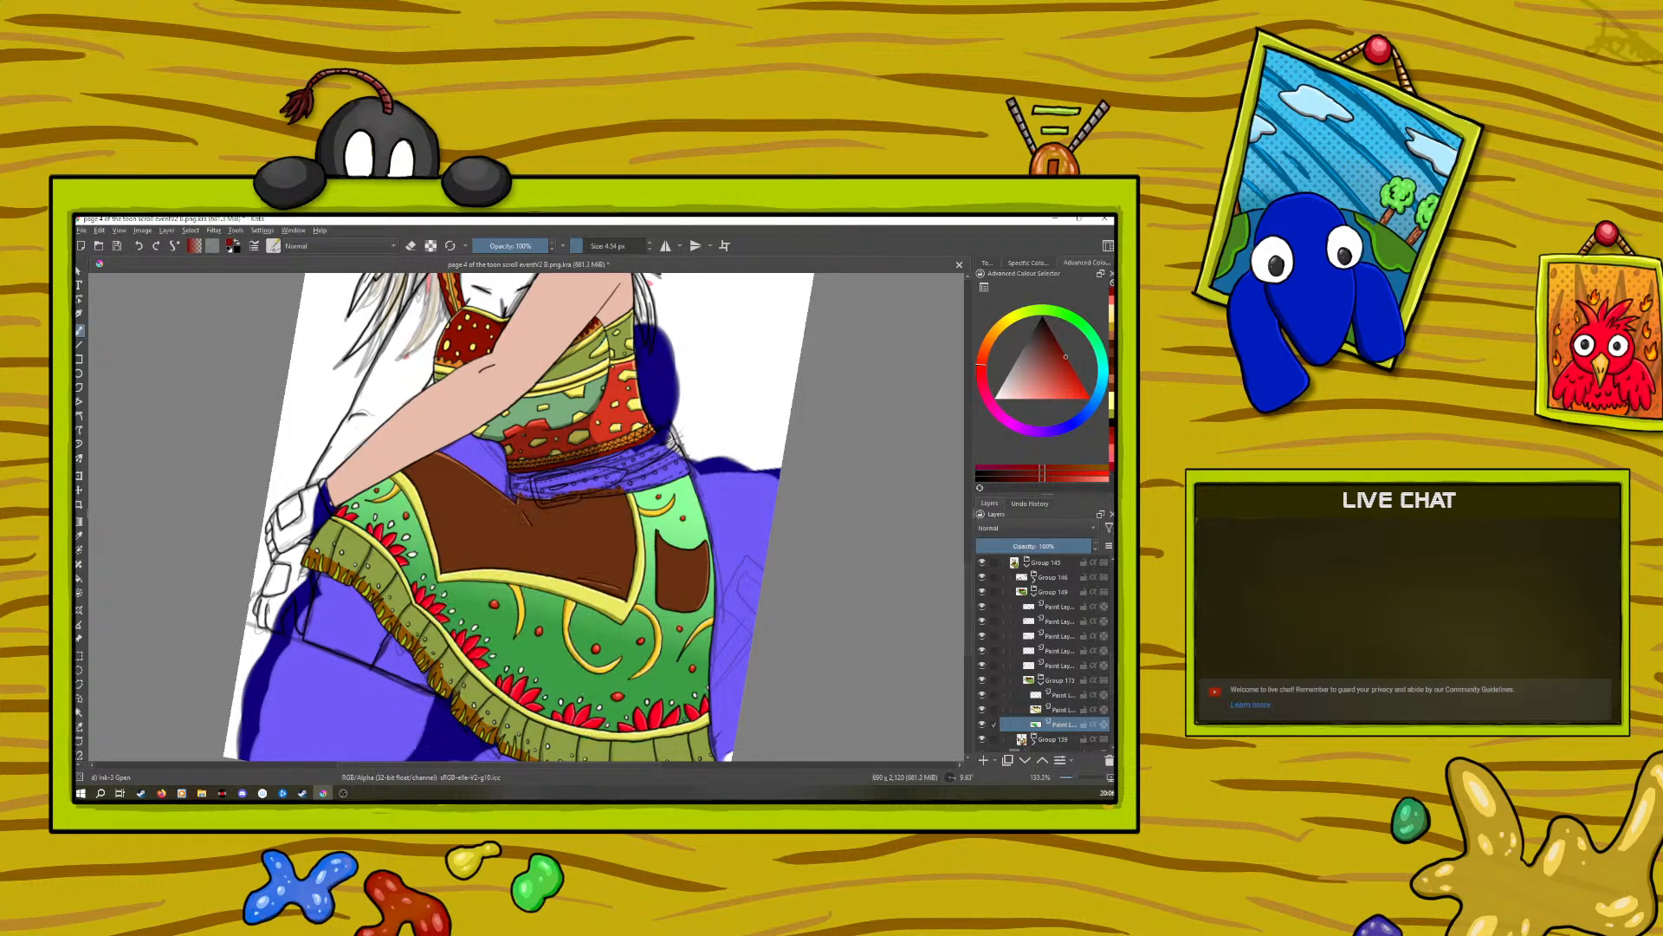
pyautogui.click(79, 534)
pyautogui.click(693, 493)
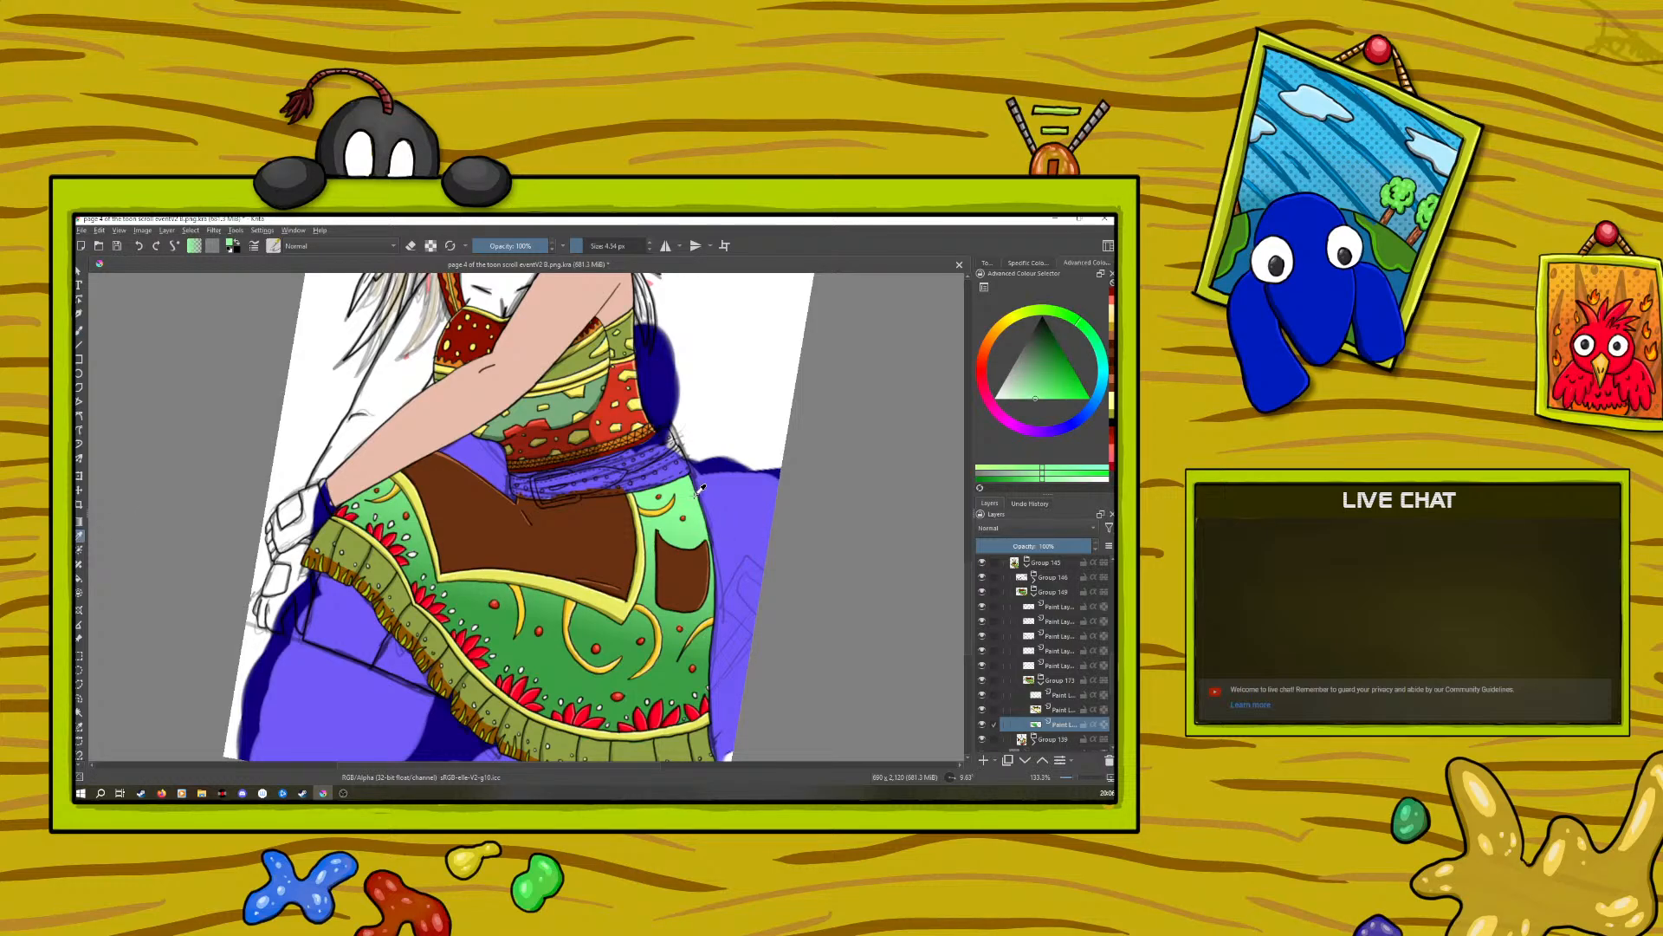
# Step: Lighten the brush colour to a pale green and turn on alpha preservation
pyautogui.click(78, 330)
pyautogui.rightClick(413, 591)
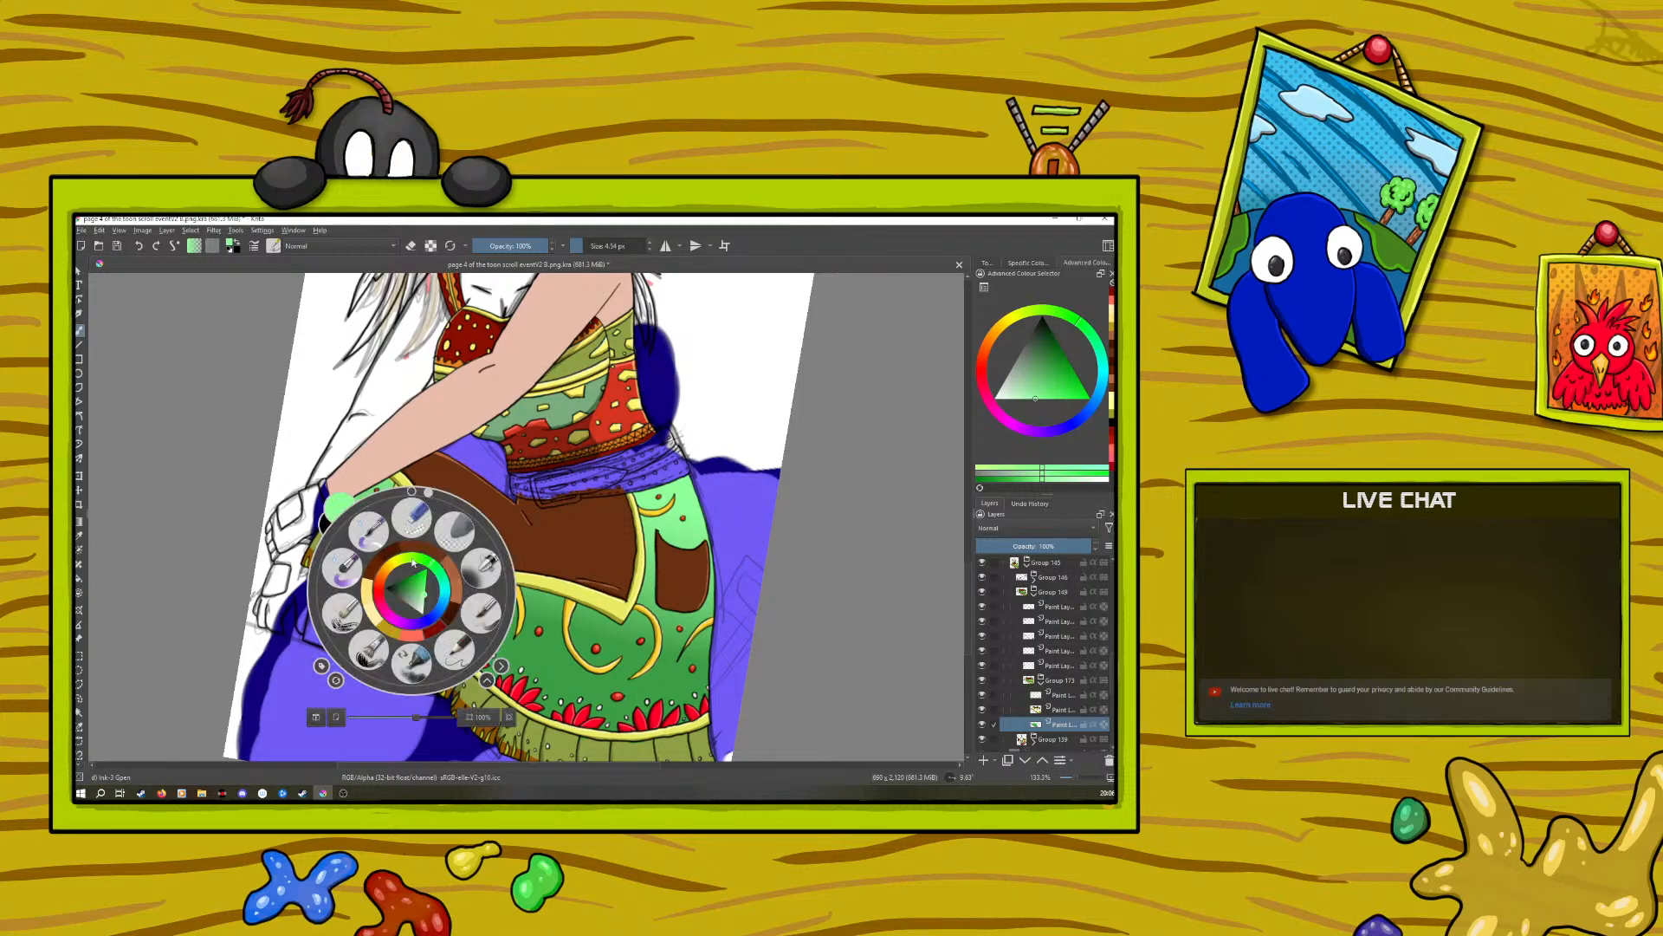
pyautogui.click(423, 605)
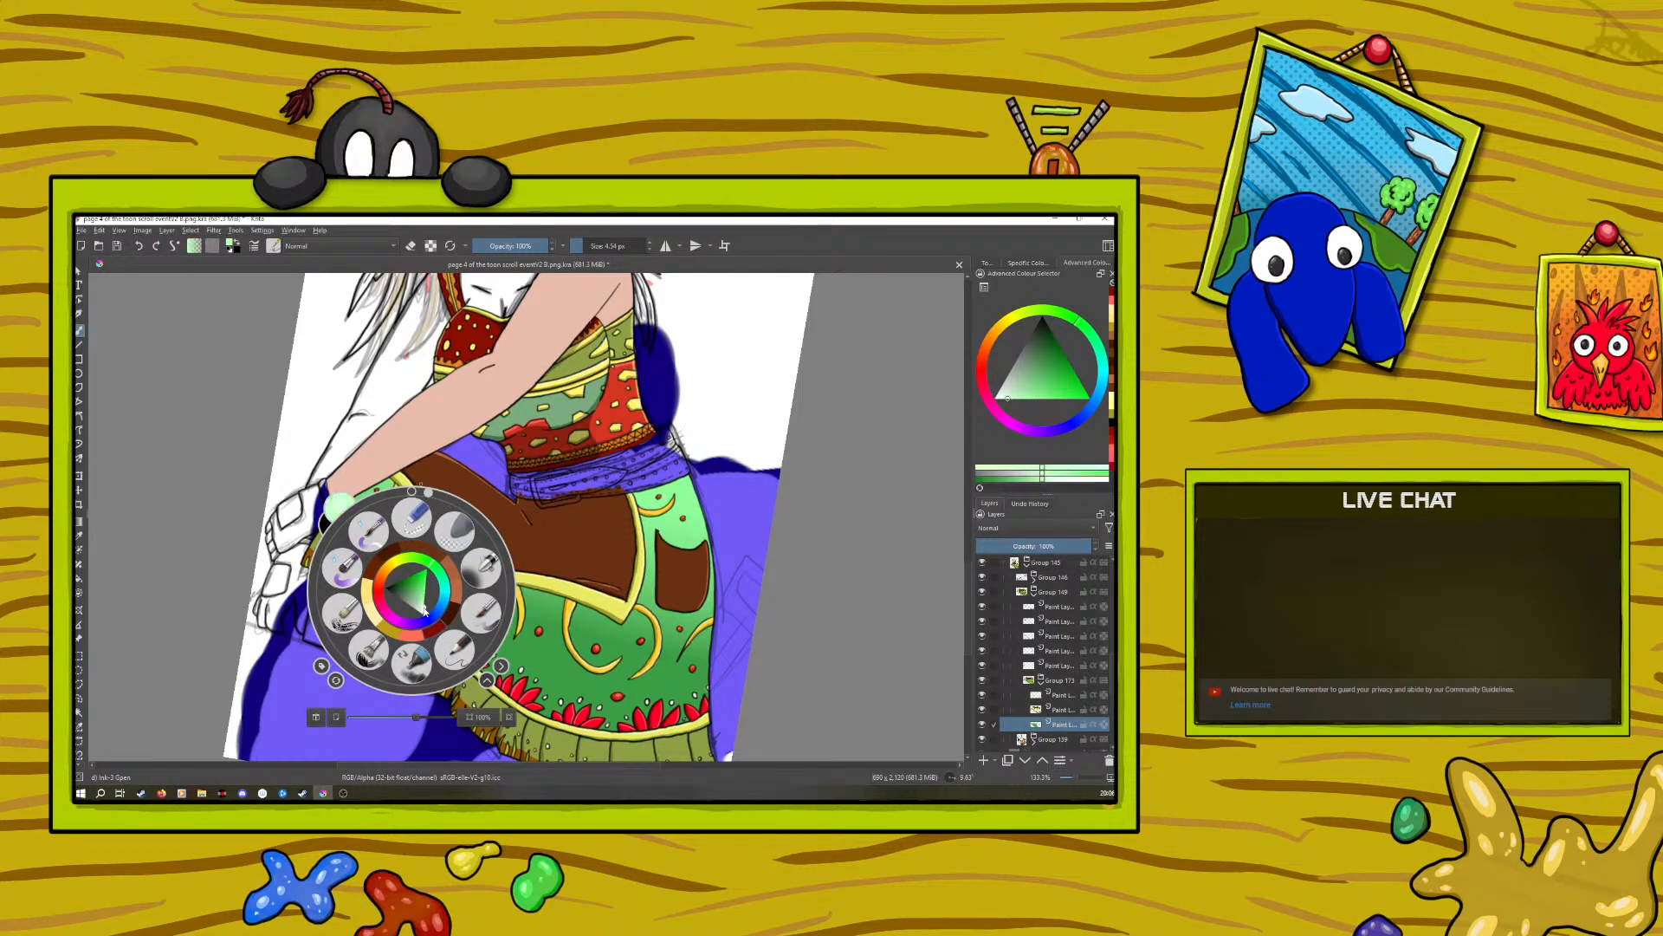
pyautogui.click(373, 446)
pyautogui.click(431, 245)
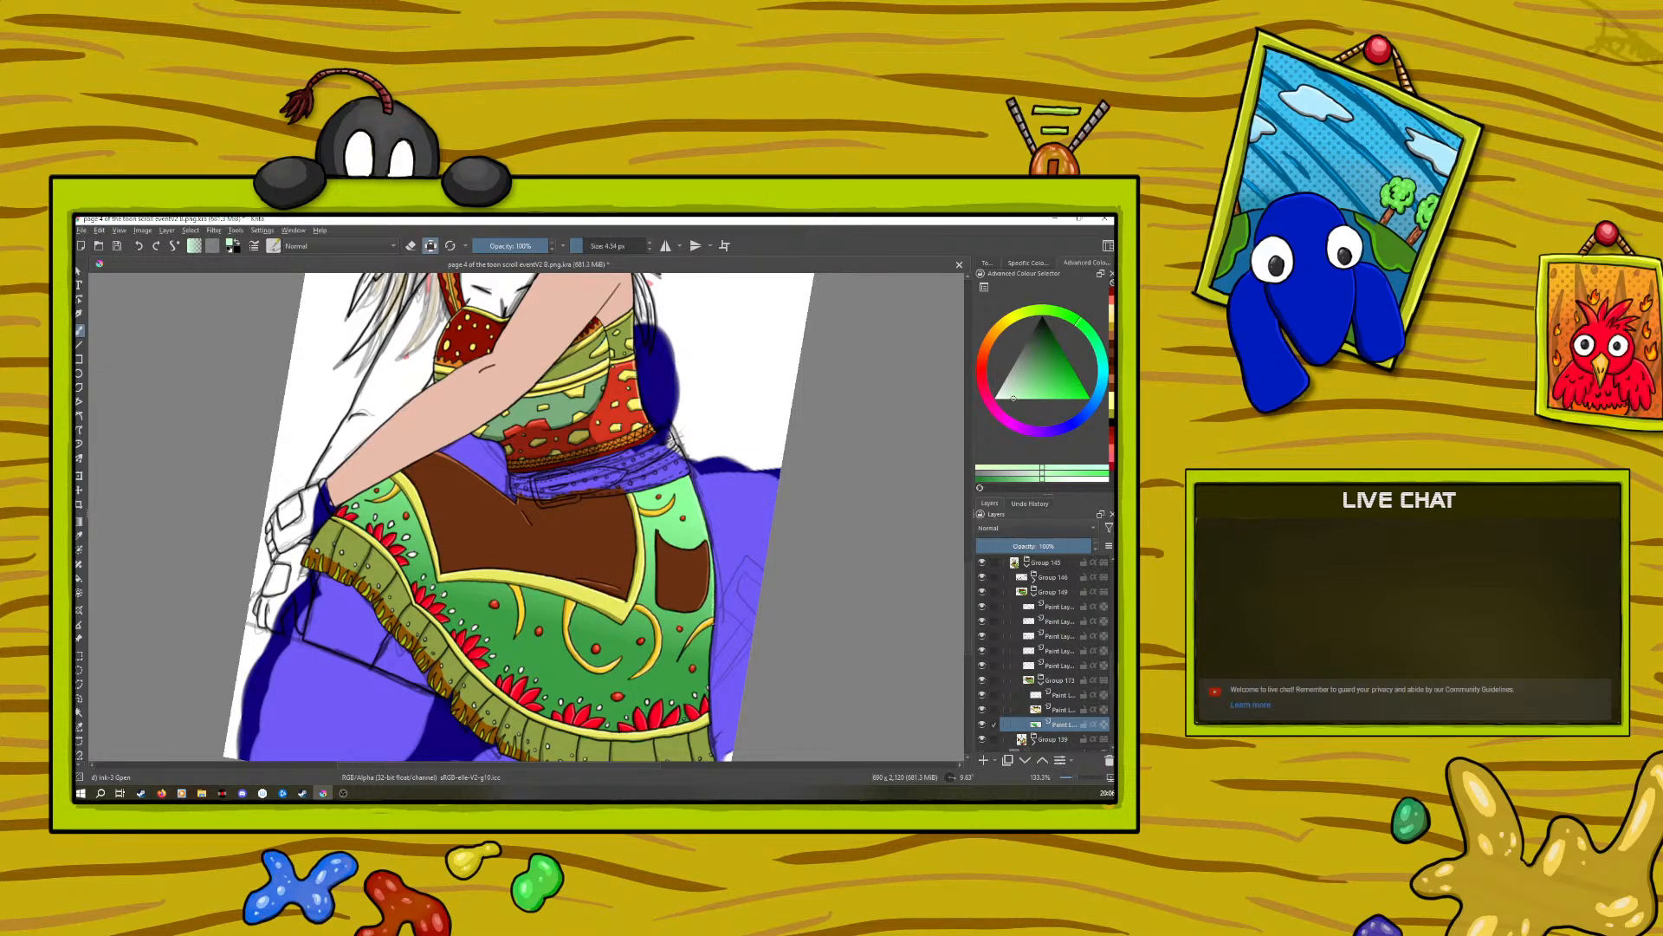
# Step: Undo the full-opacity trial stroke, lower the brush opacity to about 35%, and highlight the skirt's green base in pale green
pyautogui.moveTo(708, 666); pyautogui.dragTo(706, 686)
pyautogui.click(139, 247)
pyautogui.click(516, 247)
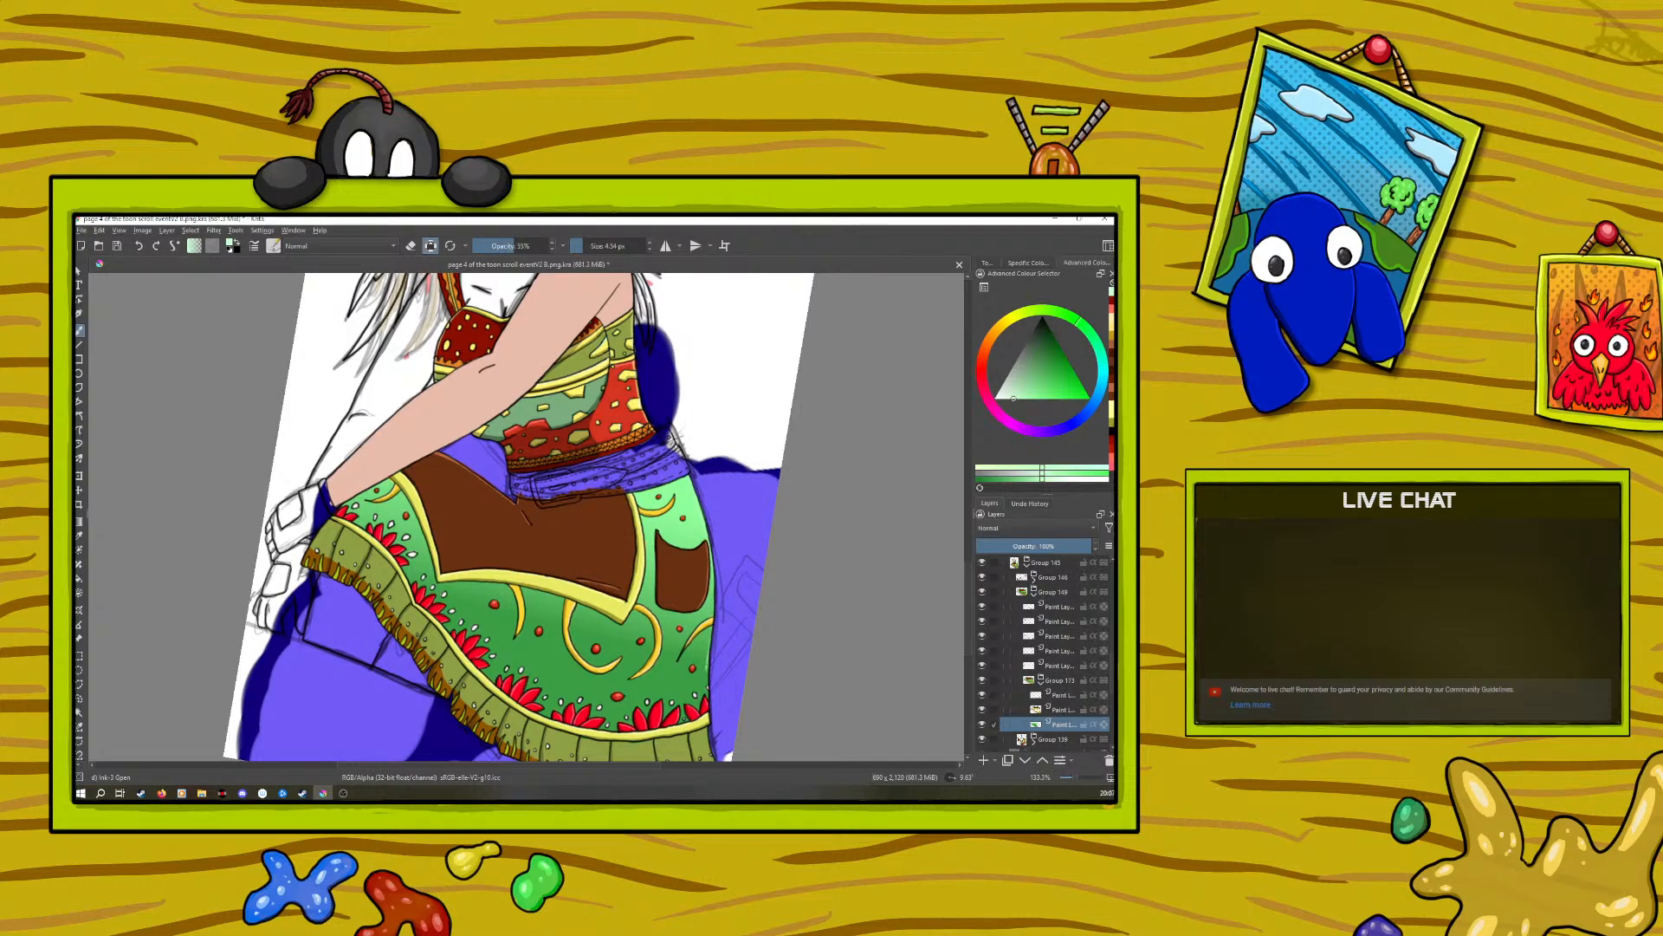
pyautogui.click(140, 247)
pyautogui.scroll(-4, 1070, 781)
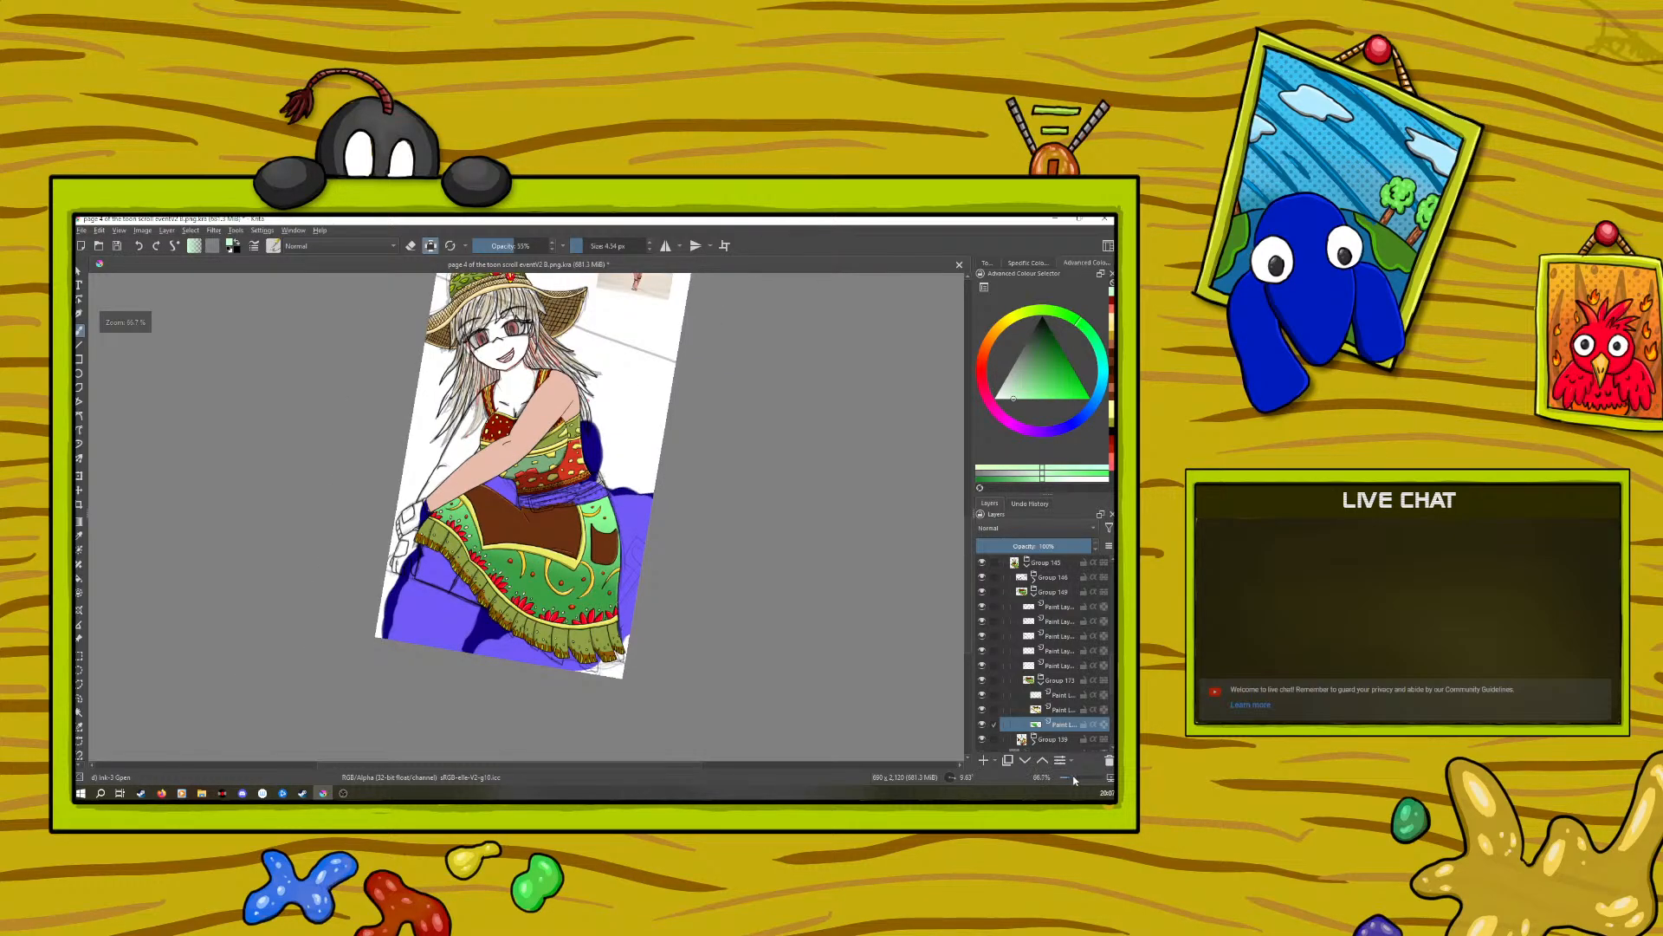
pyautogui.scroll(2, 1078, 777)
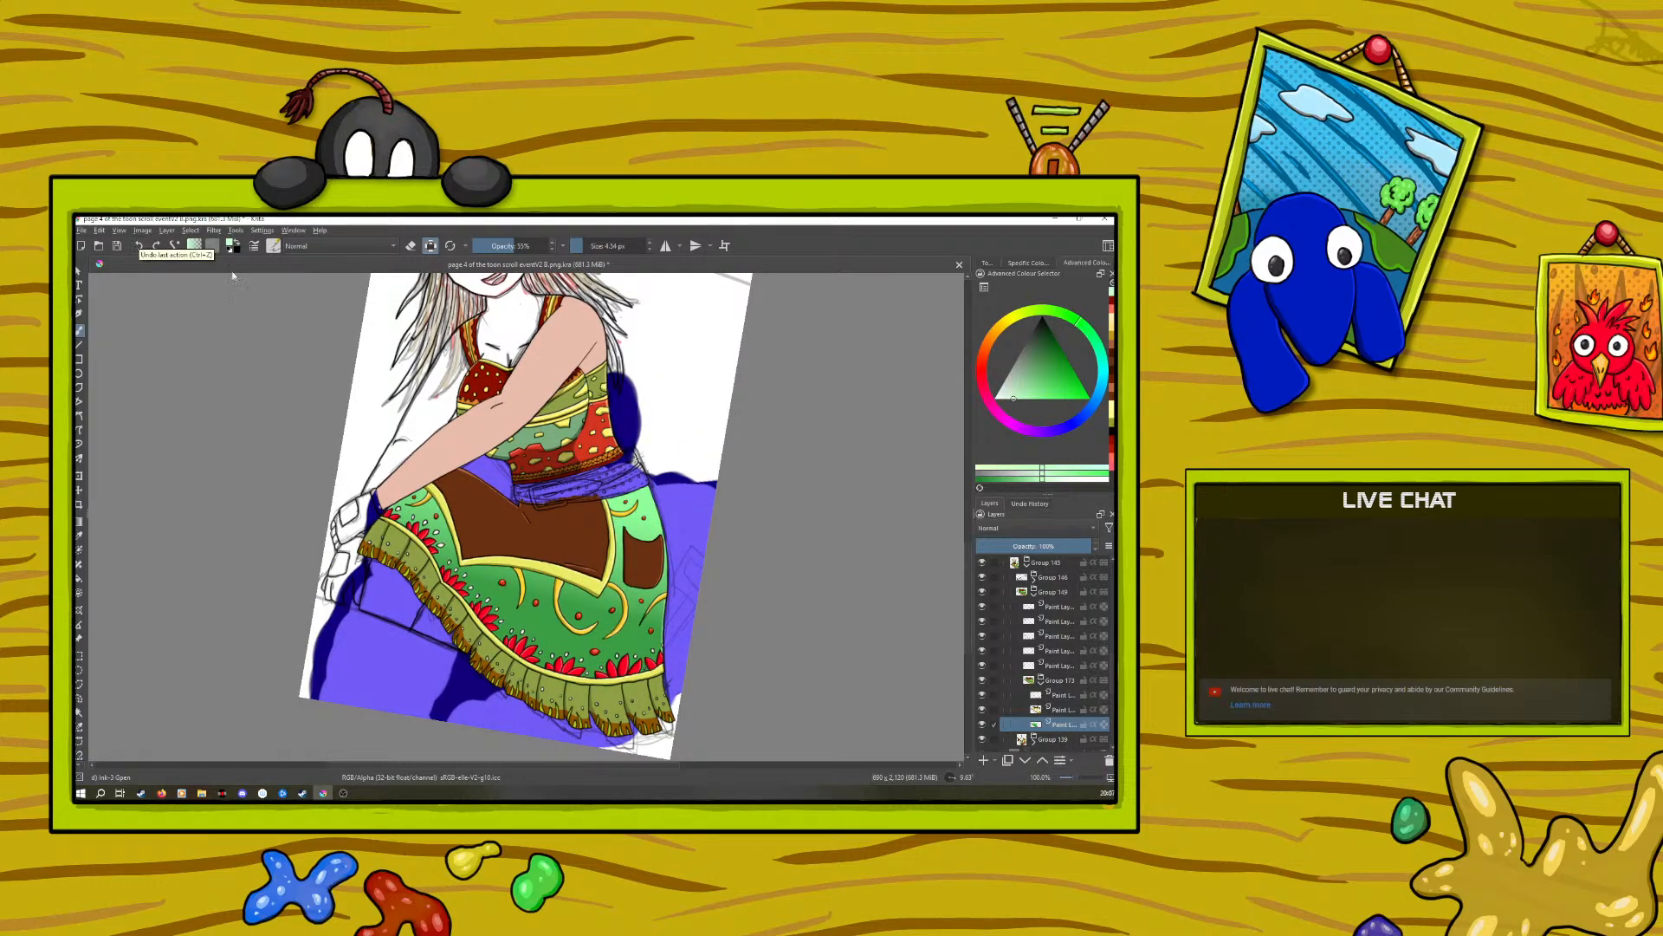
# Step: Fine-tune the brush opacity and undo the last few highlight strokes on the green base
pyautogui.click(501, 245)
pyautogui.moveTo(501, 244); pyautogui.dragTo(499, 245)
pyautogui.click(139, 246)
pyautogui.click(139, 248)
pyautogui.click(137, 246)
# Step: Activate the layer above the green base, sample the ruffle's olive green, and lighten it to a pale yellow-green for ruffle highlights
pyautogui.click(1051, 709)
pyautogui.click(79, 535)
pyautogui.click(390, 539)
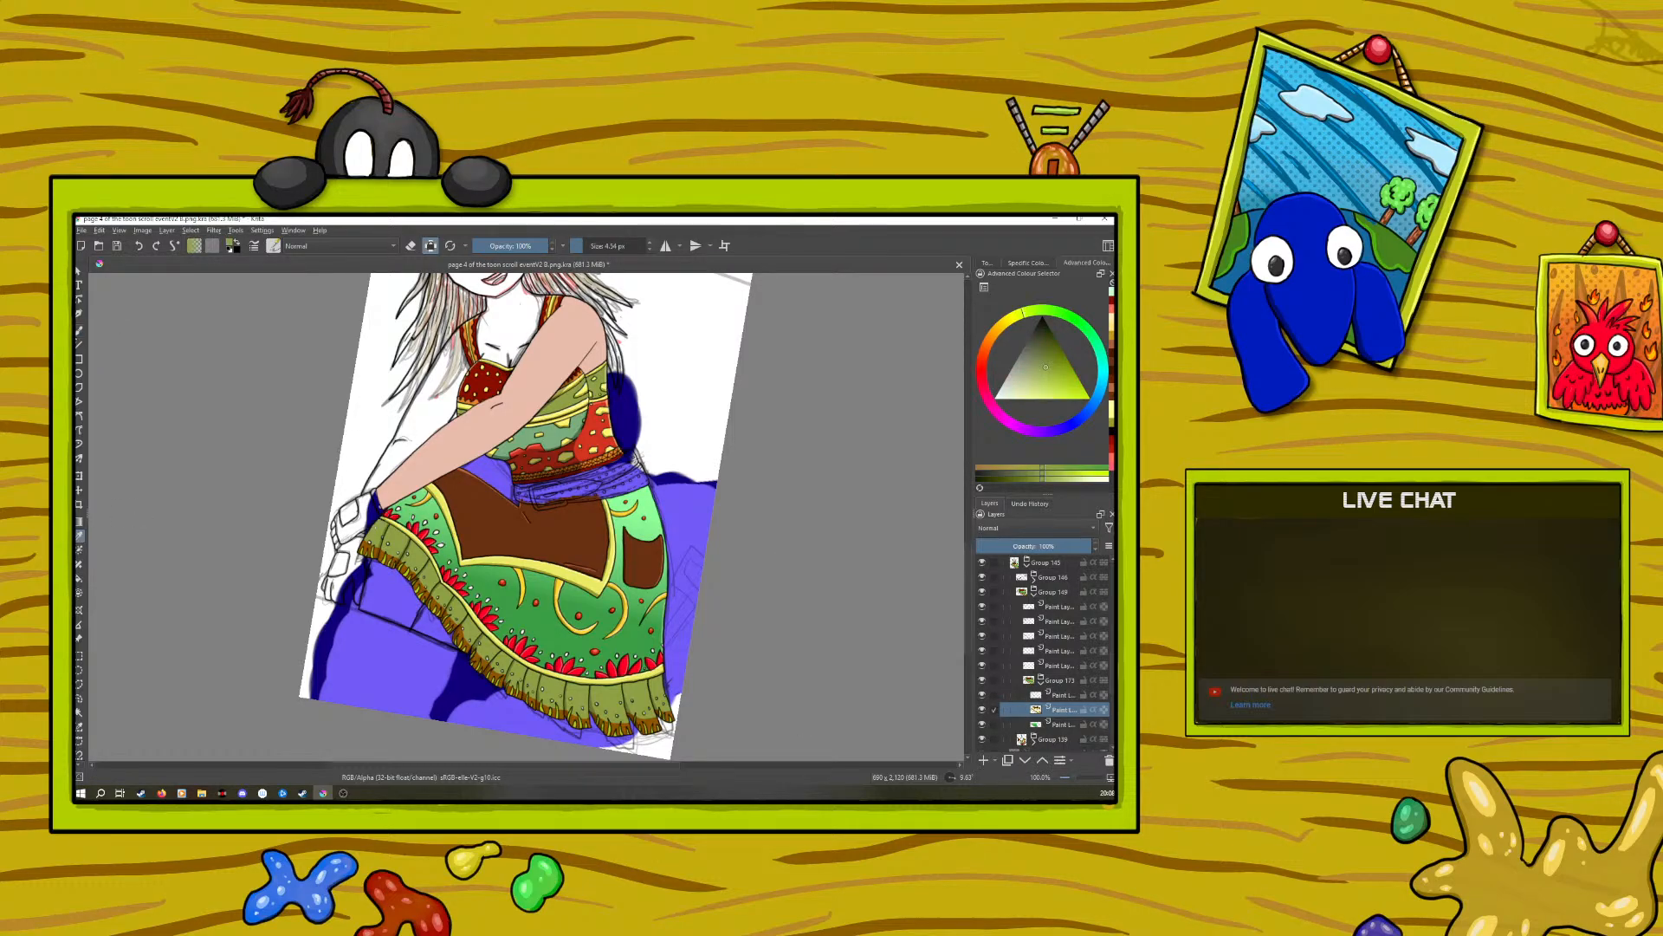
pyautogui.press('b')
pyautogui.rightClick(329, 539)
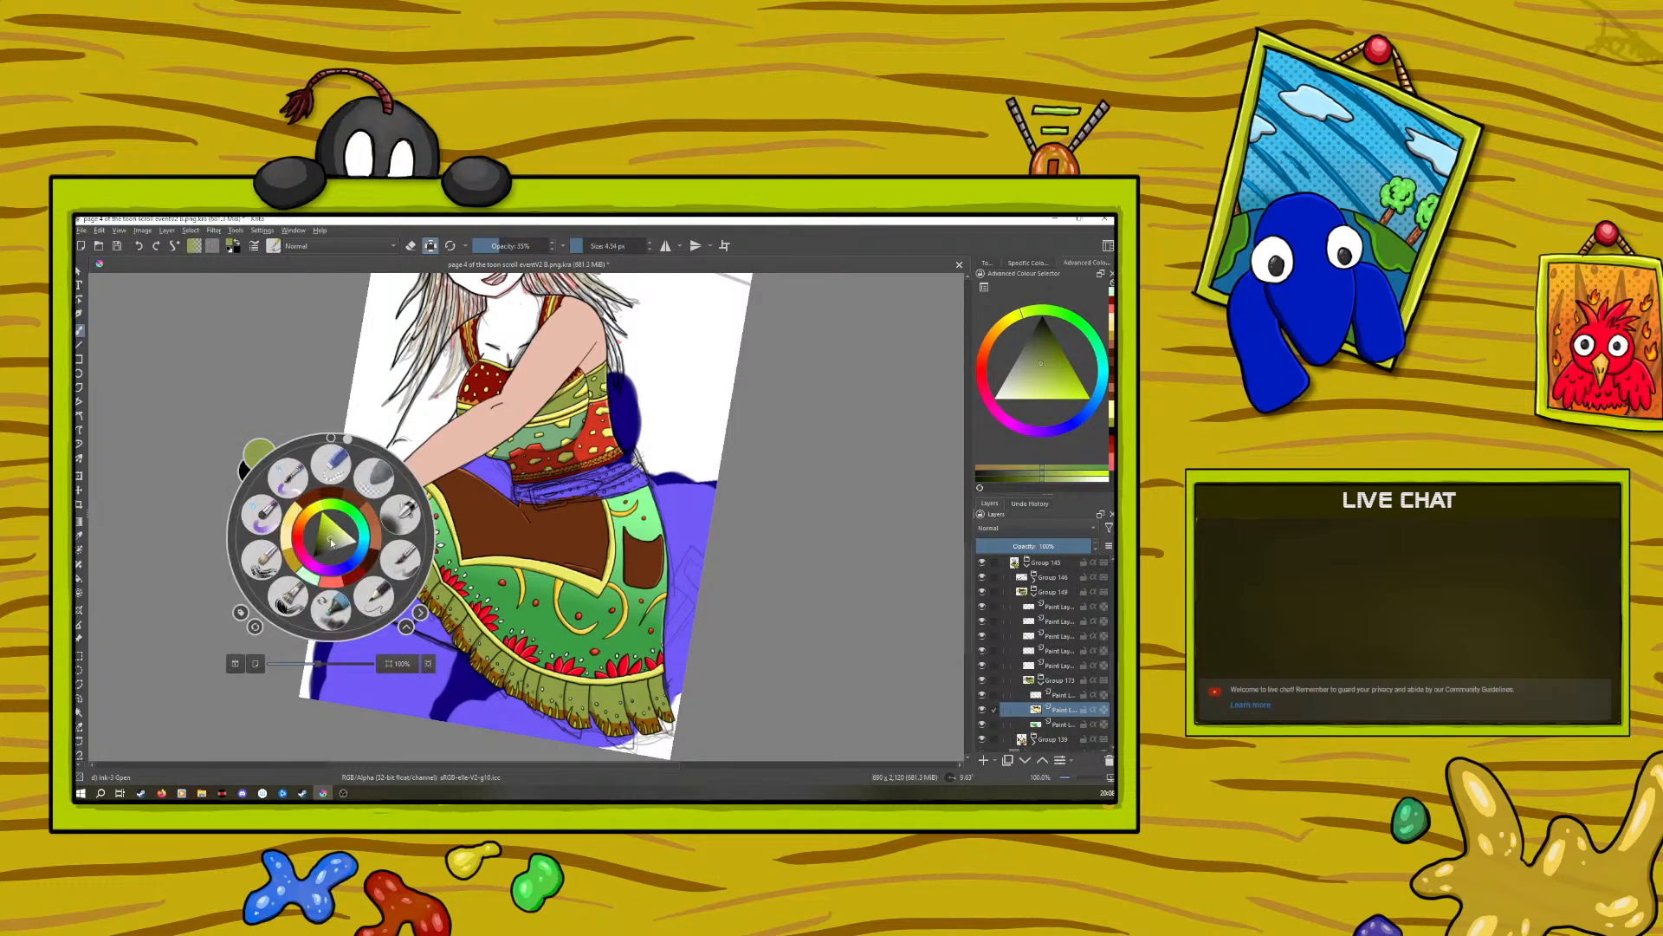
pyautogui.click(341, 537)
pyautogui.click(343, 535)
pyautogui.rightClick(343, 536)
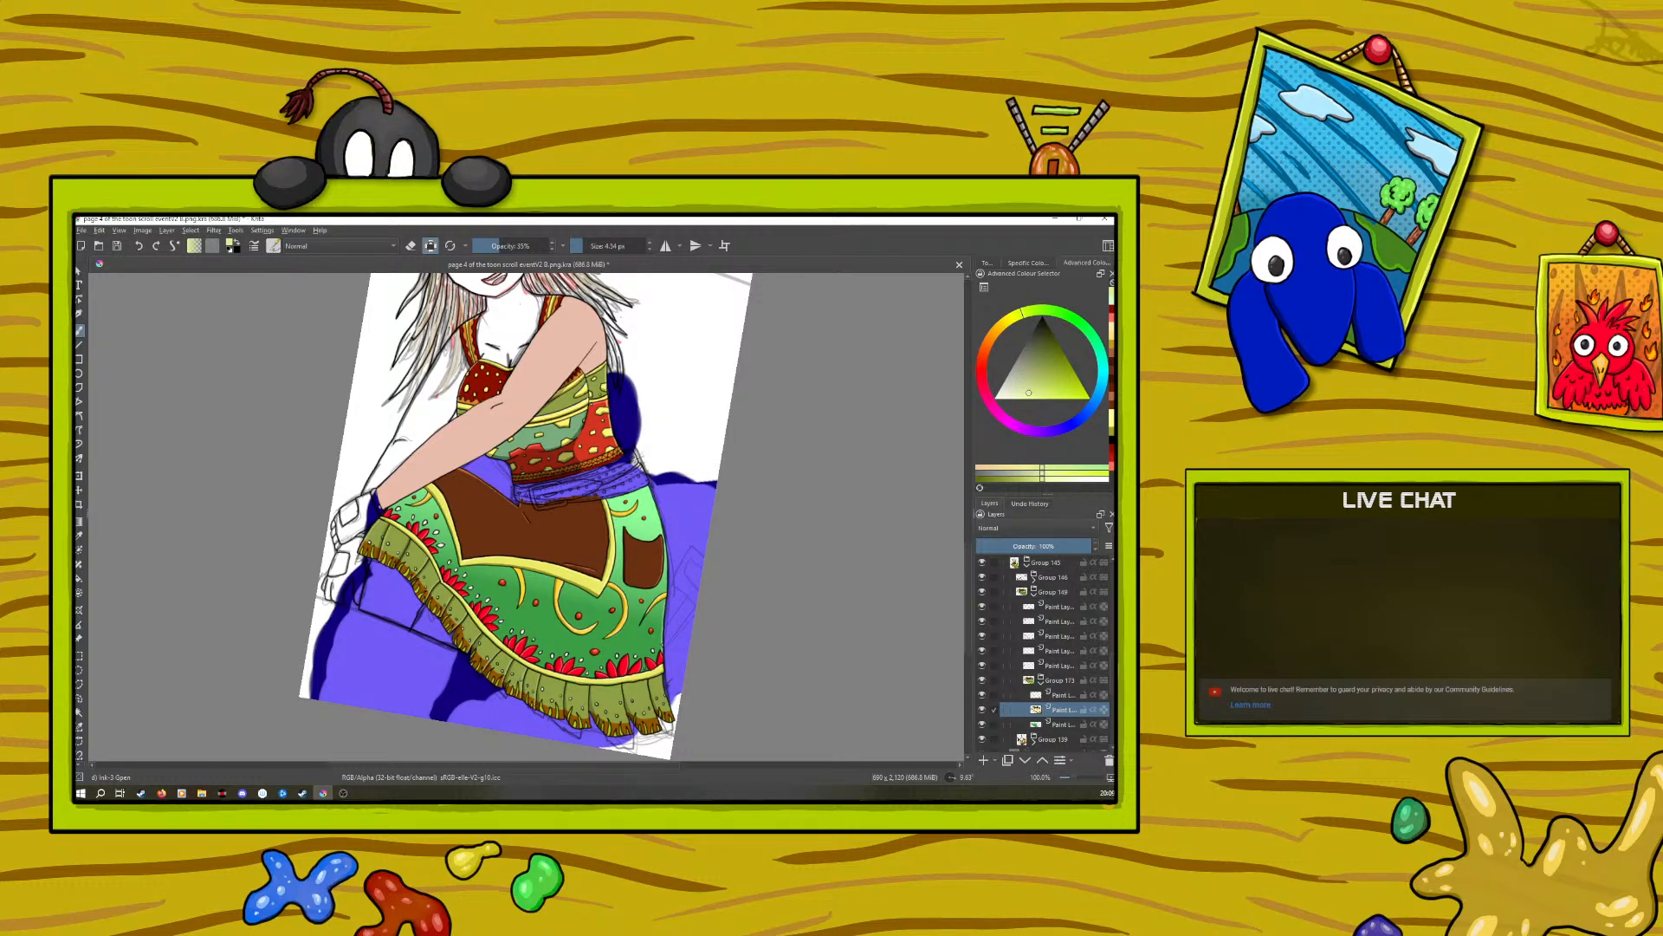
# Step: Undo the last highlight stroke and save the comic page with the whole character in view
pyautogui.click(138, 246)
pyautogui.moveTo(1071, 775); pyautogui.dragTo(1071, 775)
pyautogui.moveTo(970, 583); pyautogui.dragTo(968, 566)
pyautogui.click(115, 247)
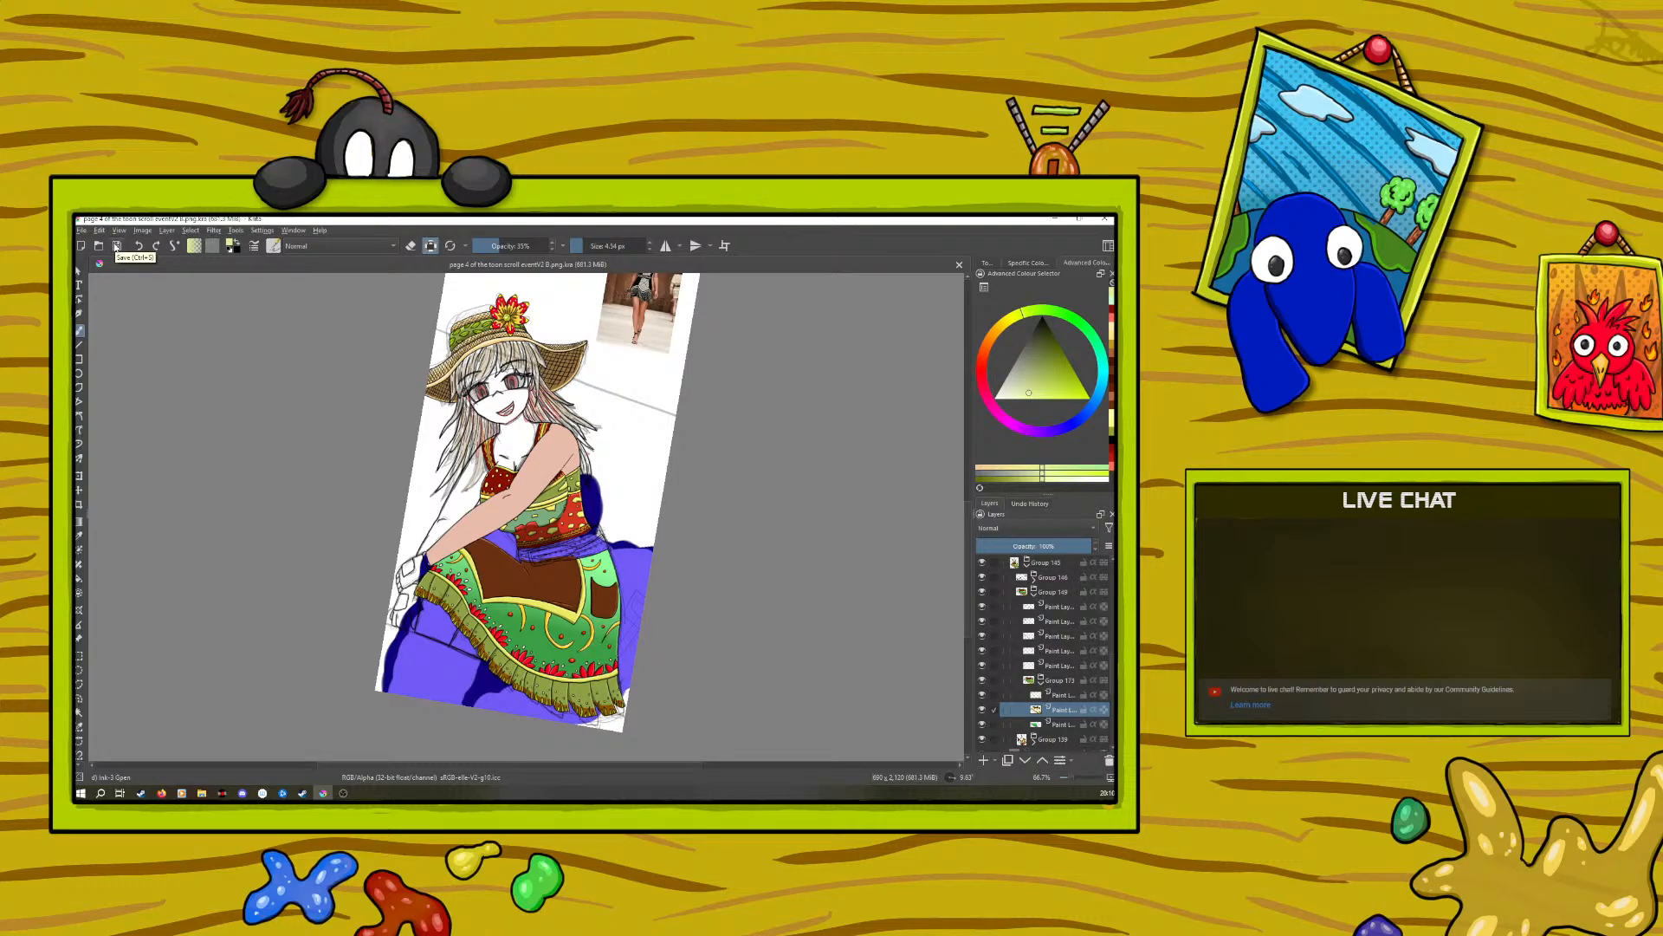
pyautogui.click(116, 246)
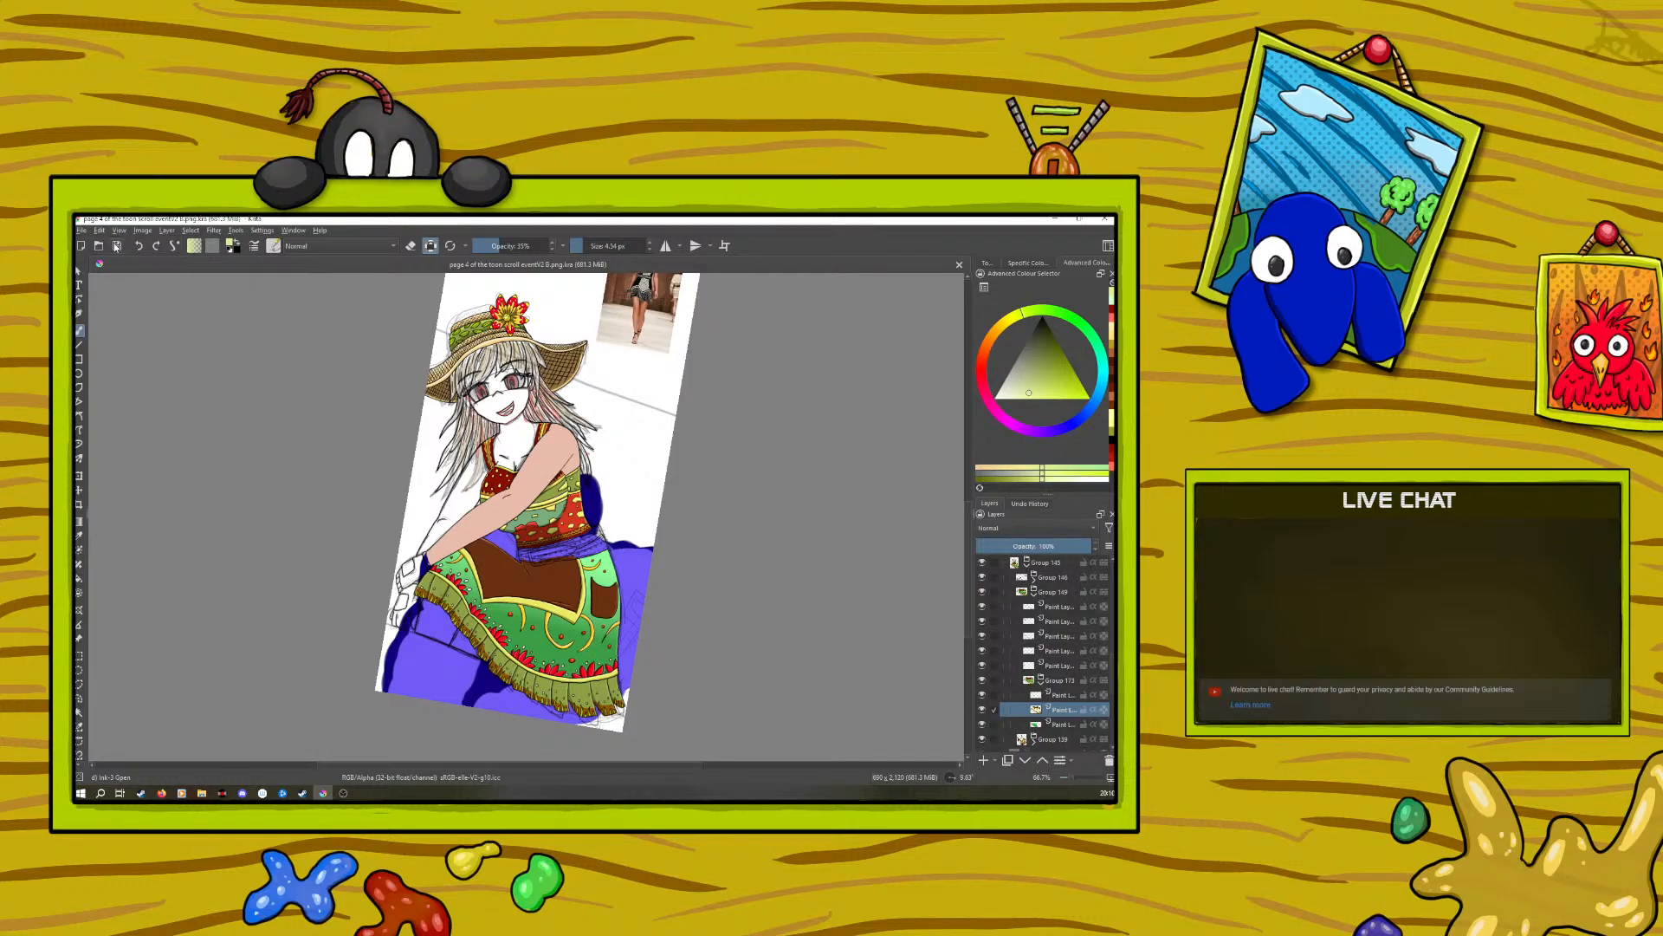